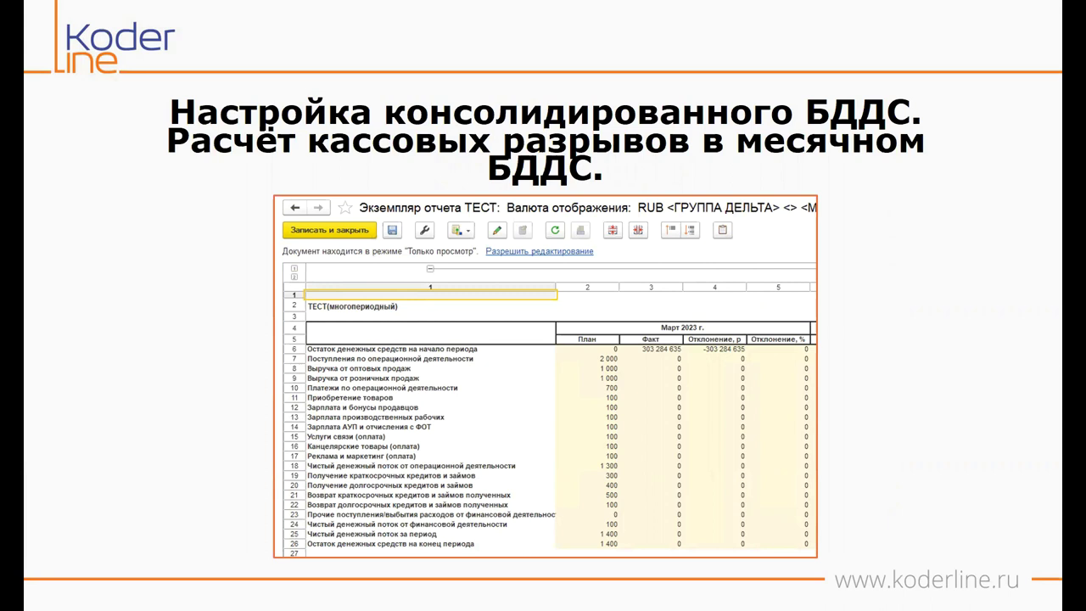
pyautogui.hotkey('alt', 'Tab')
pyautogui.hotkey('alt', 'Tab')
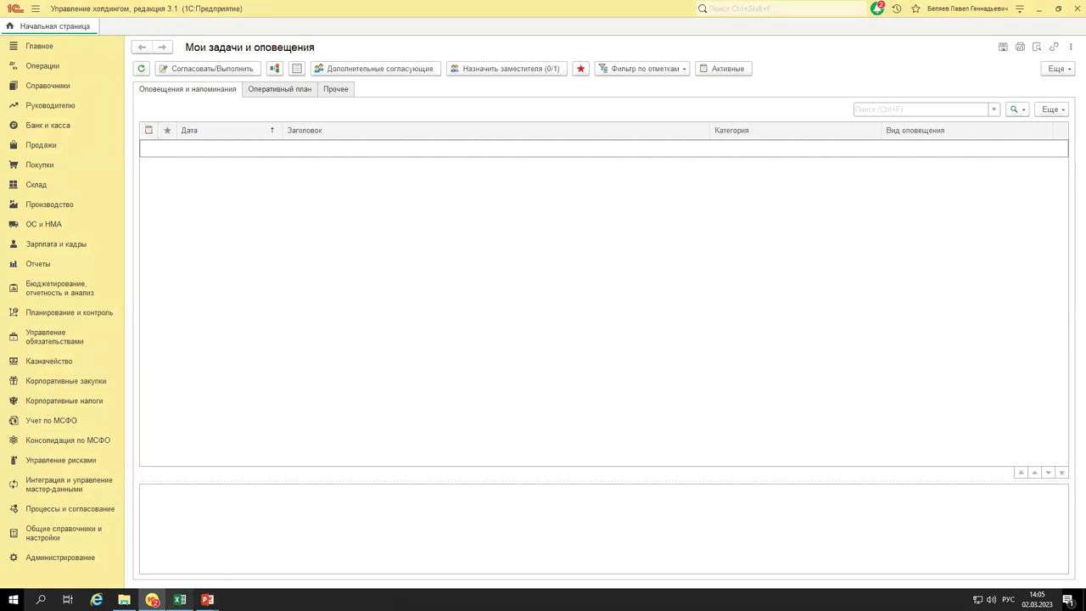
pyautogui.click(180, 600)
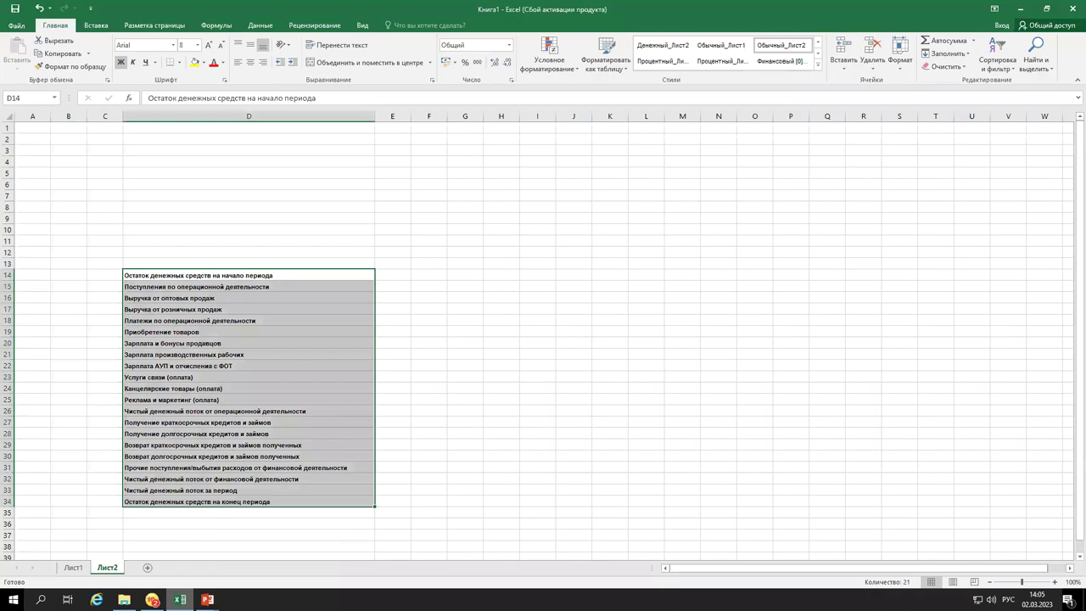
pyautogui.click(180, 600)
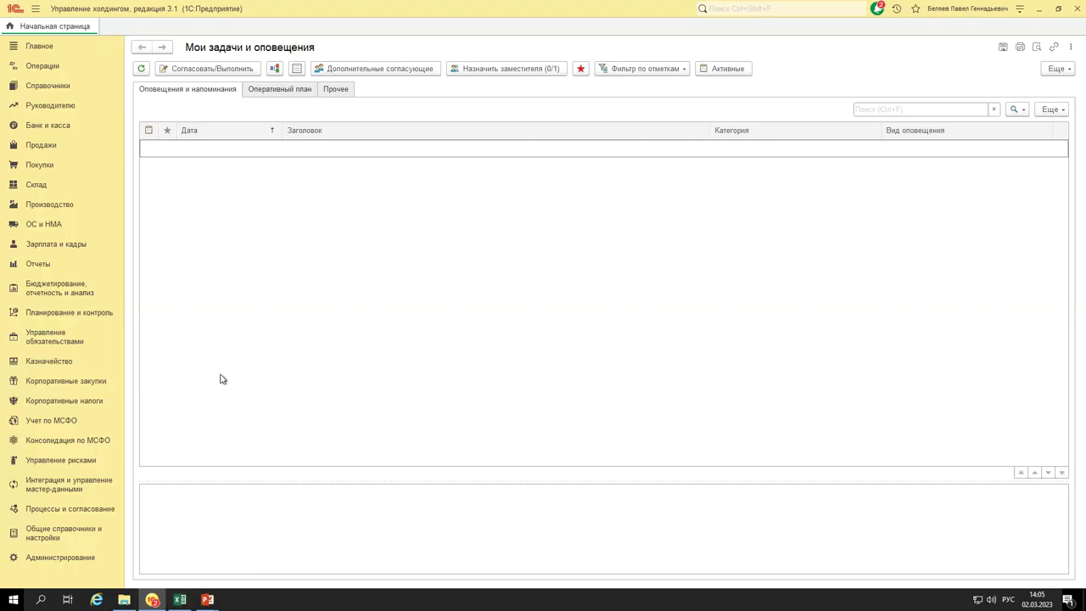
# Switch to the Excel workbook and delete the «Остаток денежных средств на начало периода» row, row 14 of Лист2.
pyautogui.hotkey('alt', 'Tab')
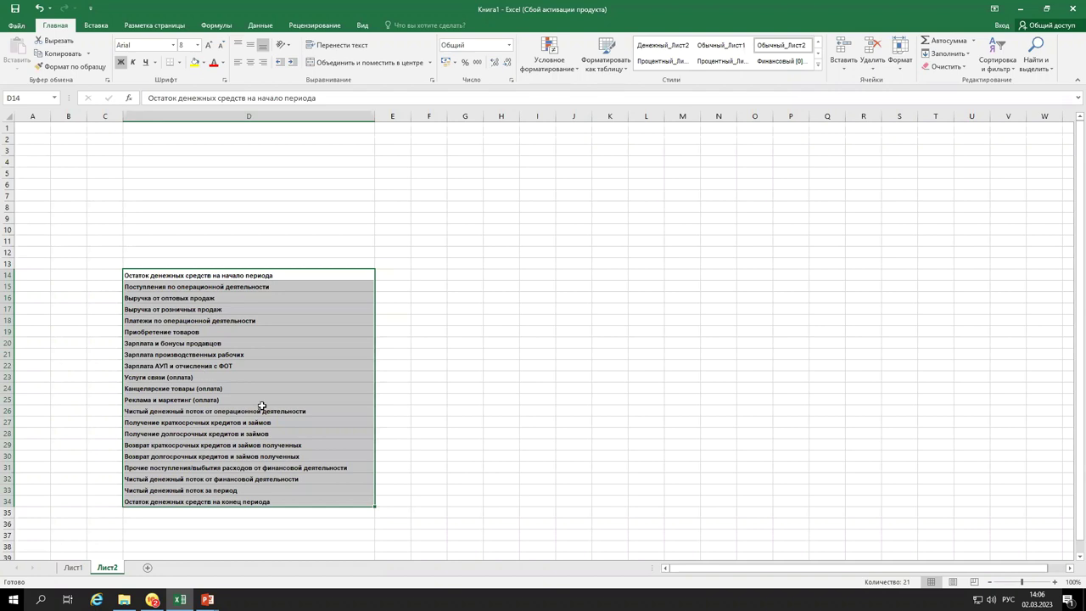
pyautogui.click(161, 344)
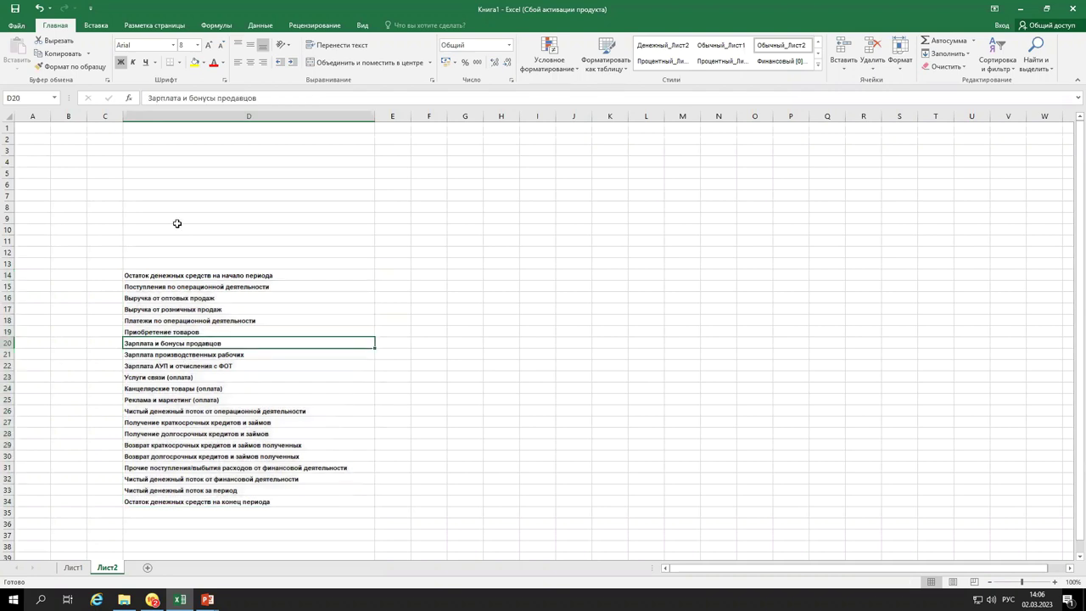
pyautogui.click(8, 274)
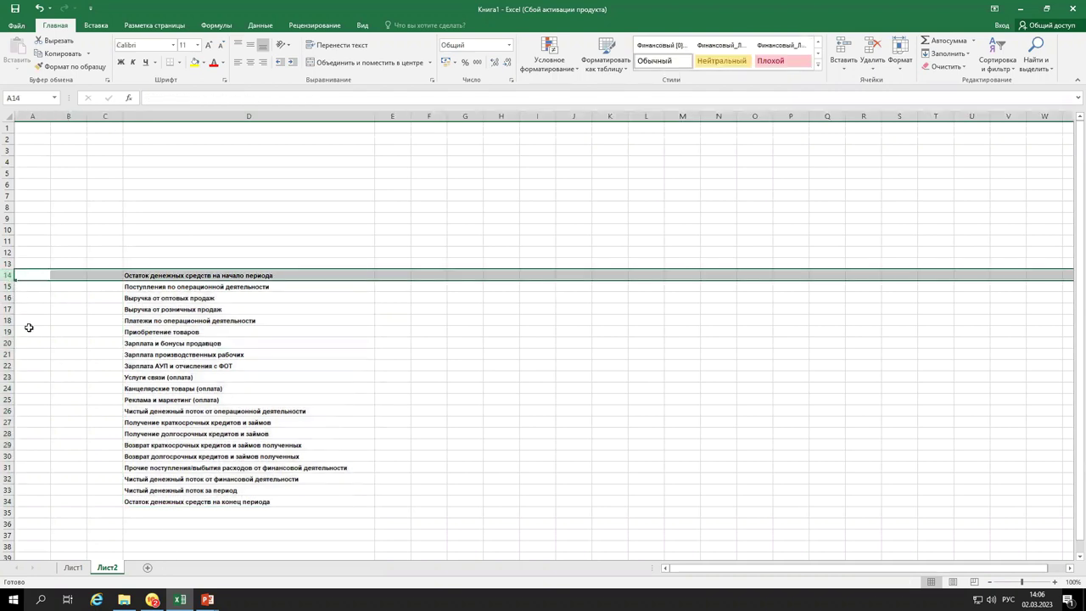
pyautogui.rightClick(12, 278)
pyautogui.click(51, 370)
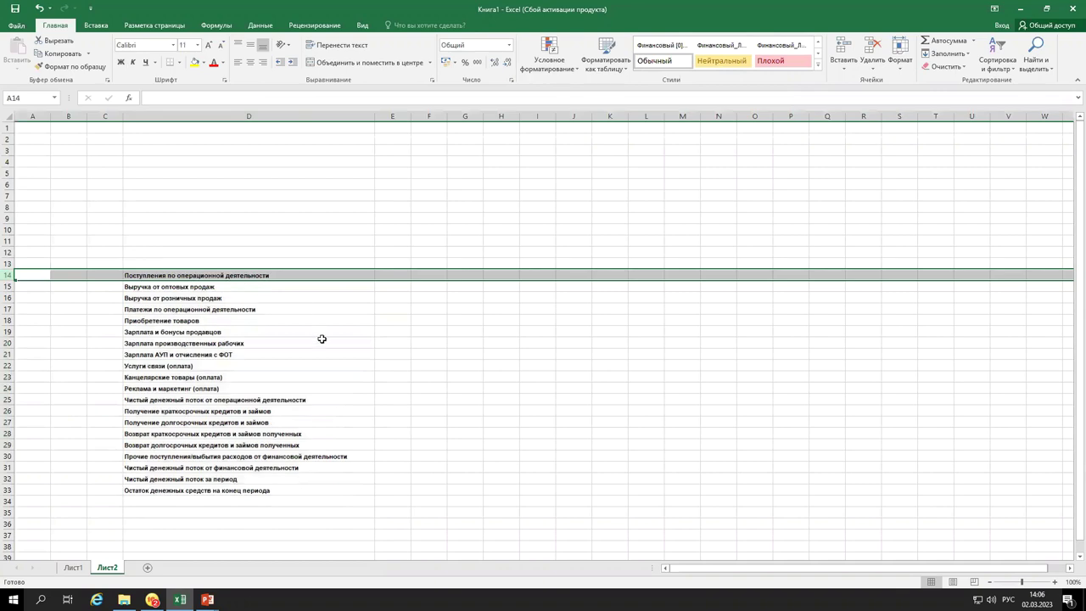
# Enter the column headings «ЦФО1» in E13 and «ЦФО2» in F13, above the cash flow item list.
pyautogui.click(393, 263)
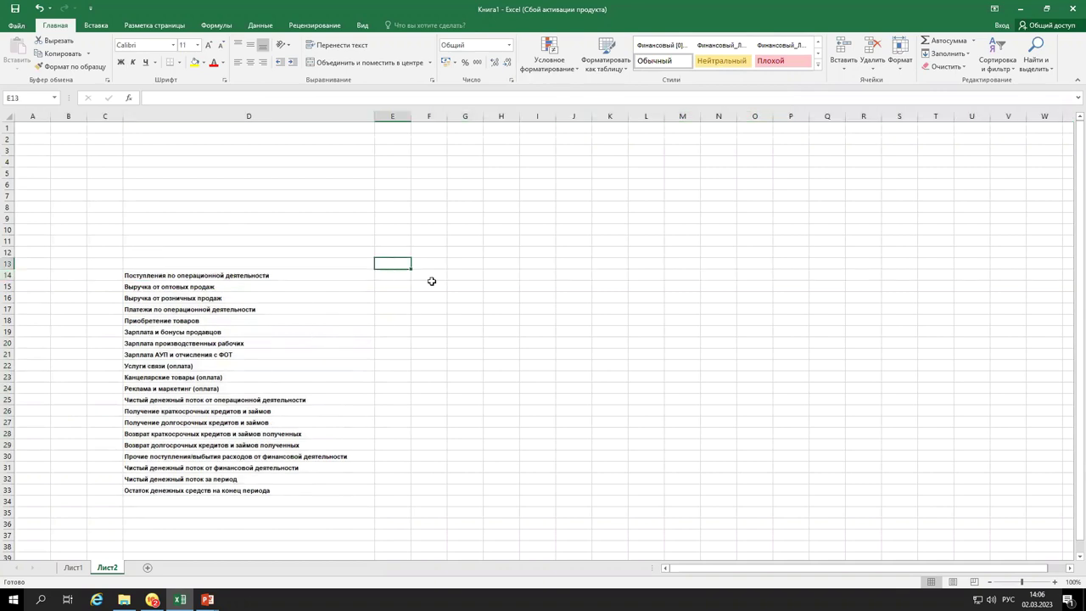
pyautogui.keyDown('ctrl'); pyautogui.scroll(1, 313, 306); pyautogui.keyUp('ctrl')
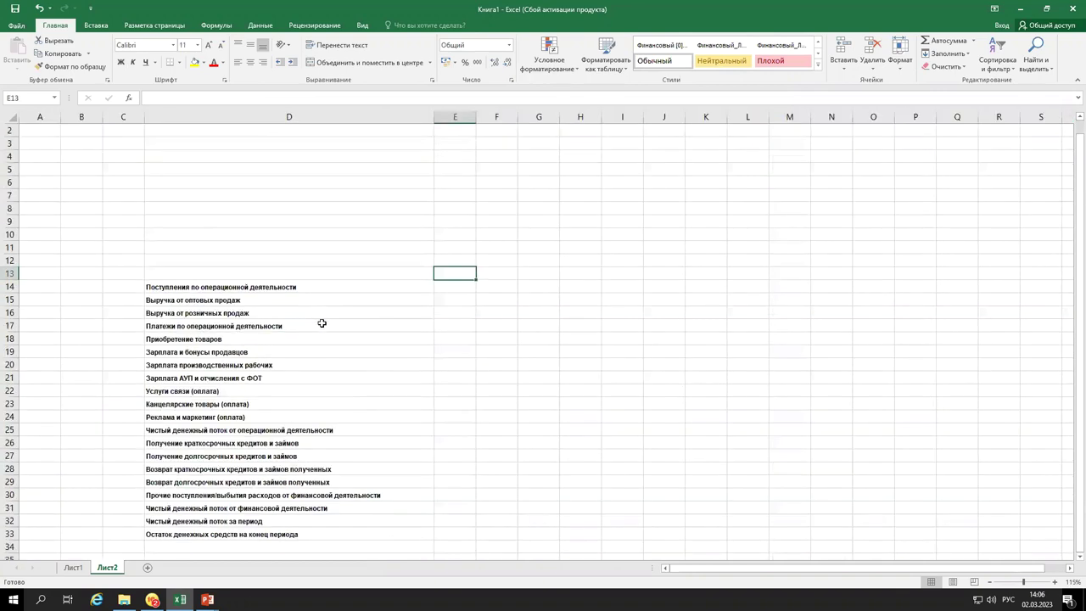
pyautogui.keyDown('ctrl'); pyautogui.scroll(1, 381, 308); pyautogui.keyUp('ctrl')
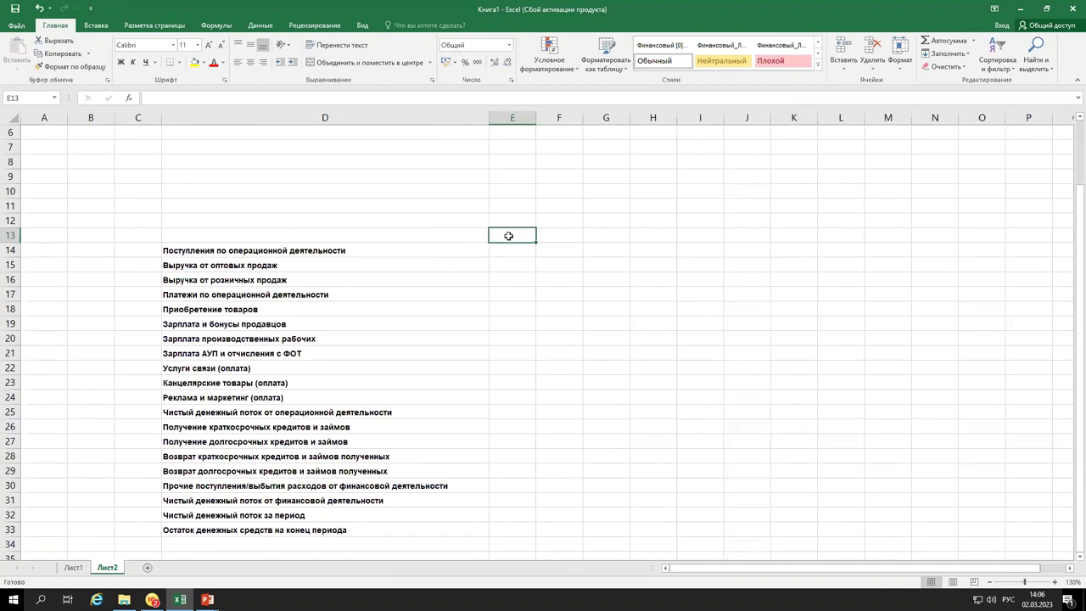
pyautogui.write('ЦФО')
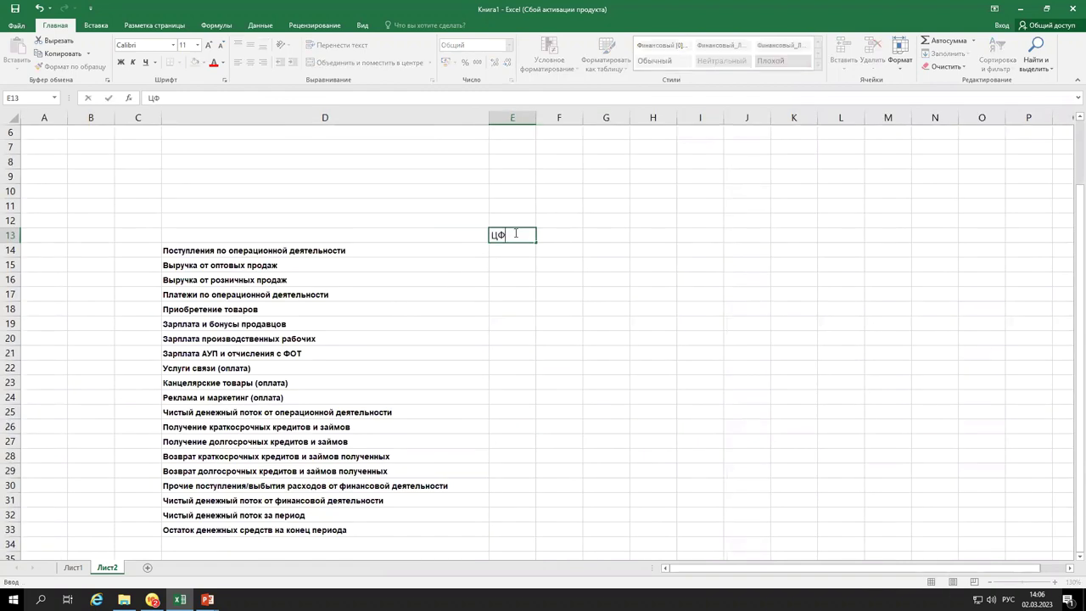
pyautogui.press('Return')
pyautogui.press('Up')
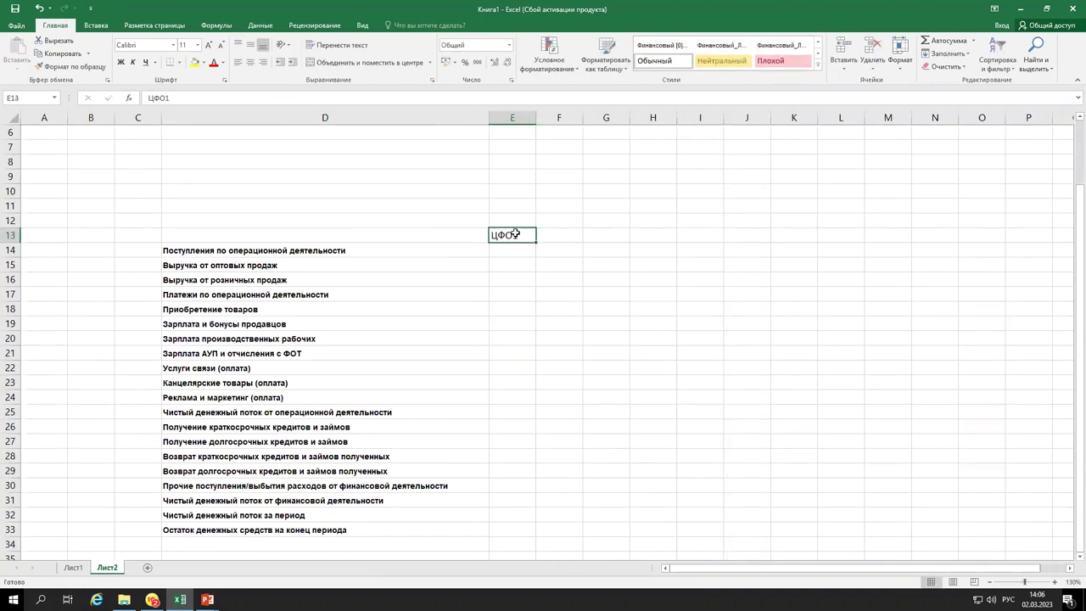
pyautogui.press('Right')
pyautogui.write('ЦФО2')
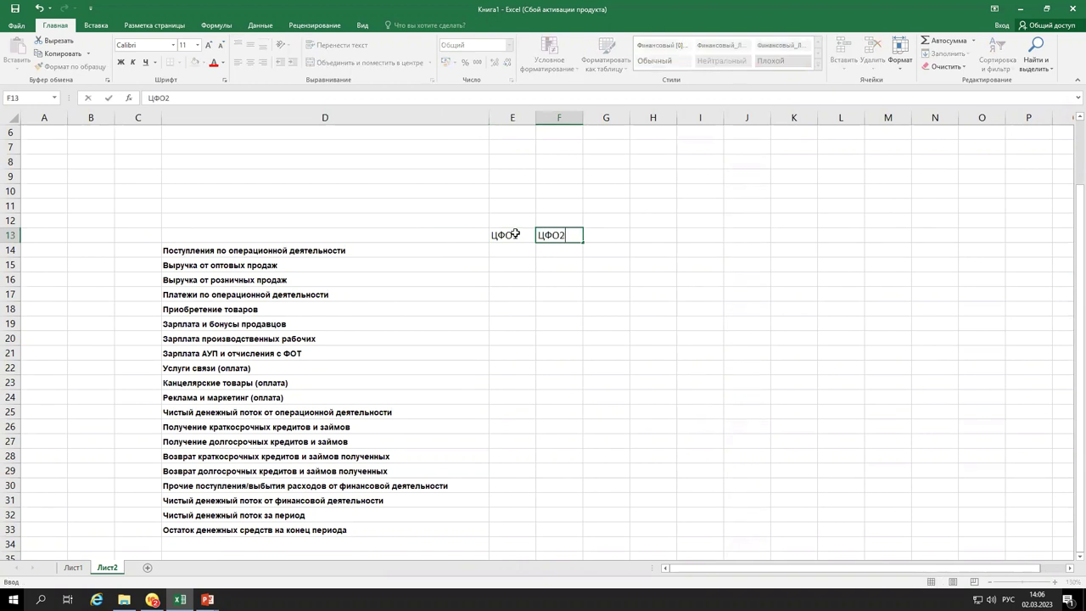
pyautogui.press('Return')
# Continue the heading row with «...» in G13 and «ЦФО56» in H13.
pyautogui.press('Up')
pyautogui.press('Right')
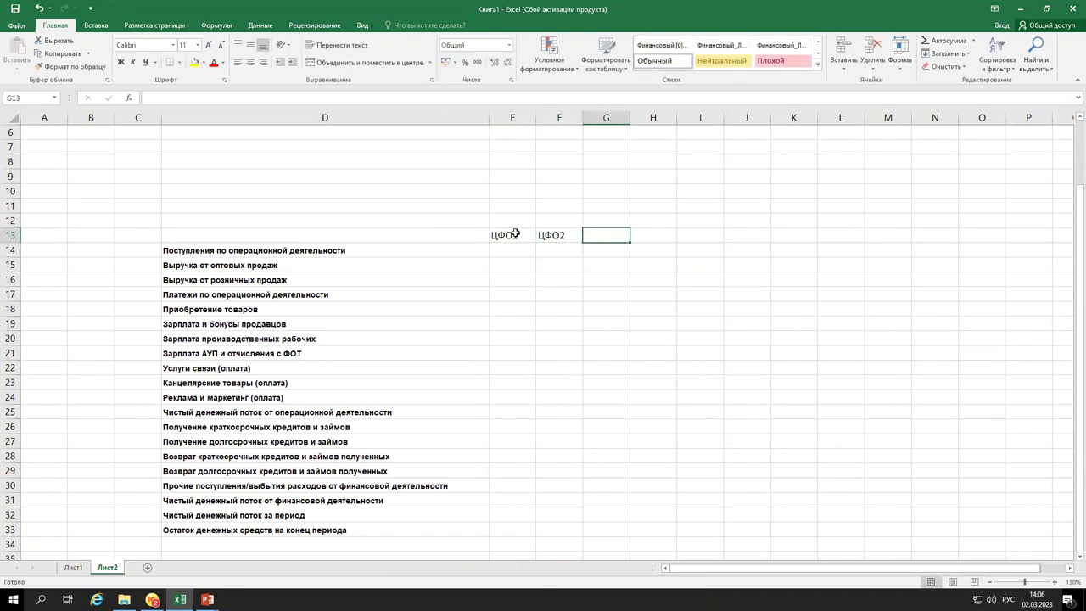
pyautogui.press('Right')
pyautogui.press('Left')
pyautogui.write('...')
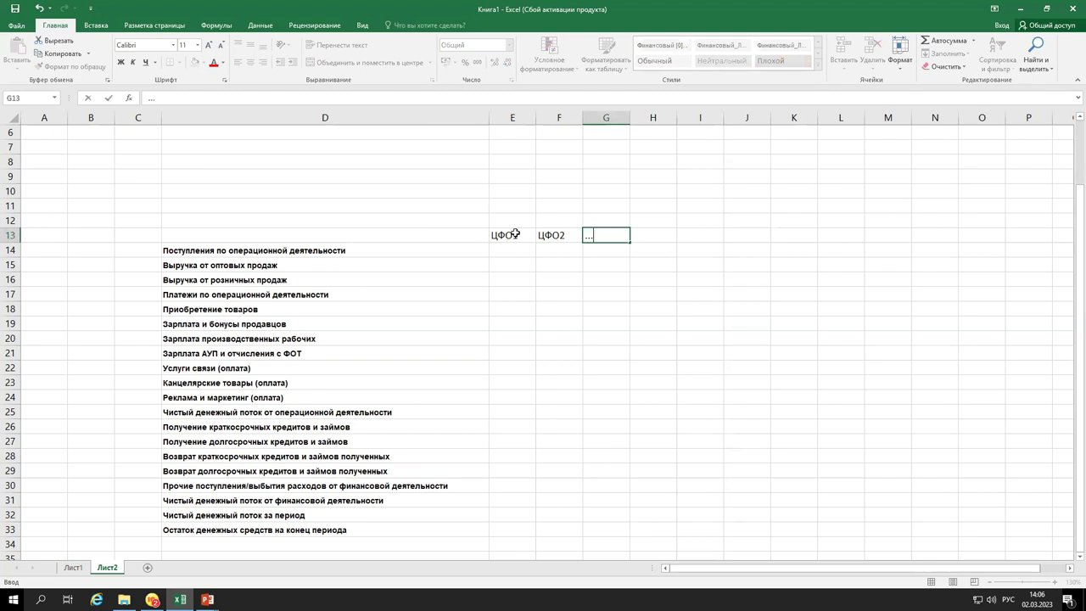
pyautogui.press('Right')
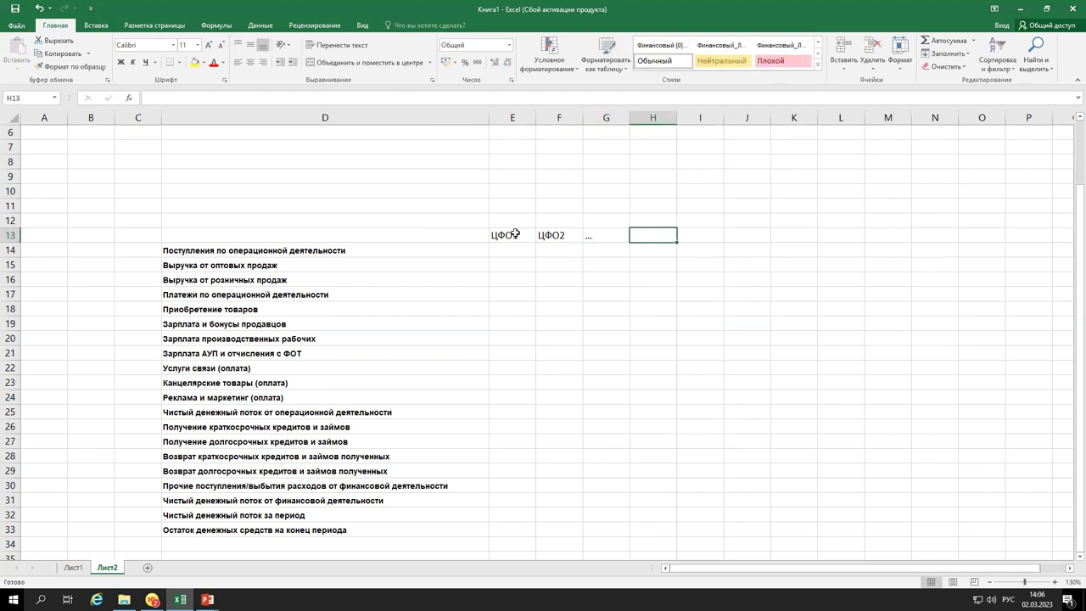
pyautogui.write('Ц')
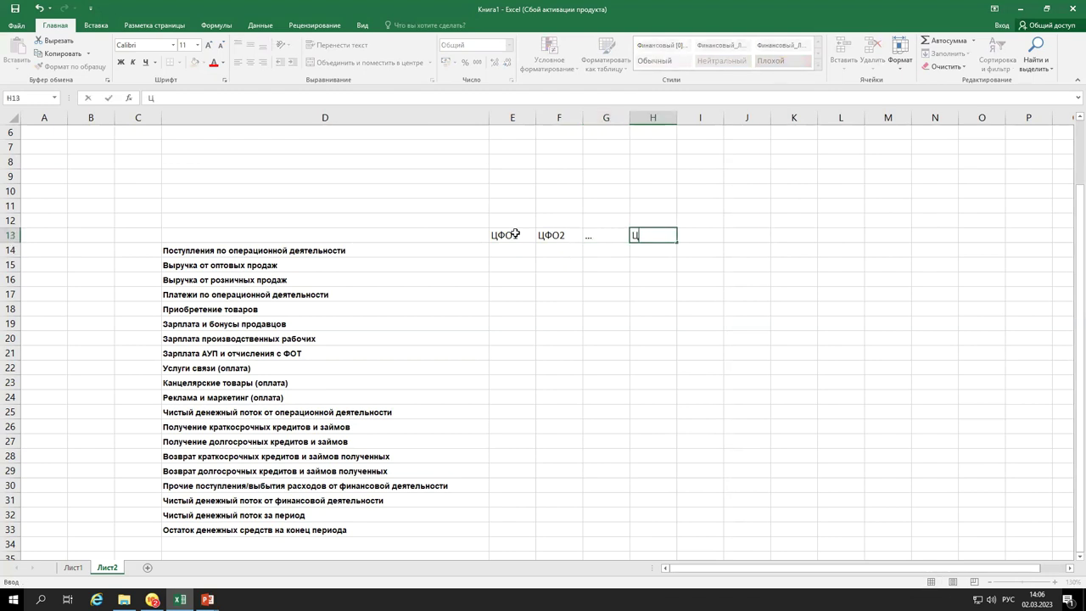
pyautogui.write('ФО56')
pyautogui.press('Return')
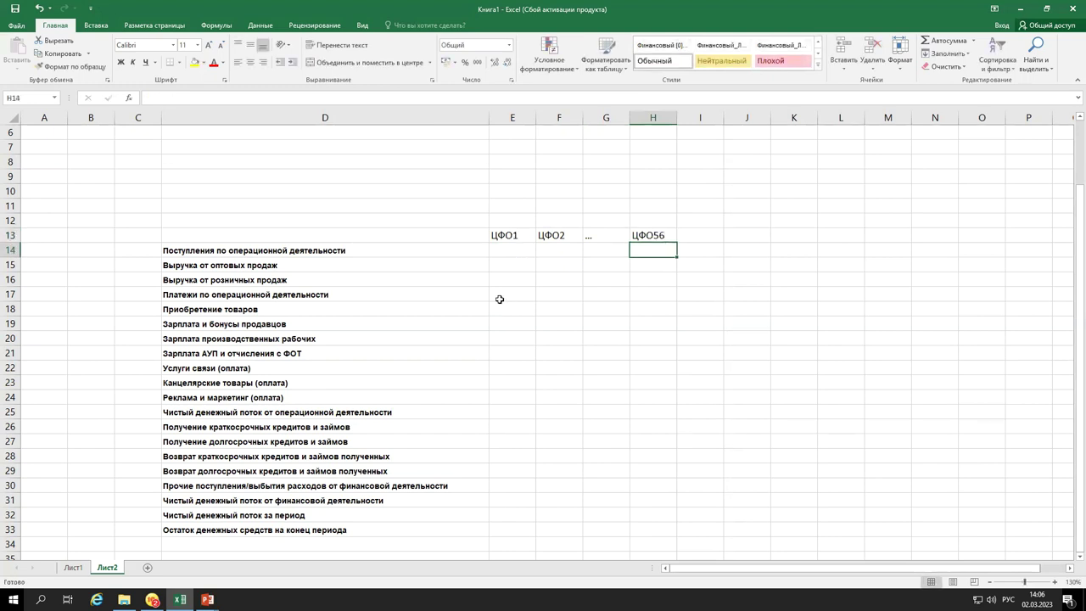
# Mark «Выручка от оптовых продаж» and «Выручка от розничных продаж» with a «+» in the ЦФО1 column.
pyautogui.click(508, 249)
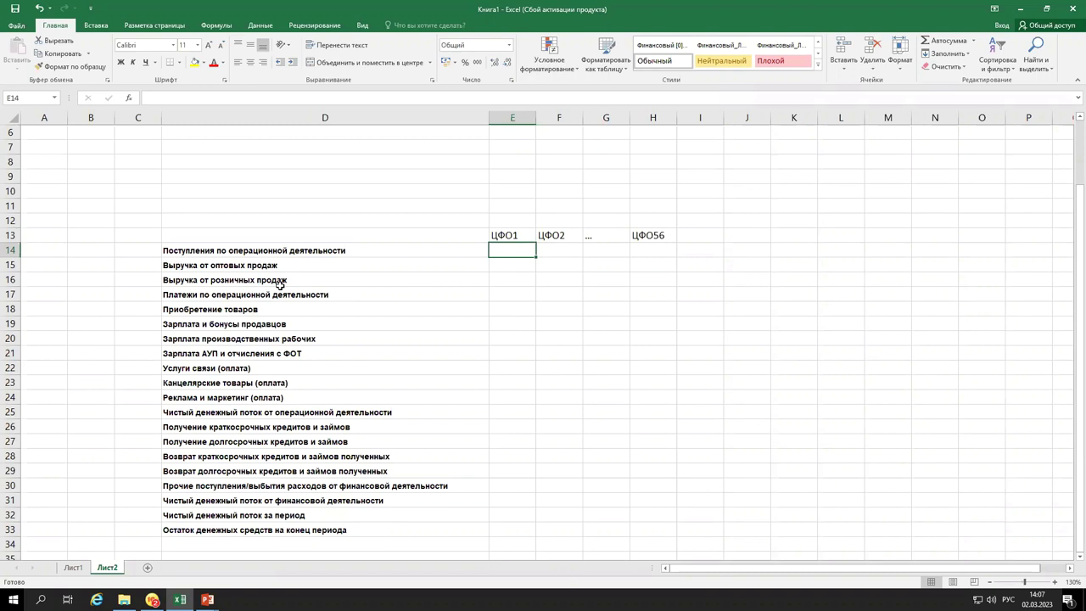
pyautogui.press('Down')
pyautogui.write('+')
pyautogui.press('Return')
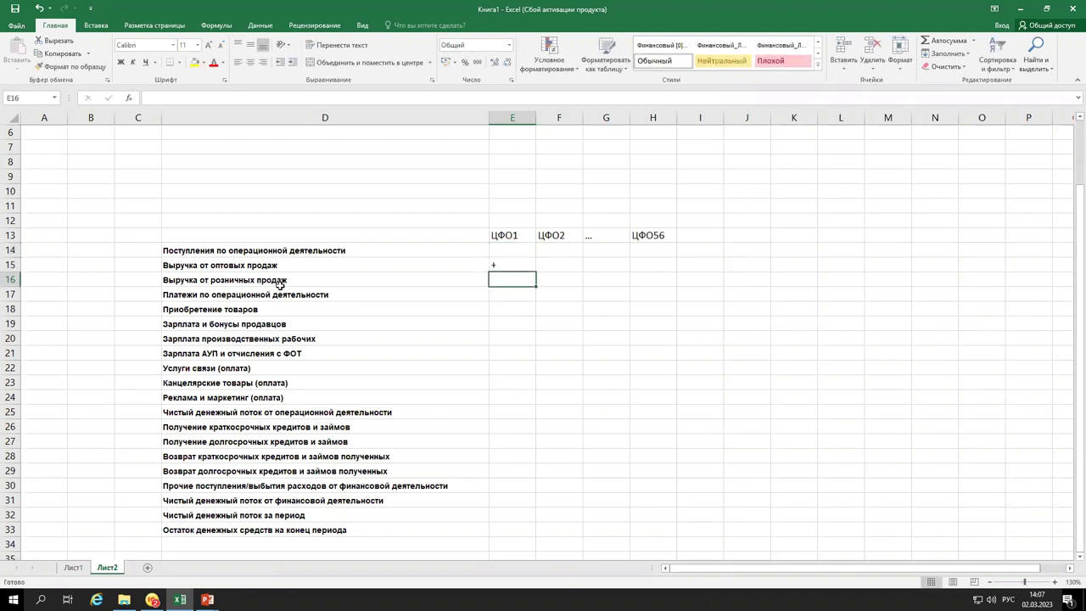
pyautogui.write('+')
pyautogui.press('Return')
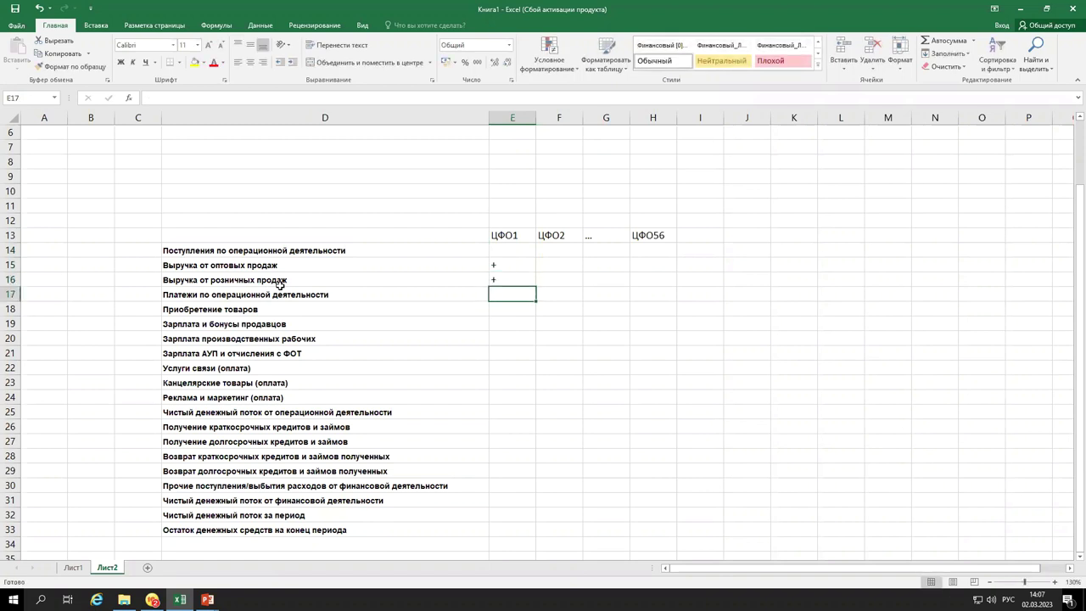
# Mark «Приобретение товаров» with a «+» in the ЦФО2 column, cell F18.
pyautogui.press('Right')
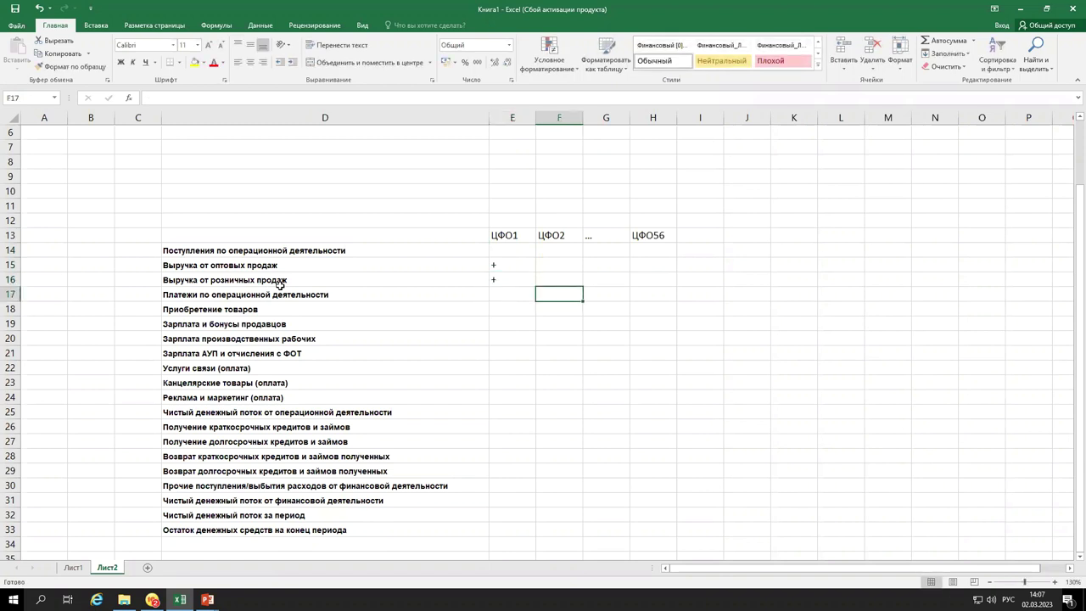
pyautogui.press('Down')
pyautogui.write('+')
pyautogui.hotkey('ctrl', 'c')
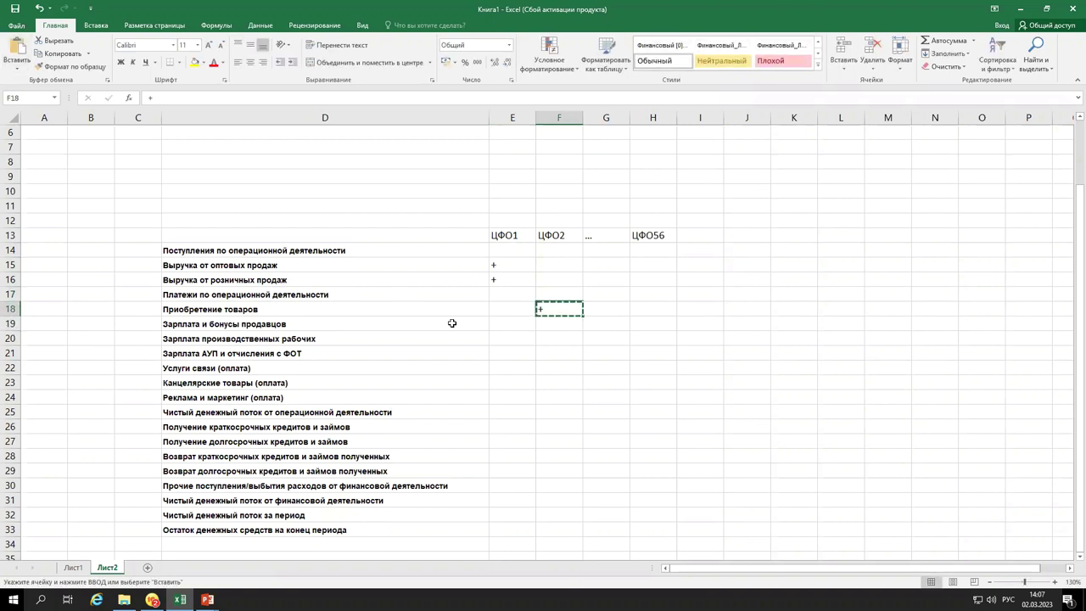
pyautogui.click(607, 336)
pyautogui.click(546, 311)
pyautogui.press('Escape')
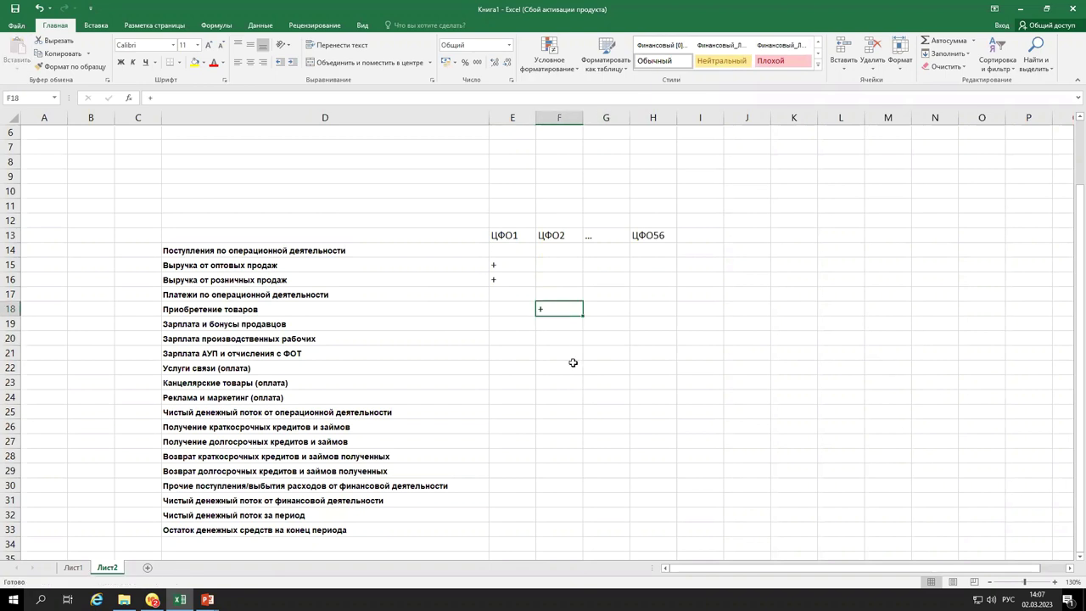
pyautogui.hotkey('ctrl', 'c')
pyautogui.hotkey('shift', 'Down')
pyautogui.hotkey('shift', 'Down')
pyautogui.hotkey('shift', 'Down')
pyautogui.hotkey('shift', 'Down')
pyautogui.hotkey('shift', 'Down')
pyautogui.hotkey('shift', 'Down')
pyautogui.hotkey('shift', 'Down')
pyautogui.hotkey('shift', 'Down')
pyautogui.hotkey('shift', 'Down')
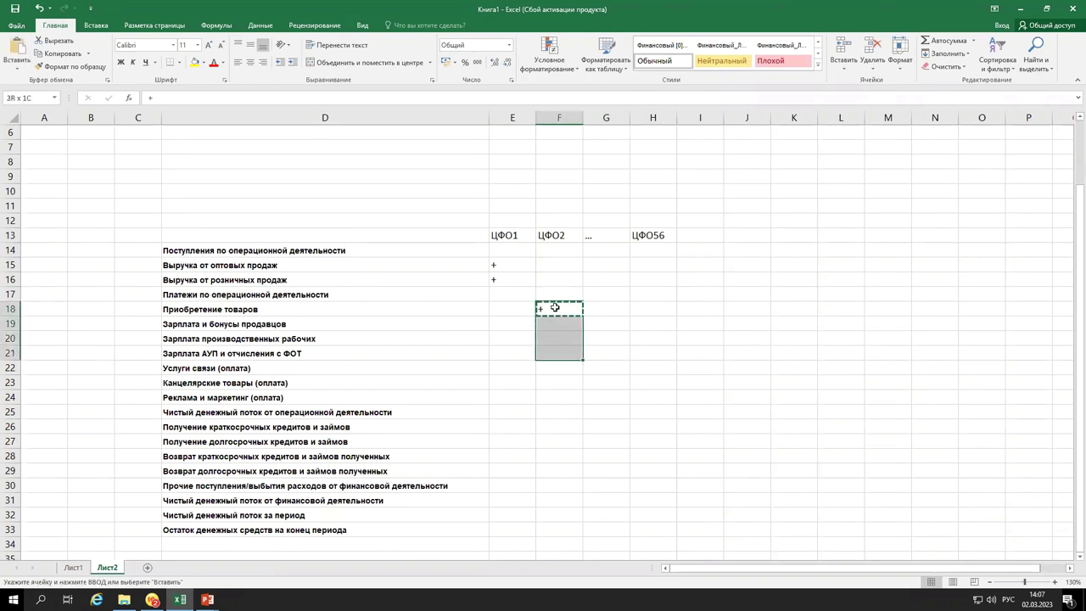
pyautogui.hotkey('shift', 'Down')
pyautogui.hotkey('shift', 'Down')
pyautogui.hotkey('shift', 'Down')
pyautogui.hotkey('shift', 'Down')
pyautogui.hotkey('shift', 'Down')
pyautogui.hotkey('shift', 'Down')
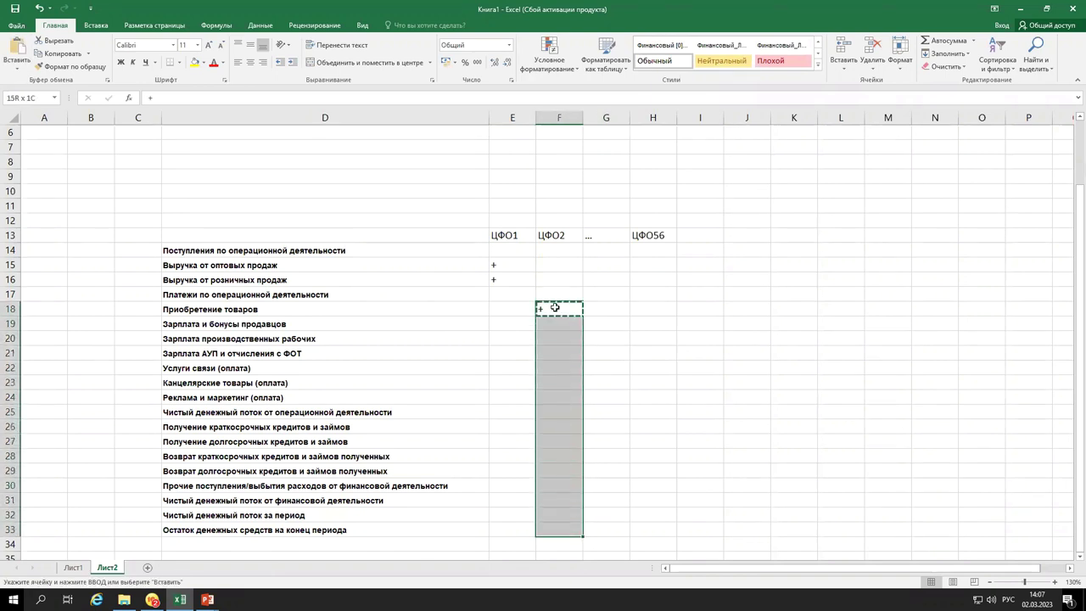
pyautogui.hotkey('ctrl', 'c')
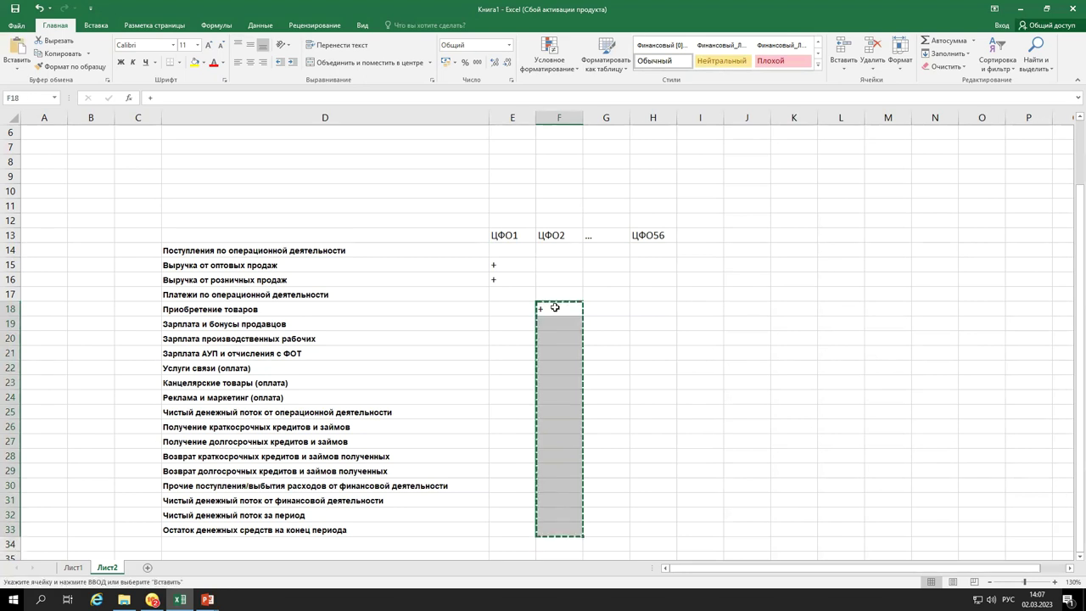
pyautogui.click(555, 307)
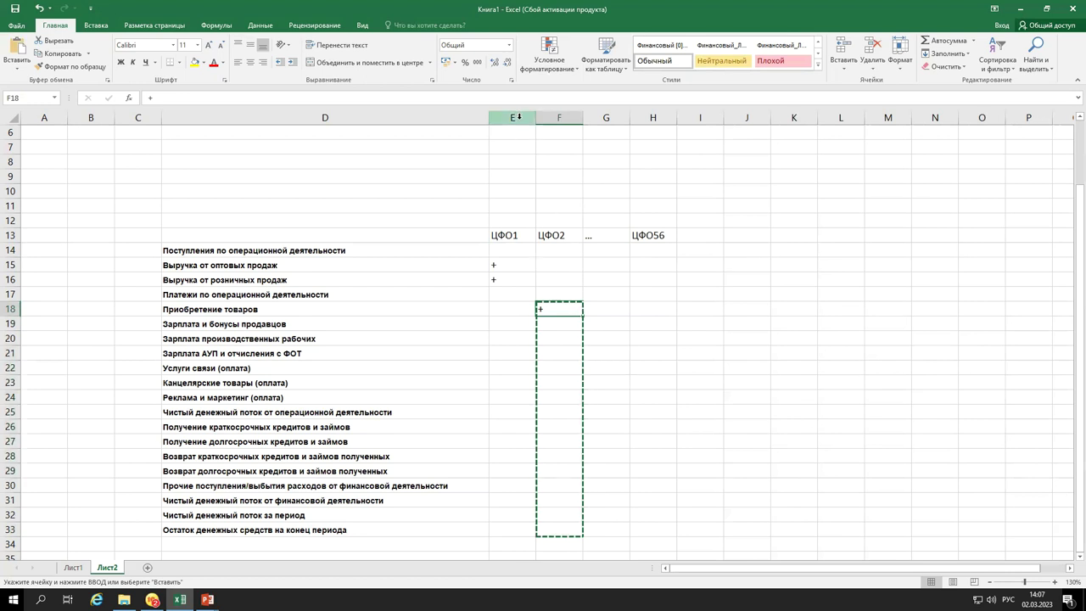
# Center the contents of columns E and F both horizontally and vertically.
pyautogui.moveTo(518, 117); pyautogui.dragTo(566, 113)
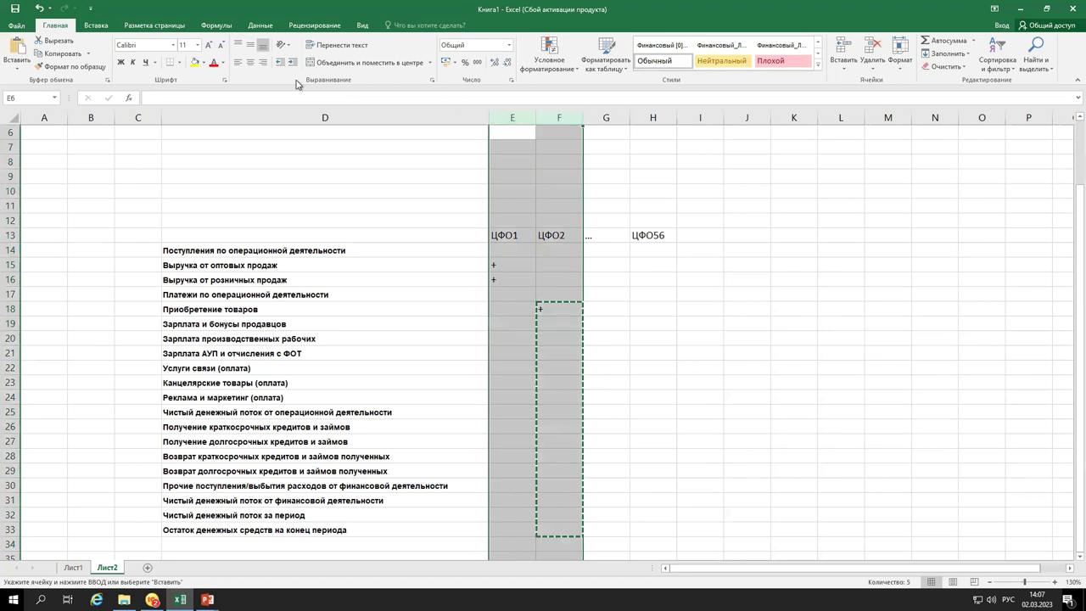
pyautogui.click(250, 62)
pyautogui.click(250, 44)
pyautogui.click(505, 351)
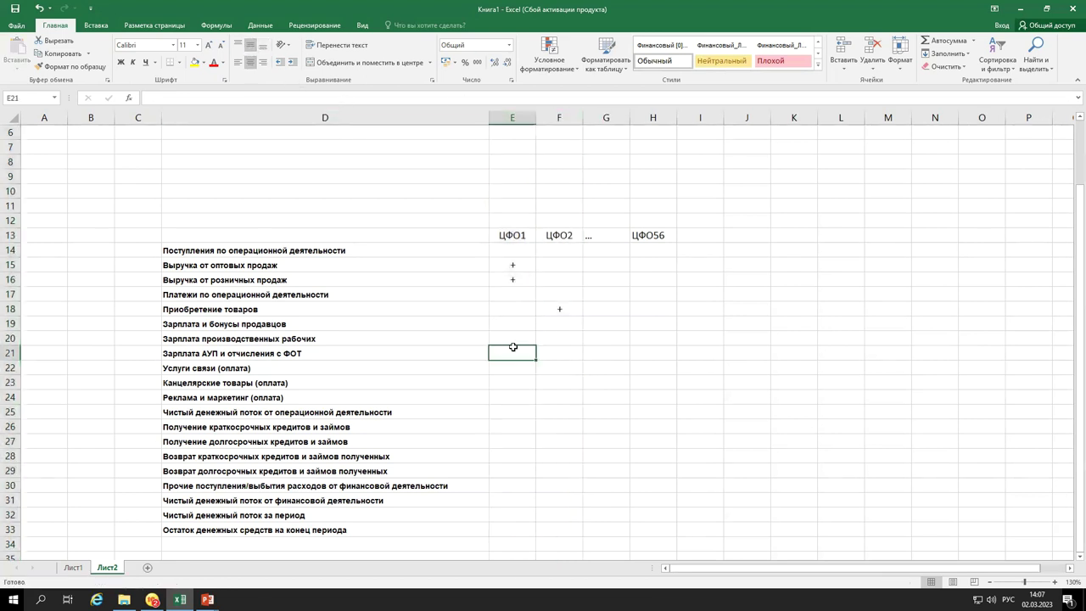
pyautogui.moveTo(511, 261); pyautogui.dragTo(378, 282)
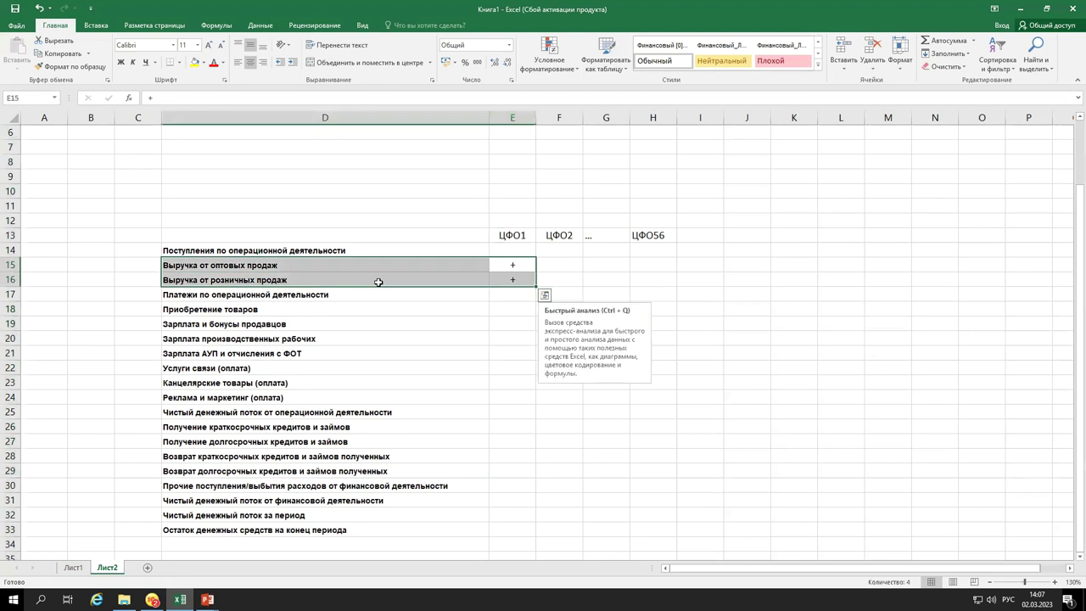
pyautogui.click(499, 295)
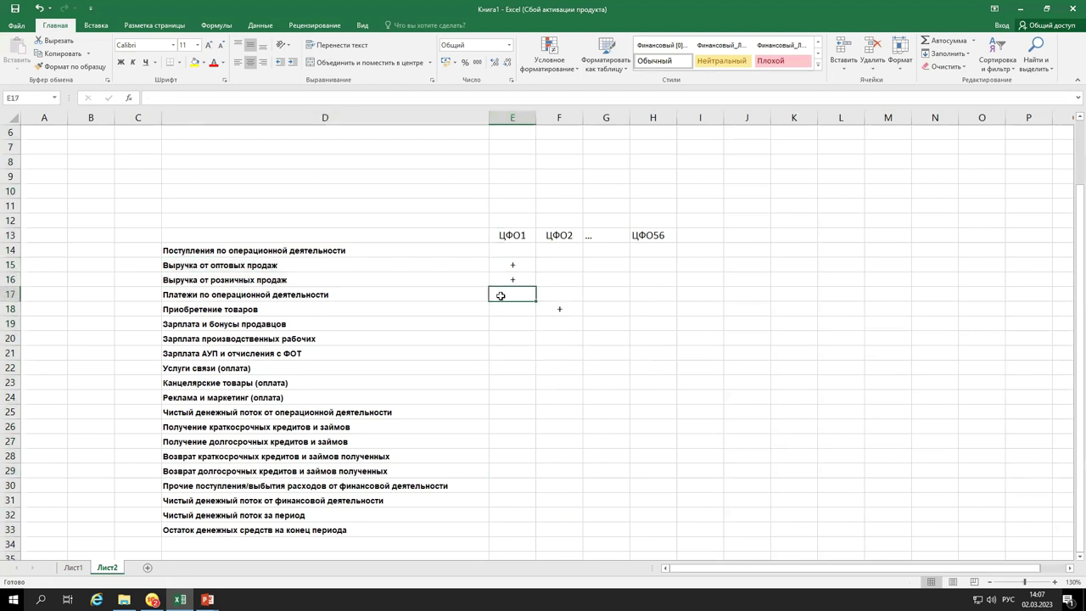
pyautogui.click(560, 308)
pyautogui.write('+')
pyautogui.moveTo(515, 308); pyautogui.dragTo(343, 532)
# Fill the «+» from F18 down through F33 in the ЦФО2 column, and switch back to 1С:Предприятие.
pyautogui.click(557, 312)
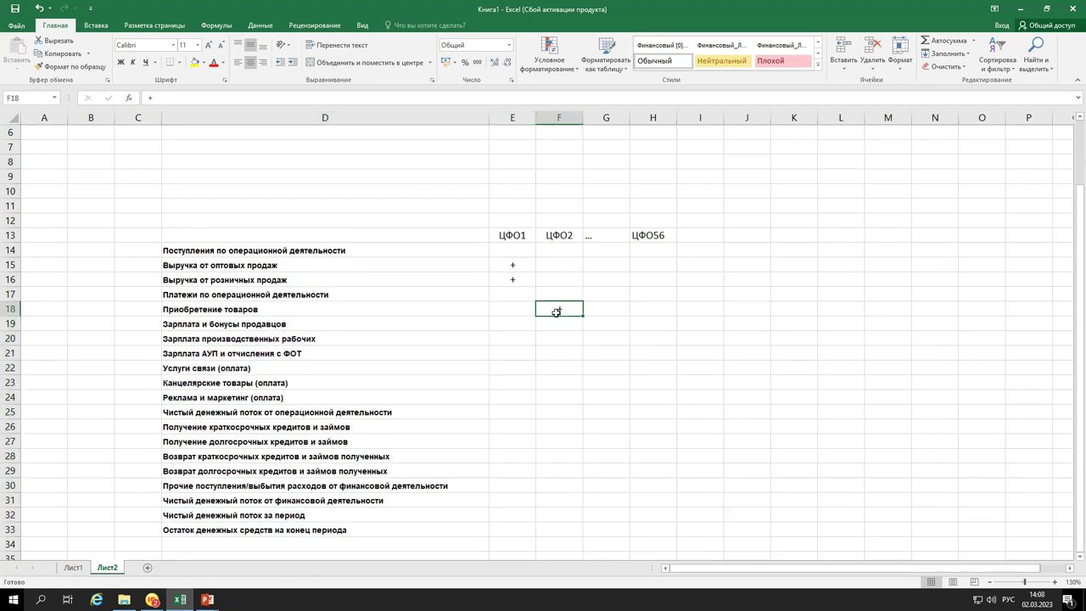
pyautogui.moveTo(582, 315); pyautogui.dragTo(565, 533)
pyautogui.click(577, 338)
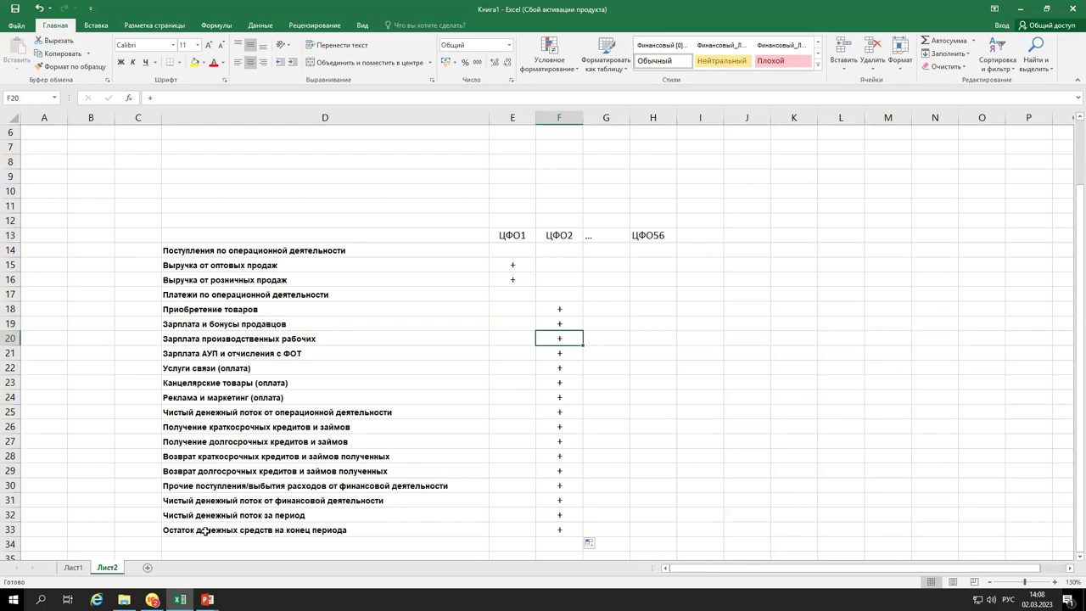
pyautogui.hotkey('alt', 'Tab')
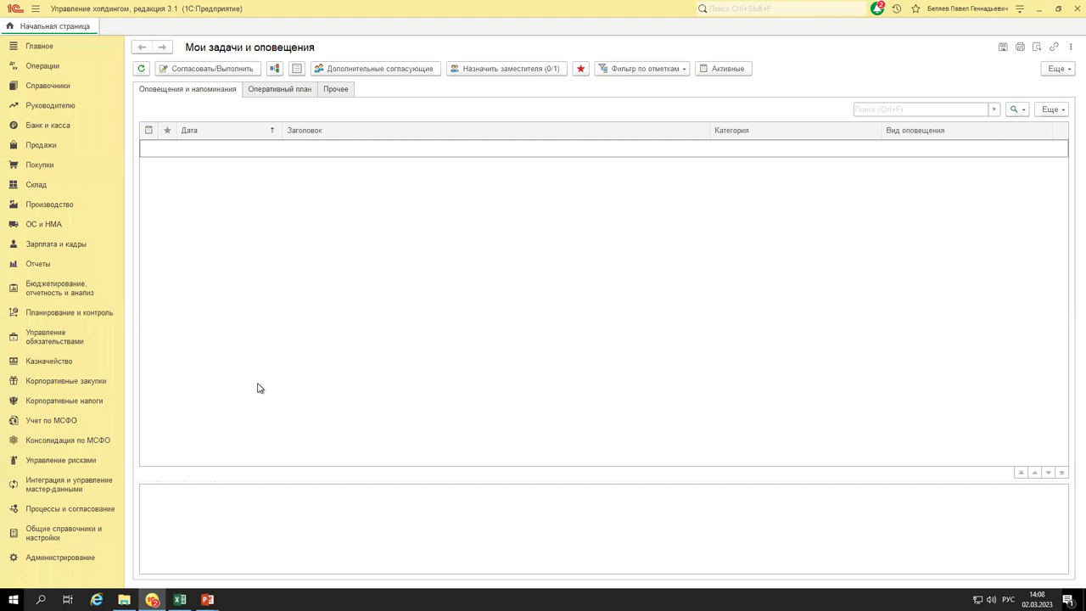
# Open the «Организационные единицы» directory and look through the whole list of organizational units.
pyautogui.click(61, 532)
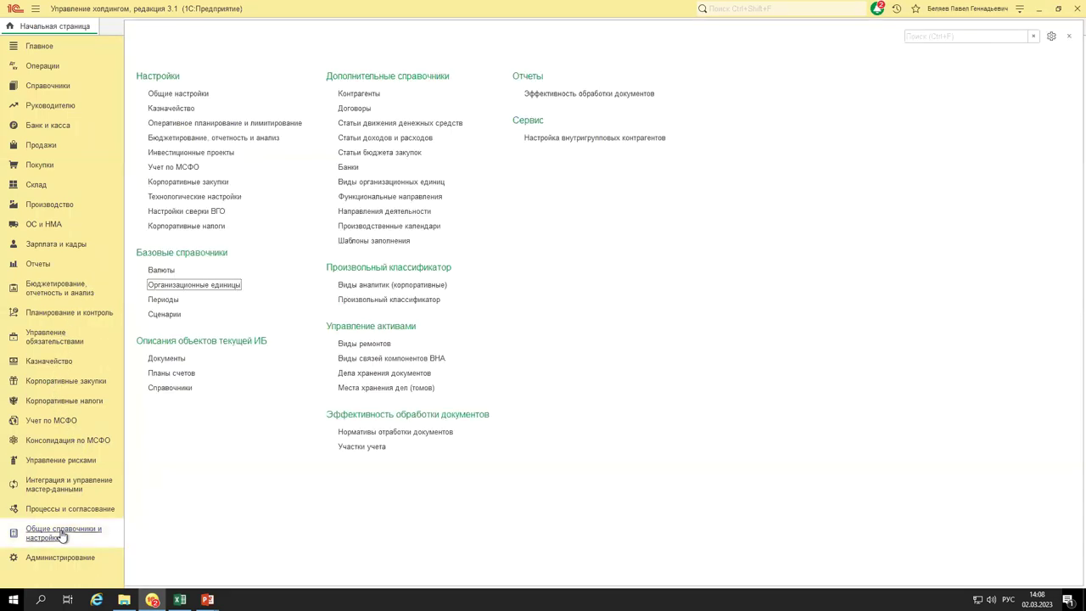
pyautogui.click(225, 288)
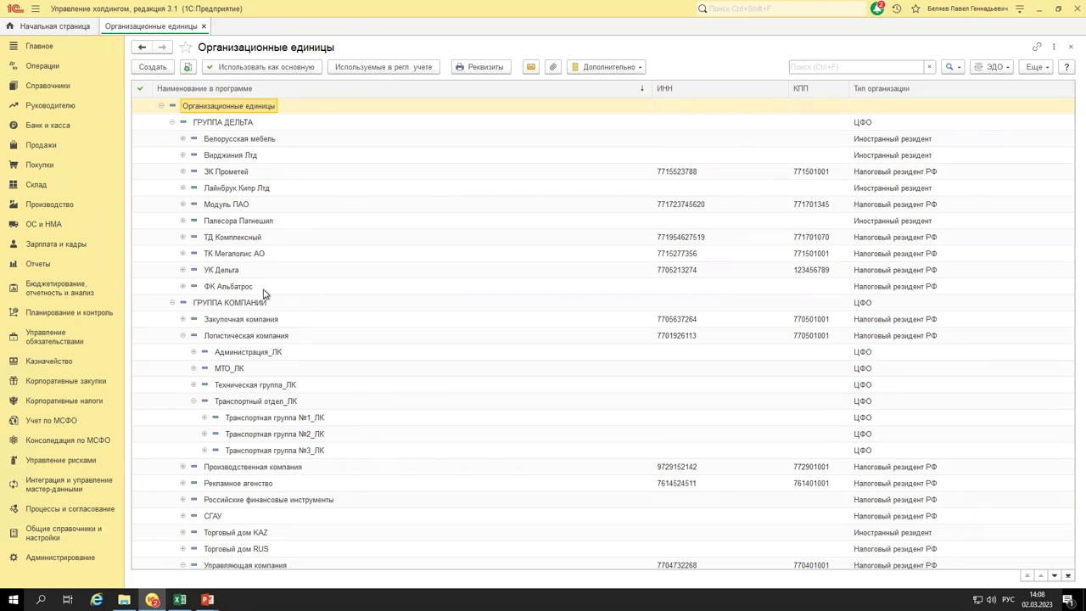
pyautogui.scroll(-10, 293, 415)
pyautogui.scroll(10, 293, 415)
# Start a new organizational unit of the «Прочее» kind, examine the available types, and abandon it without saving.
pyautogui.click(158, 70)
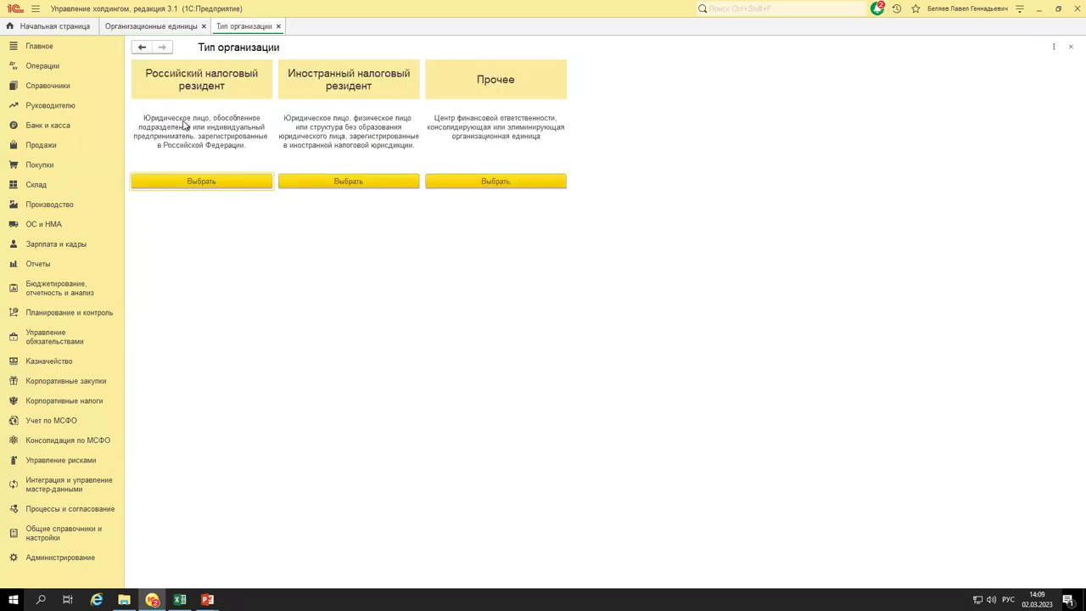
pyautogui.click(510, 182)
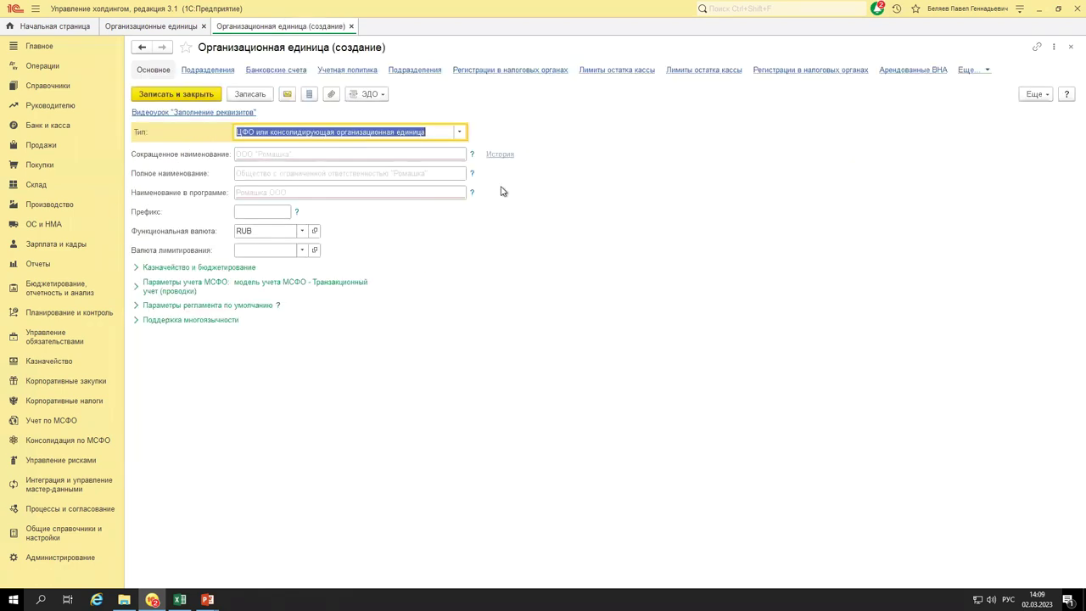
pyautogui.click(459, 132)
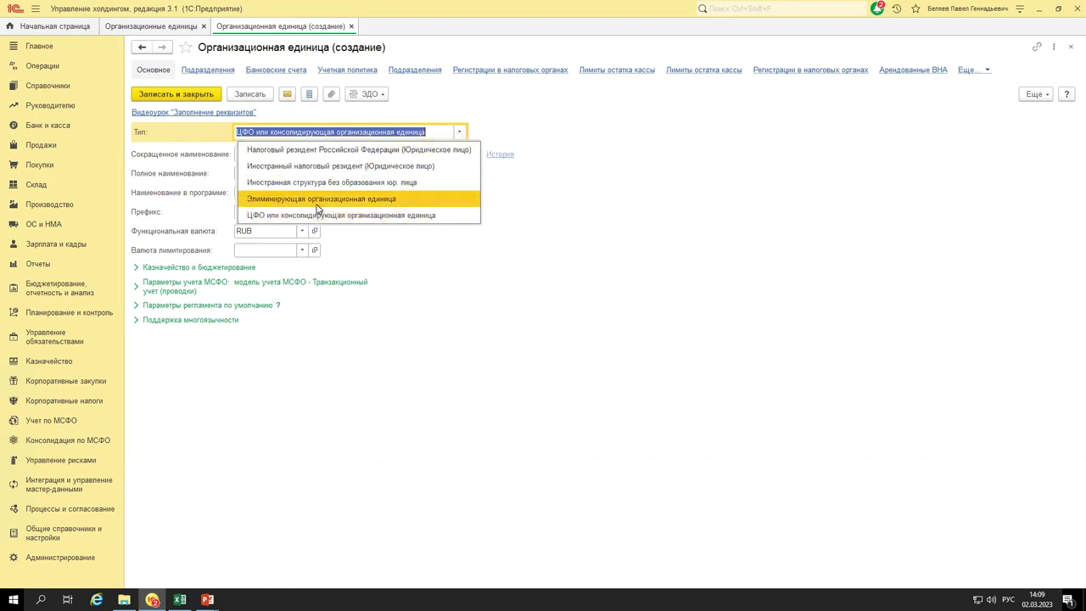
pyautogui.click(537, 131)
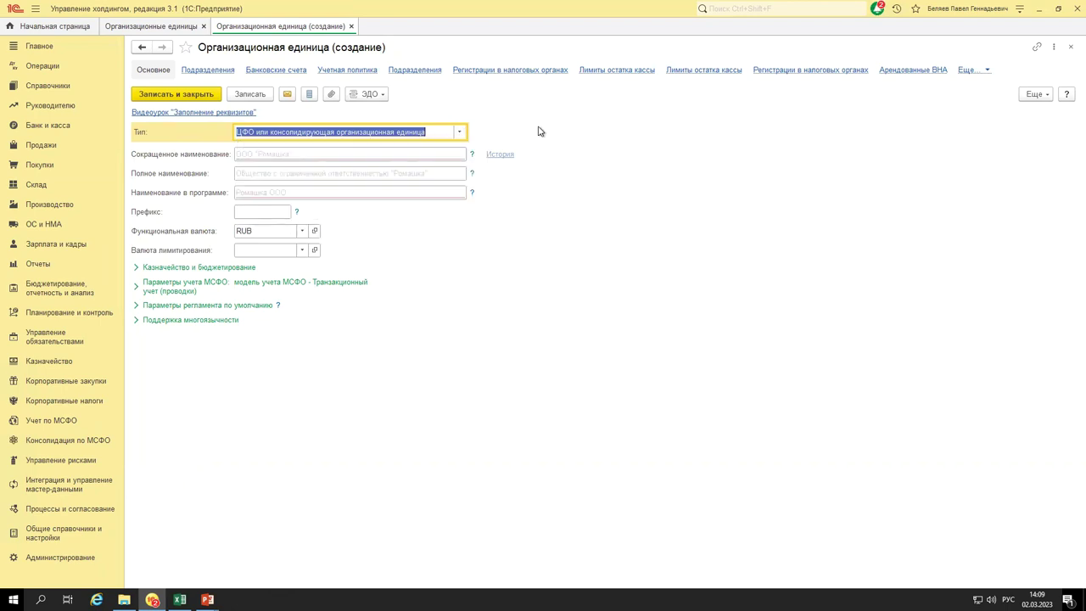
pyautogui.press('Escape')
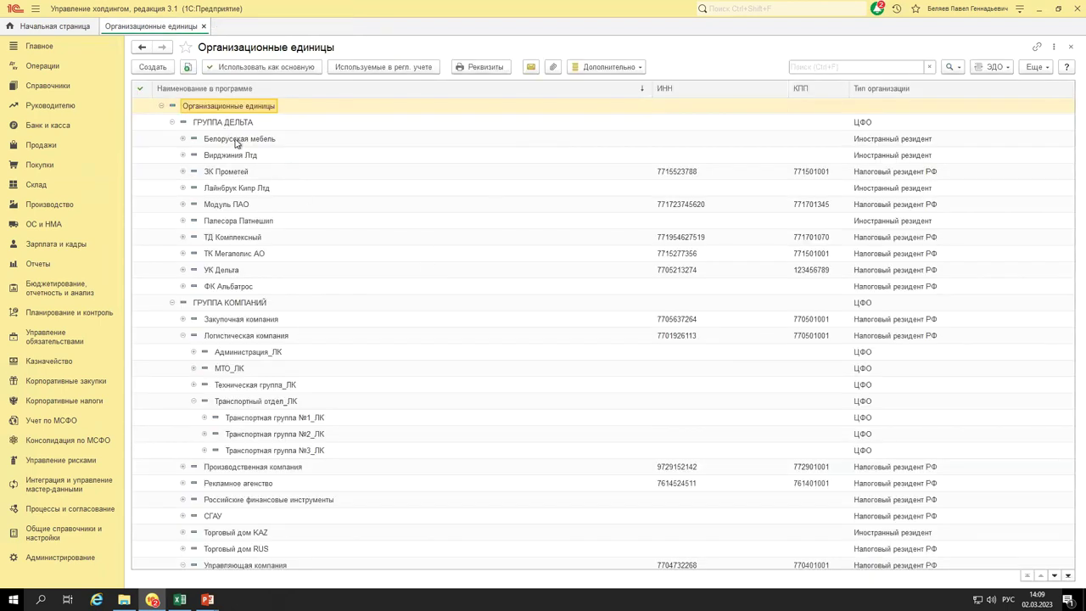
# Examine the «ГРУППА ДЕЛЬТА» node and the companies subordinate to it in the organizational units list.
pyautogui.click(243, 127)
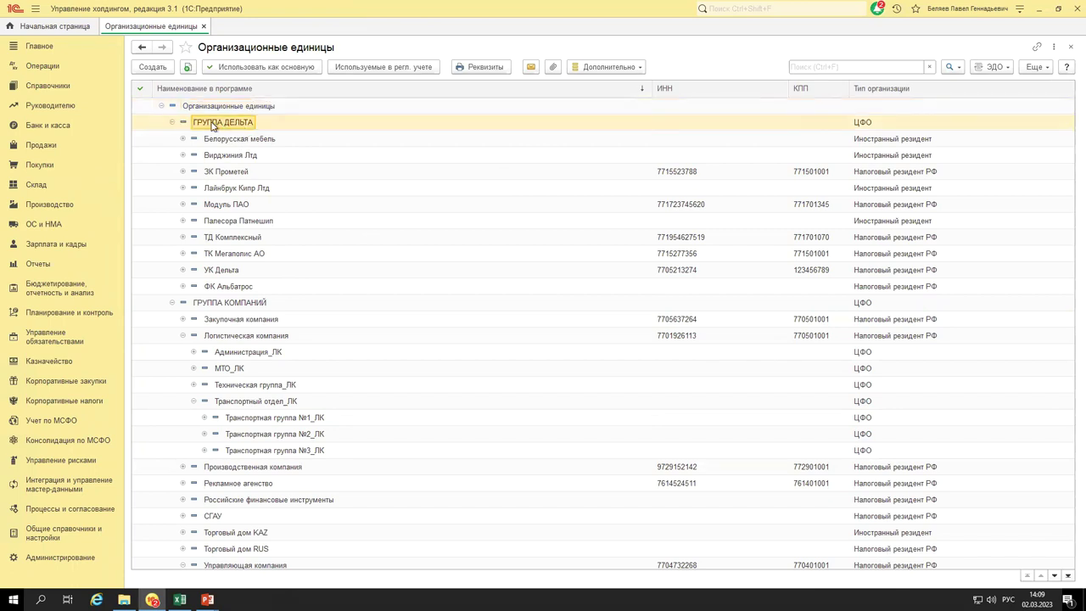
pyautogui.click(234, 141)
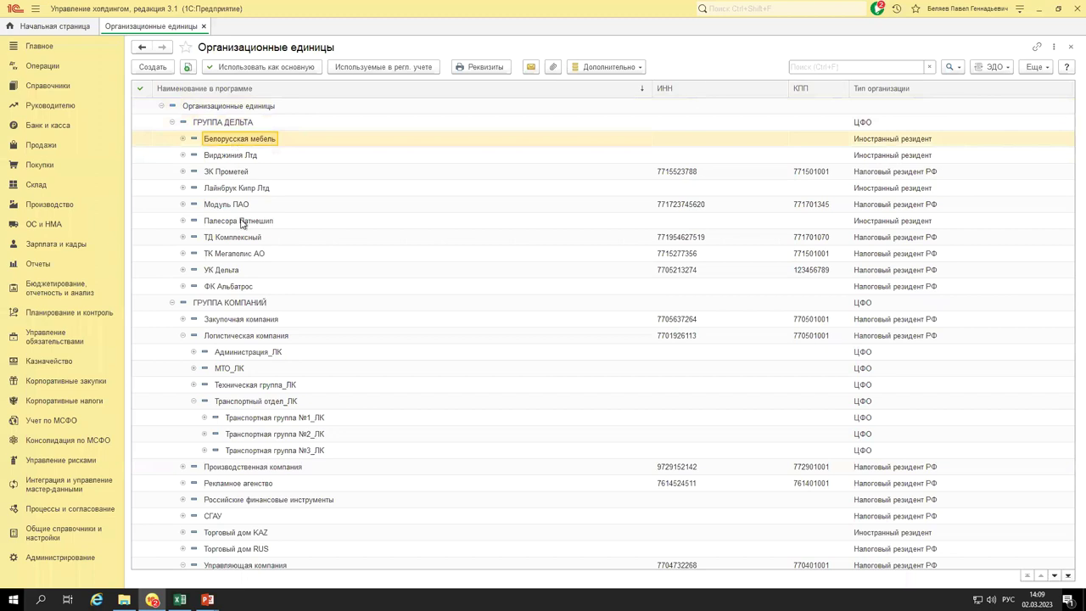
pyautogui.keyDown('shift'); pyautogui.click(239, 289); pyautogui.keyUp('shift')
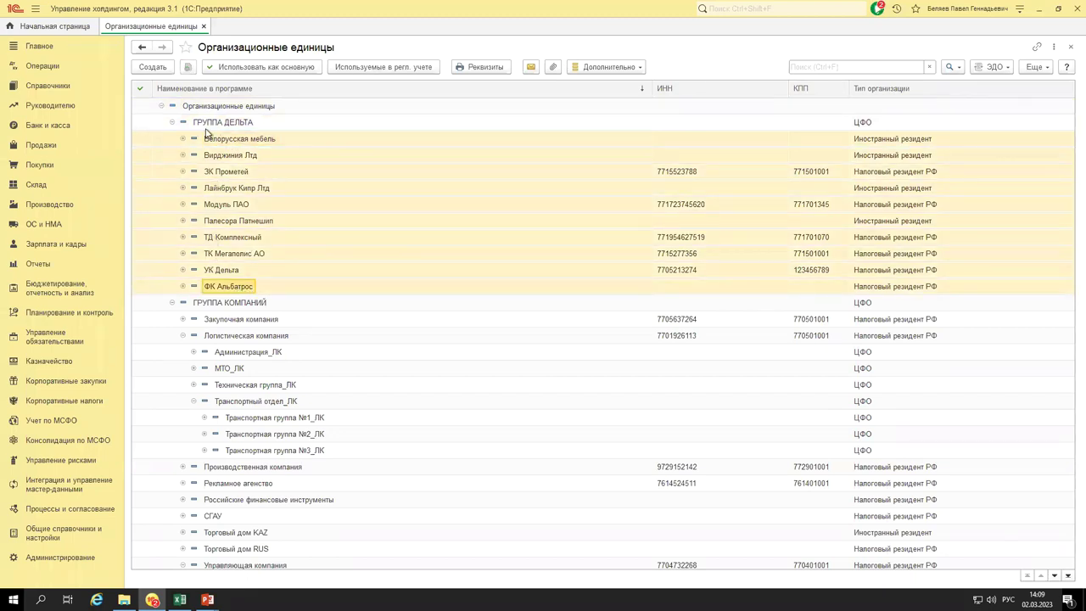
pyautogui.click(227, 220)
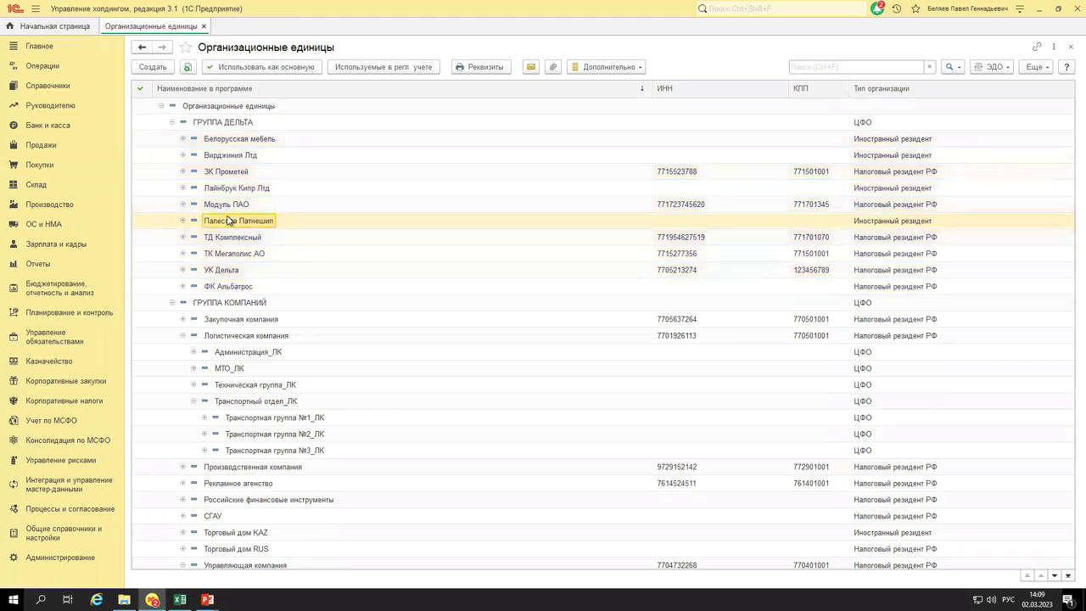
pyautogui.click(224, 157)
pyautogui.click(229, 204)
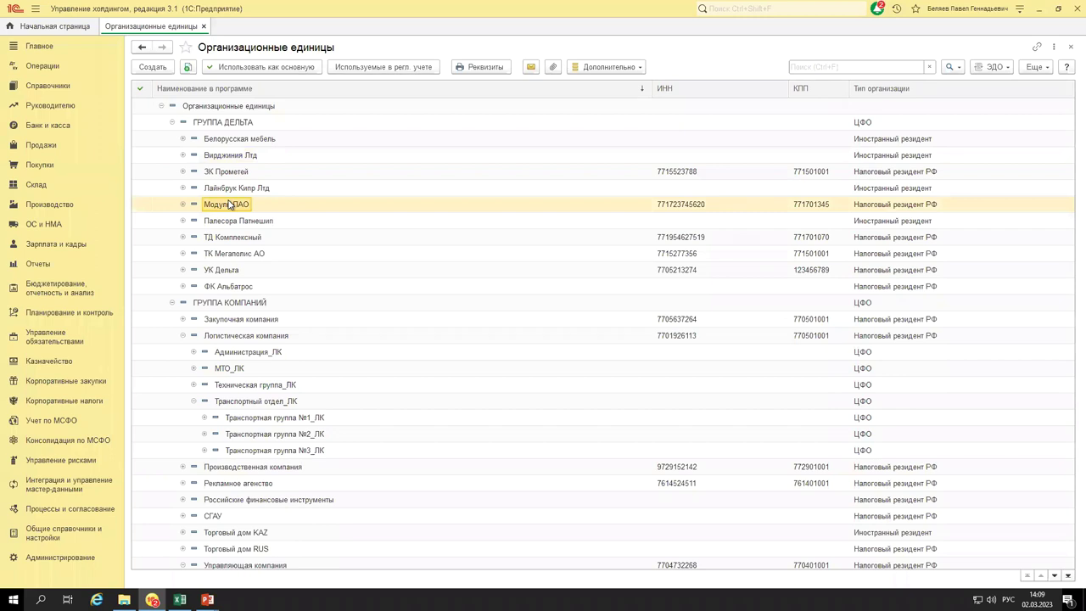
pyautogui.click(222, 124)
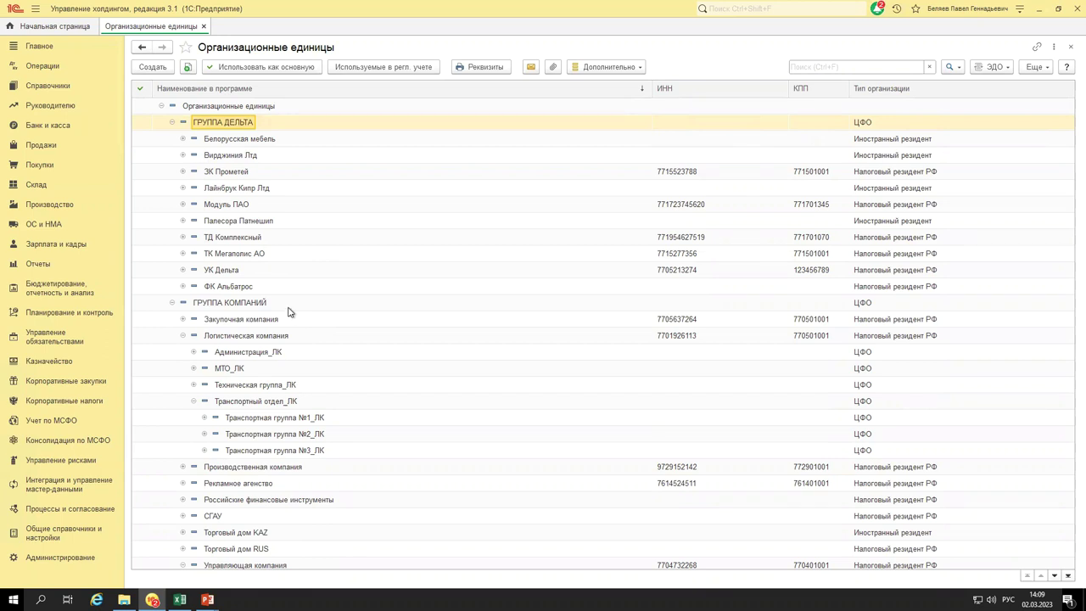
# Open «Виды и бланки отчетов» for budgeting, collapse the «ТЕСТ» group, select the root «Виды отчетов» folder and widen the report types list.
pyautogui.click(59, 292)
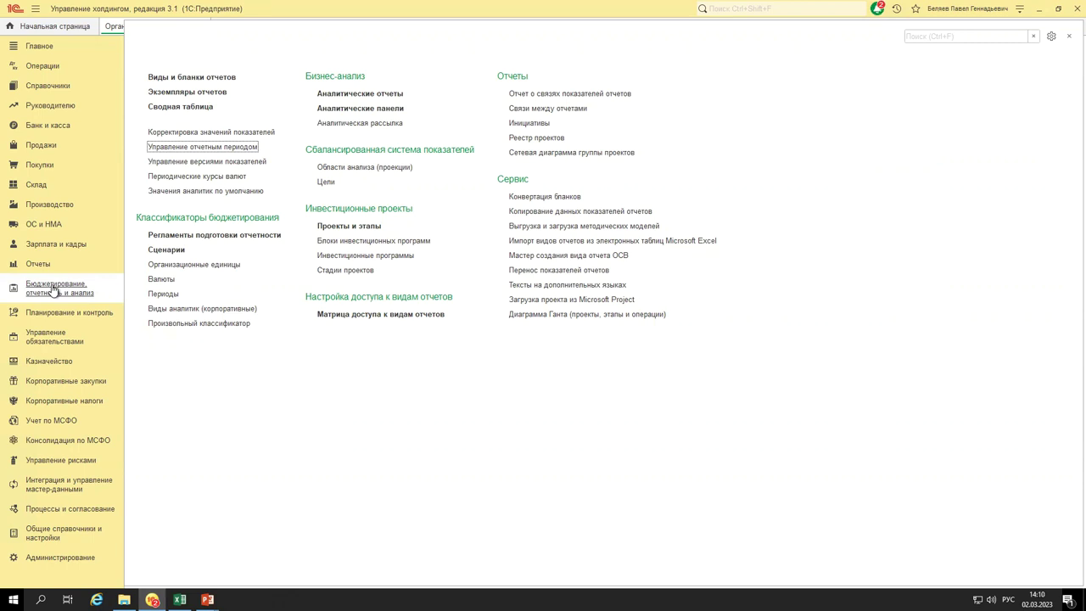
pyautogui.click(210, 78)
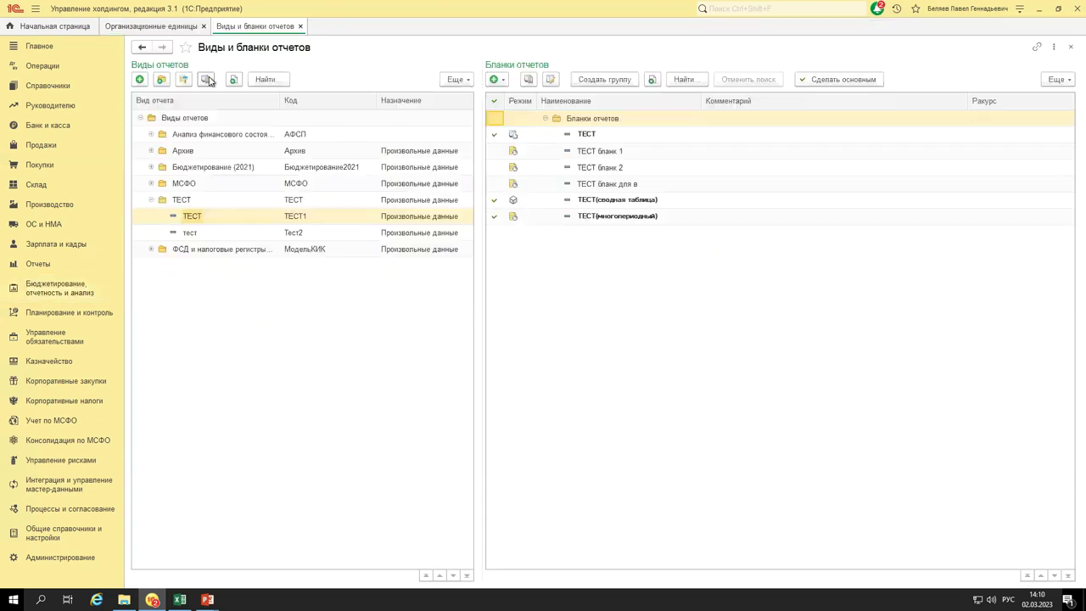
pyautogui.click(151, 200)
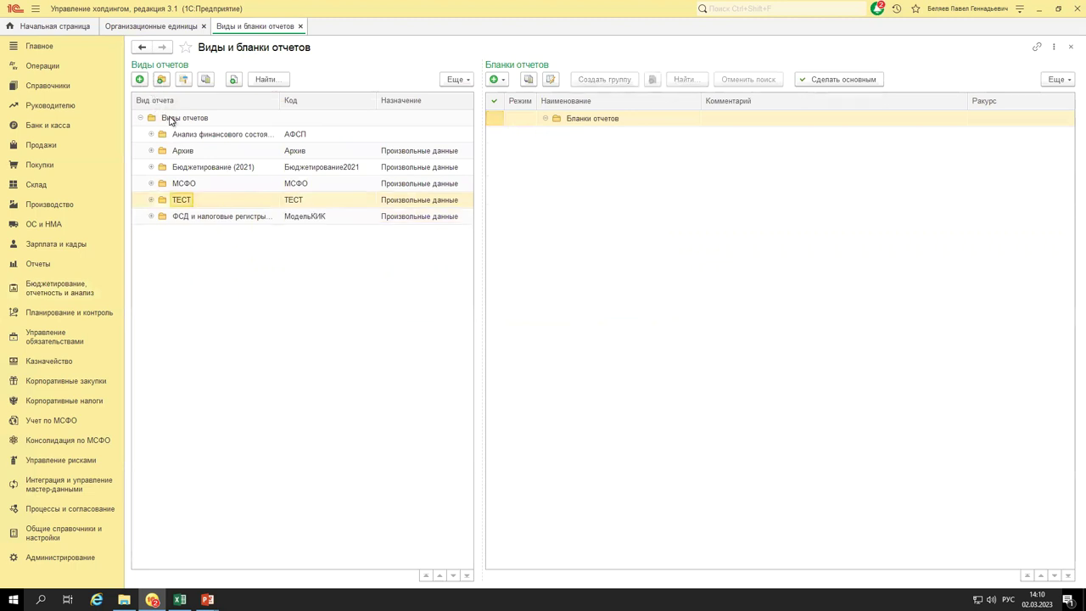
pyautogui.click(173, 119)
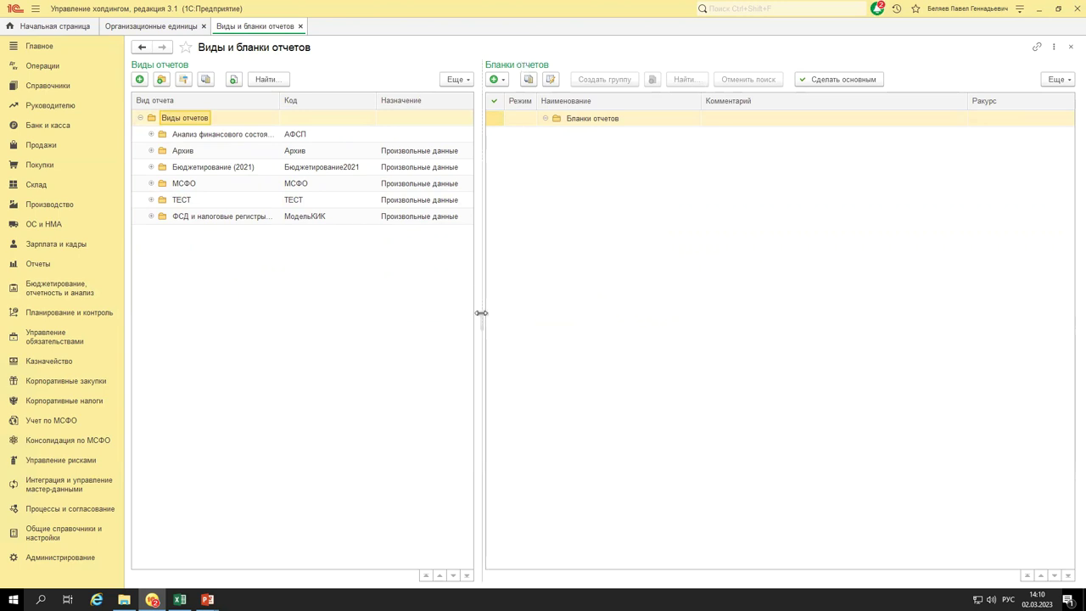
pyautogui.moveTo(480, 313); pyautogui.dragTo(517, 300)
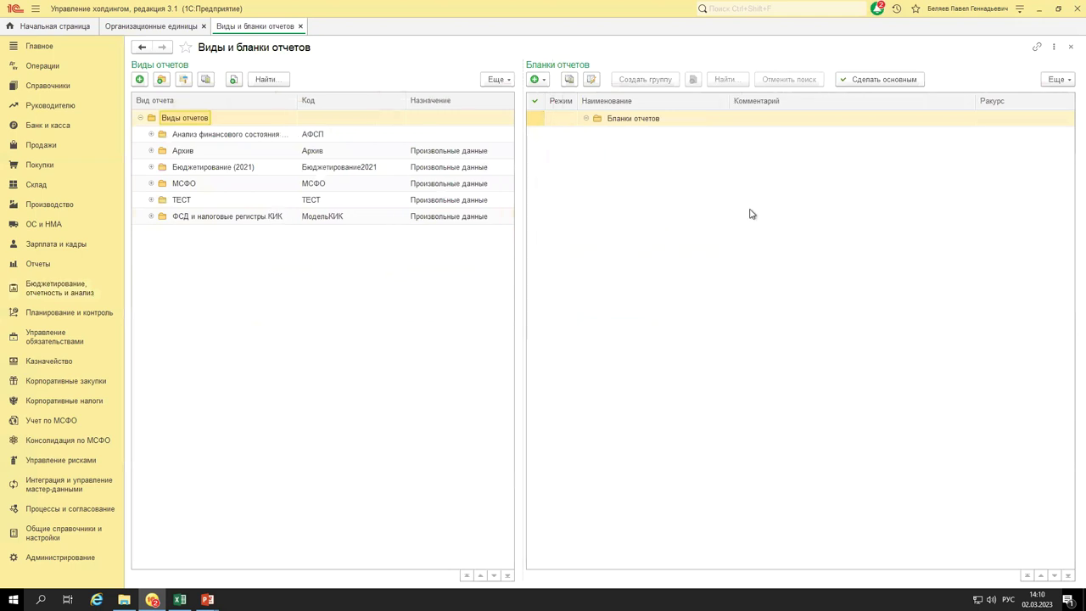
# Create and save a report type group named «_БДДС 20230302» under the root folder.
pyautogui.click(160, 80)
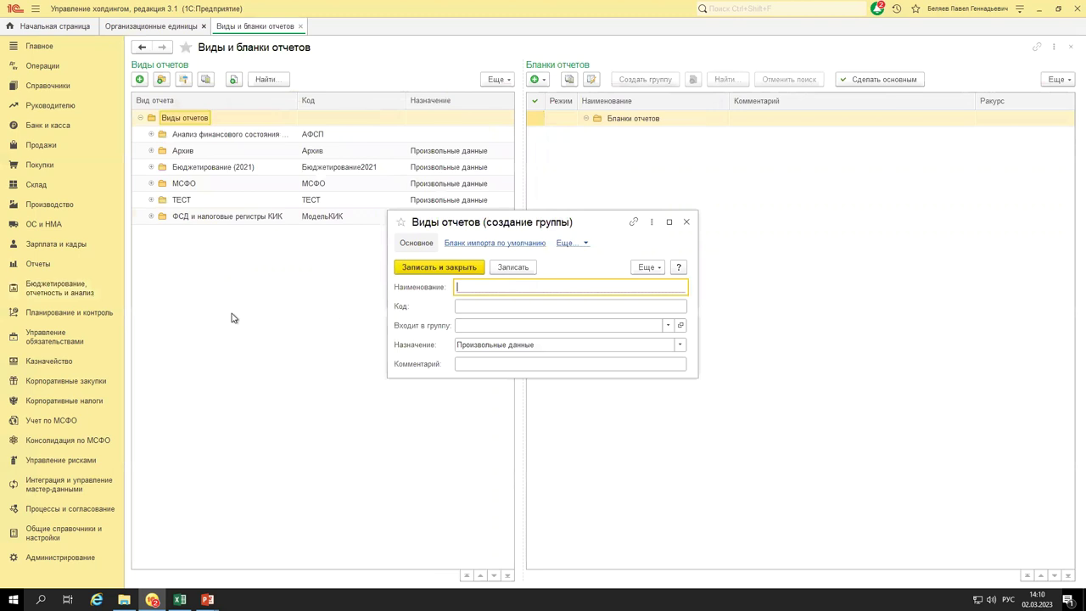
pyautogui.write('БДДС_')
pyautogui.press('End')
pyautogui.write('20230302')
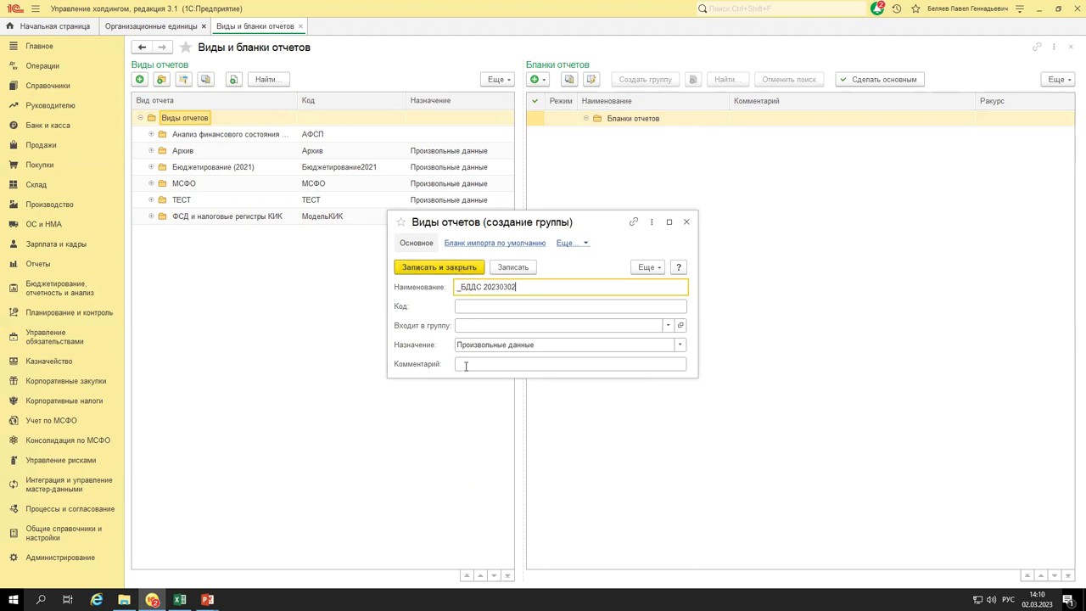
pyautogui.click(428, 270)
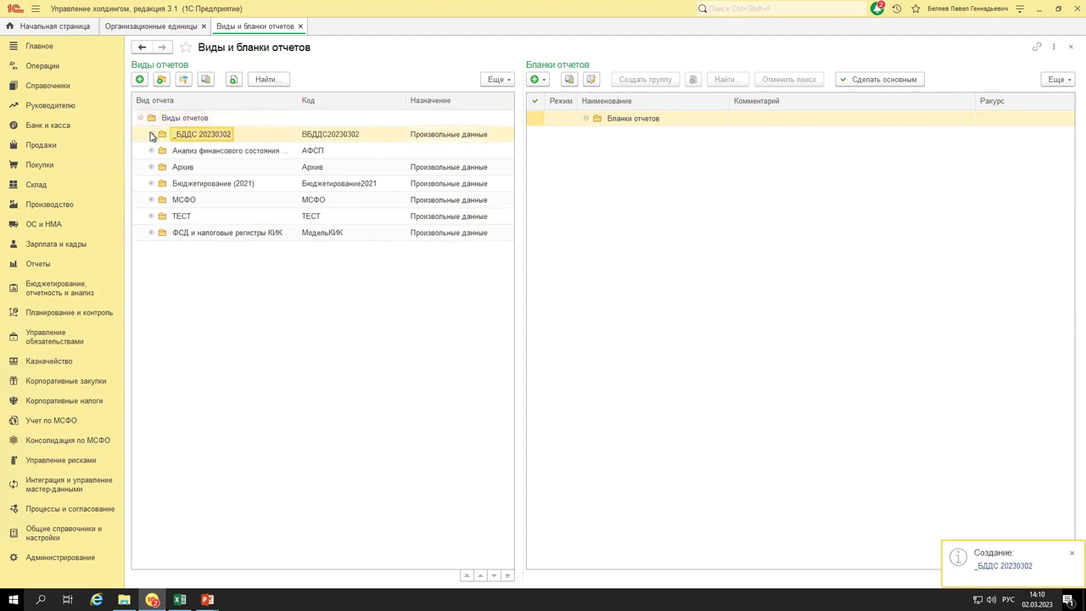
# Start a new report type in the «_БДДС 20230302» group and name it «_БДДС».
pyautogui.click(138, 79)
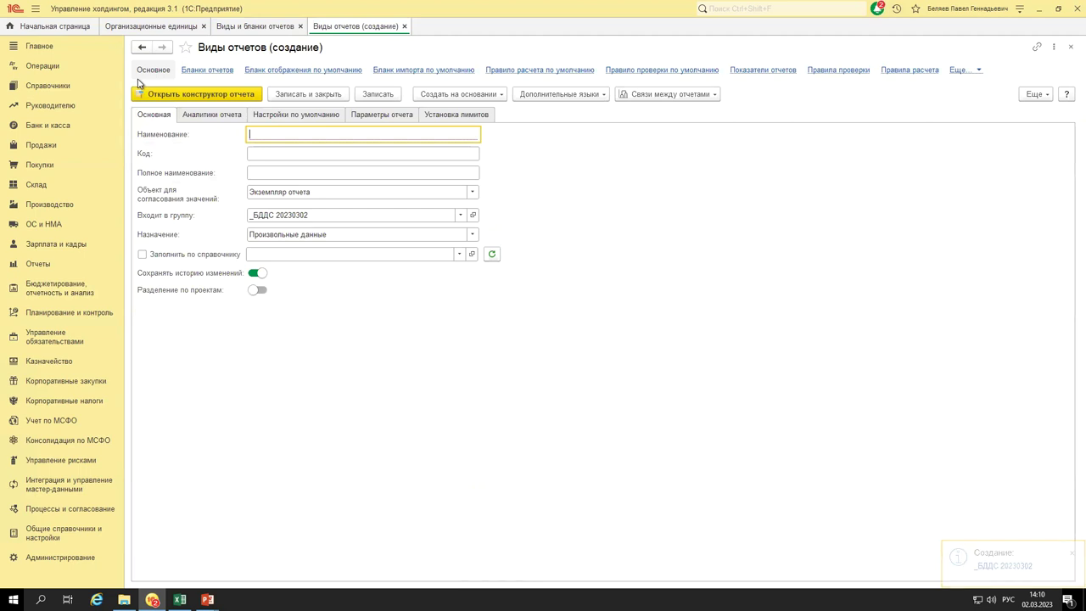
pyautogui.press('Escape')
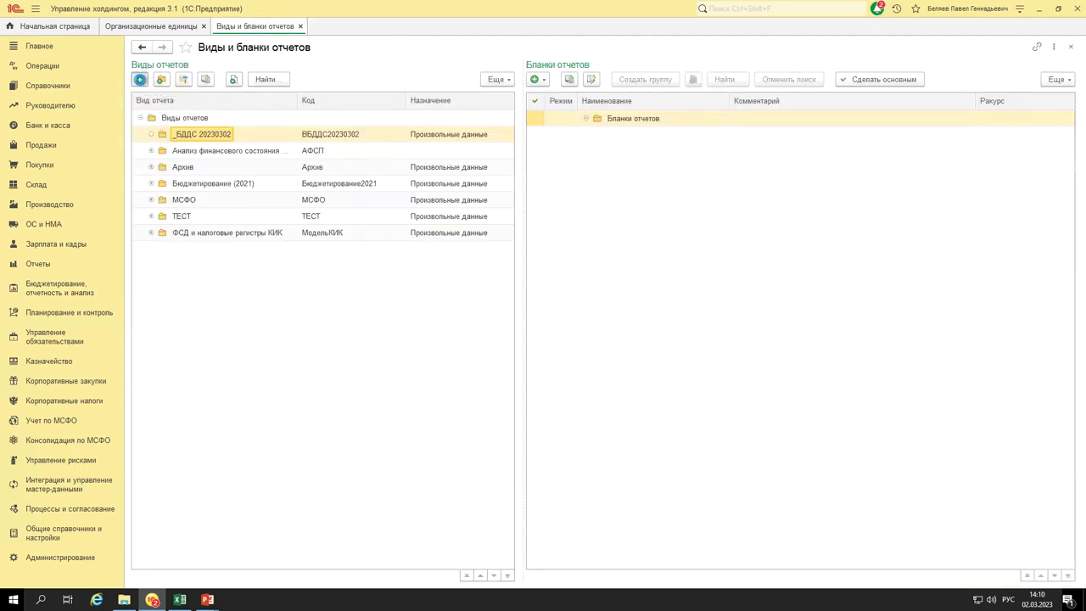
pyautogui.click(140, 80)
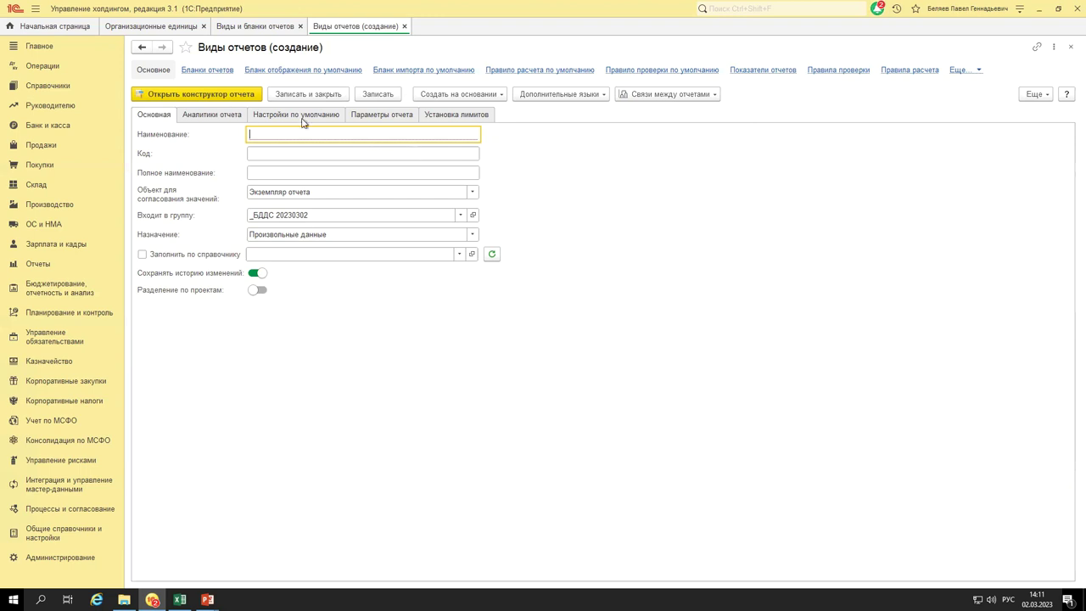
pyautogui.write('_БД')
pyautogui.press('BackSpace')
pyautogui.write('ДДС')
pyautogui.moveTo(290, 136); pyautogui.dragTo(251, 134)
pyautogui.click(268, 174)
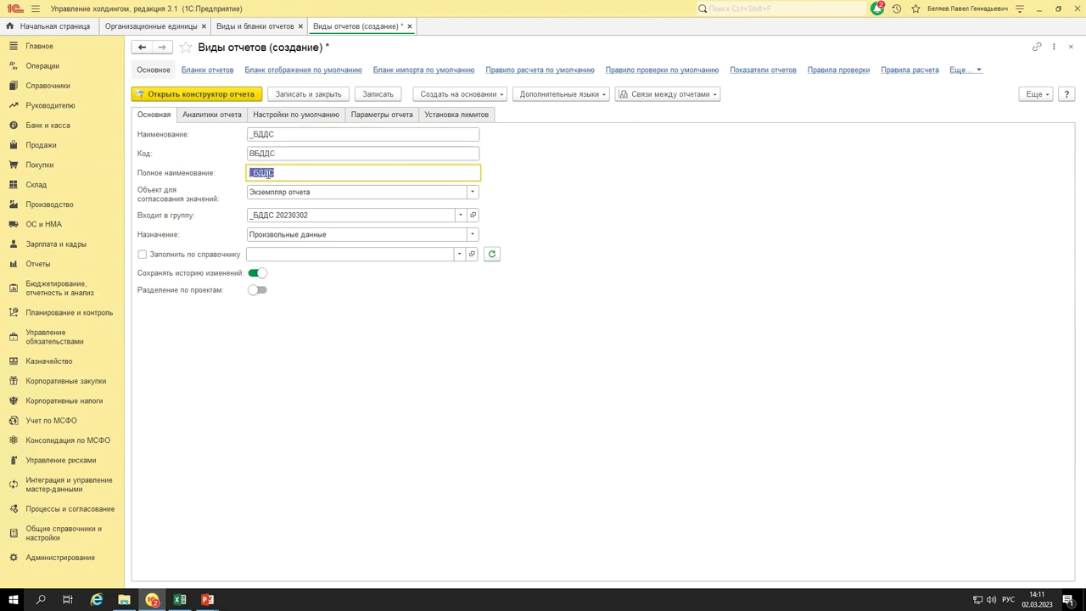
pyautogui.click(288, 172)
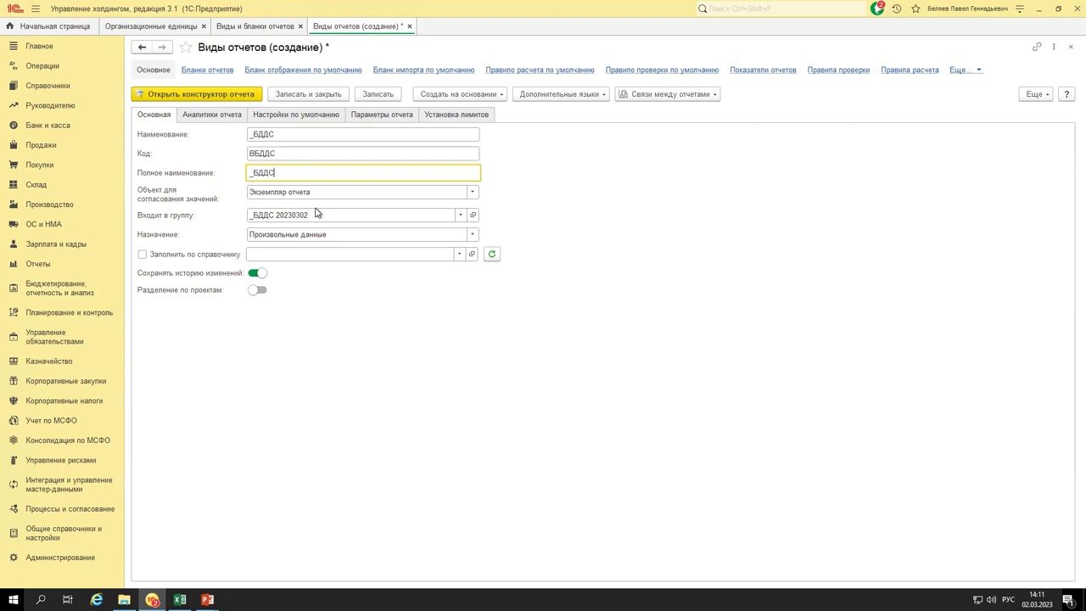
# Check the choices for approval object, purpose and fill-by directory, and turn off «Сохранять историю изменений» for the «_БДДС» report type.
pyautogui.click(474, 195)
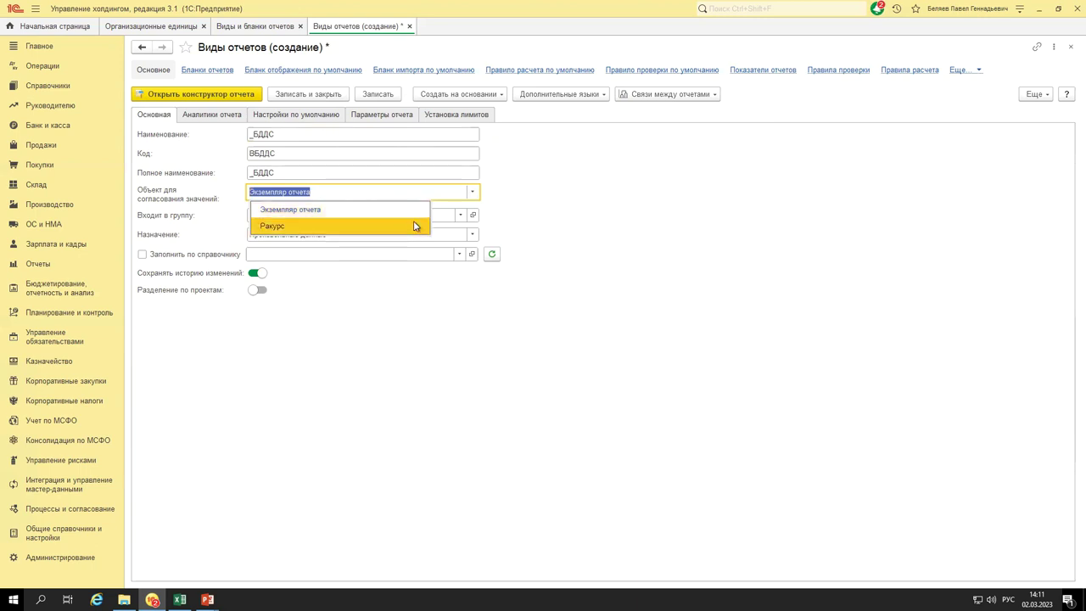
pyautogui.click(594, 229)
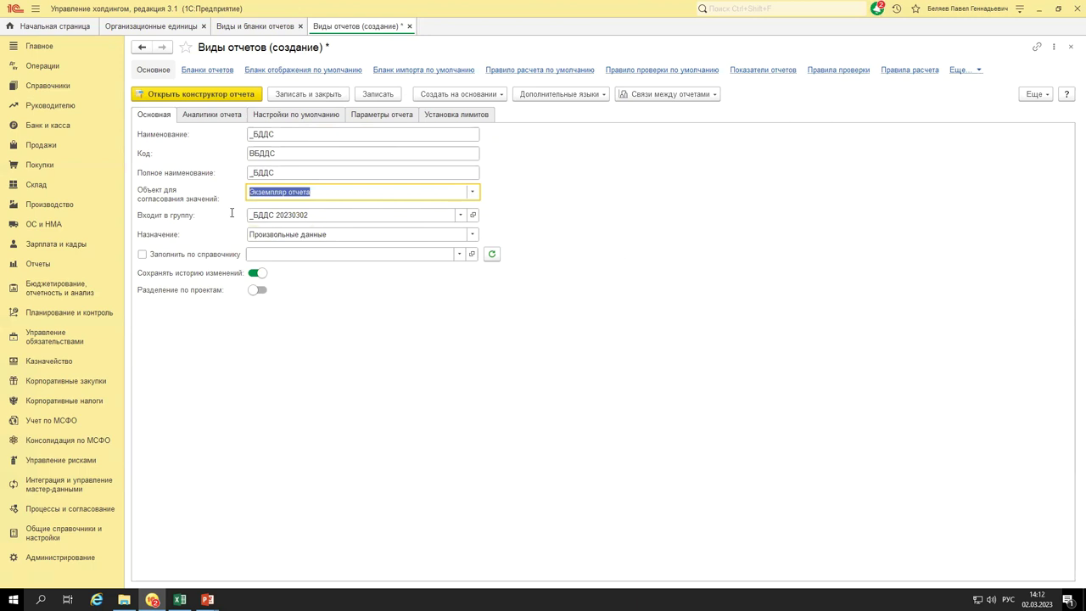
pyautogui.click(473, 235)
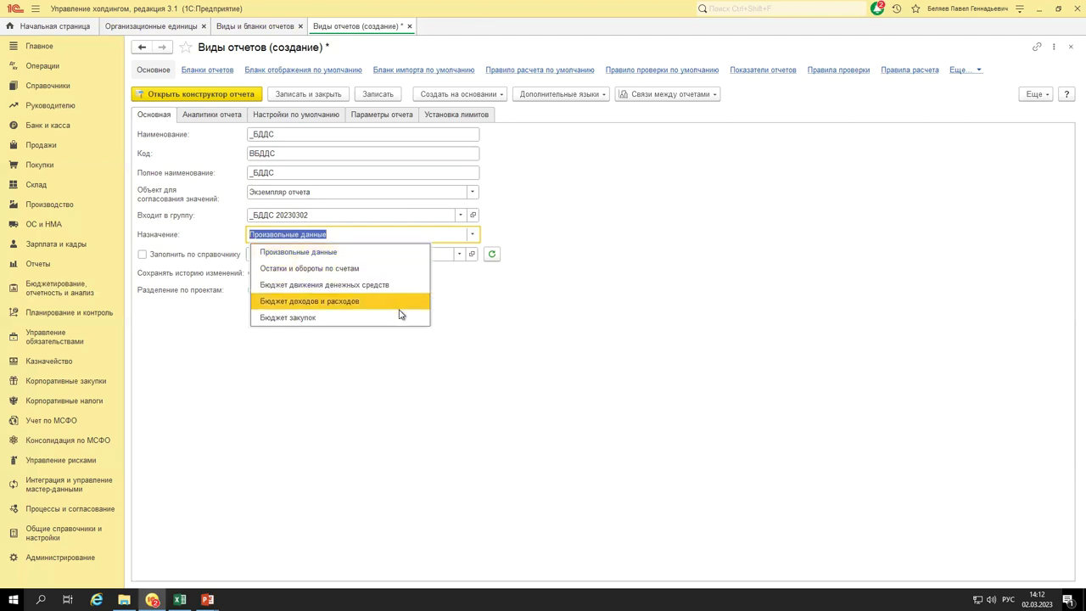
pyautogui.press('Escape')
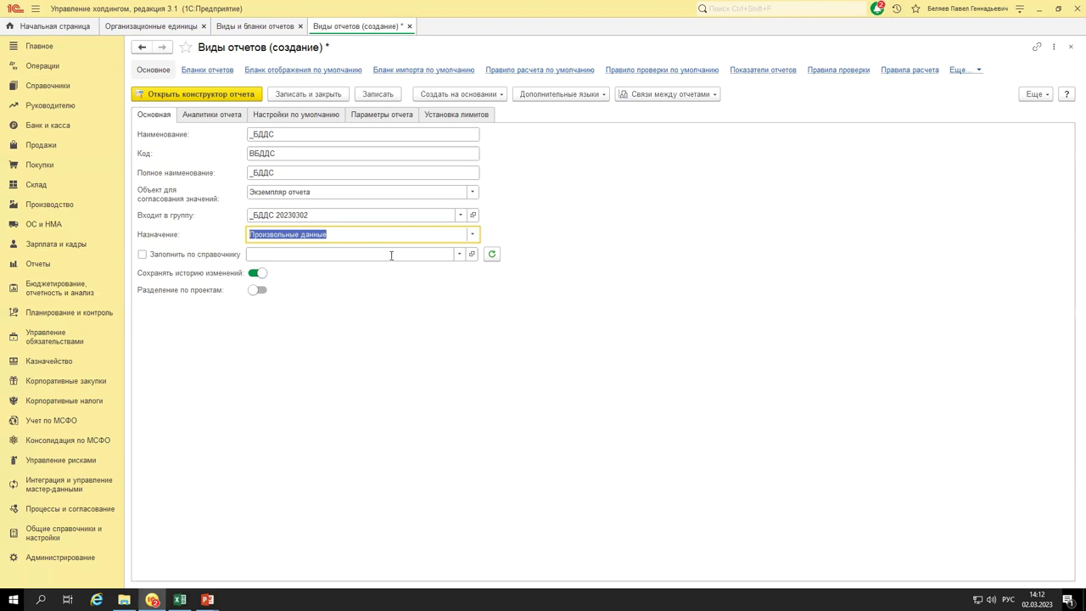
pyautogui.click(458, 257)
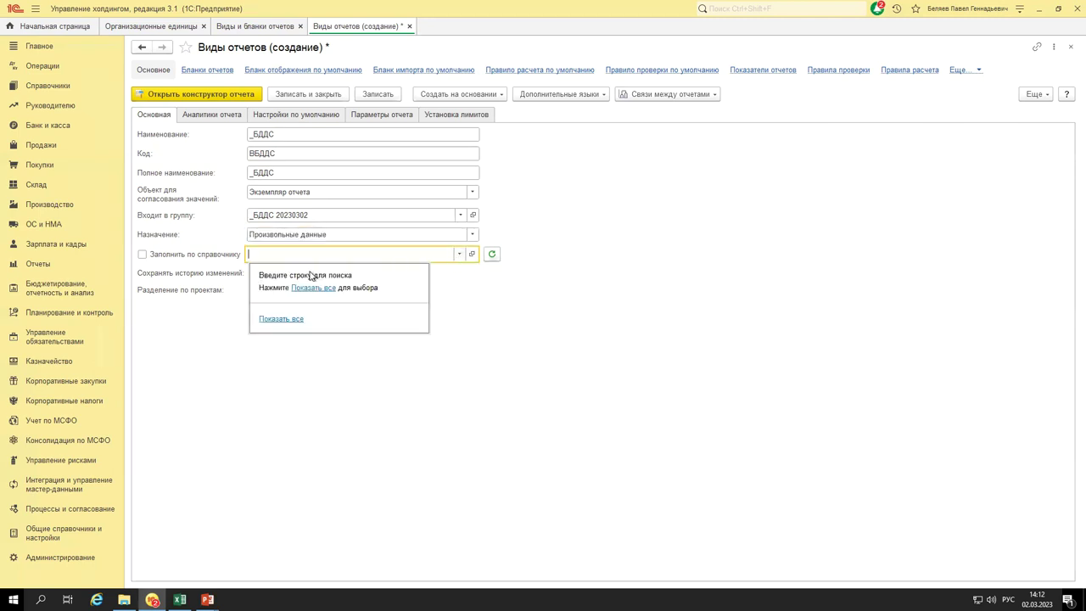
pyautogui.click(487, 312)
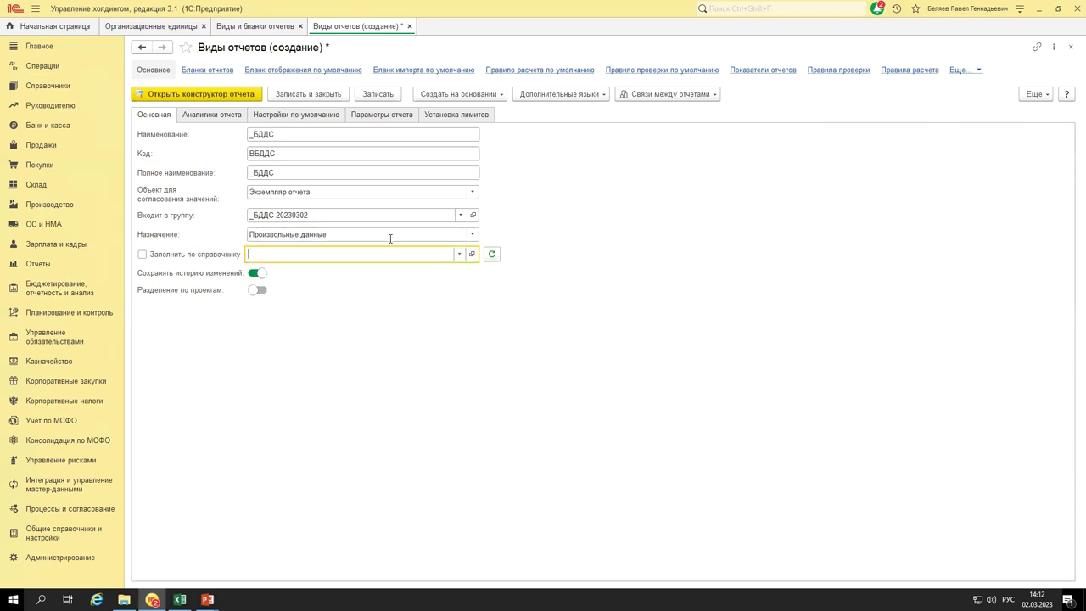
pyautogui.click(259, 275)
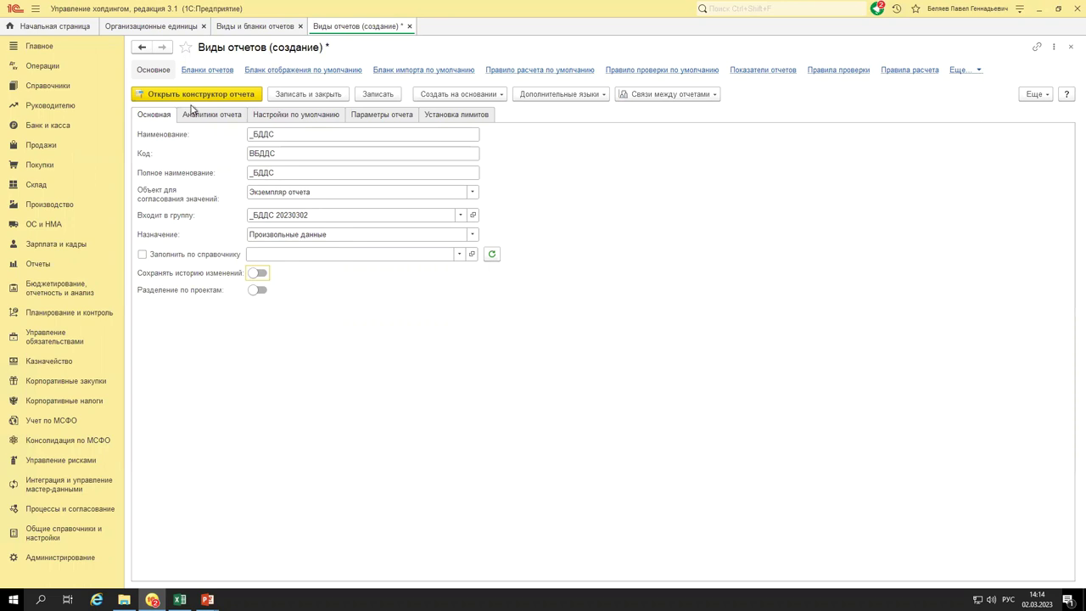
# Examine the analytics settings and the default settings of the new «_БДДС» report type.
pyautogui.click(212, 114)
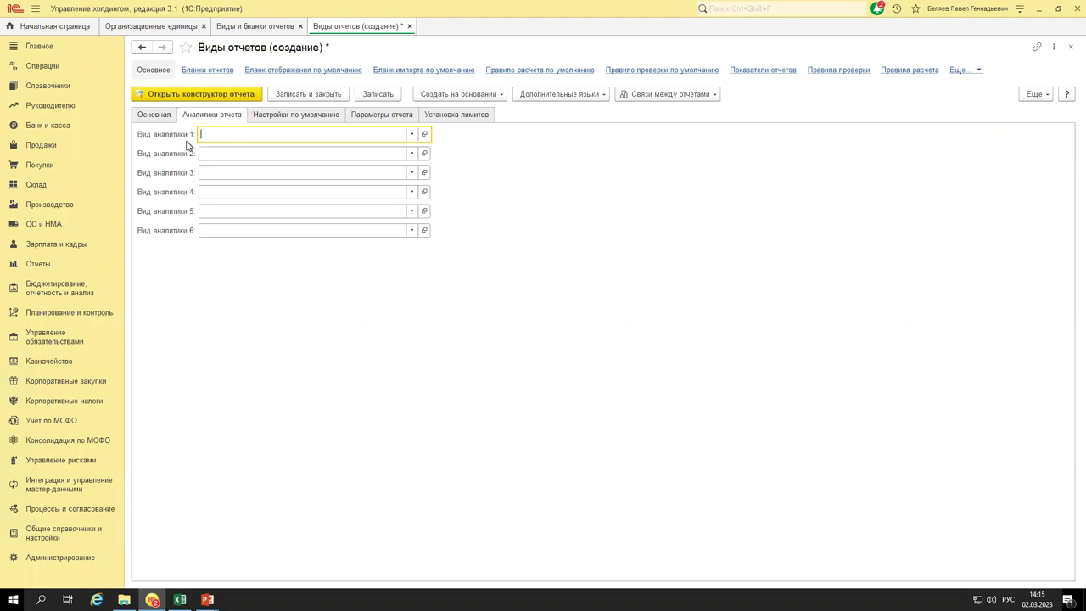
pyautogui.click(312, 116)
pyautogui.click(214, 116)
pyautogui.click(275, 116)
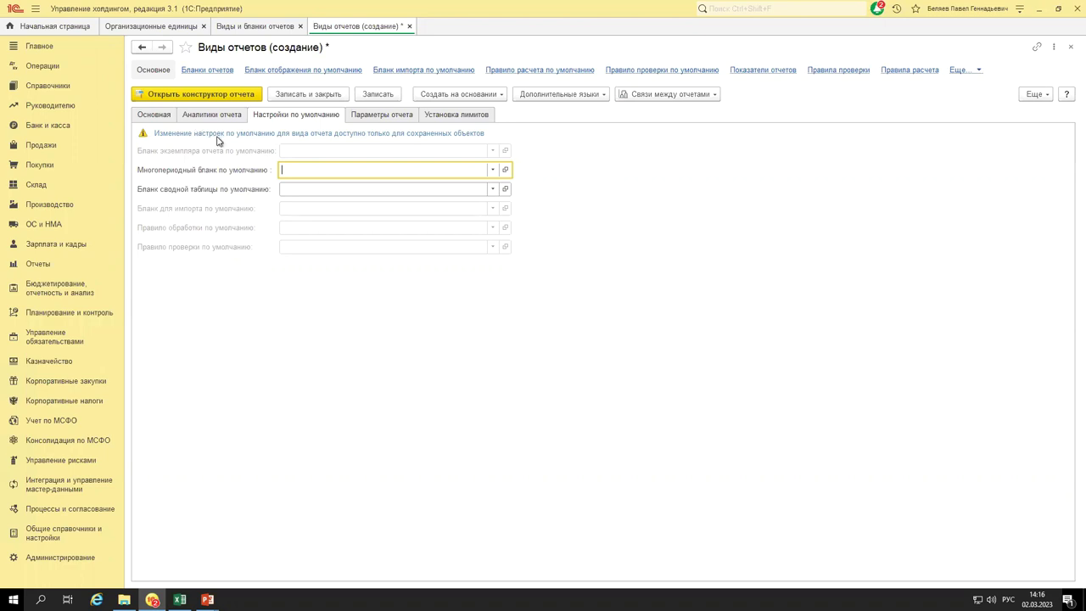
# Check the list of report types and forms, plus the parameters and limit settings of the new «_БДДС» report type.
pyautogui.click(238, 28)
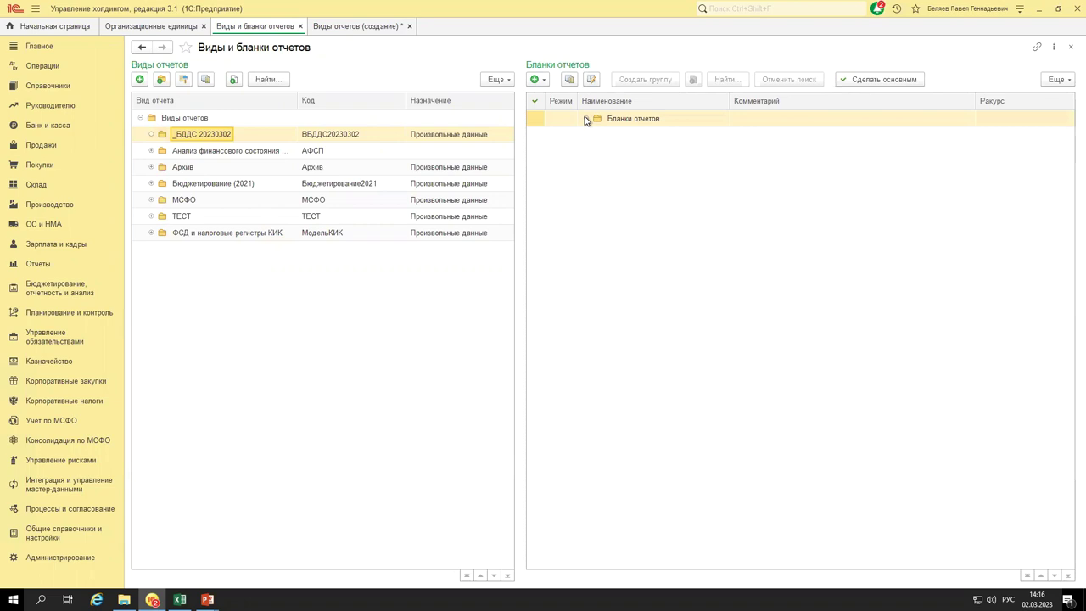
pyautogui.click(346, 29)
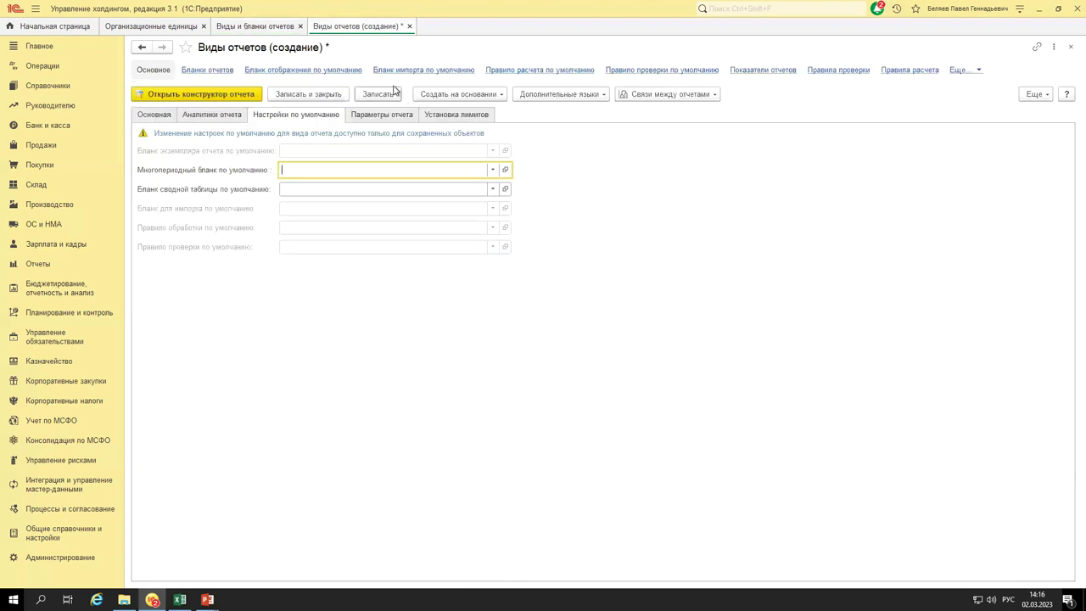
pyautogui.click(383, 116)
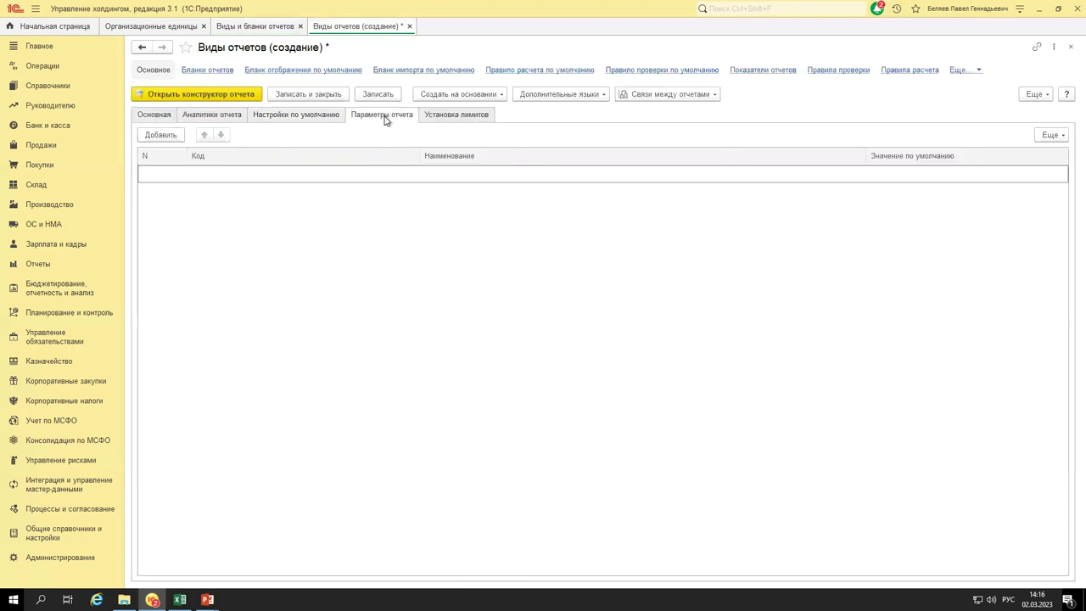
pyautogui.click(449, 116)
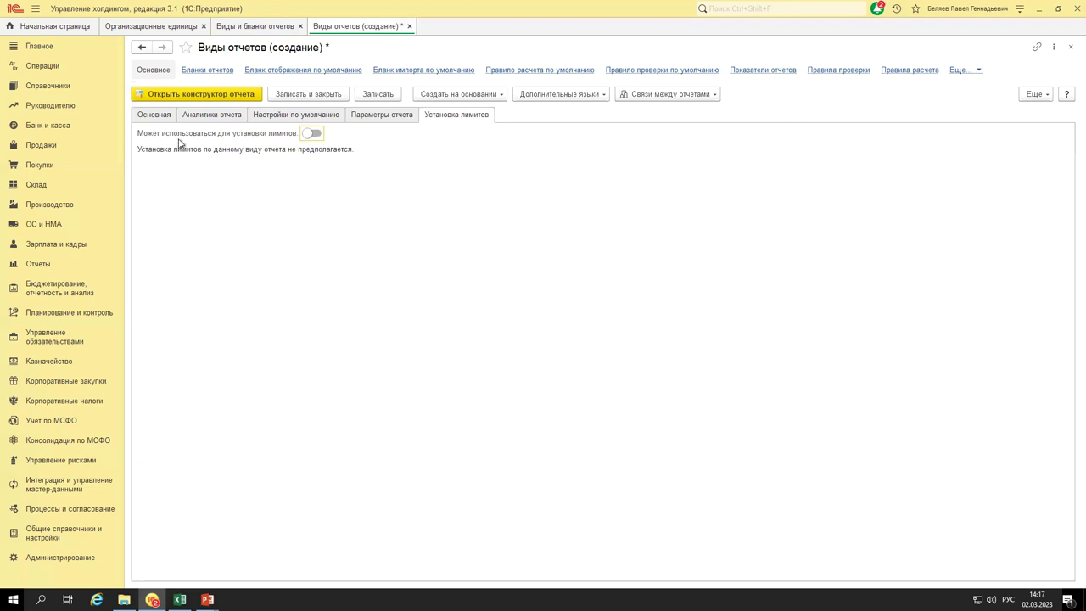
pyautogui.click(303, 133)
# Save the «_БДДС» report type and open it in the report constructor.
pyautogui.click(161, 115)
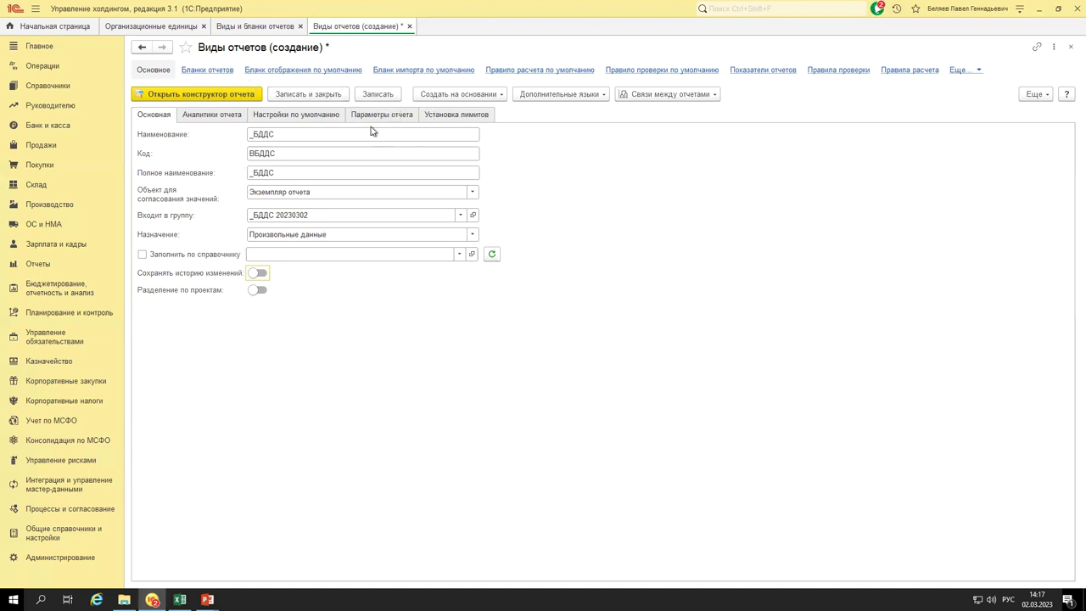
pyautogui.click(377, 93)
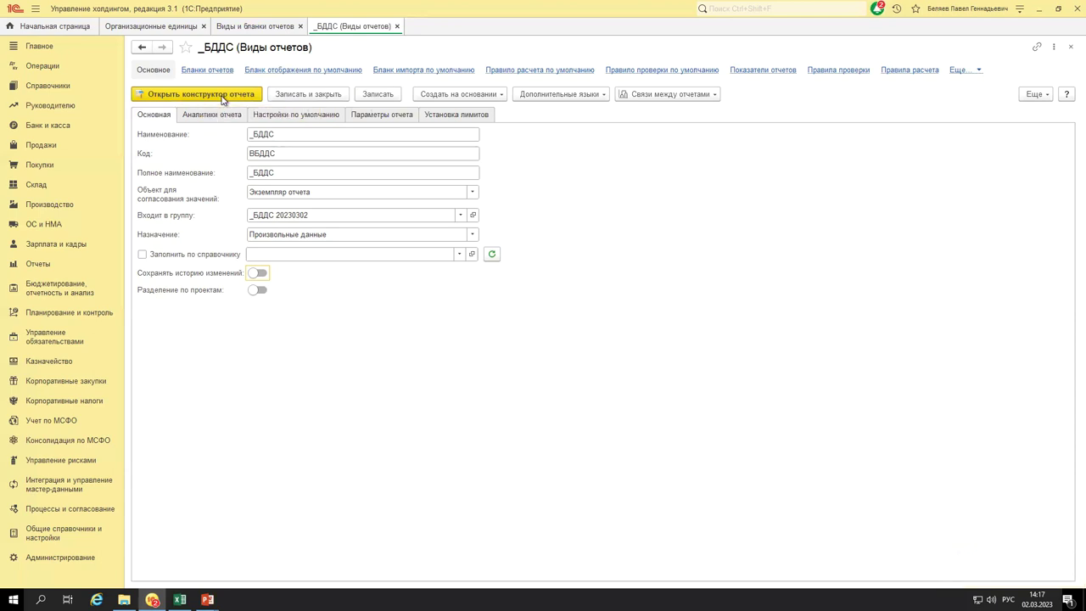
pyautogui.click(203, 97)
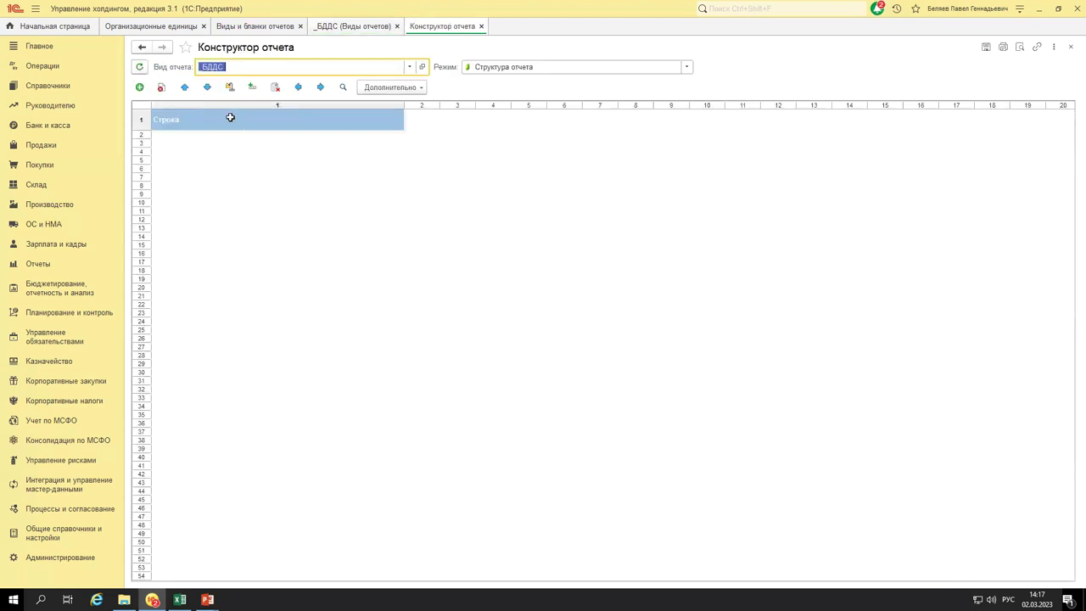
# Check the modes available in the report constructor, keeping «Структура отчета».
pyautogui.click(345, 167)
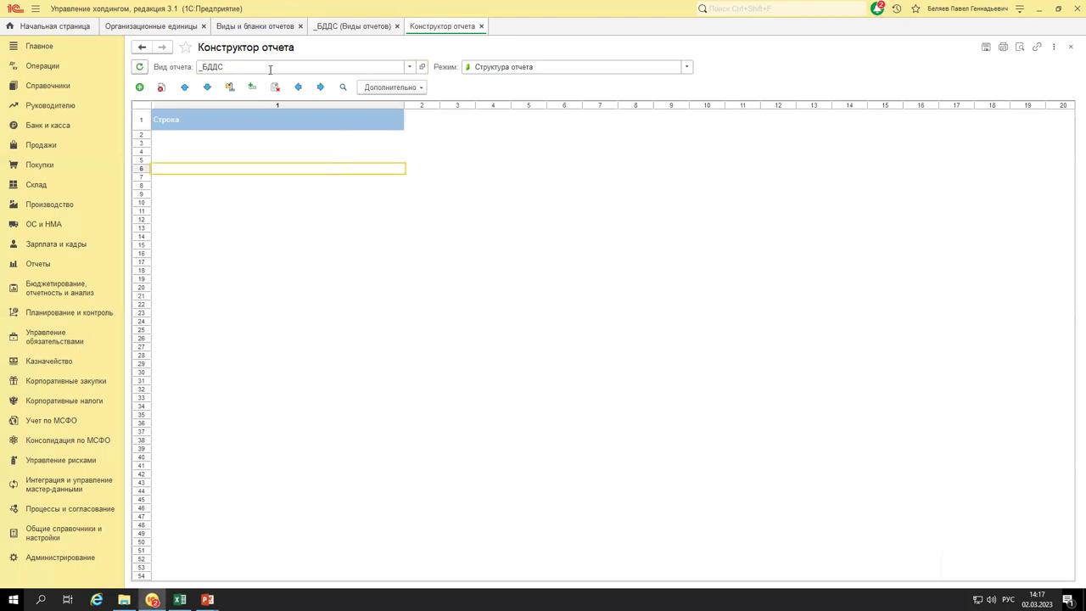
pyautogui.click(688, 67)
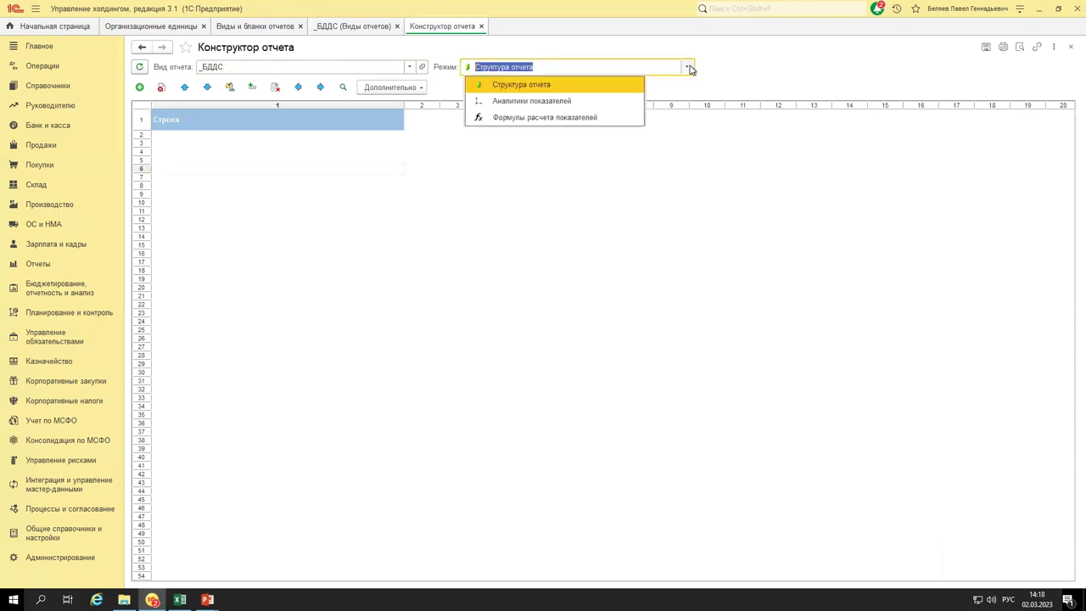
pyautogui.click(721, 90)
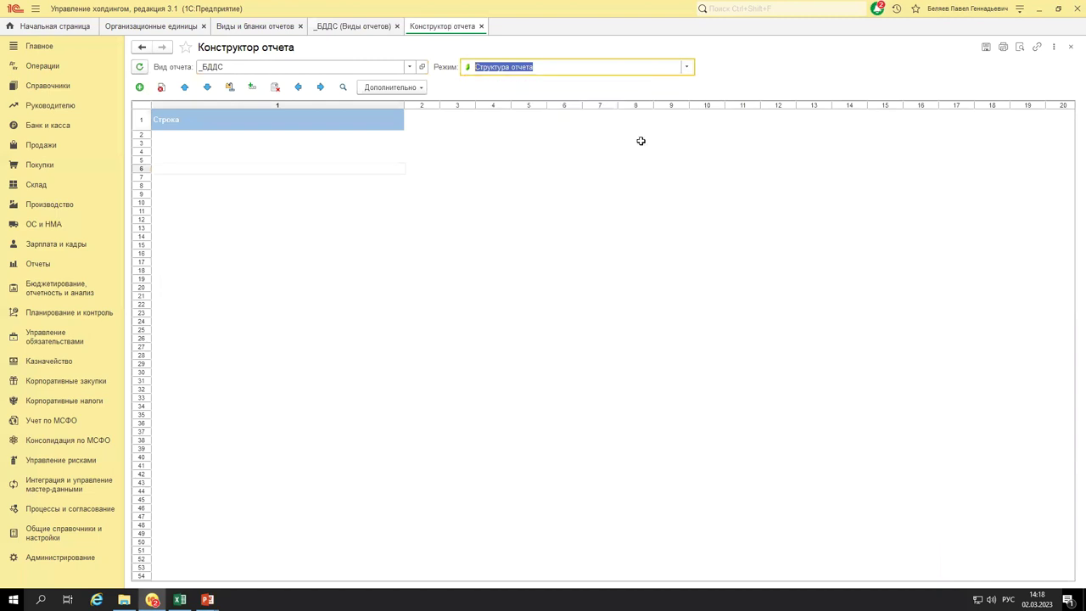
pyautogui.click(352, 143)
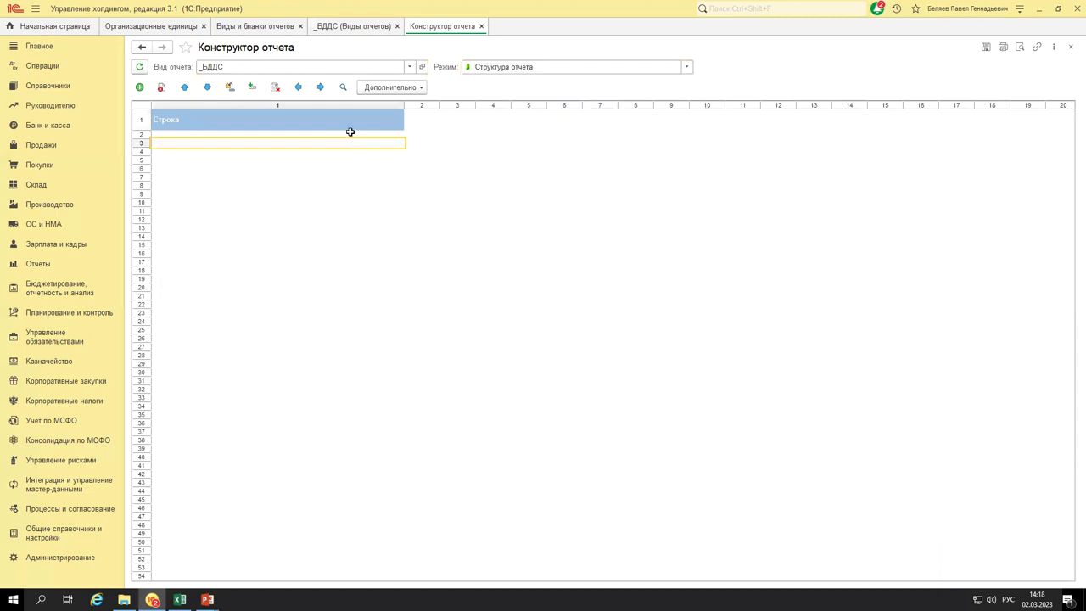
# Switch to the Excel workbook, review the ЦФО matrix on Лист2 and copy the cash flow items in E16:E36 of Лист1.
pyautogui.hotkey('alt', 'Tab')
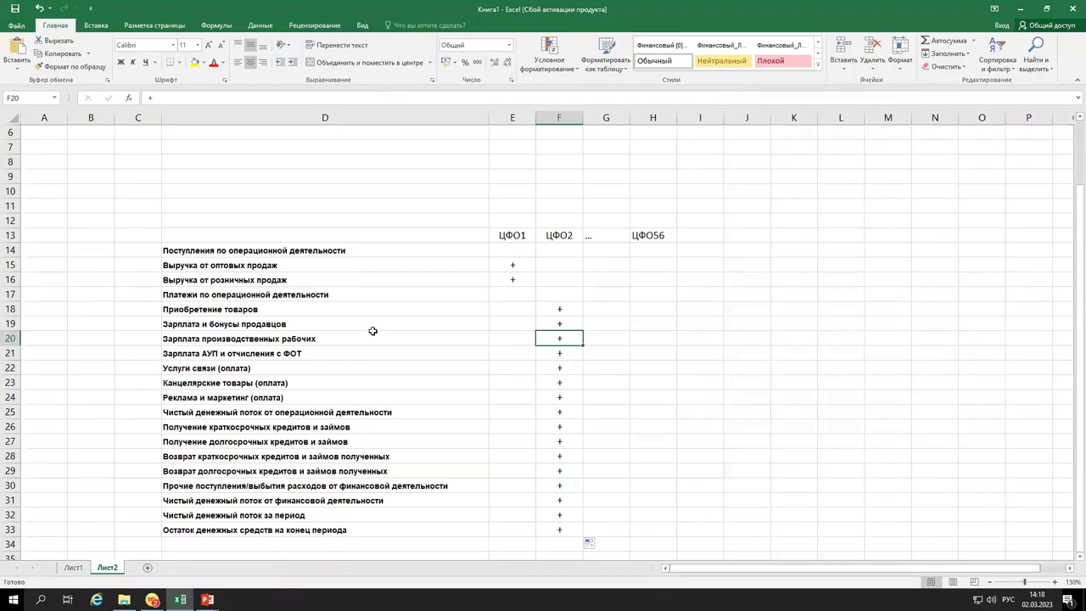
pyautogui.moveTo(333, 249); pyautogui.dragTo(650, 526)
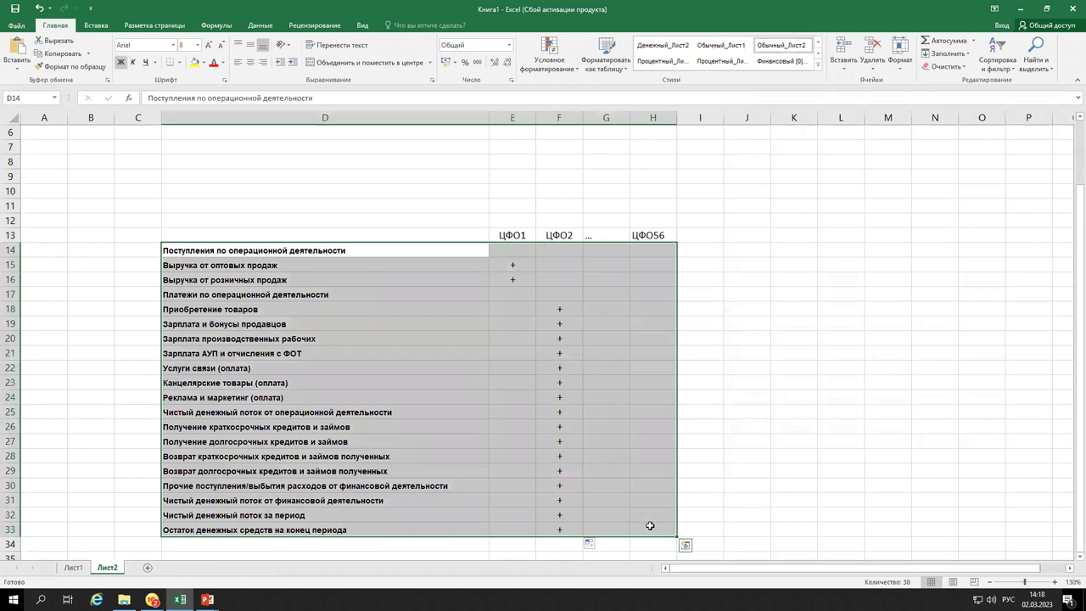
pyautogui.click(273, 438)
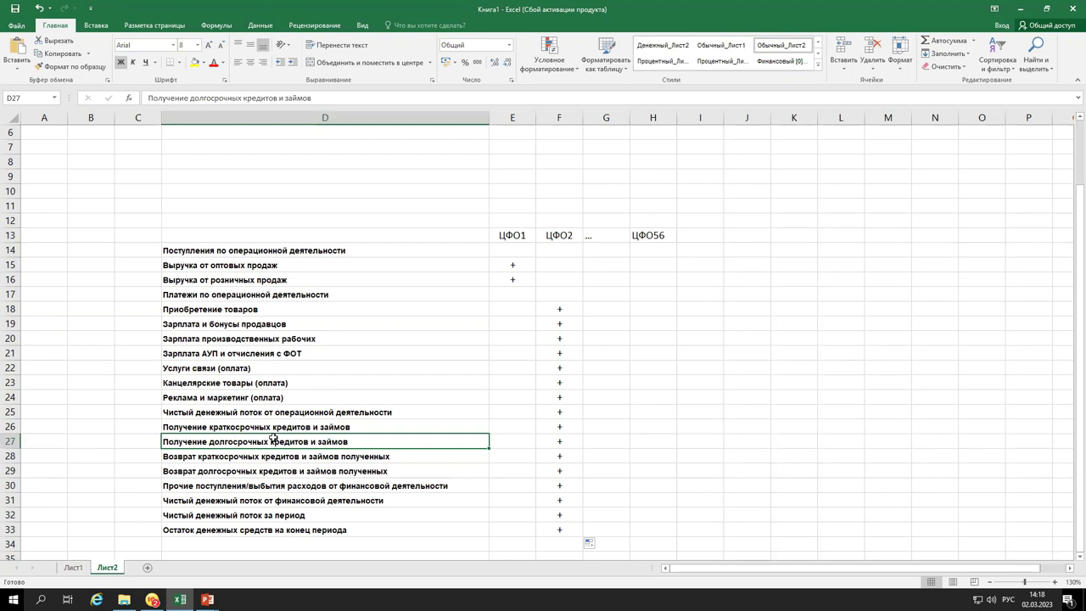
pyautogui.click(72, 568)
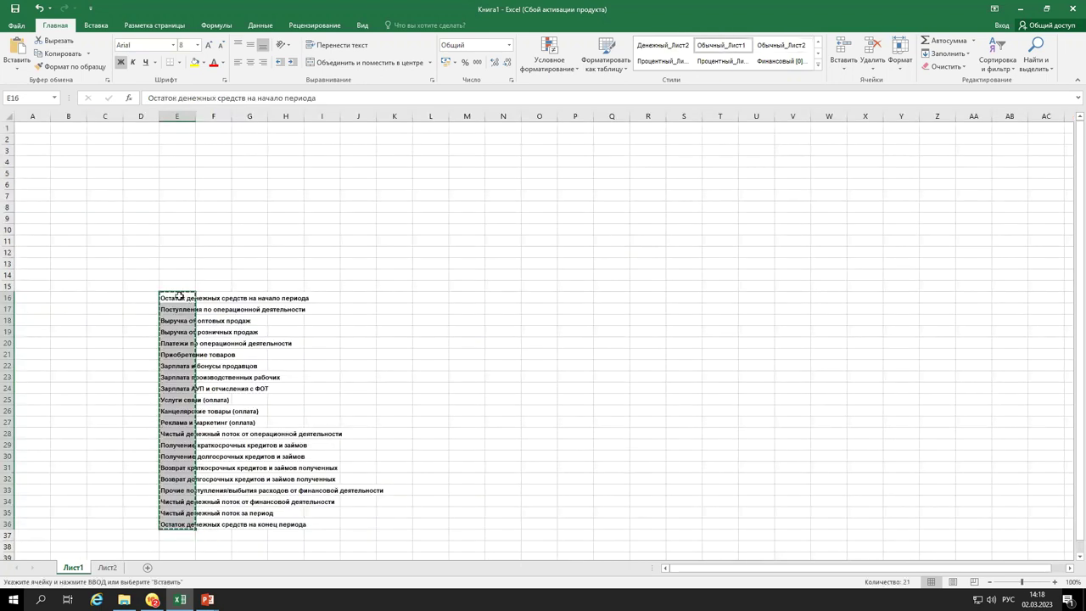
pyautogui.hotkey('alt', 'Tab')
# In the 1C report constructor, check the additional display options and open the dialog for adding new rows.
pyautogui.click(206, 133)
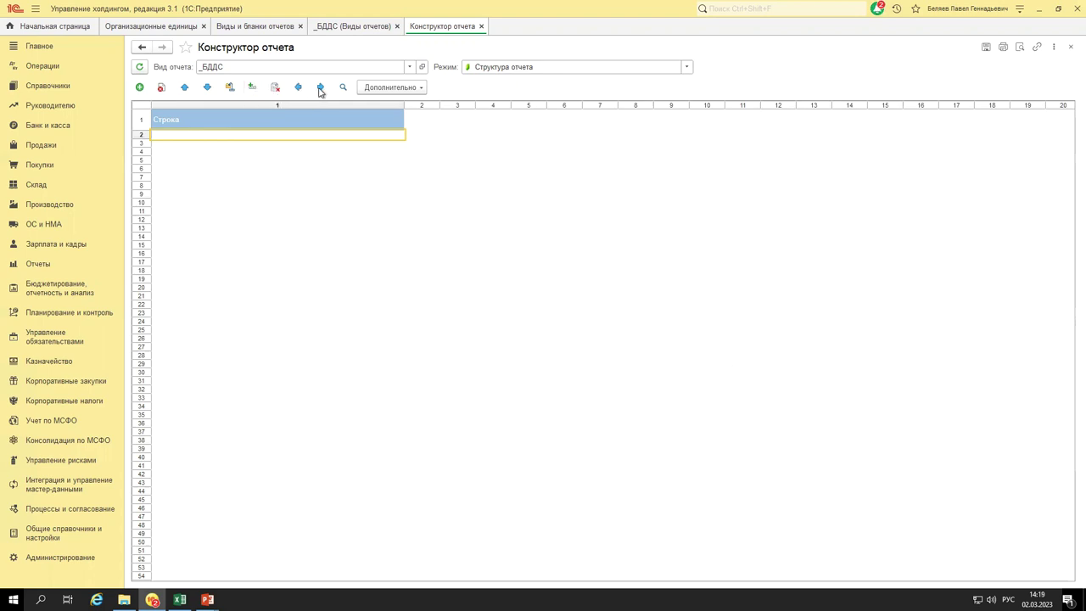
pyautogui.click(390, 87)
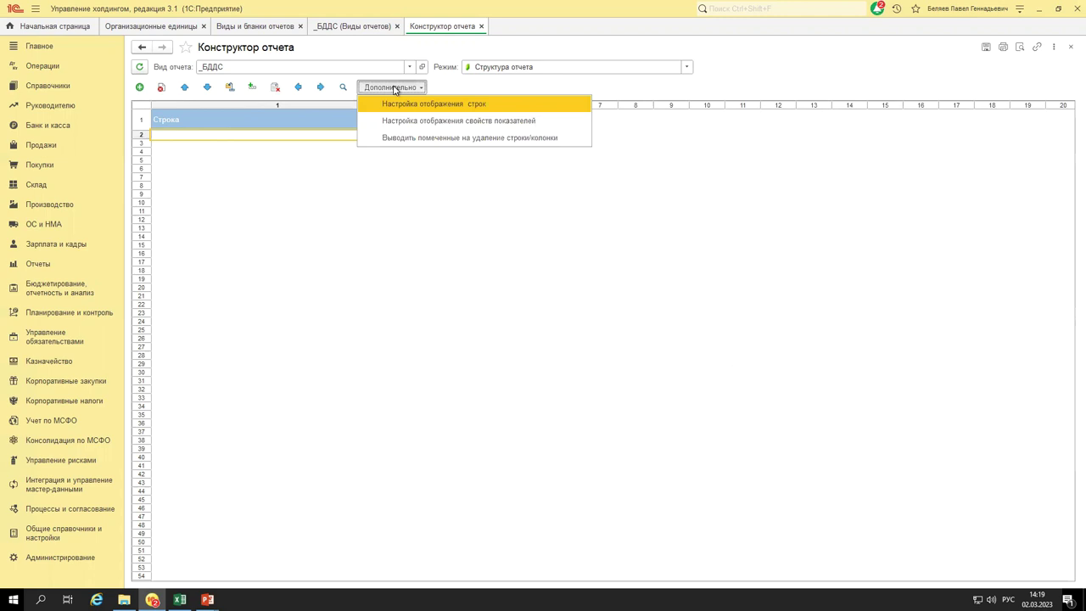
pyautogui.click(475, 98)
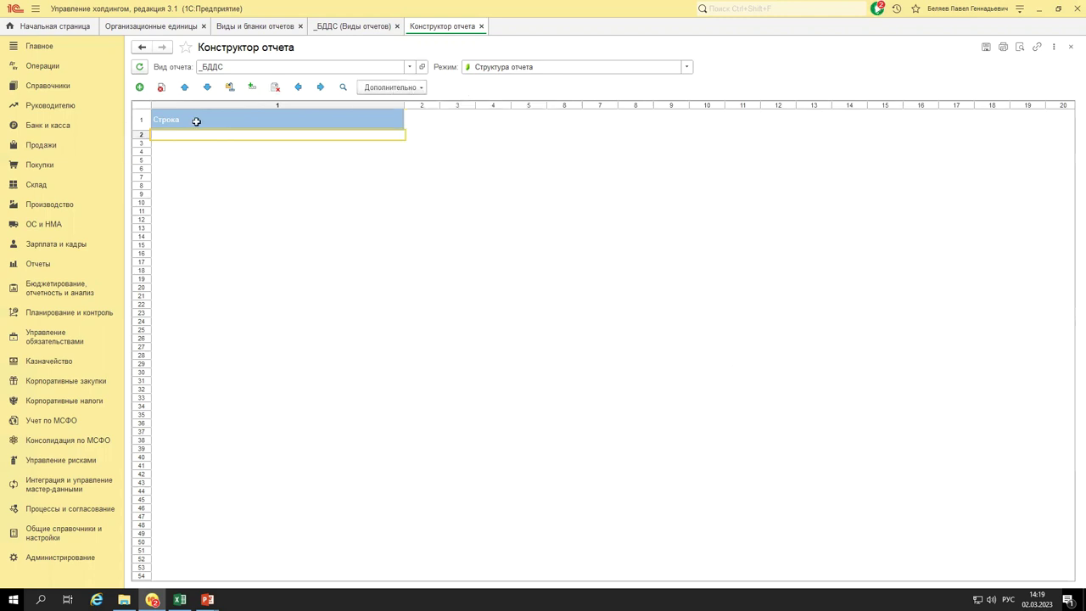
pyautogui.click(139, 88)
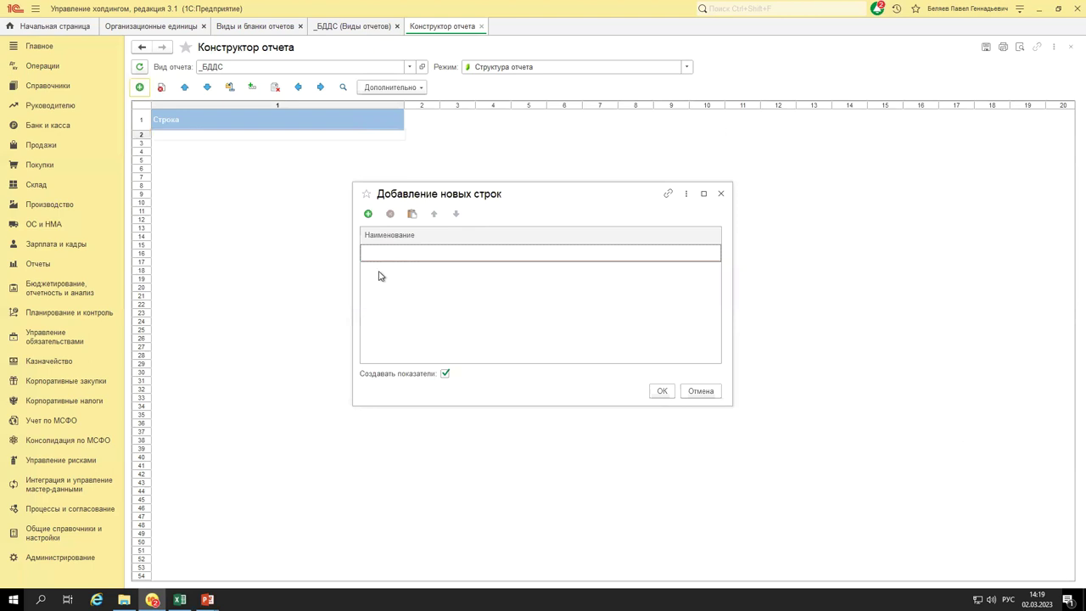
# Try entering the new rows «Остаток на начало», «Выручка» and «Расходы» by hand.
pyautogui.click(368, 215)
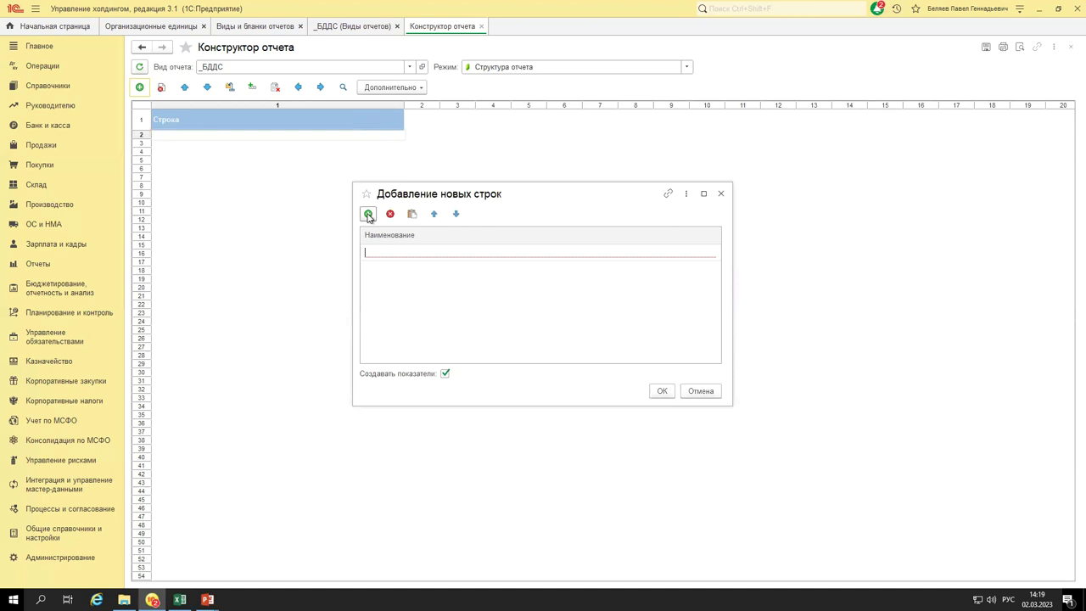
pyautogui.write('Оста')
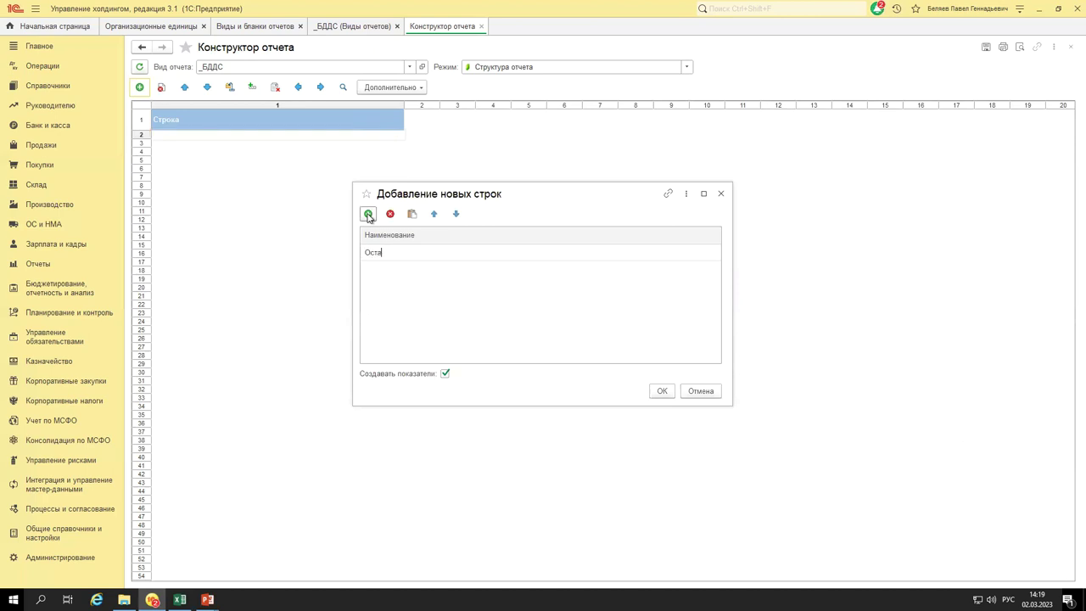
pyautogui.write('ток на начало')
pyautogui.click(368, 215)
pyautogui.write('Выручка')
pyautogui.click(369, 215)
pyautogui.write('Расходы')
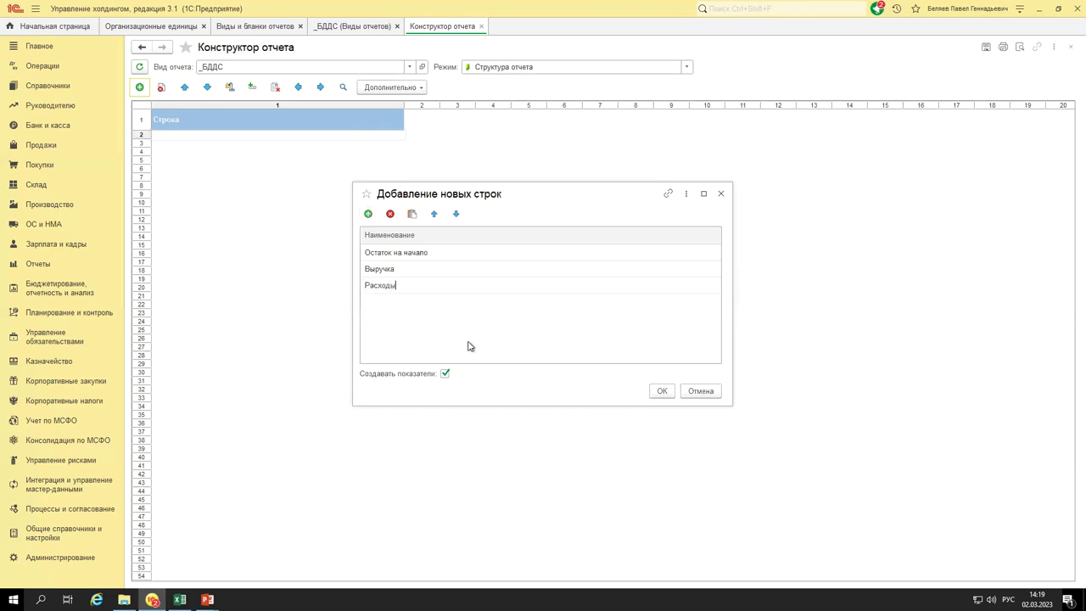
pyautogui.click(443, 335)
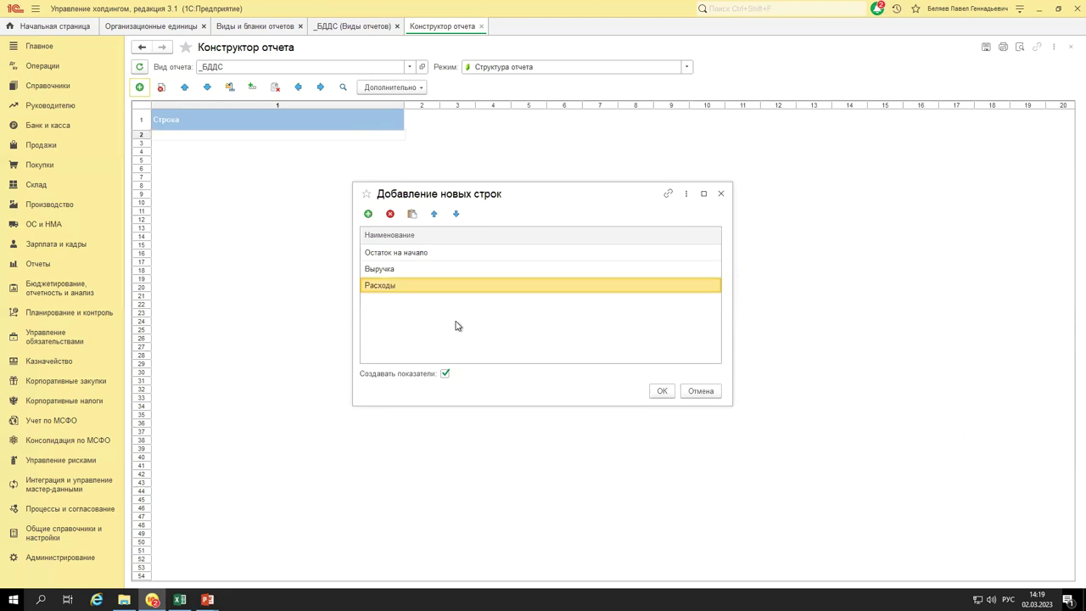
# Delete the three manually entered rows from the list of new rows.
pyautogui.press('Up')
pyautogui.press('Up')
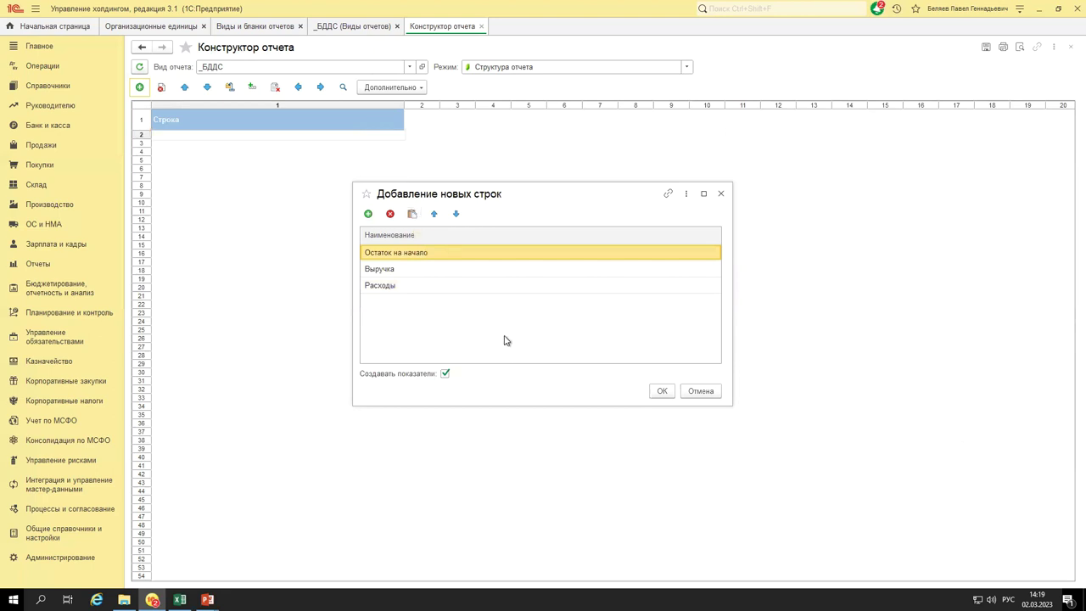
pyautogui.press('Delete')
pyautogui.press('Delete')
pyautogui.press('Delete')
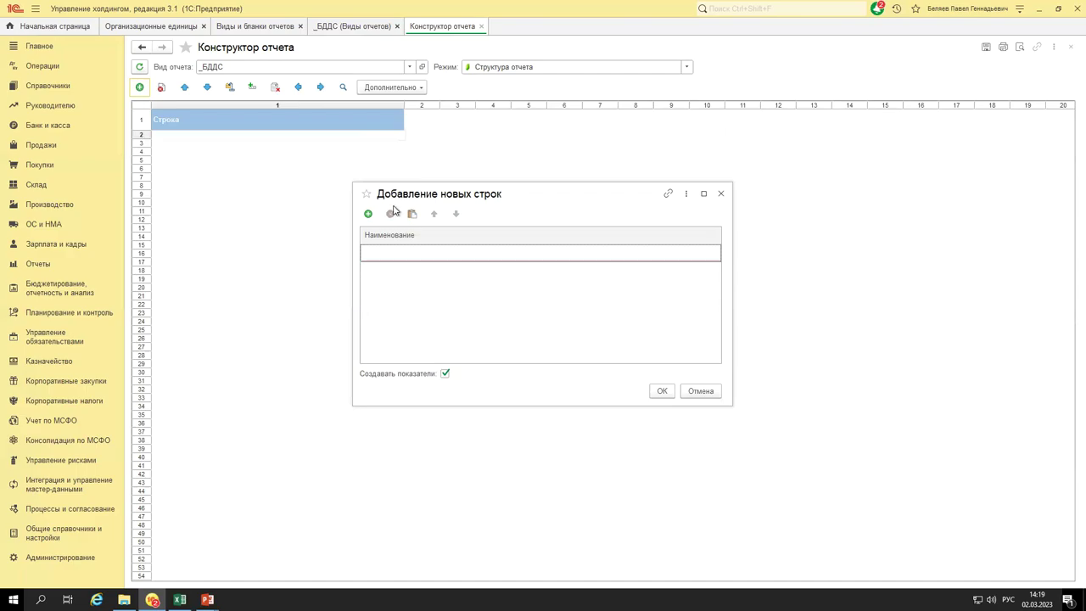
# Paste the cash flow items copied from Excel into the list of new rows and enlarge the dialog.
pyautogui.hotkey('alt', 'Tab')
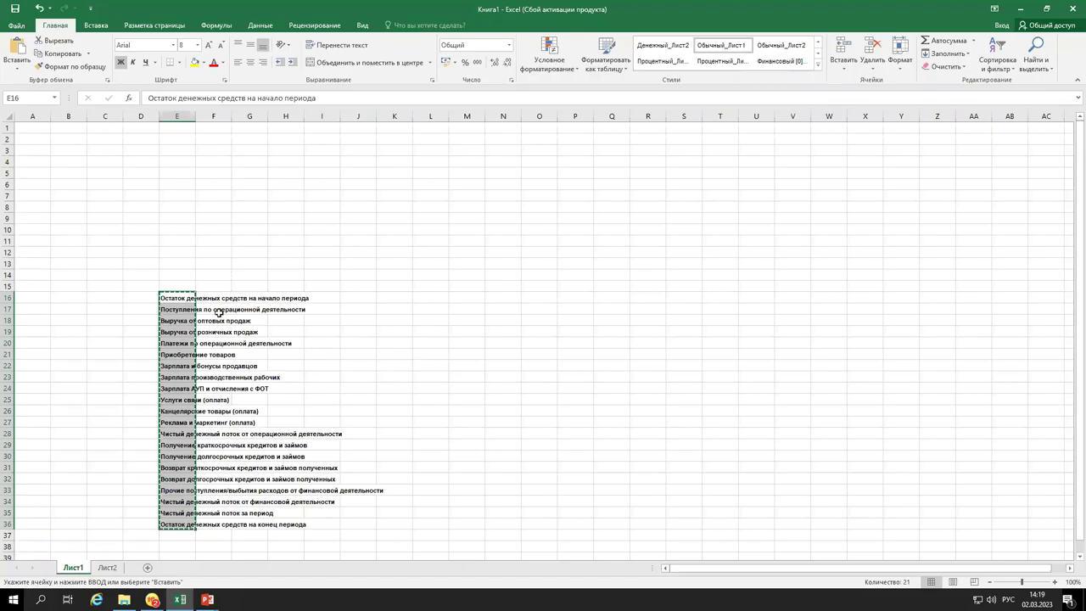
pyautogui.hotkey('alt', 'Tab')
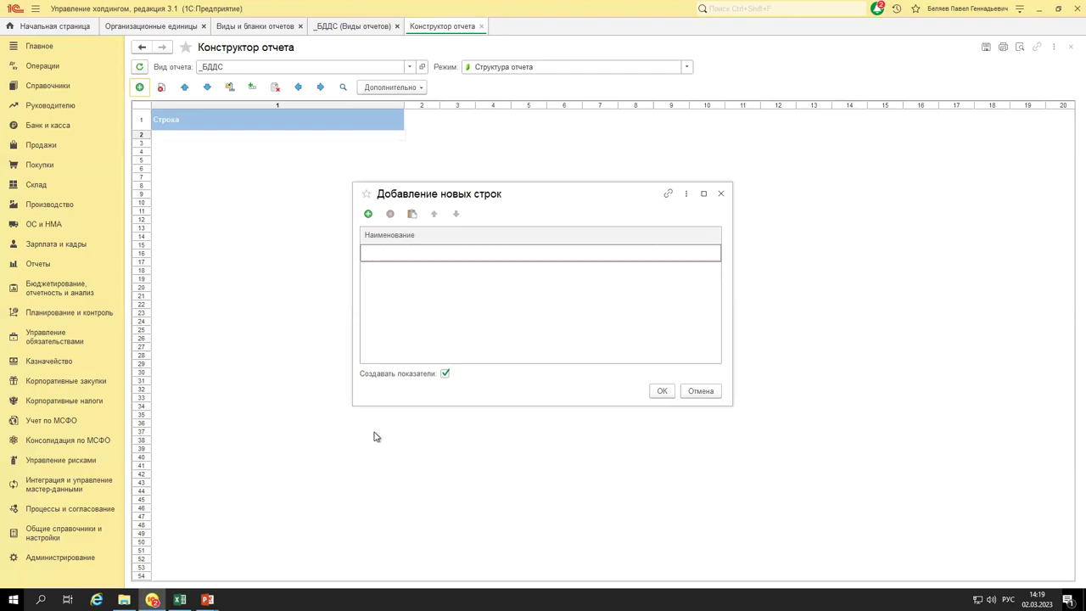
pyautogui.click(412, 215)
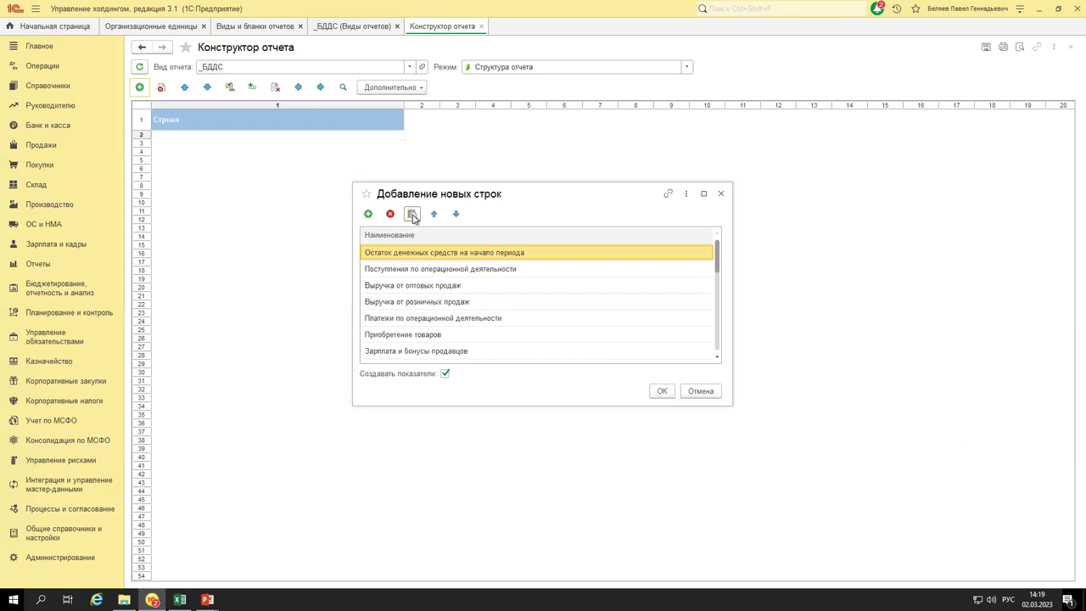
pyautogui.moveTo(755, 450); pyautogui.dragTo(903, 563)
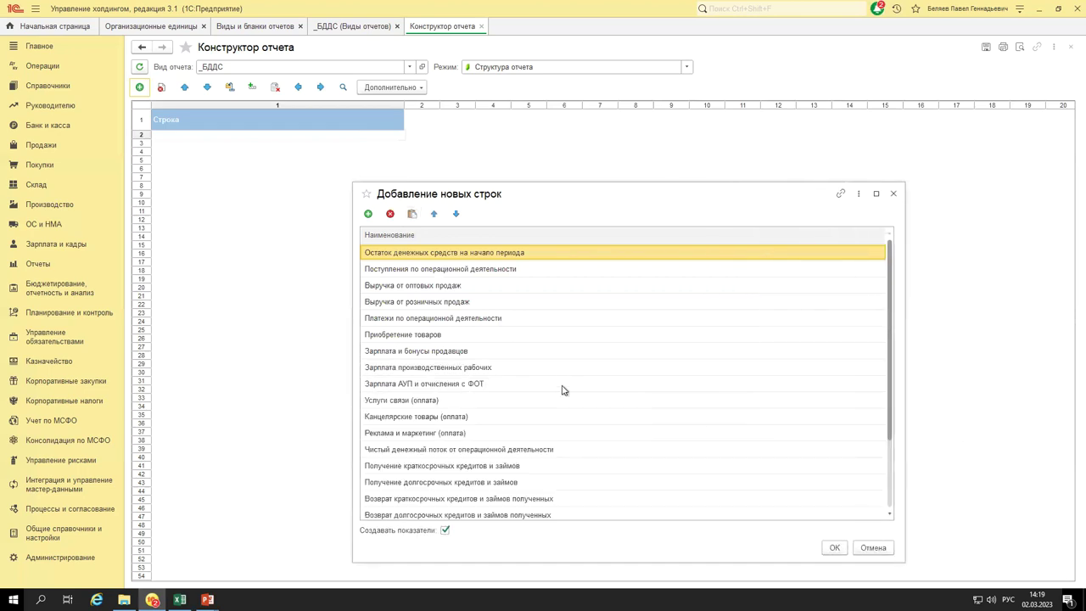
# Examine the pasted cash flow rows, from «Остаток денежных средств на начало периода» to «Остаток денежных средств на конец периода».
pyautogui.scroll(-2, 561, 390)
pyautogui.scroll(2, 562, 392)
pyautogui.scroll(-2, 440, 452)
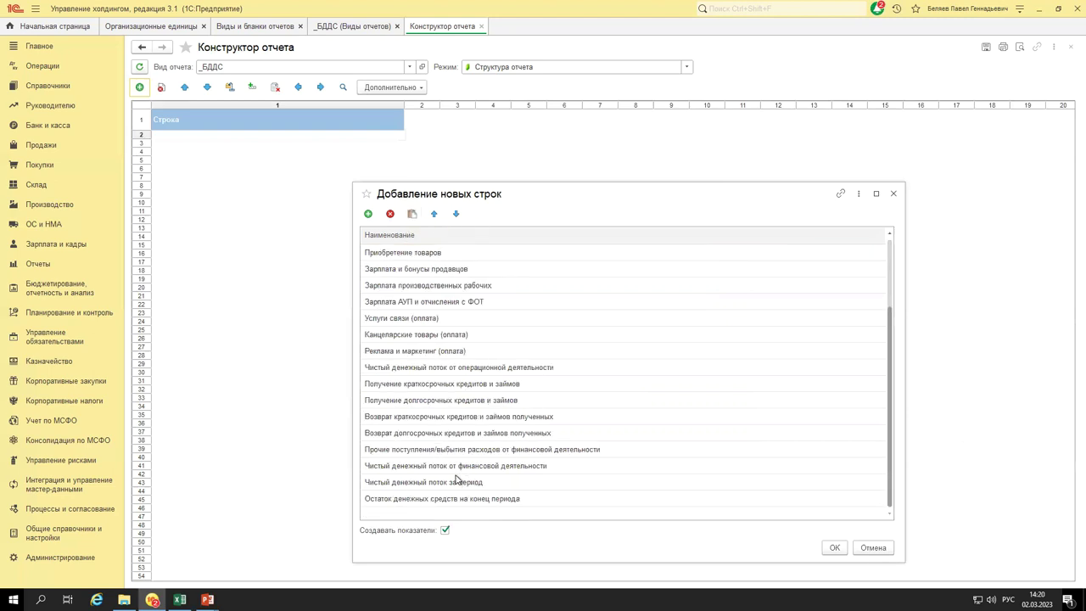
pyautogui.scroll(3, 463, 480)
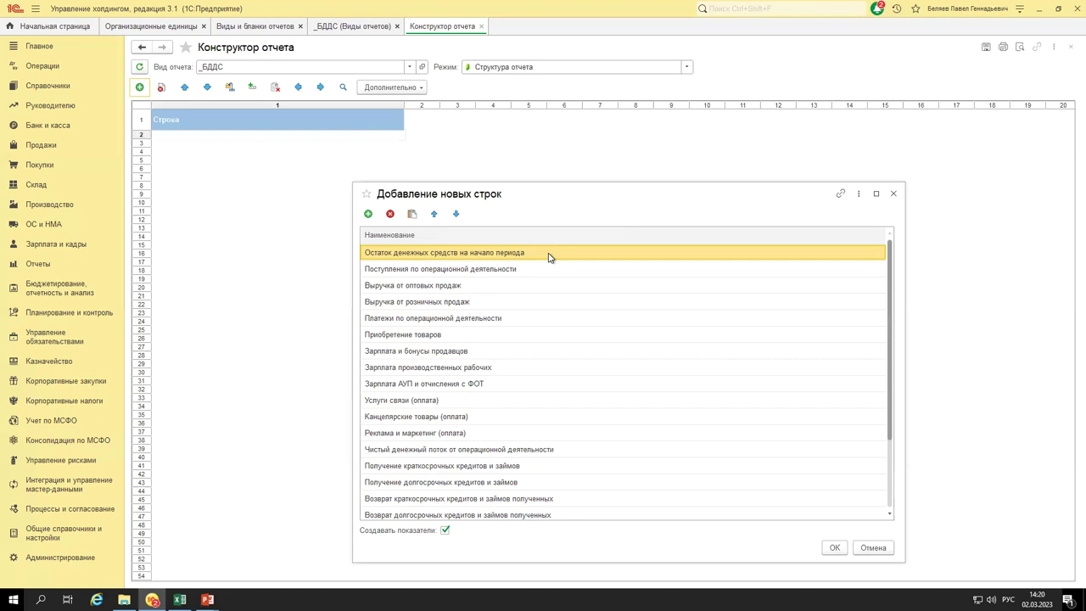
pyautogui.click(458, 273)
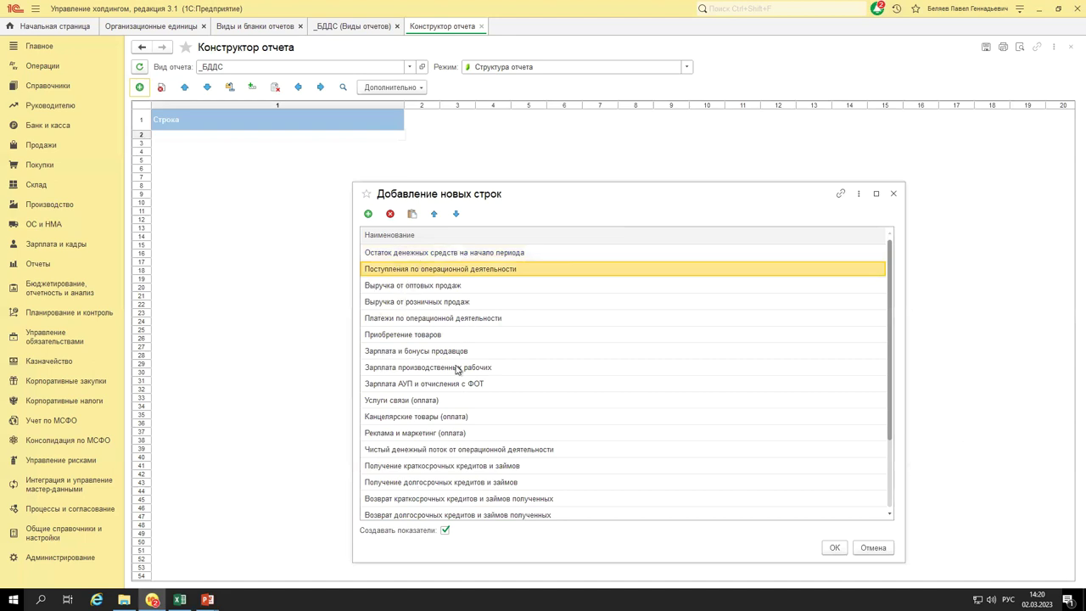
pyautogui.click(424, 289)
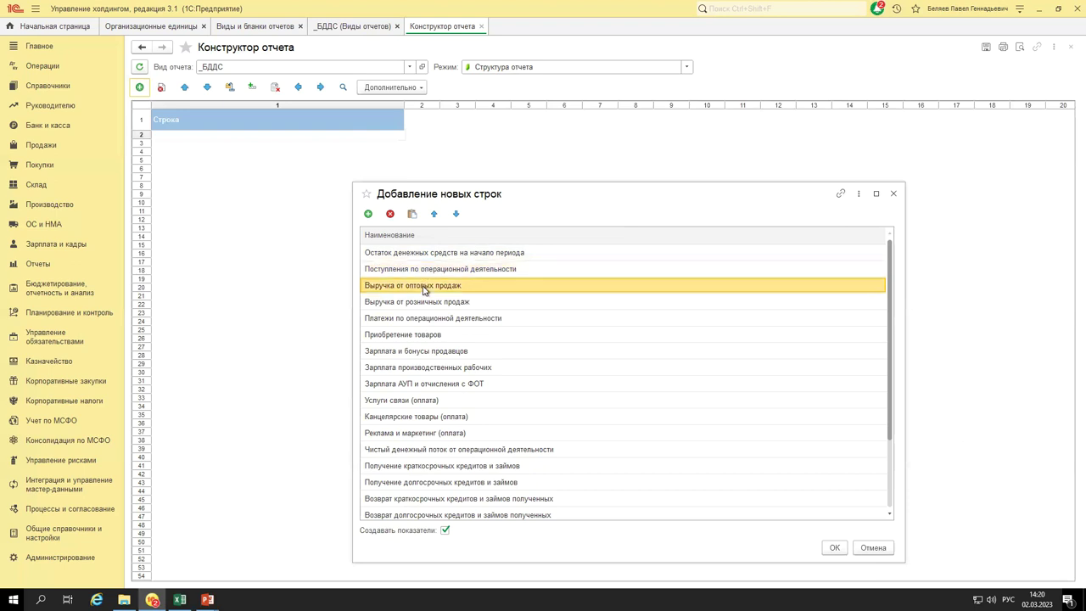
pyautogui.click(436, 304)
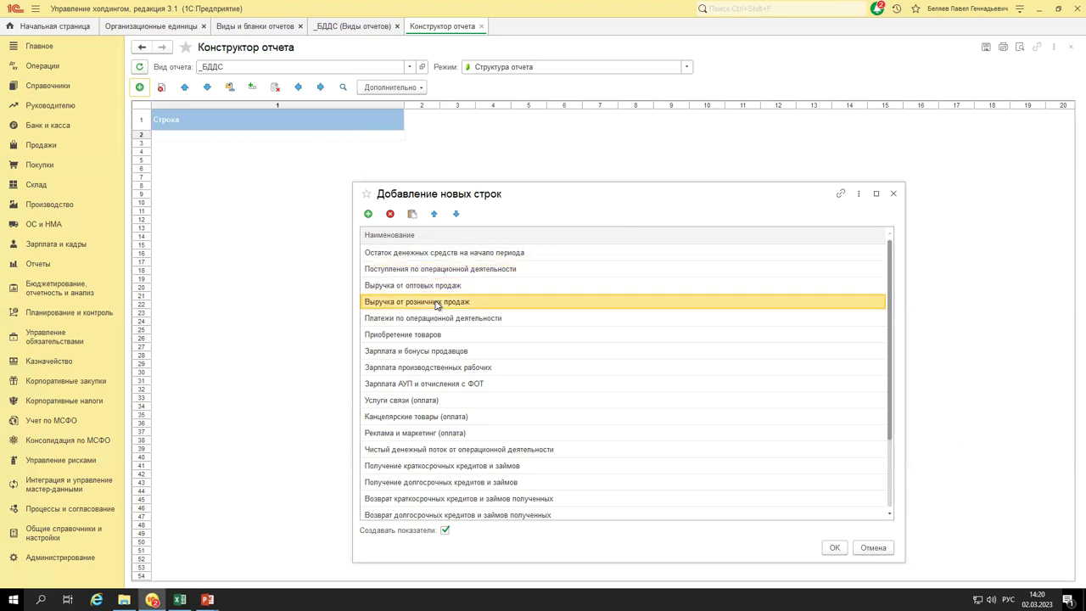
pyautogui.click(431, 321)
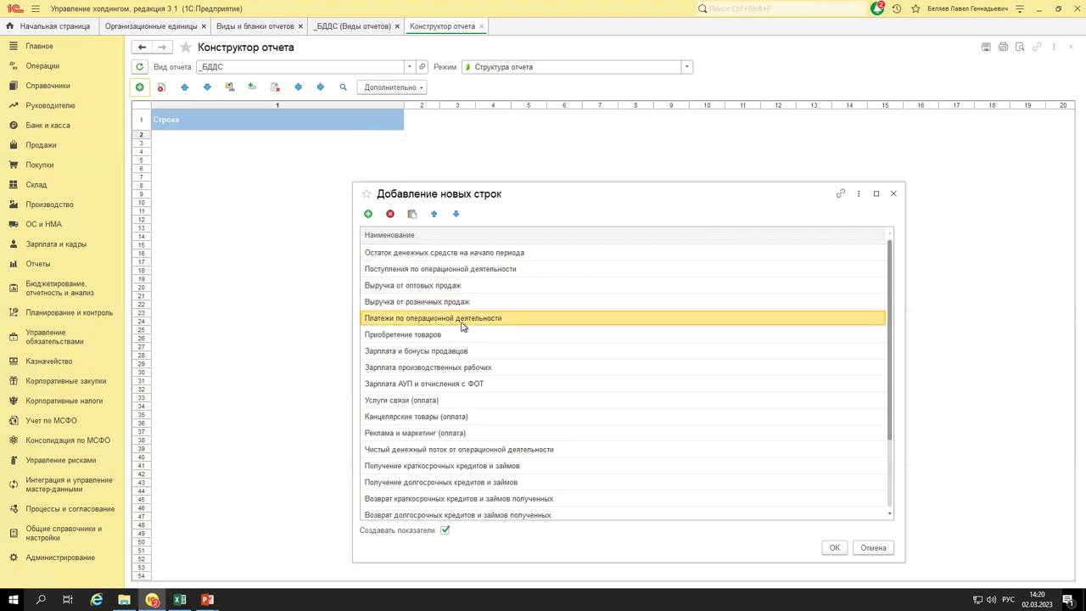
# Review the pasted cash flow items and add them as rows of the report, with indicator creation enabled.
pyautogui.click(417, 336)
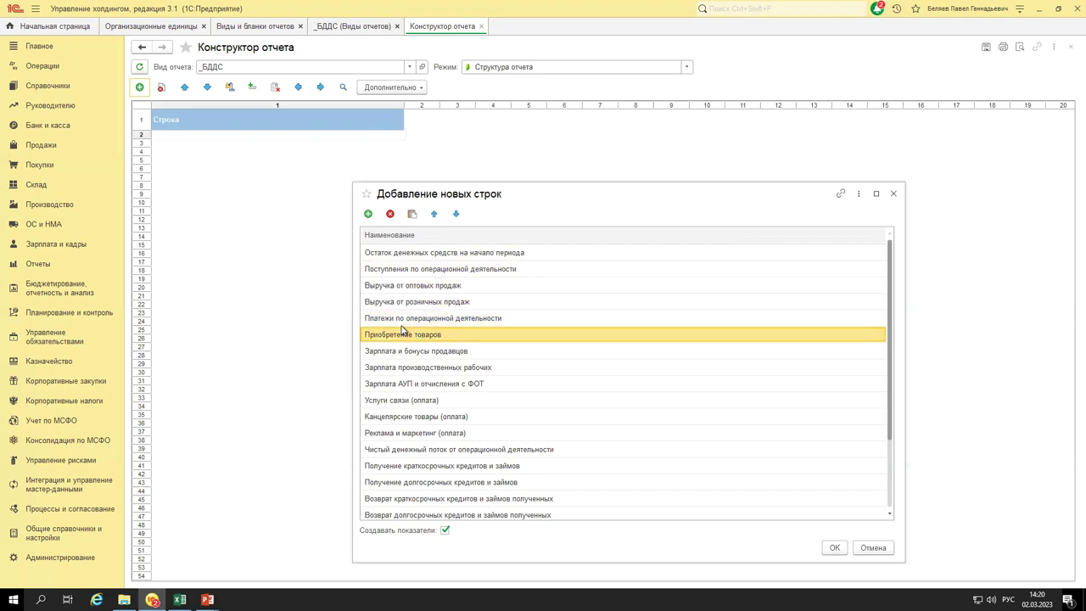
pyautogui.click(412, 436)
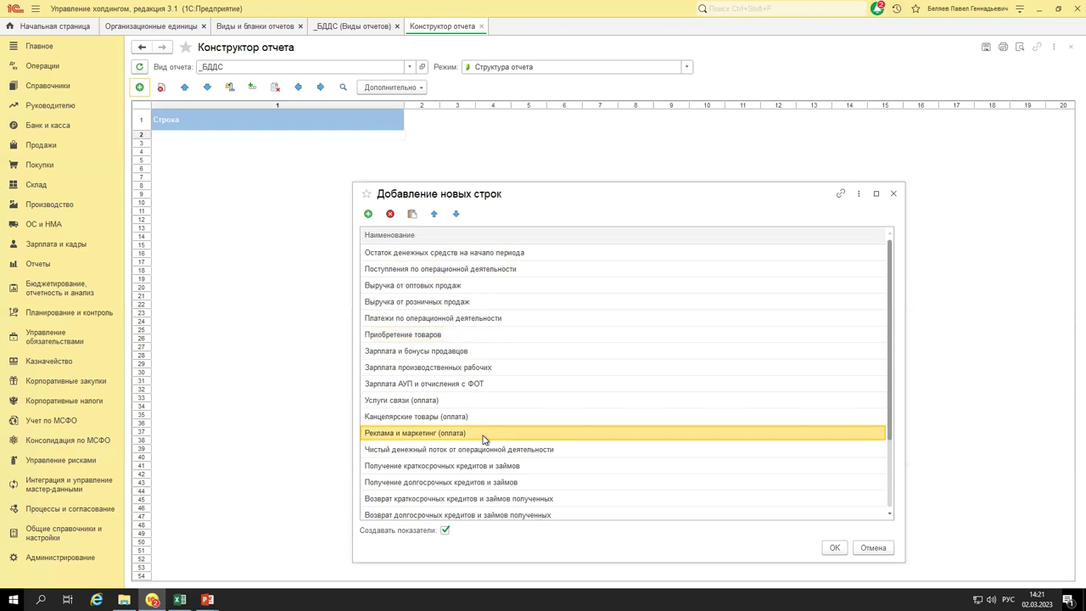
pyautogui.scroll(-2, 483, 438)
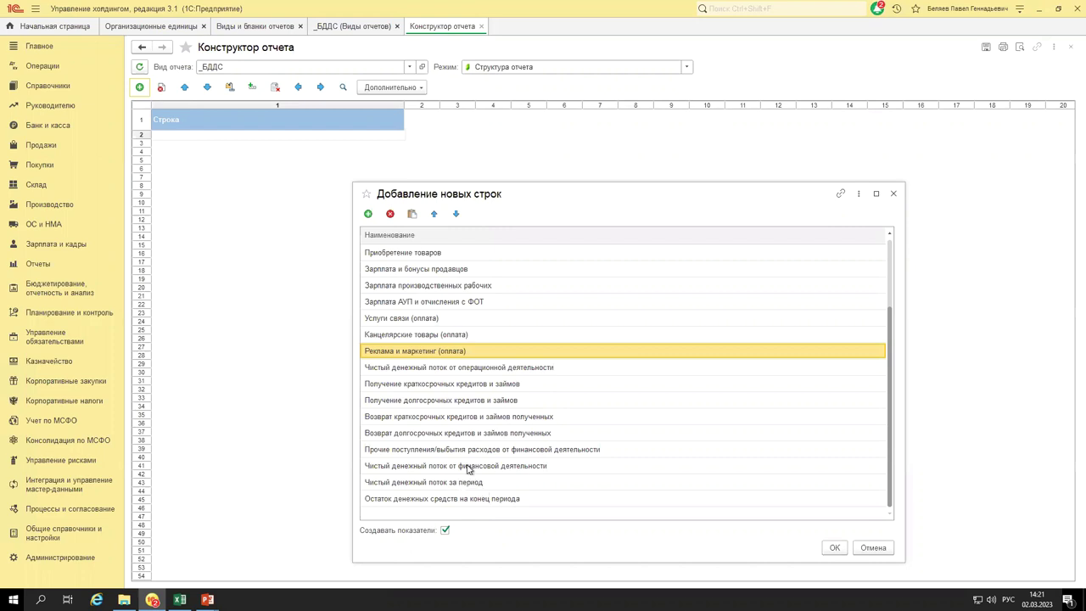
pyautogui.click(467, 470)
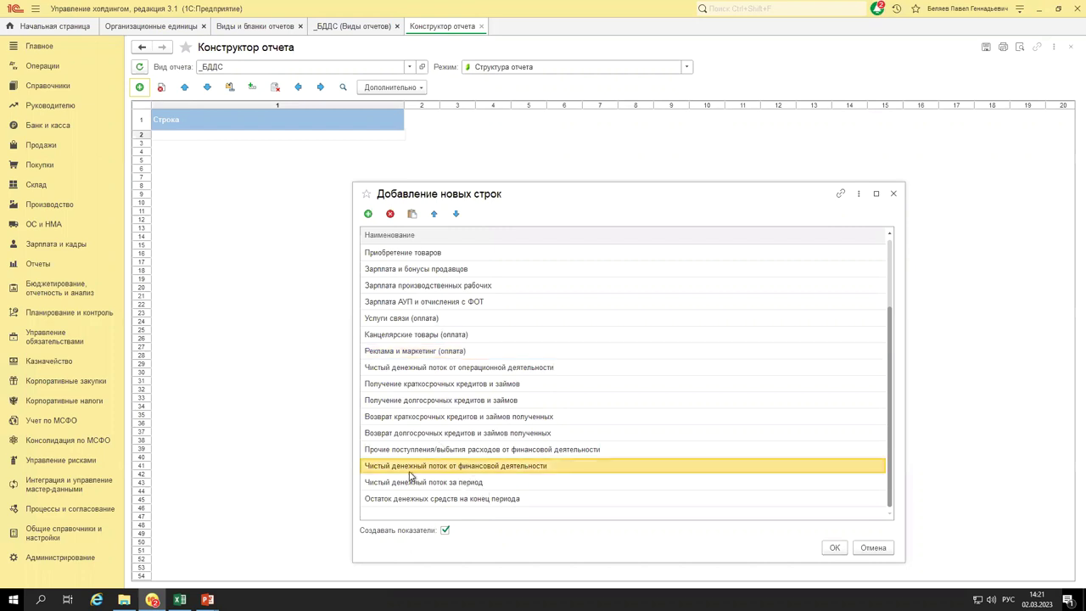
pyautogui.click(439, 502)
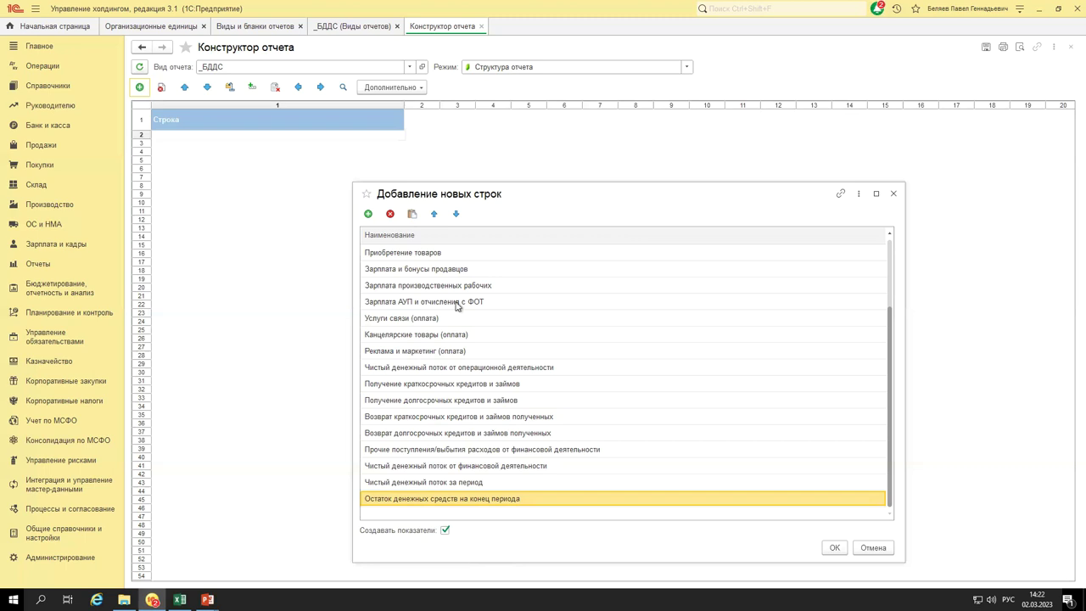
pyautogui.scroll(3, 480, 310)
pyautogui.scroll(-3, 461, 465)
pyautogui.click(833, 548)
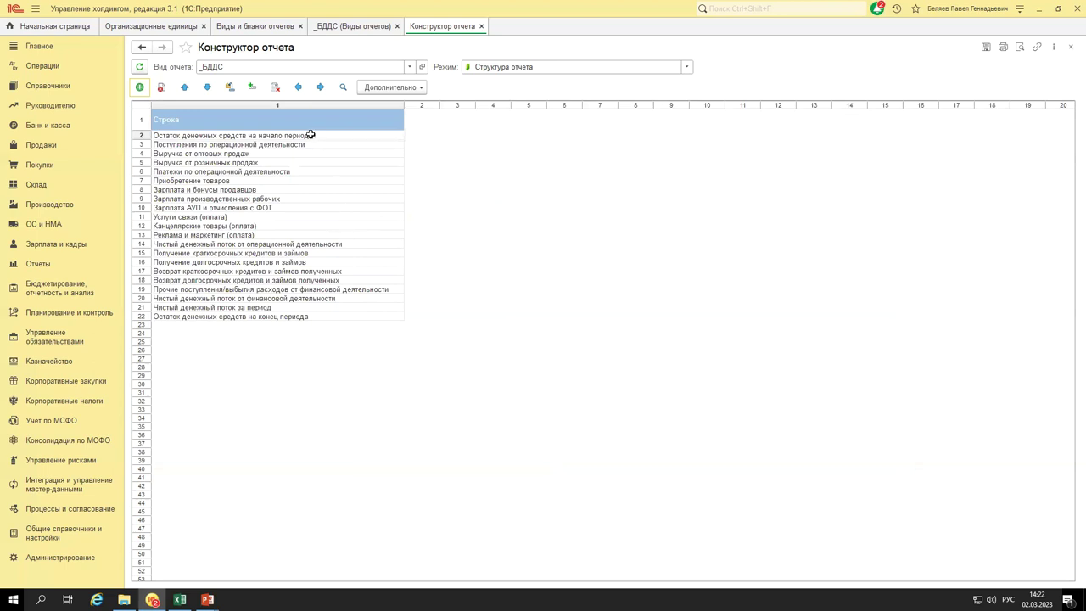
pyautogui.moveTo(300, 136); pyautogui.dragTo(308, 316)
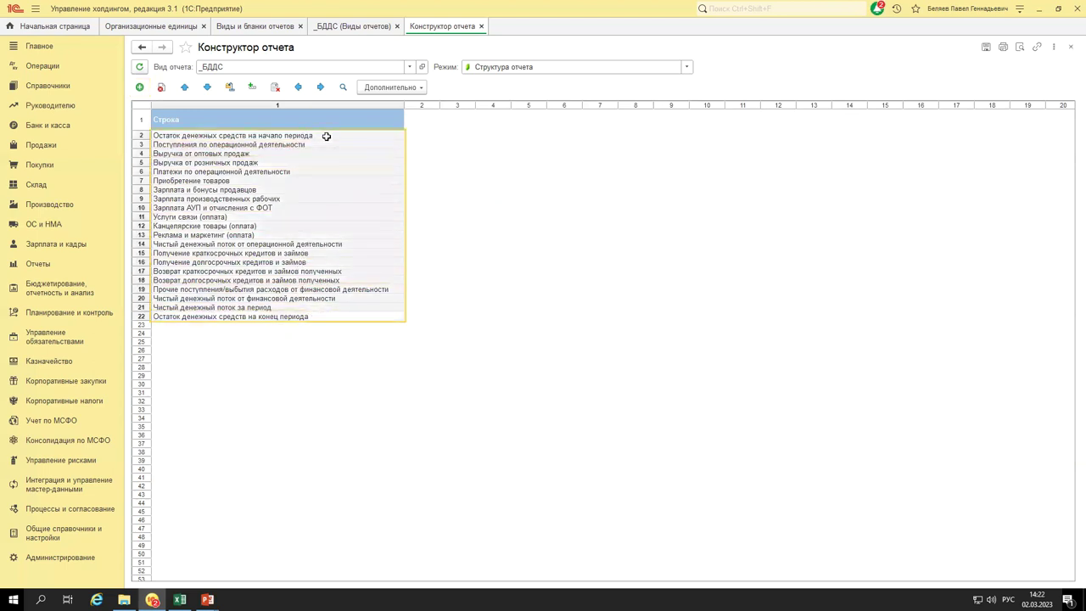
pyautogui.moveTo(359, 116); pyautogui.dragTo(324, 319)
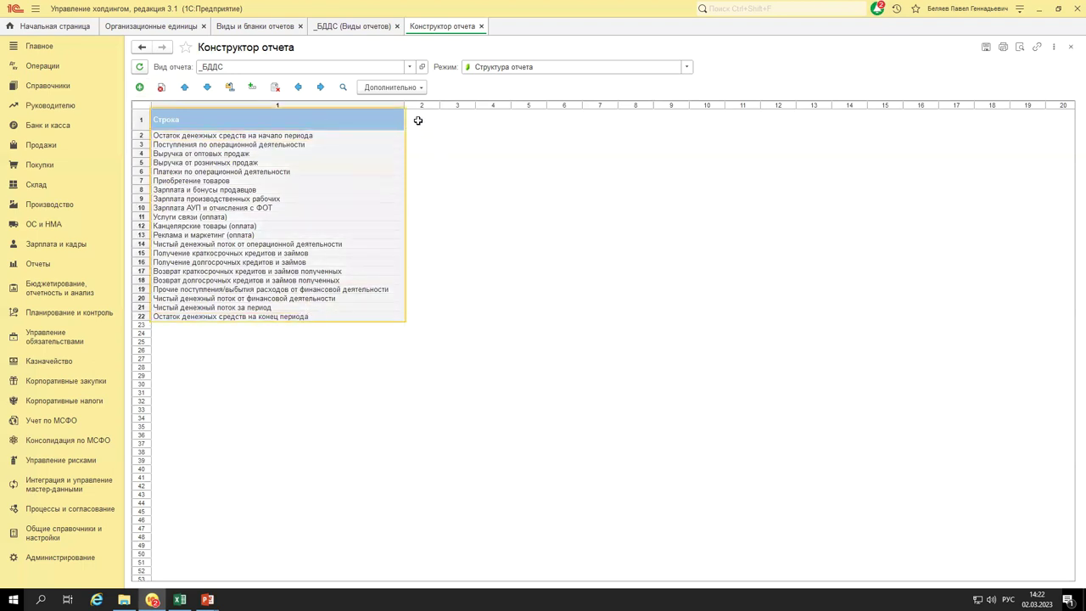
pyautogui.moveTo(417, 119); pyautogui.dragTo(471, 123)
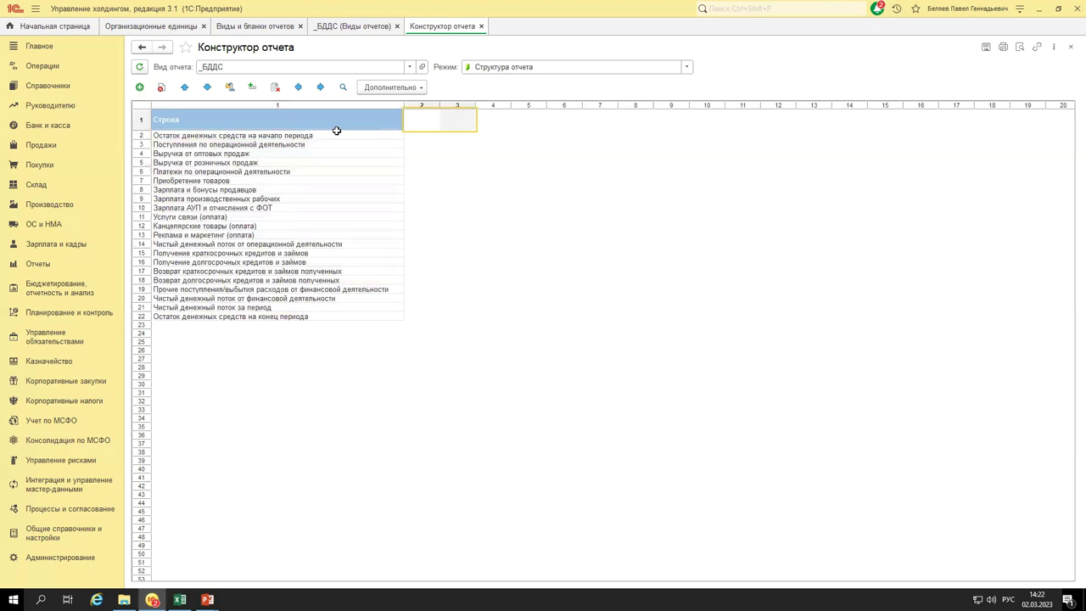
# Start adding new columns to the report and enter the columns «План» and «Факт».
pyautogui.click(381, 121)
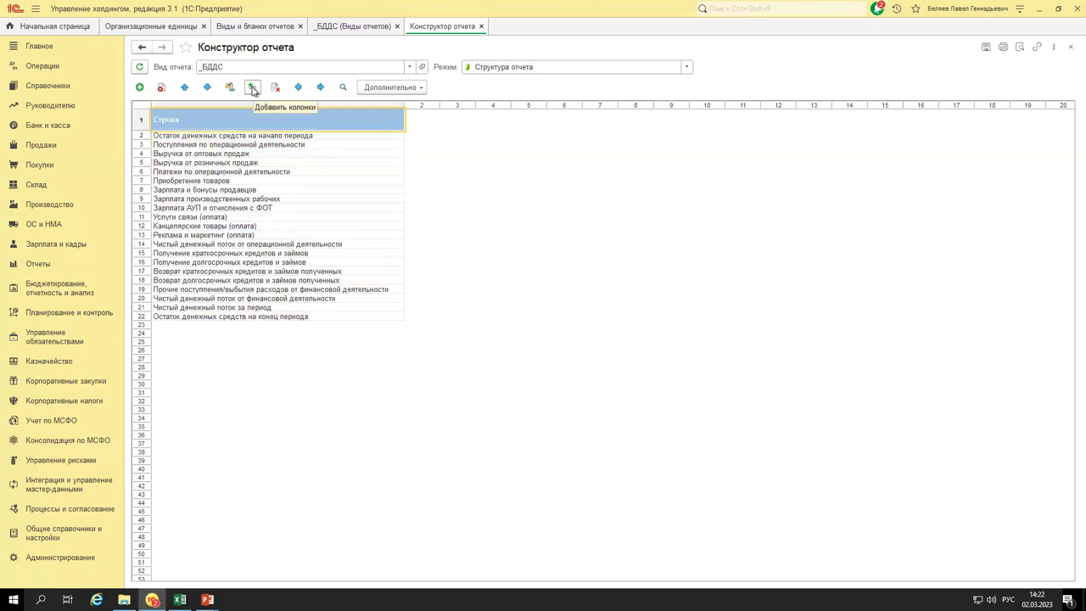
pyautogui.click(252, 88)
pyautogui.click(436, 215)
pyautogui.write('П')
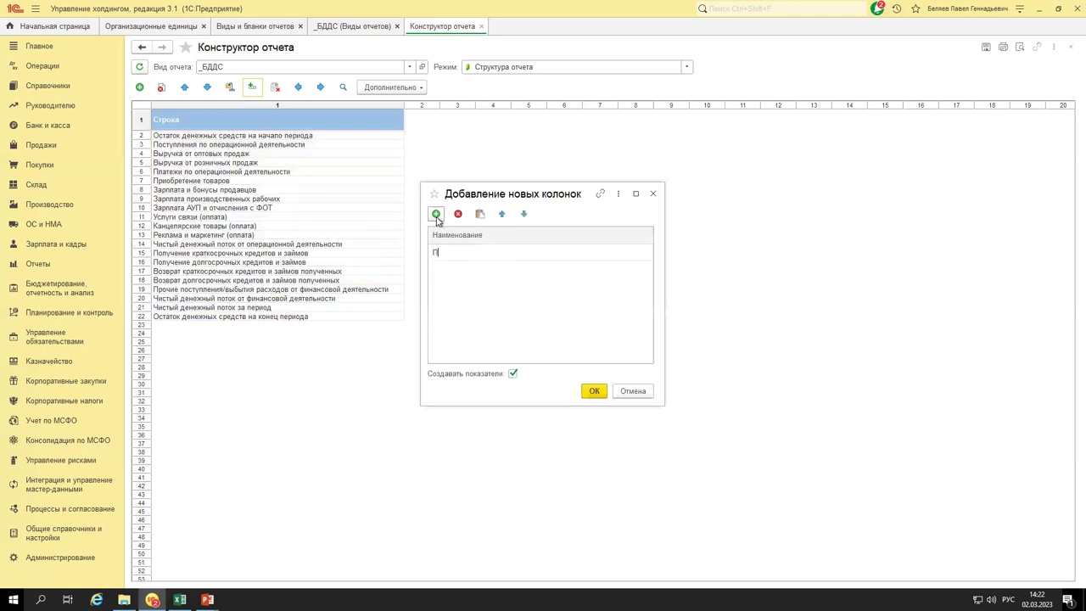
pyautogui.write('лан')
pyautogui.click(436, 214)
pyautogui.write('Факт')
# Enter two more new columns named «Отклонение, р» and «Отклонение, %».
pyautogui.click(436, 215)
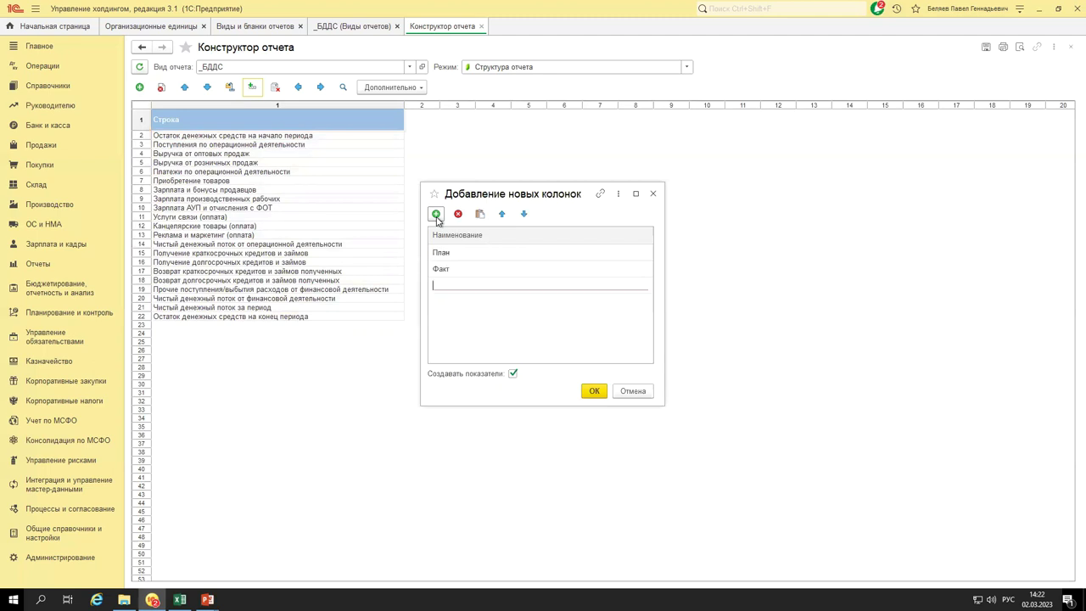
pyautogui.write('Отк')
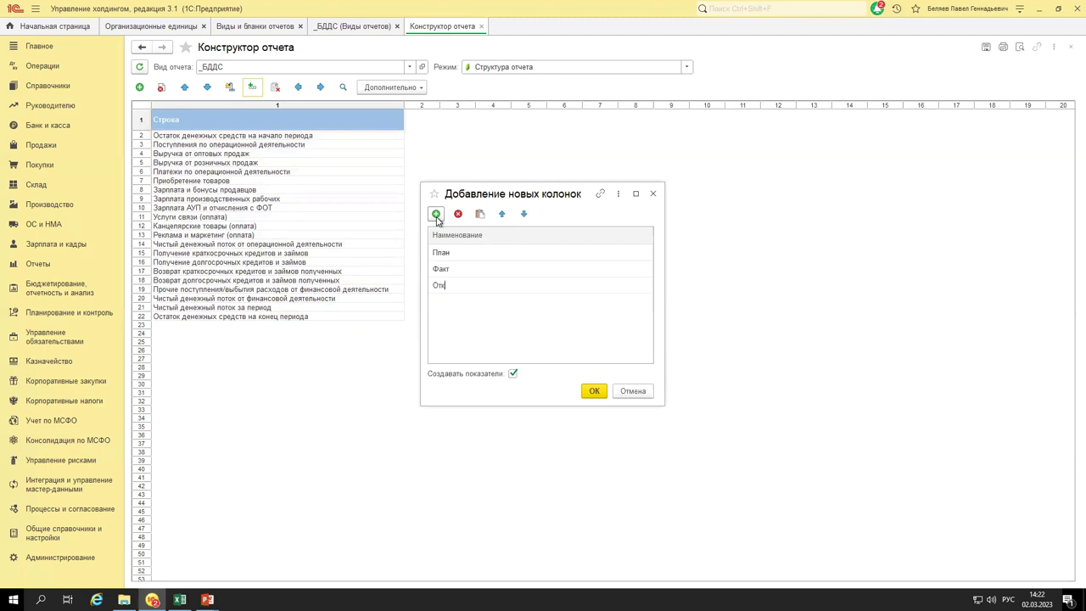
pyautogui.write('лонение, р')
pyautogui.click(436, 215)
pyautogui.write('Откло')
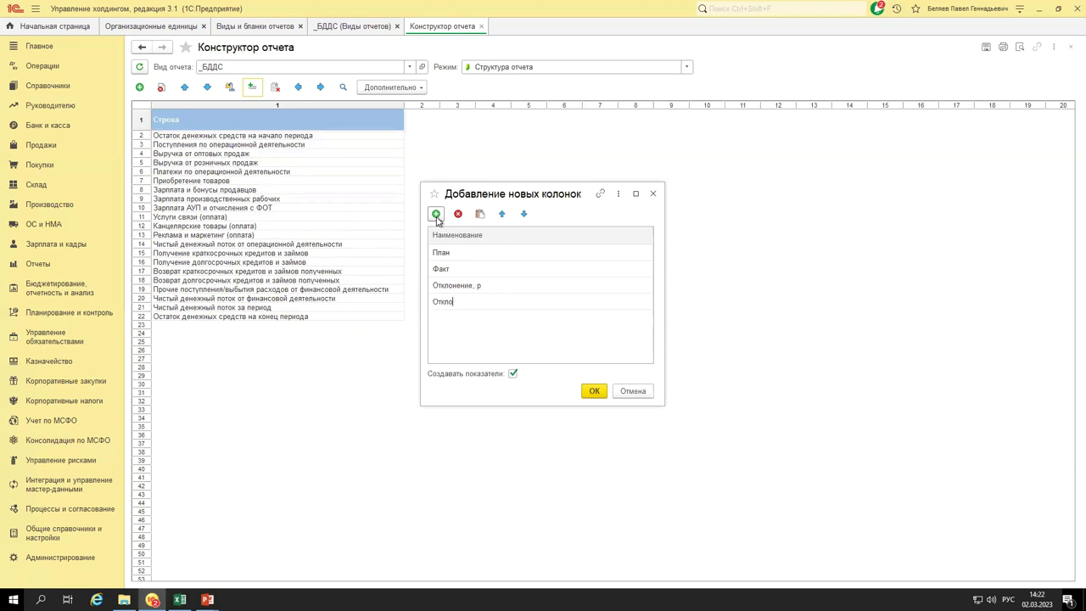
pyautogui.write('нение, %')
pyautogui.click(473, 337)
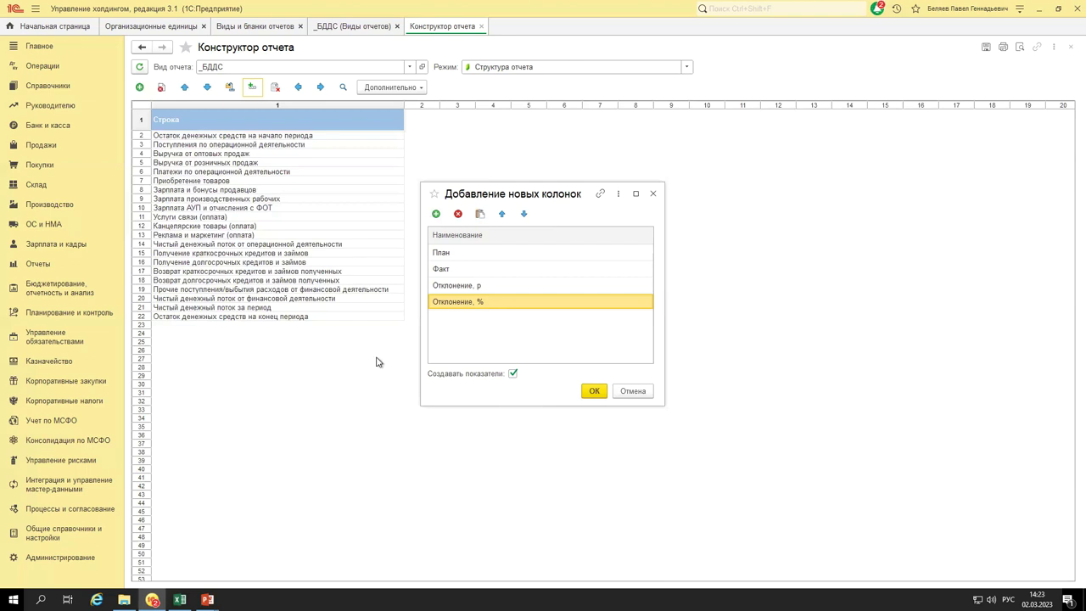
# Switch to Excel, examine the headings from ЦФО1 to ЦФО56 on Лист2, and return to the 1С report designer.
pyautogui.hotkey('alt', 'Tab')
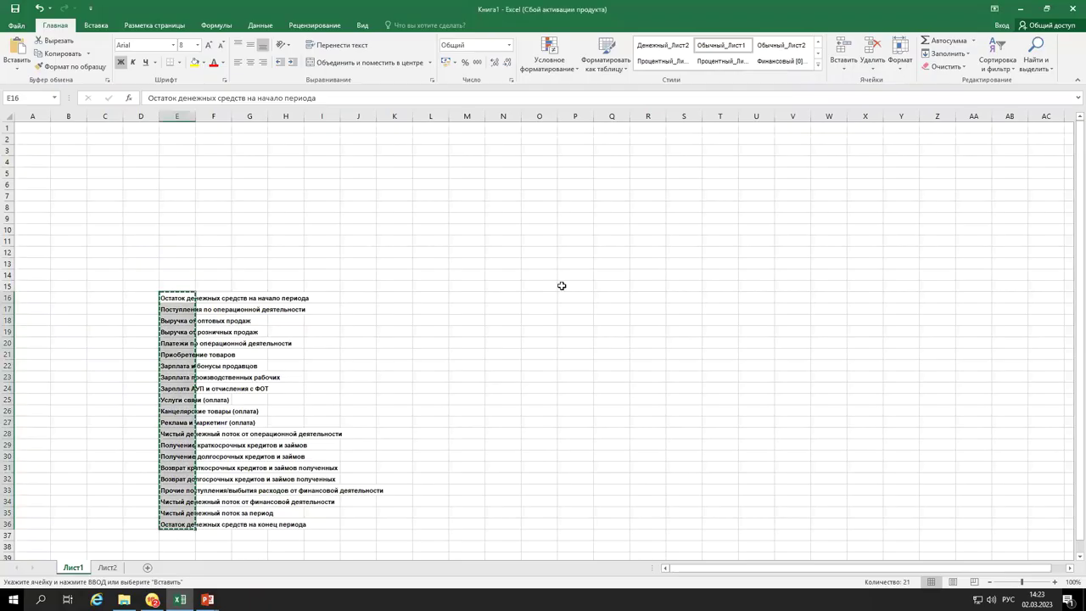
pyautogui.click(107, 567)
pyautogui.moveTo(509, 235); pyautogui.dragTo(653, 236)
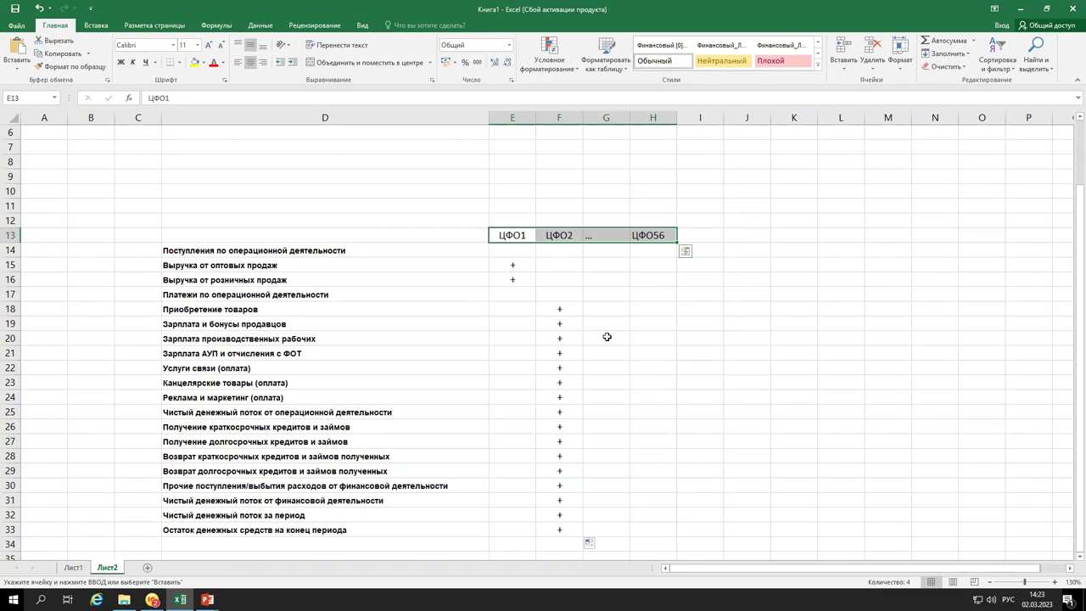
pyautogui.hotkey('alt', 'Tab')
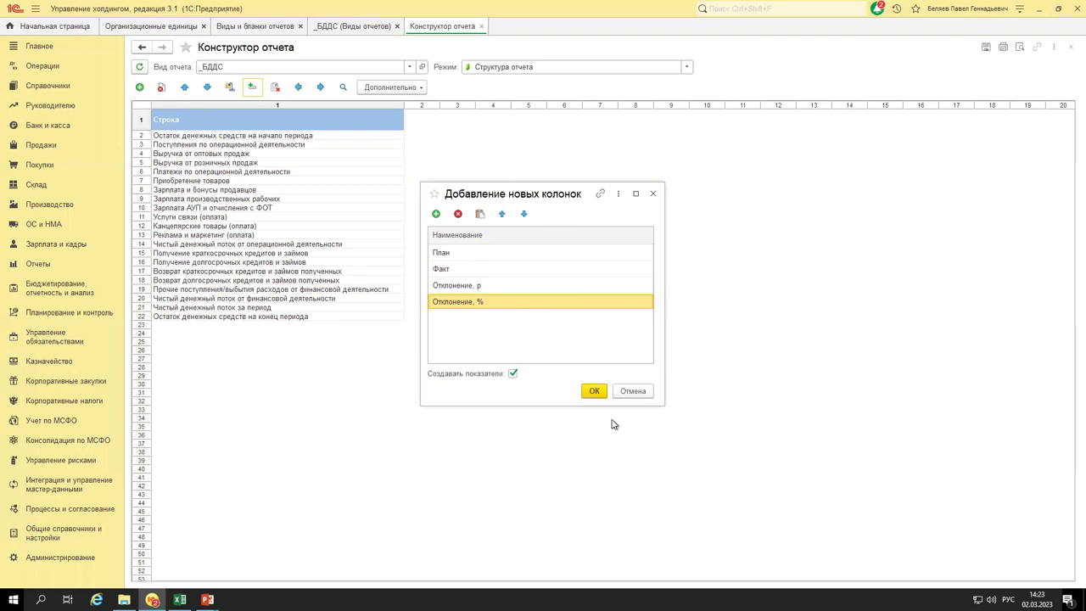
# Add the four entered columns to the report structure and check the resulting grid of indicators.
pyautogui.click(595, 392)
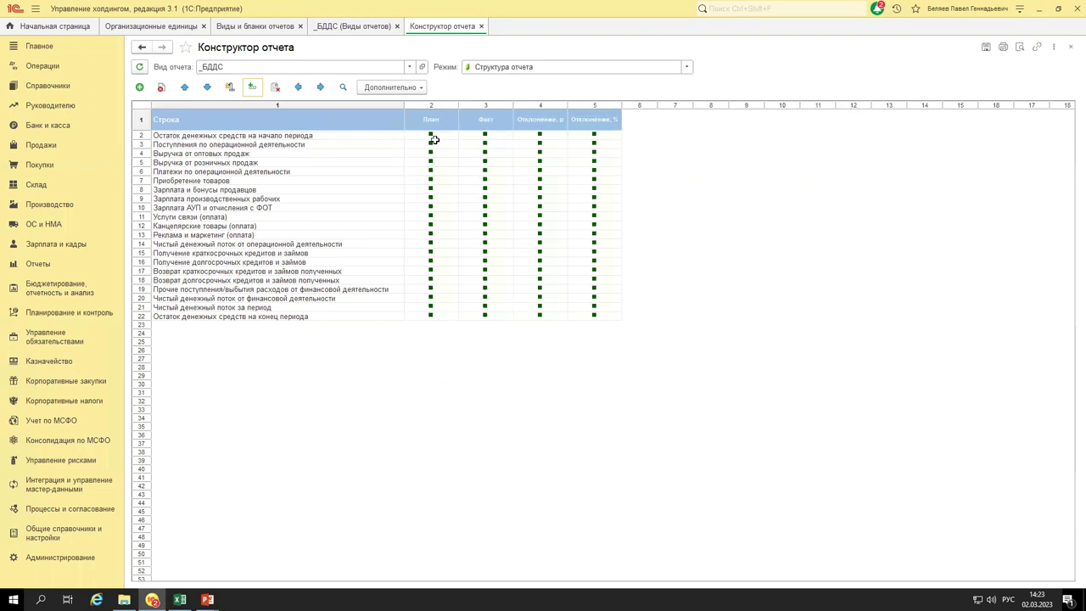
pyautogui.moveTo(334, 126); pyautogui.dragTo(609, 316)
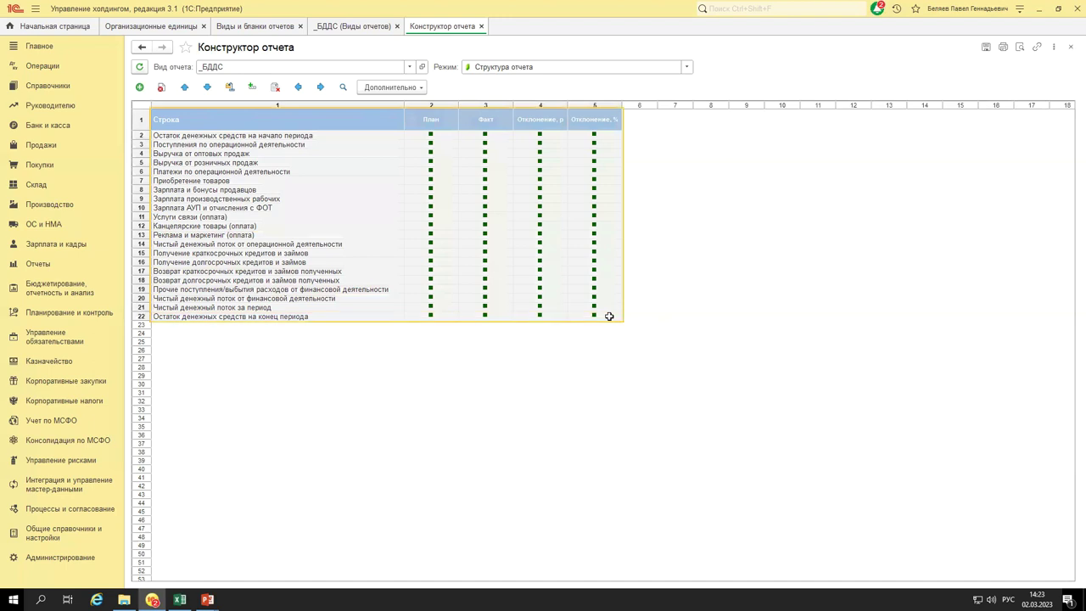
pyautogui.click(609, 315)
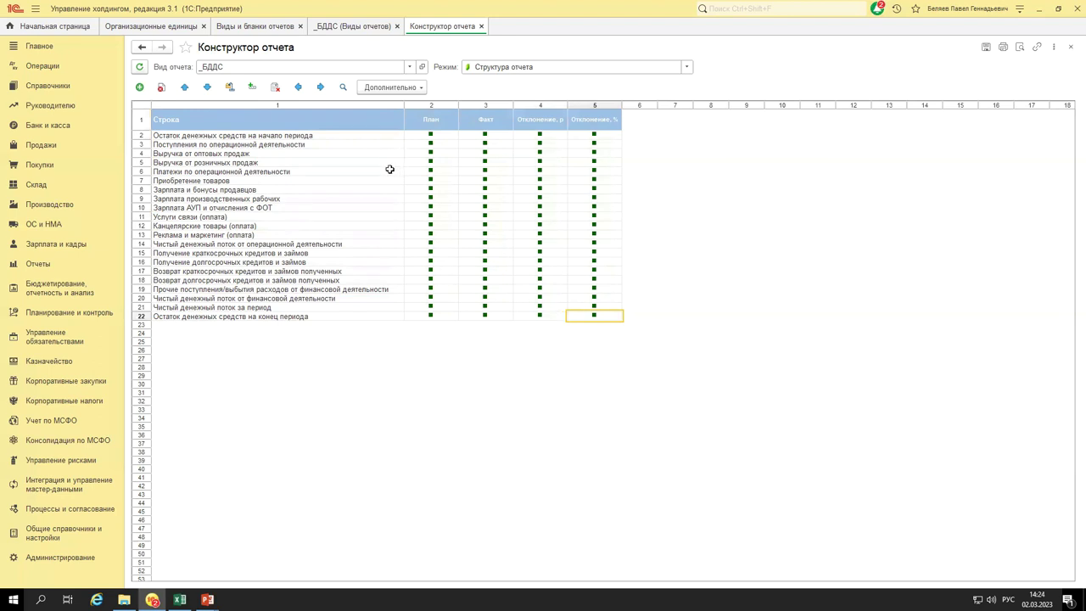
# Switch the report designer to the «Аналитики показателей» mode and select the row «Выручка от оптовых продаж».
pyautogui.click(688, 67)
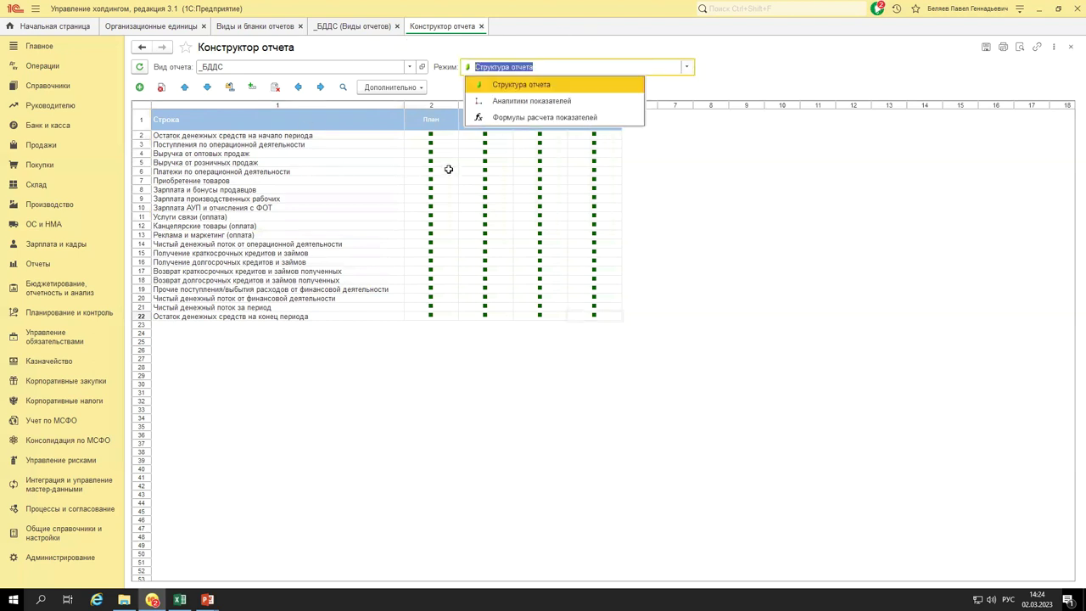
pyautogui.click(553, 102)
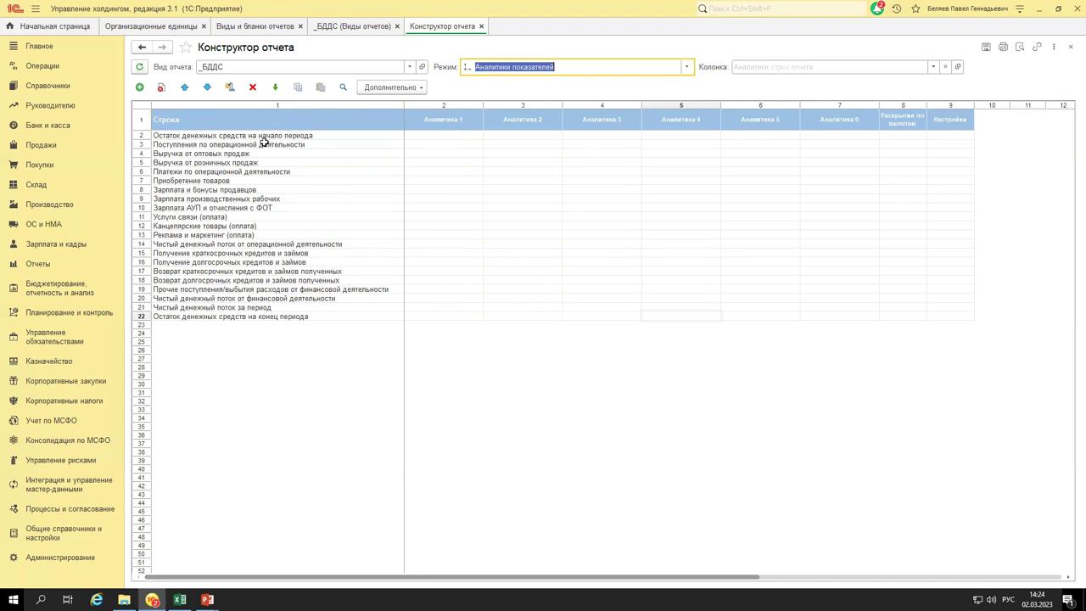
pyautogui.moveTo(242, 134); pyautogui.dragTo(303, 314)
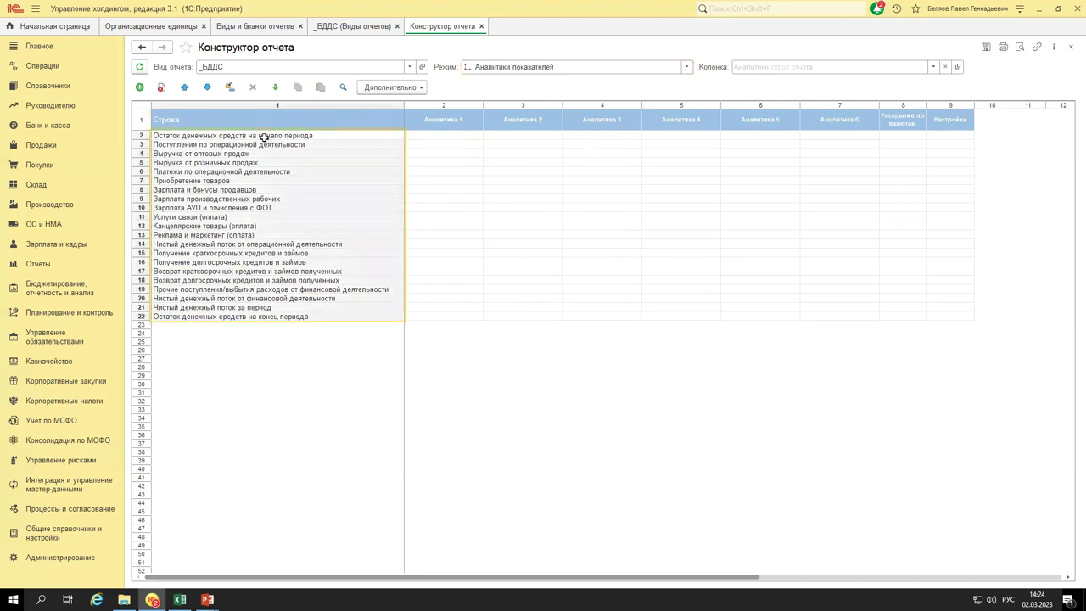
pyautogui.click(283, 162)
pyautogui.click(294, 153)
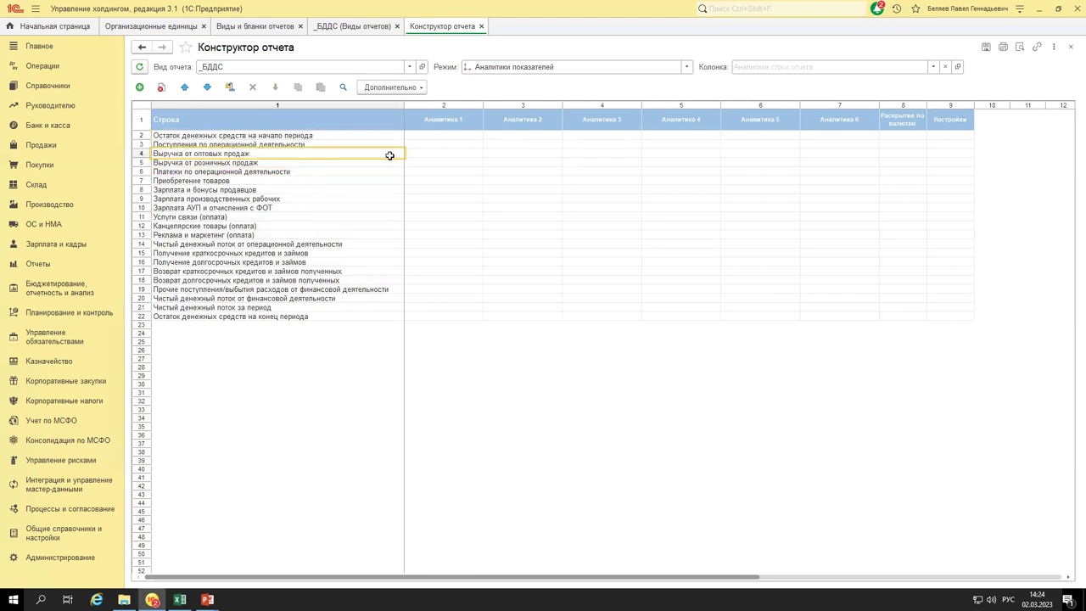
pyautogui.keyDown('shift'); pyautogui.click(434, 153); pyautogui.keyUp('shift')
pyautogui.doubleClick(434, 152)
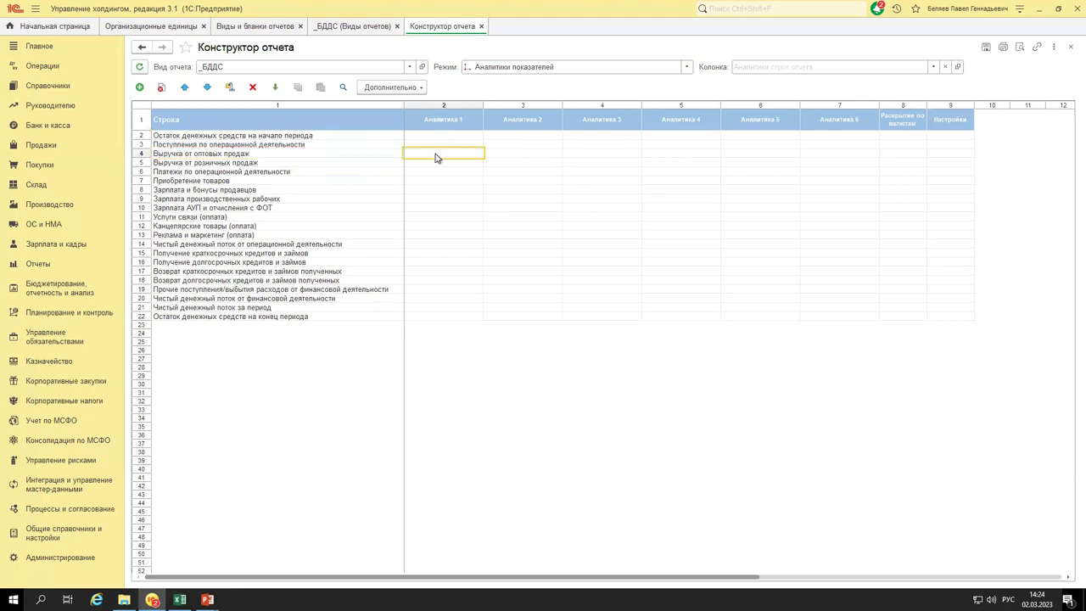
pyautogui.press('Escape')
# Assign the analytics type «Контрагенты» with value type «Контрагент» as «Аналитика 1» of the row «Выручка от оптовых продаж».
pyautogui.scroll(2, 423, 138)
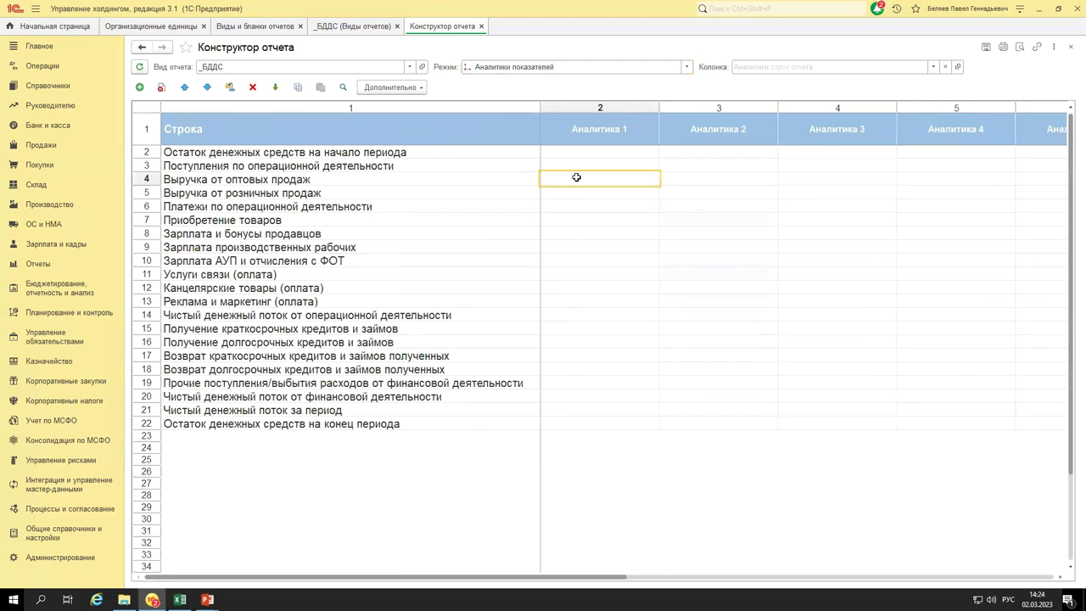
pyautogui.click(582, 131)
pyautogui.moveTo(580, 584)
pyautogui.mouseDown()
pyautogui.moveTo(1003, 583)
pyautogui.moveTo(580, 581)
pyautogui.mouseUp()
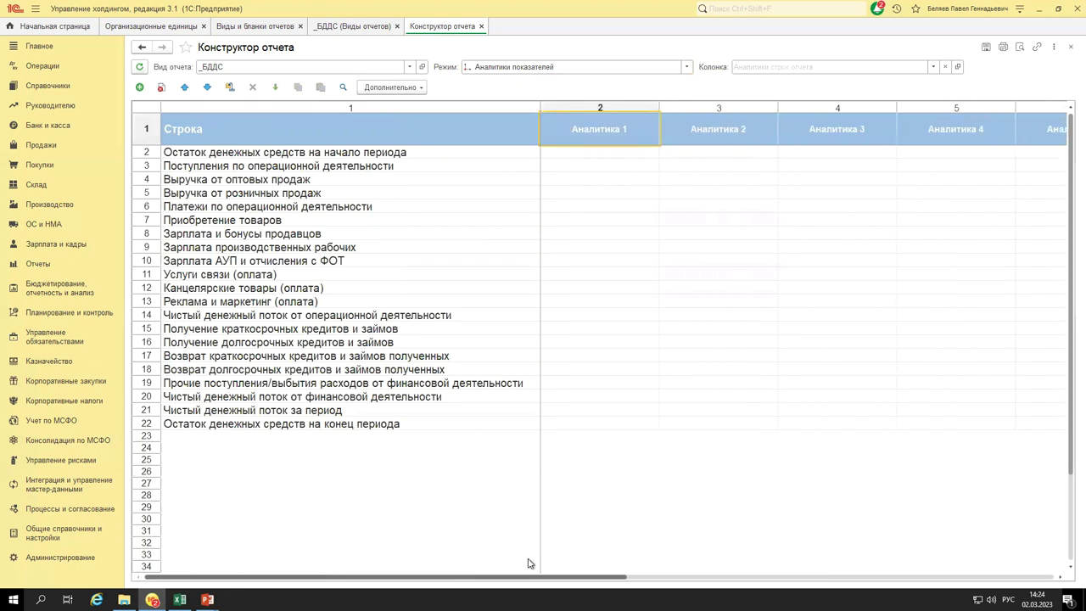
pyautogui.click(584, 176)
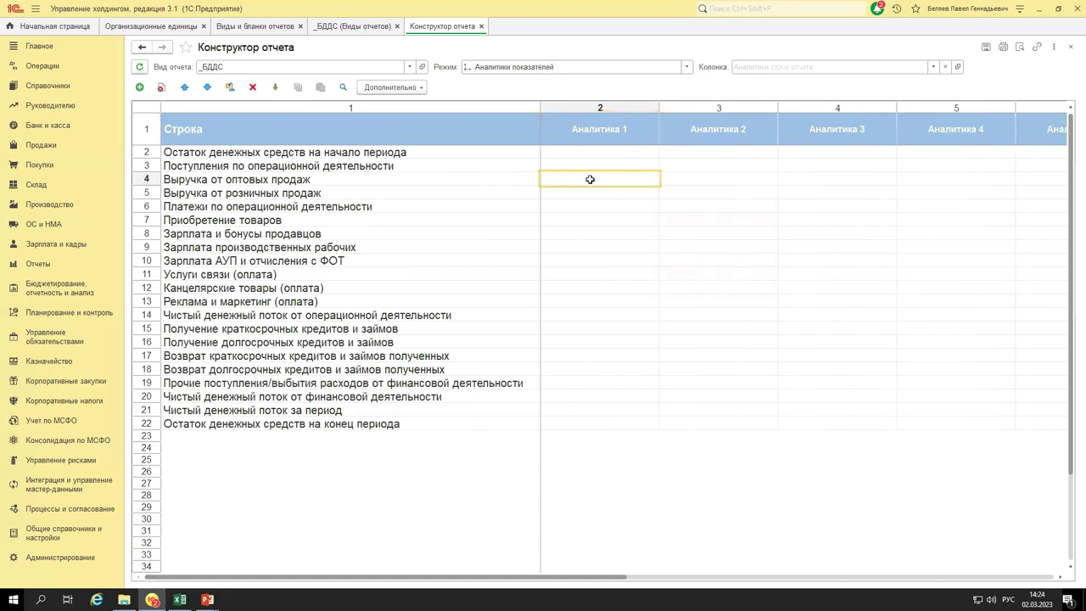
pyautogui.doubleClick(589, 179)
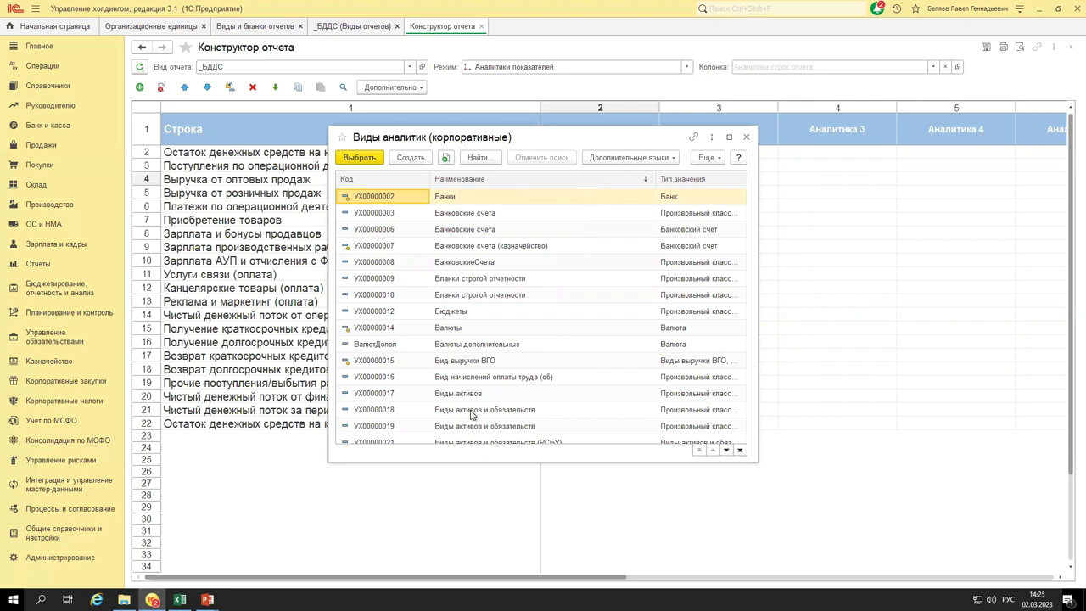
pyautogui.scroll(-5, 473, 410)
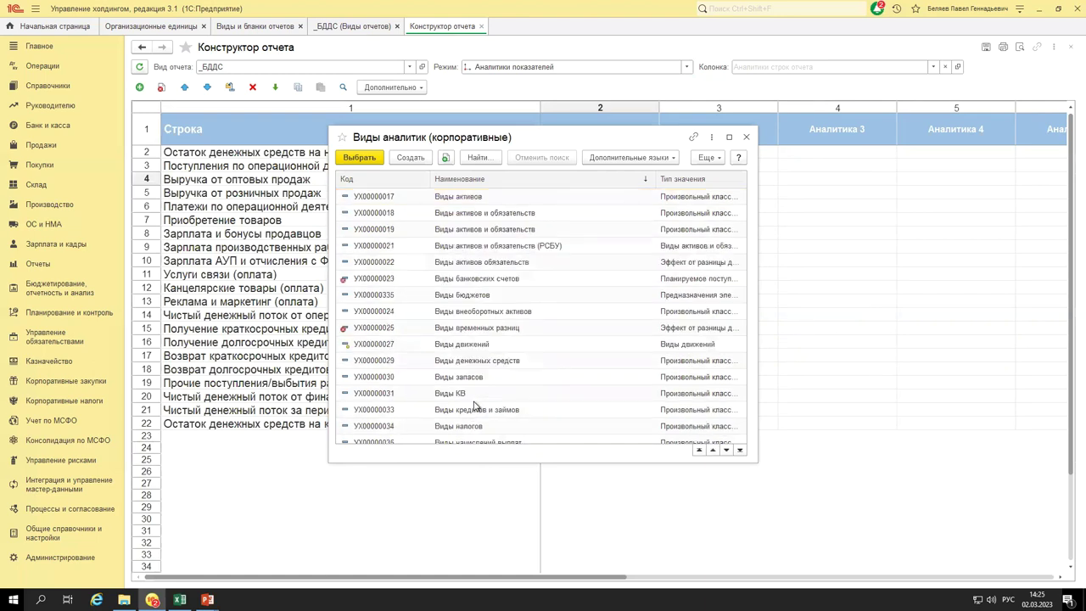
pyautogui.scroll(-4, 475, 405)
pyautogui.scroll(-4, 476, 405)
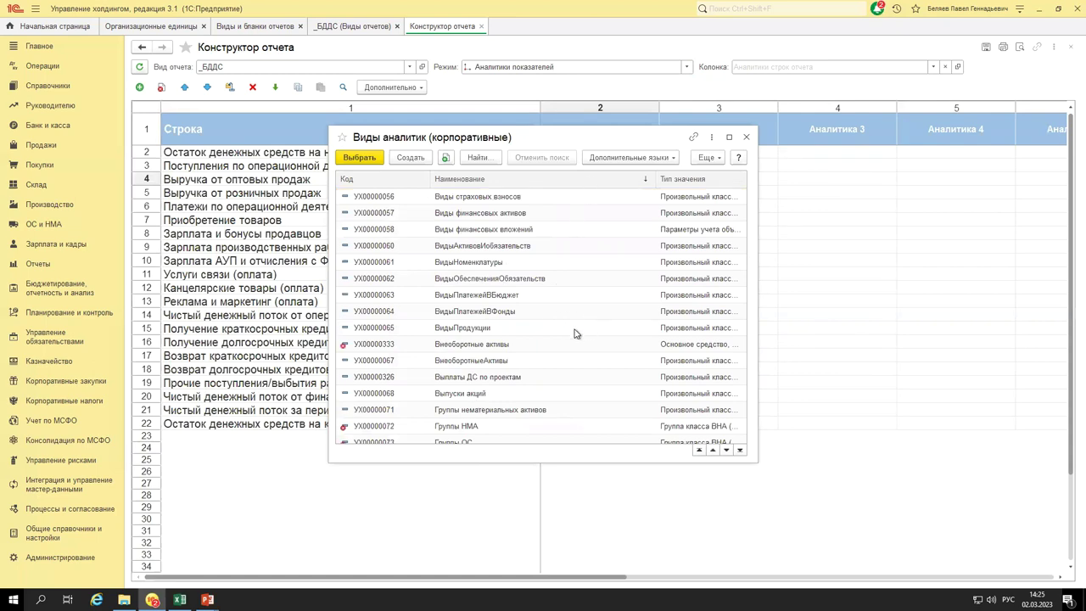
pyautogui.scroll(-5, 558, 387)
pyautogui.scroll(-7, 557, 386)
pyautogui.scroll(-5, 557, 385)
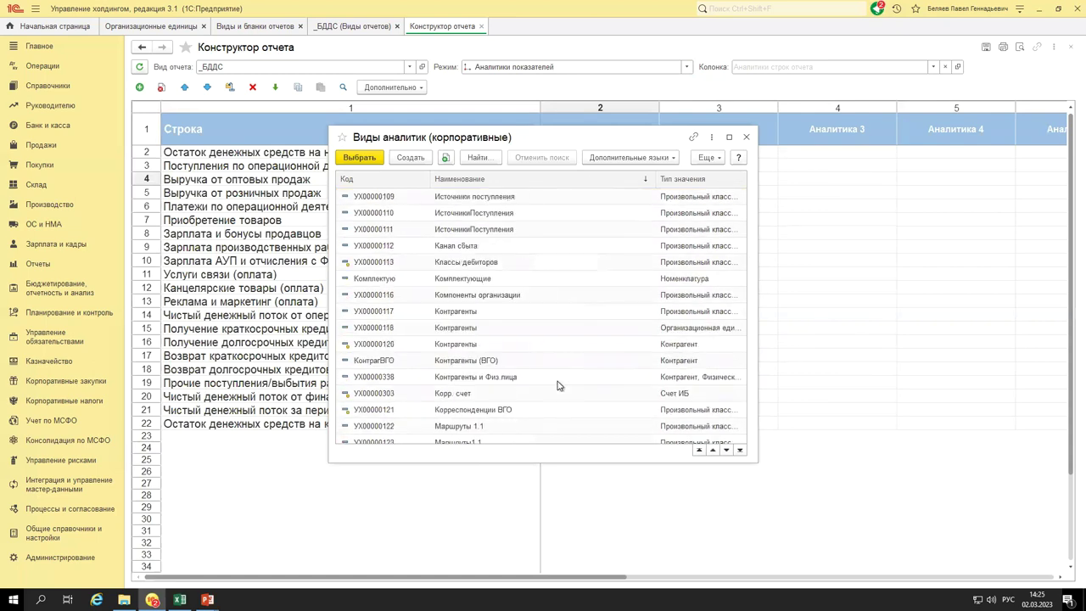
pyautogui.click(473, 346)
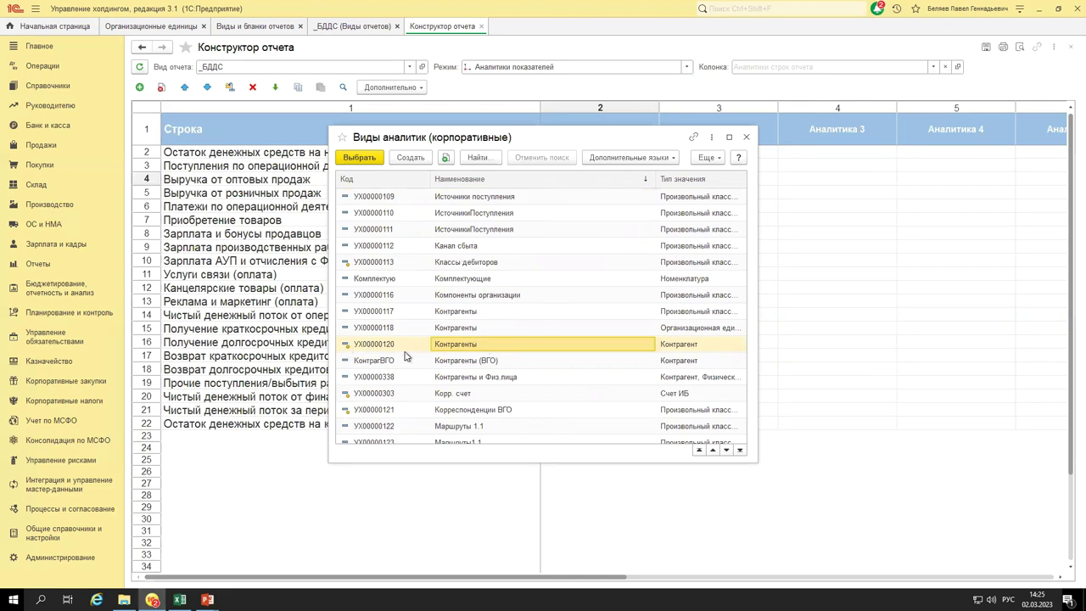
pyautogui.doubleClick(483, 346)
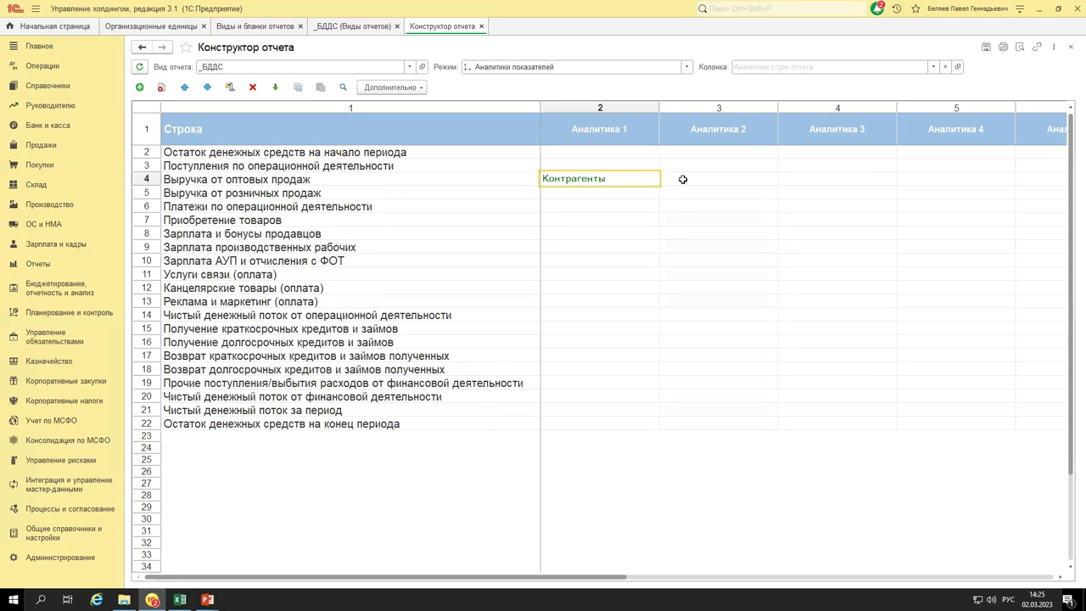
# Examine the report rows and their «Аналитика 1» cells, including the analytics assigned to «Выручка от оптовых продаж».
pyautogui.click(358, 161)
pyautogui.moveTo(358, 151); pyautogui.dragTo(365, 424)
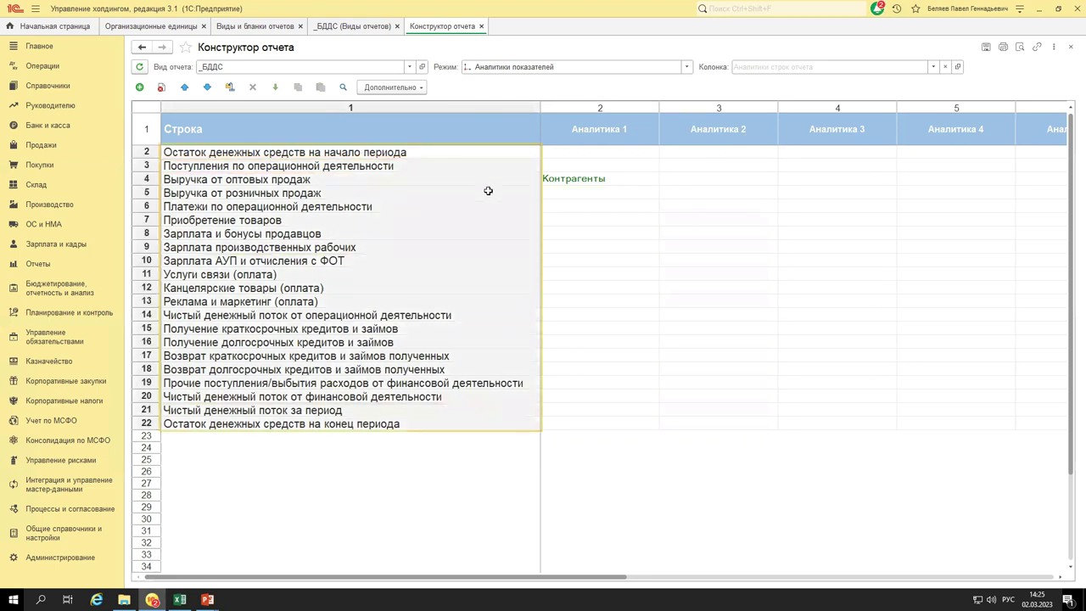
pyautogui.click(448, 155)
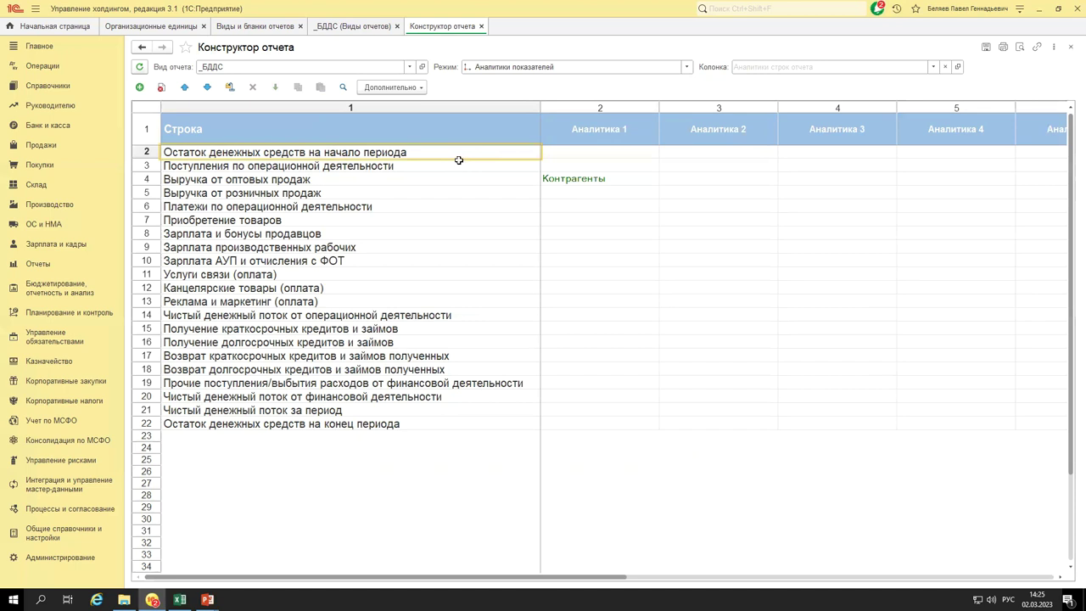
pyautogui.click(422, 166)
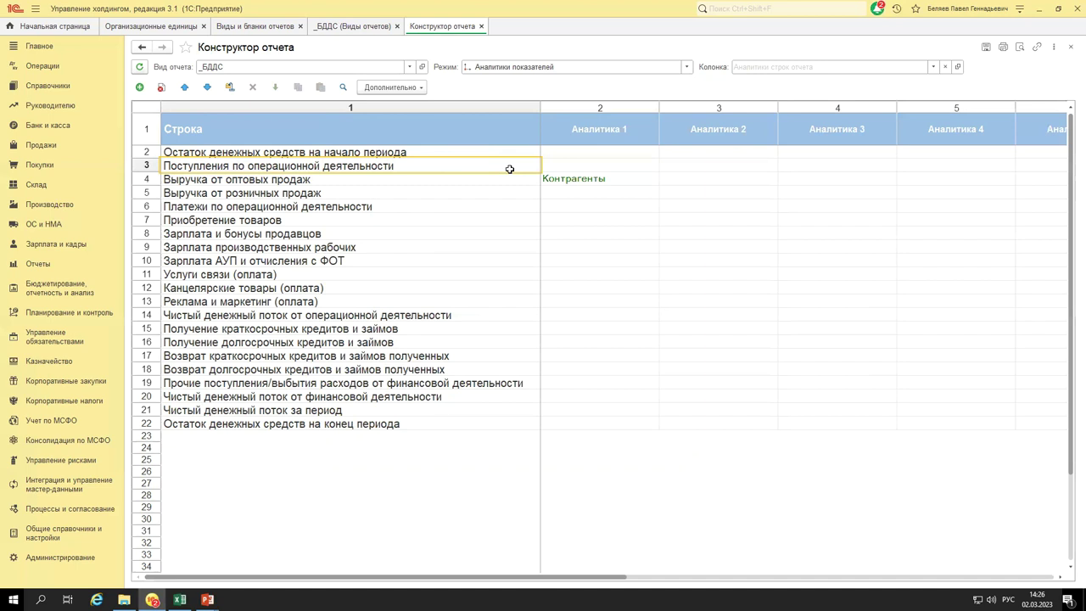
pyautogui.click(565, 163)
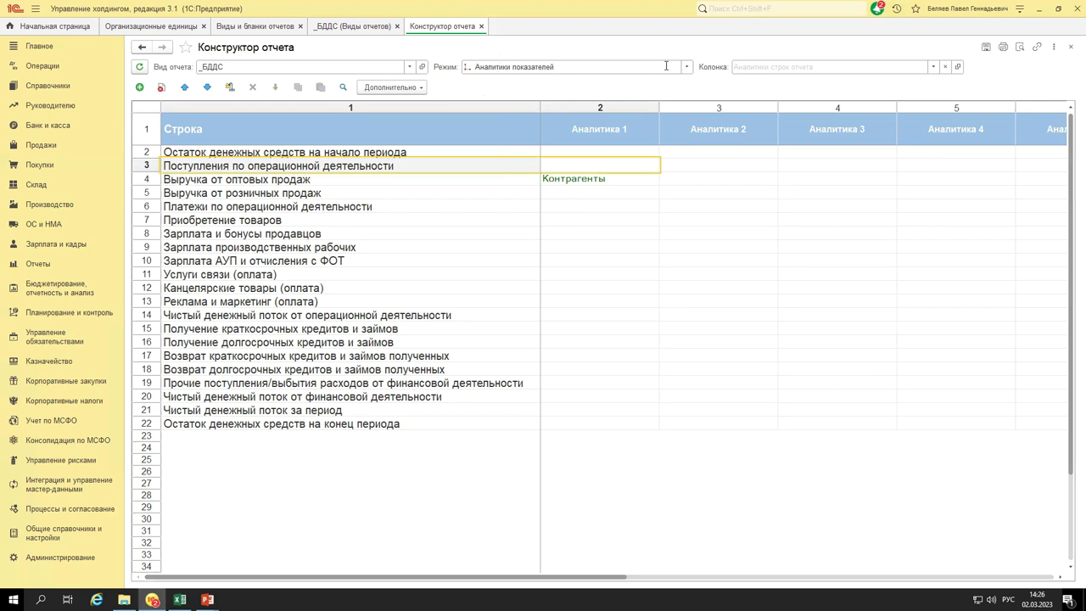
pyautogui.moveTo(562, 190); pyautogui.dragTo(558, 422)
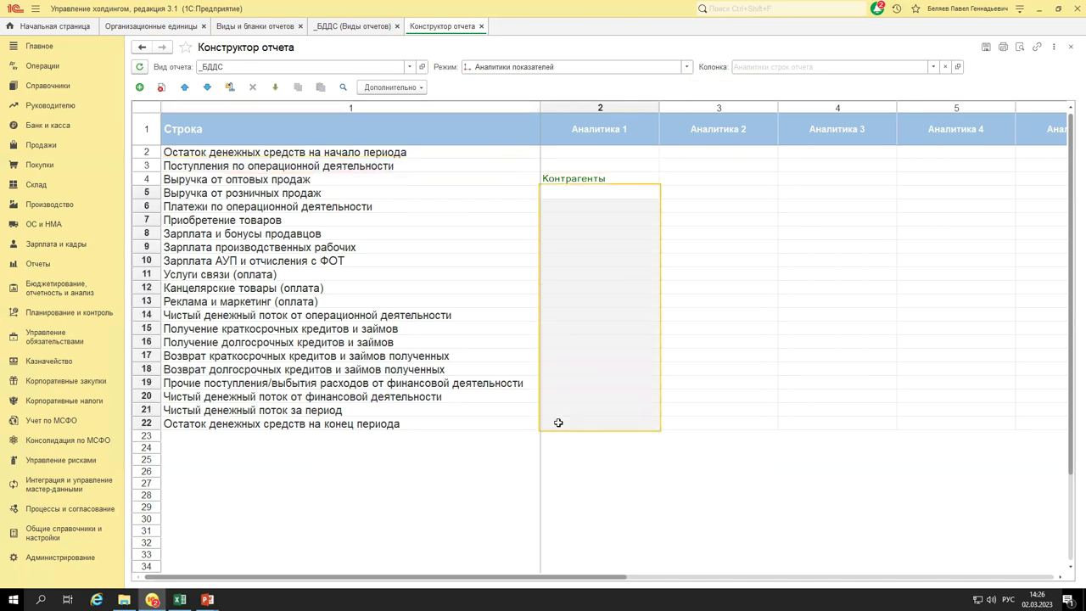
pyautogui.click(486, 244)
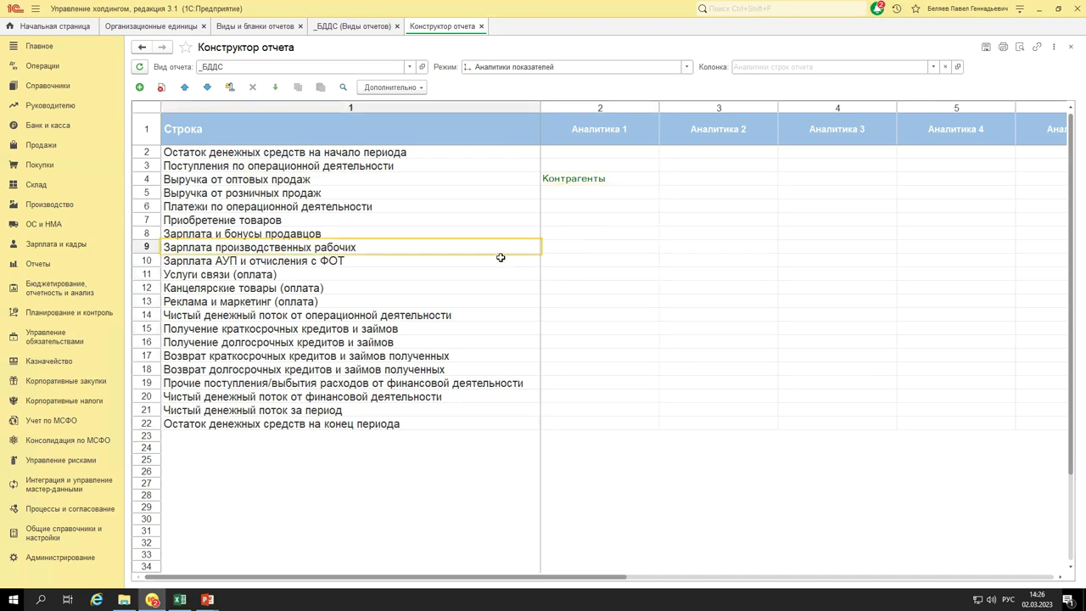
pyautogui.moveTo(432, 153); pyautogui.dragTo(467, 426)
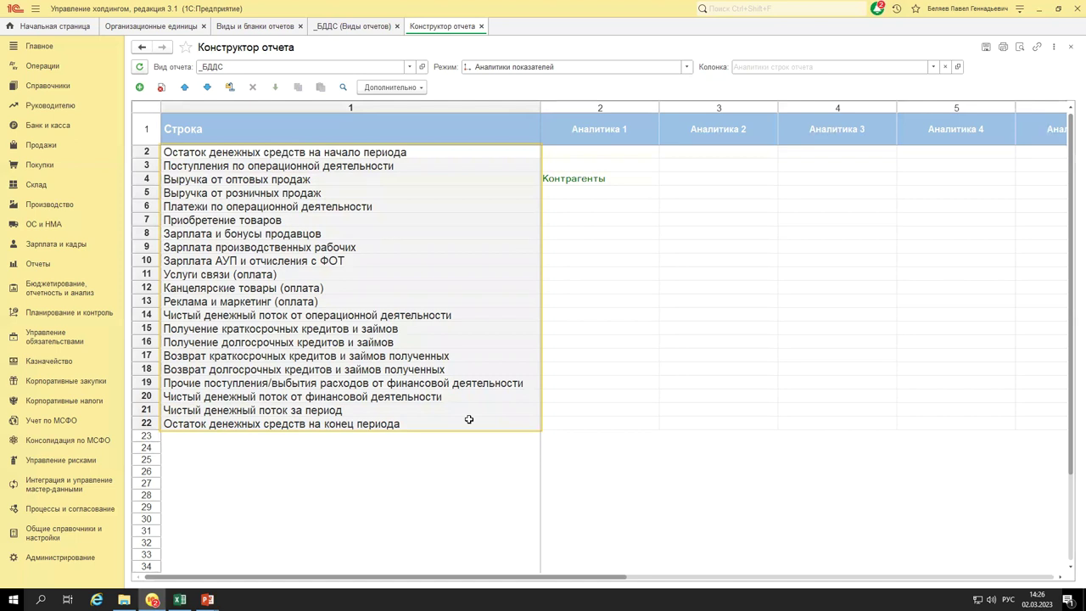
pyautogui.click(526, 179)
pyautogui.click(554, 180)
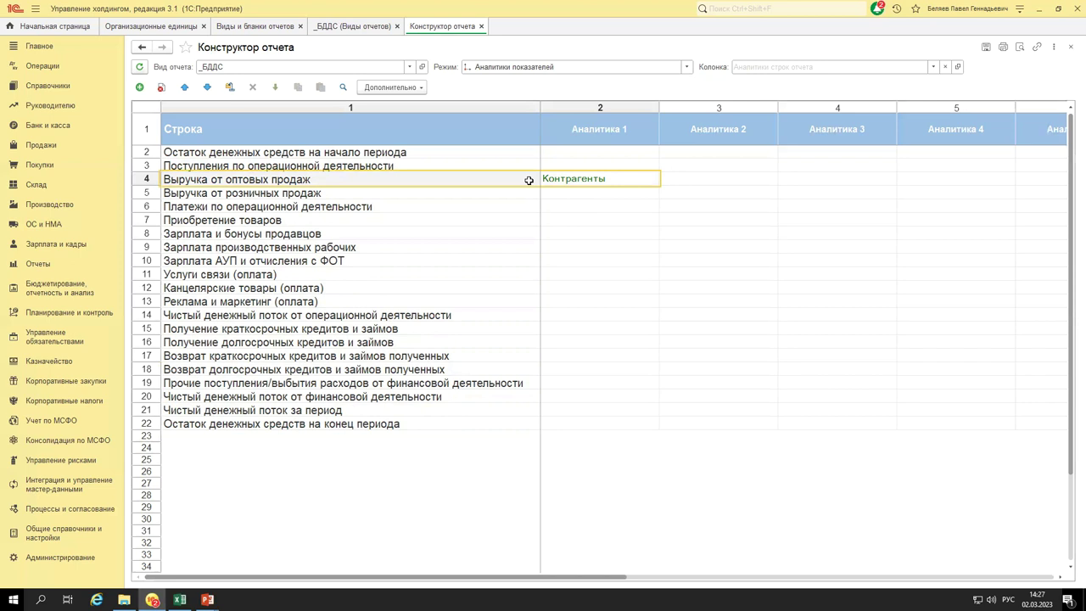
# Switch the report designer to the «Формулы расчета показателей» mode and review the columns from «План» to «Отклонение, %».
pyautogui.click(687, 67)
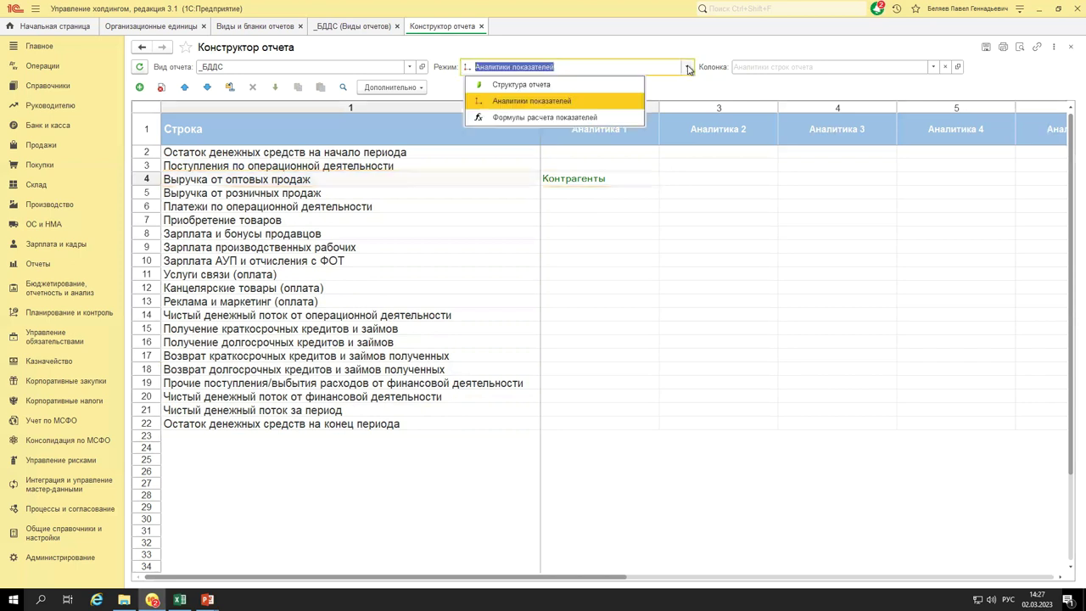
pyautogui.click(583, 118)
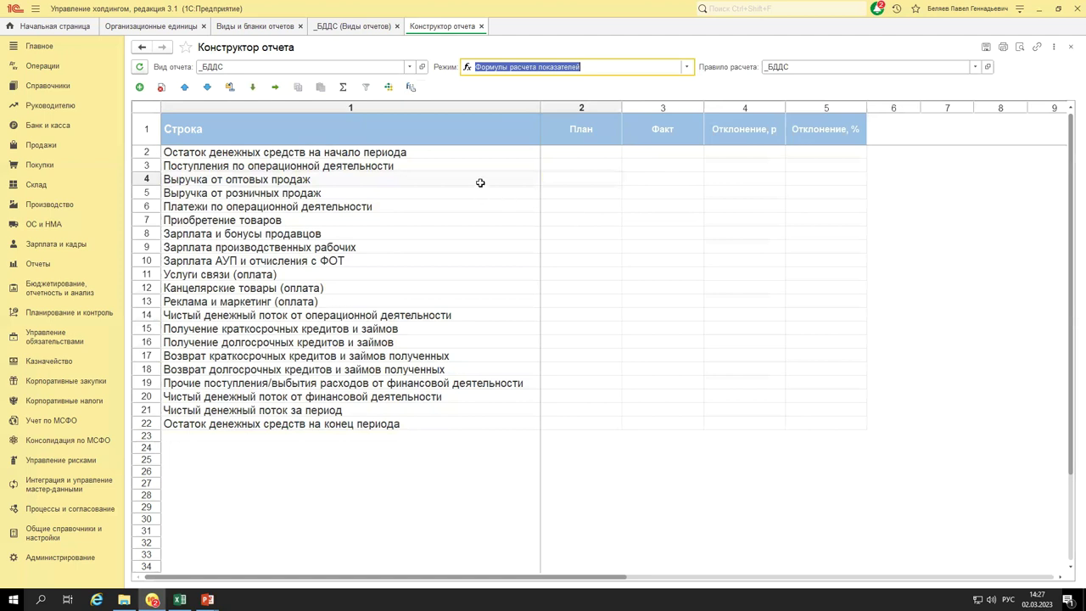
pyautogui.moveTo(475, 164); pyautogui.dragTo(853, 127)
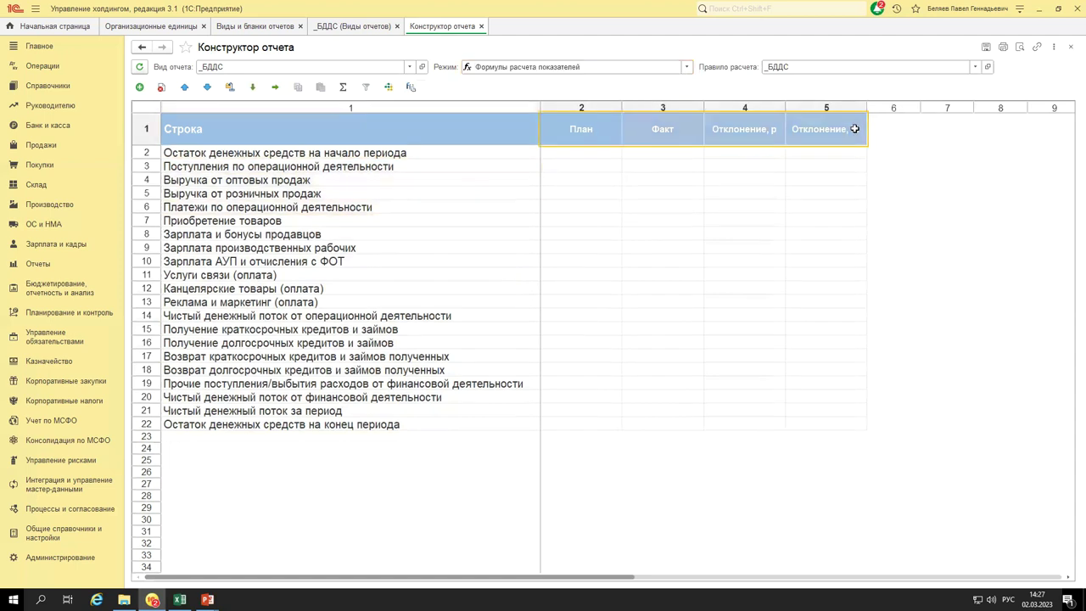
pyautogui.click(560, 165)
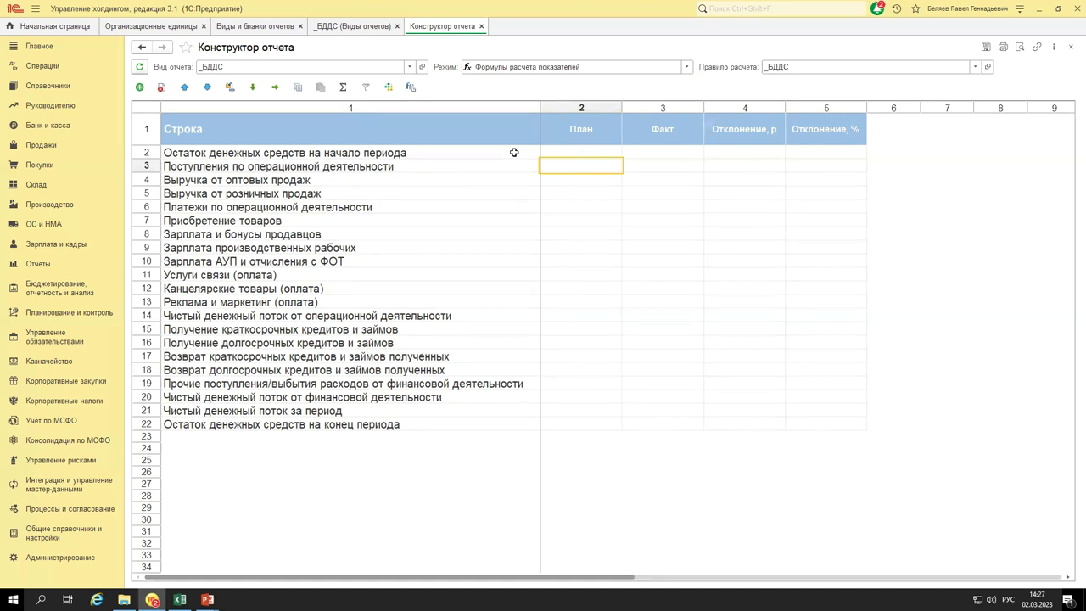
# Open the calculation formula of the «План» indicator in the row «Поступления по операционной деятельности» for editing.
pyautogui.click(413, 155)
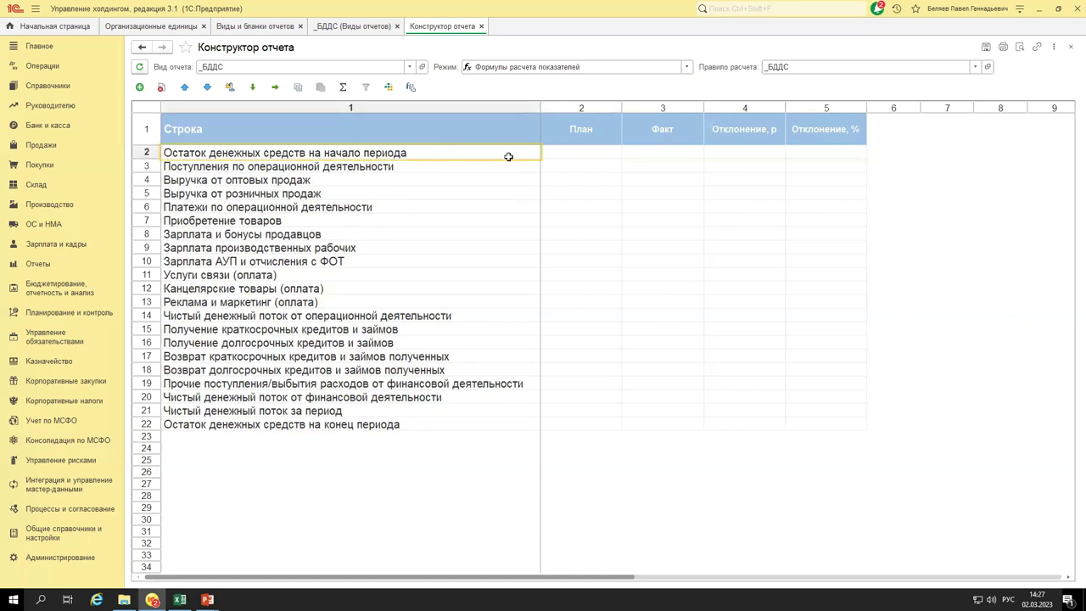
pyautogui.click(564, 167)
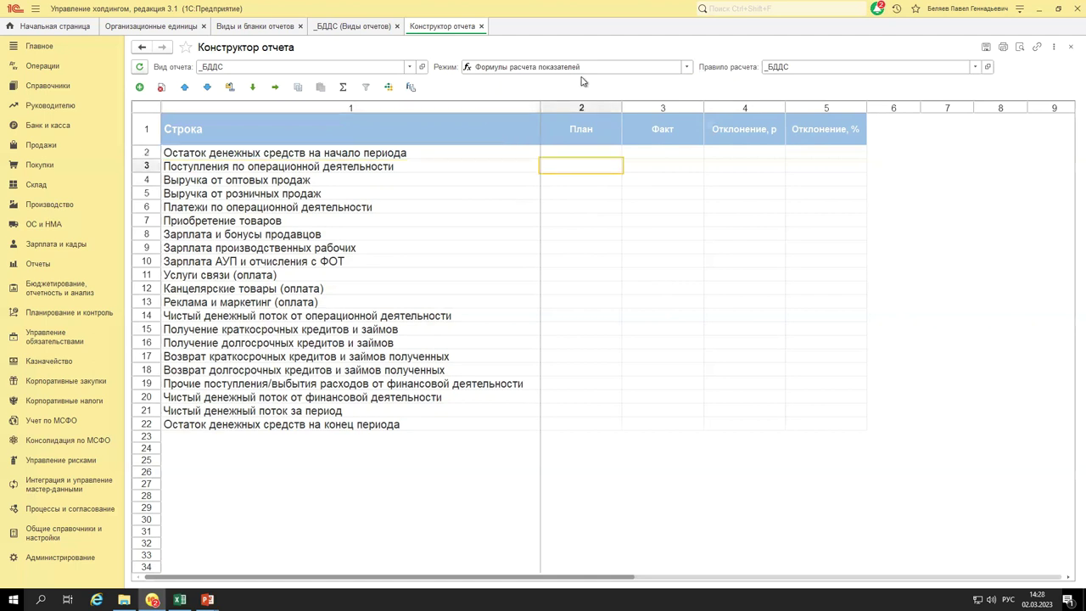
pyautogui.click(420, 164)
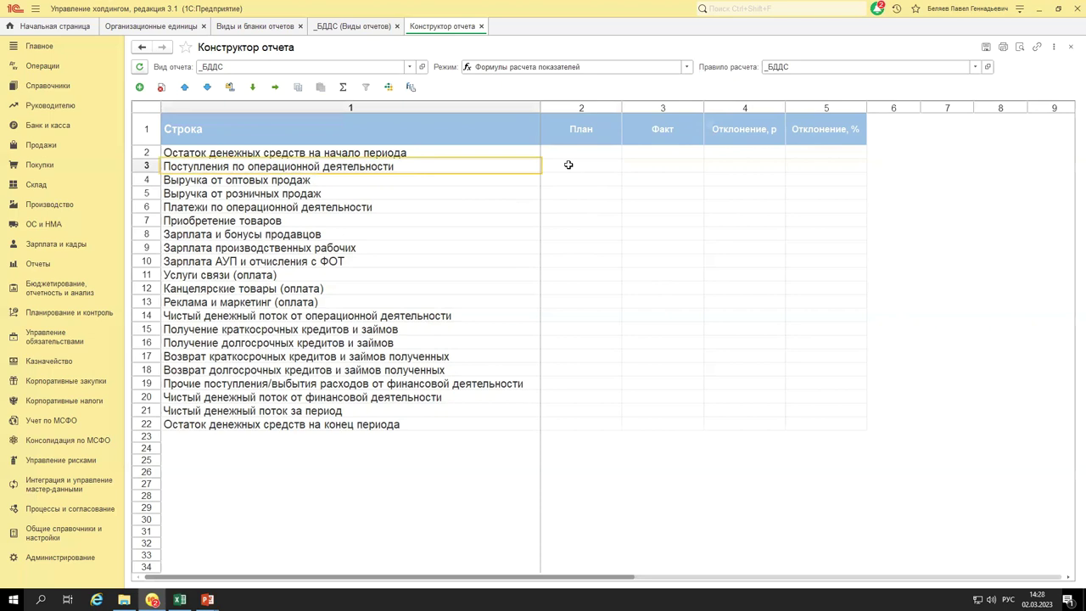
pyautogui.click(568, 164)
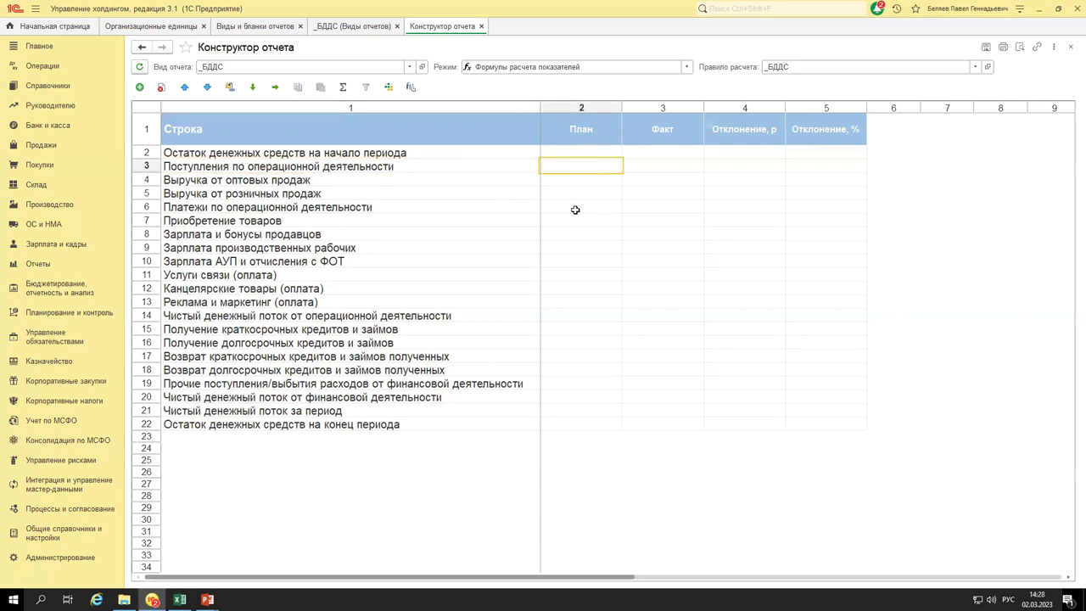
pyautogui.doubleClick(560, 166)
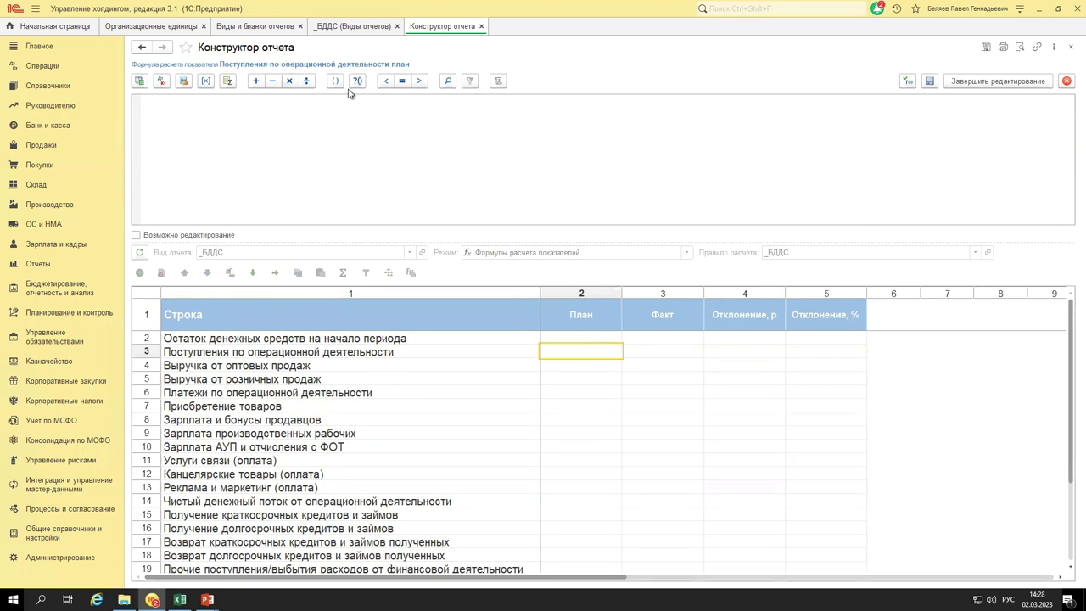
# Browse the report types available as formula sources and view the indicators of «Потребность в комплектующих» under «Бюджеты производственной компании».
pyautogui.click(141, 81)
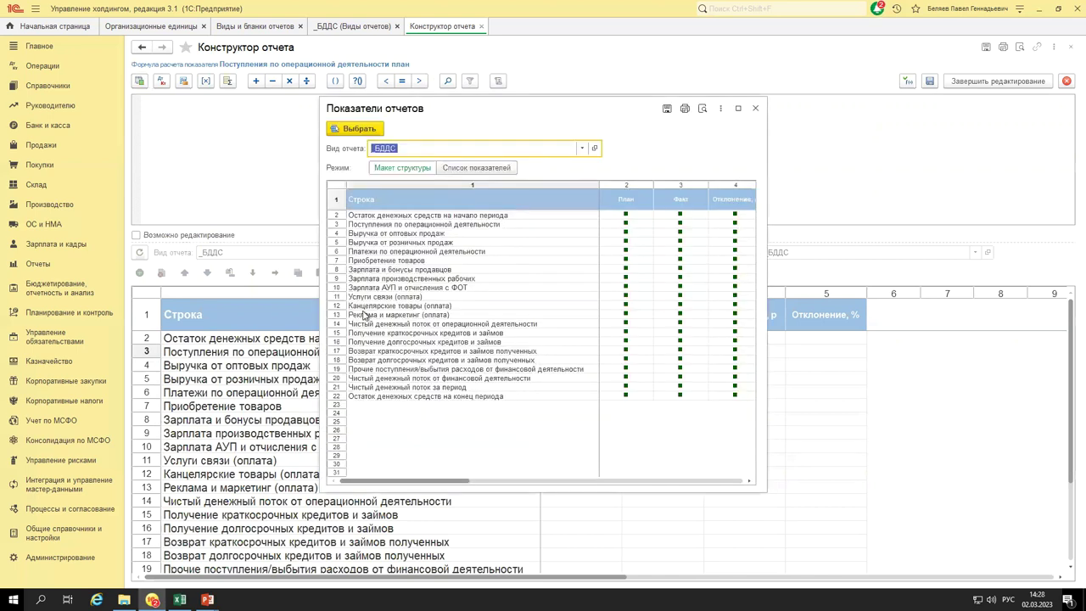
pyautogui.click(582, 149)
pyautogui.click(404, 191)
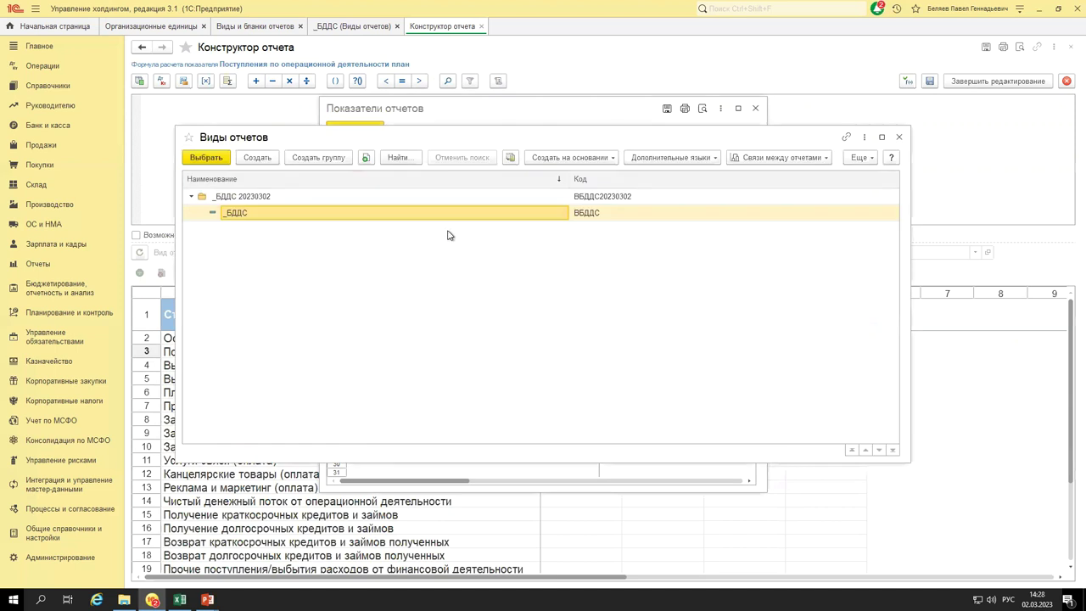
pyautogui.click(195, 197)
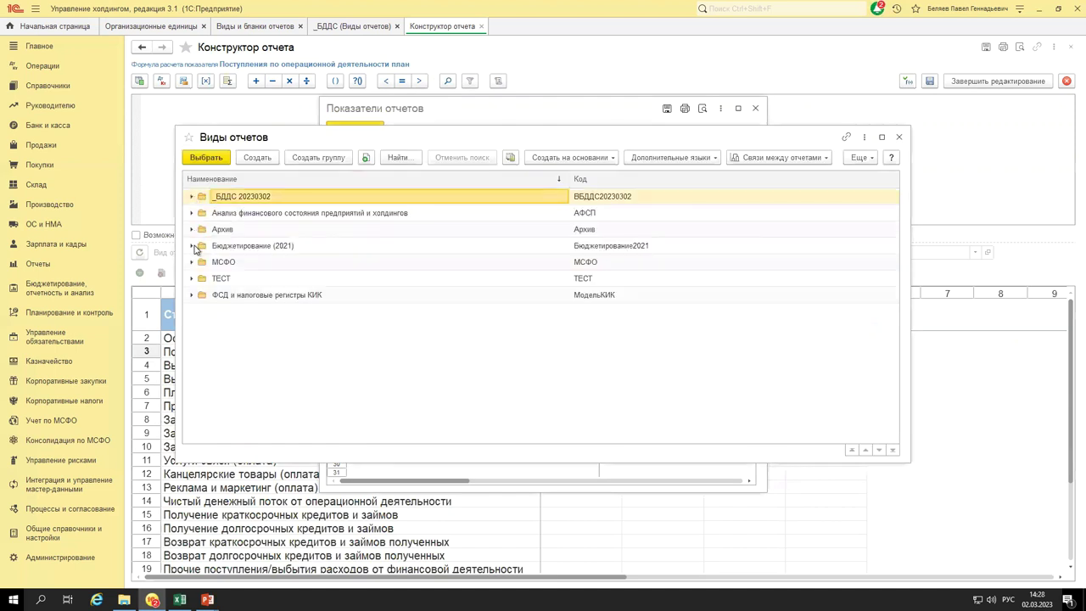
pyautogui.click(195, 246)
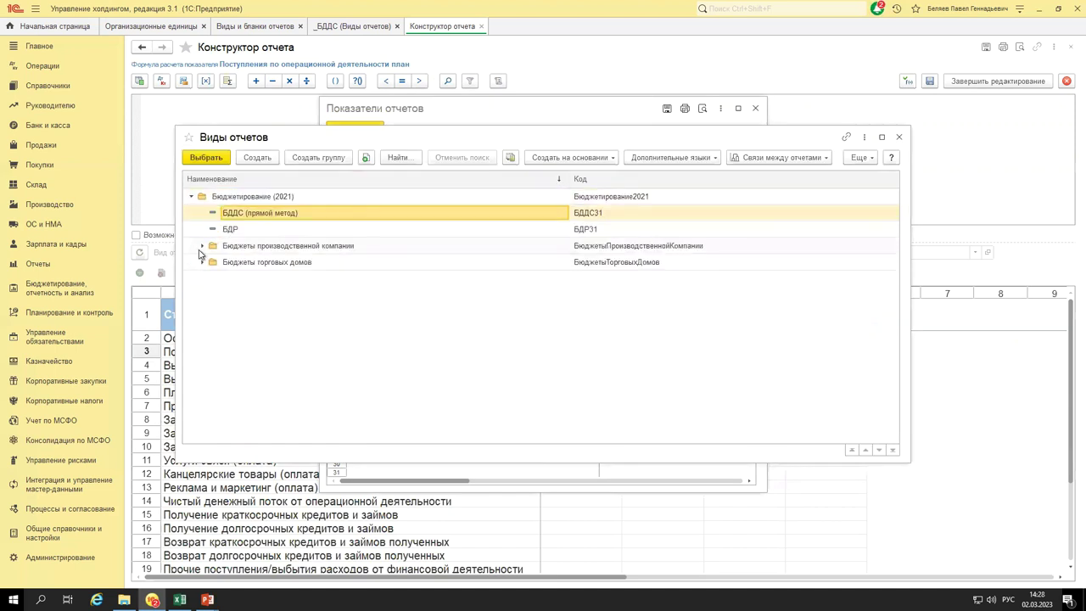
pyautogui.click(202, 246)
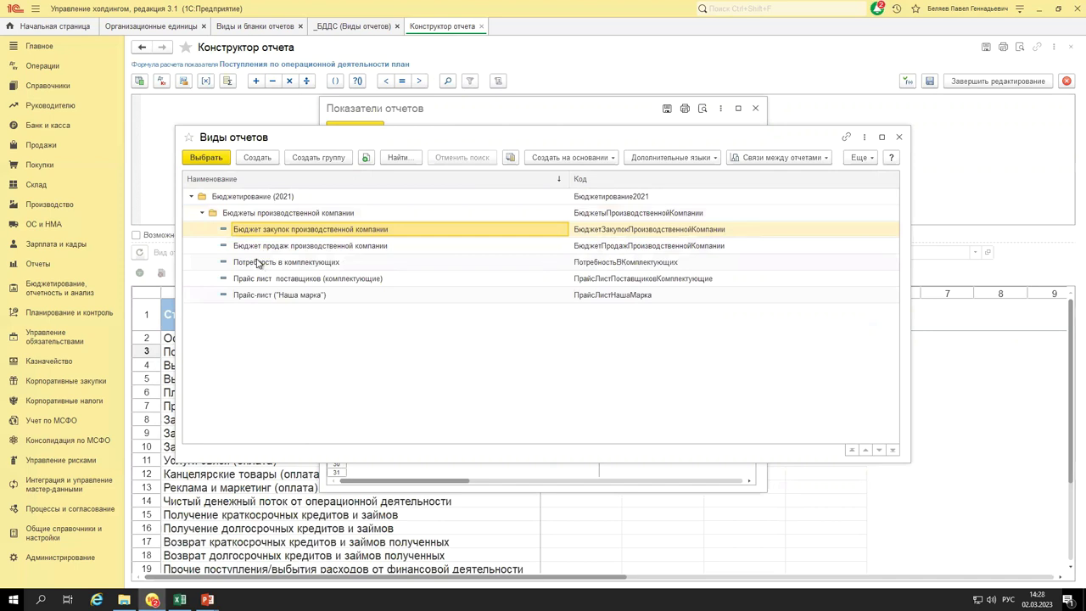
pyautogui.doubleClick(263, 263)
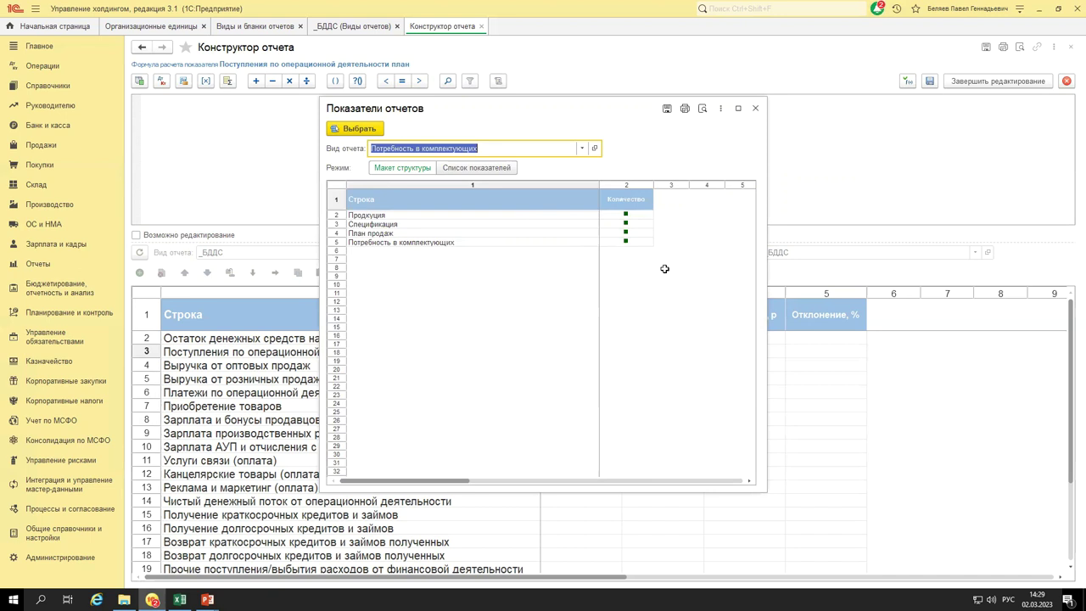
pyautogui.click(758, 110)
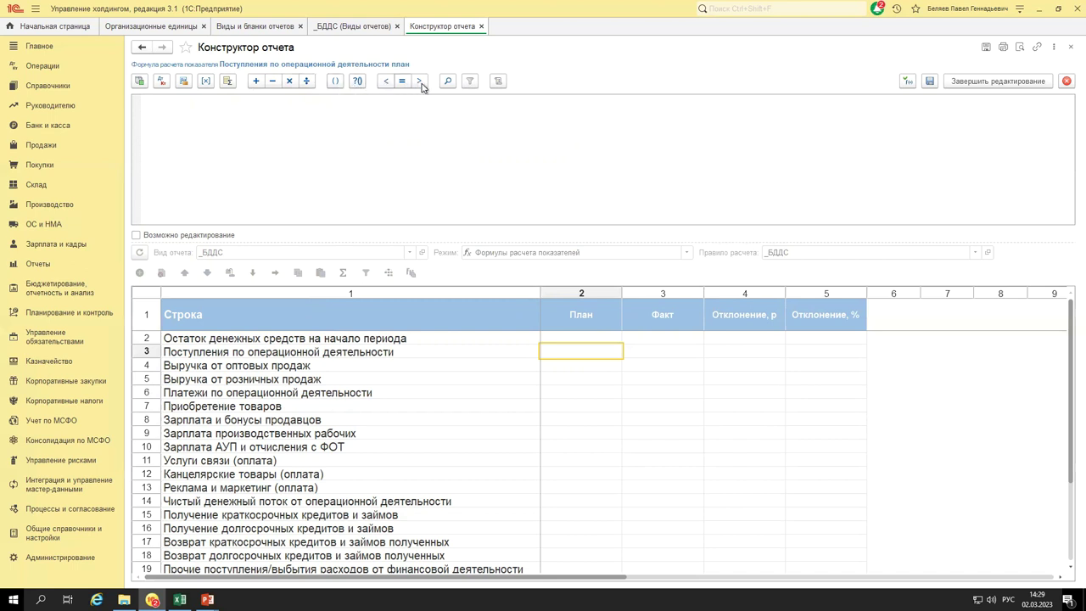
pyautogui.click(203, 127)
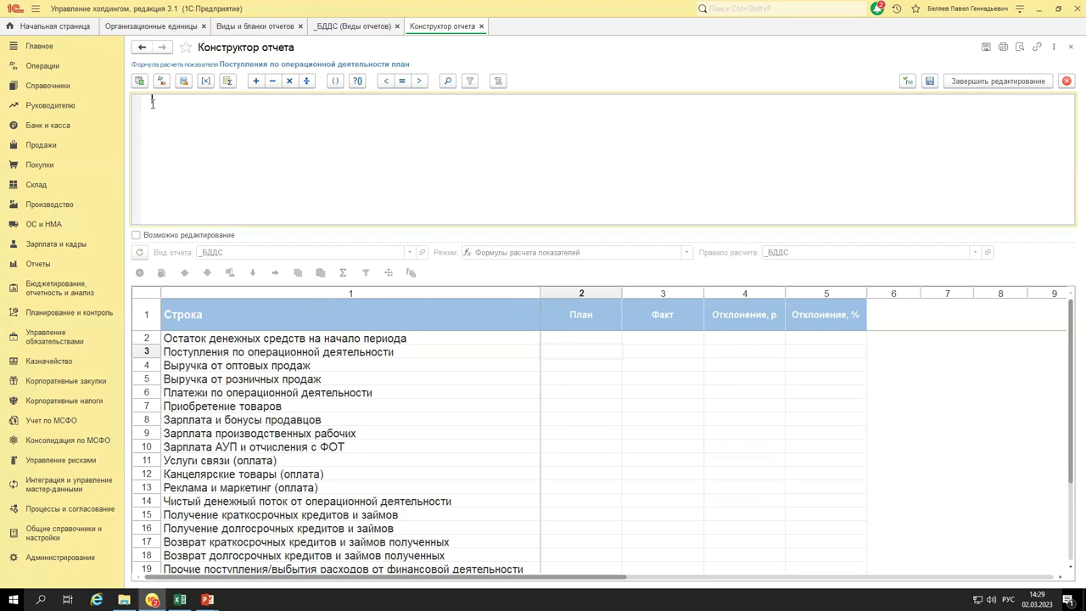
pyautogui.write('616536+- /  * ()')
pyautogui.moveTo(210, 108); pyautogui.dragTo(127, 101)
pyautogui.press('Delete')
pyautogui.click(560, 350)
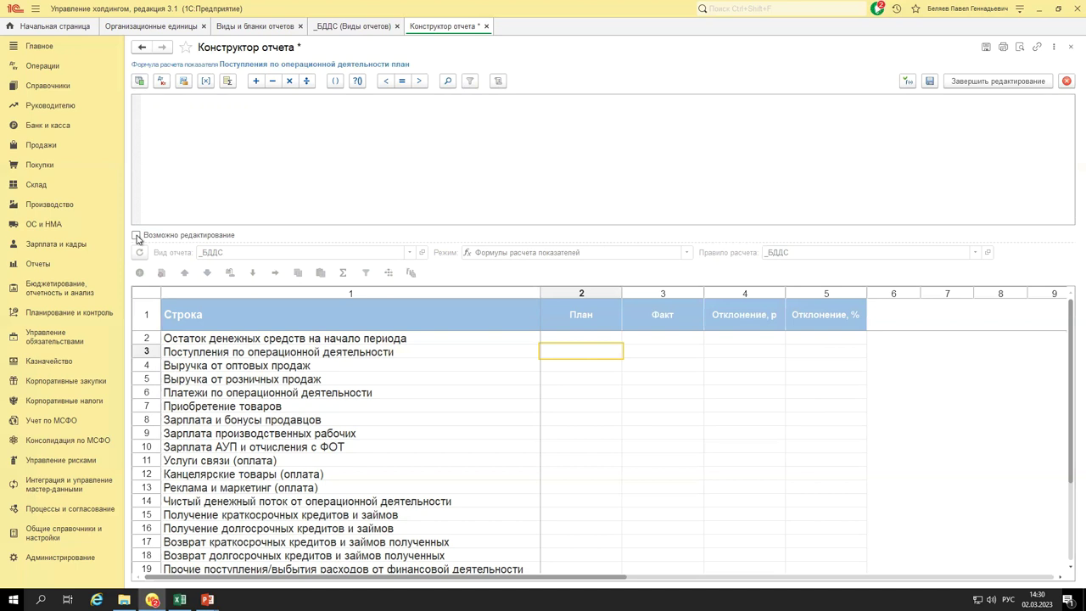
# Insert the «План» indicator of «Выручка от оптовых продаж» into the formula and remove its duplicate.
pyautogui.click(187, 167)
pyautogui.click(153, 116)
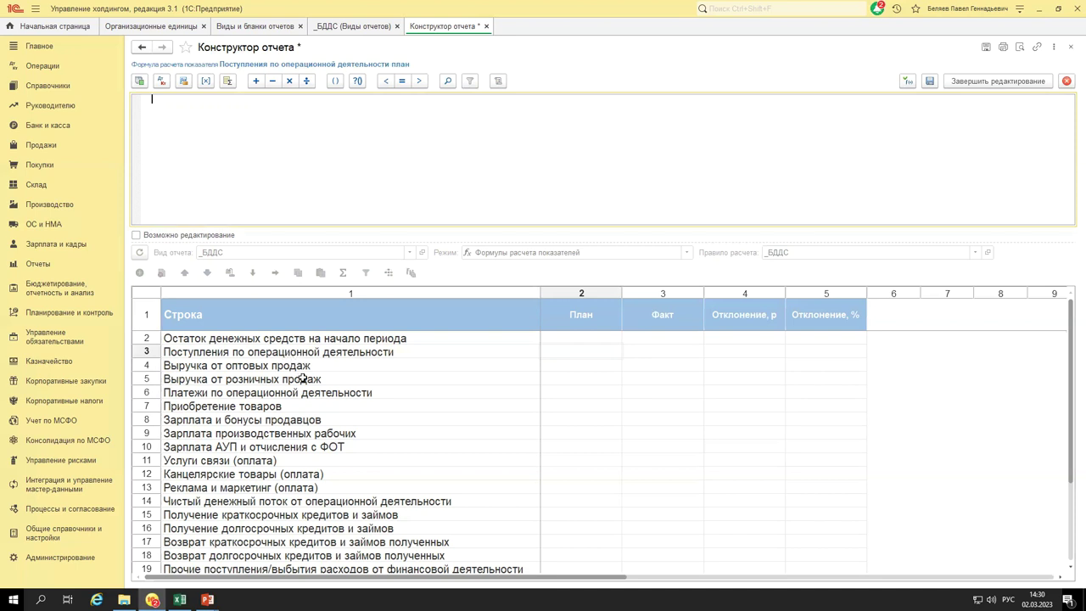
pyautogui.doubleClick(568, 363)
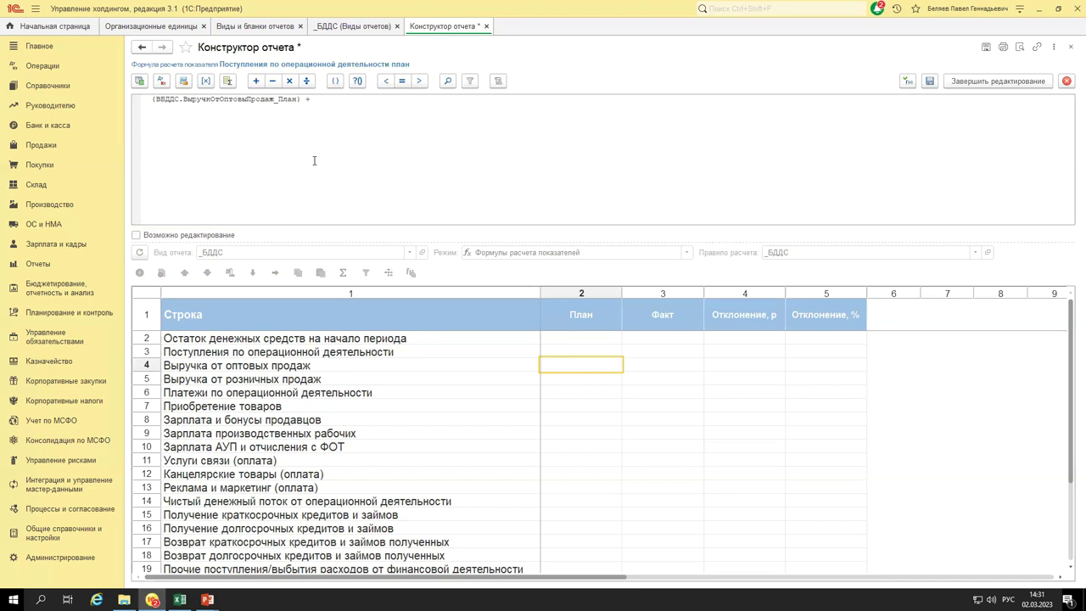
pyautogui.write('(БДДС.ВыручкаОтОптовыхПродаж_План)')
pyautogui.doubleClick(347, 105)
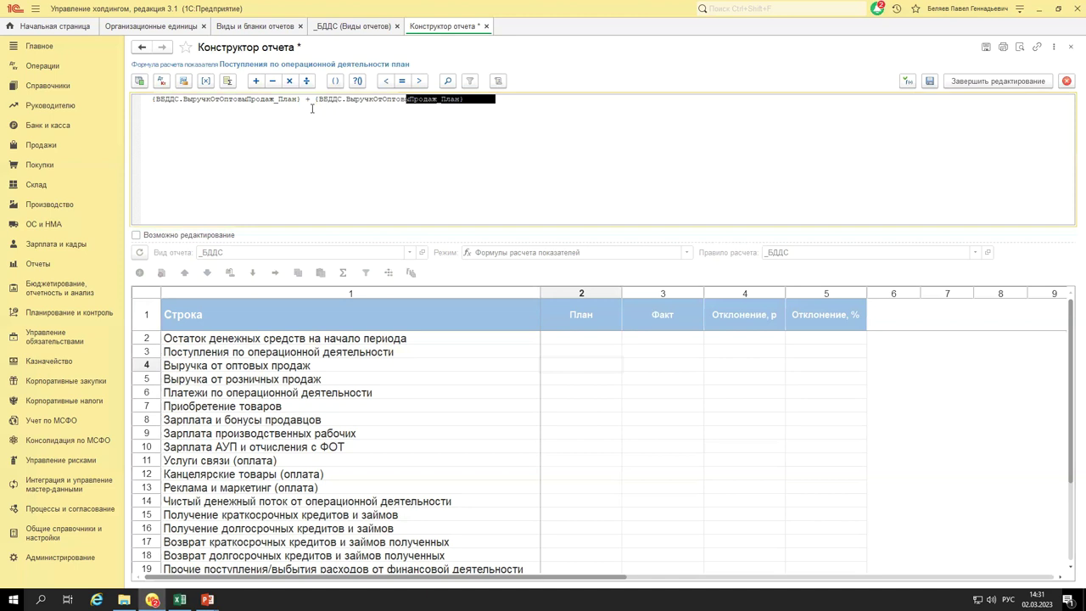
pyautogui.keyDown('shift'); pyautogui.click(315, 105); pyautogui.keyUp('shift')
pyautogui.press('Delete')
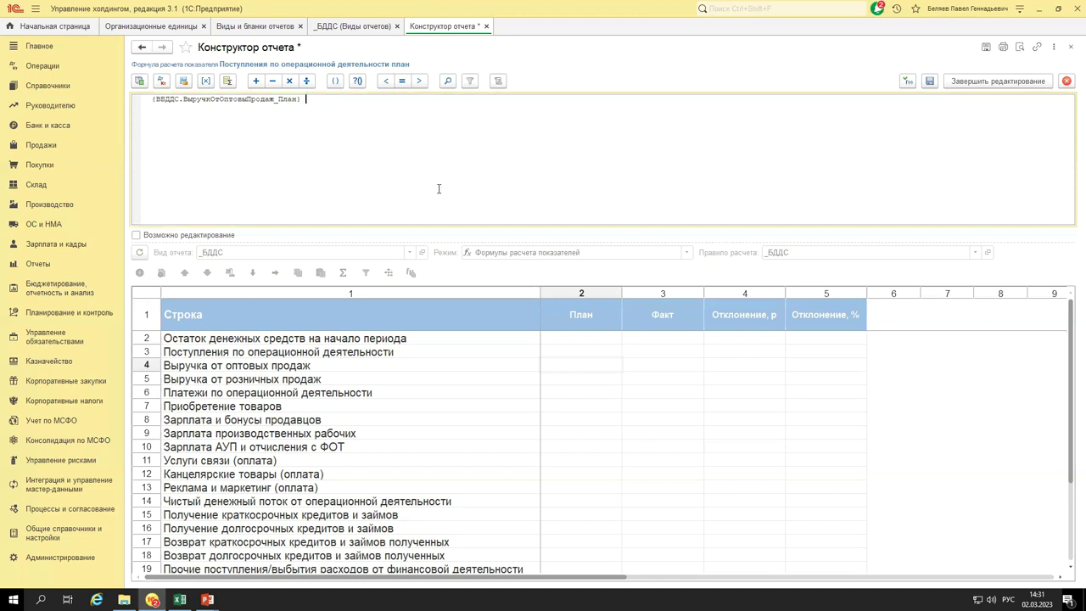
# Add the «План» indicator of «Выручка от розничных продаж» to the formula with a plus sign and save the formula.
pyautogui.press('BackSpace')
pyautogui.press('BackSpace')
pyautogui.write('=')
pyautogui.click(559, 378)
pyautogui.doubleClick(559, 379)
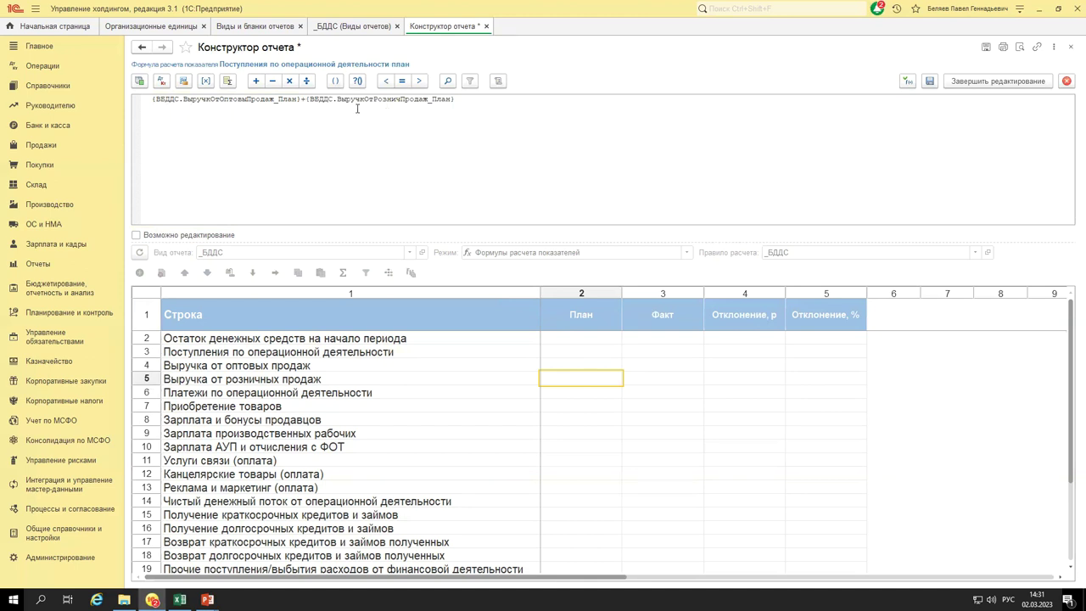
pyautogui.click(930, 82)
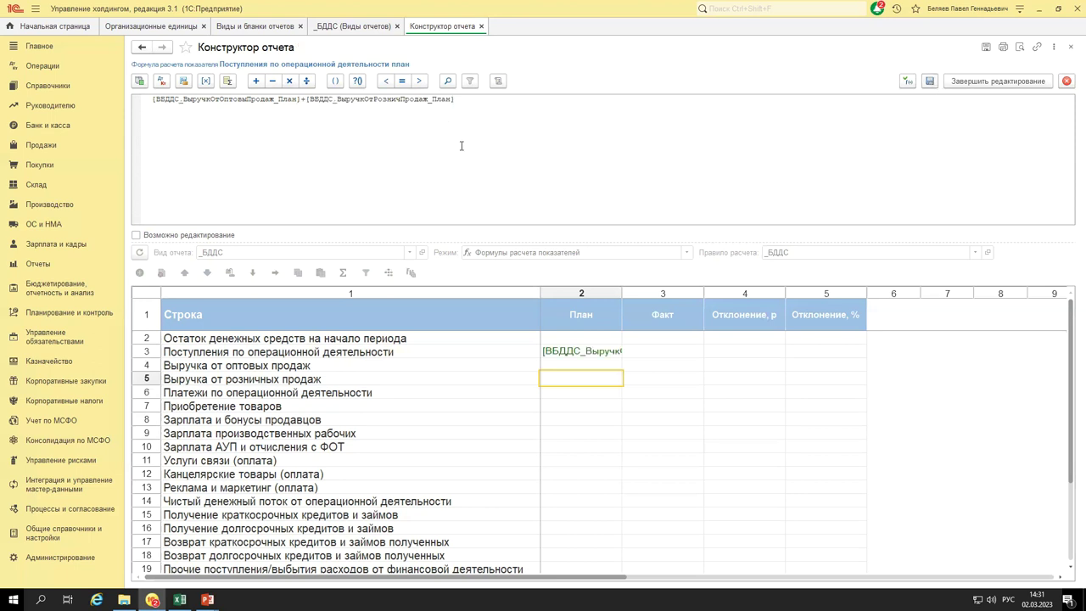
# Append the «План» indicator of «Зарплата производственных рабочих» to the end of the formula with a plus sign.
pyautogui.click(452, 100)
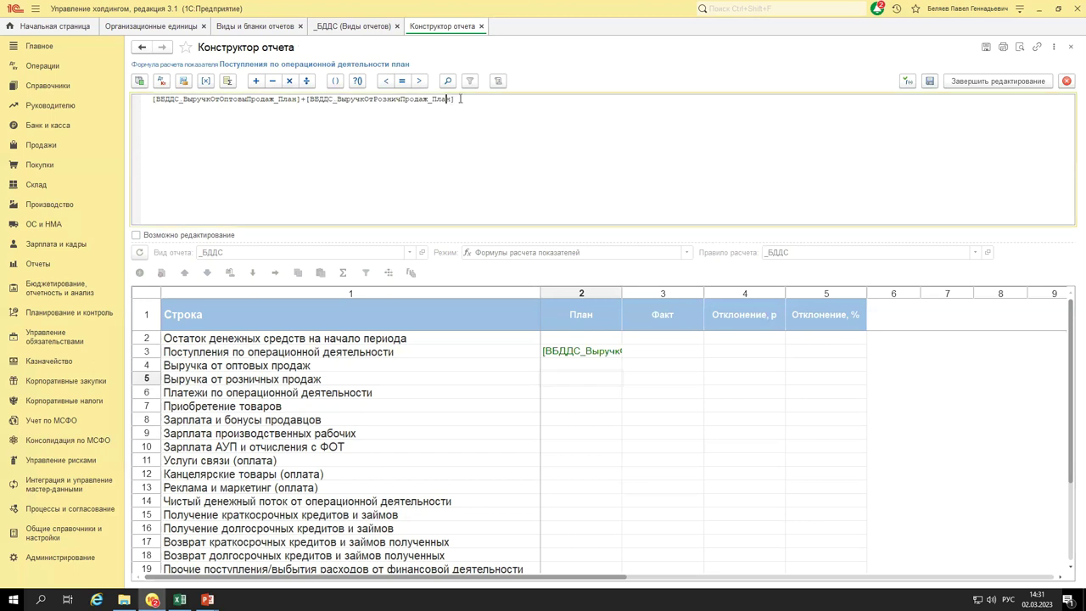
pyautogui.moveTo(460, 99); pyautogui.dragTo(450, 99)
pyautogui.press('Delete')
pyautogui.write(']')
pyautogui.press('Tab')
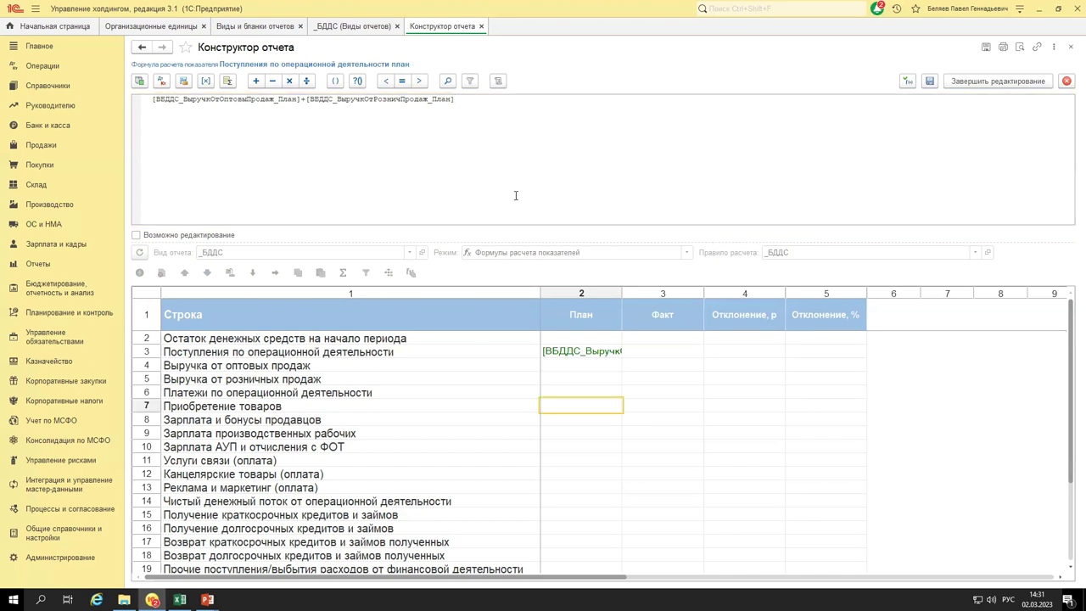
pyautogui.hotkey('shift', 'Tab')
pyautogui.write('+')
pyautogui.press('Tab')
pyautogui.press('Down')
pyautogui.press('Down')
pyautogui.press('Return')
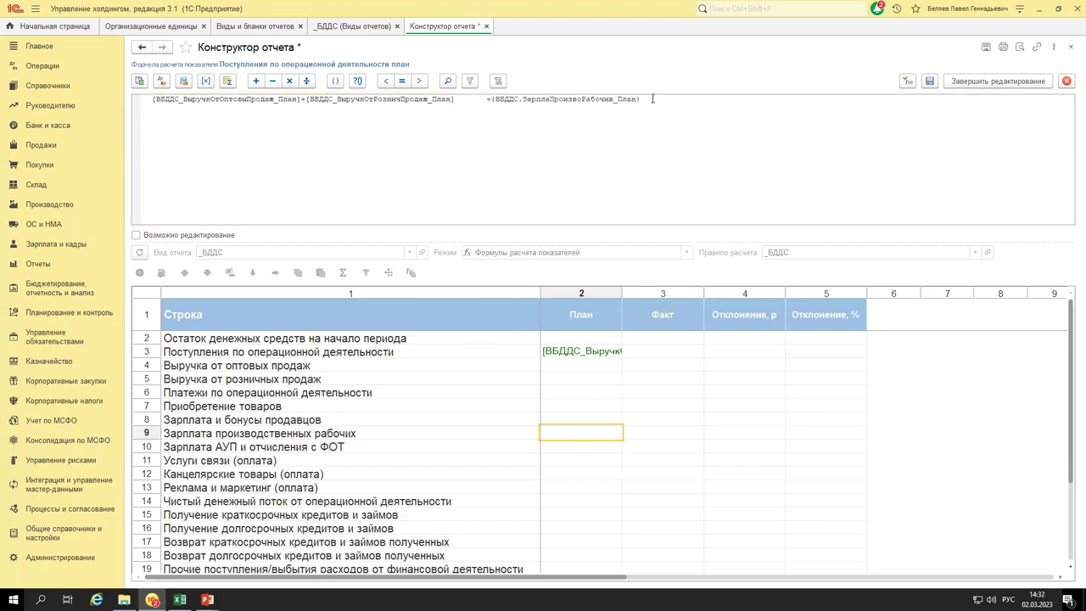
# Remove the «План» operand of «Зарплата производственных рабочих» from the end of the formula and save the formula.
pyautogui.moveTo(604, 100); pyautogui.dragTo(865, 115)
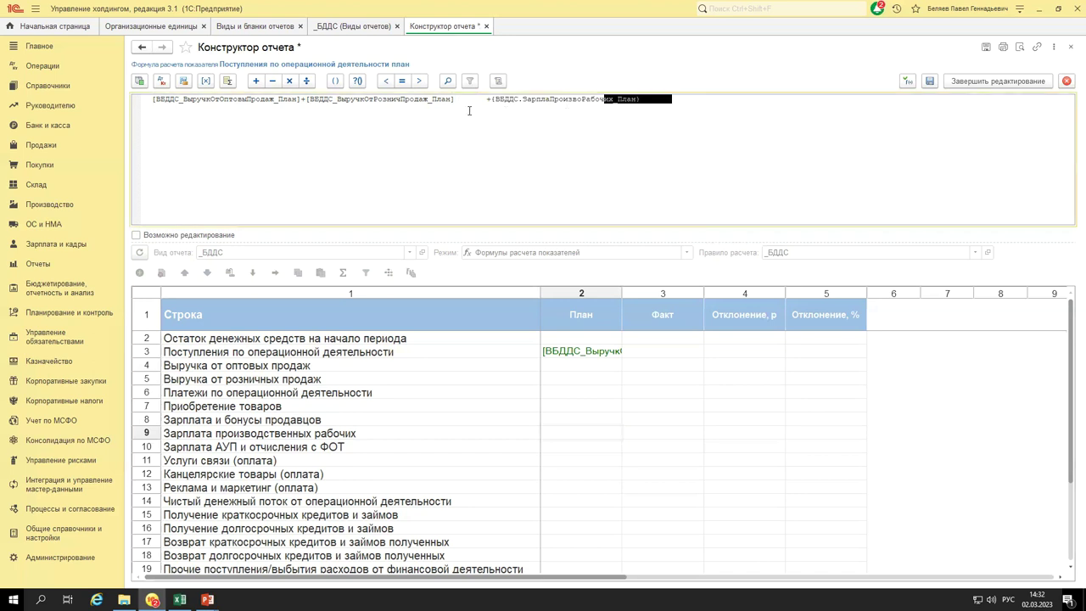
pyautogui.hotkey('ctrl', 'shift', 'Left')
pyautogui.hotkey('ctrl', 'shift', 'Left')
pyautogui.hotkey('ctrl', 'shift', 'Left')
pyautogui.hotkey('ctrl', 'shift', 'Left')
pyautogui.press('Delete')
pyautogui.click(929, 81)
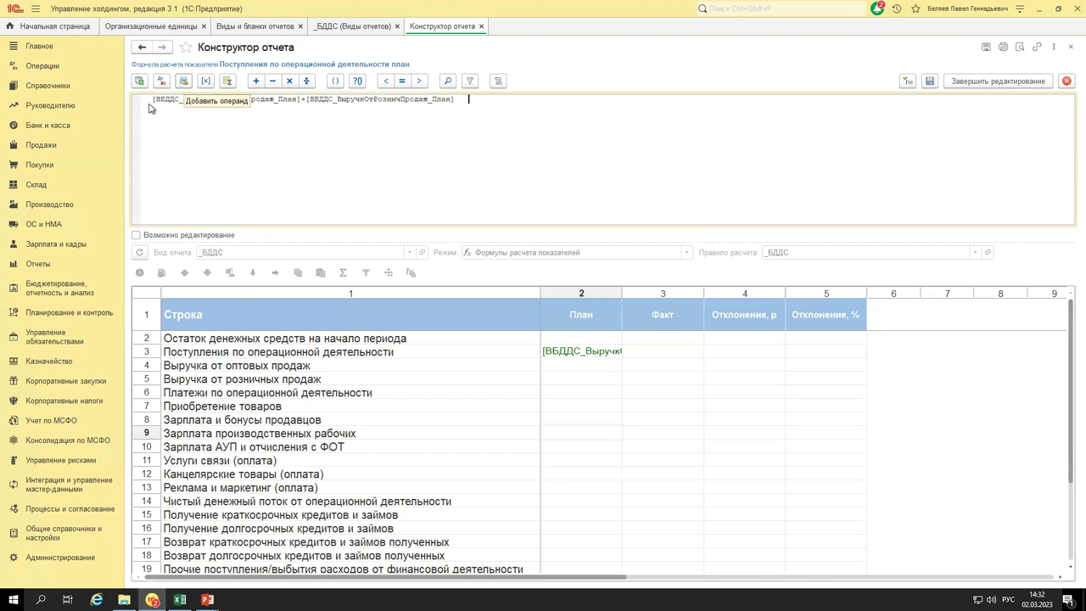
# Highlight the formula's two revenue operands, view the list of data sources and look at the blank form for a new source.
pyautogui.hotkey('ctrl', 'a')
pyautogui.press('Home')
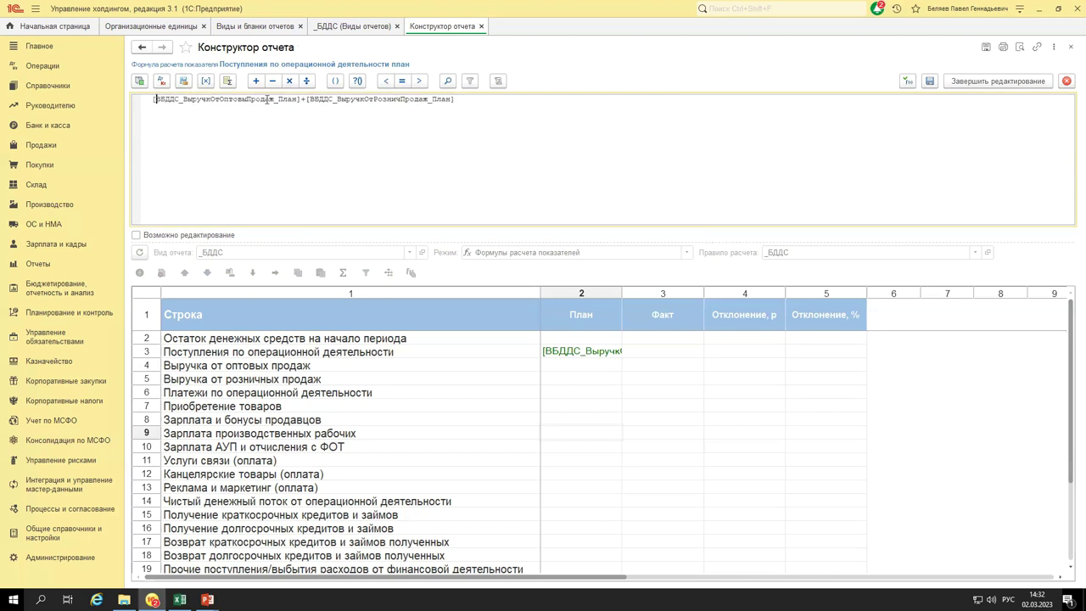
pyautogui.keyDown('shift'); pyautogui.click(298, 100); pyautogui.keyUp('shift')
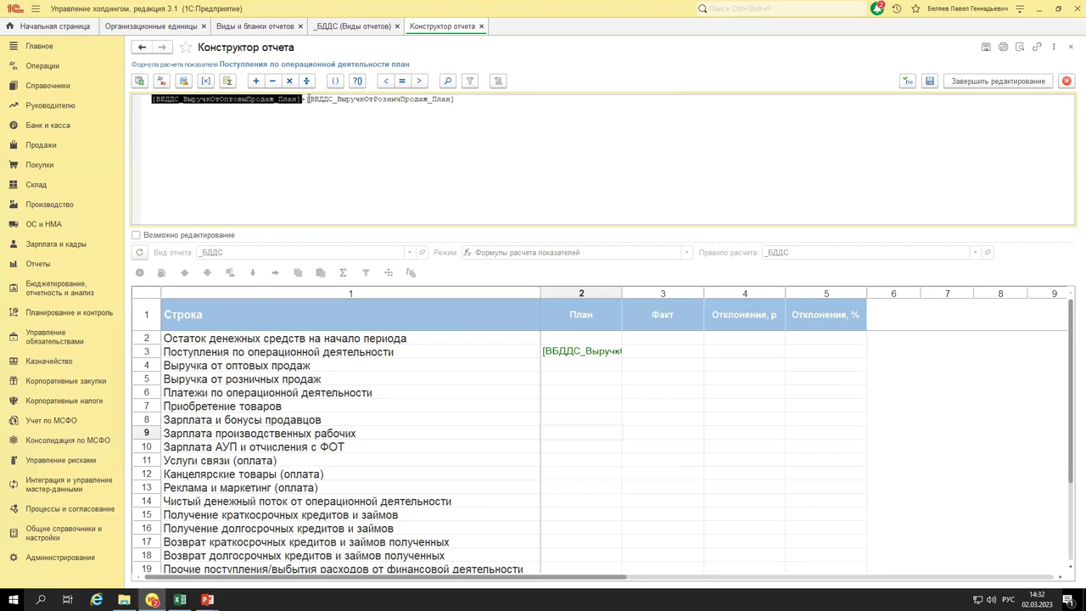
pyautogui.moveTo(306, 99); pyautogui.dragTo(464, 98)
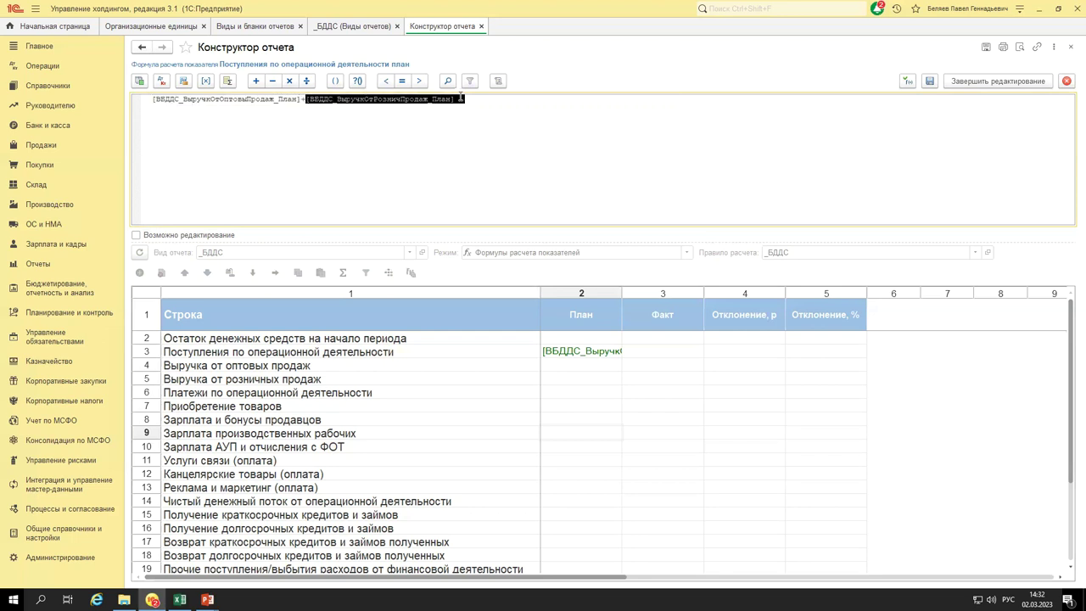
pyautogui.click(185, 83)
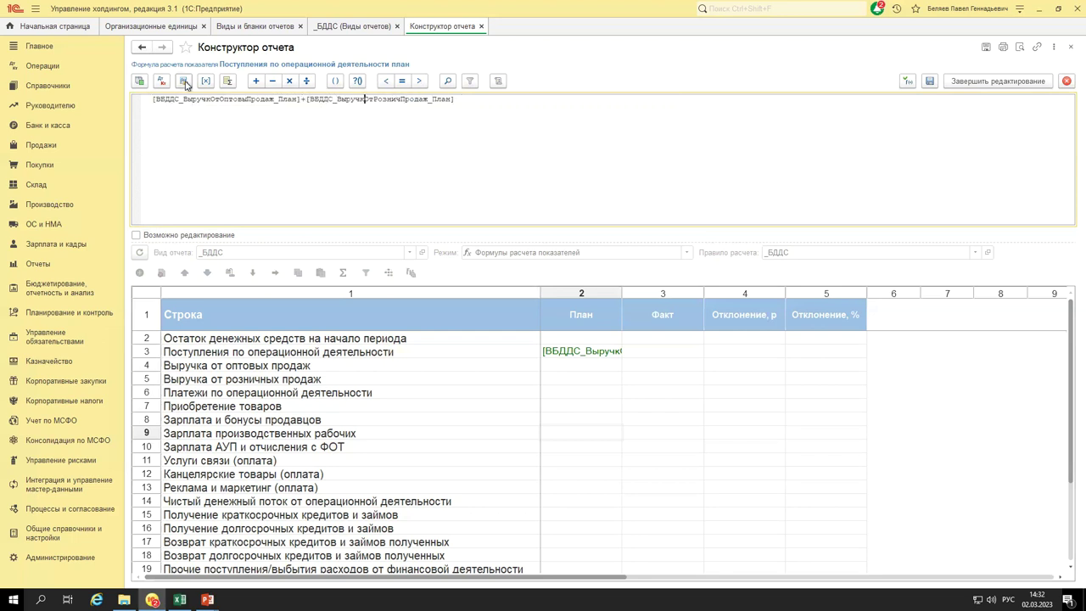
pyautogui.click(185, 83)
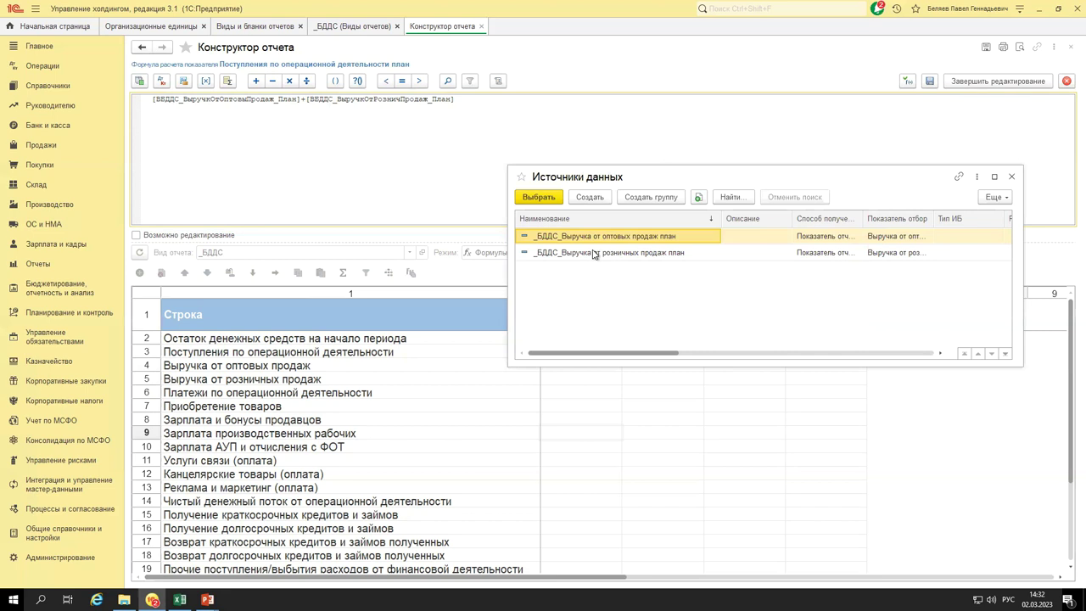
pyautogui.click(594, 255)
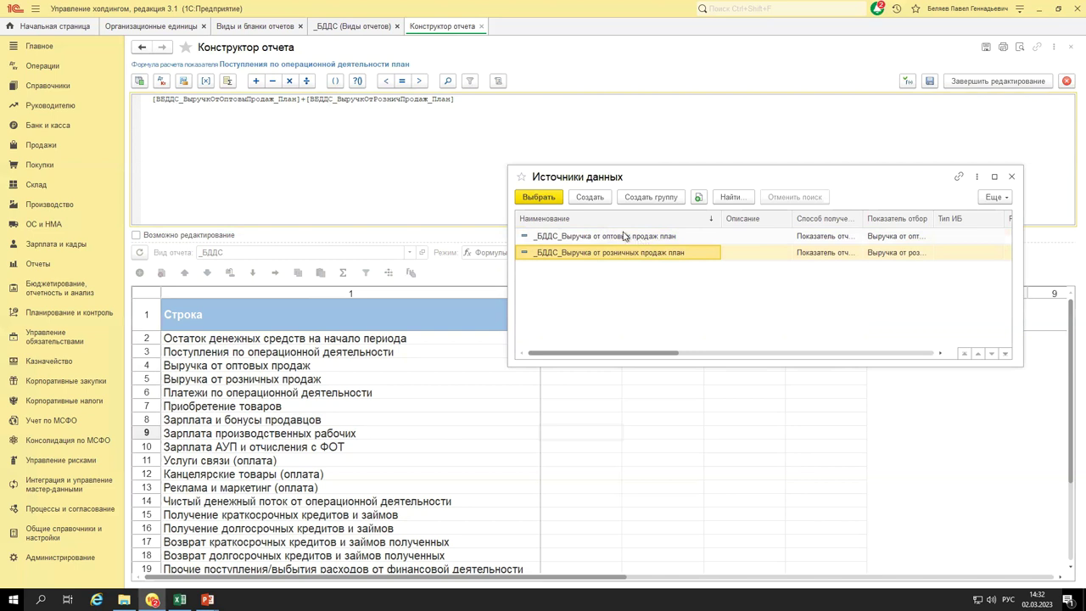
pyautogui.click(582, 204)
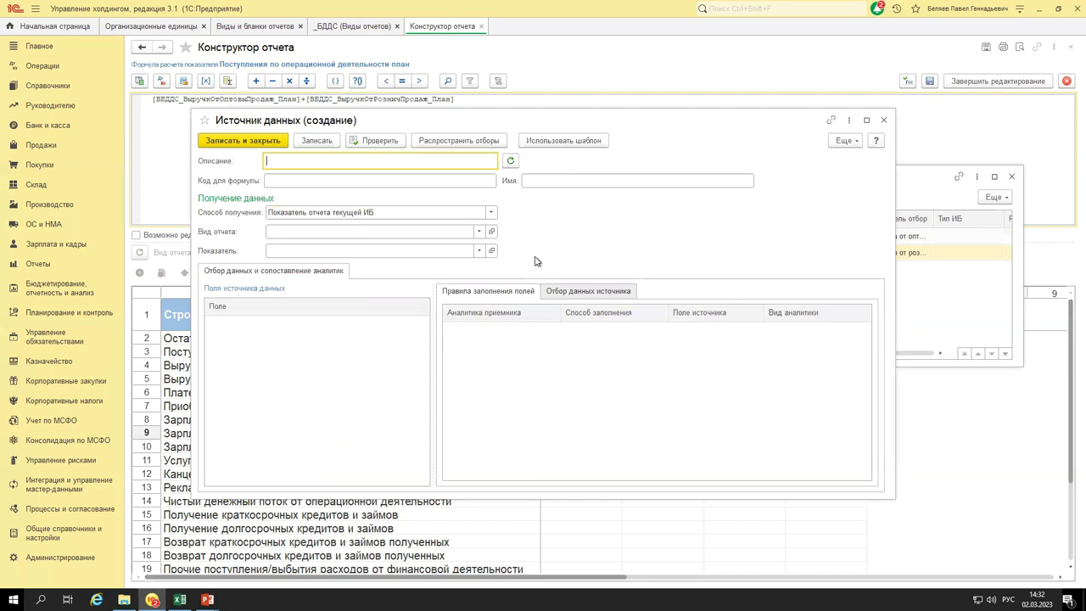
pyautogui.press('Escape')
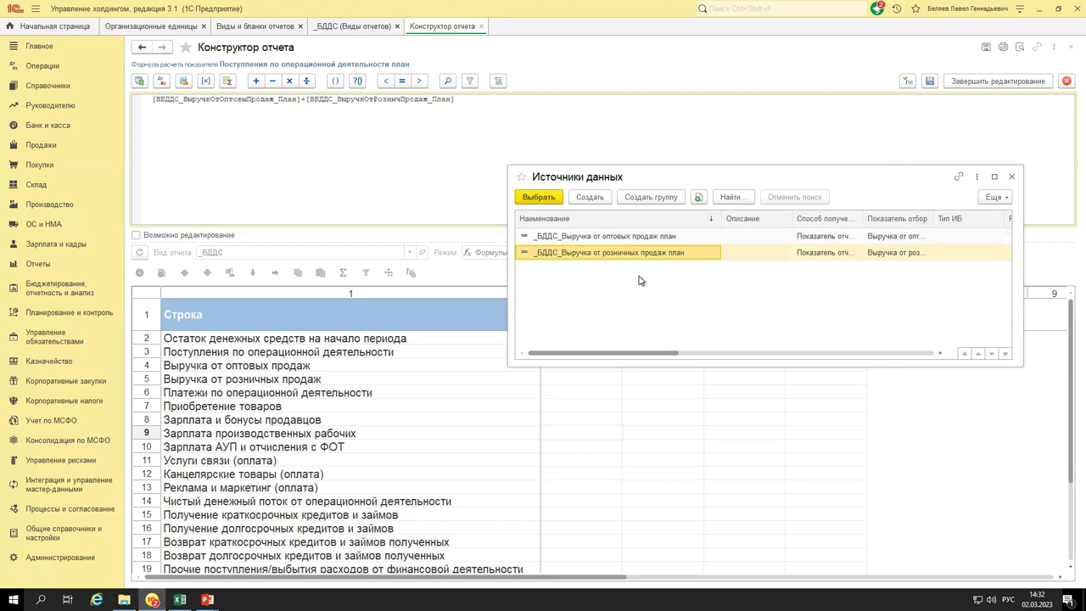
# Review the settings of the data source «_БДДС_Выручка от оптовых продаж план» and return to the source list.
pyautogui.rightClick(612, 239)
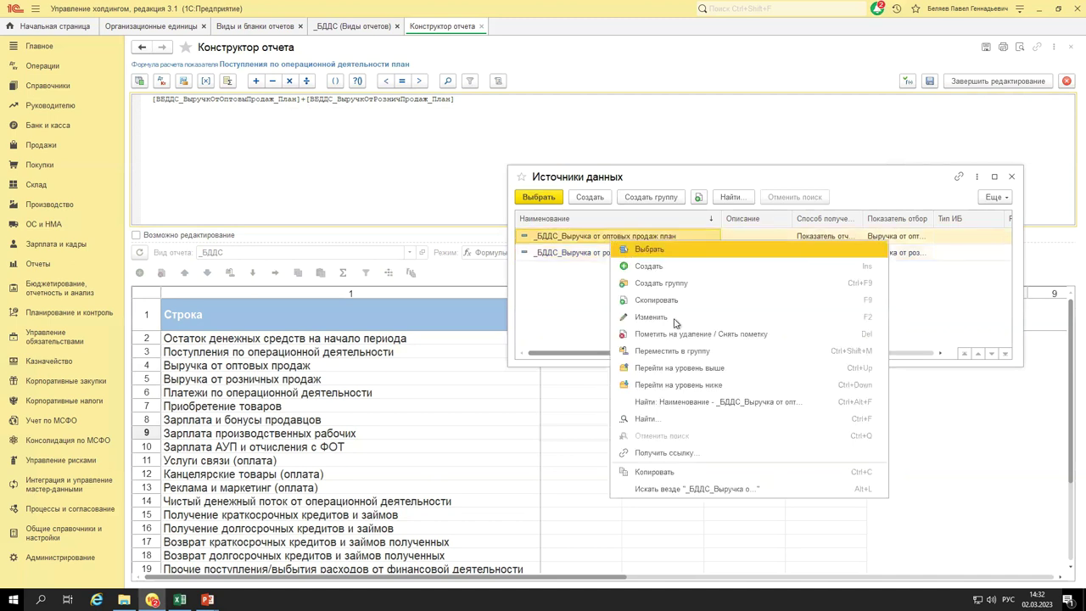
pyautogui.click(673, 318)
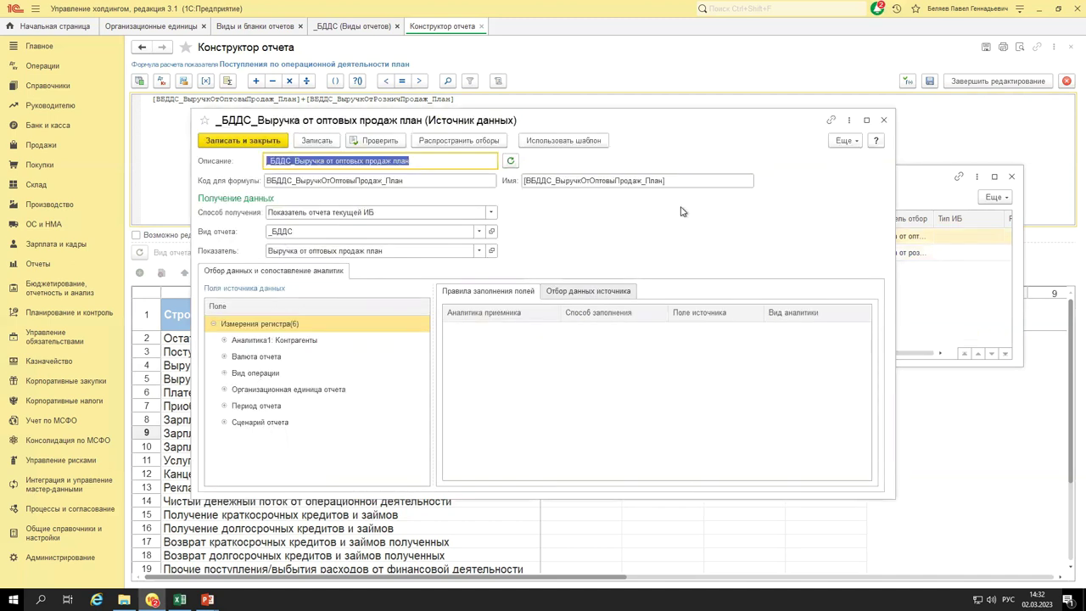
pyautogui.press('Escape')
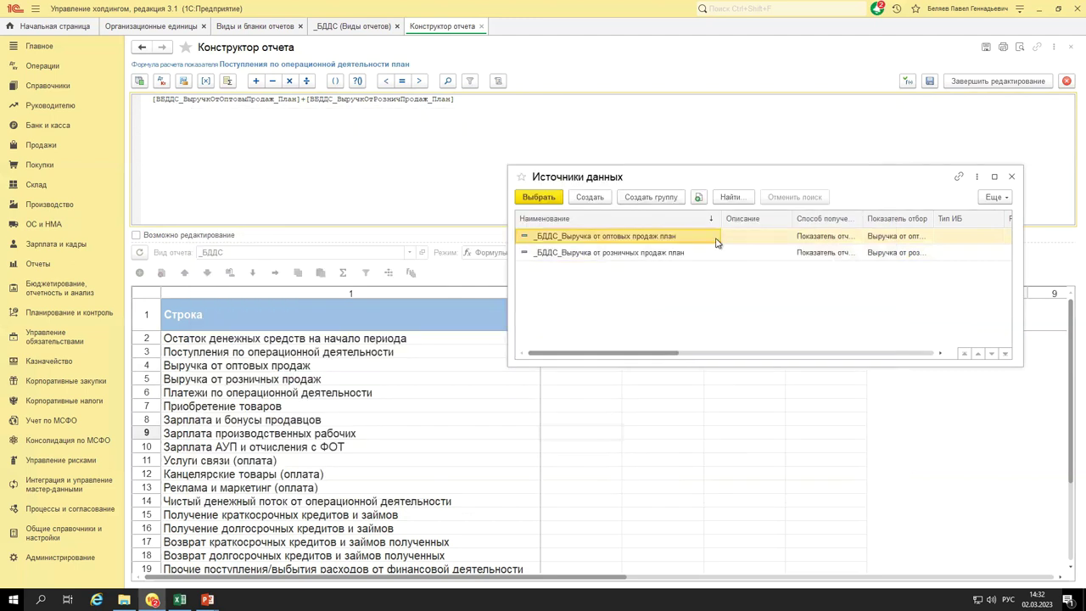
pyautogui.moveTo(732, 180); pyautogui.dragTo(658, 145)
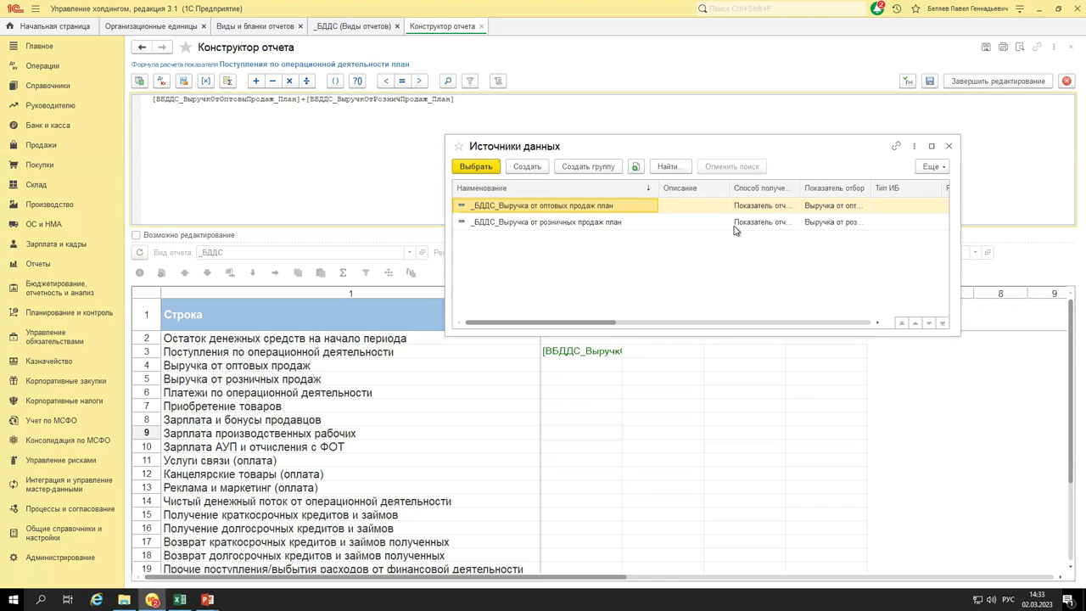
# In the data source «_БДДС_Выручка от оптовых продаж план», set the retrieval method to «Регистр бухгалтерии текущей ИБ» and the register to «Хозрасчетный».
pyautogui.rightClick(548, 206)
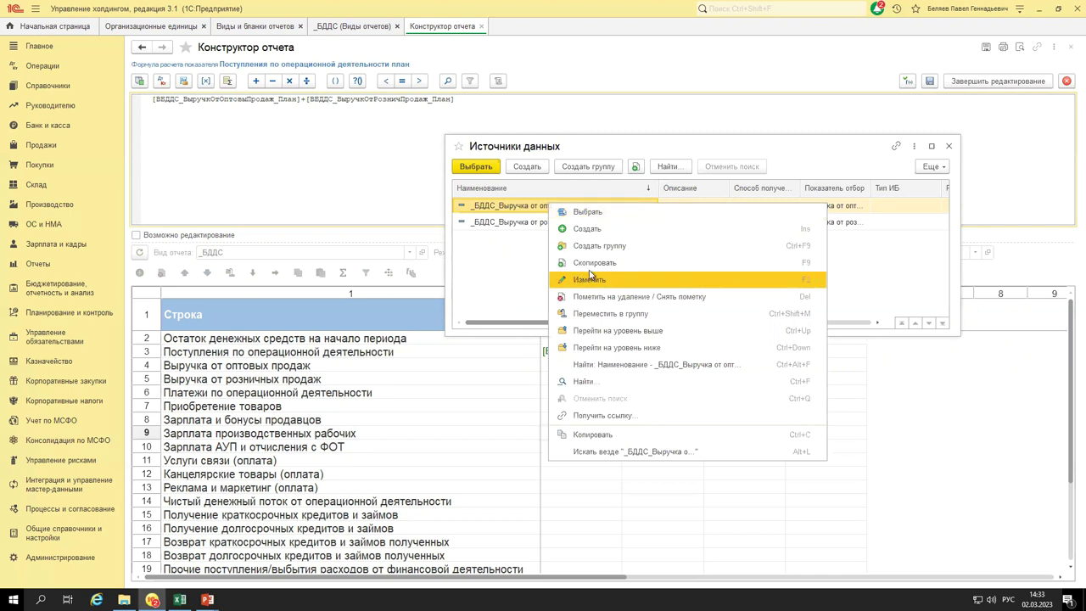
pyautogui.click(588, 279)
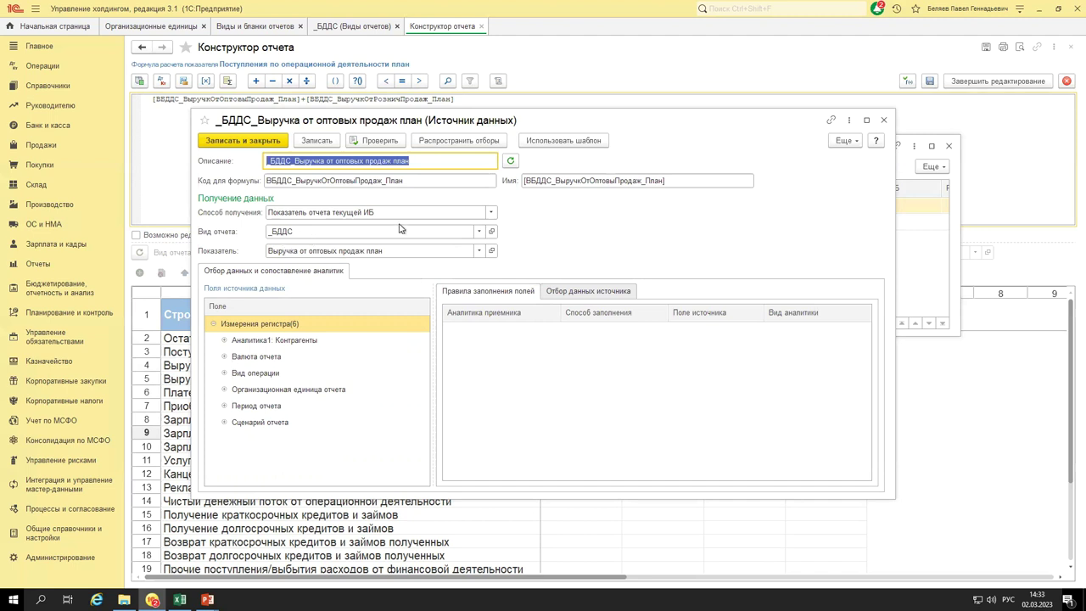
pyautogui.click(490, 214)
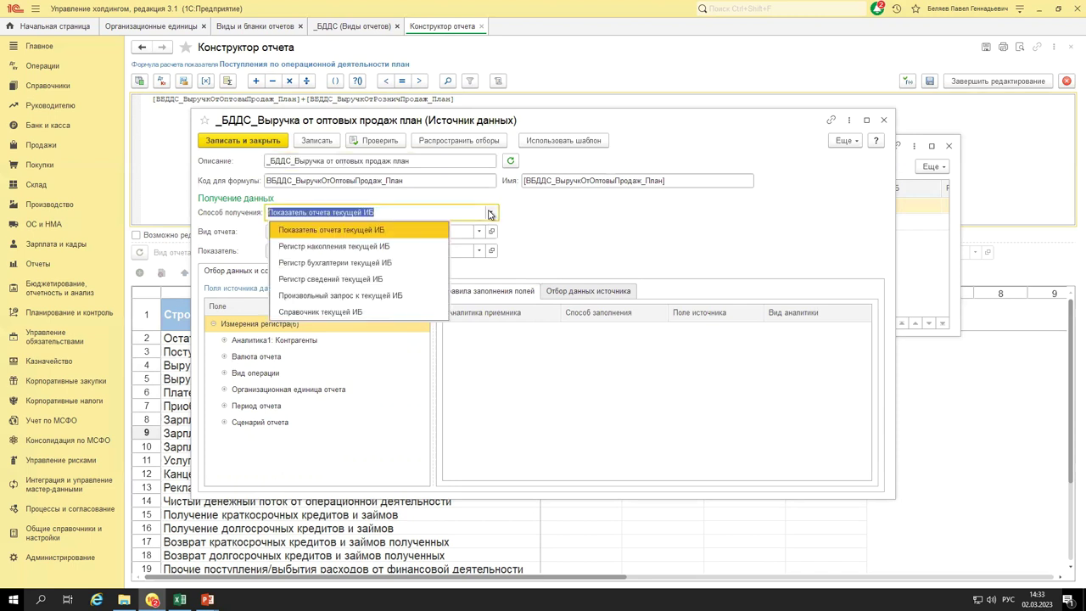
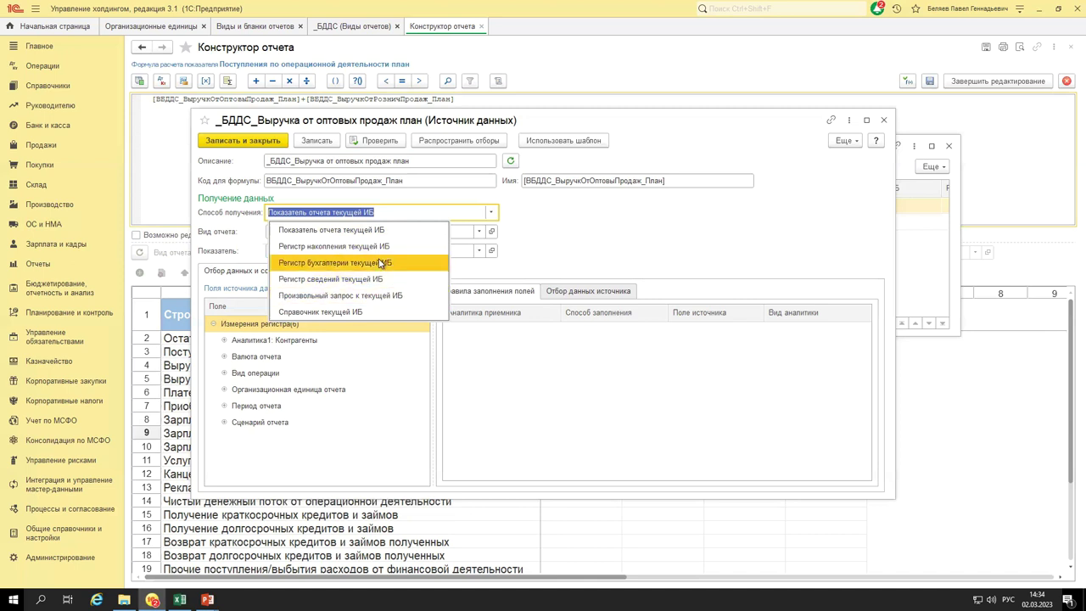
pyautogui.click(322, 264)
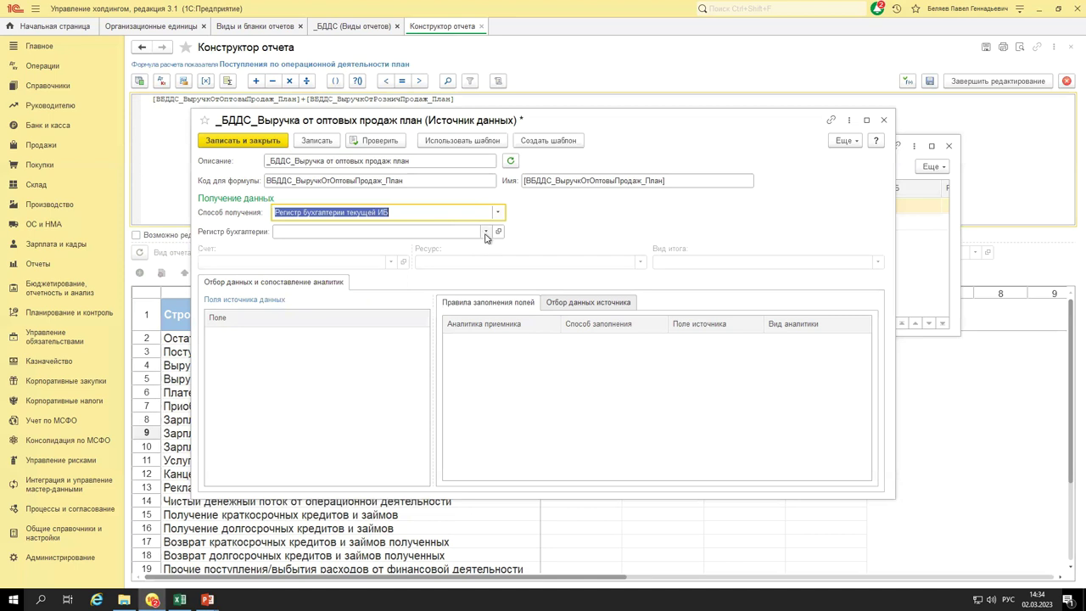
pyautogui.click(337, 231)
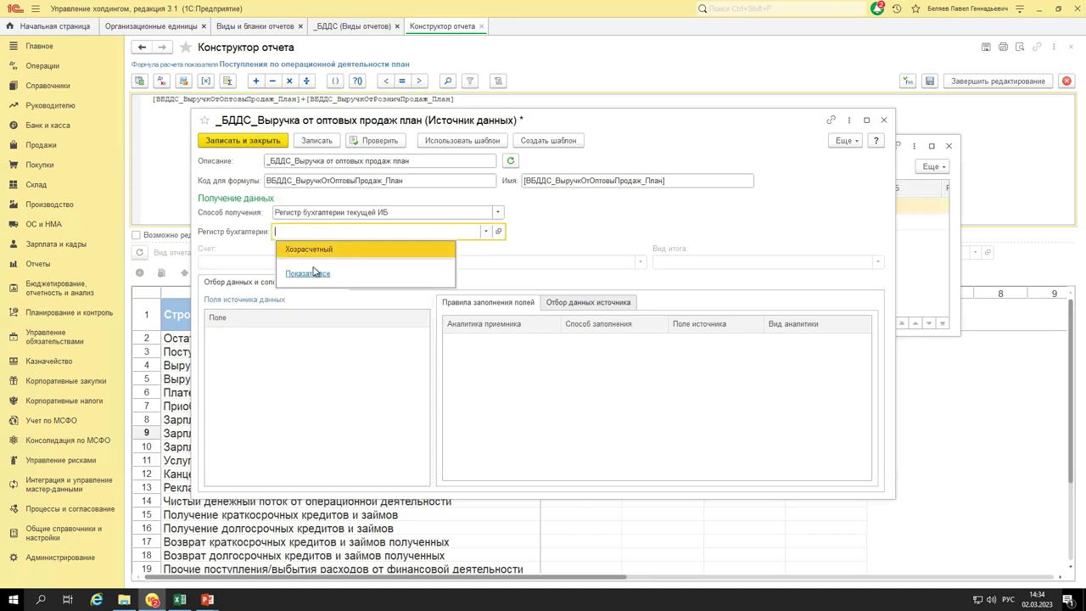
pyautogui.click(307, 273)
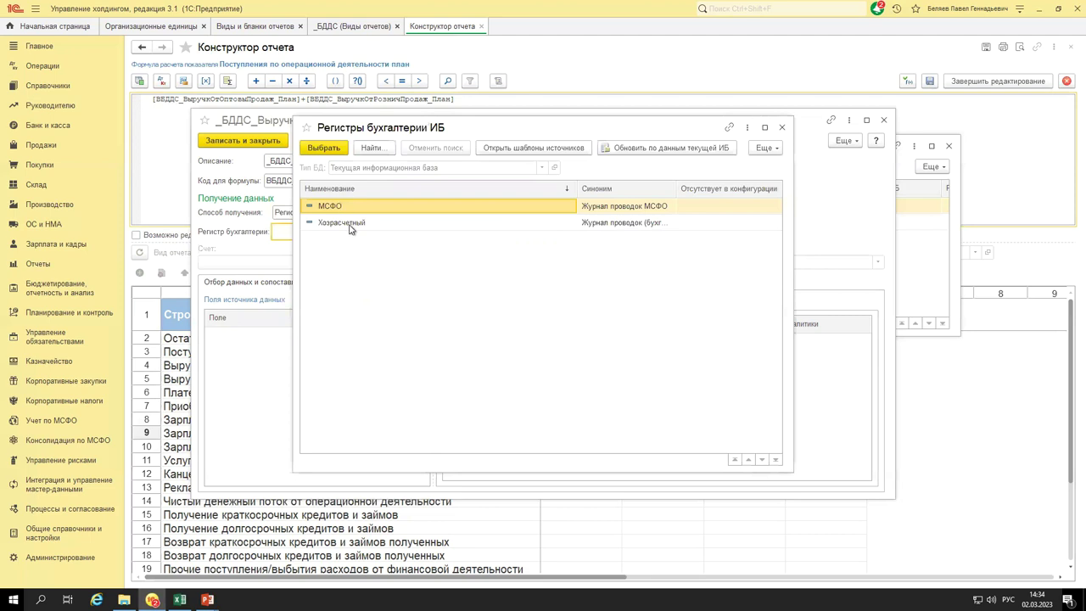
pyautogui.click(350, 224)
pyautogui.doubleClick(350, 226)
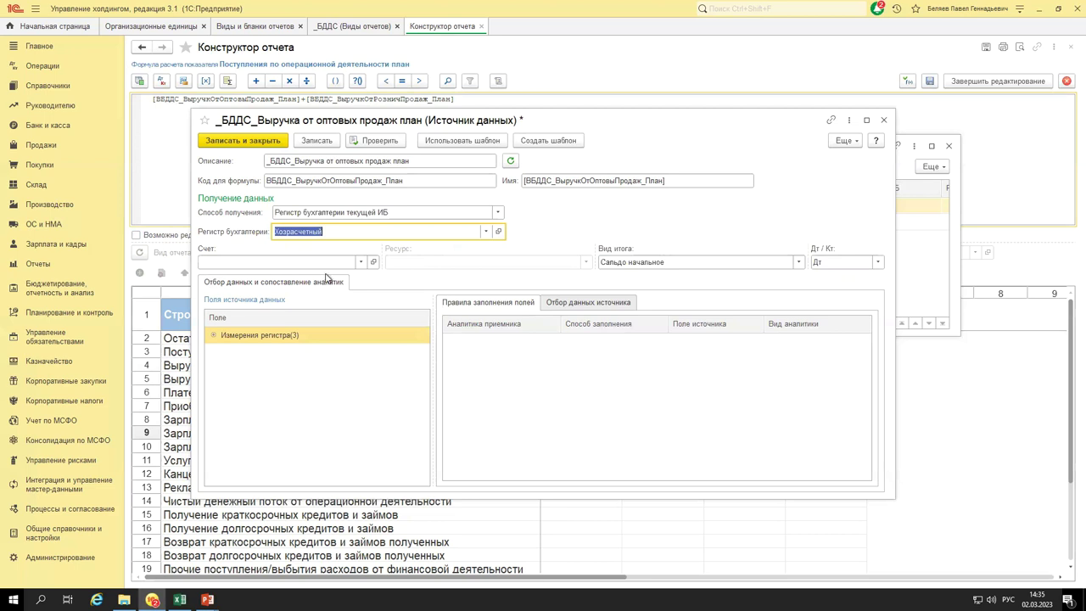
# Set the source's account to 51 and review the available total types.
pyautogui.click(359, 262)
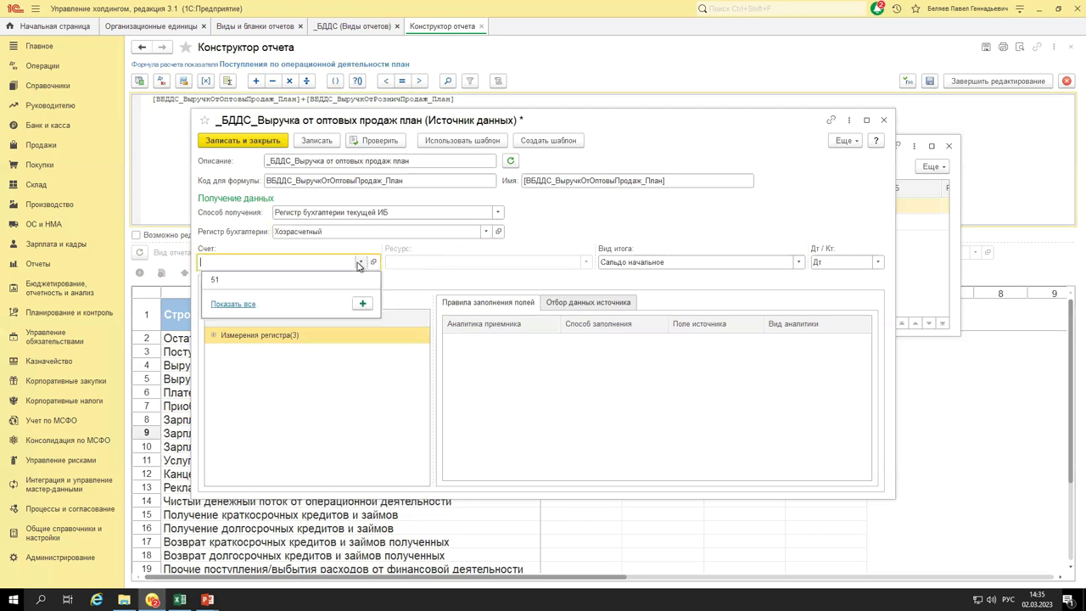
pyautogui.press('Down')
pyautogui.press('Return')
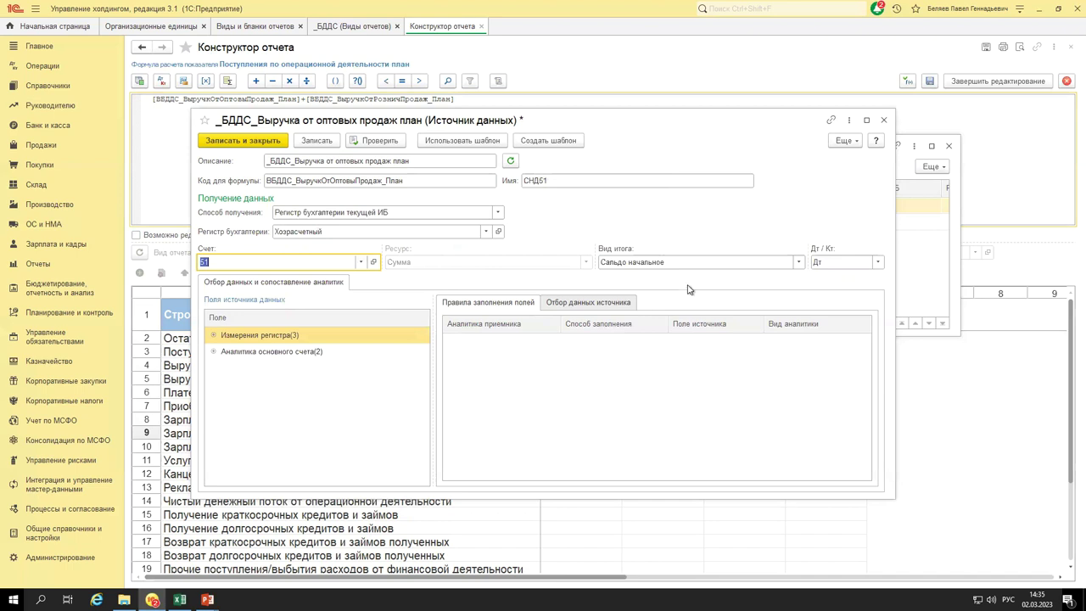
pyautogui.click(612, 261)
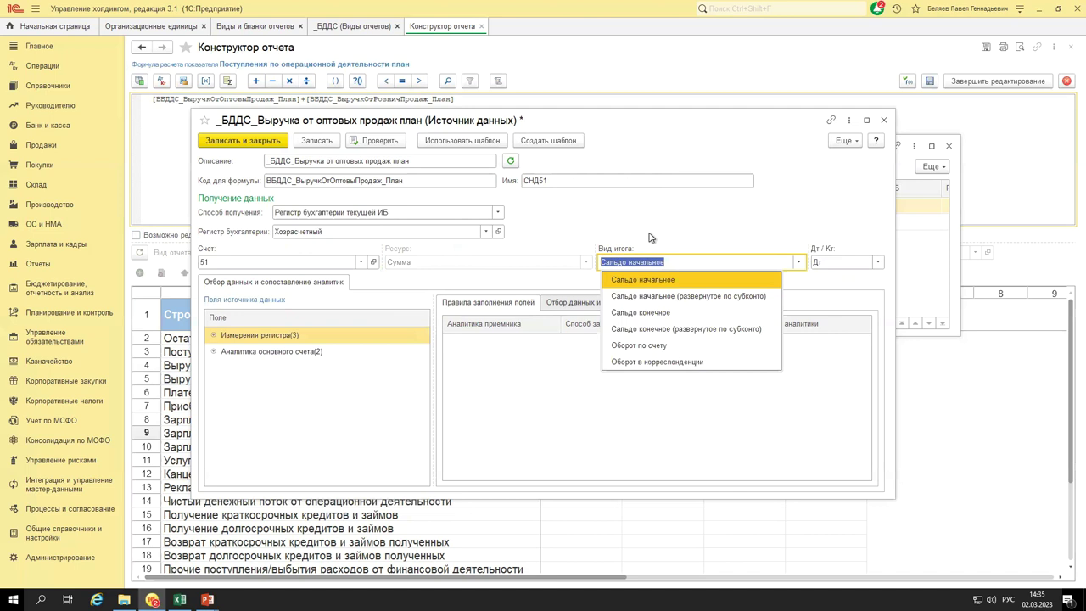
pyautogui.click(763, 254)
# Switch the source's balance side to Кт and back to Дт, and view the source data filter.
pyautogui.click(828, 267)
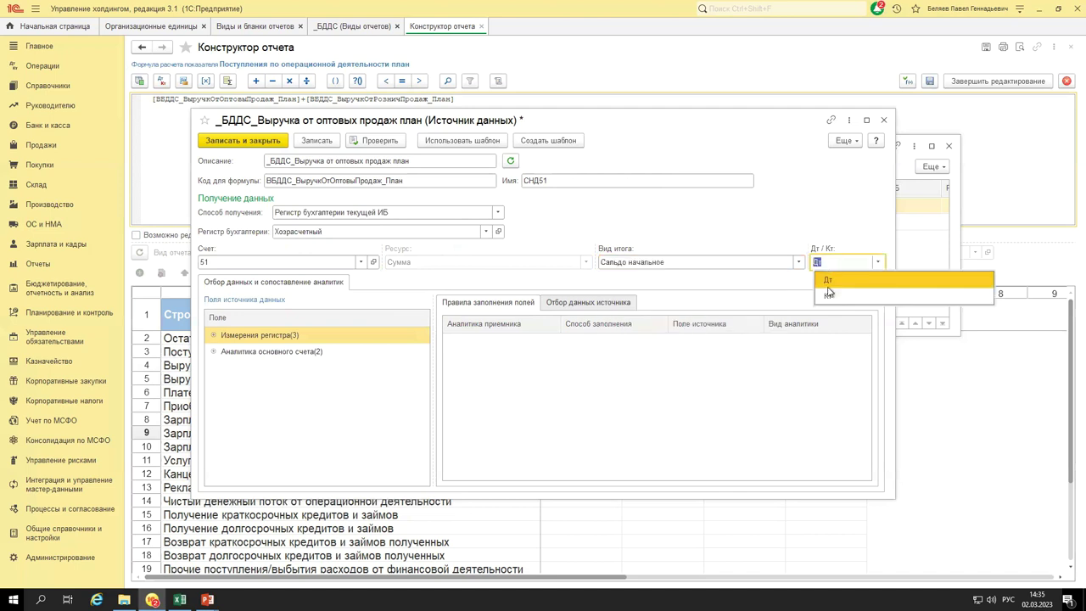
pyautogui.click(829, 294)
pyautogui.click(874, 268)
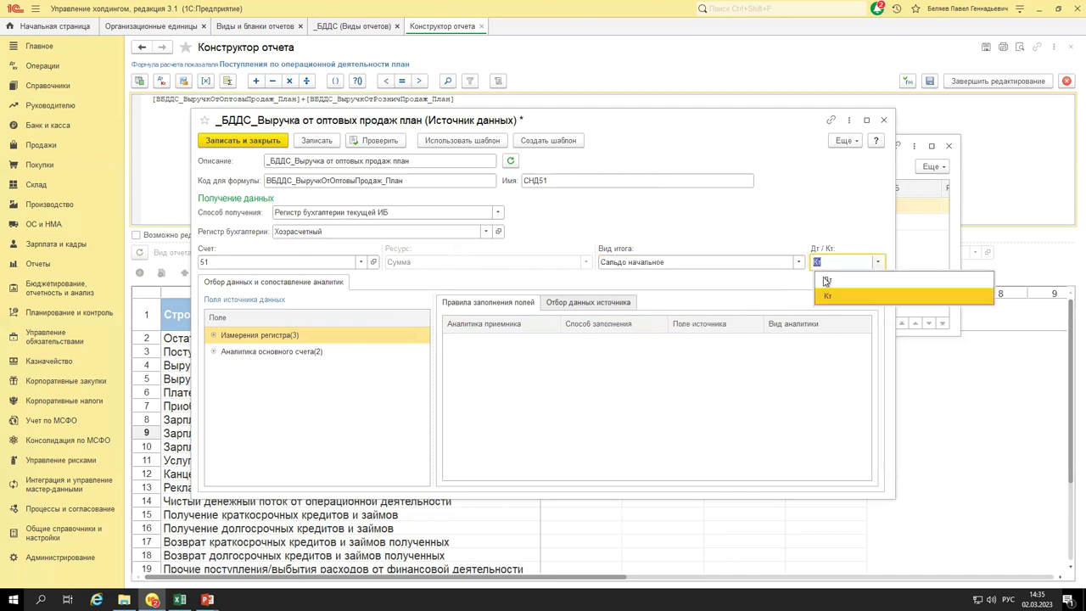
pyautogui.click(775, 289)
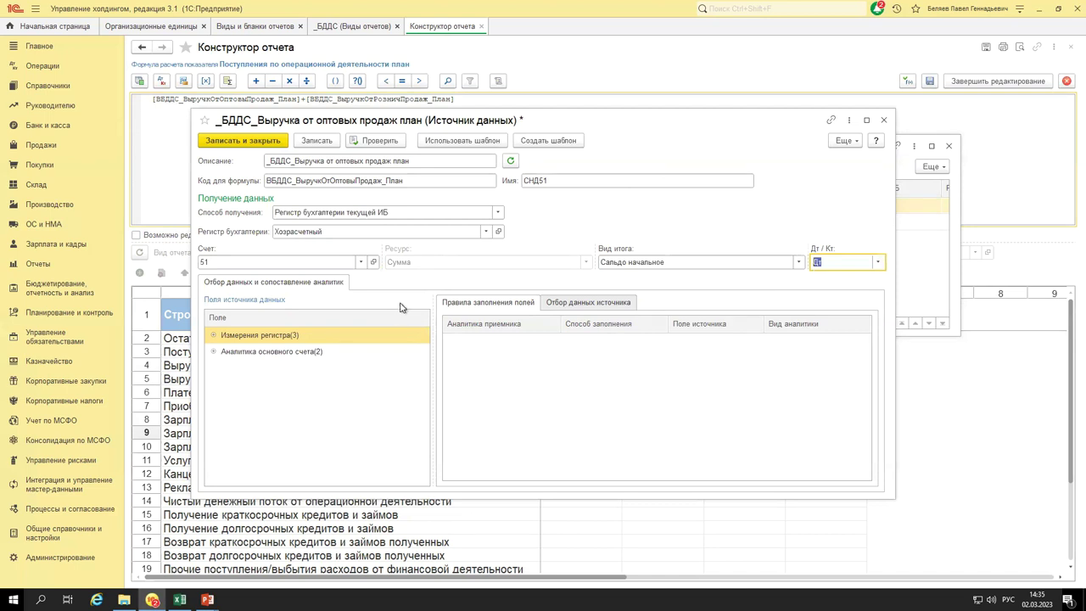
pyautogui.click(586, 302)
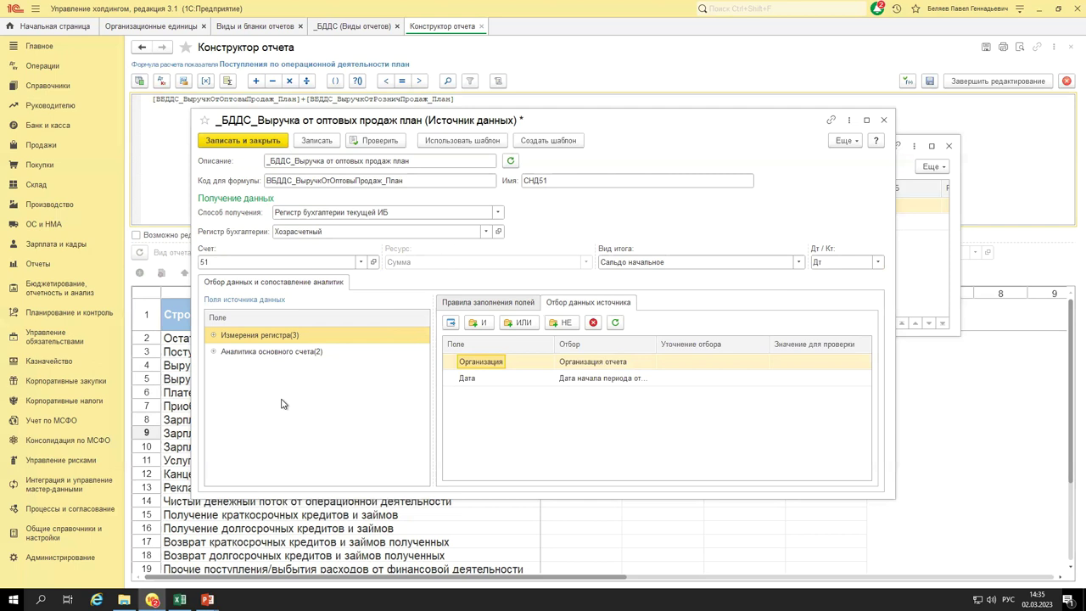
# Set the source's retrieval method to «Регистр накопления текущей ИБ» and browse the full list of accumulation registers.
pyautogui.click(497, 214)
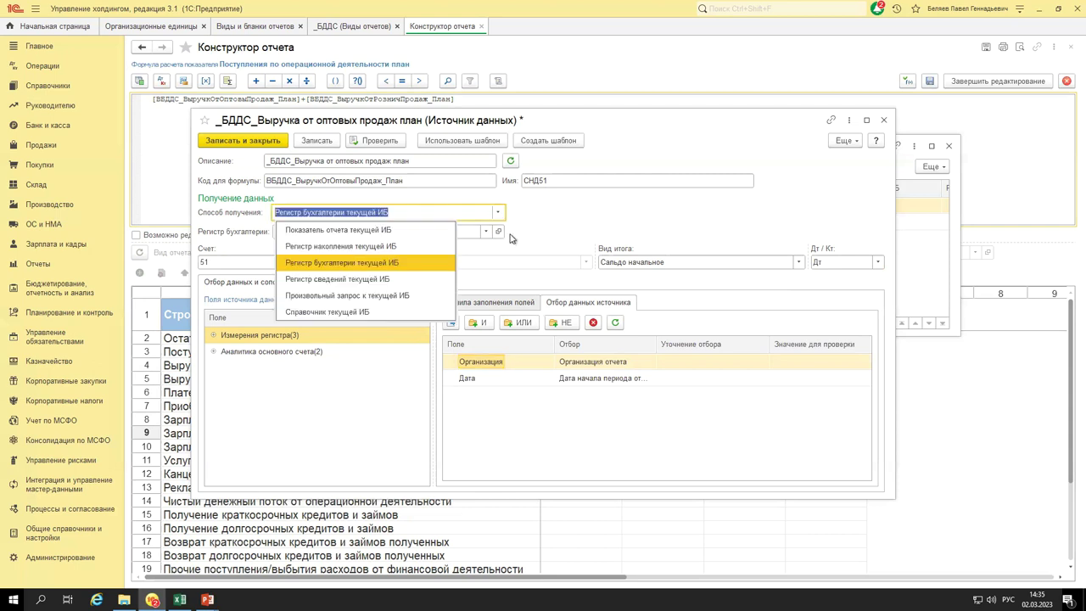
pyautogui.click(403, 247)
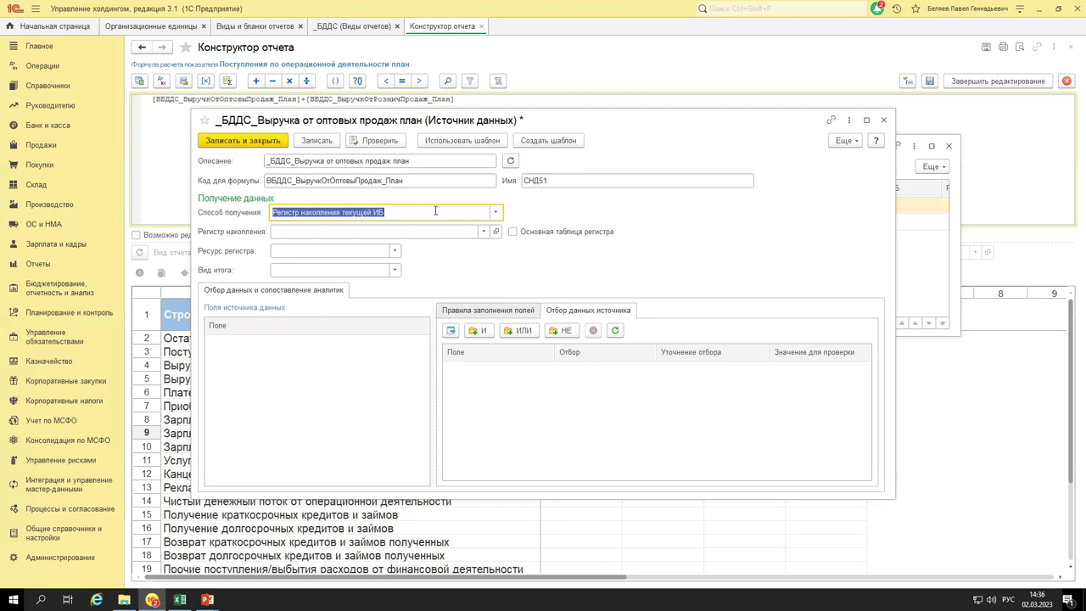
pyautogui.click(442, 236)
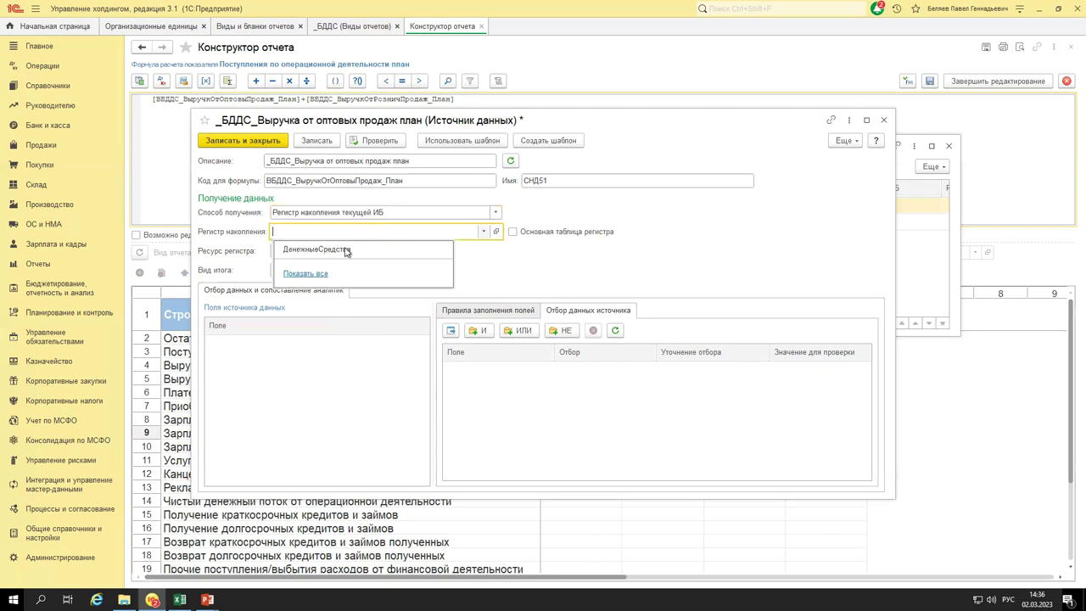
pyautogui.click(307, 273)
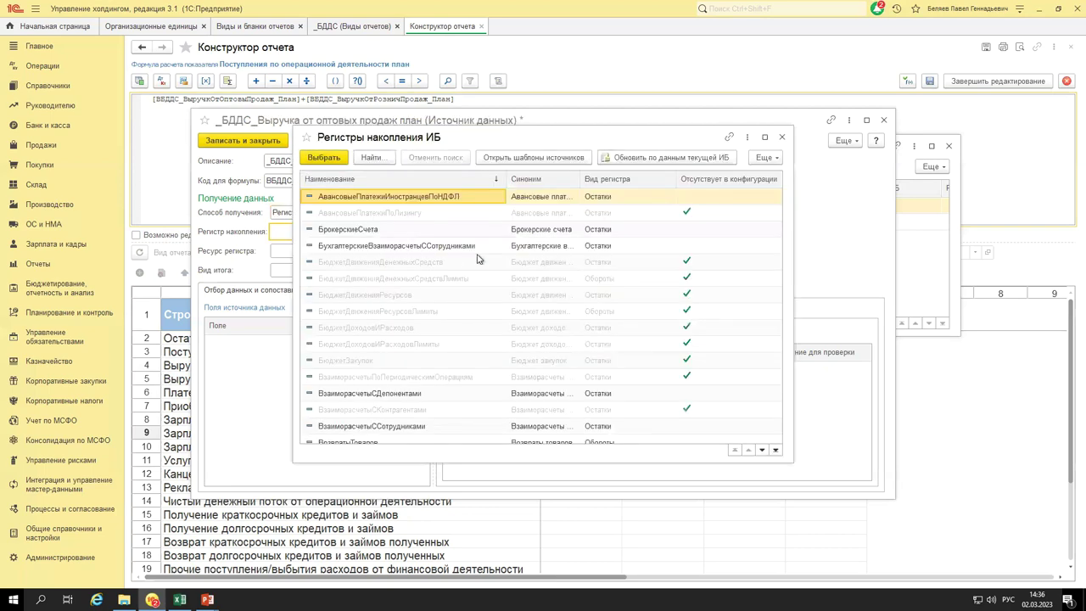
pyautogui.scroll(-10, 507, 292)
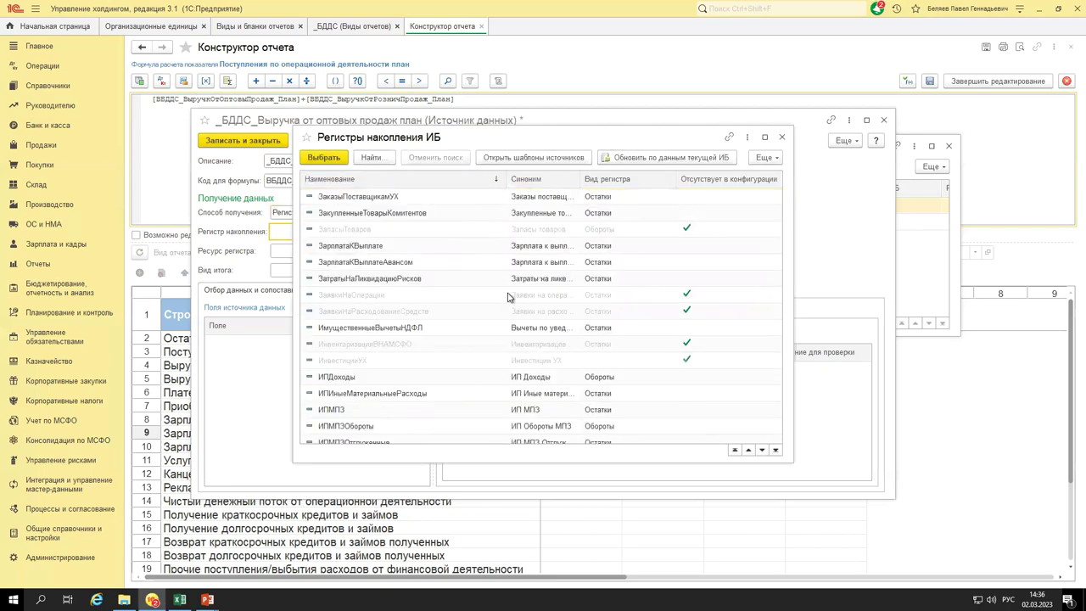
pyautogui.scroll(-6, 507, 296)
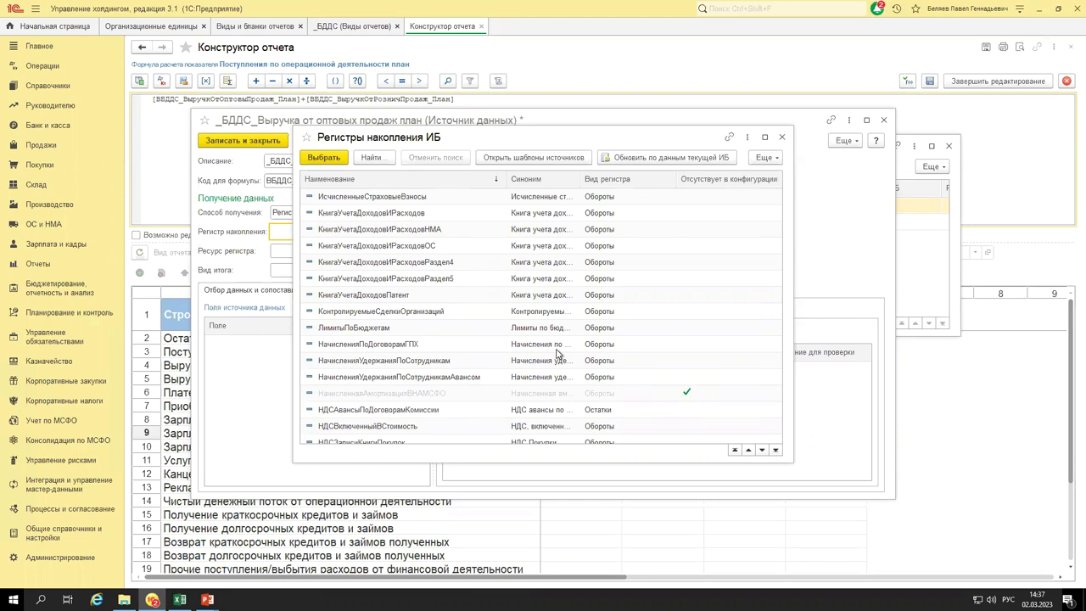
pyautogui.press('Escape')
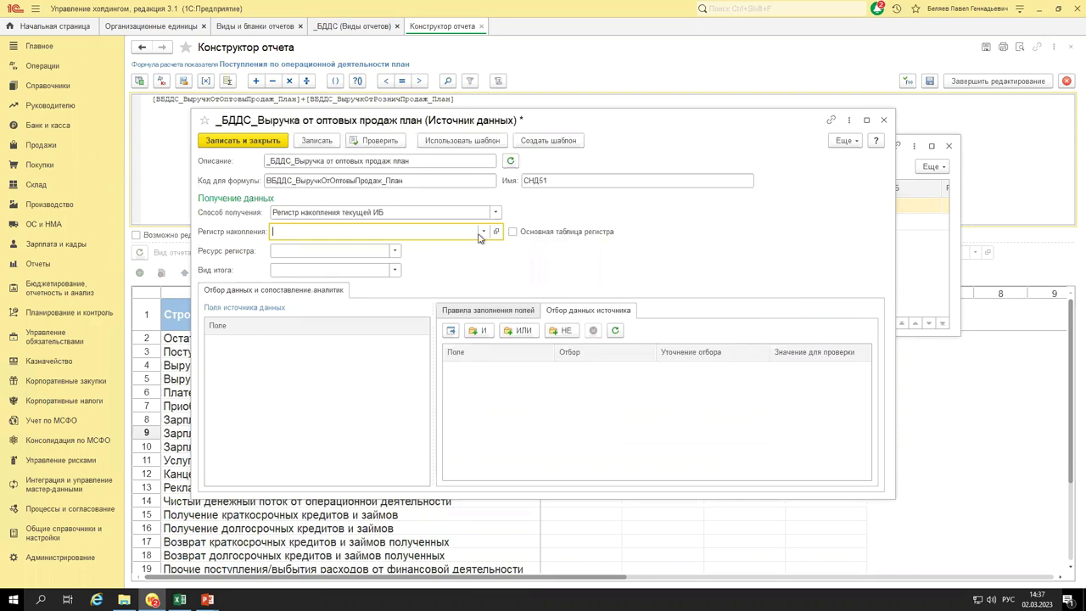
# Set the accumulation register to «ДенежныеСредства» and review its available resources and total types.
pyautogui.hotkey('alt', 'Down')
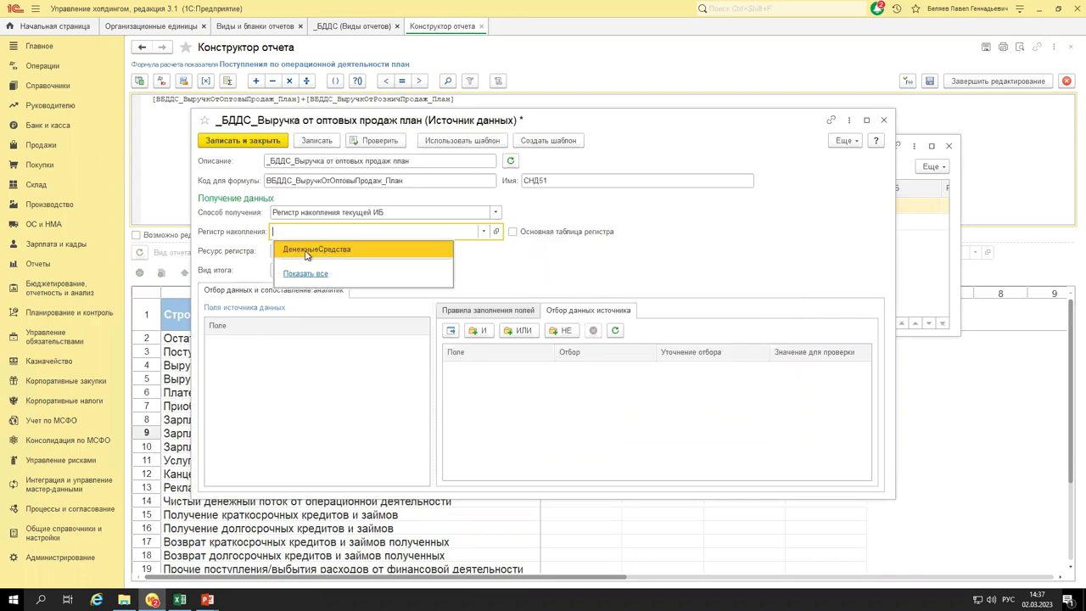
pyautogui.click(346, 254)
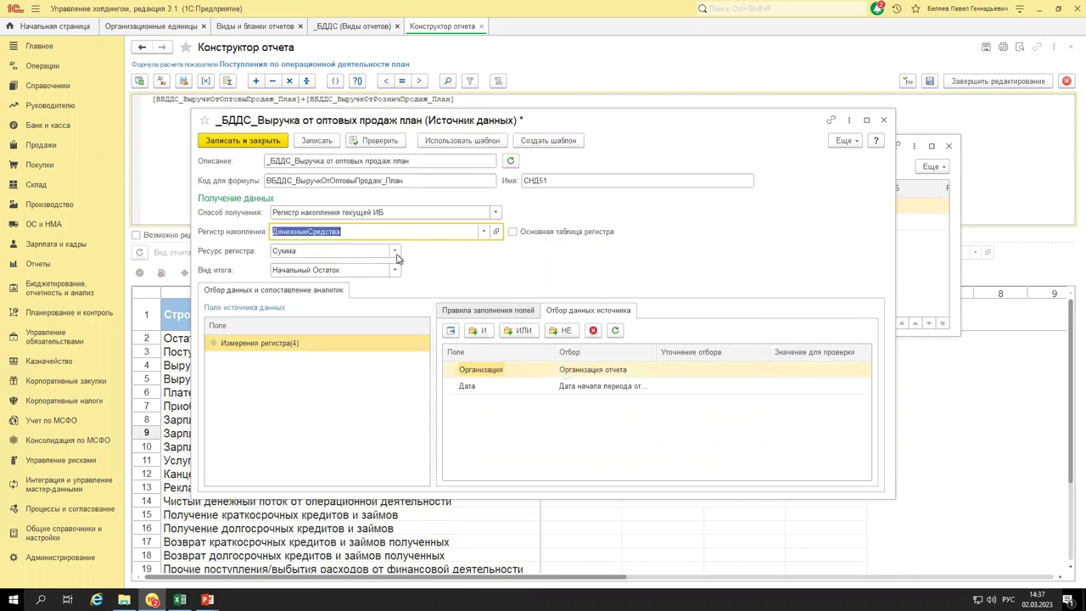
pyautogui.click(394, 254)
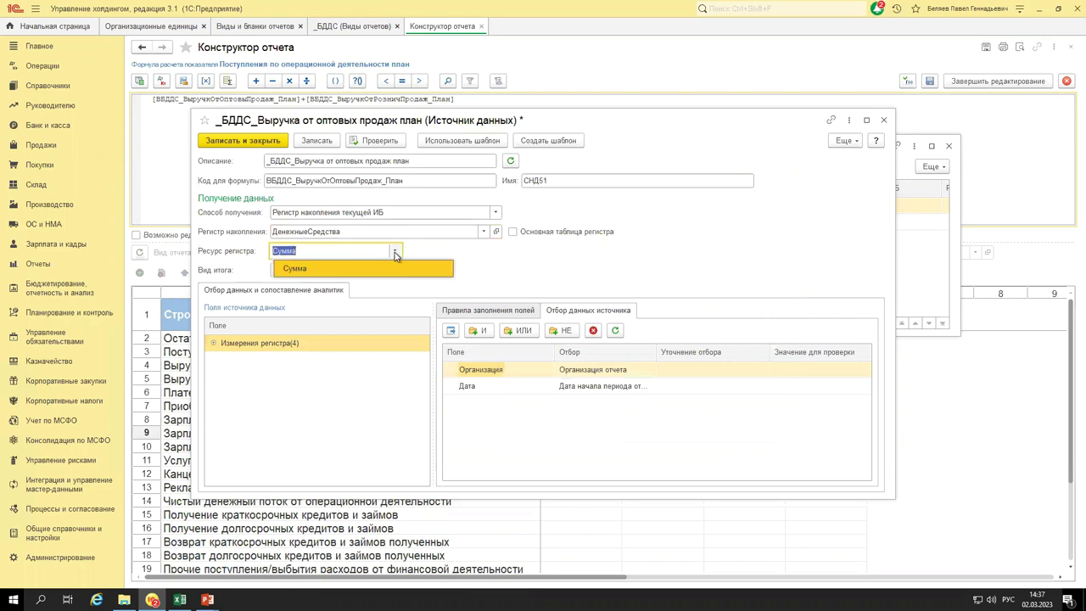
pyautogui.click(394, 254)
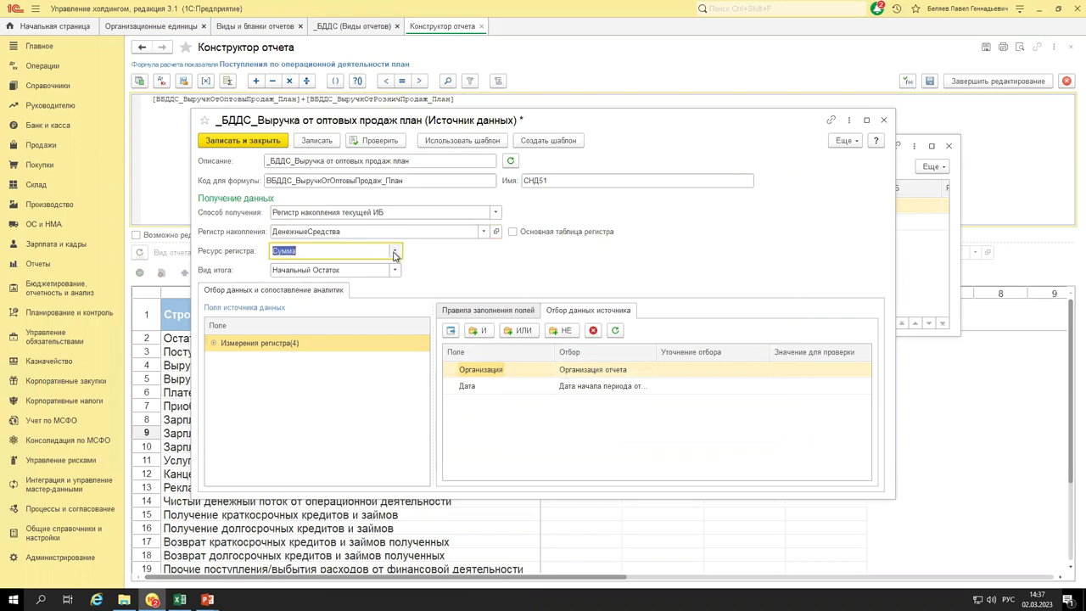
pyautogui.click(395, 270)
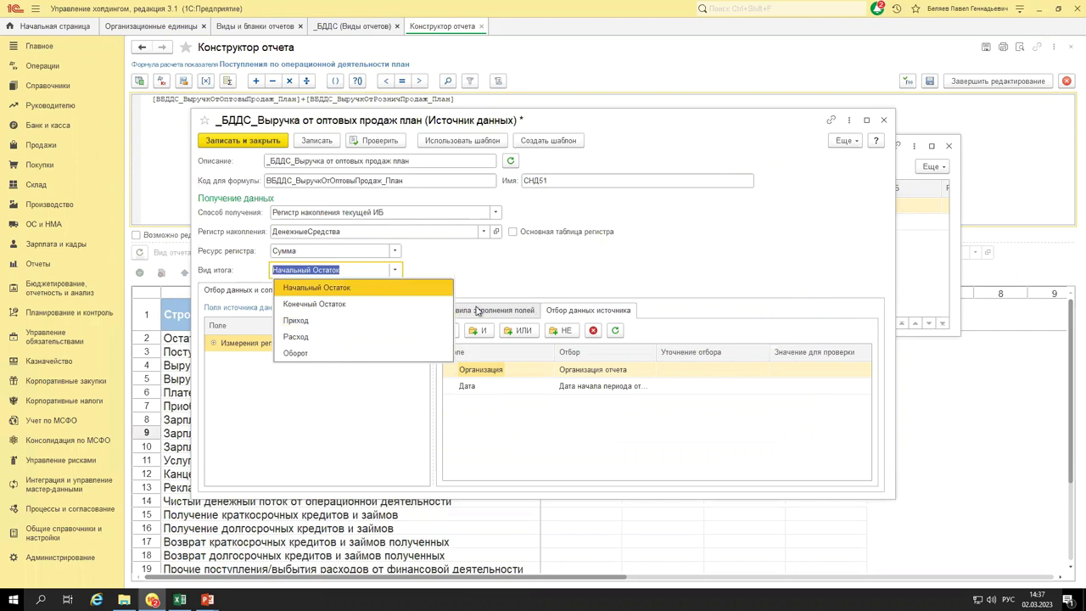
pyautogui.click(574, 312)
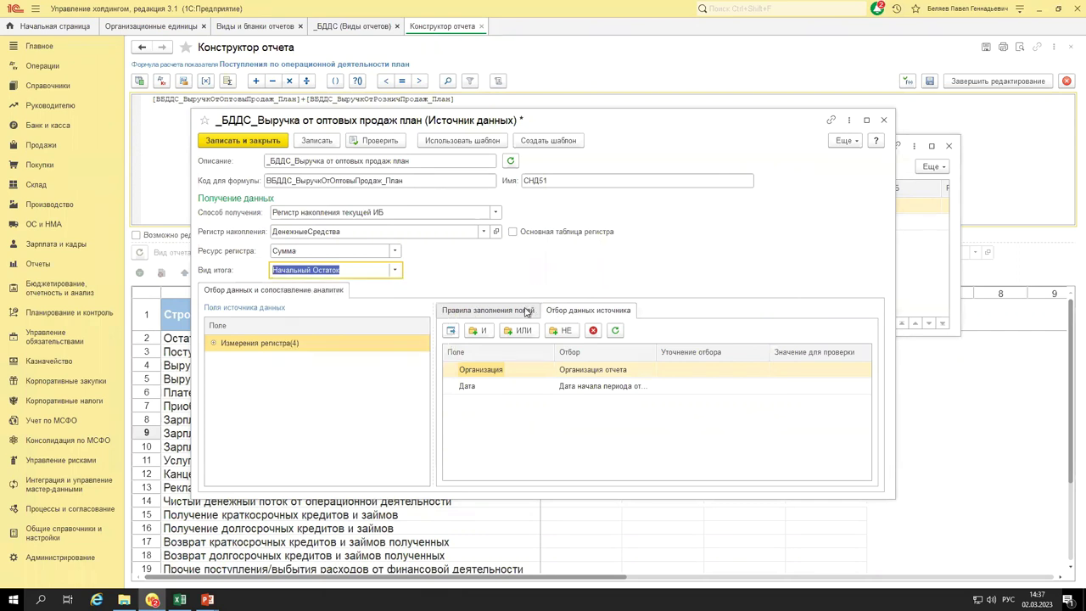
pyautogui.click(619, 321)
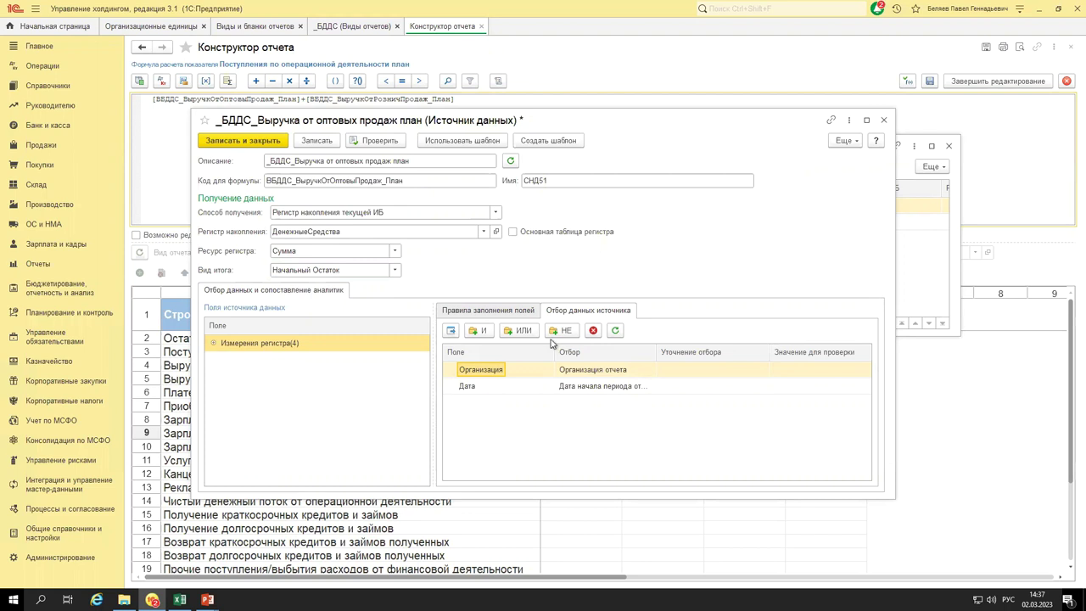
# Switch the source's retrieval method to «Регистр сведений текущей ИБ».
pyautogui.click(482, 232)
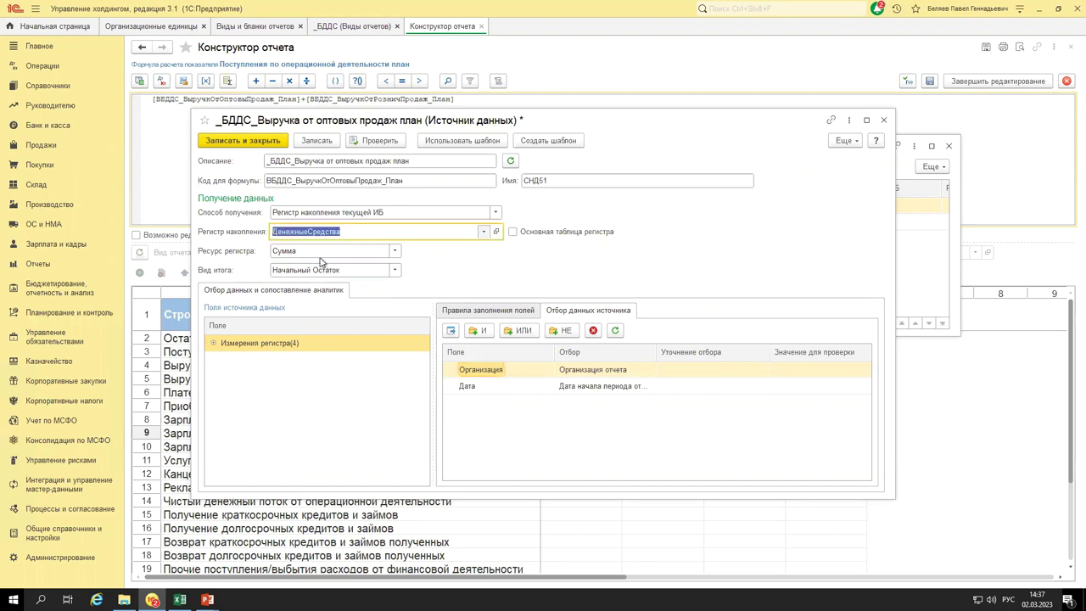
pyautogui.click(311, 274)
pyautogui.press('Escape')
pyautogui.click(480, 214)
pyautogui.click(346, 280)
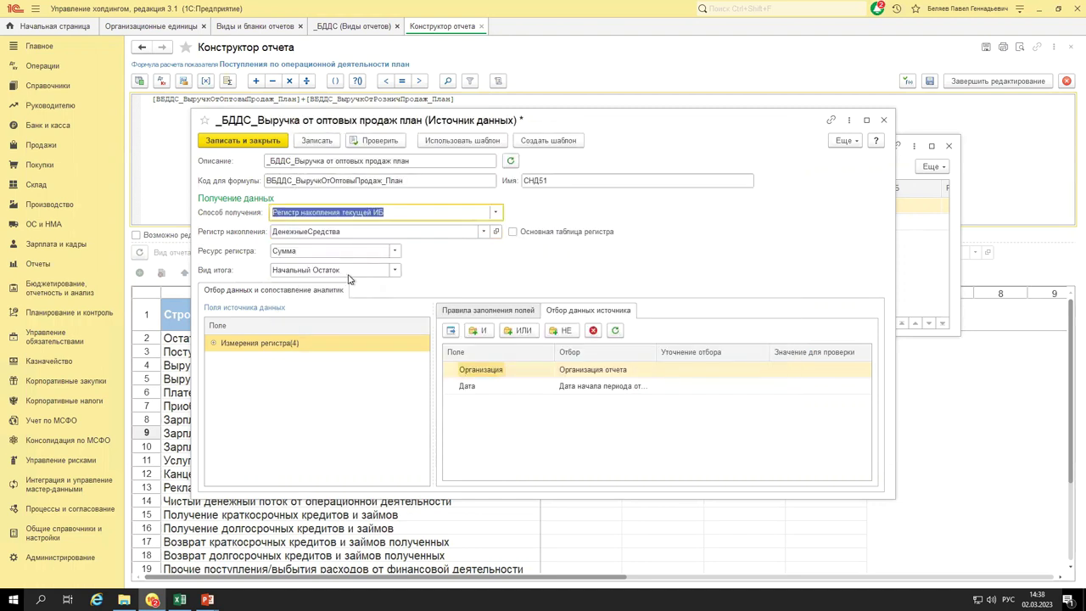
# Browse the full list of information registers available for the source and close it without choosing one.
pyautogui.click(478, 232)
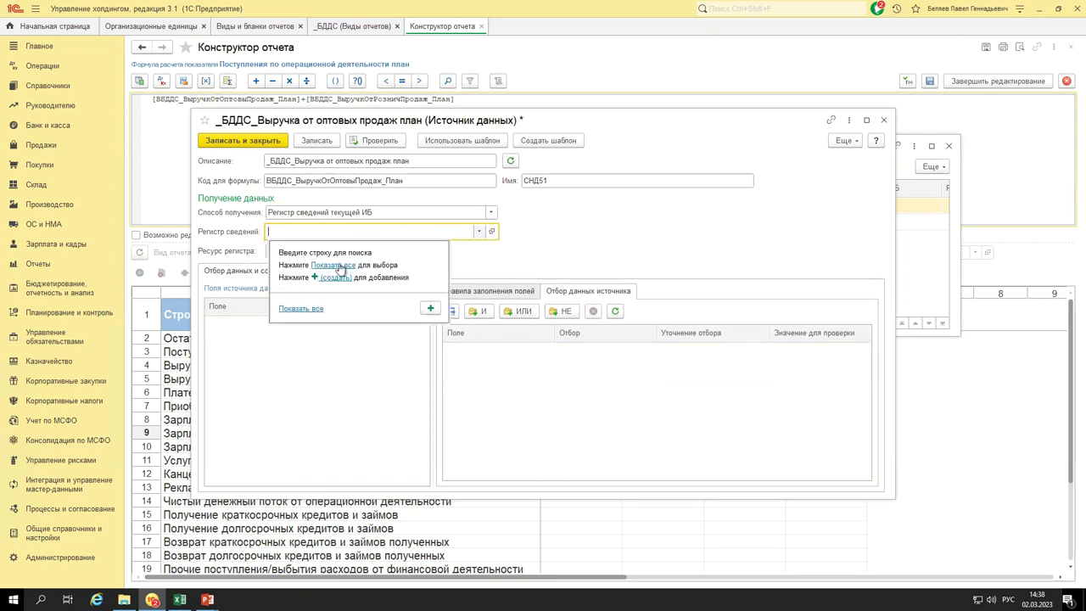
pyautogui.press('Escape')
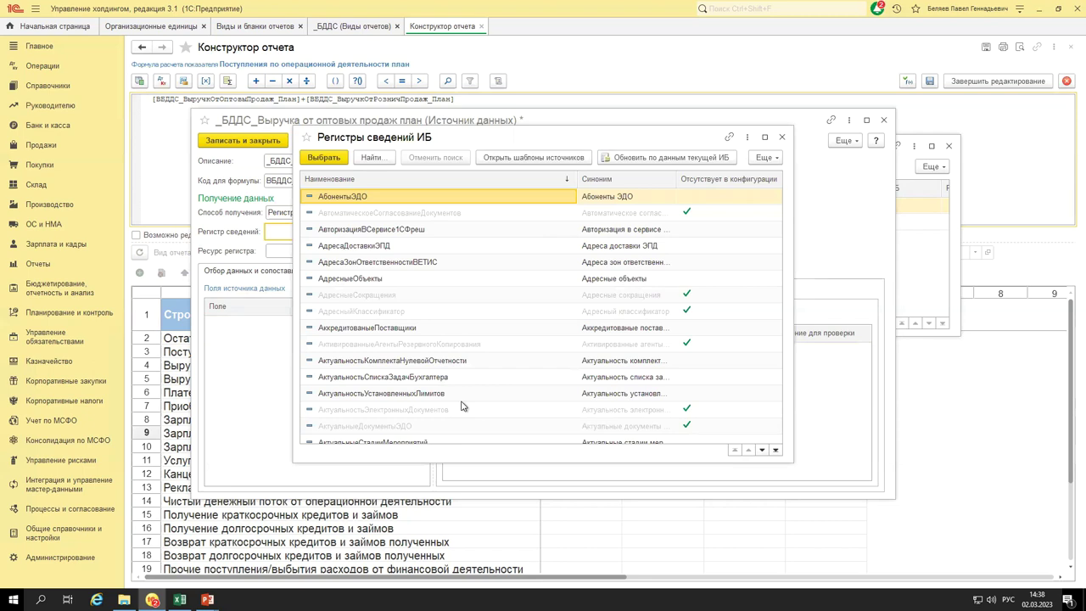
pyautogui.scroll(-10, 463, 406)
pyautogui.scroll(-10, 463, 405)
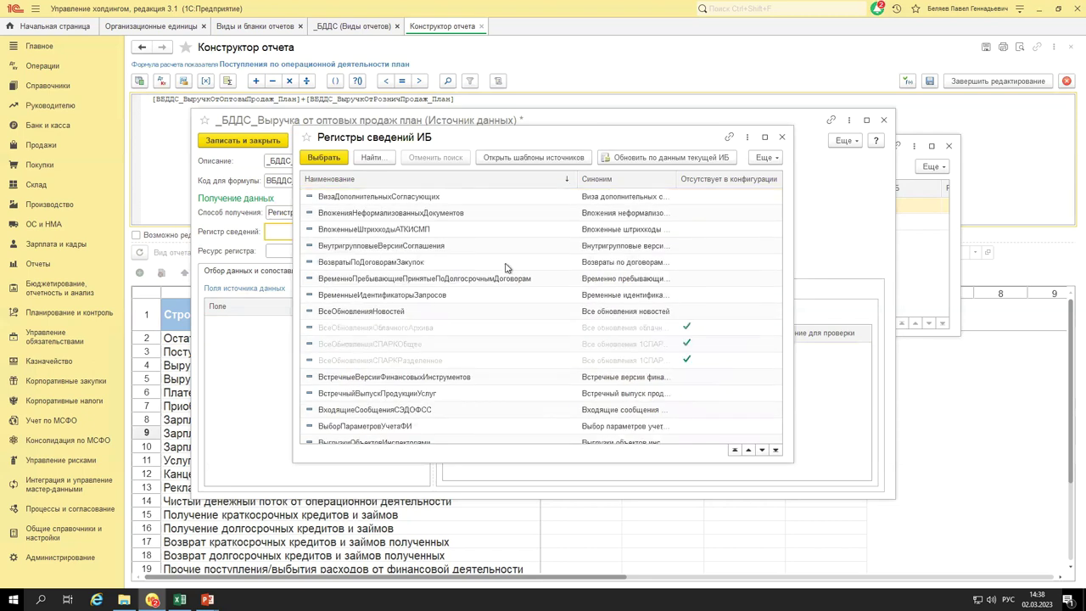
pyautogui.click(507, 264)
pyautogui.scroll(-3, 514, 346)
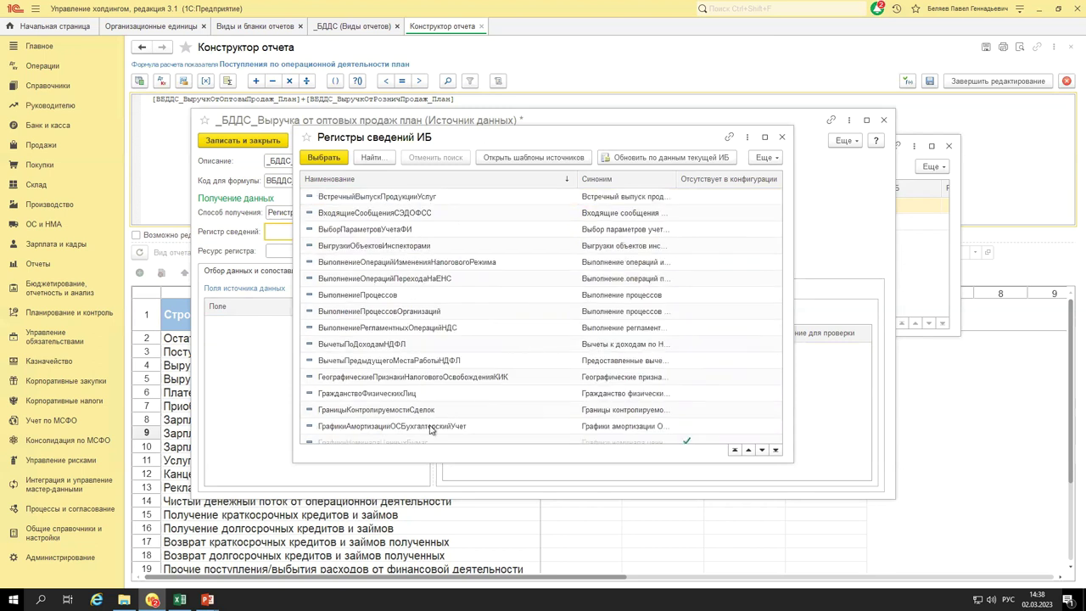
pyautogui.click(431, 427)
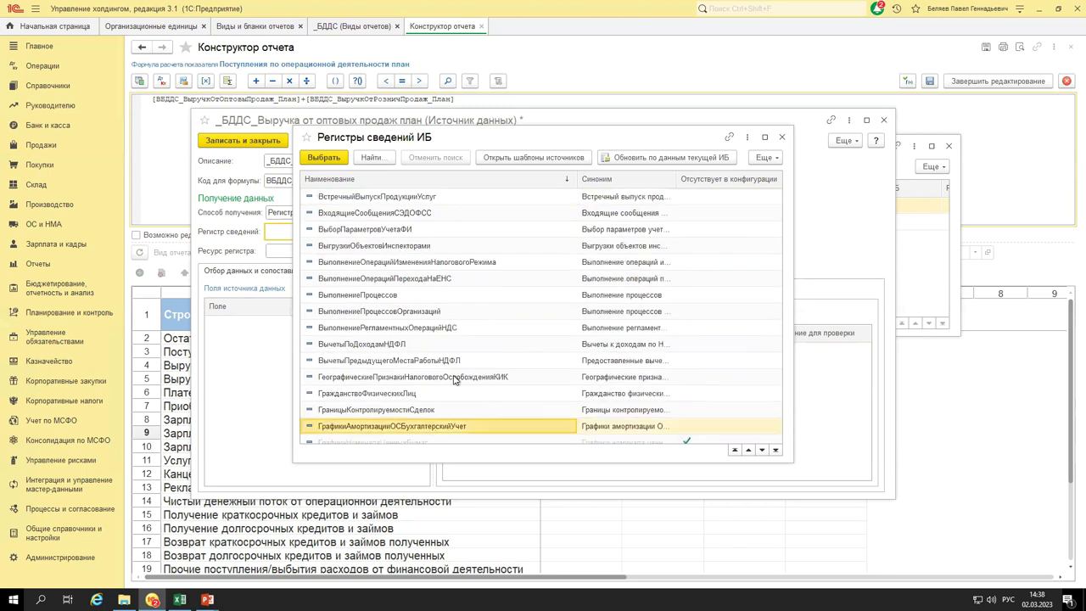
pyautogui.click(444, 383)
pyautogui.scroll(-5, 458, 327)
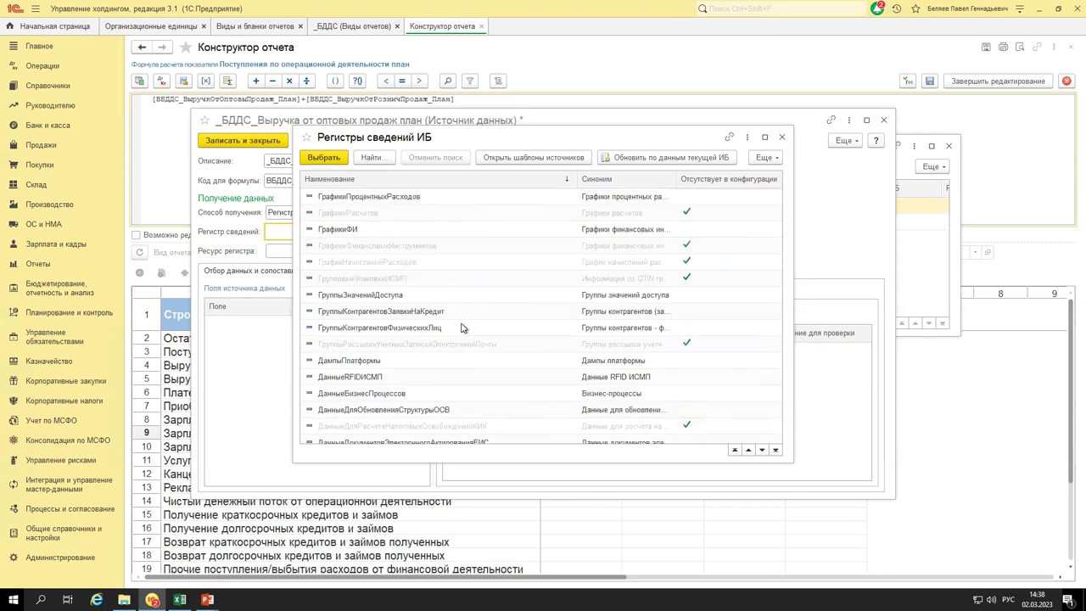
pyautogui.press('Escape')
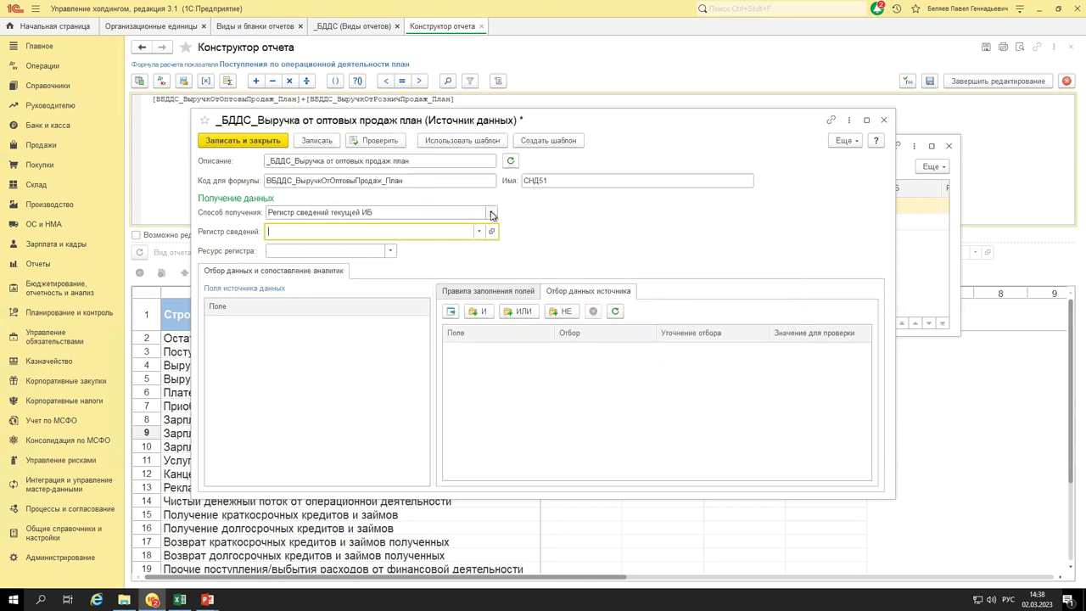
# Set the source's retrieval method to «Справочник текущей ИБ», browse the available catalogs and review the list of retrieval methods.
pyautogui.click(491, 213)
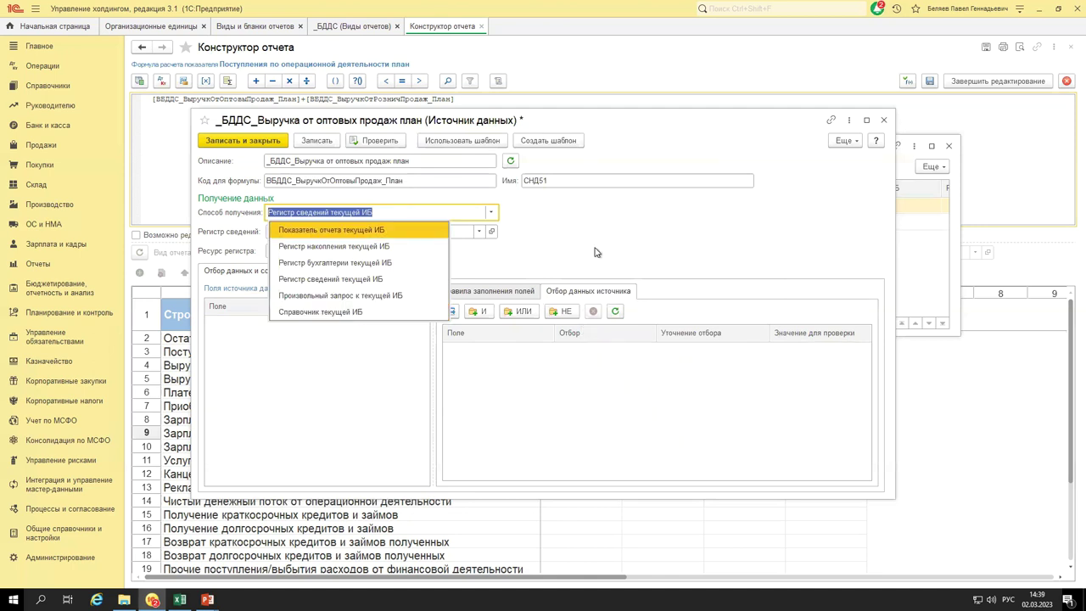
pyautogui.click(394, 313)
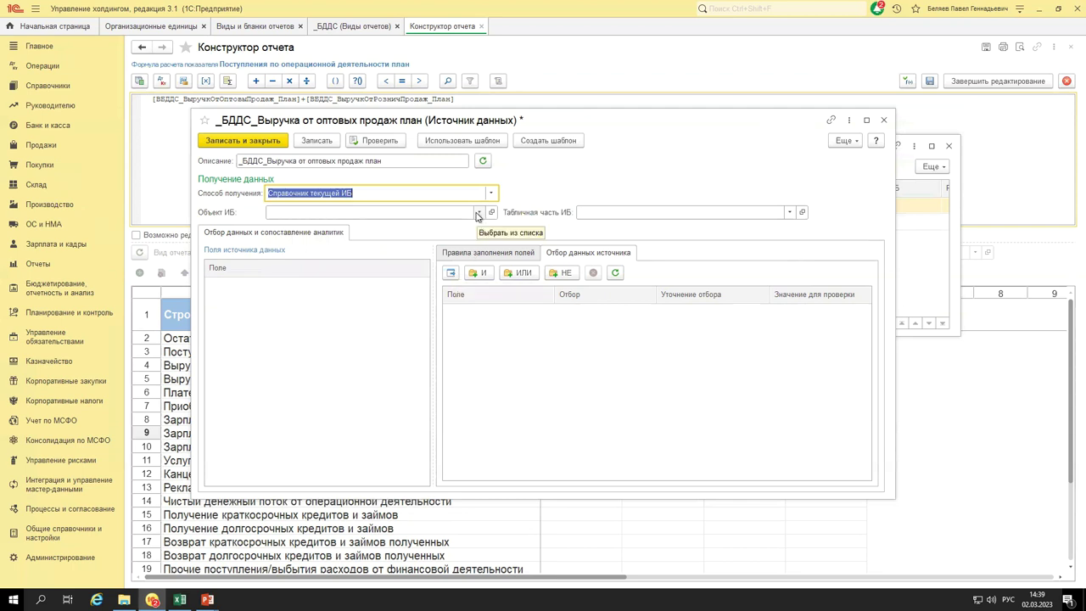
pyautogui.click(370, 278)
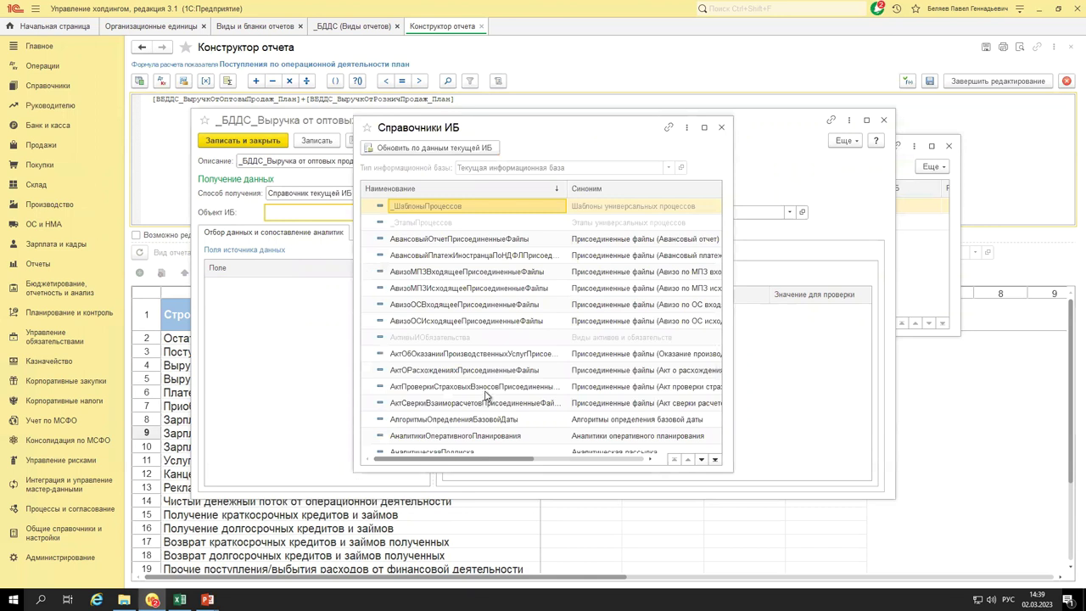
pyautogui.scroll(-10, 486, 397)
pyautogui.scroll(-5, 486, 397)
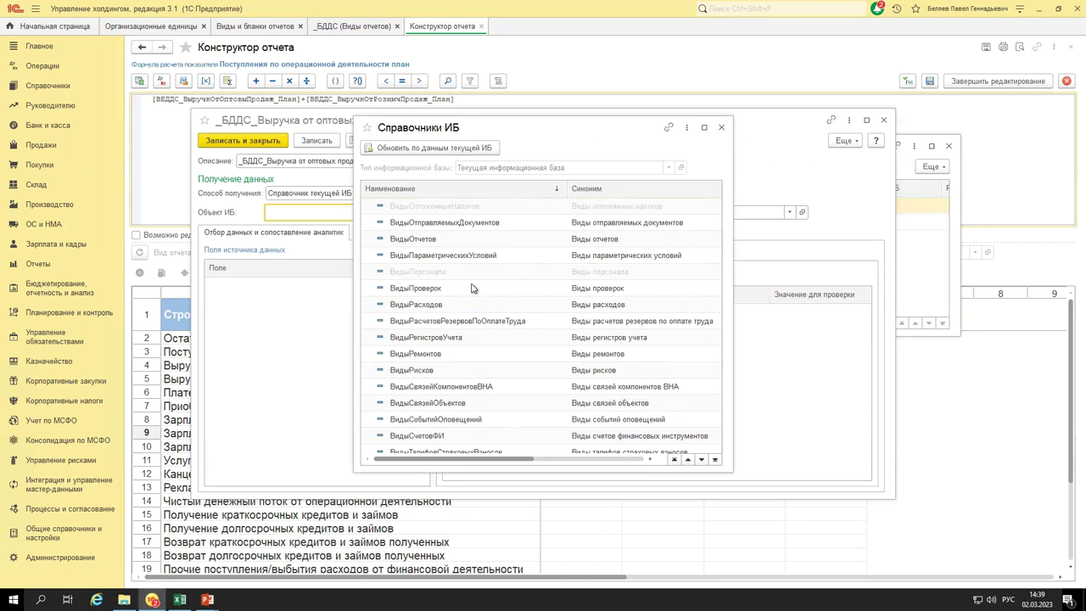
pyautogui.press('Escape')
pyautogui.click(490, 193)
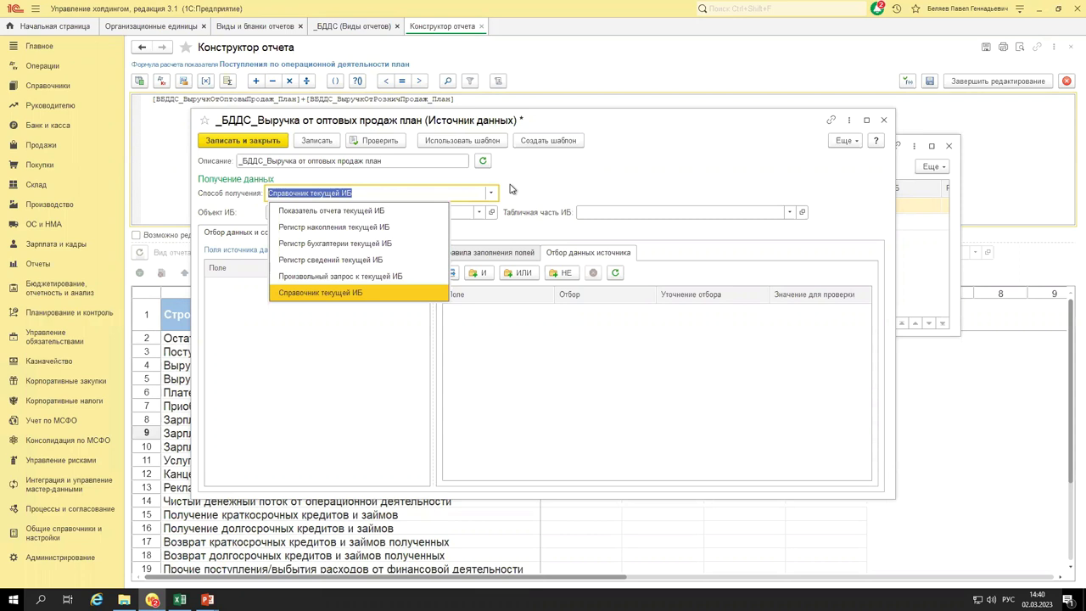
pyautogui.click(579, 200)
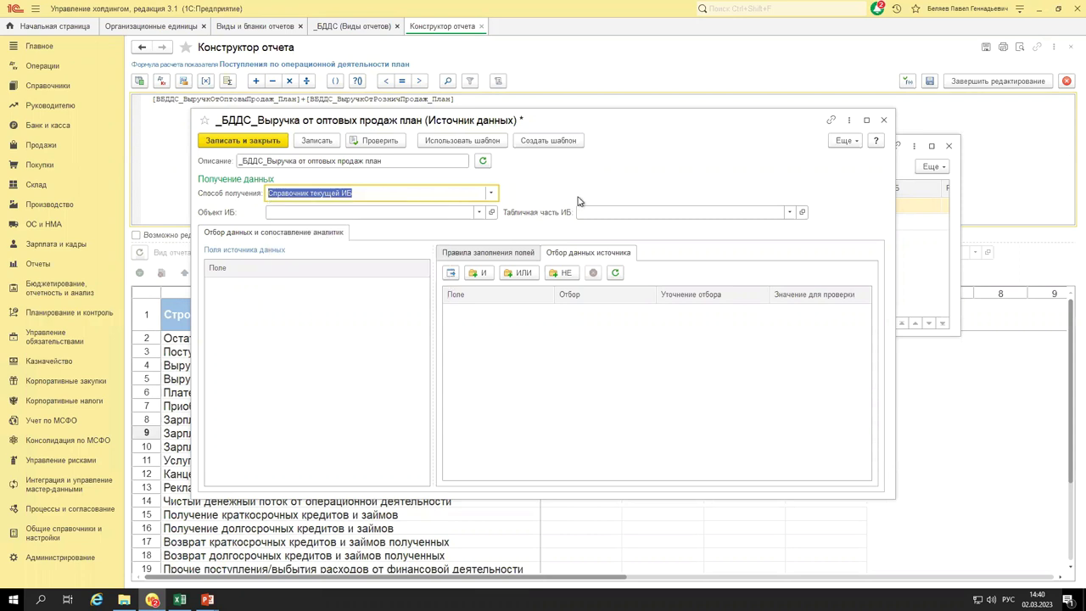
# Close the data source without saving its changes and save the plan formula of «Поступления по операционной деятельности».
pyautogui.press('Escape')
pyautogui.click(584, 334)
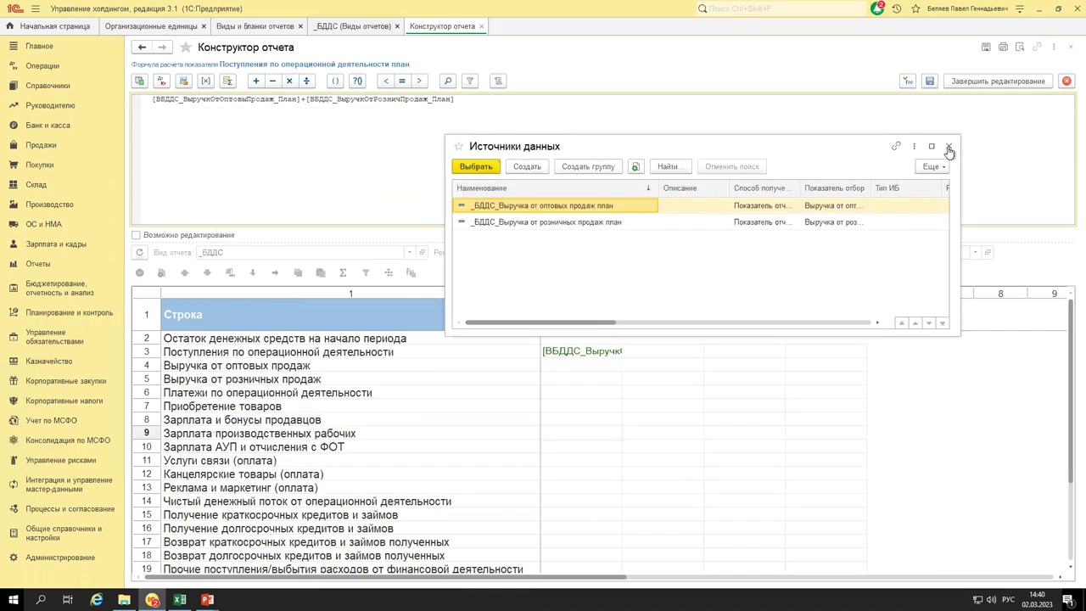
pyautogui.click(948, 146)
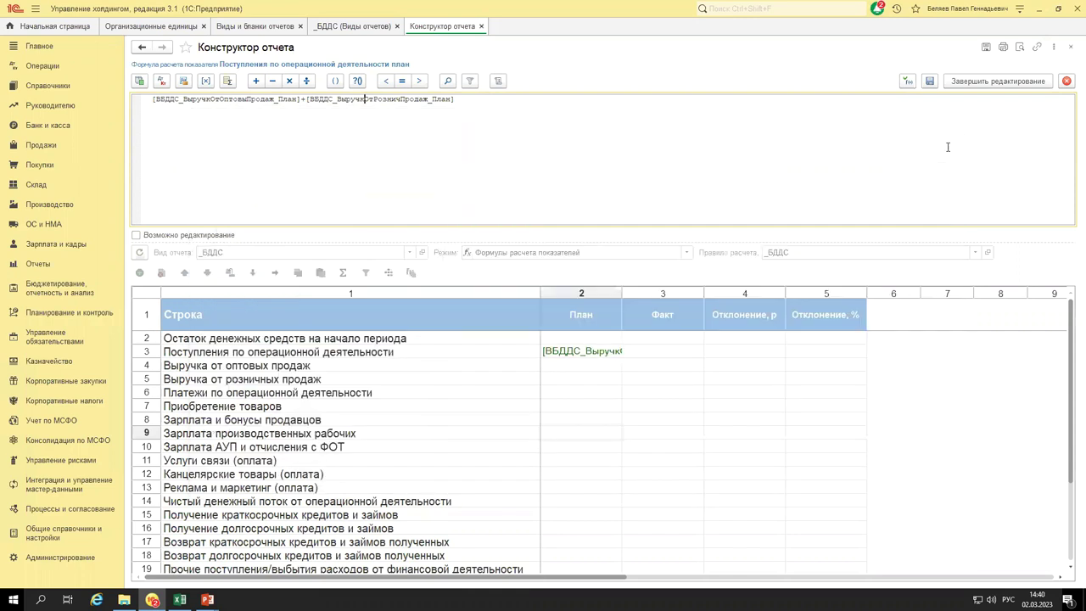
pyautogui.click(930, 81)
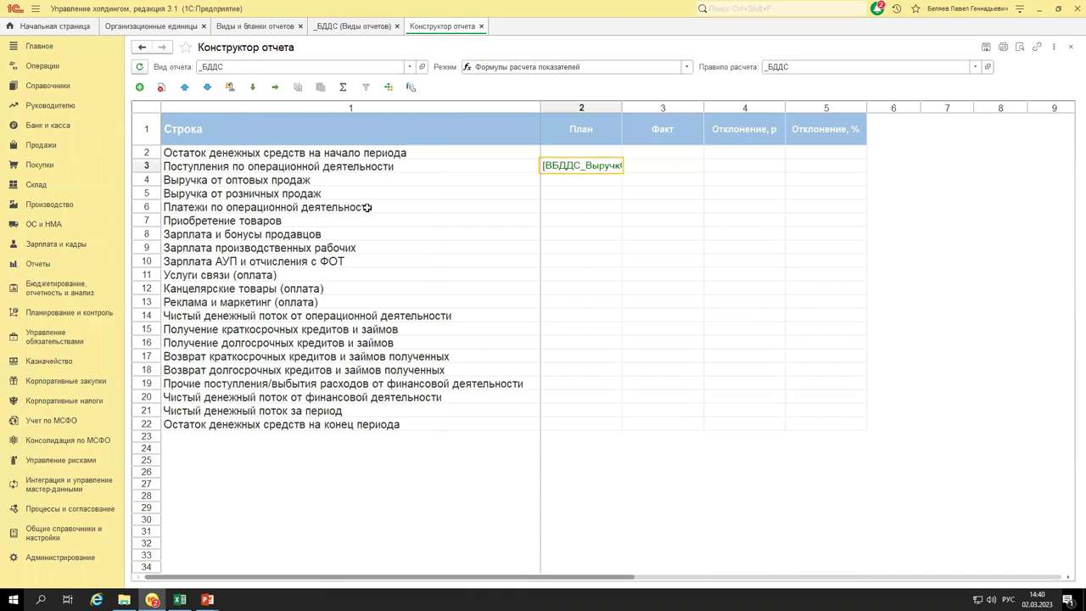
# Set the plan formula of «Платежи по операционной деятельности» to the sum of rows 7–13, «Приобретение товаров» through «Реклама и маркетинг (оплата)», and save it.
pyautogui.click(367, 208)
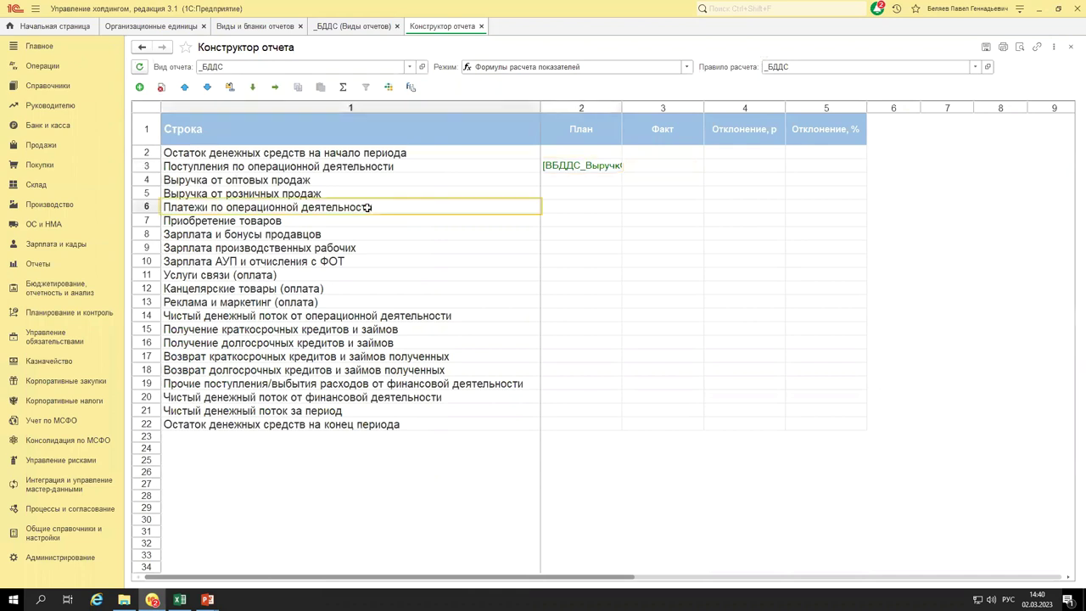
pyautogui.click(580, 208)
pyautogui.press('Left')
pyautogui.doubleClick(582, 208)
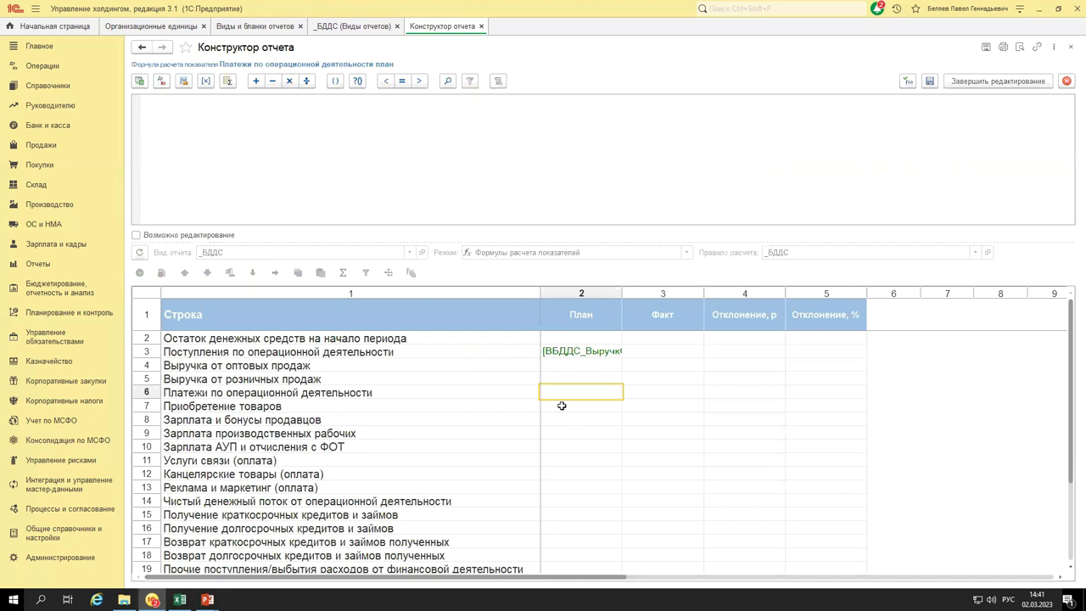
pyautogui.moveTo(563, 424); pyautogui.dragTo(569, 484)
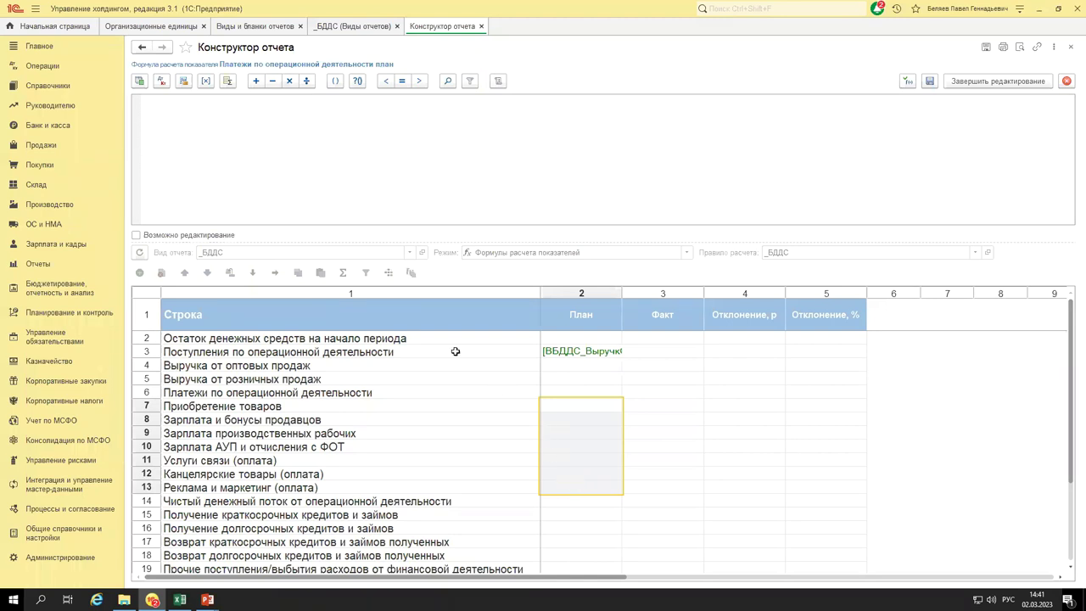
pyautogui.click(228, 81)
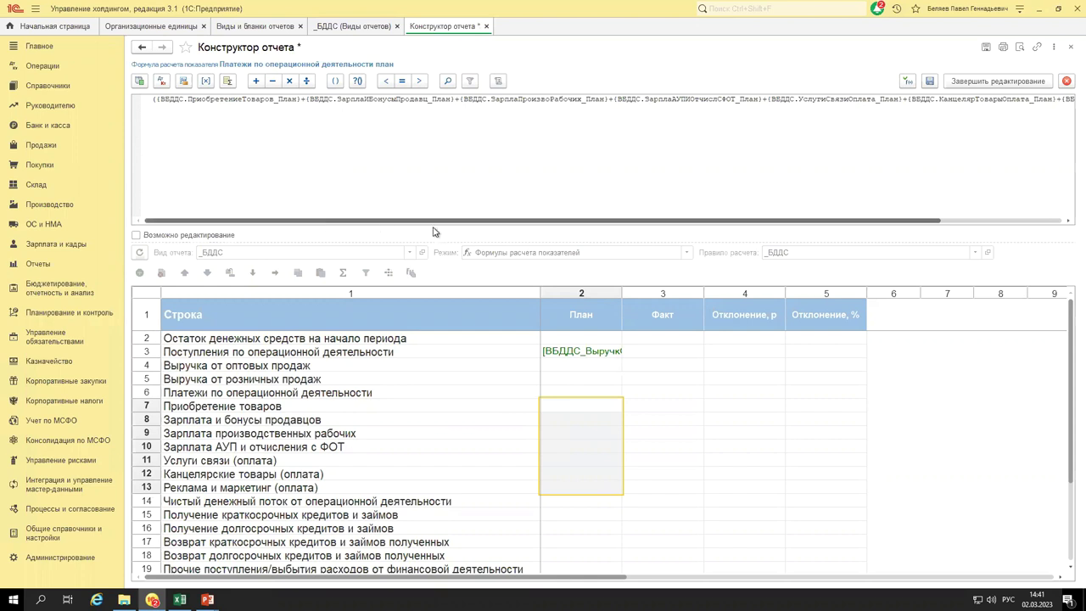
pyautogui.hscroll(1, 468, 232)
pyautogui.hscroll(-1, 488, 230)
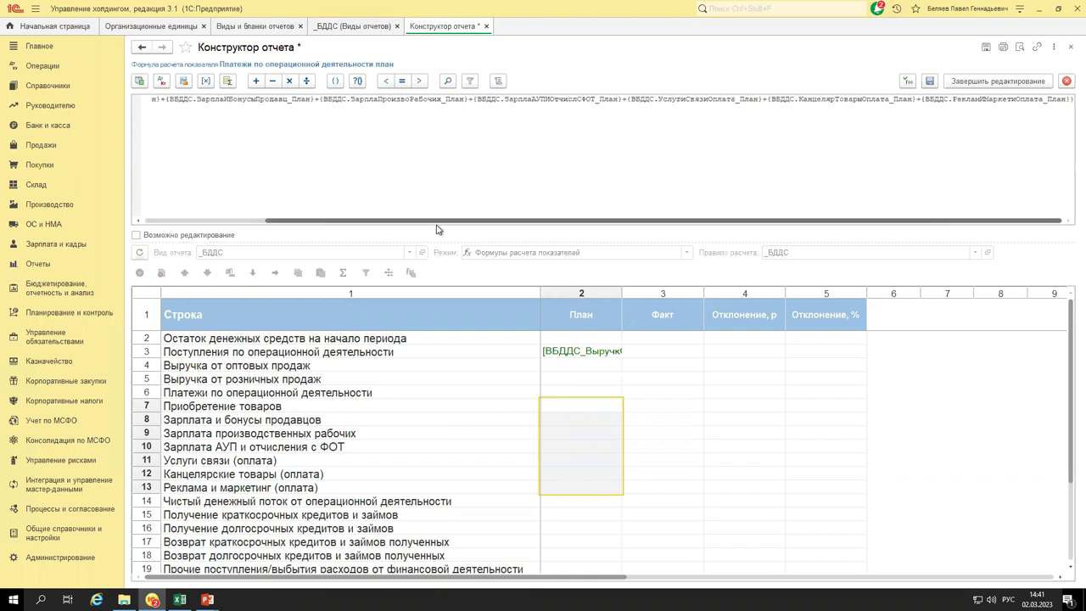
pyautogui.hscroll(-1, 234, 228)
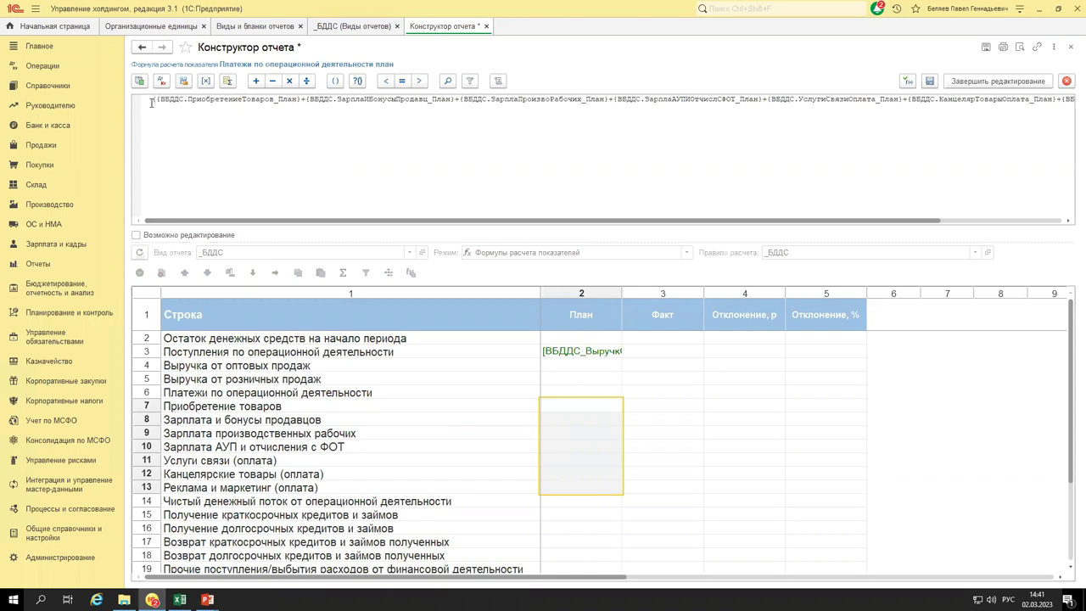
pyautogui.click(930, 81)
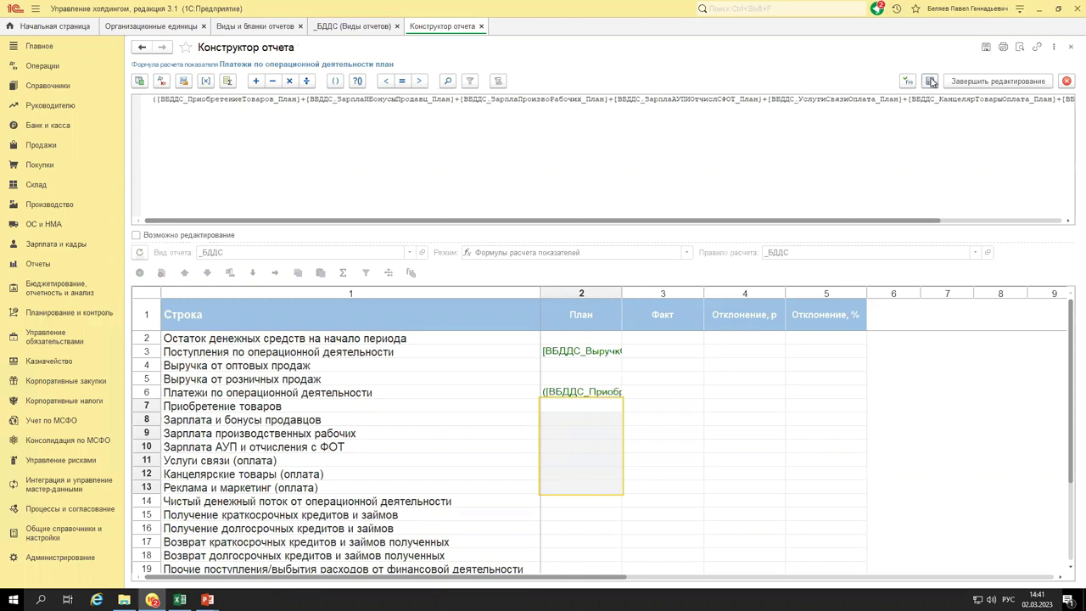
pyautogui.click(1009, 82)
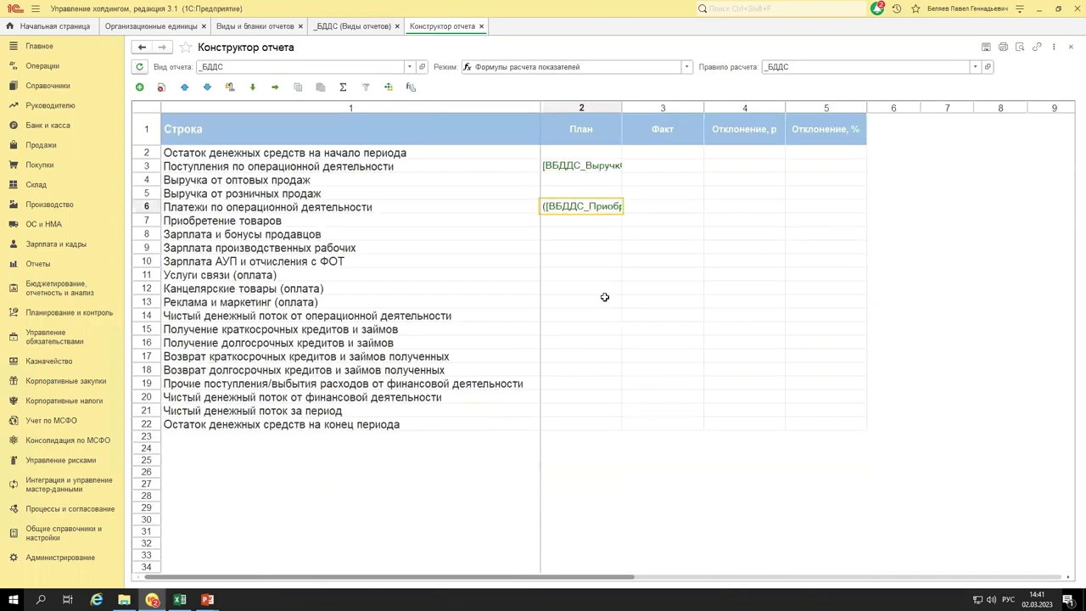
# Define and save the plan formula of «Чистый денежный поток от операционной деятельности» as «Поступления по операционной деятельности» minus «Платежи по операционной деятельности».
pyautogui.click(468, 317)
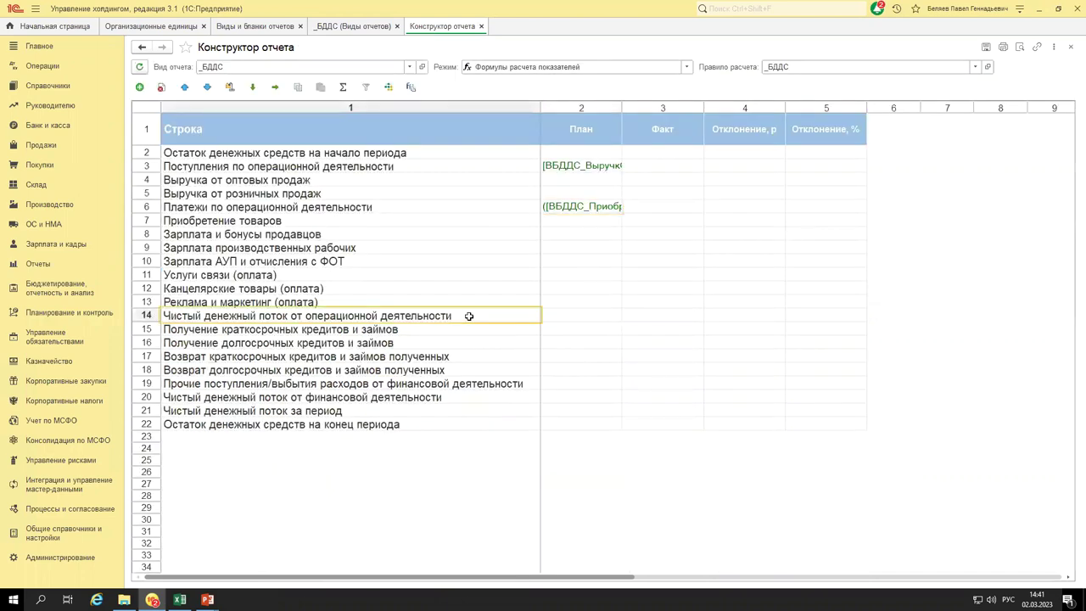
pyautogui.doubleClick(565, 317)
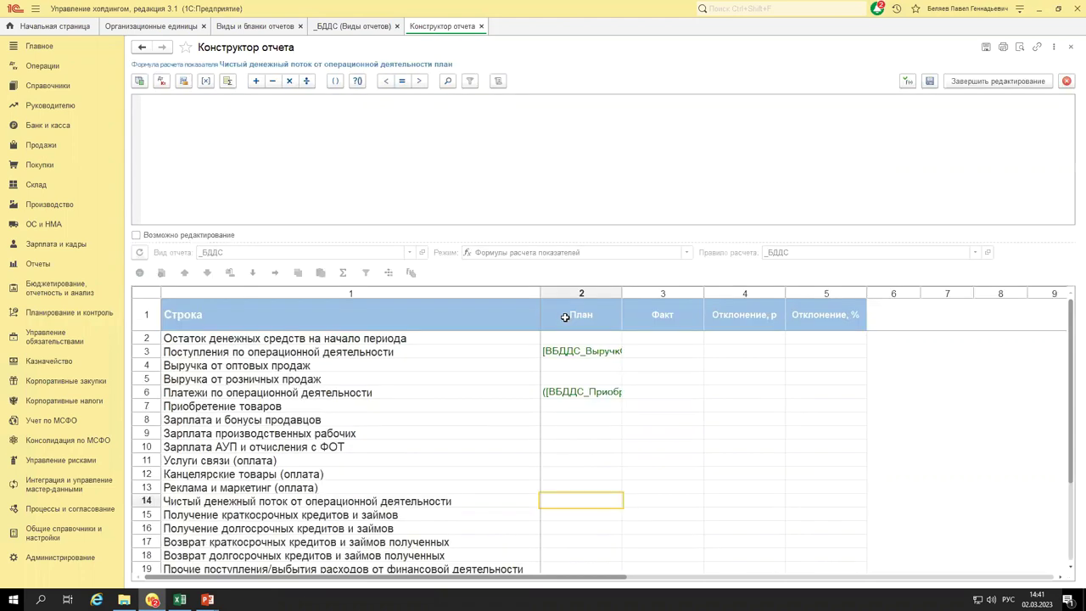
pyautogui.click(603, 355)
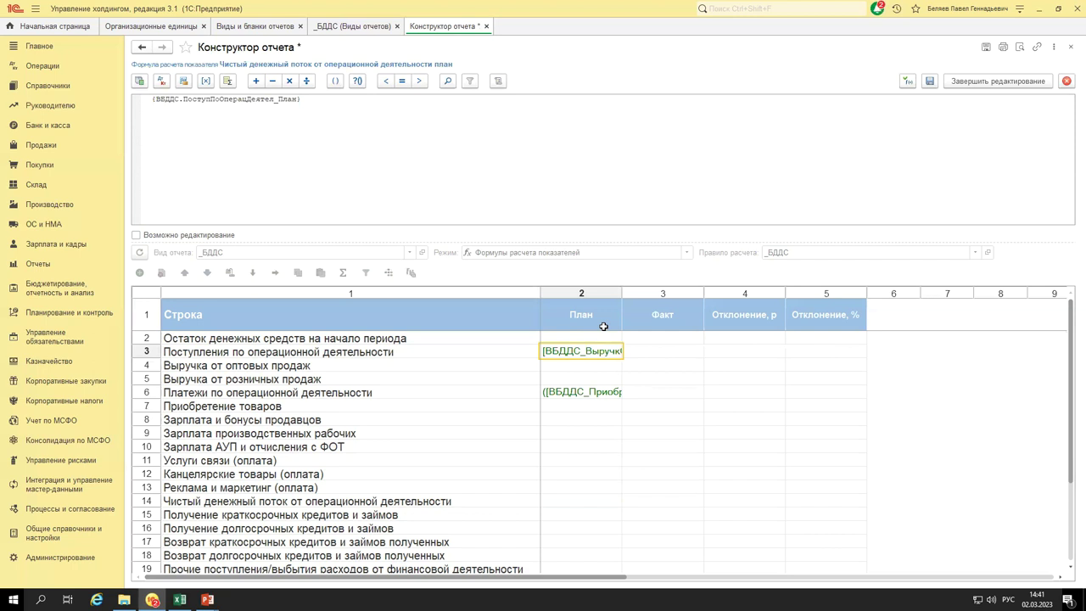
pyautogui.write('-')
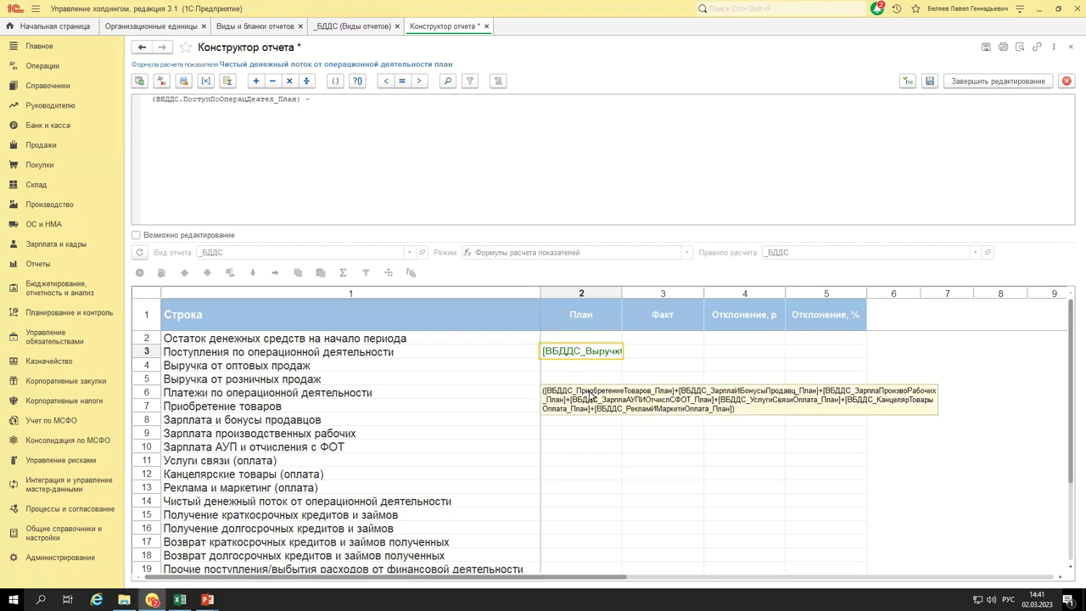
pyautogui.click(589, 391)
pyautogui.doubleClick(588, 391)
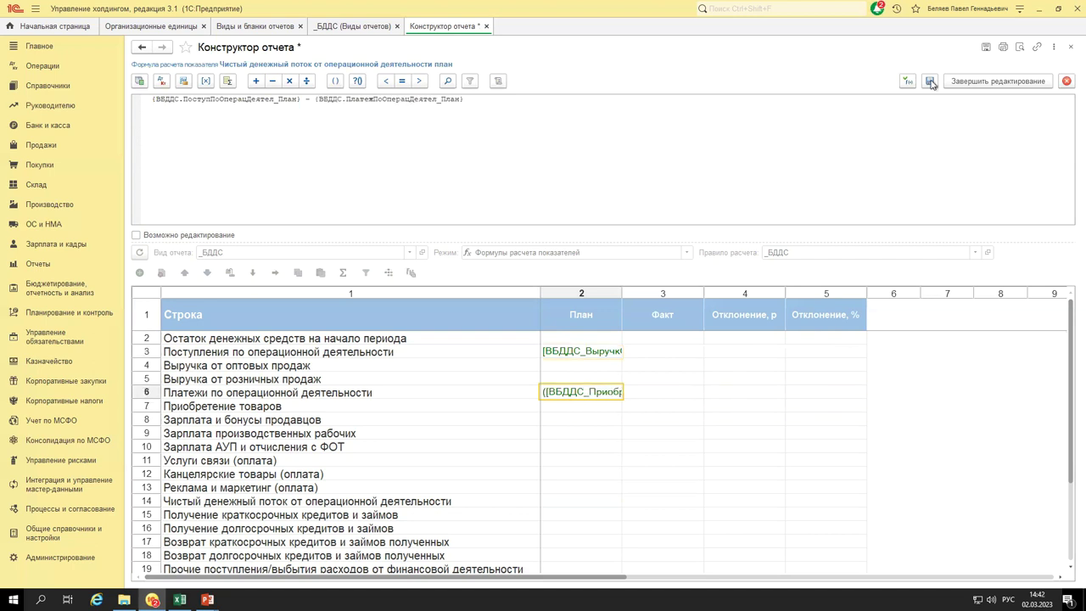
pyautogui.click(929, 81)
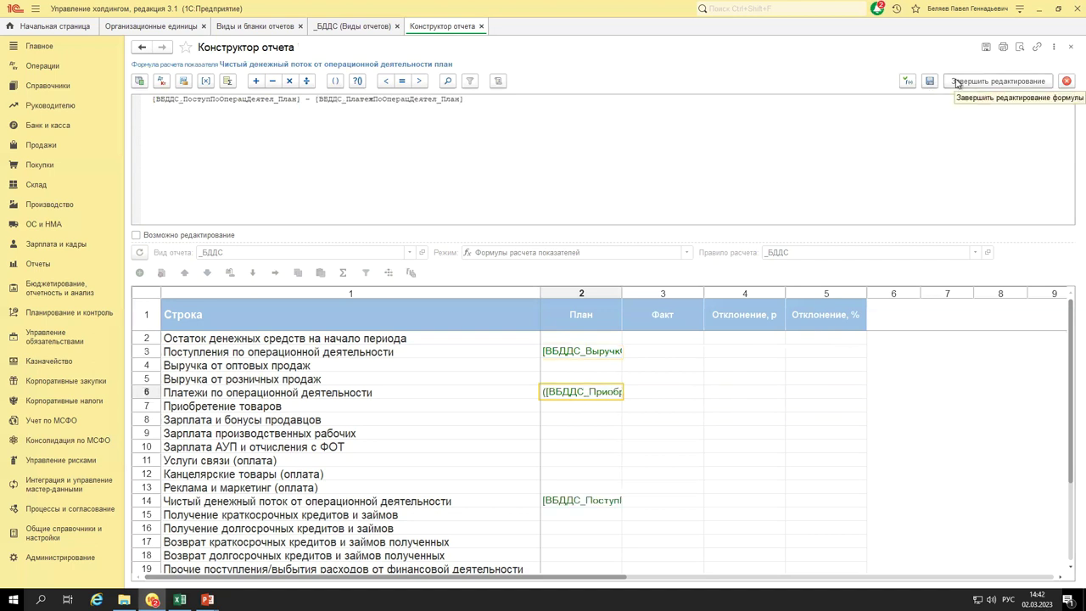
pyautogui.click(956, 81)
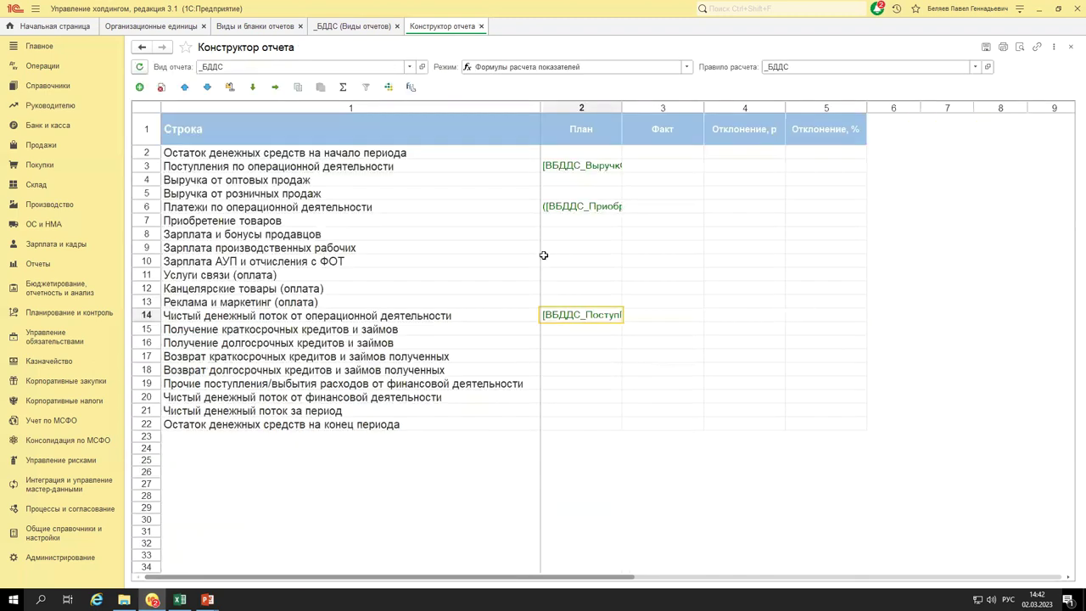
# Begin the plan formula of «Чистый денежный поток от финансовой деятельности» with «Получение краткосрочных кредитов и займов» plus «Получение долгосрочных кредитов и займов» added twice.
pyautogui.moveTo(562, 220); pyautogui.dragTo(572, 297)
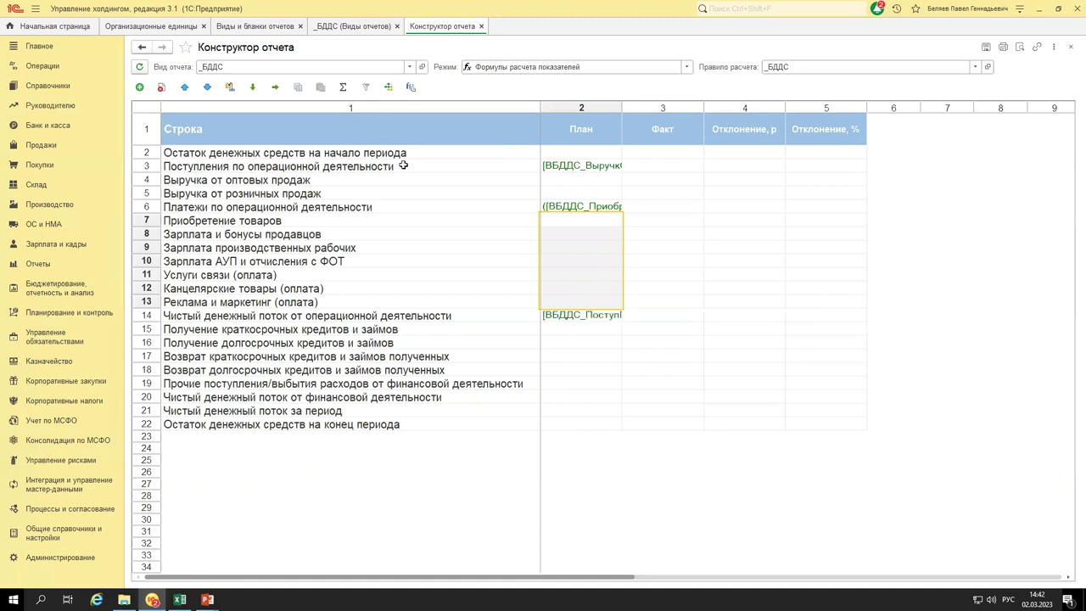
pyautogui.click(395, 207)
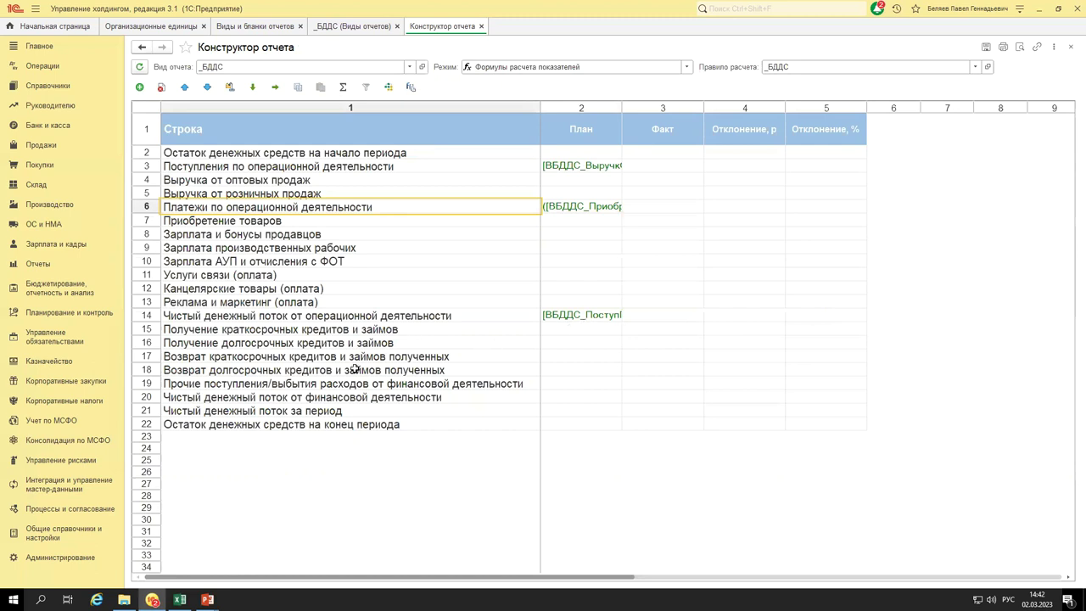
pyautogui.click(318, 396)
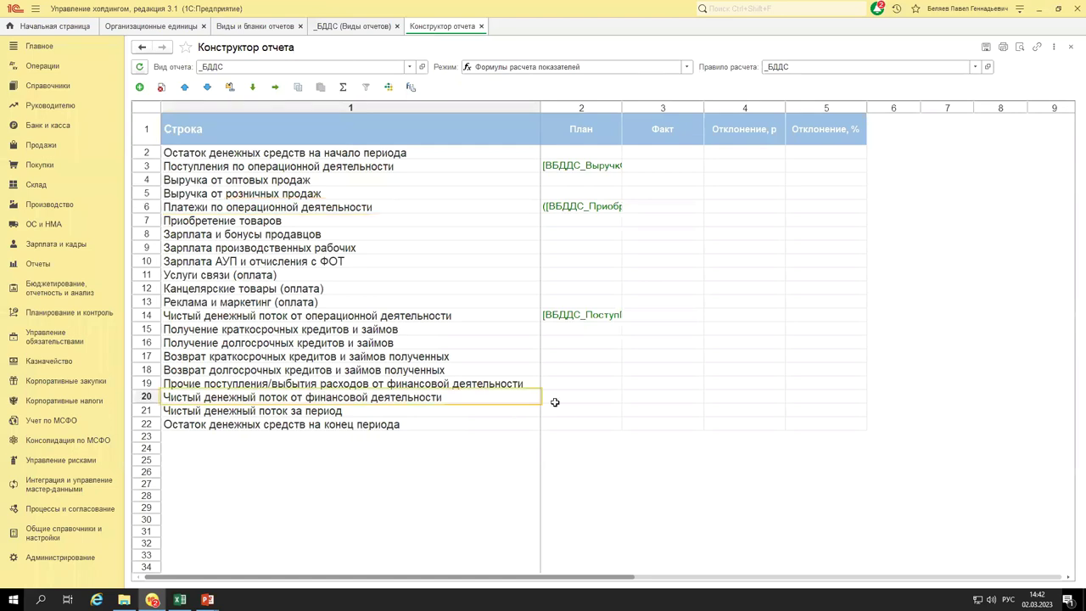
pyautogui.doubleClick(568, 396)
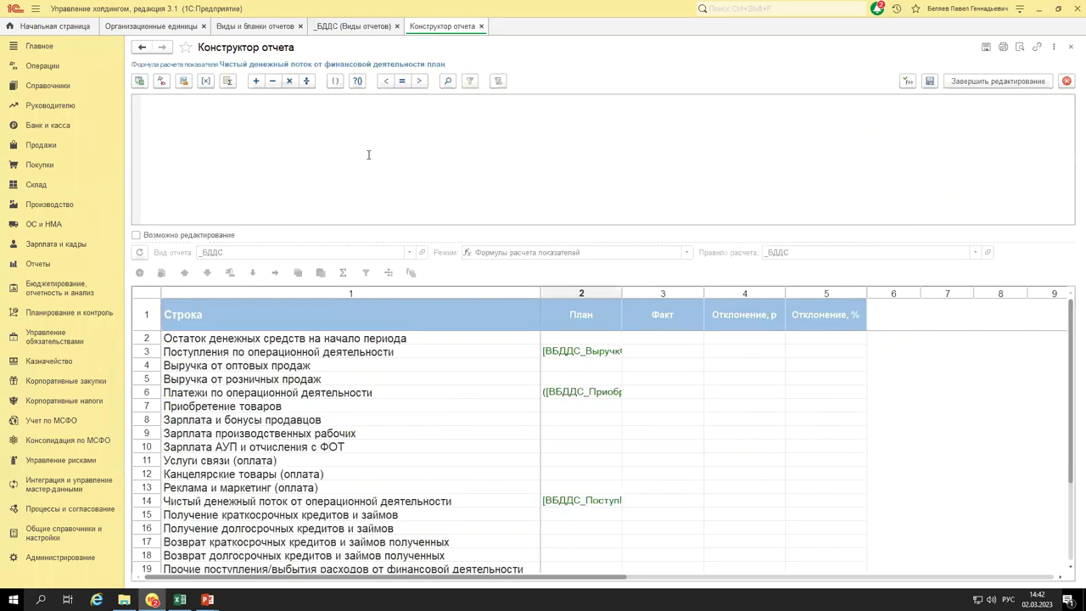
pyautogui.scroll(-1, 481, 391)
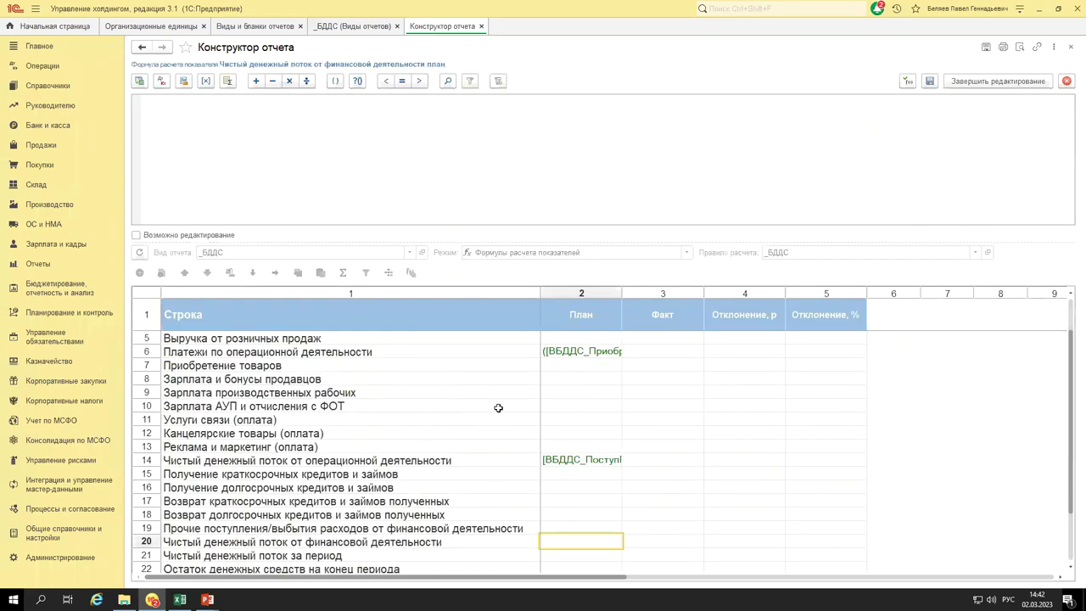
pyautogui.scroll(-1, 552, 442)
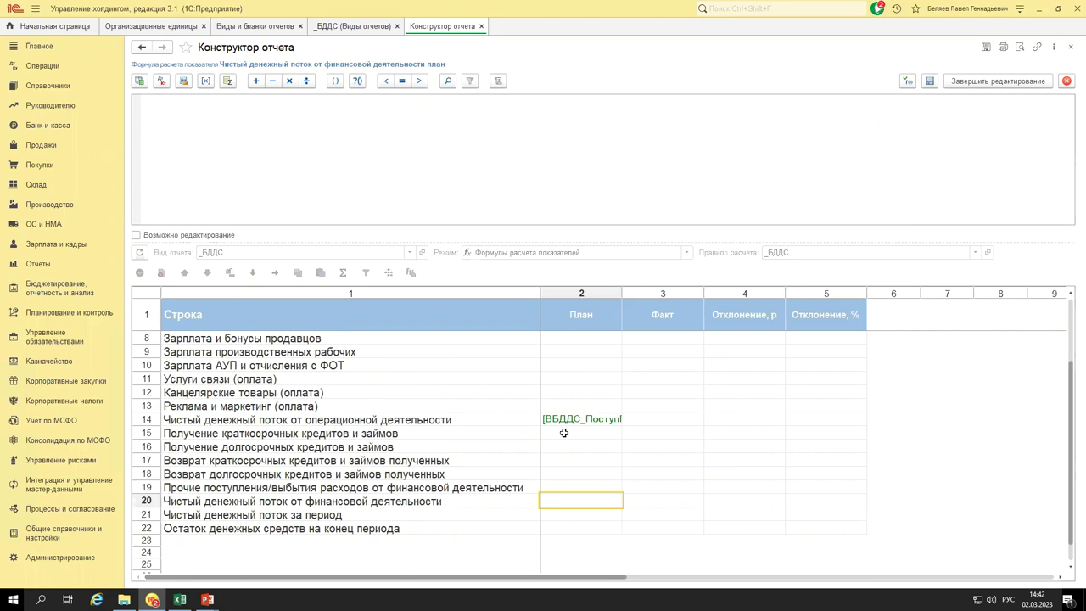
pyautogui.click(563, 433)
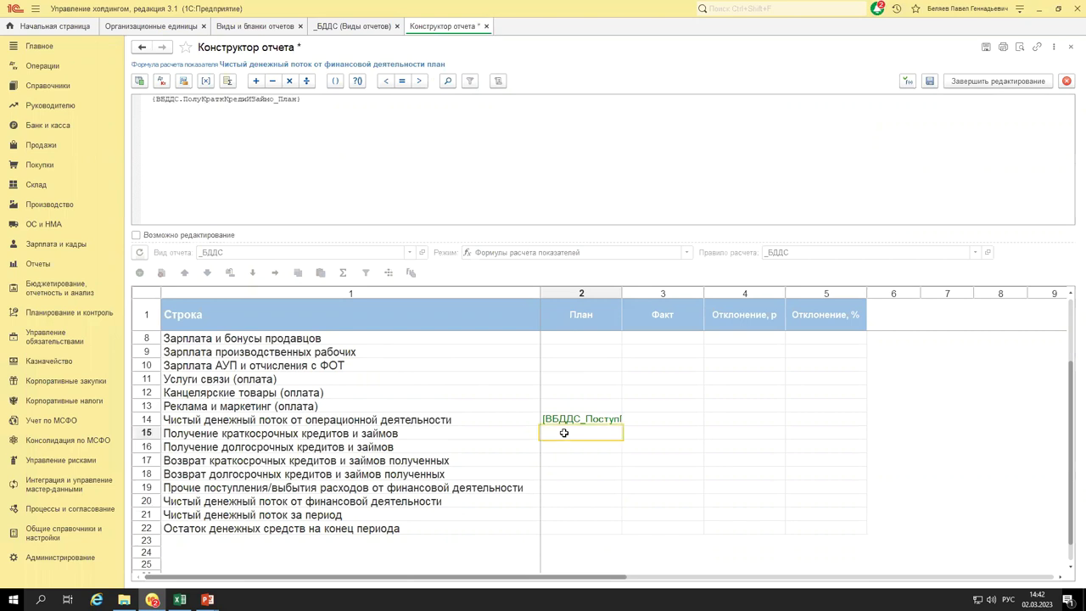
pyautogui.press('+')
pyautogui.click(566, 447)
pyautogui.press('+')
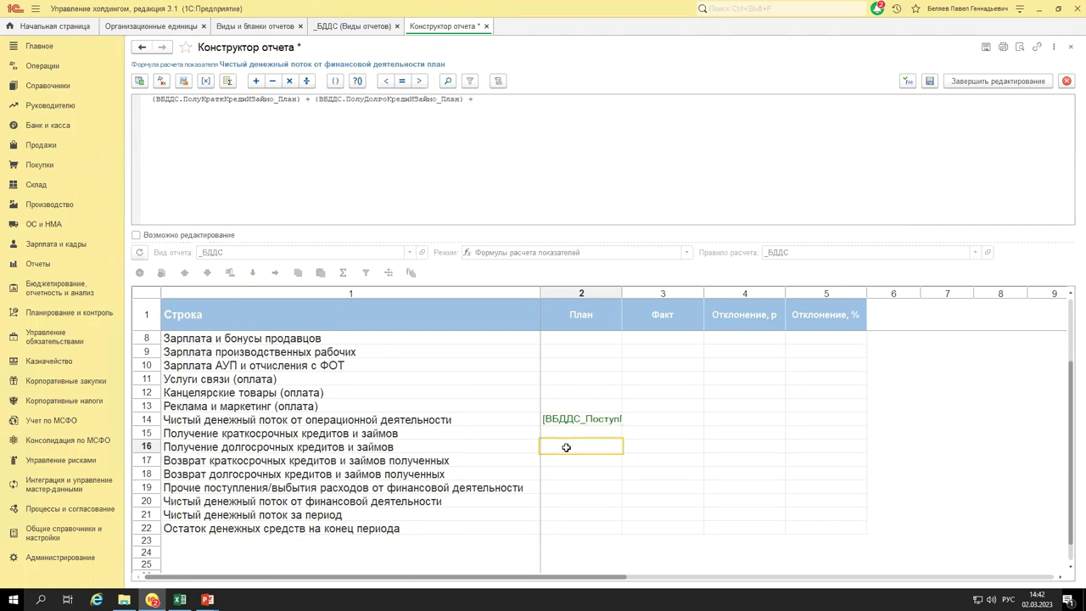
pyautogui.click(565, 447)
pyautogui.press('-')
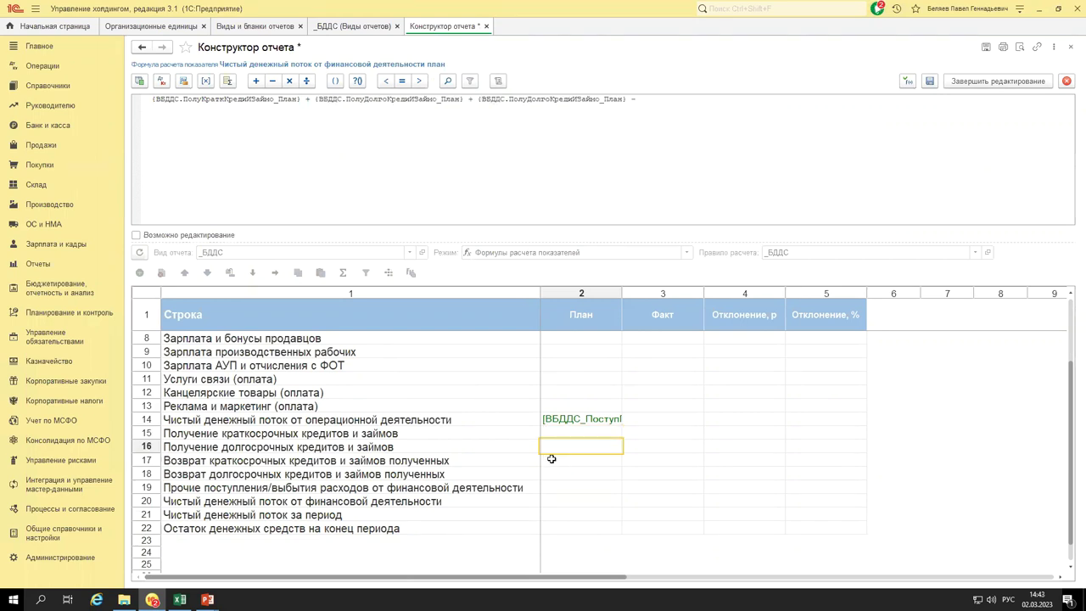
# Subtract short-term and long-term loan repayments from the formula, add «Прочие поступления/выбытия расходов от финансовой деятельности» and save it.
pyautogui.click(551, 459)
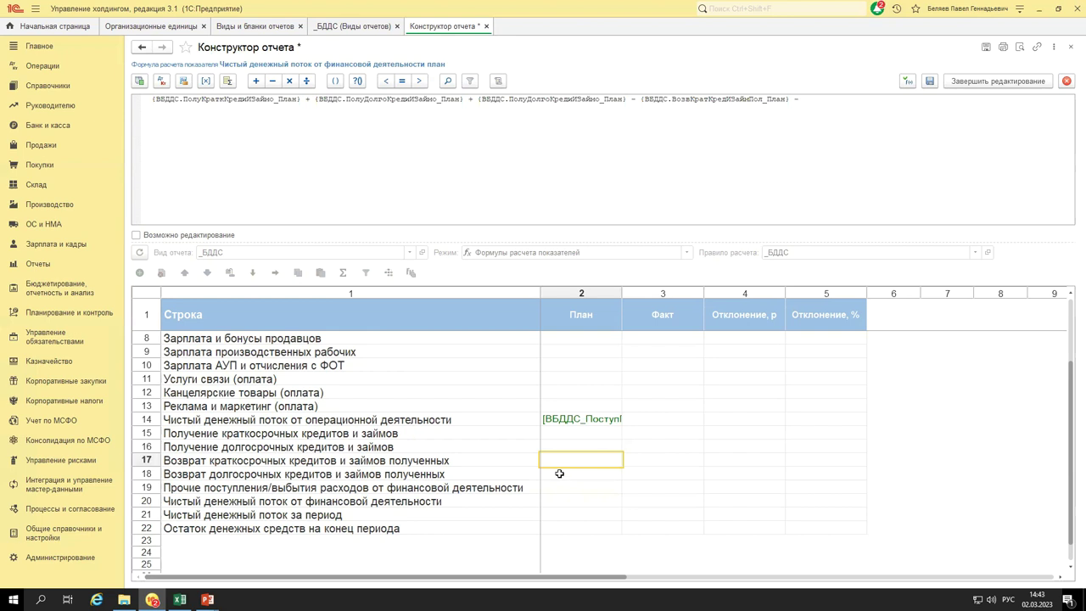
pyautogui.click(559, 473)
pyautogui.press('+')
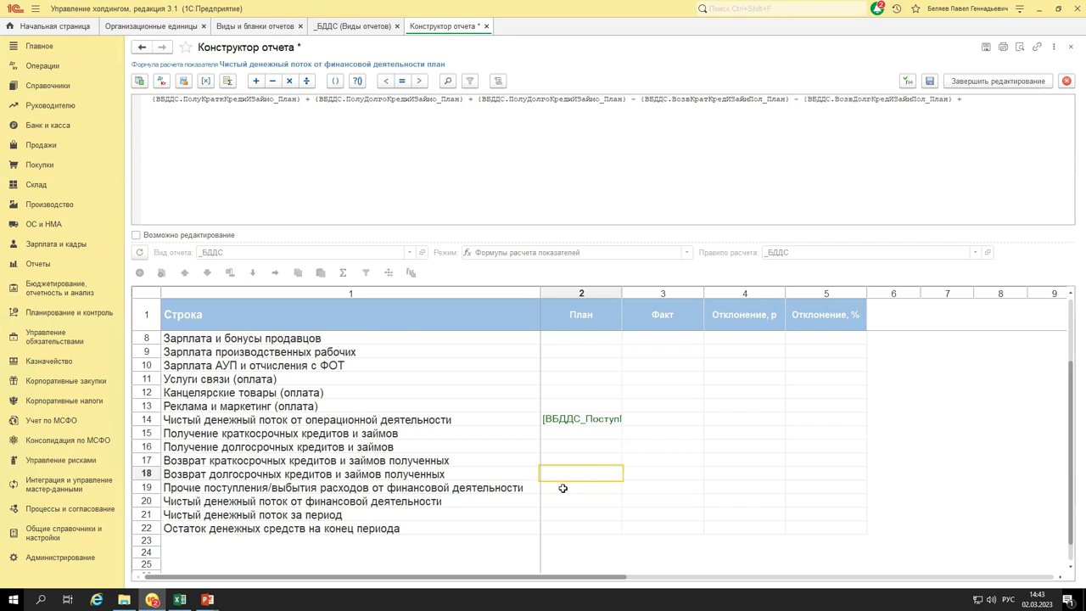
pyautogui.click(562, 487)
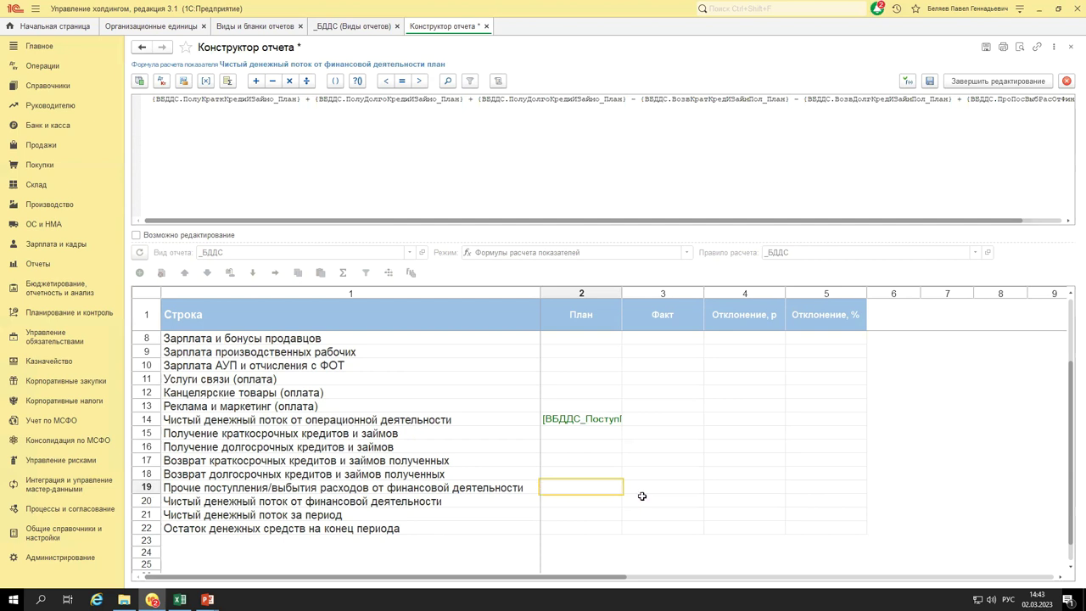
pyautogui.click(930, 80)
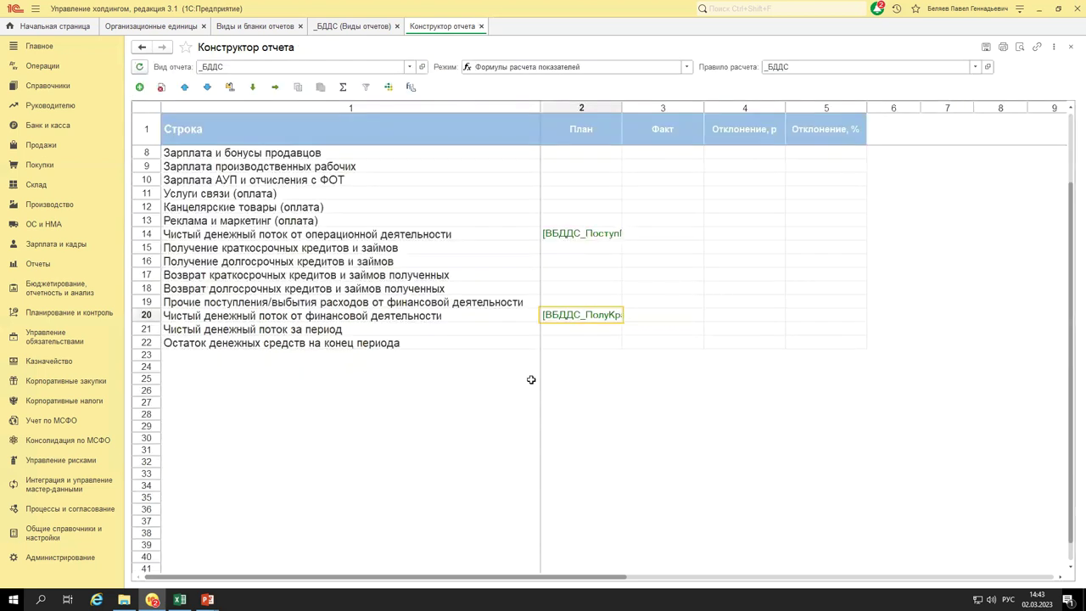
# Define and save the plan formula of «Чистый денежный поток за период» as the sum of the net operating and net financial cash flows.
pyautogui.doubleClick(591, 327)
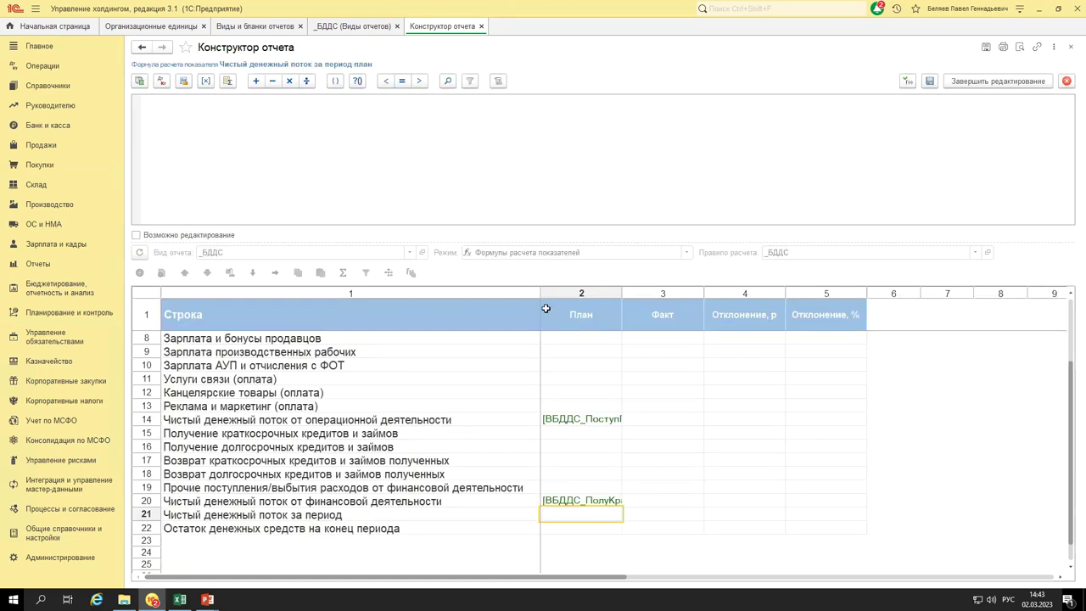
pyautogui.scroll(2, 617, 487)
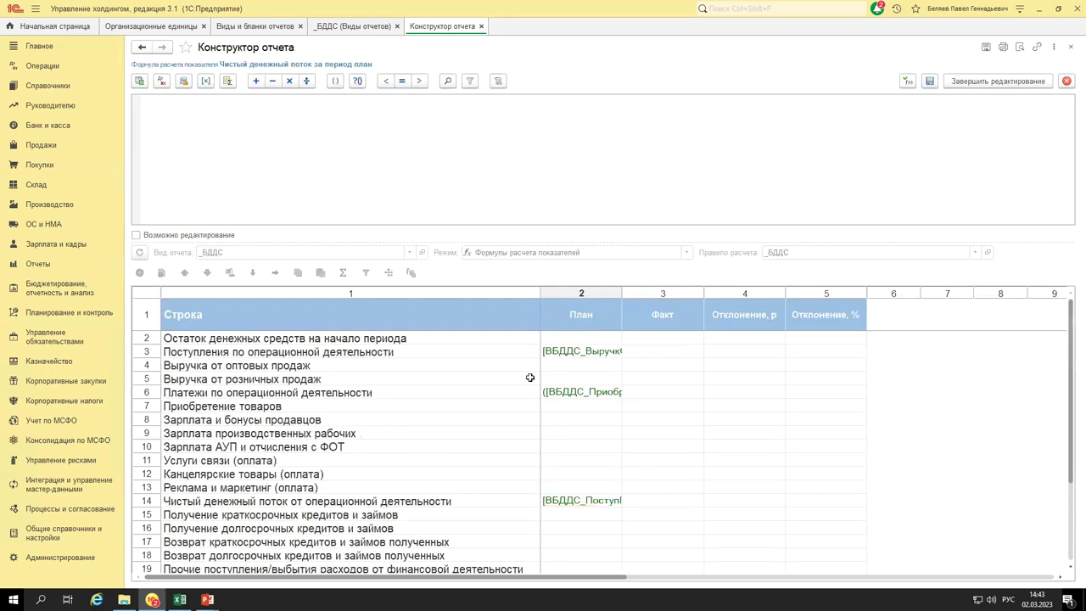
pyautogui.scroll(-1, 581, 462)
pyautogui.click(582, 459)
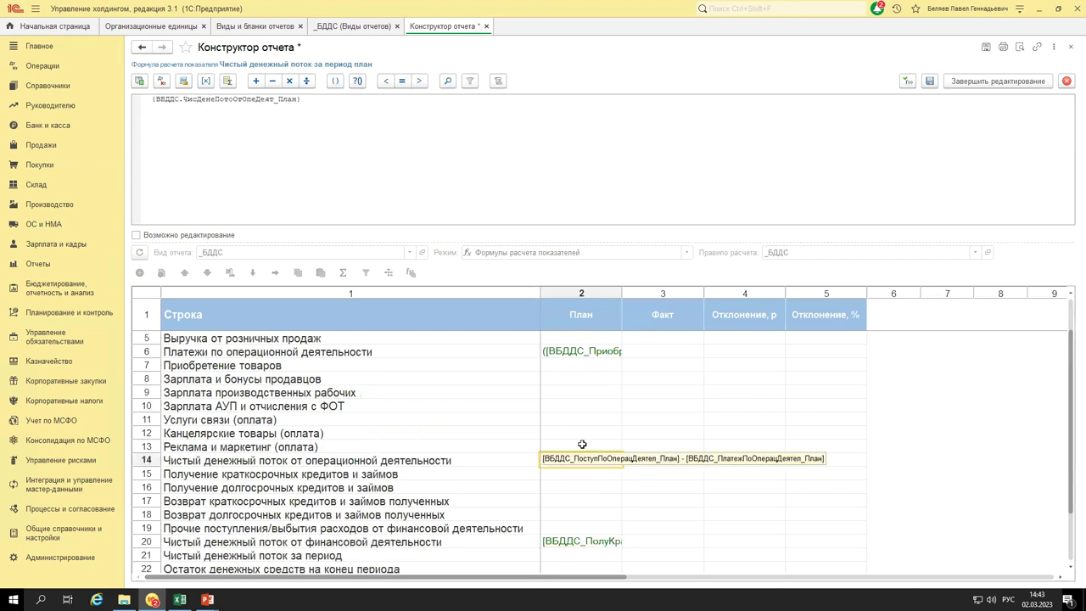
pyautogui.scroll(-3, 582, 443)
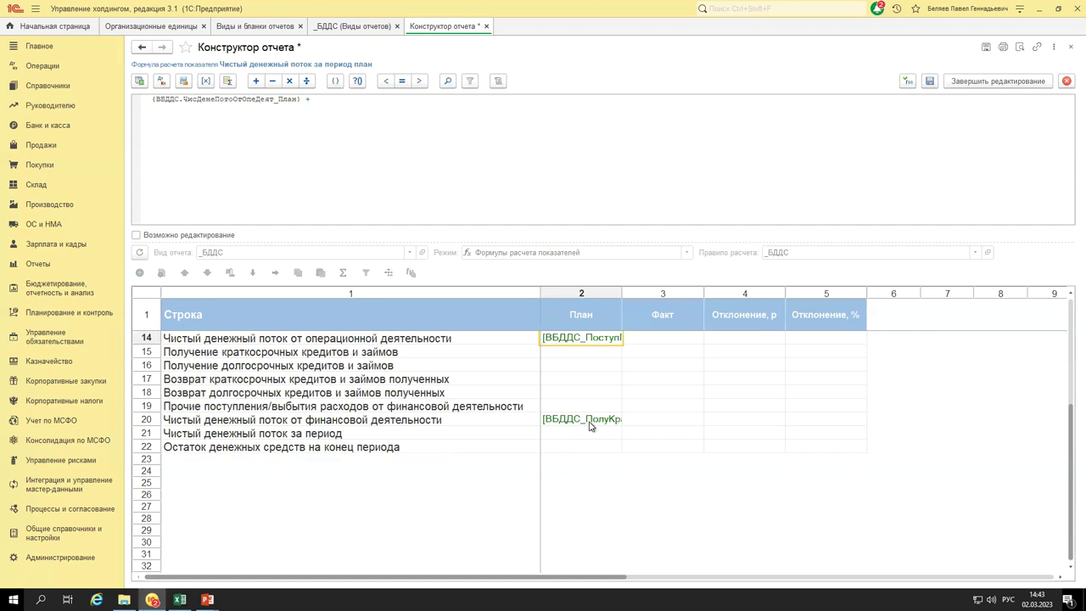
pyautogui.click(585, 421)
pyautogui.write('+')
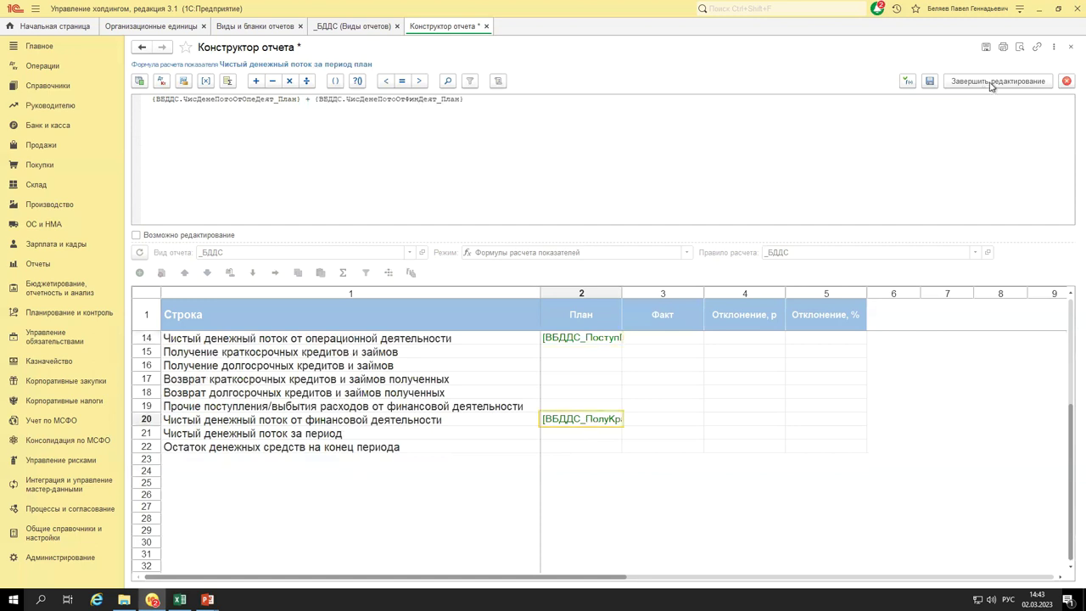
pyautogui.click(986, 81)
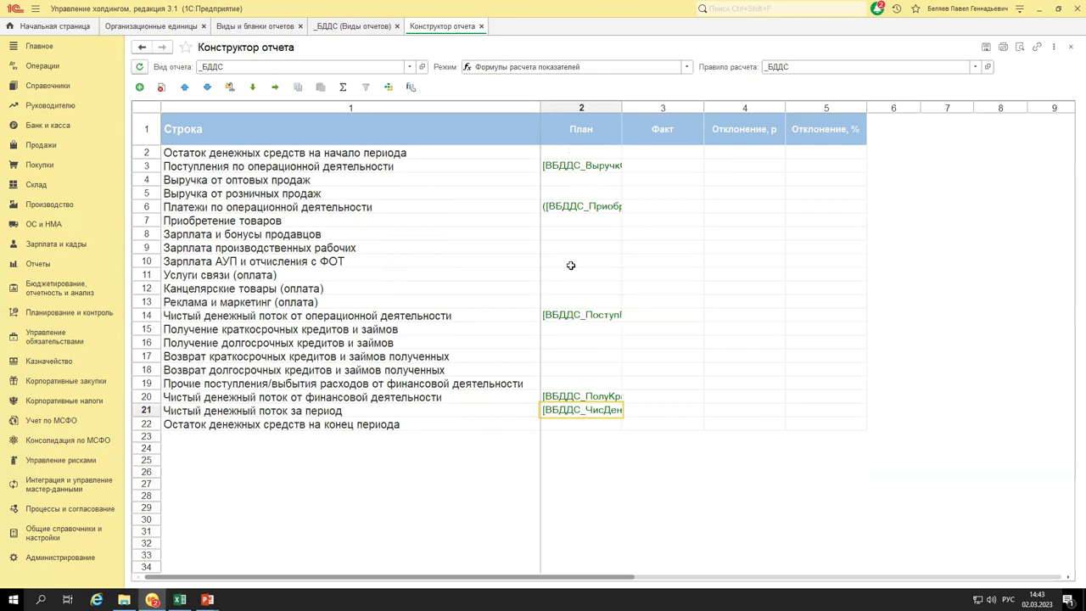
# Open the plan formula of «Остаток денежных средств на начало периода» for editing and look over the report rows.
pyautogui.click(575, 424)
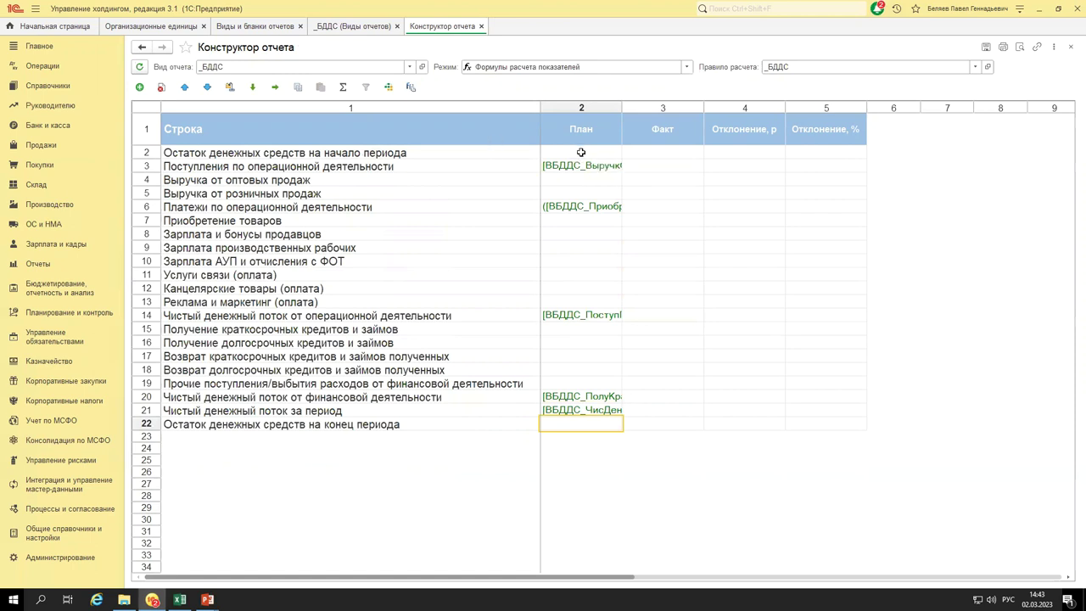
pyautogui.doubleClick(575, 154)
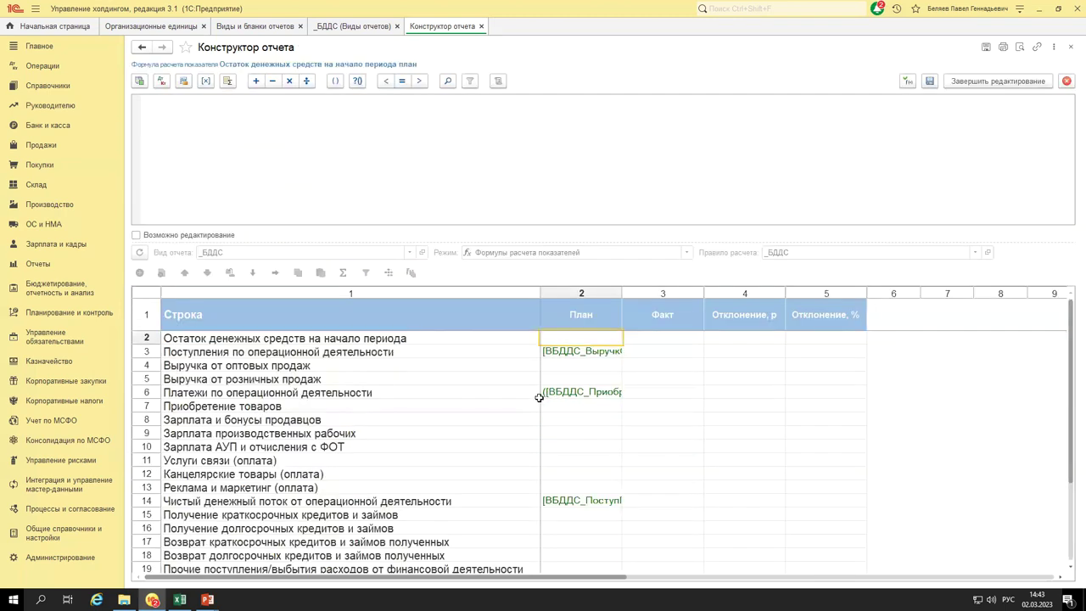
pyautogui.scroll(-2, 539, 397)
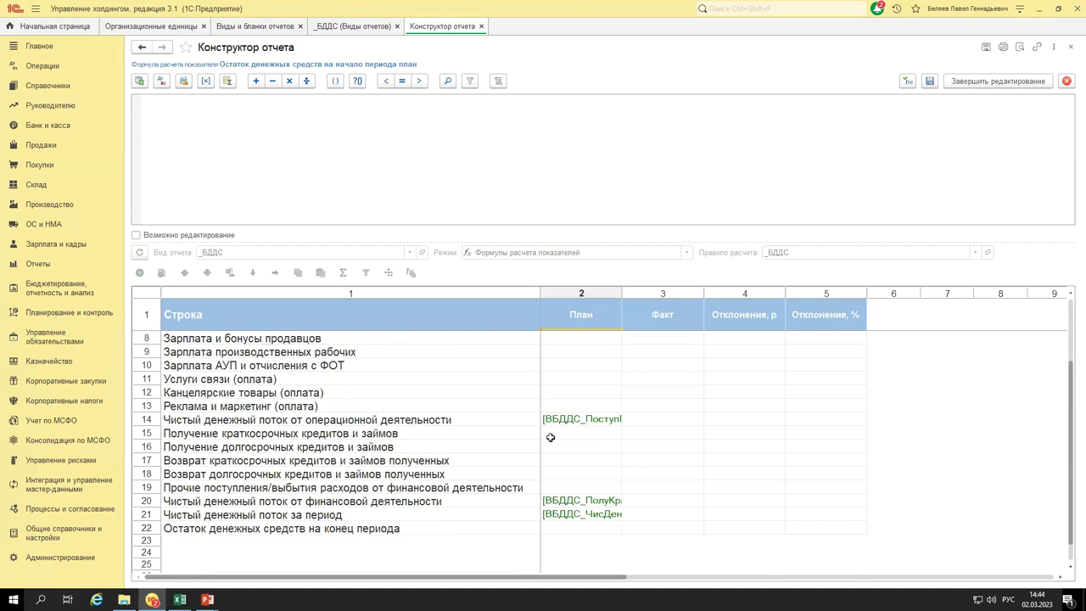
pyautogui.scroll(2, 549, 433)
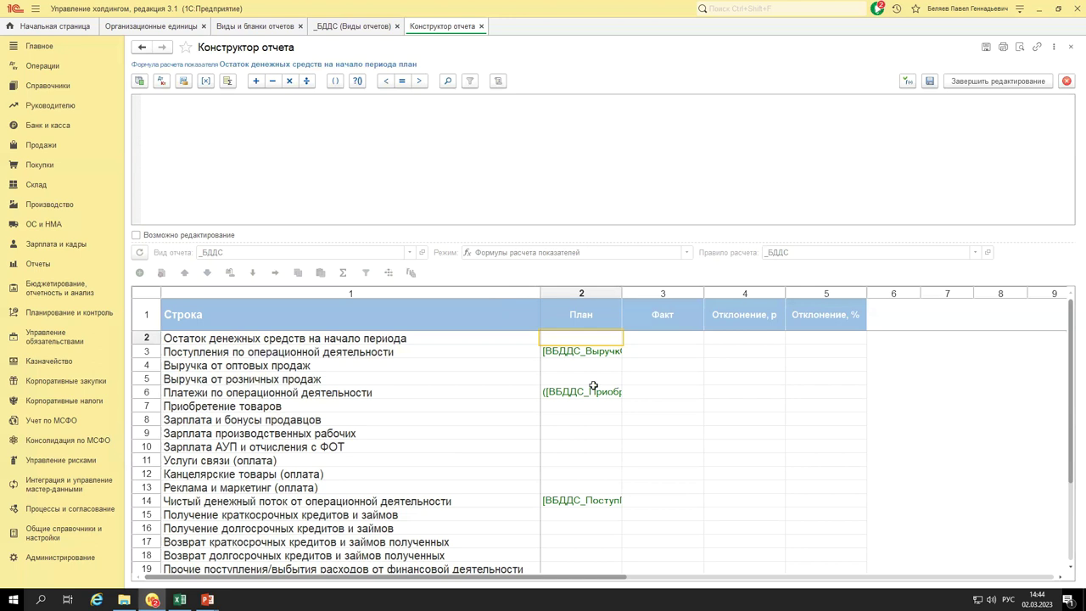
pyautogui.scroll(-1, 595, 401)
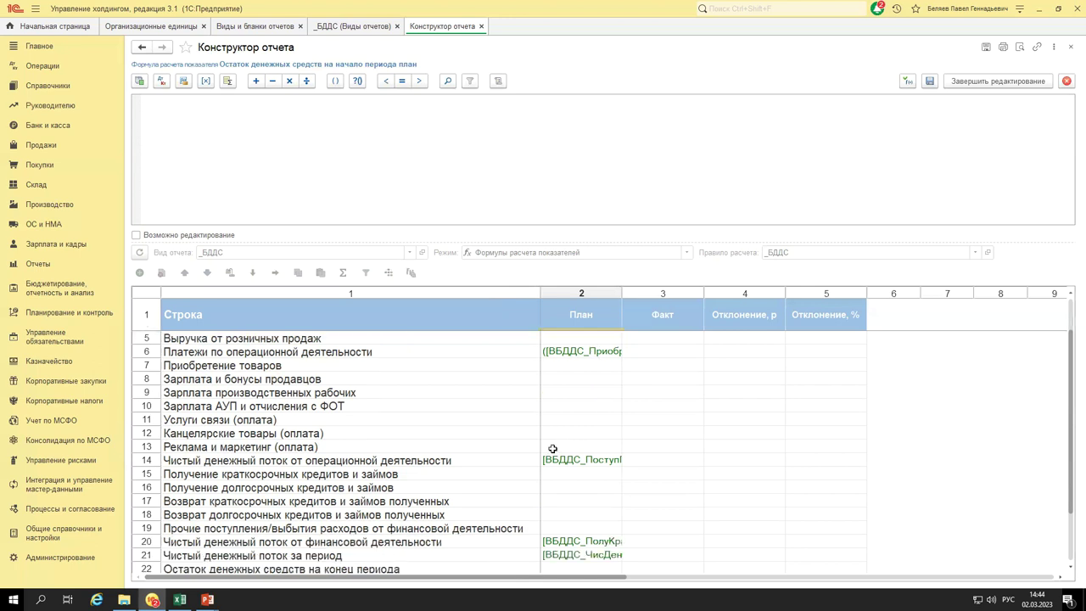
pyautogui.scroll(1, 552, 447)
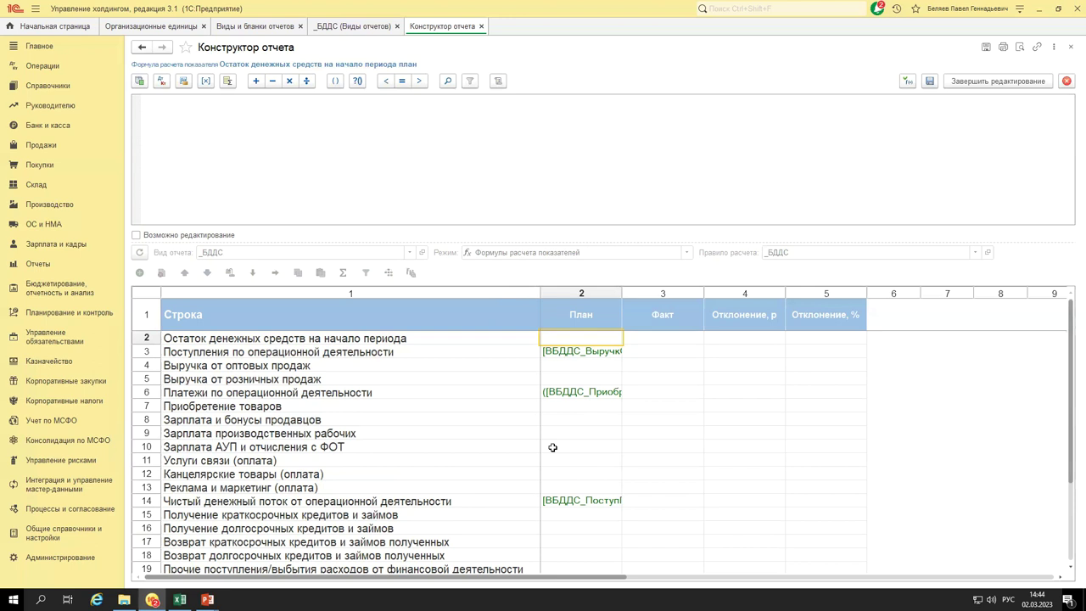
pyautogui.scroll(-1, 552, 447)
pyautogui.scroll(1, 552, 447)
pyautogui.click(1035, 598)
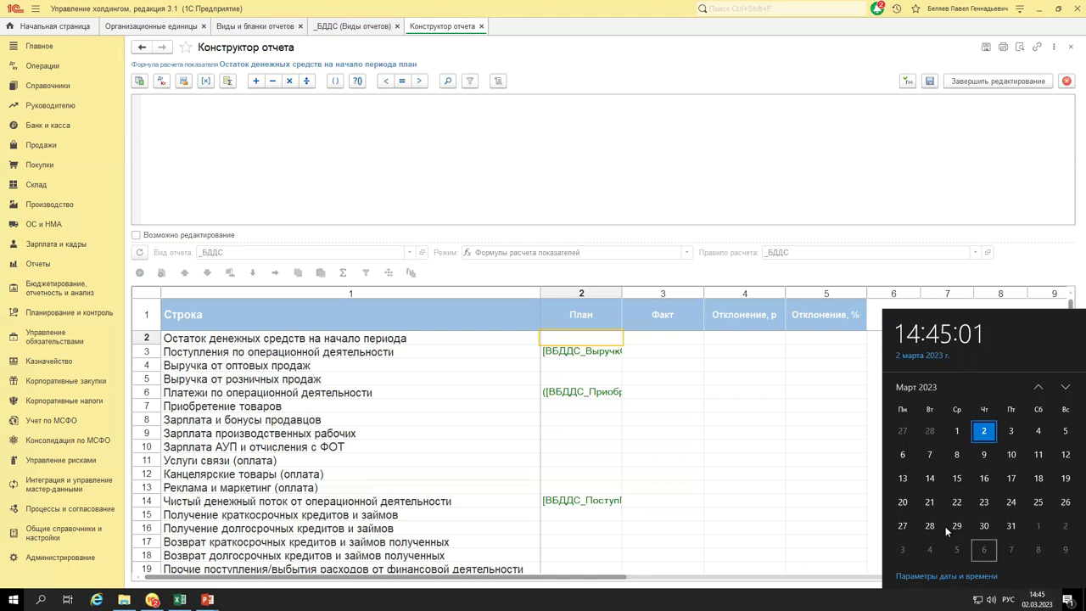
pyautogui.click(1015, 502)
pyautogui.click(1040, 502)
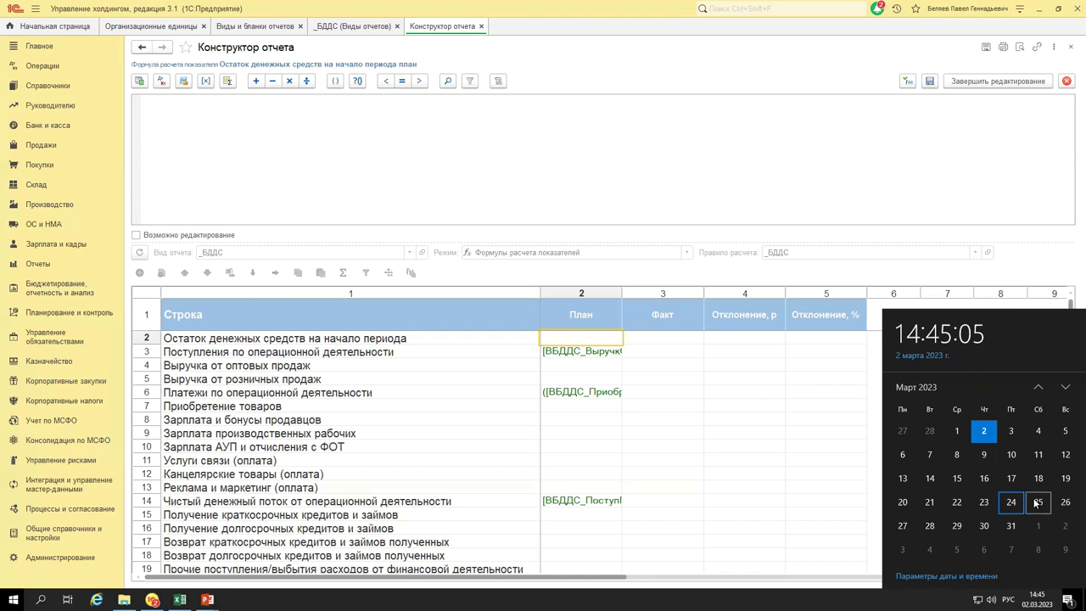
pyautogui.click(1019, 505)
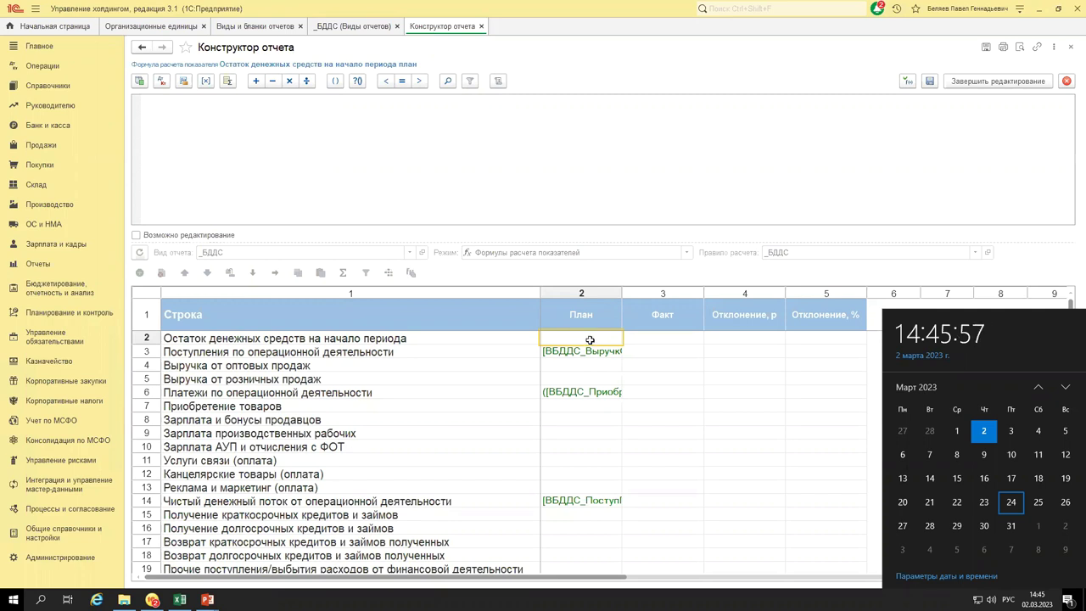
pyautogui.click(576, 339)
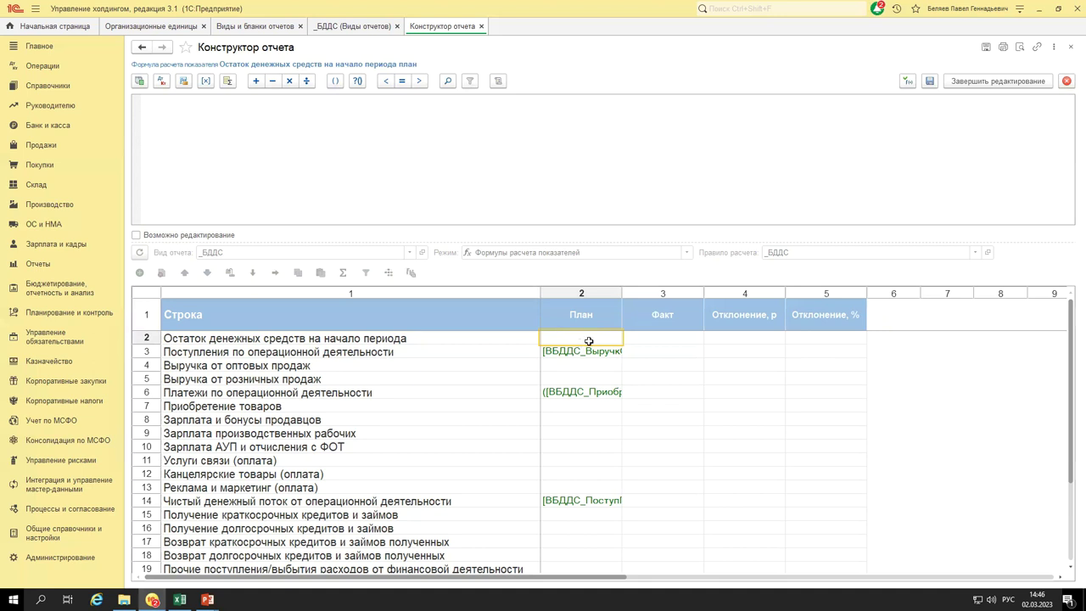
# Set the opening balance's plan formula to the plan indicator of «Остаток денежных средств на конец периода» and save it.
pyautogui.scroll(-2, 589, 341)
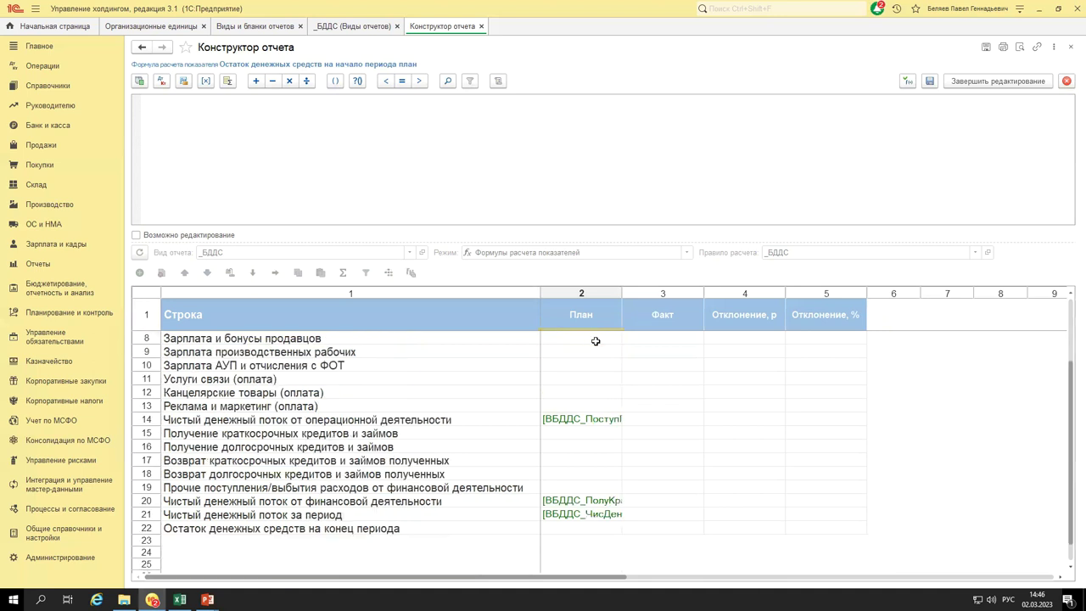
pyautogui.scroll(2, 571, 371)
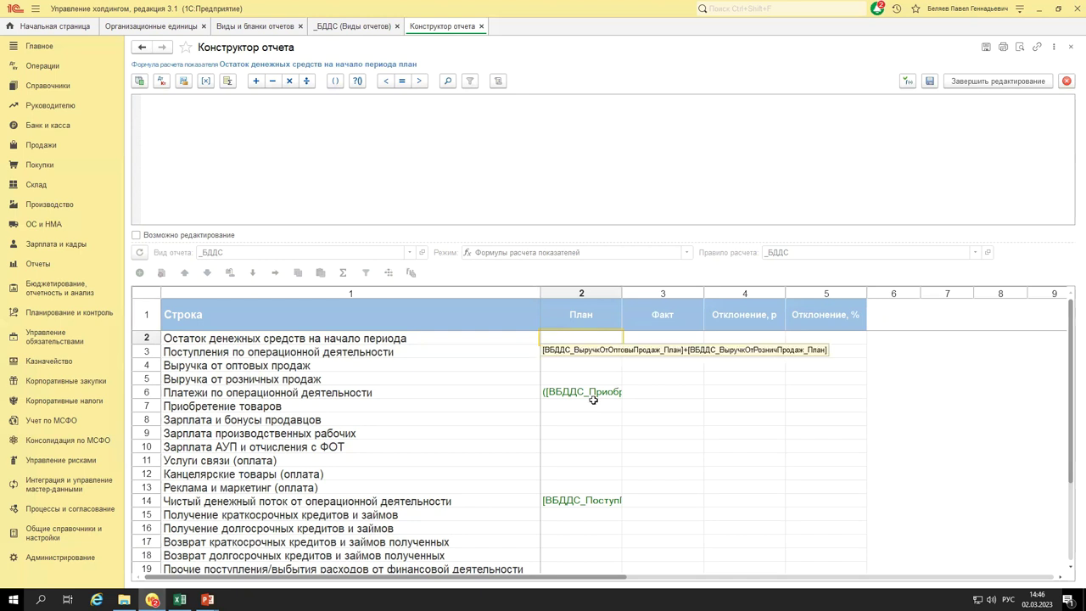
pyautogui.scroll(-4, 600, 413)
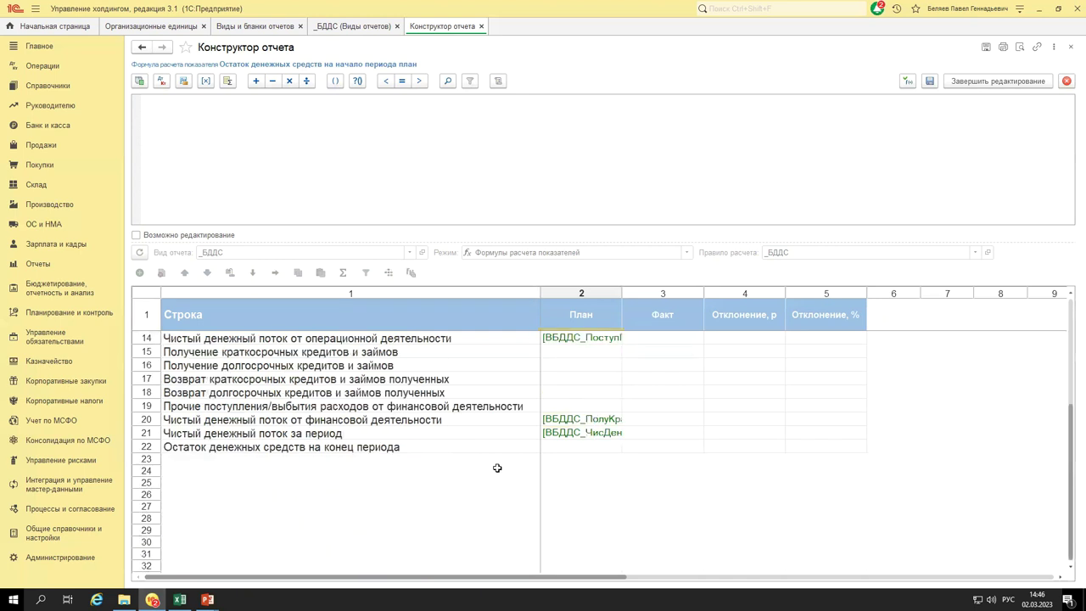
pyautogui.click(577, 447)
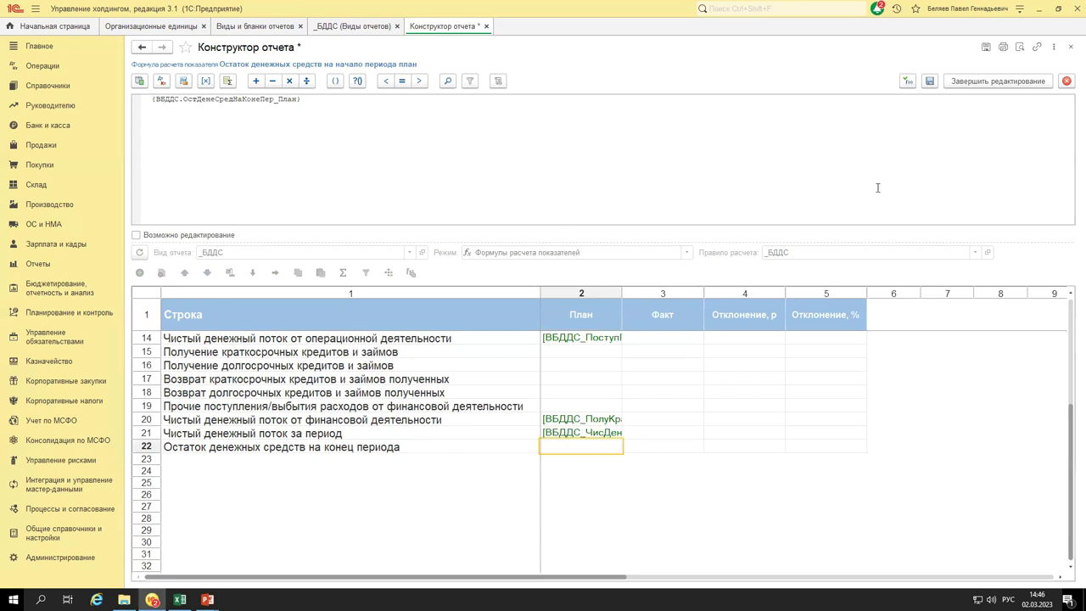
pyautogui.click(930, 82)
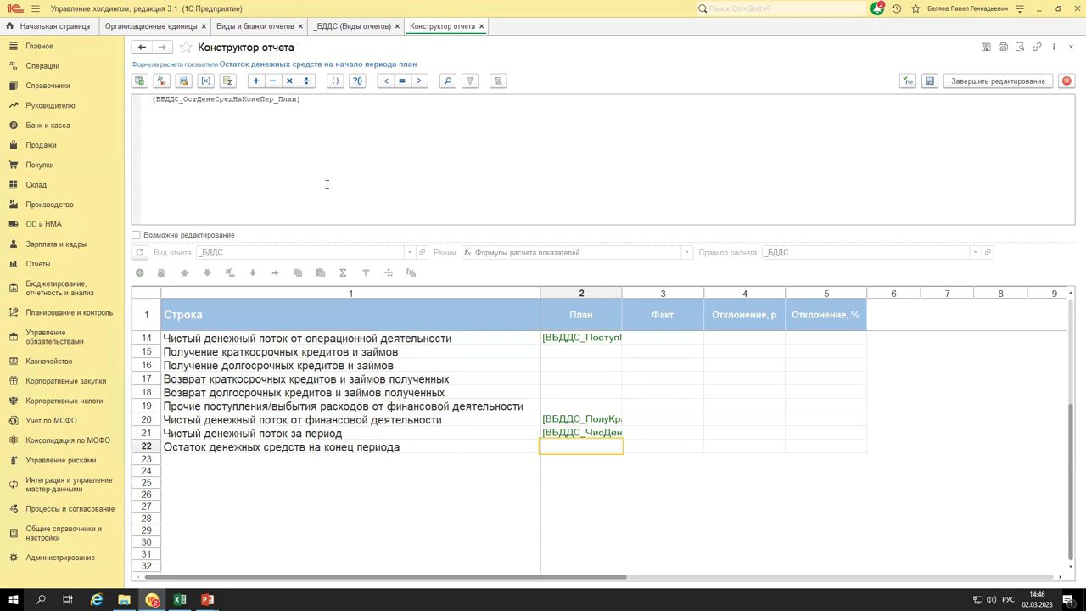
# Open the data source «_БДДС_Остаток денежных средств на конец периода план» for editing and display its source data filter.
pyautogui.click(183, 82)
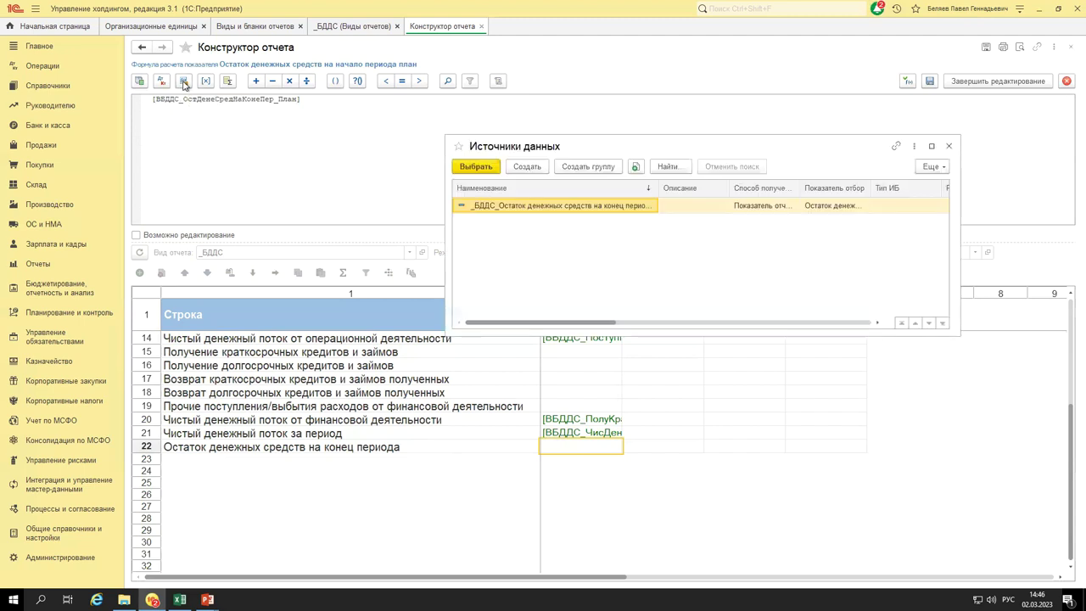
pyautogui.rightClick(599, 208)
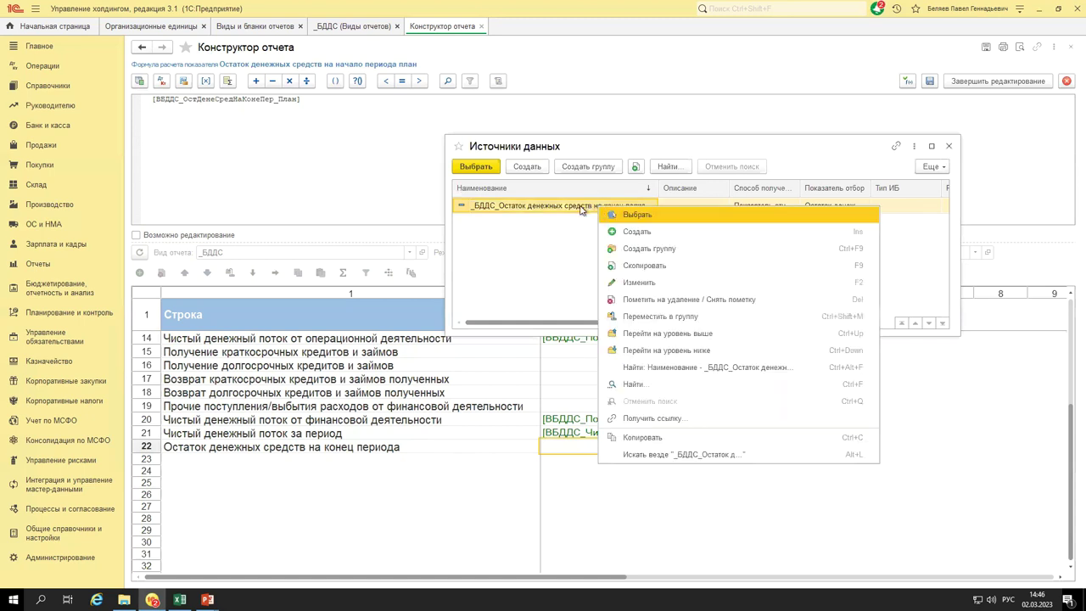
pyautogui.click(582, 210)
pyautogui.rightClick(615, 283)
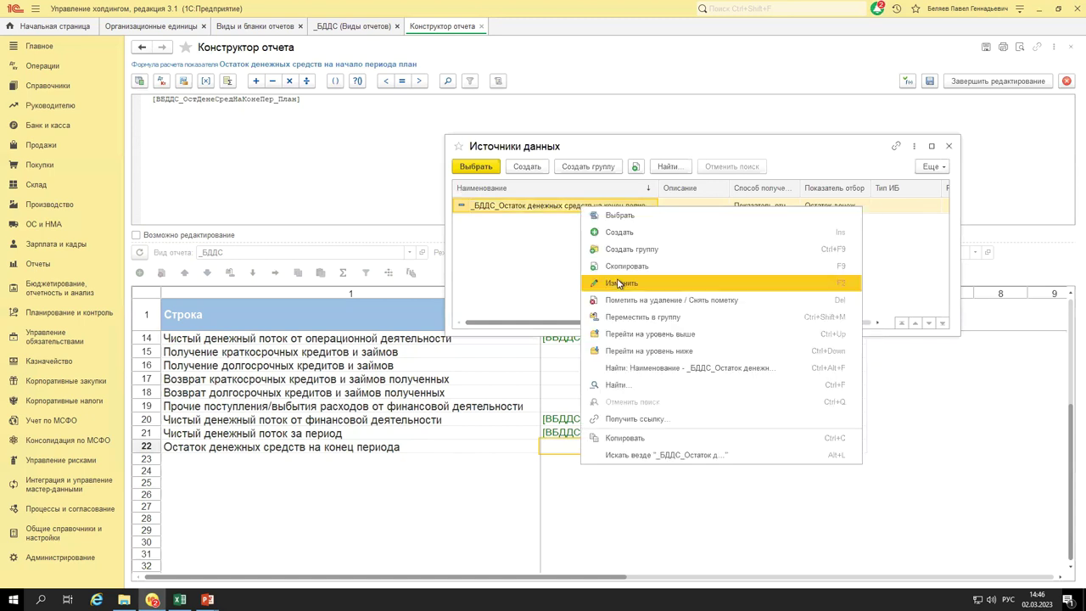
pyautogui.click(618, 283)
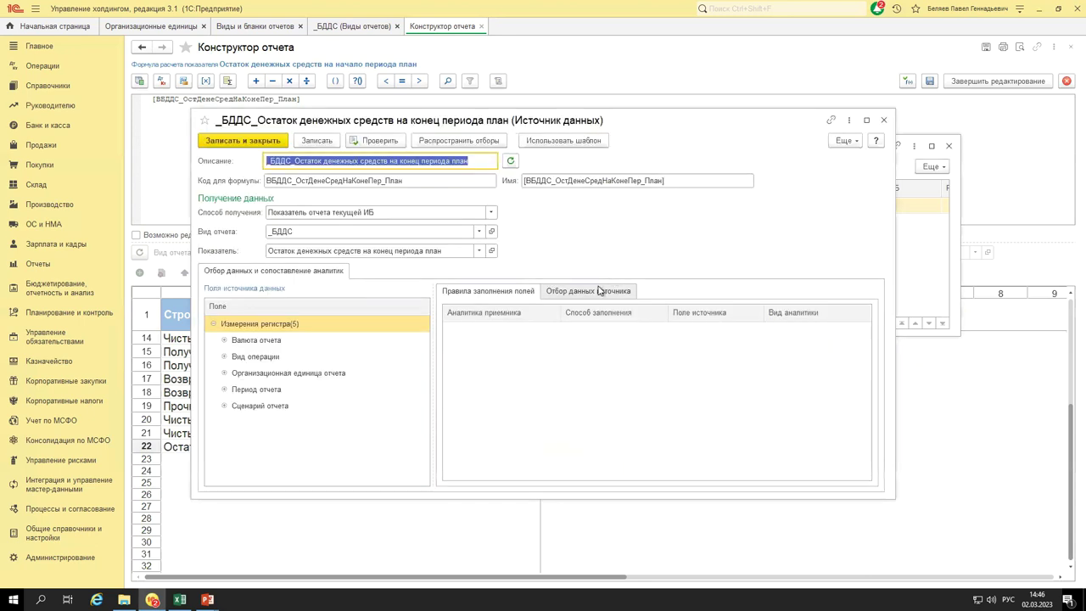
pyautogui.click(588, 292)
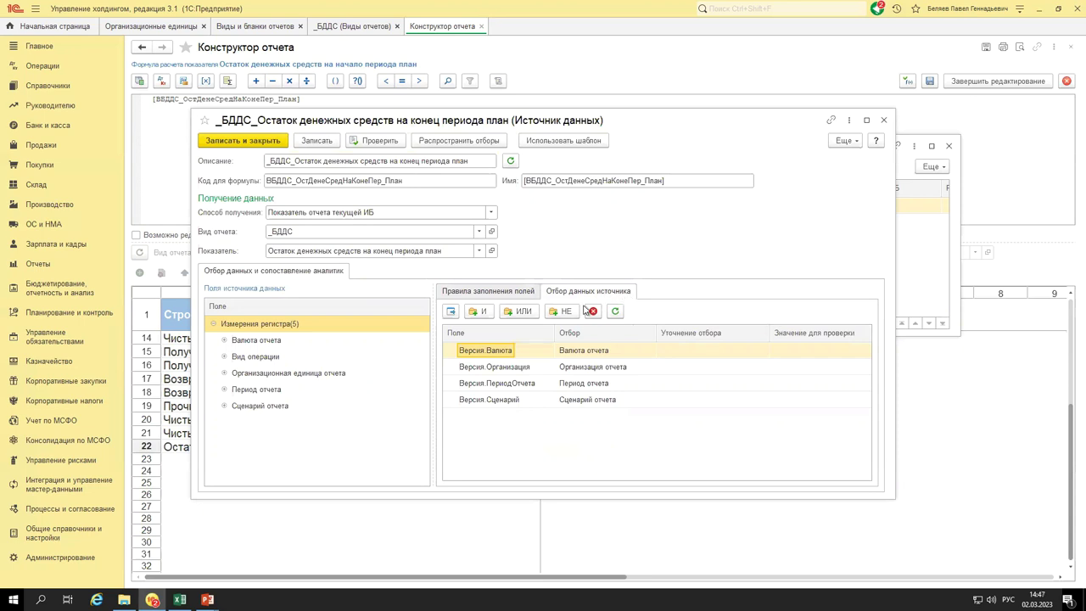
# Filter Версия.ПериодОтчета by «Период отчета со сдвигом» with a shift of -1, save the data source and finish editing the formula.
pyautogui.click(594, 385)
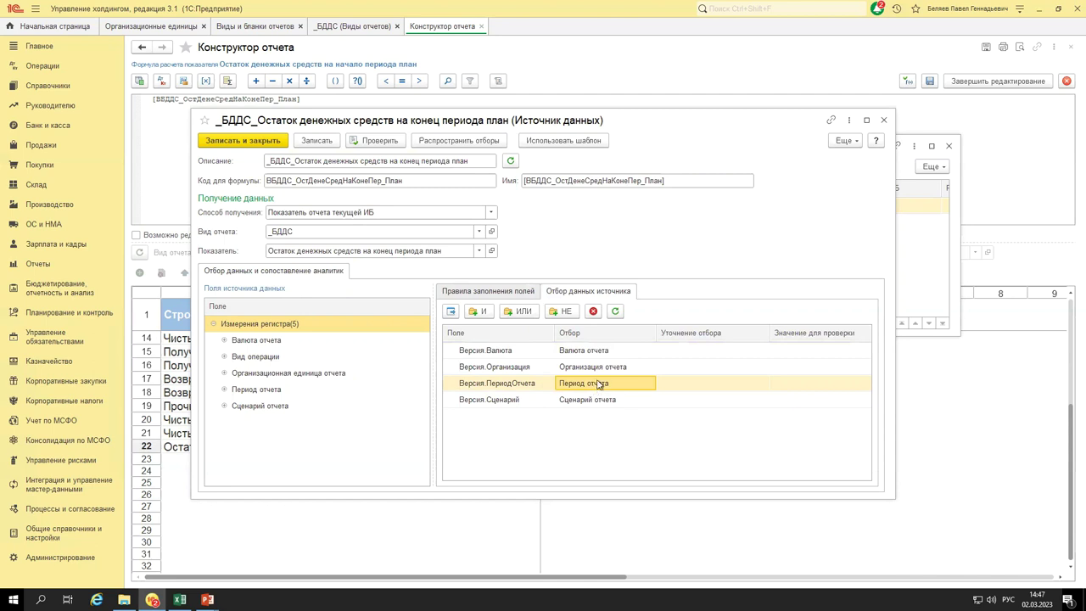
pyautogui.doubleClick(632, 382)
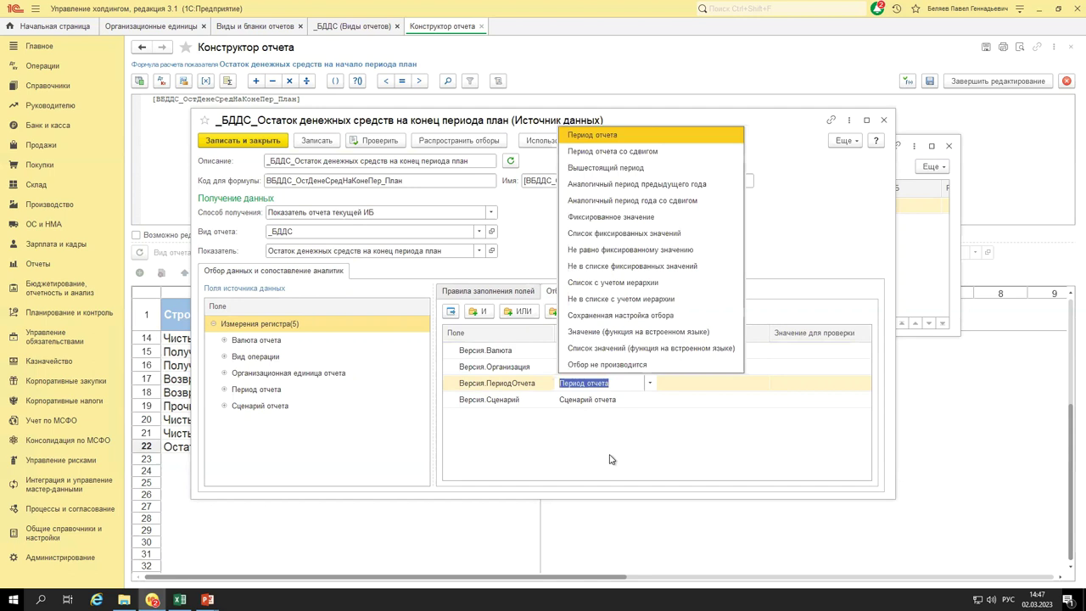
pyautogui.click(649, 383)
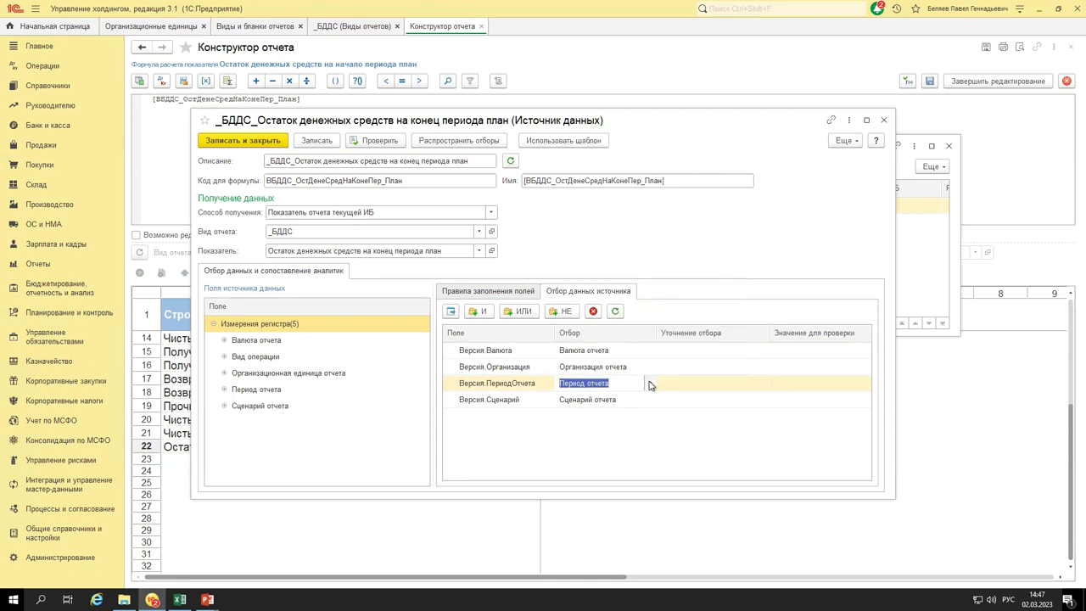
pyautogui.click(649, 382)
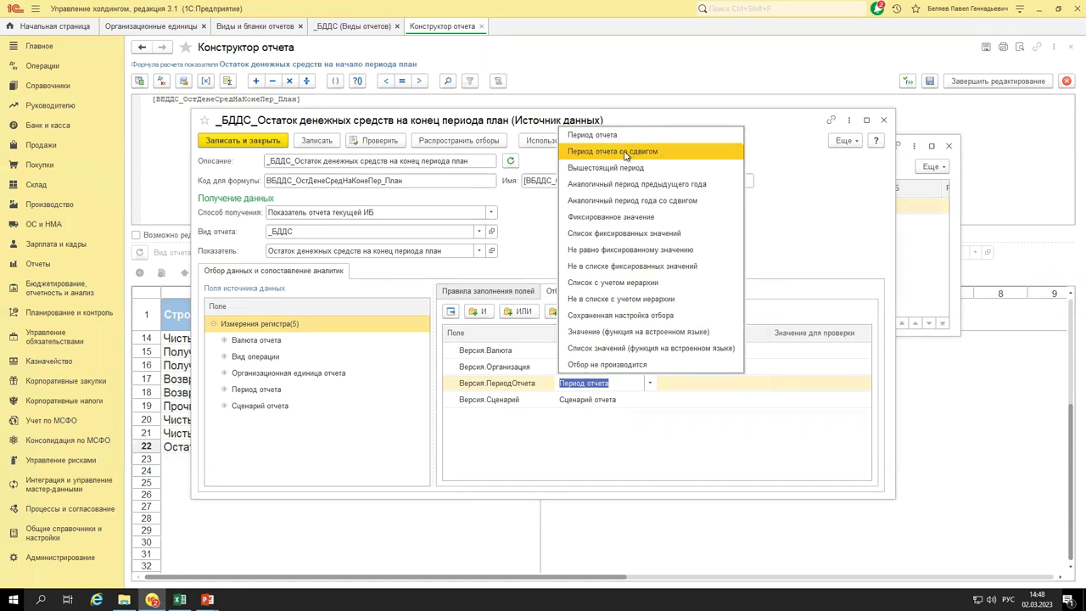
pyautogui.press('Return')
pyautogui.press('Tab')
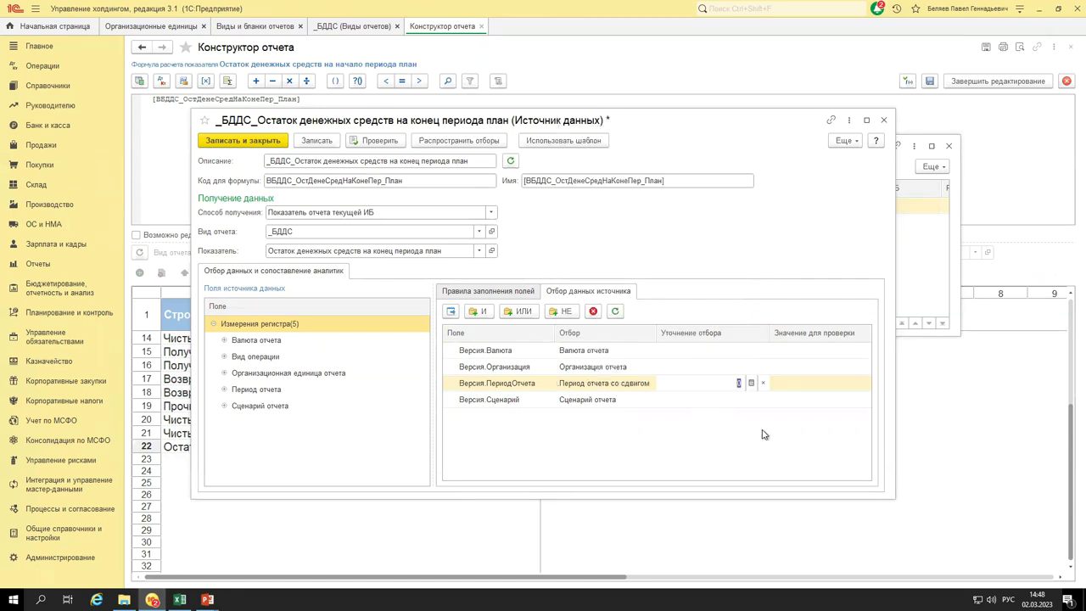
pyautogui.write('-1')
pyautogui.press('Return')
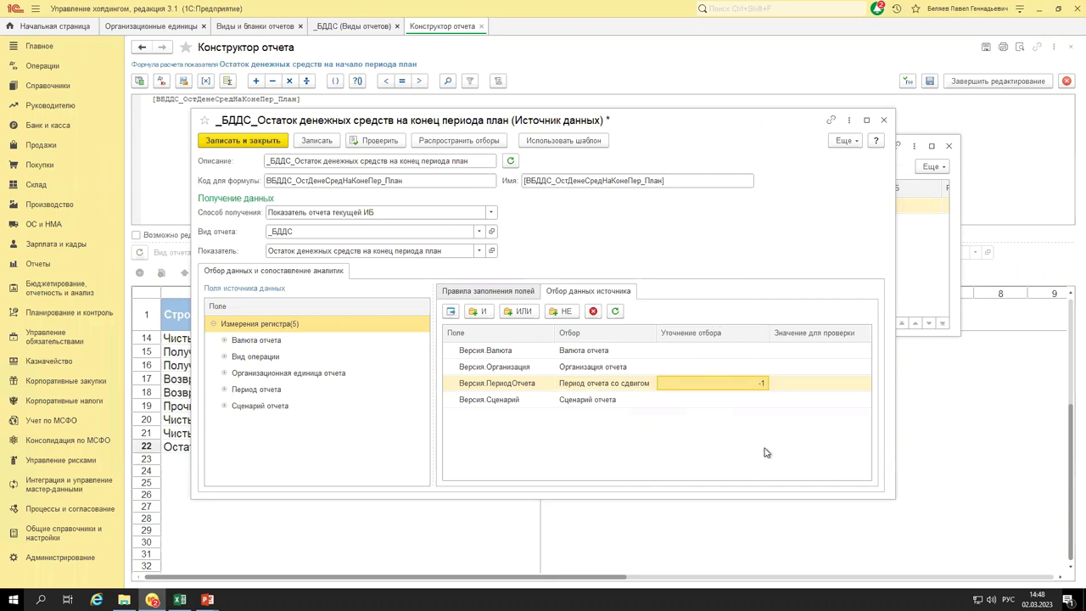
pyautogui.click(250, 142)
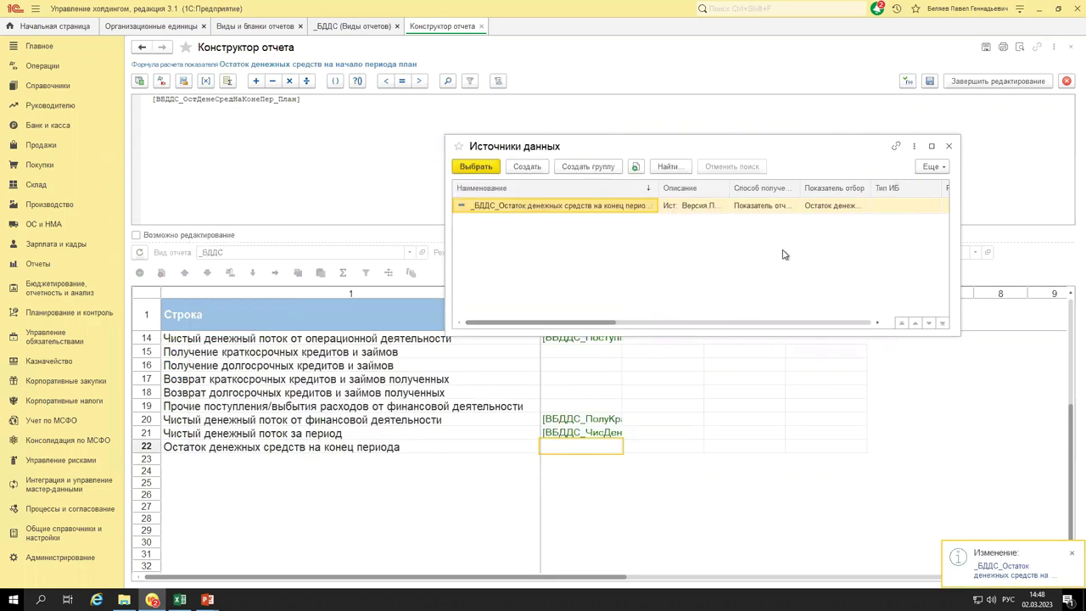
pyautogui.click(946, 148)
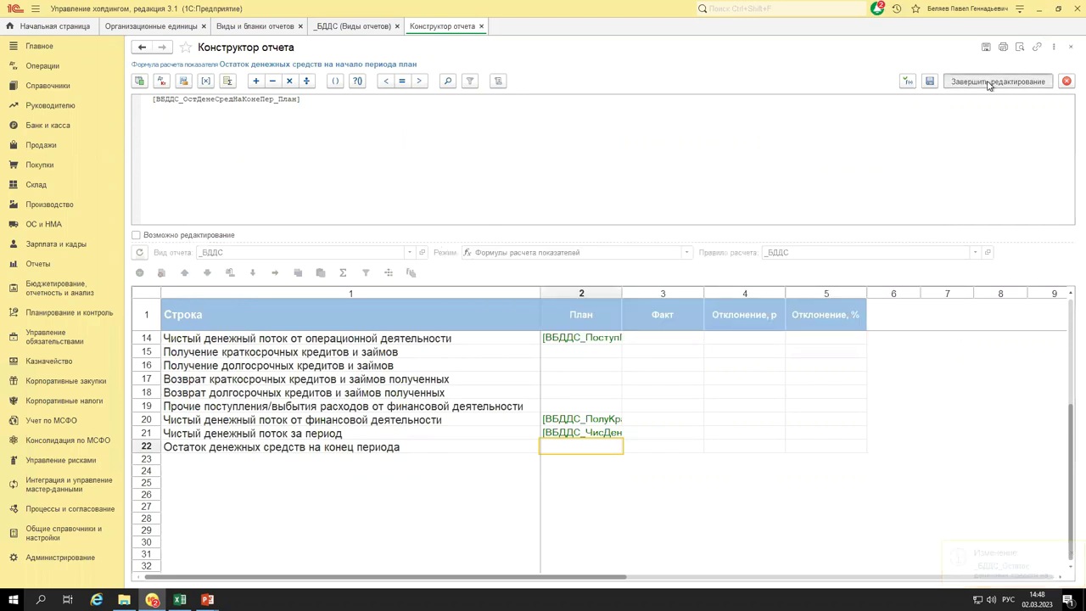
pyautogui.click(988, 82)
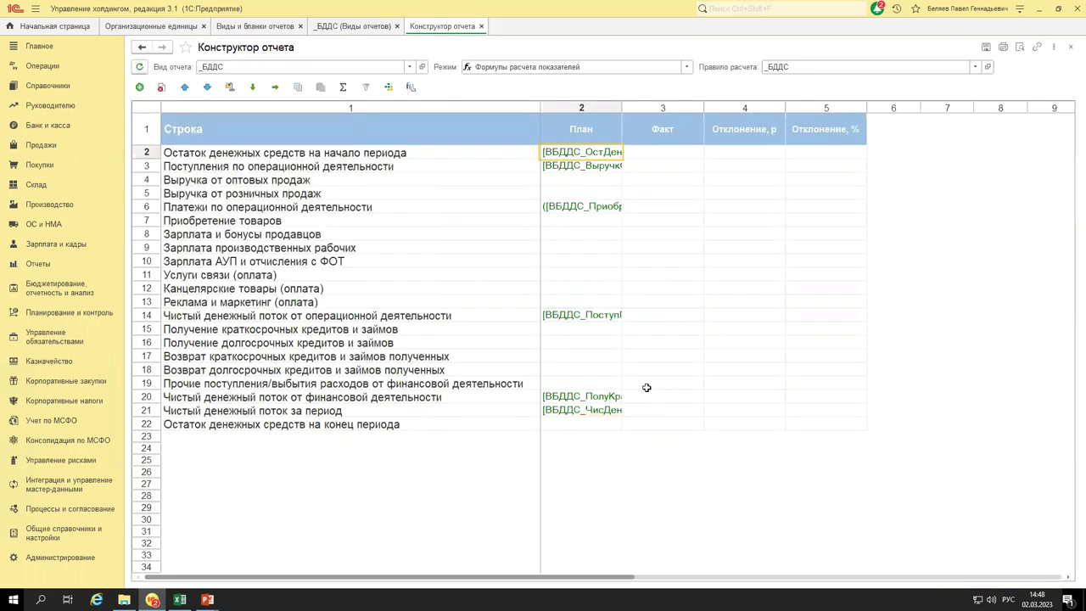
# Begin the plan formula of «Остаток денежных средств на конец периода» with the plan indicator of «Остаток денежных средств на начало периода».
pyautogui.click(563, 423)
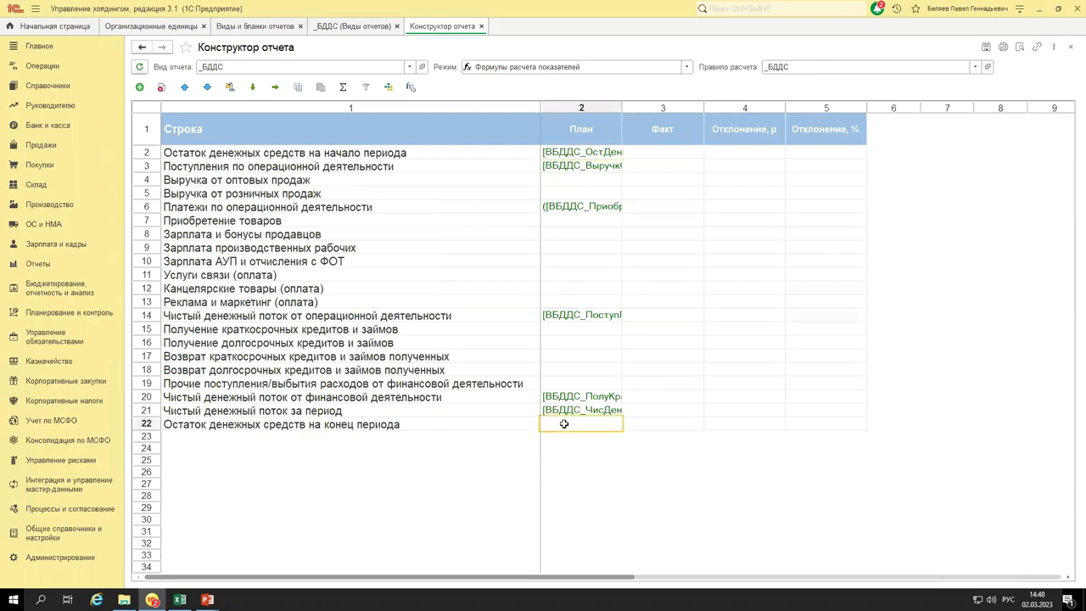
pyautogui.doubleClick(563, 423)
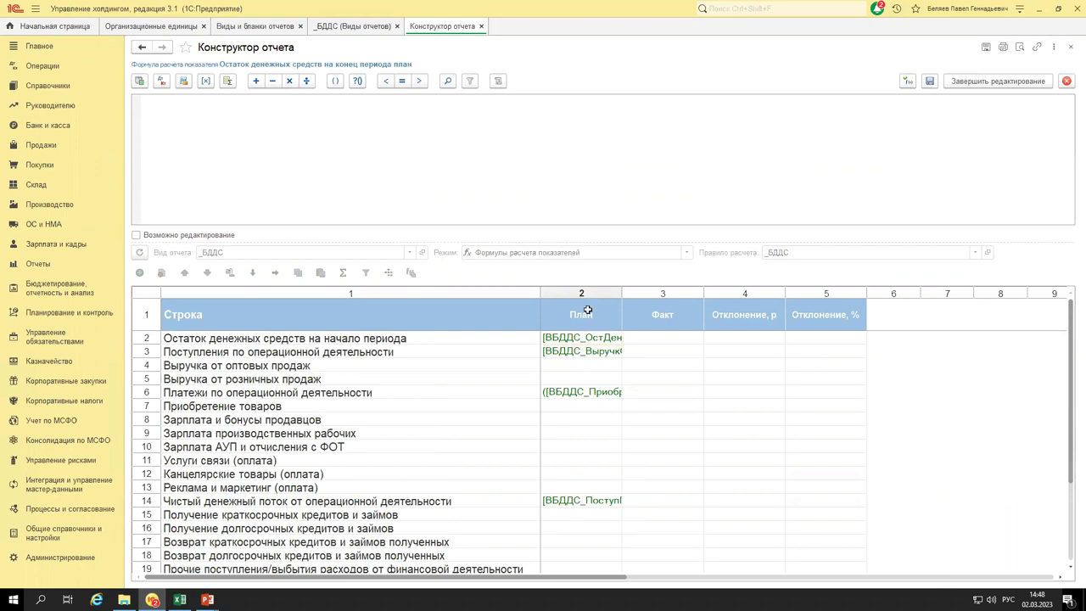
pyautogui.scroll(-1, 693, 521)
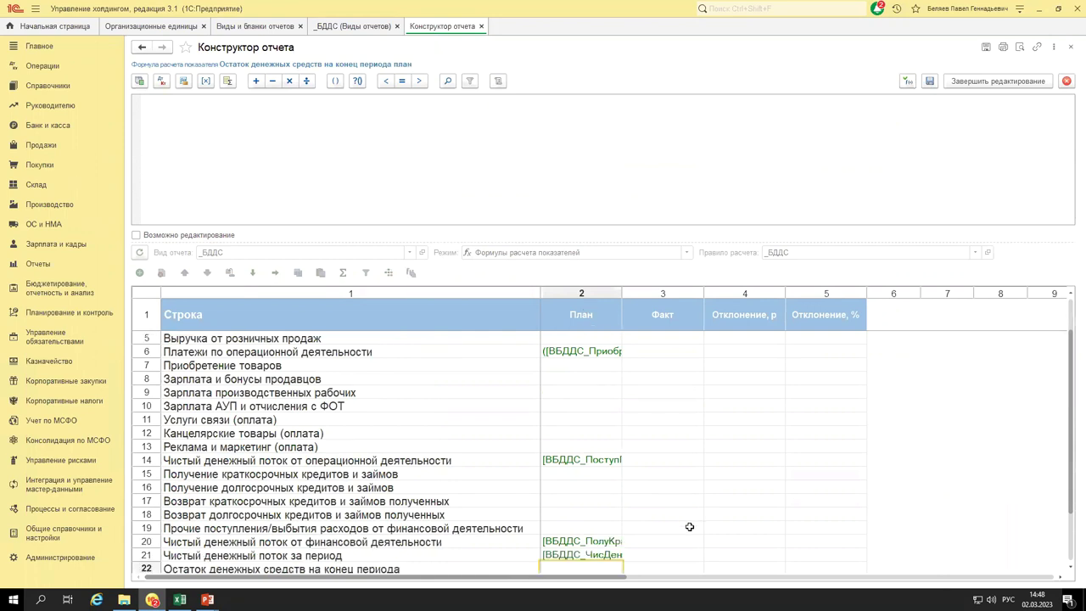
pyautogui.scroll(-1, 690, 522)
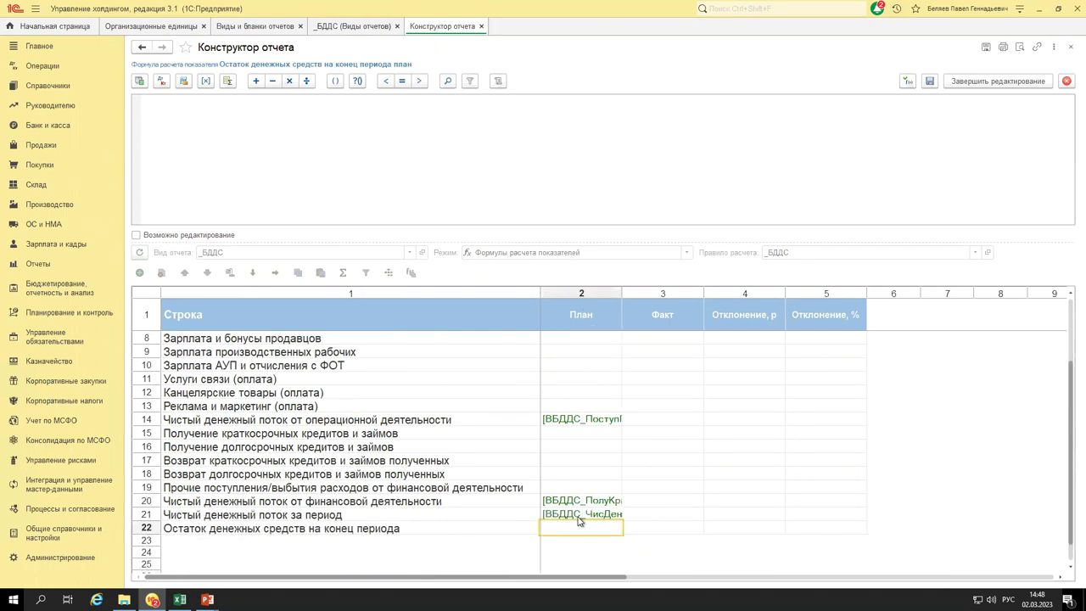
pyautogui.scroll(2, 580, 521)
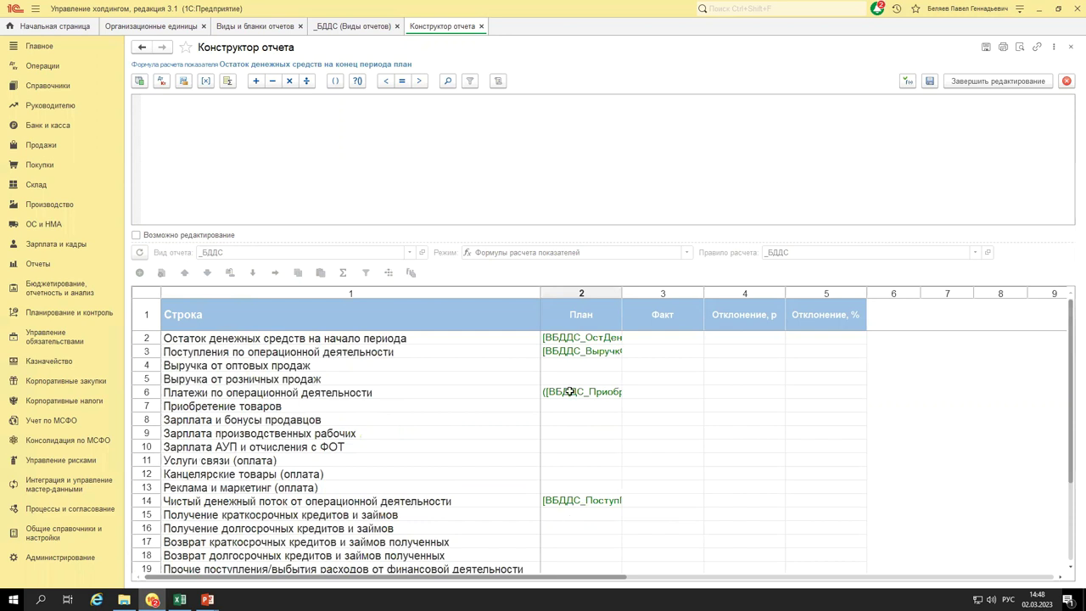
pyautogui.click(577, 337)
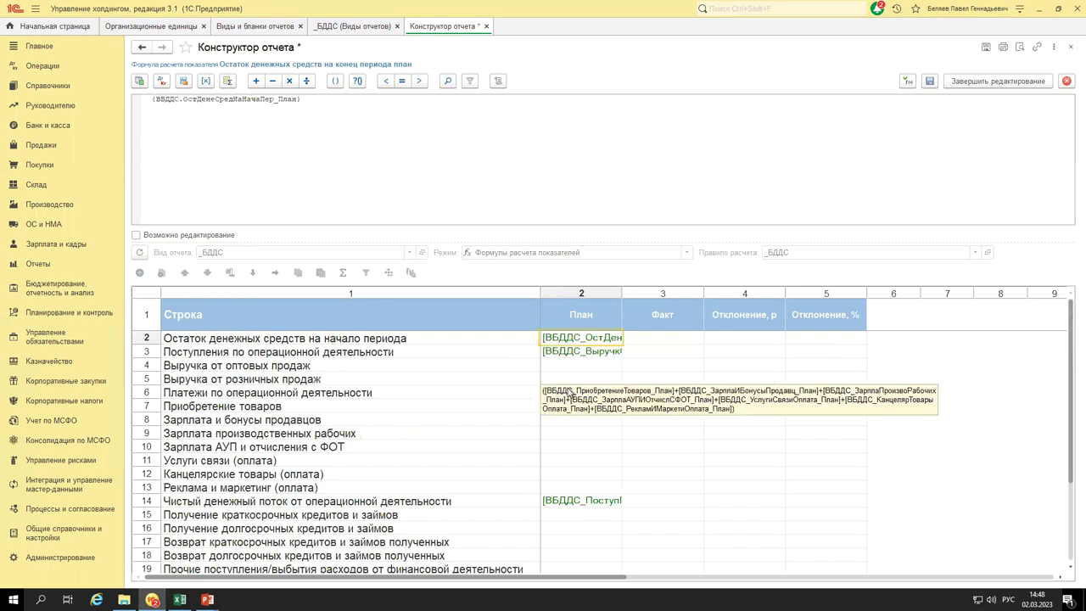
pyautogui.write('-')
pyautogui.scroll(-1, 594, 424)
pyautogui.scroll(-1, 602, 433)
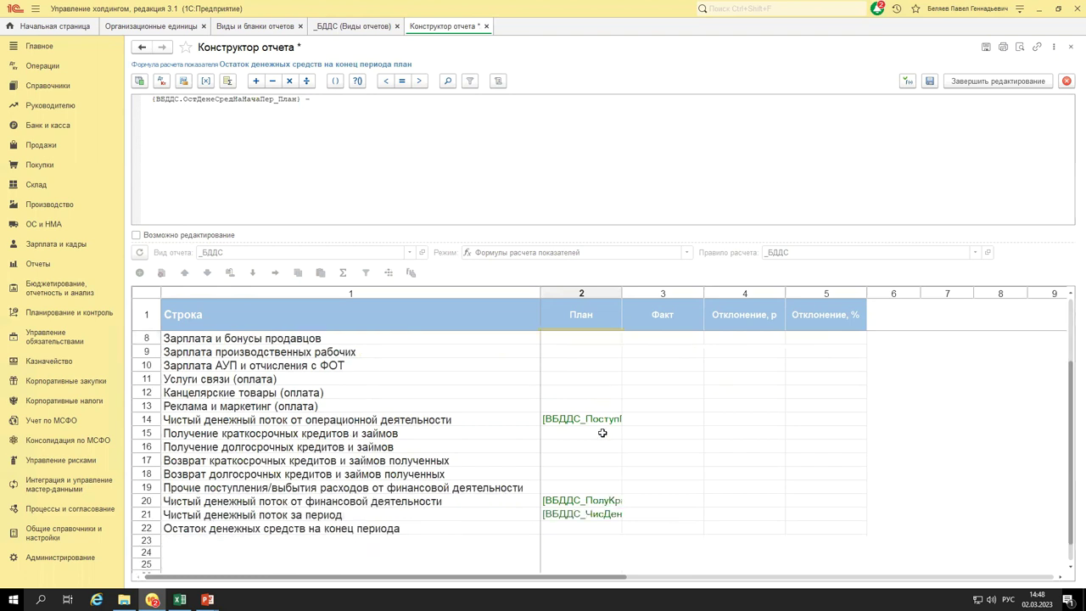
pyautogui.scroll(2, 602, 428)
pyautogui.moveTo(581, 338); pyautogui.dragTo(361, 213)
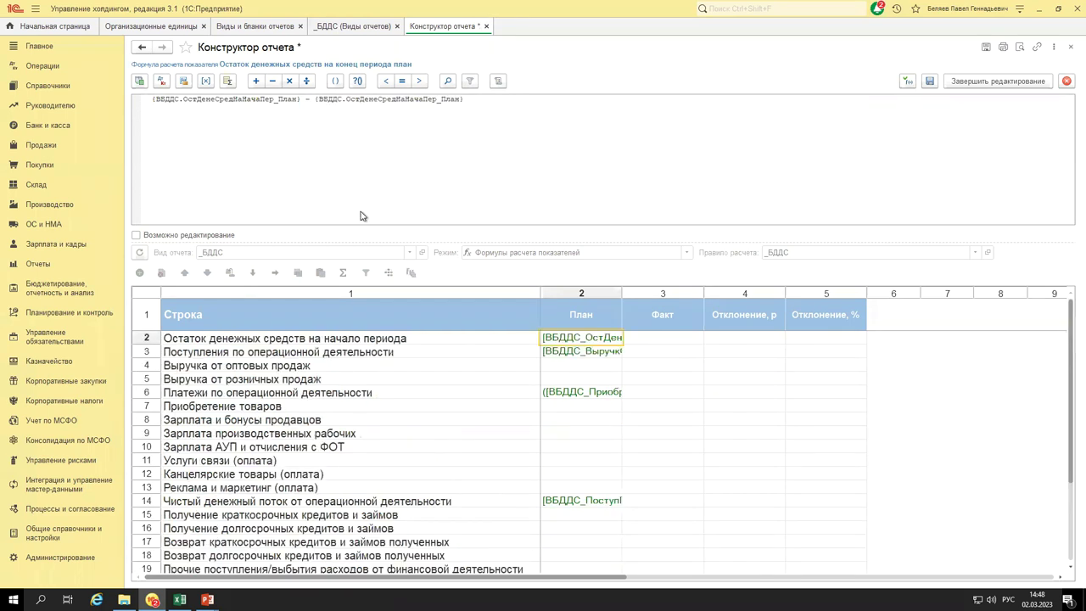
# Replace everything after the first indicator with a plus and the plan indicator of «Чистый денежный поток за период», then save and finish editing the formula.
pyautogui.moveTo(306, 118); pyautogui.dragTo(305, 119)
pyautogui.write('+')
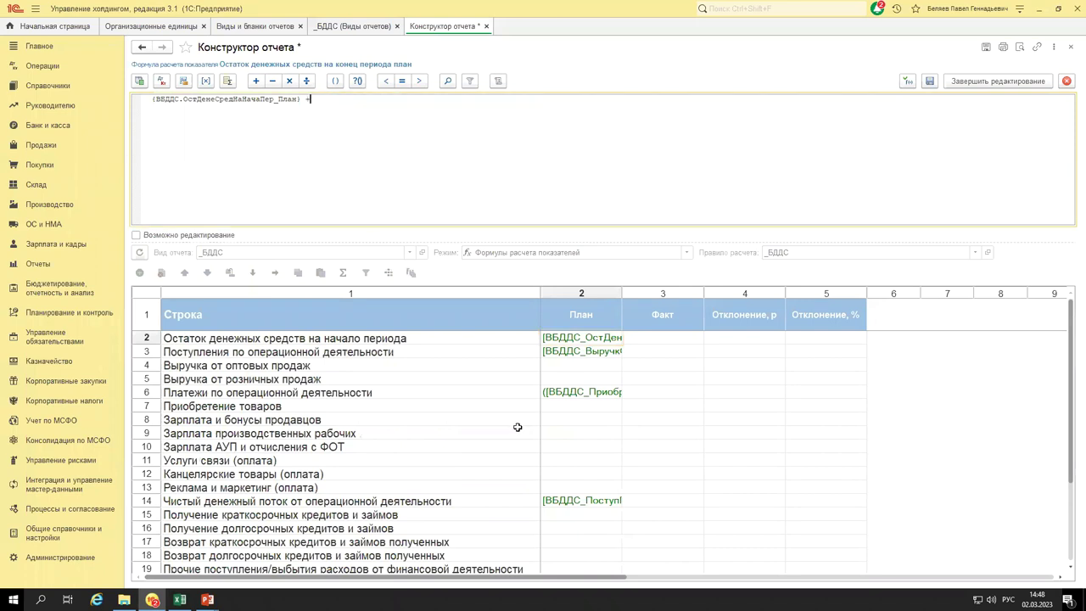
pyautogui.scroll(-3, 547, 455)
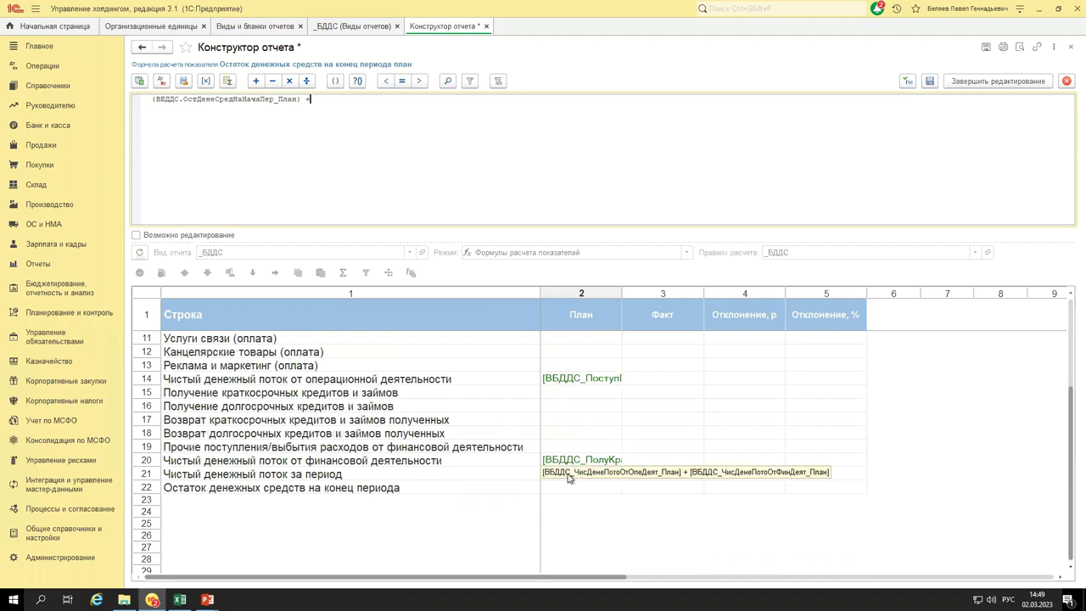
pyautogui.click(567, 474)
pyautogui.doubleClick(567, 474)
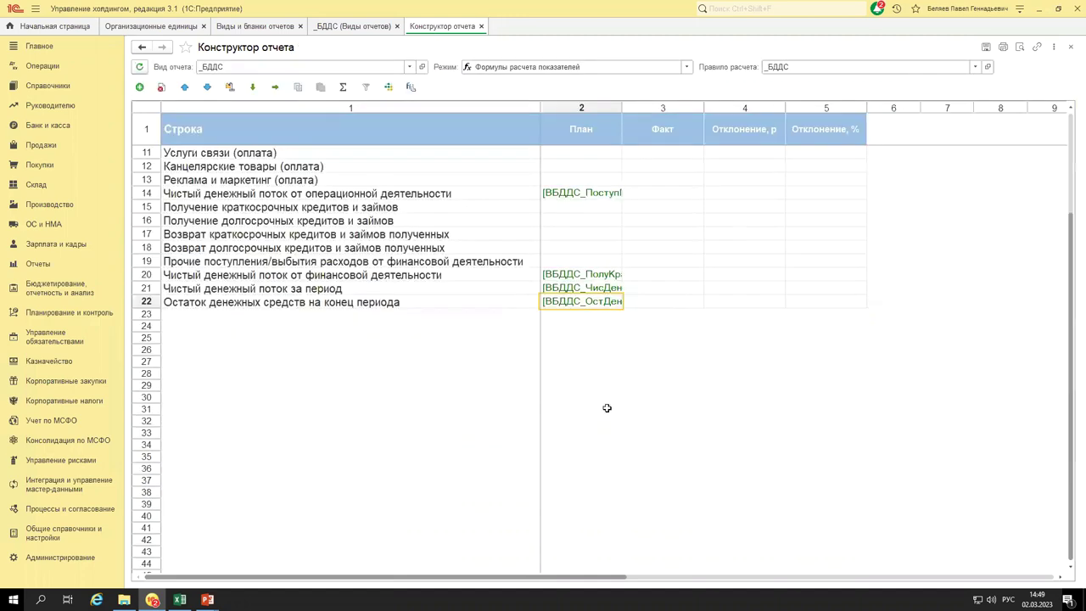
# Start creating a data source for the fact formula of «Остаток денежных средств на начало периода» and display the available «Способ получения» options.
pyautogui.scroll(3, 599, 407)
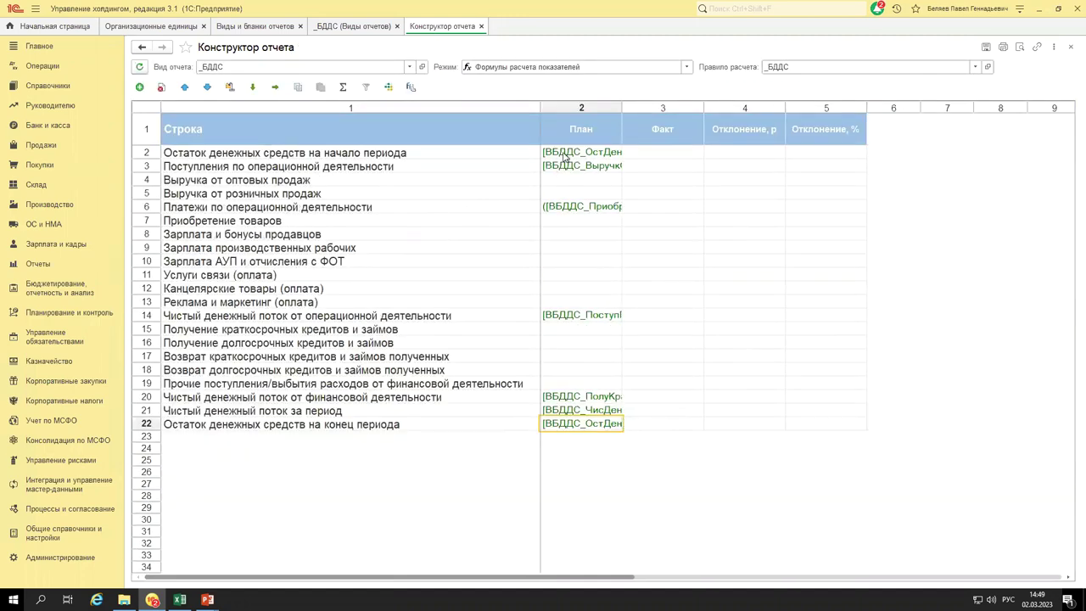
pyautogui.moveTo(581, 129); pyautogui.dragTo(580, 426)
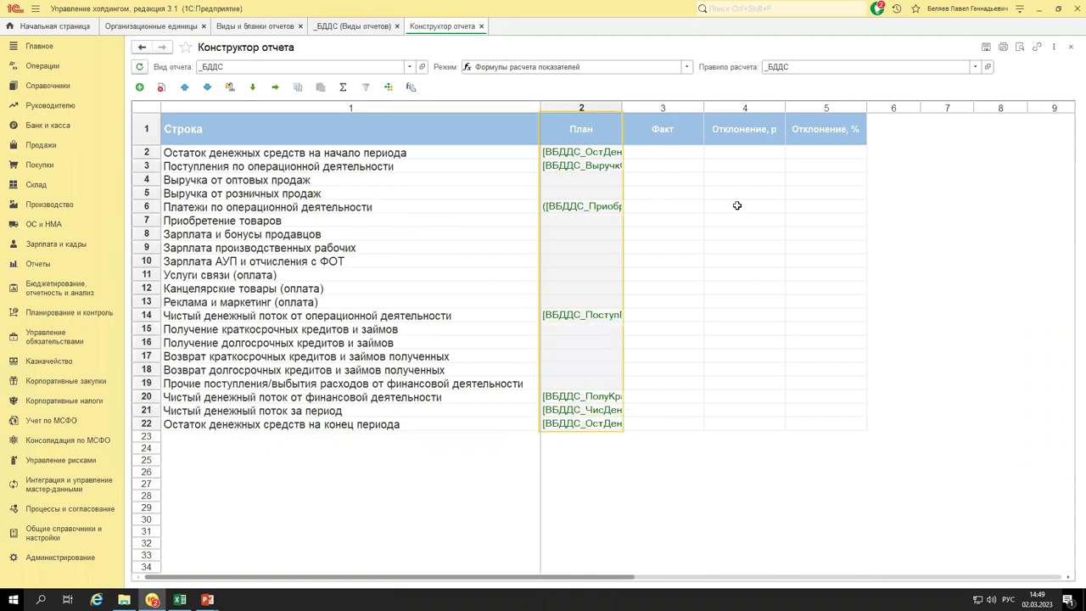
pyautogui.click(649, 150)
pyautogui.doubleClick(649, 150)
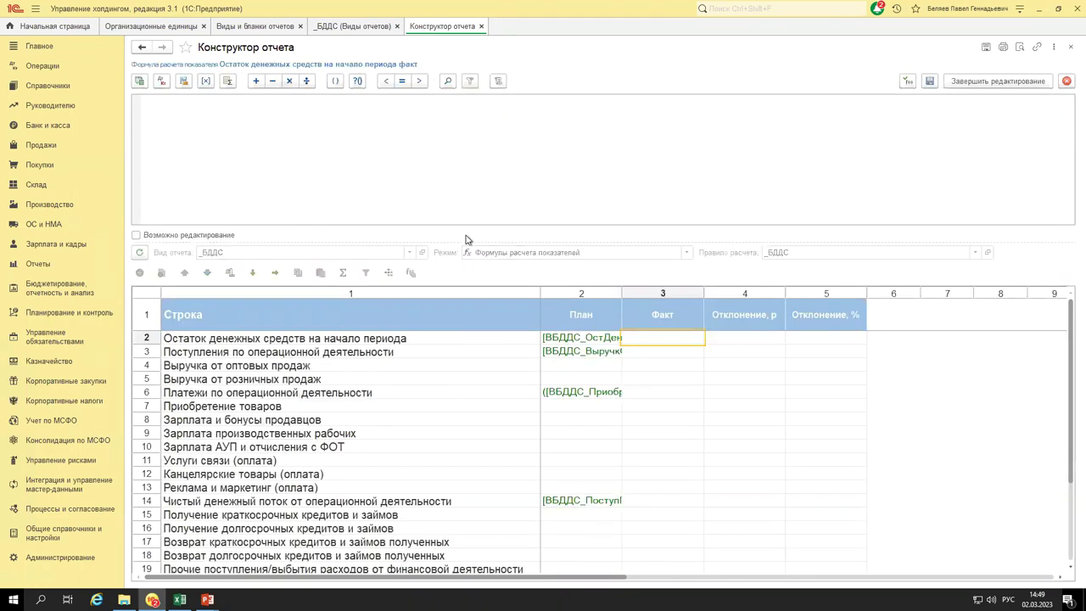
pyautogui.click(183, 81)
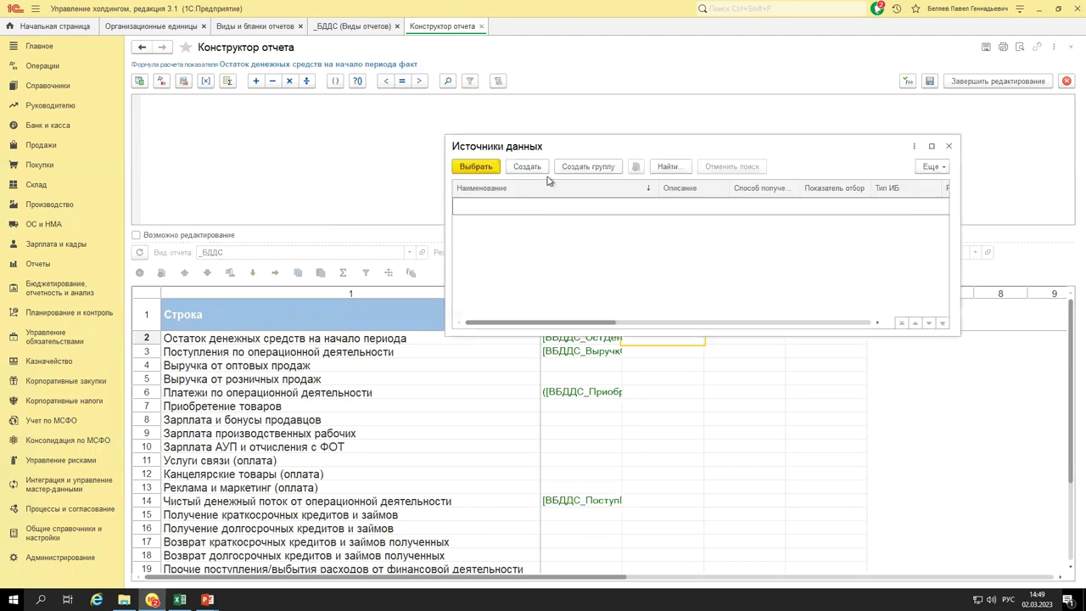
pyautogui.click(527, 167)
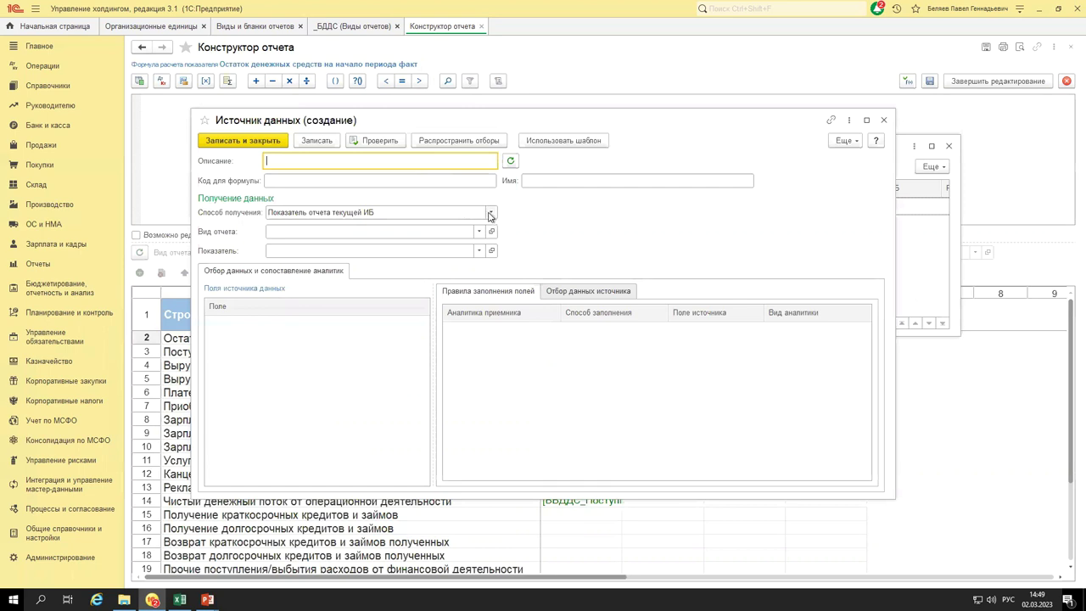
pyautogui.click(490, 213)
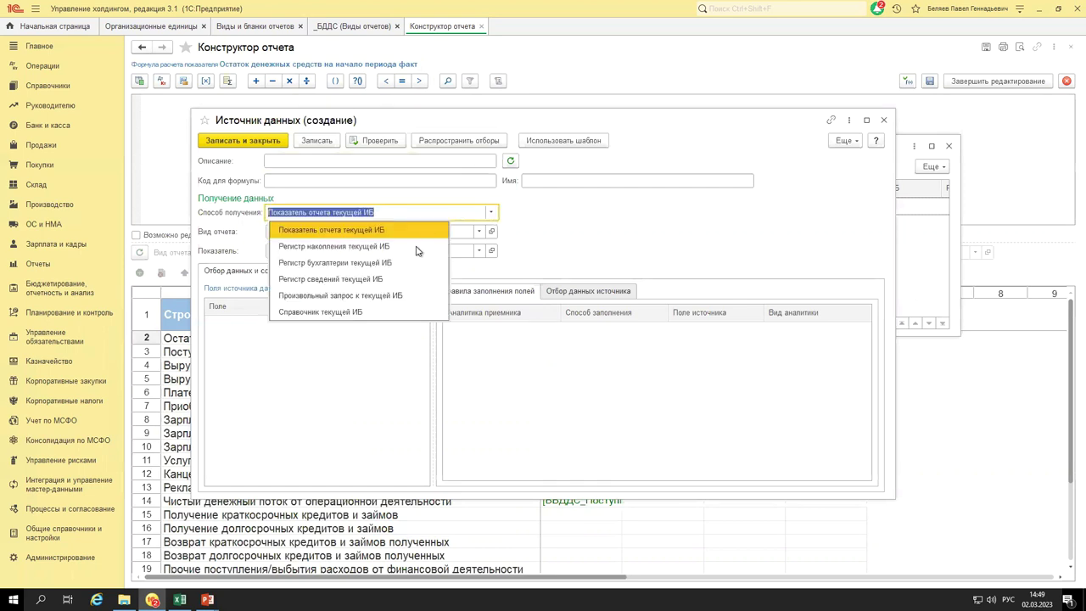
# Save the data source with retrieval method «Регистр накопления текущей ИБ» and the Организация filter set to «Отбор не производится».
pyautogui.click(381, 247)
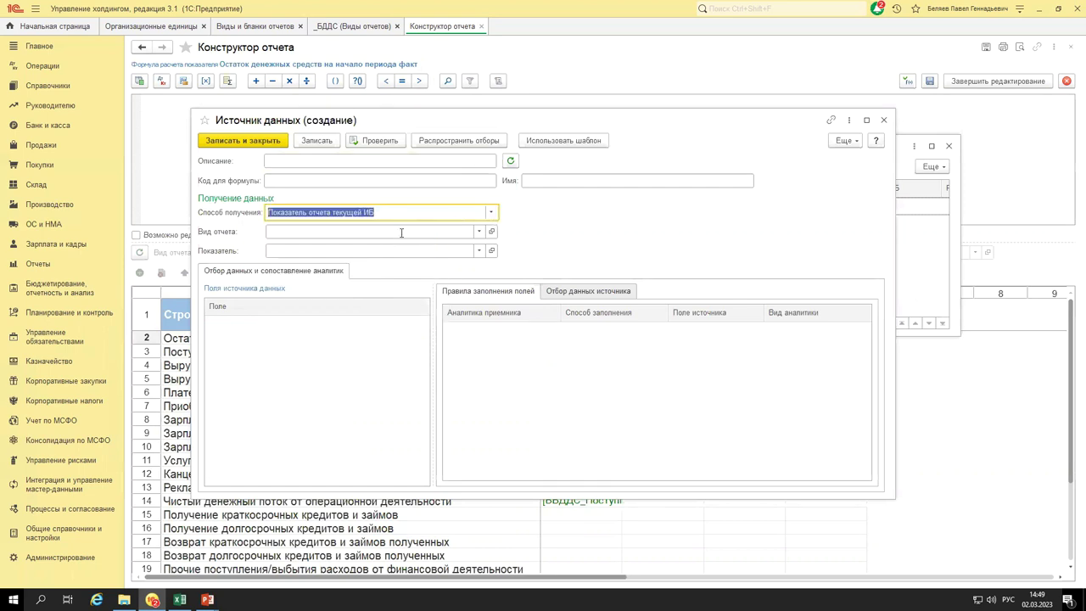
pyautogui.click(362, 249)
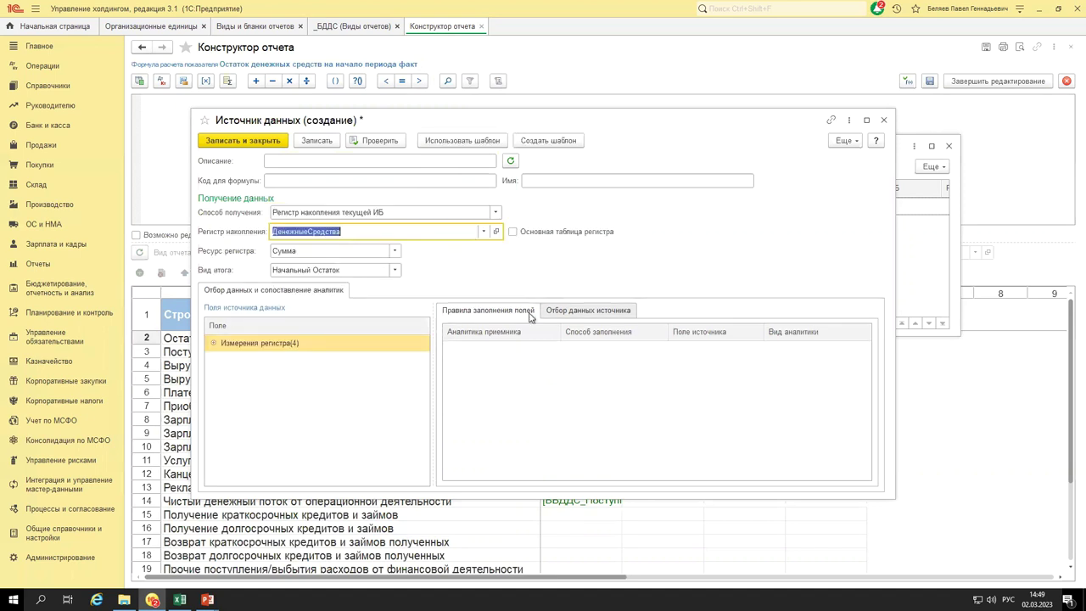
pyautogui.click(559, 309)
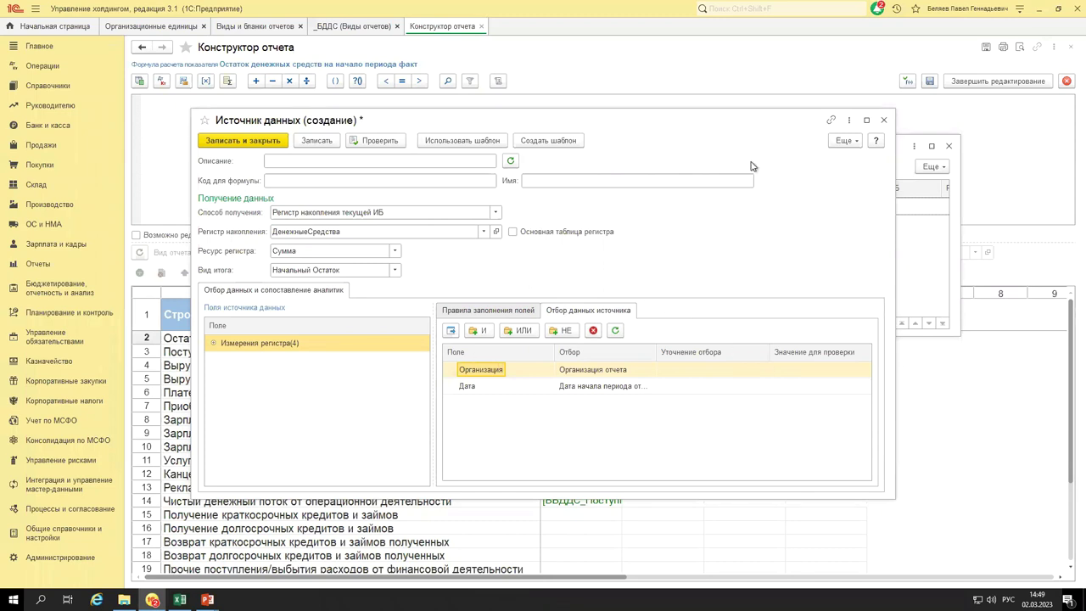
pyautogui.click(633, 370)
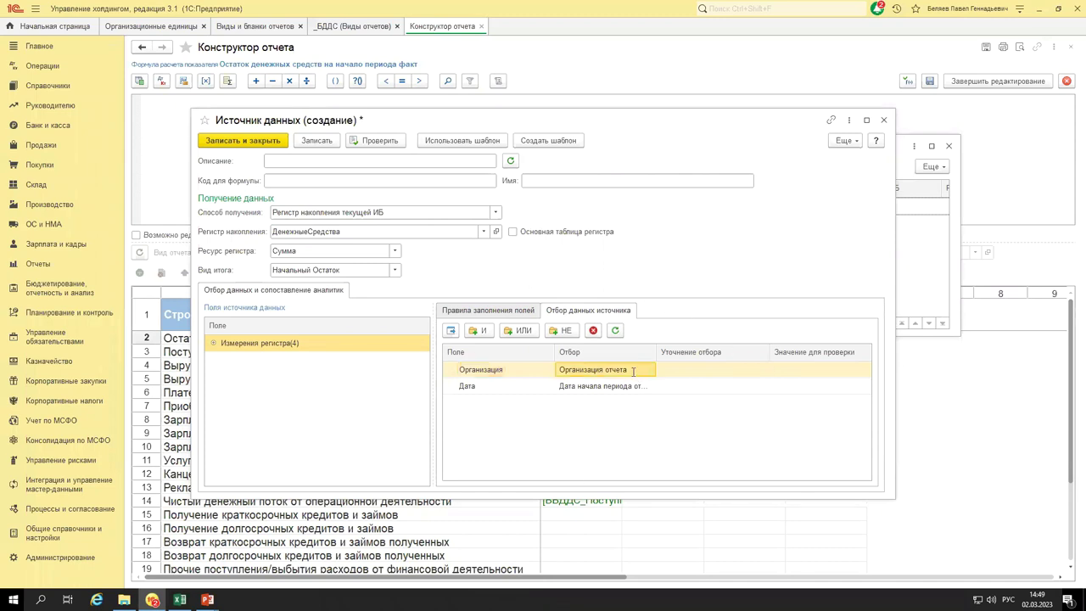
pyautogui.click(632, 371)
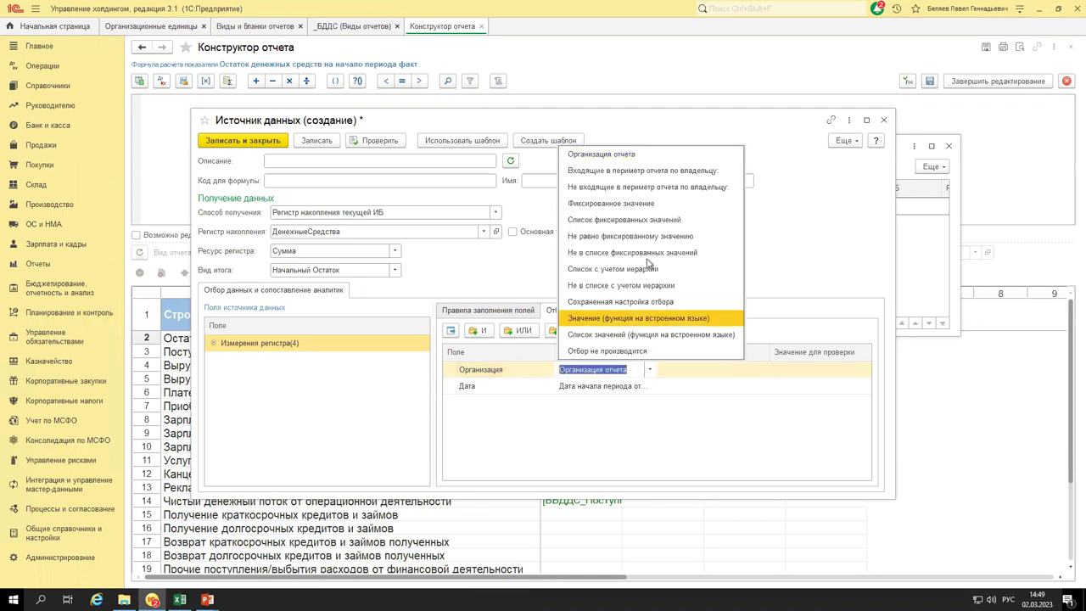
pyautogui.click(628, 350)
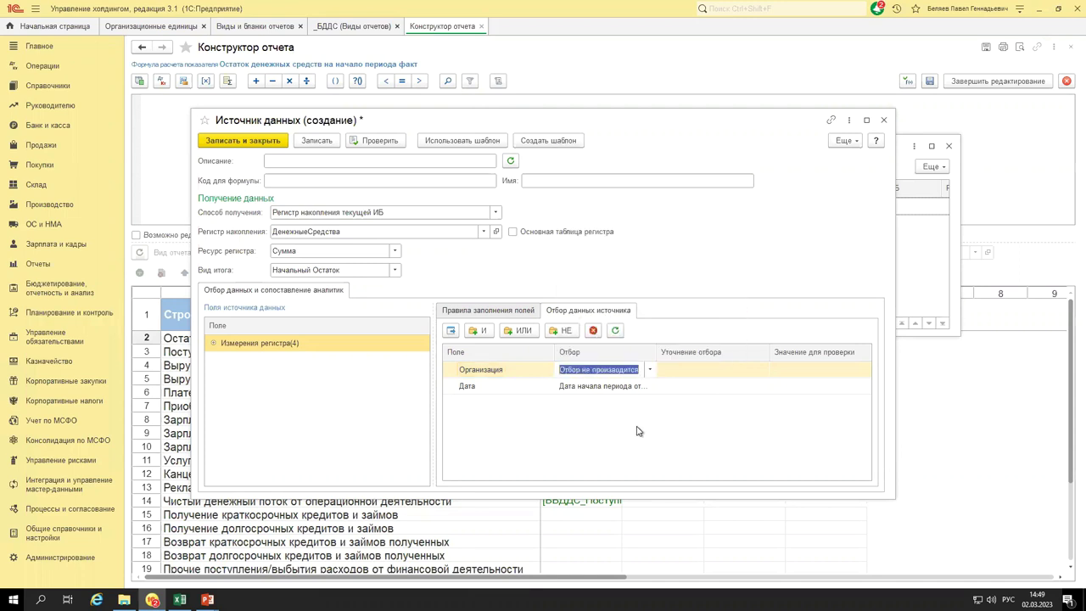
pyautogui.click(262, 142)
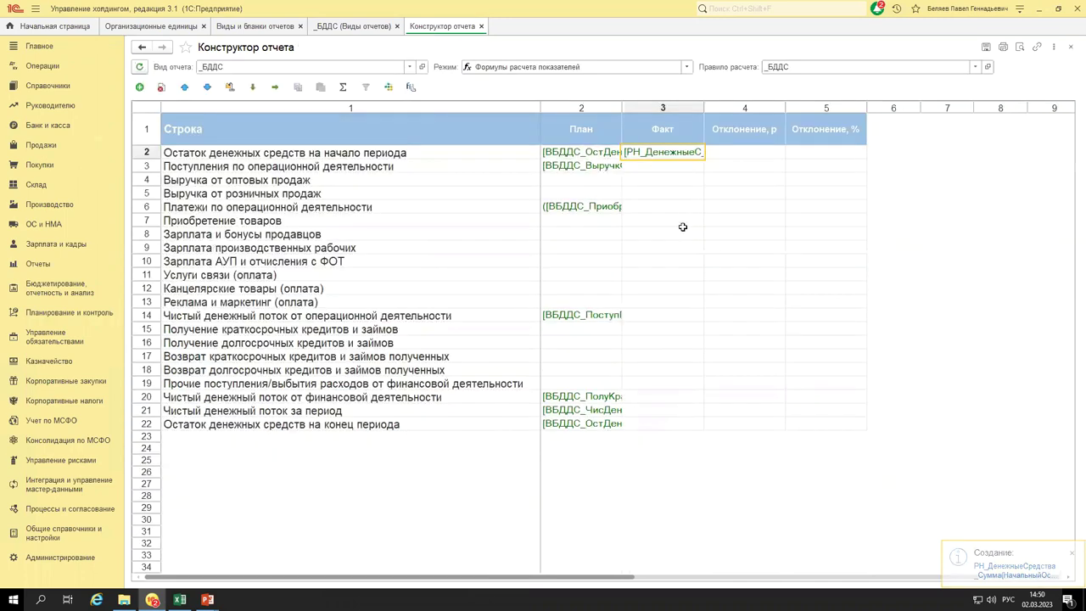
pyautogui.click(672, 218)
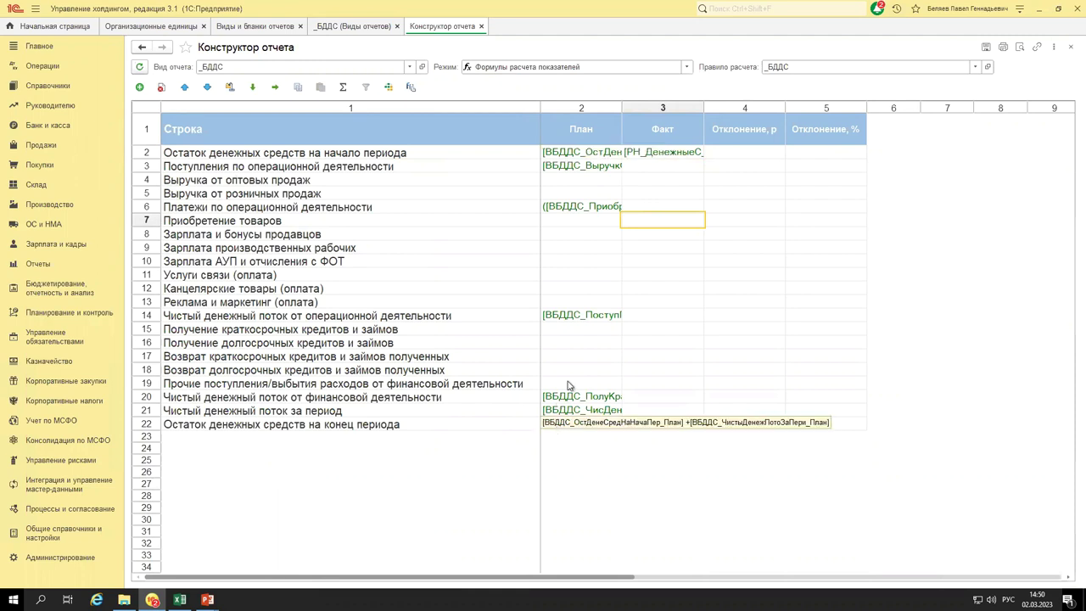
pyautogui.moveTo(515, 186); pyautogui.dragTo(711, 304)
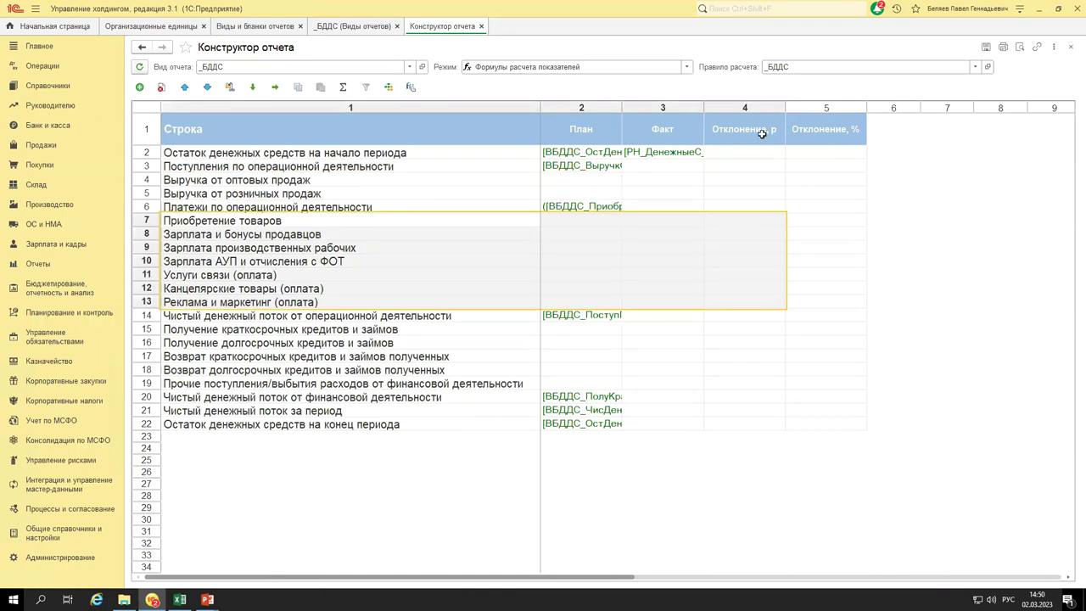
pyautogui.click(764, 193)
pyautogui.moveTo(807, 394); pyautogui.dragTo(816, 423)
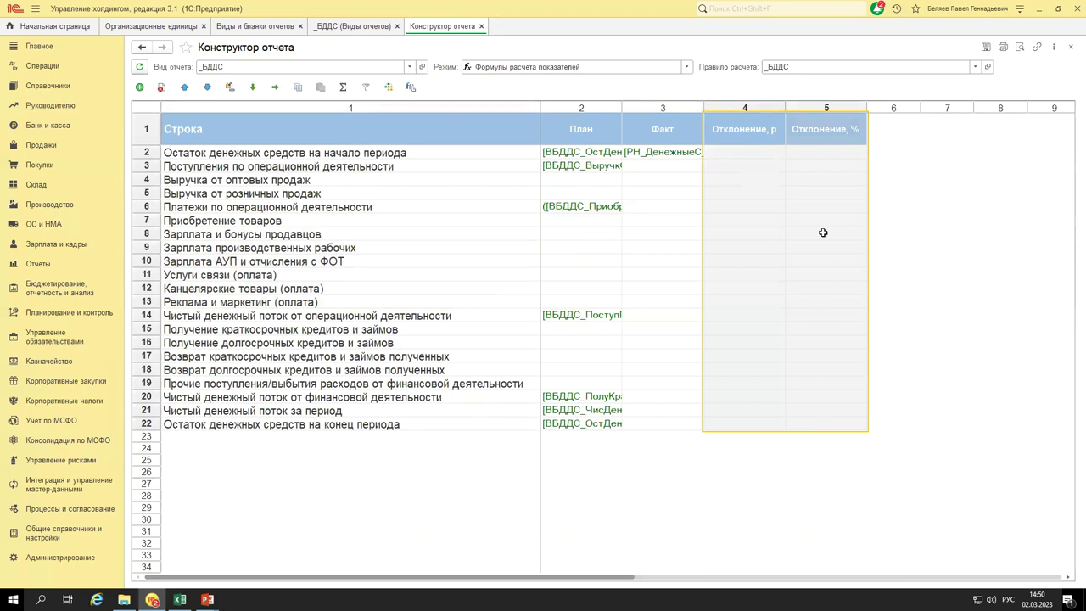
pyautogui.click(745, 152)
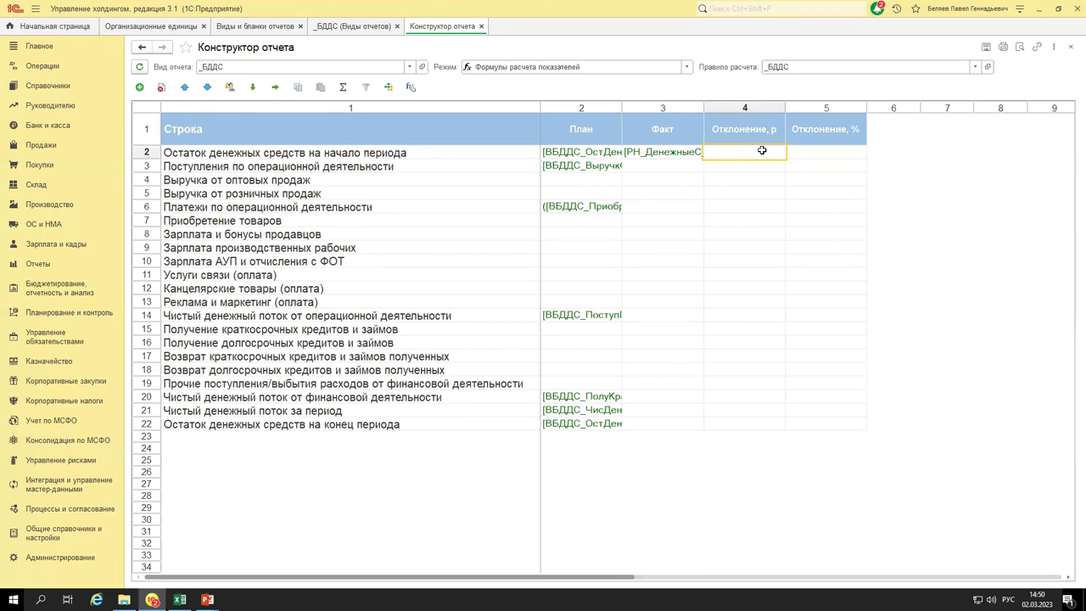
pyautogui.click(779, 236)
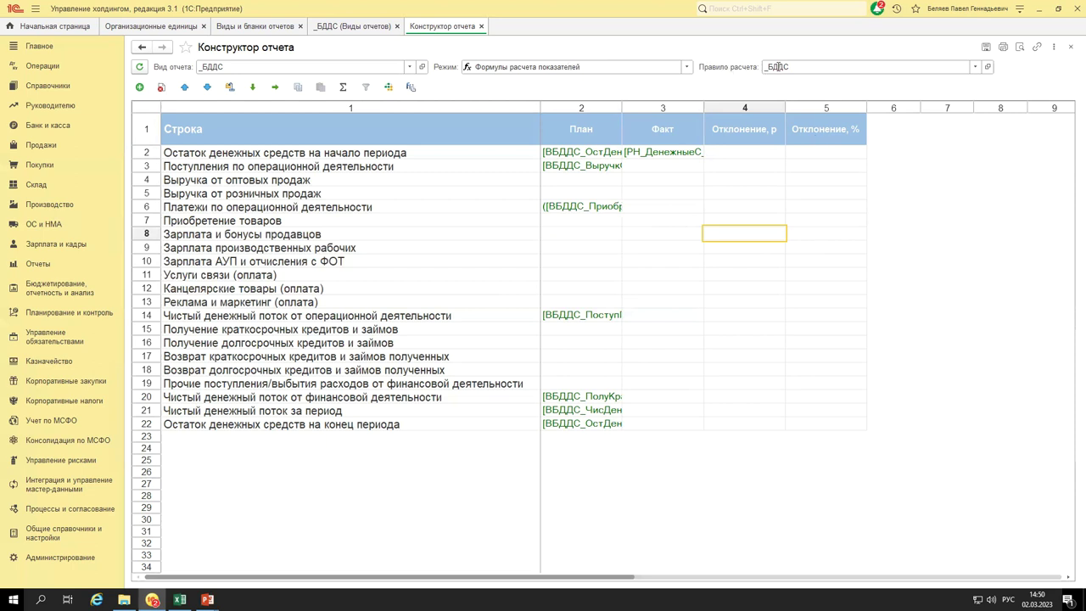
# View the full list of calculation rules available for the _БДДС report and close the list.
pyautogui.click(975, 69)
pyautogui.click(840, 102)
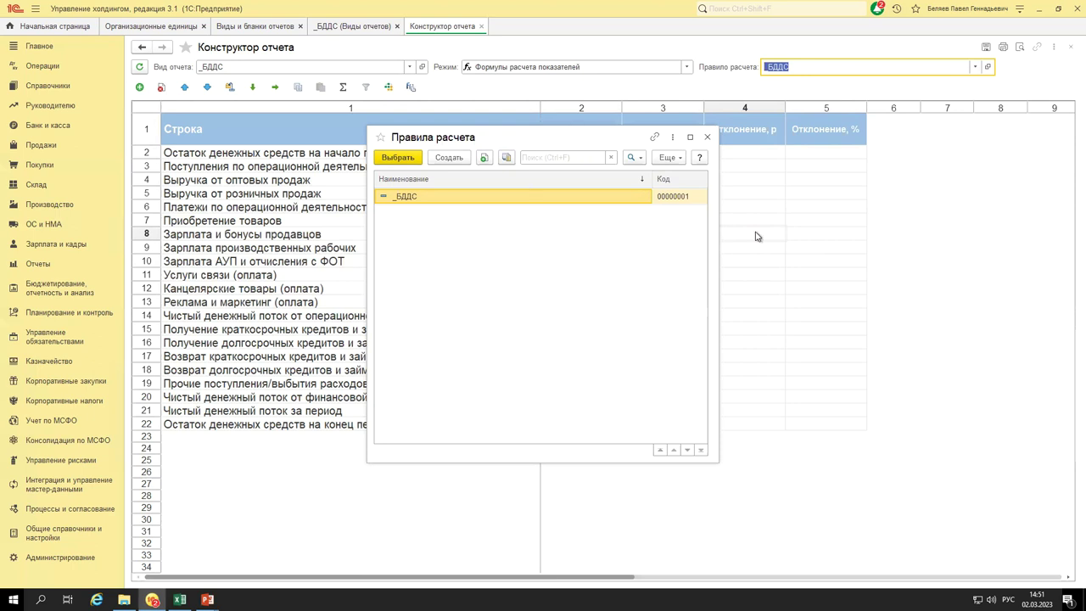
pyautogui.moveTo(575, 137); pyautogui.dragTo(867, 262)
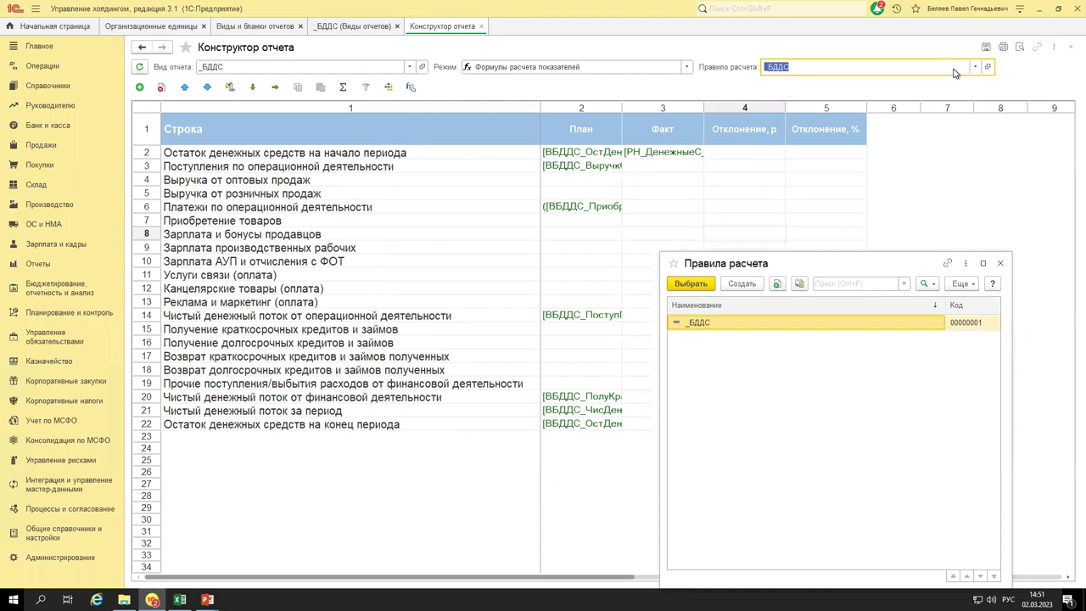
pyautogui.click(999, 264)
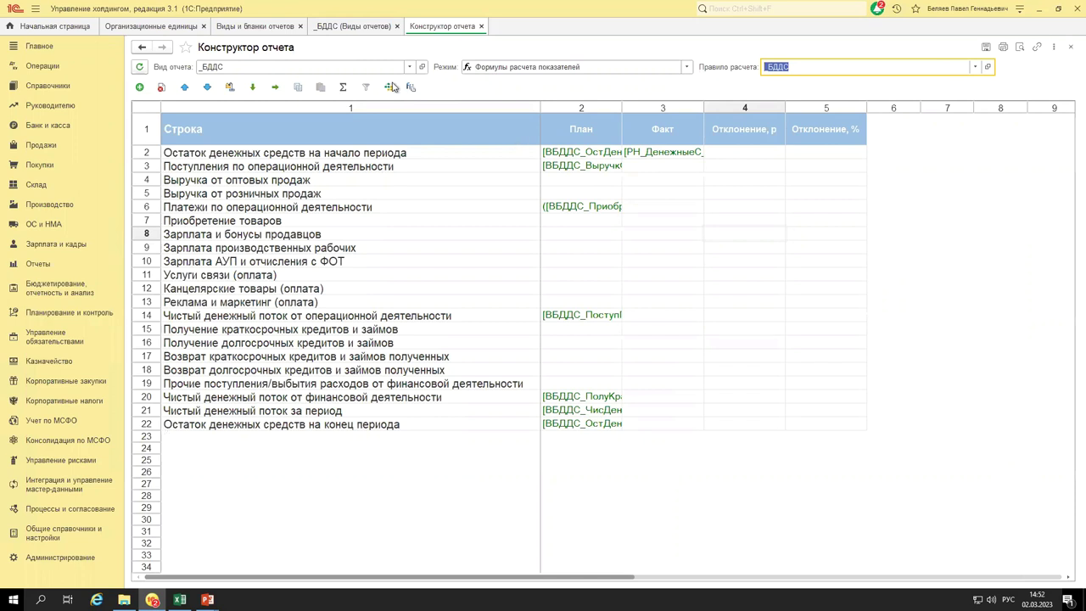
# Close the report designer and the _БДДС report type card, returning to «Виды и бланки отчетов».
pyautogui.click(481, 27)
pyautogui.press('Escape')
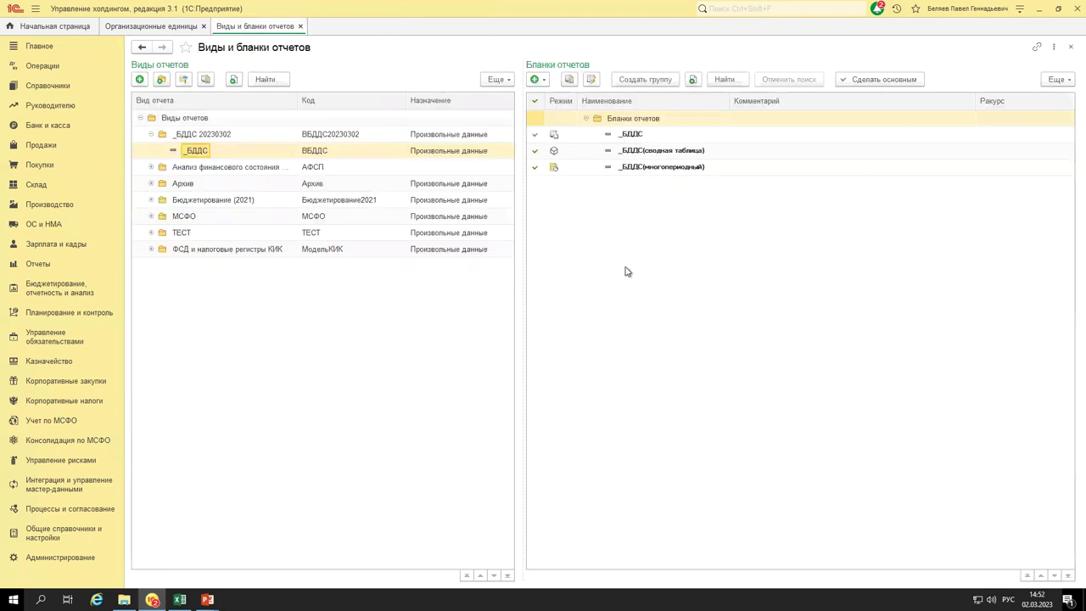
pyautogui.click(539, 81)
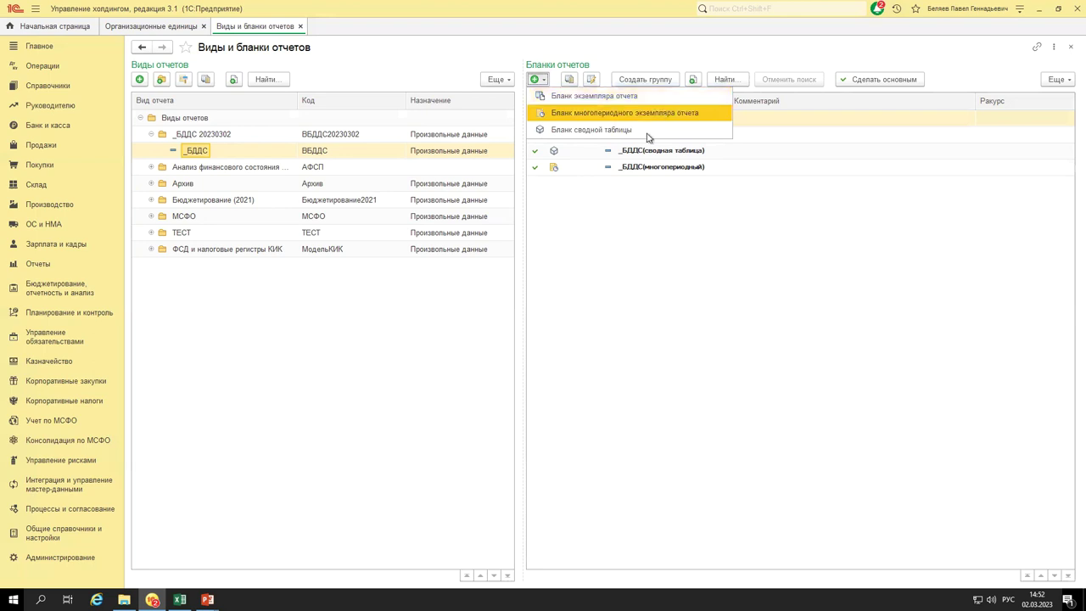
pyautogui.click(589, 213)
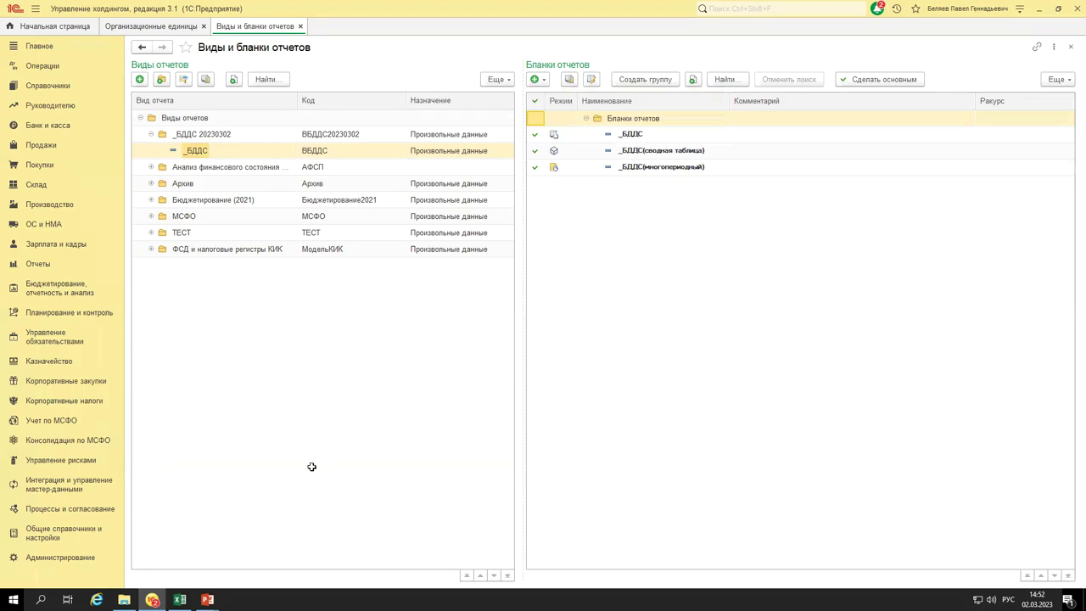
# Switch to Excel, examine which budget lines on Лист2 belong to ЦФО1 and ЦФО2, and return to 1С.
pyautogui.hotkey('alt', 'Tab')
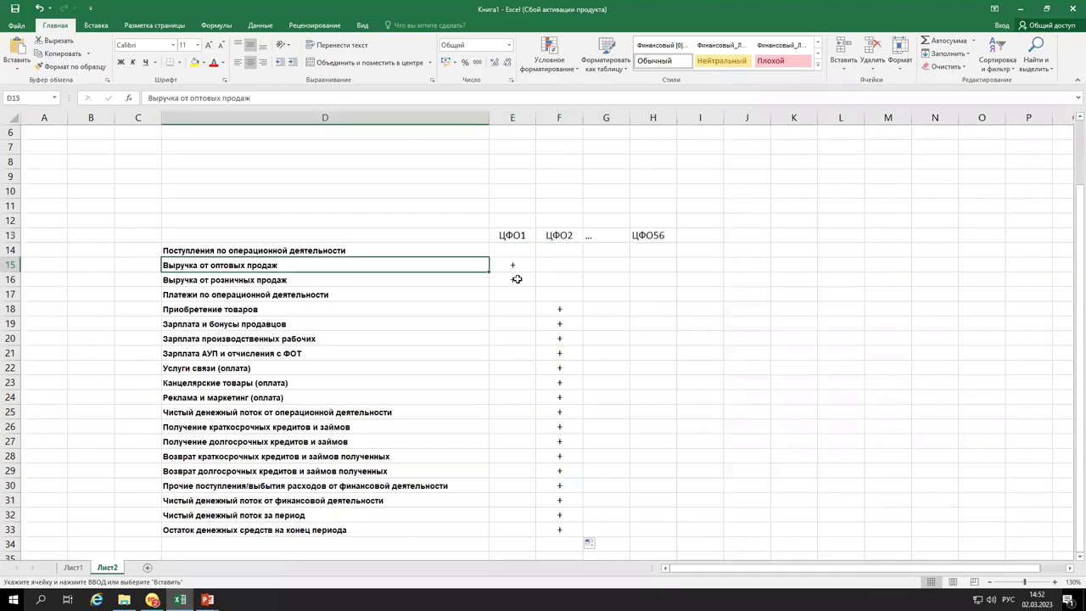
pyautogui.keyDown('shift'); pyautogui.click(517, 279); pyautogui.keyUp('shift')
pyautogui.click(515, 279)
pyautogui.write('+')
pyautogui.hotkey('ctrl', 'Return')
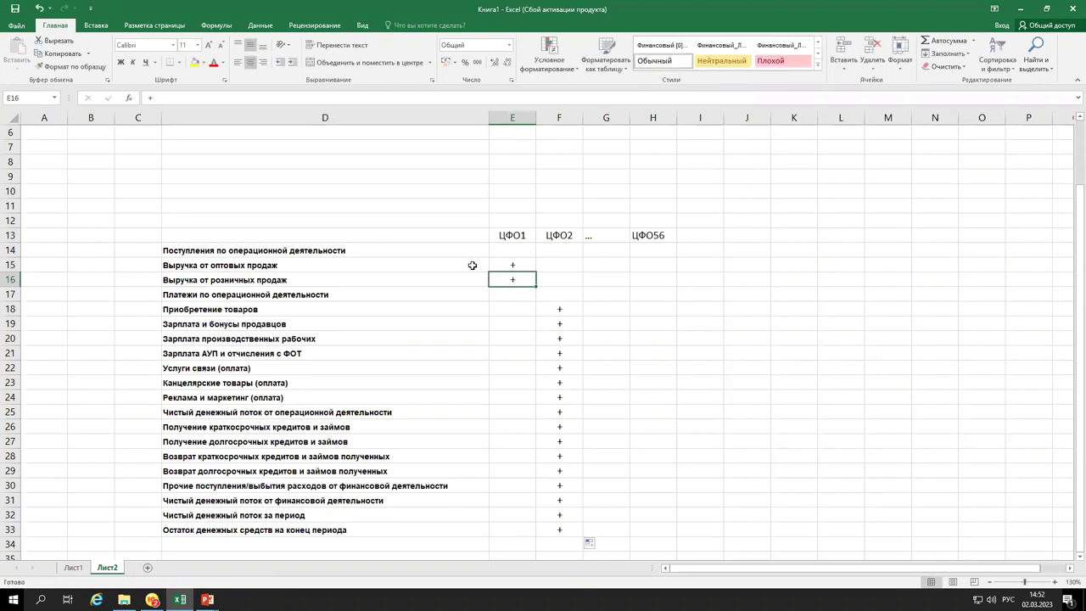
pyautogui.hotkey('ctrl', 'z')
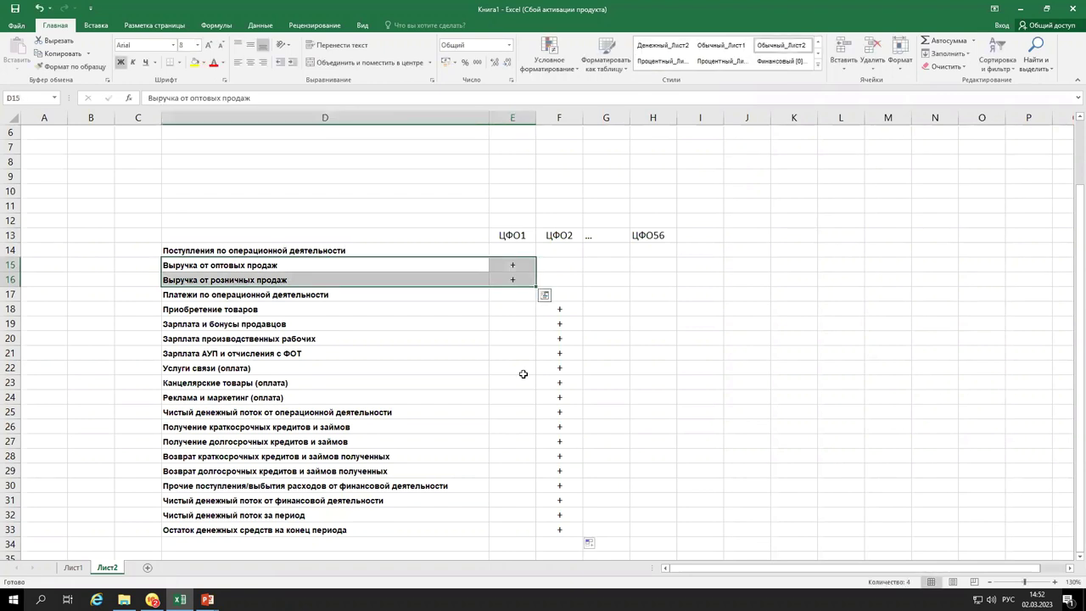
pyautogui.hotkey('ctrl', 'z')
pyautogui.hotkey('ctrl', 'z')
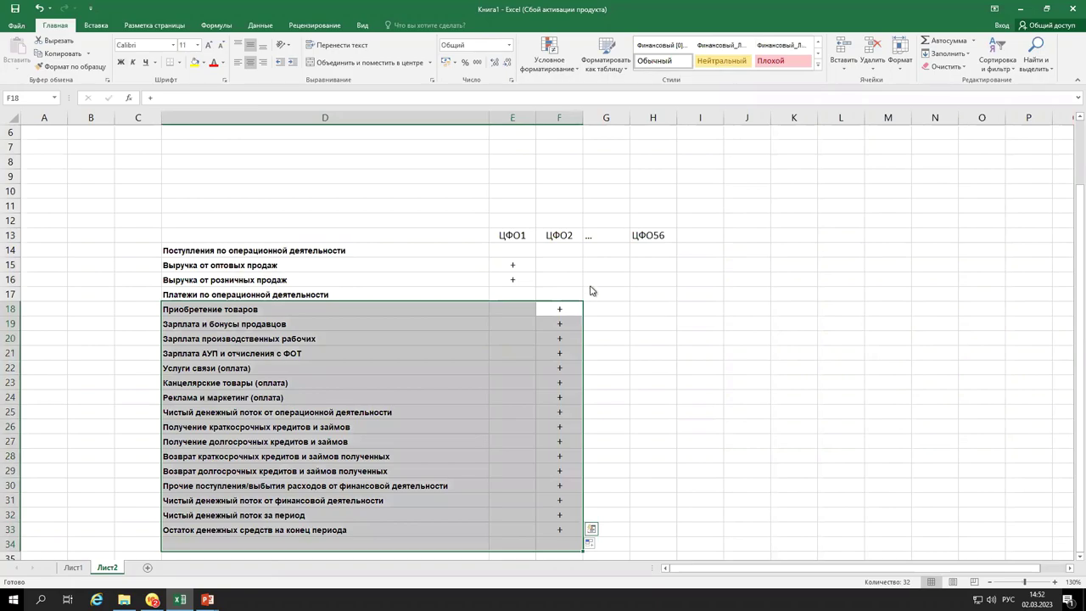
pyautogui.hotkey('alt', 'Tab')
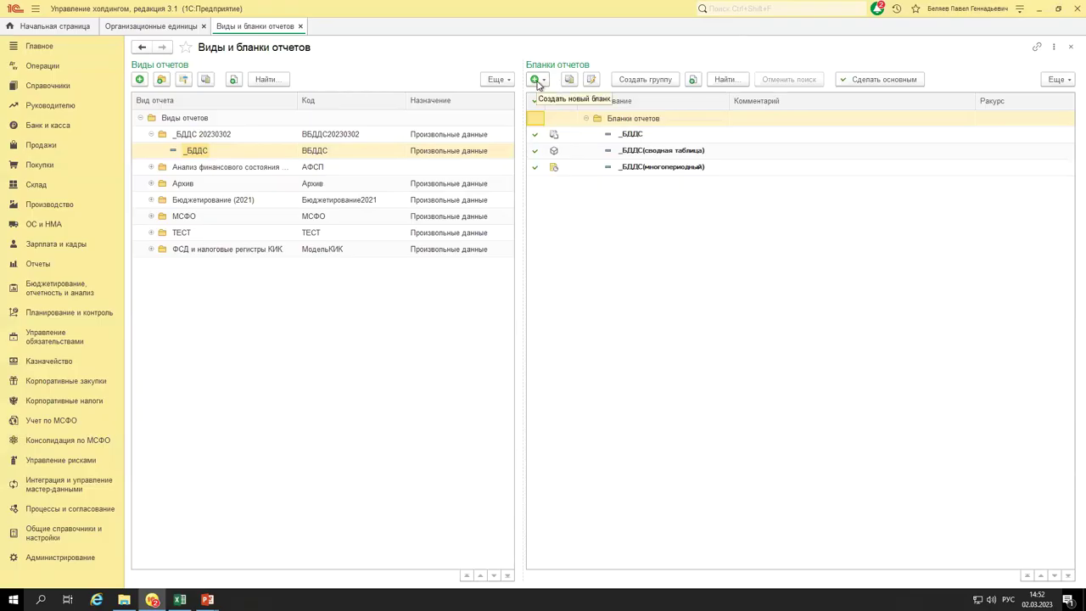
# Create a new «Бланк многопериодного экземпляра отчета» for the _БДДС report type.
pyautogui.click(537, 80)
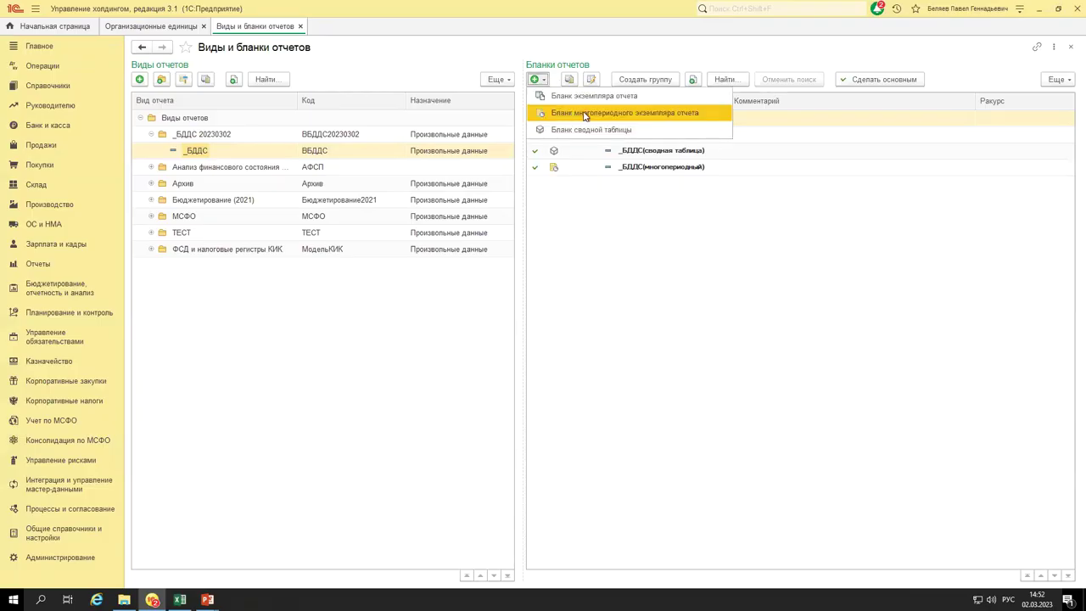
pyautogui.click(632, 115)
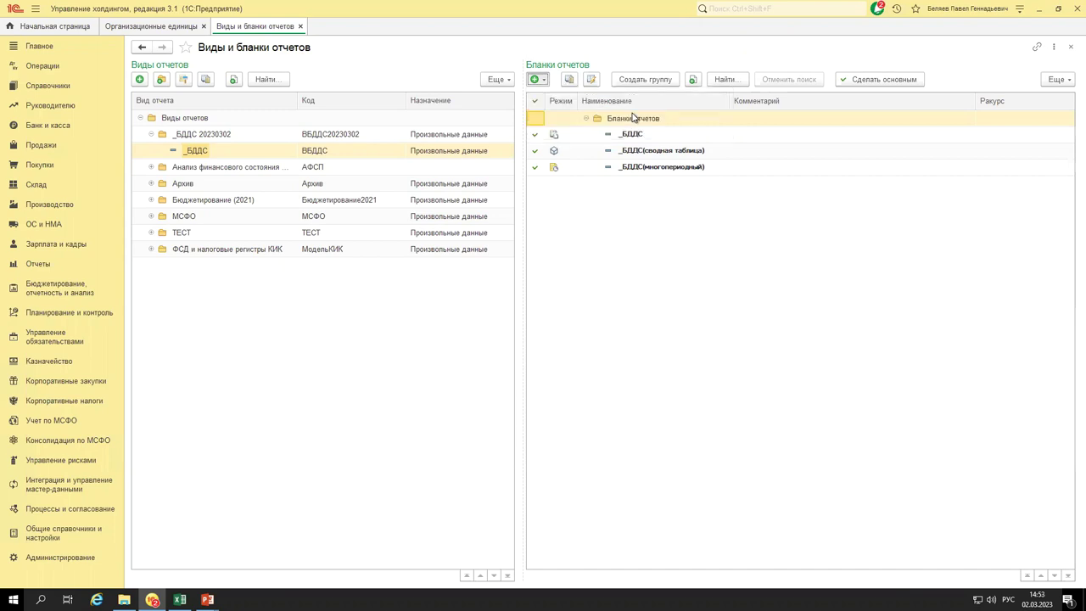
pyautogui.press('Escape')
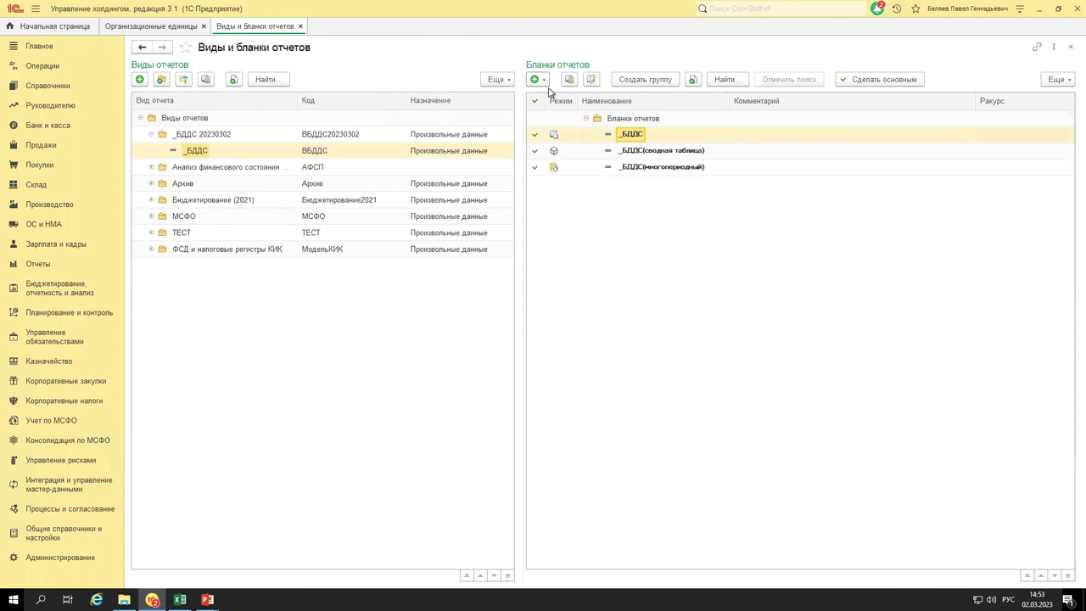
pyautogui.click(570, 114)
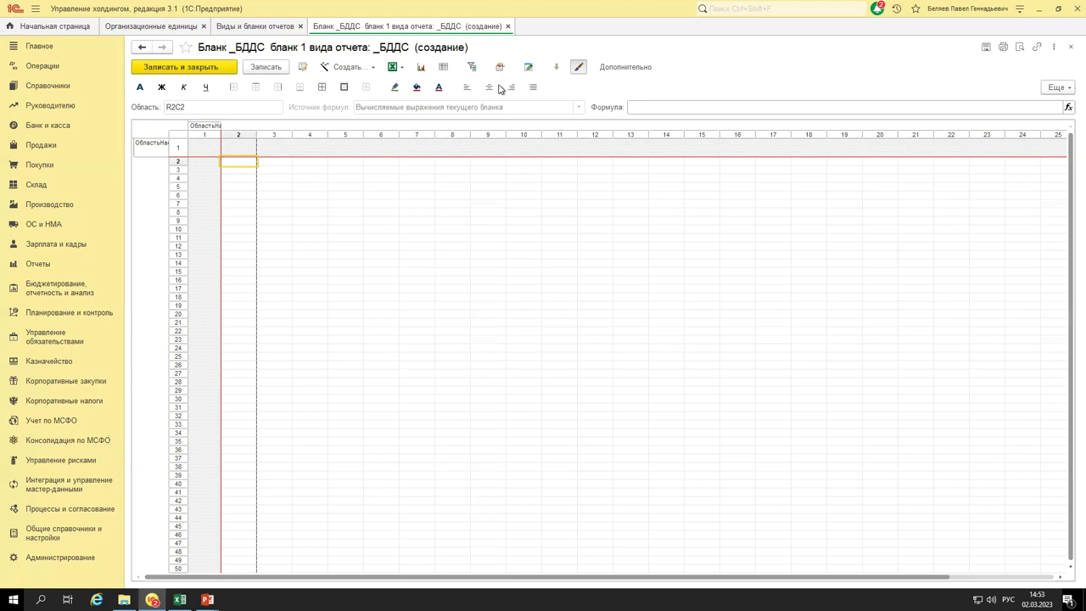
# Show the new form's additional settings, look through their sections and return to the general properties.
pyautogui.click(352, 71)
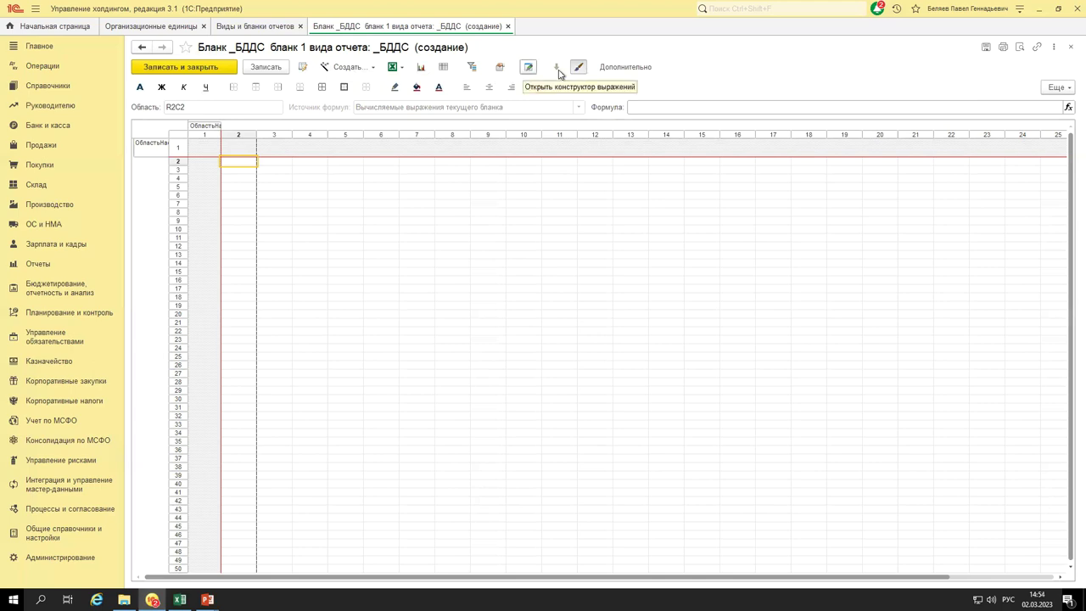
pyautogui.click(623, 65)
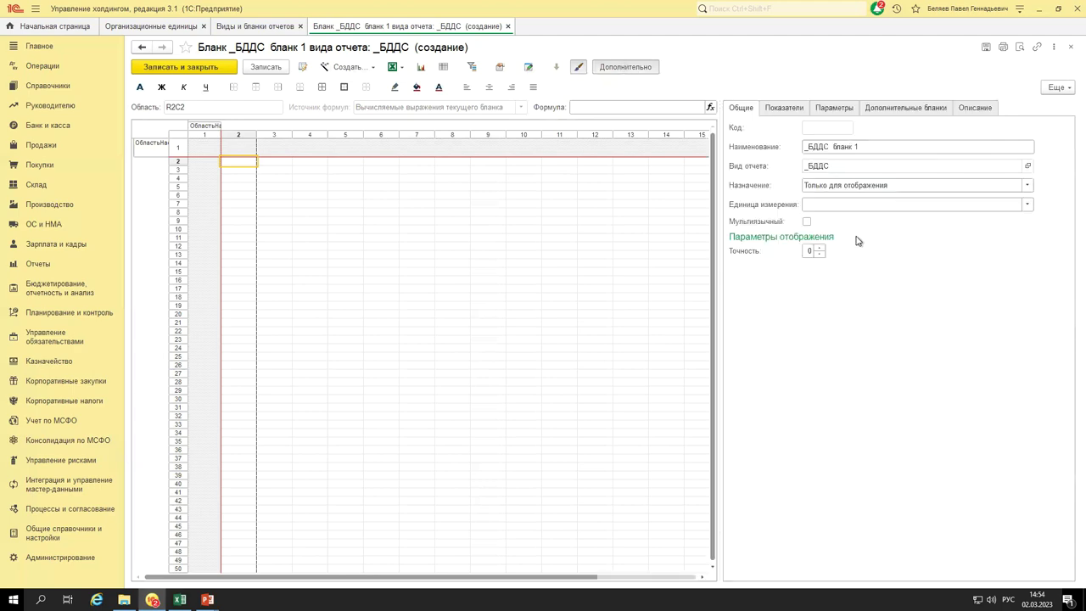
pyautogui.click(835, 107)
pyautogui.click(905, 108)
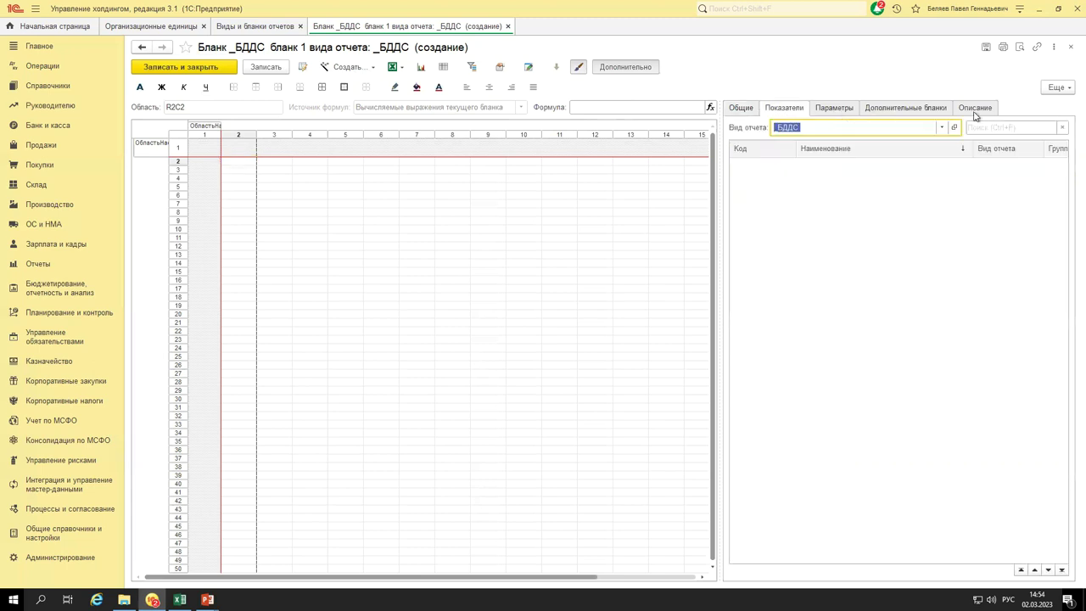
pyautogui.click(741, 110)
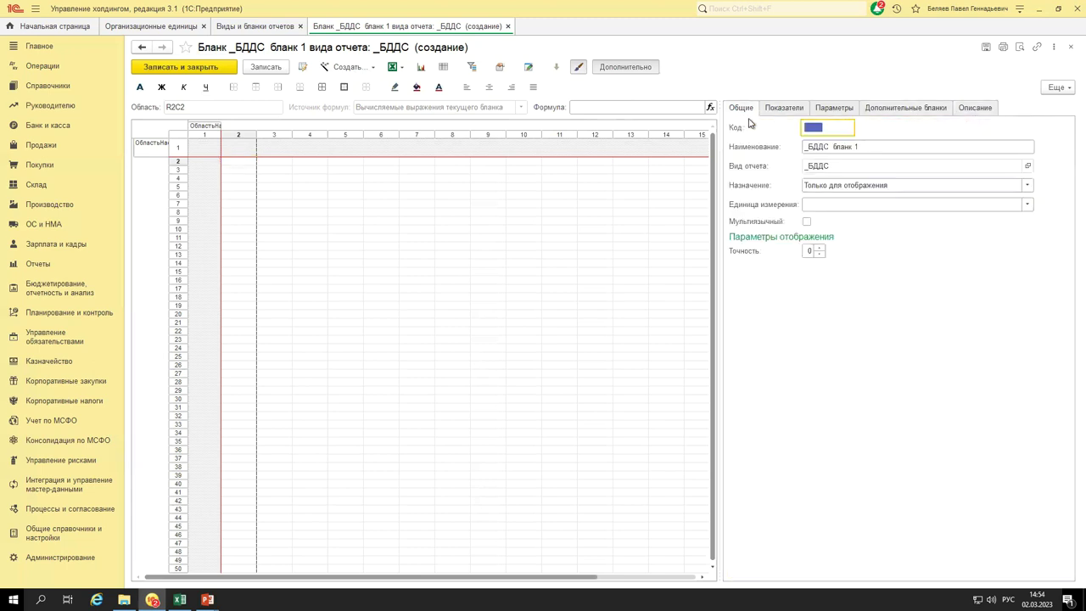
# Rename the form as «_БДДС бланк. Выручка».
pyautogui.click(824, 146)
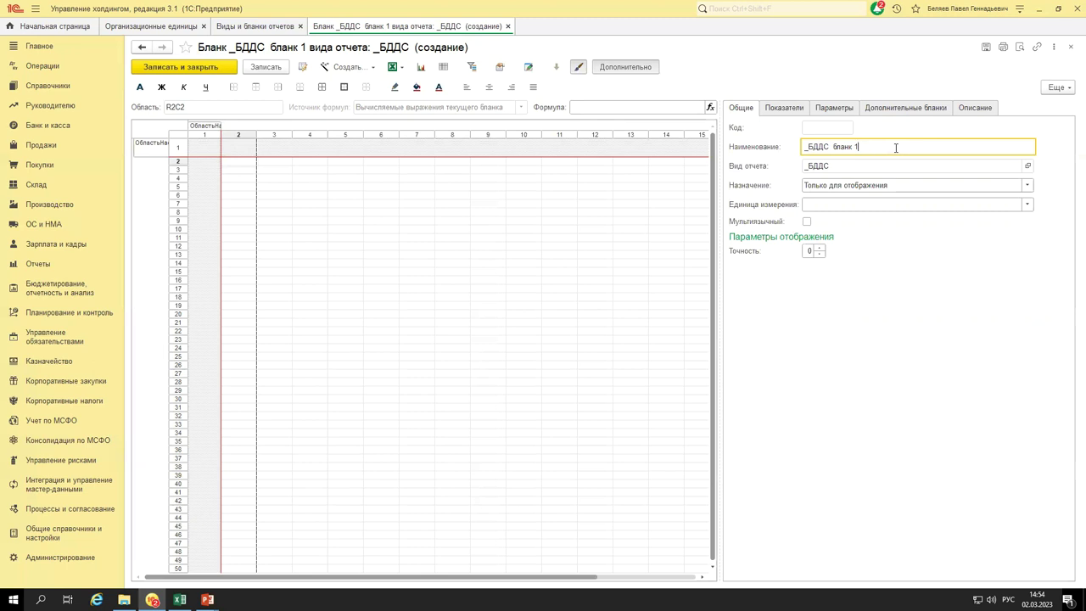
pyautogui.write('. ')
pyautogui.write('Вы')
pyautogui.write('ручу')
pyautogui.write('в')
pyautogui.press('BackSpace')
pyautogui.press('BackSpace')
pyautogui.click(907, 146)
pyautogui.press('BackSpace')
pyautogui.press('BackSpace')
pyautogui.write('ка')
# Resize the additional settings area and display the list of indicators of the _БДДС report type.
pyautogui.moveTo(717, 174); pyautogui.dragTo(891, 181)
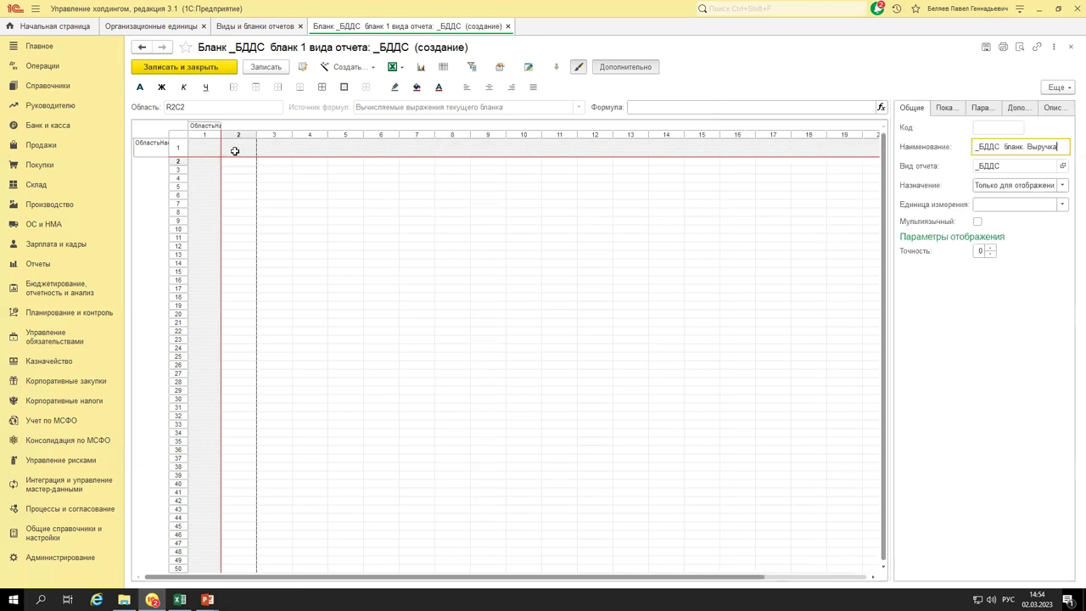
pyautogui.click(432, 202)
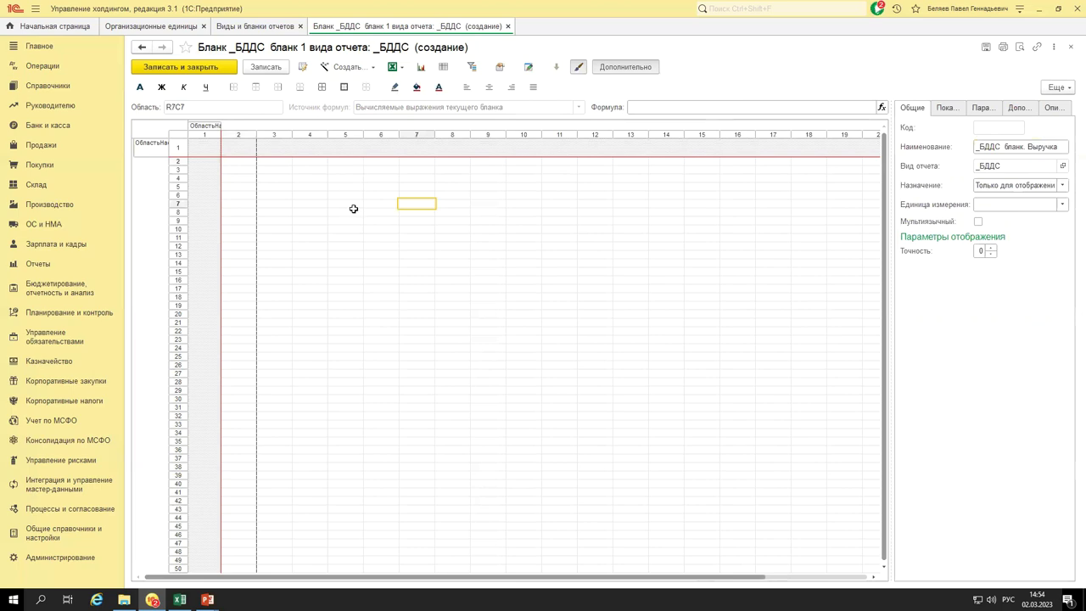
pyautogui.click(946, 107)
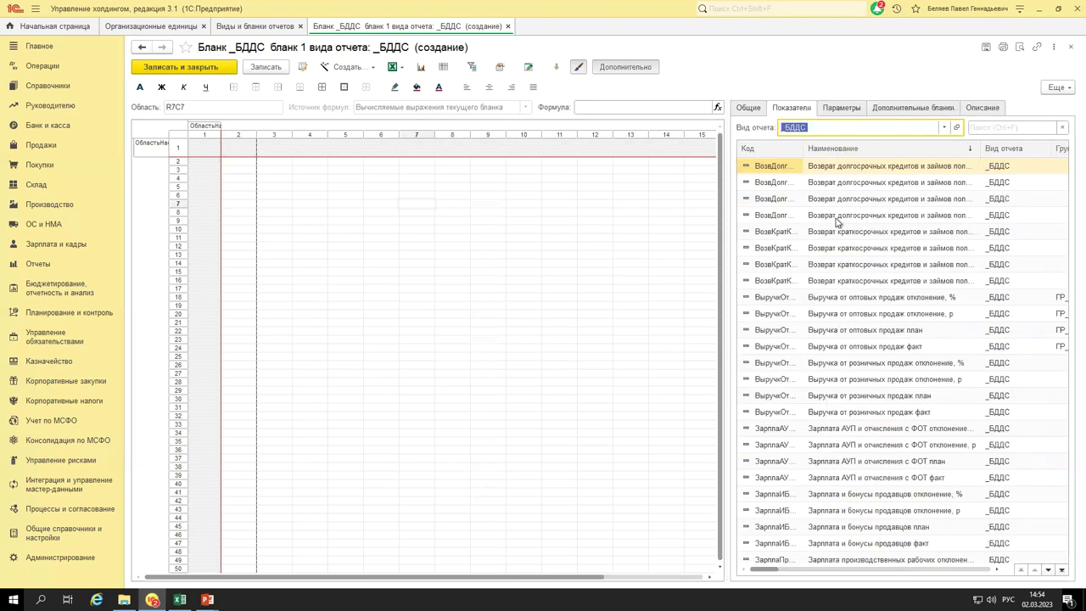
# Place the indicator «Выручка от розничных продаж отклонение, %» in row 7, column 5 of the form and display the available creation options.
pyautogui.moveTo(890, 361); pyautogui.dragTo(357, 212)
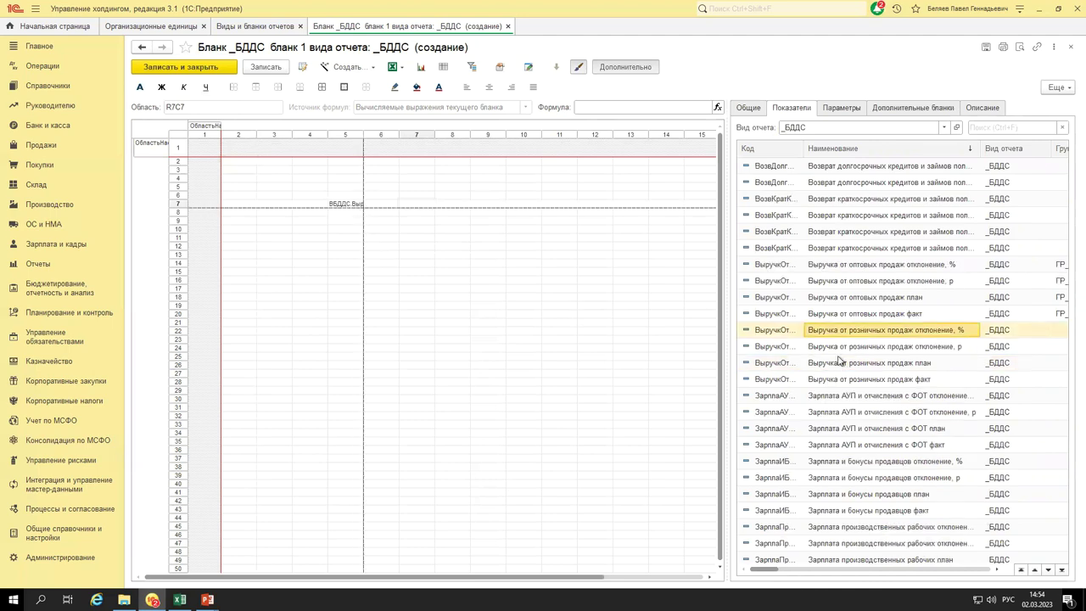
pyautogui.click(345, 195)
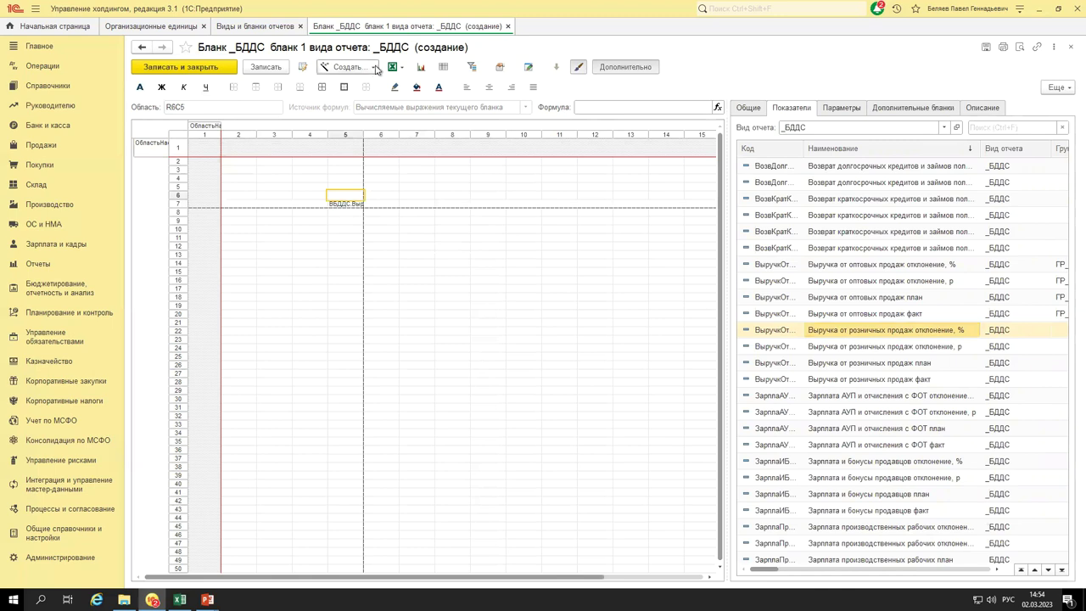
pyautogui.click(373, 72)
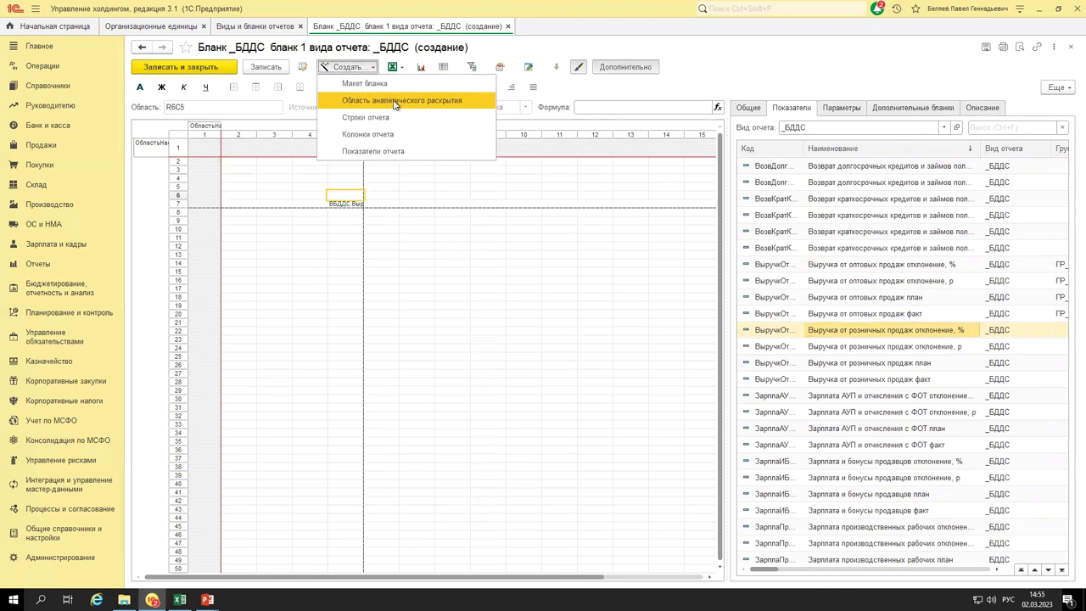
pyautogui.click(399, 229)
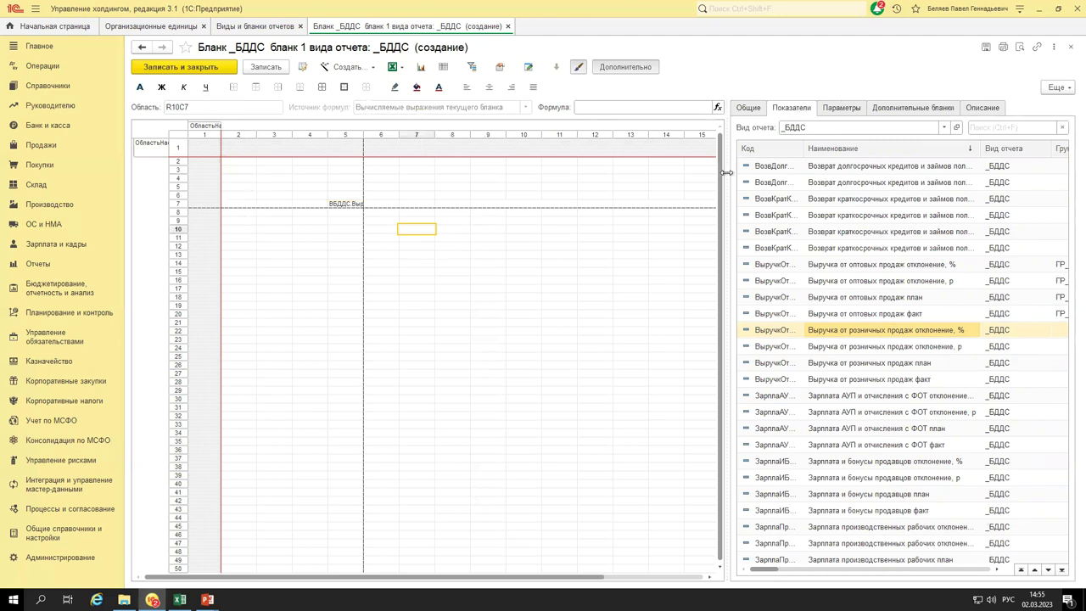
# Widen the layout area and start generating a new form layout with the wizard, agreeing to replace the current one.
pyautogui.moveTo(918, 194); pyautogui.dragTo(919, 194)
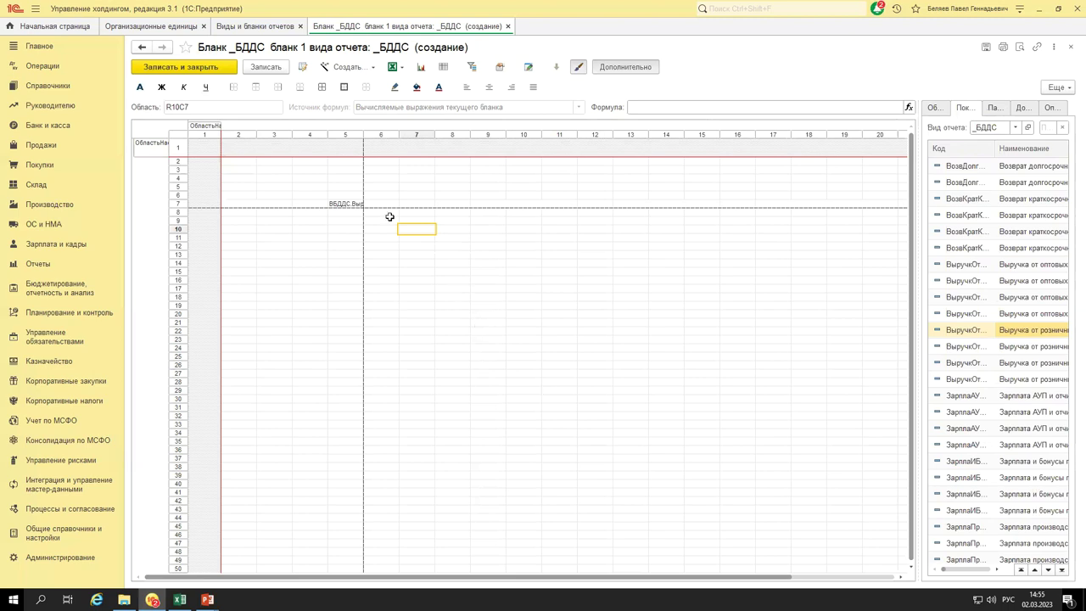
pyautogui.click(370, 70)
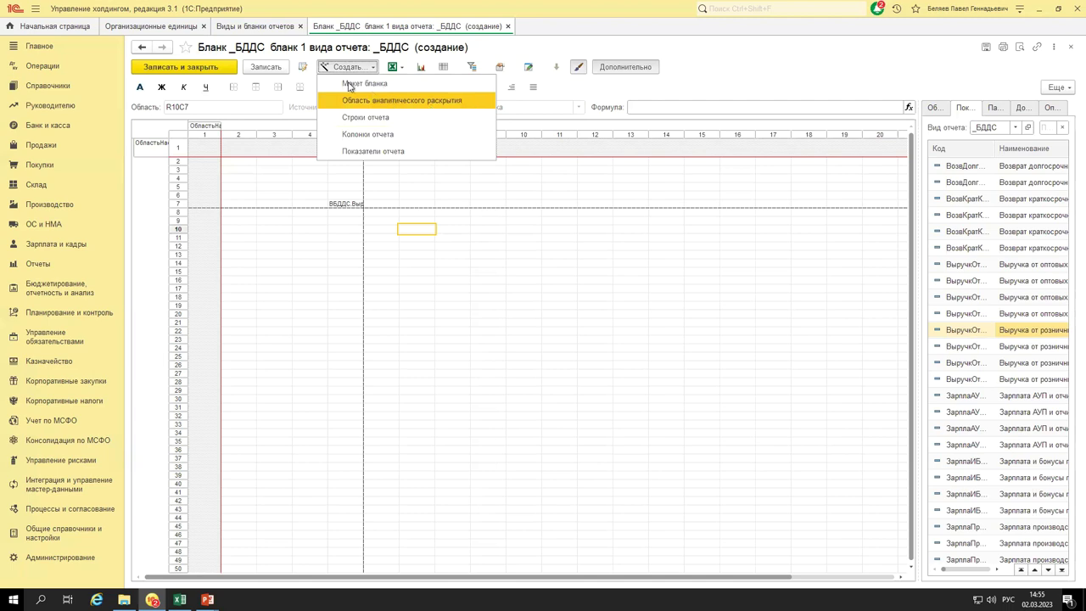
pyautogui.click(366, 87)
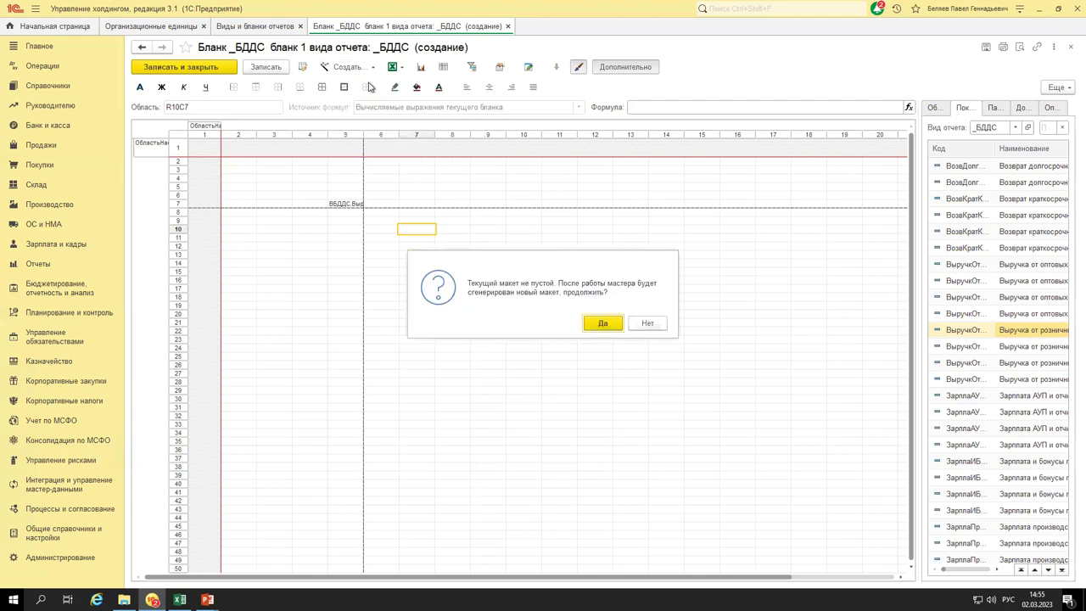
pyautogui.click(601, 325)
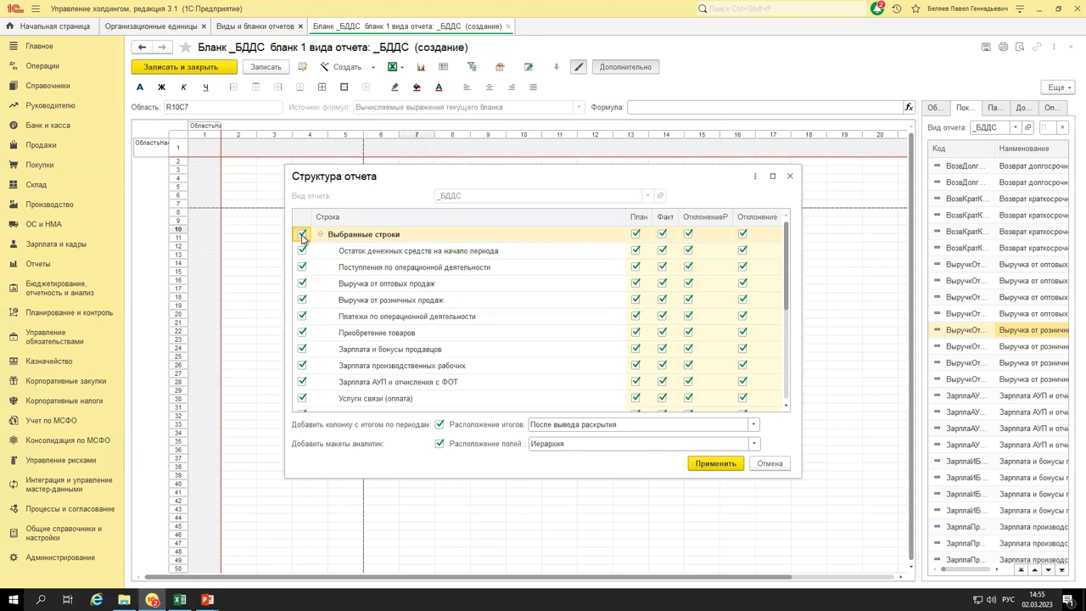
# Limit the report structure to the rows «Выручка от оптовых продаж» and «Выручка от розничных продаж».
pyautogui.click(302, 235)
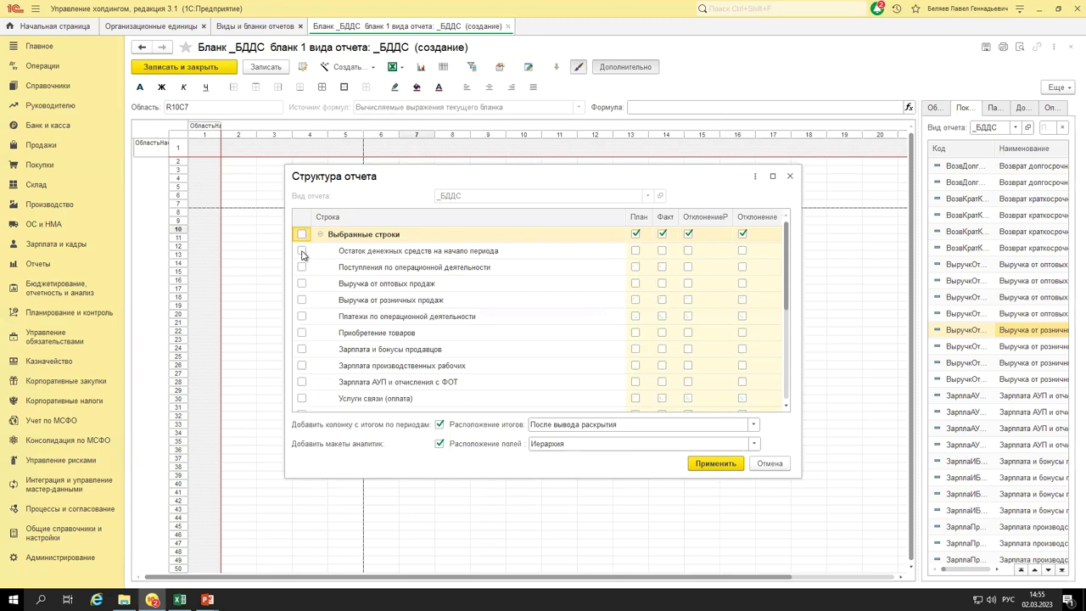
pyautogui.click(302, 285)
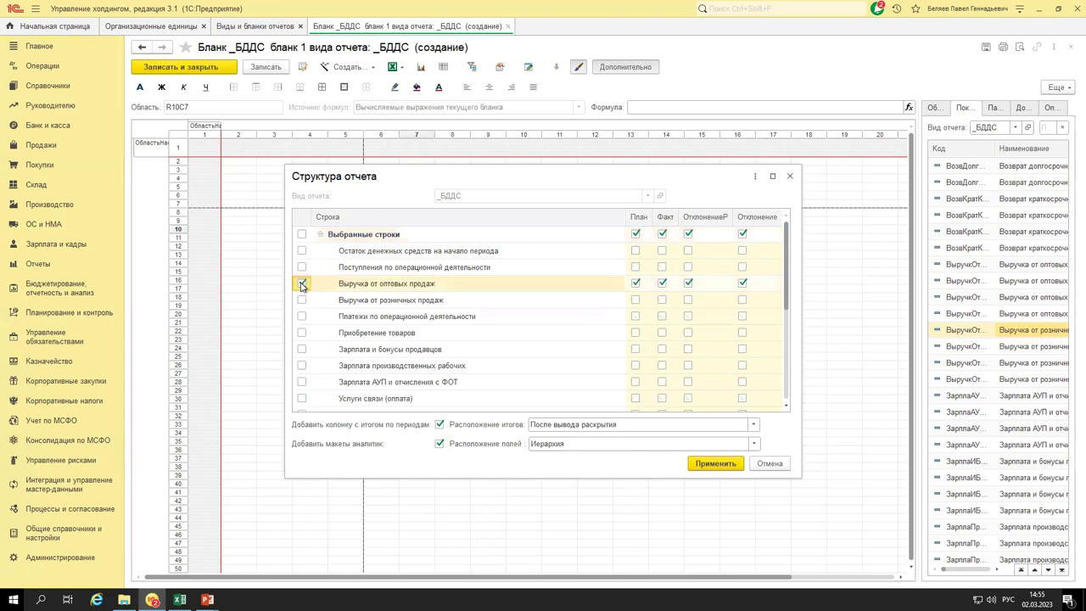
pyautogui.click(302, 300)
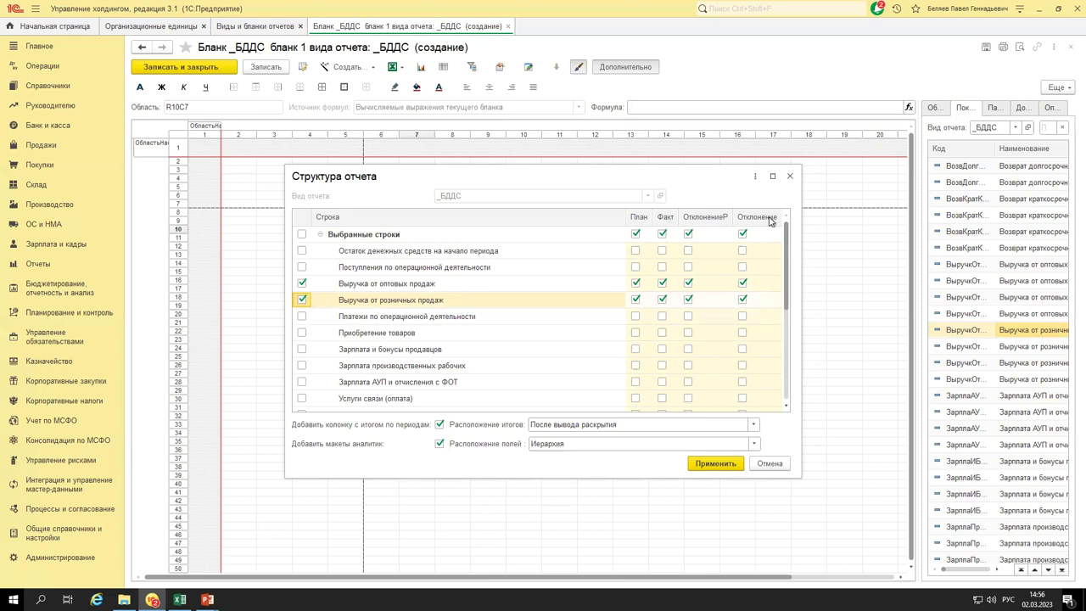
# Exclude the Факт and both Отклонение columns from the structure, keeping only План, and generate the form layout.
pyautogui.click(662, 283)
pyautogui.click(663, 234)
pyautogui.click(689, 234)
pyautogui.click(743, 234)
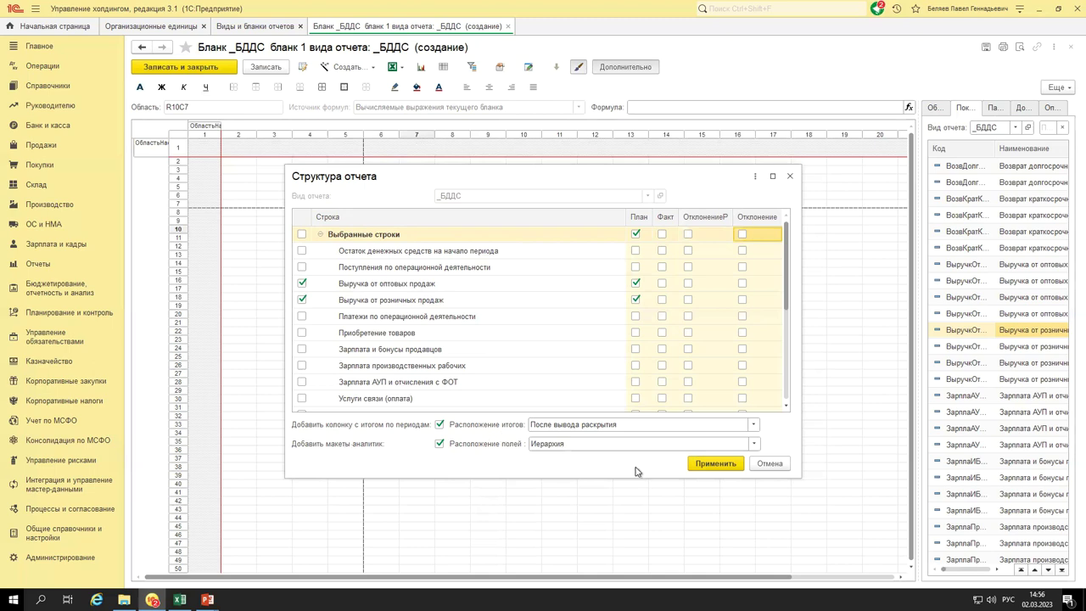
pyautogui.click(714, 464)
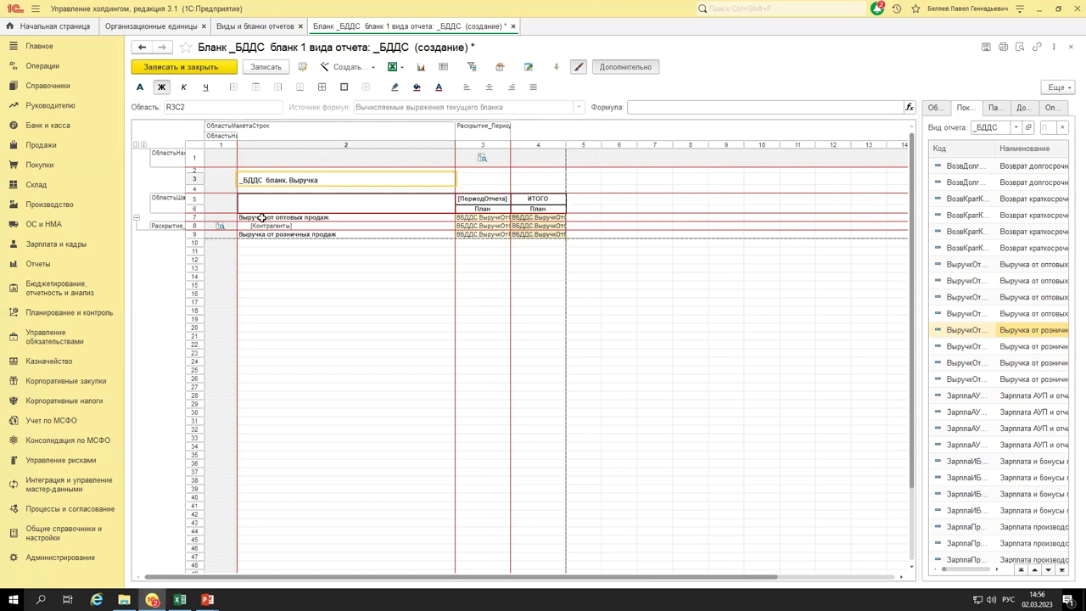
# Hide the additional settings and examine the generated layout's revenue rows, [Контрагенты] breakdown and report period column.
pyautogui.moveTo(257, 218); pyautogui.dragTo(265, 236)
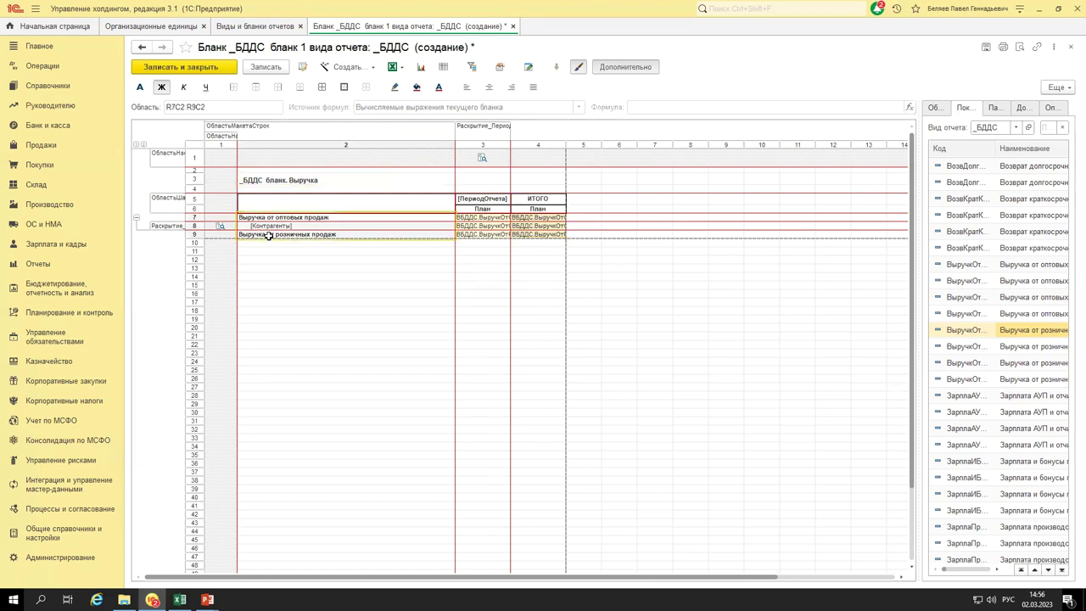
pyautogui.scroll(1, 309, 199)
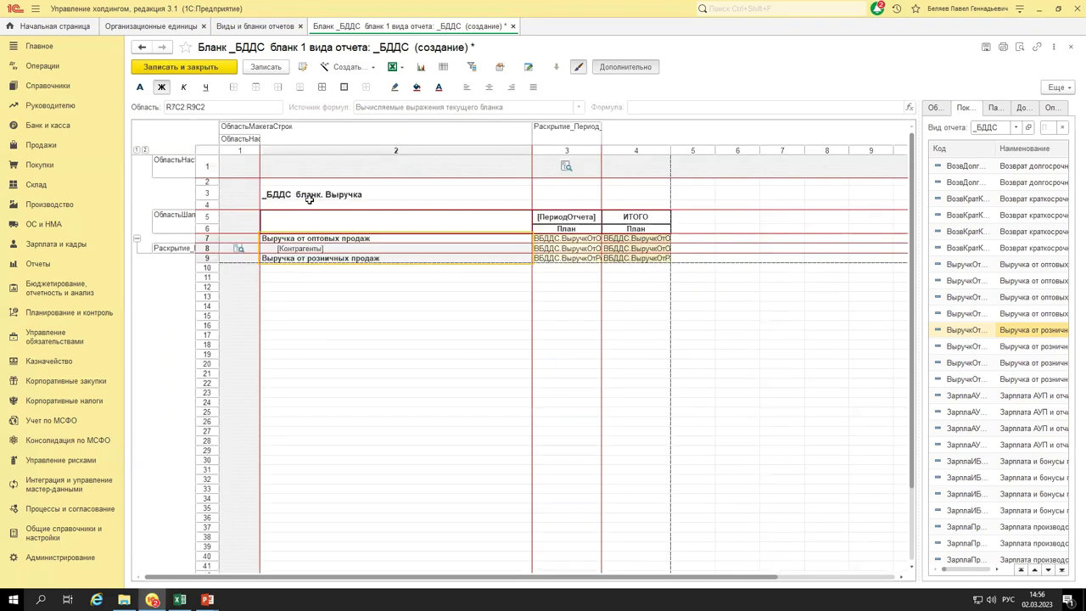
pyautogui.scroll(1, 310, 198)
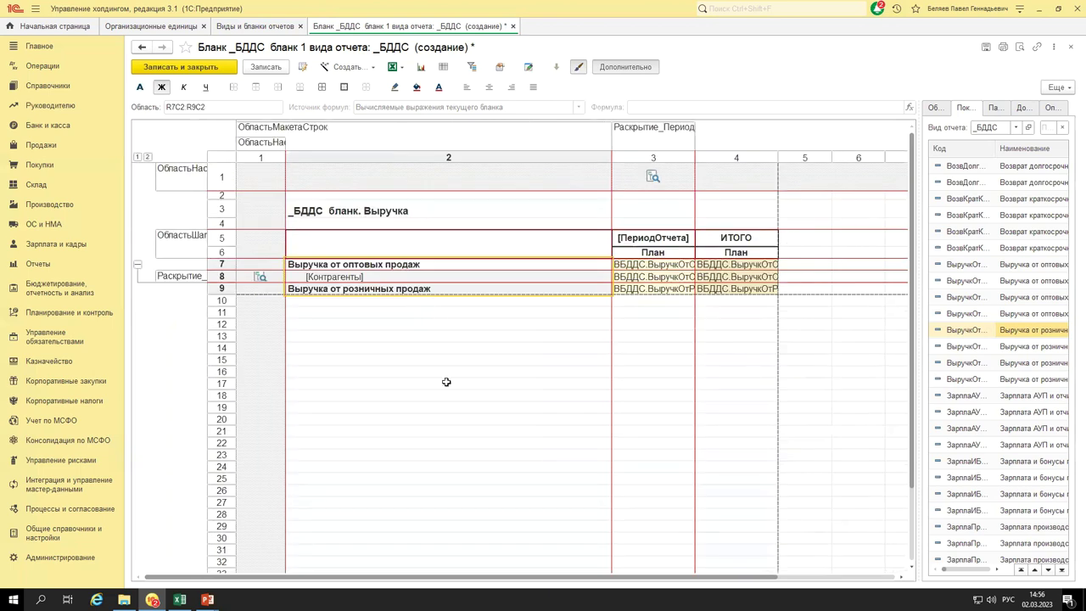
pyautogui.click(335, 265)
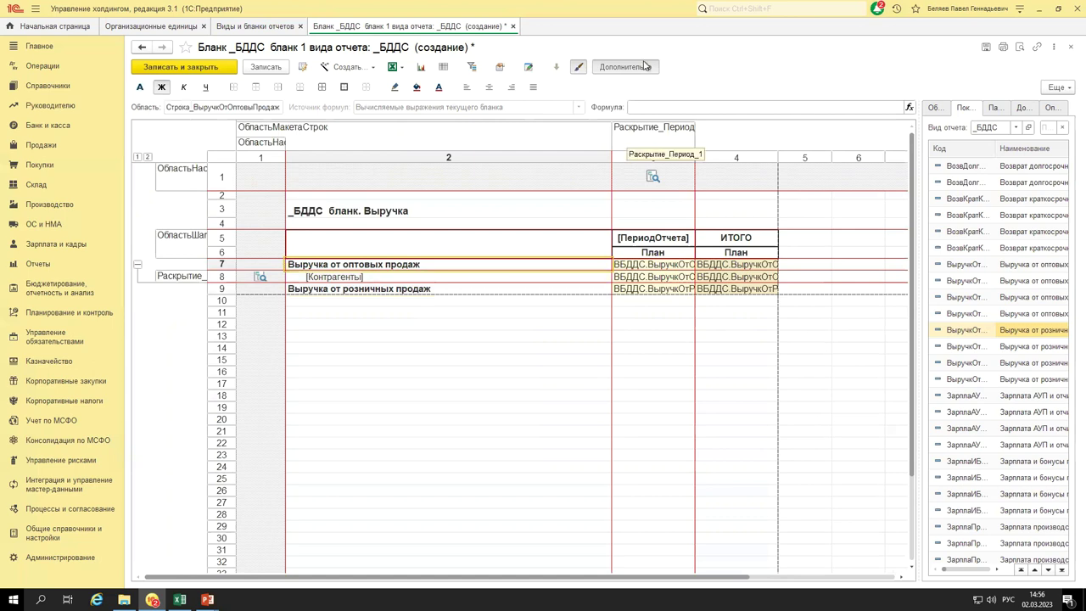
pyautogui.click(367, 277)
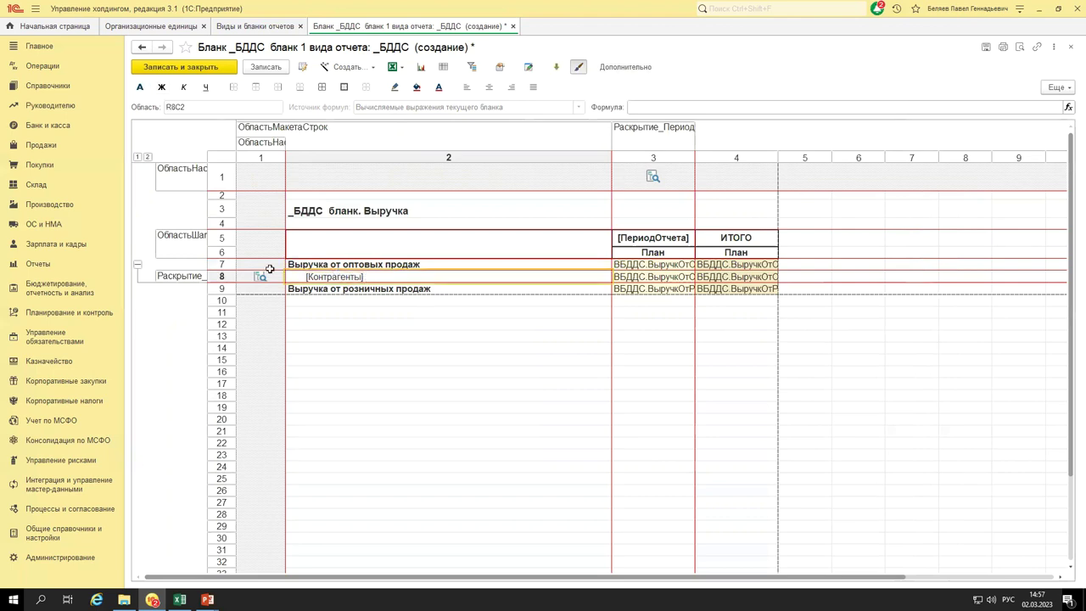
pyautogui.click(666, 239)
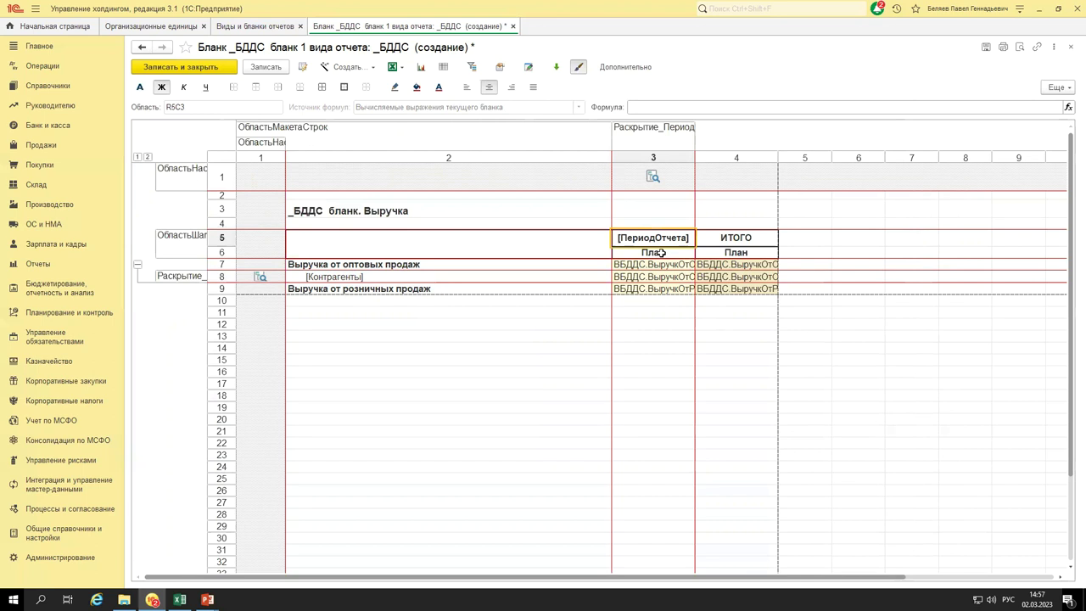
pyautogui.doubleClick(503, 397)
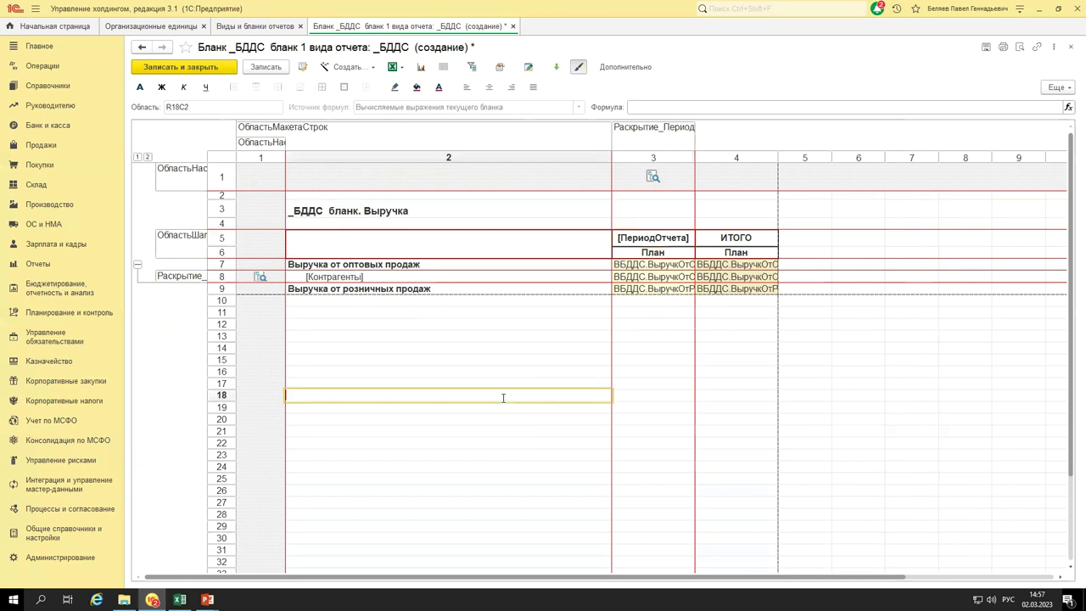
pyautogui.click(678, 351)
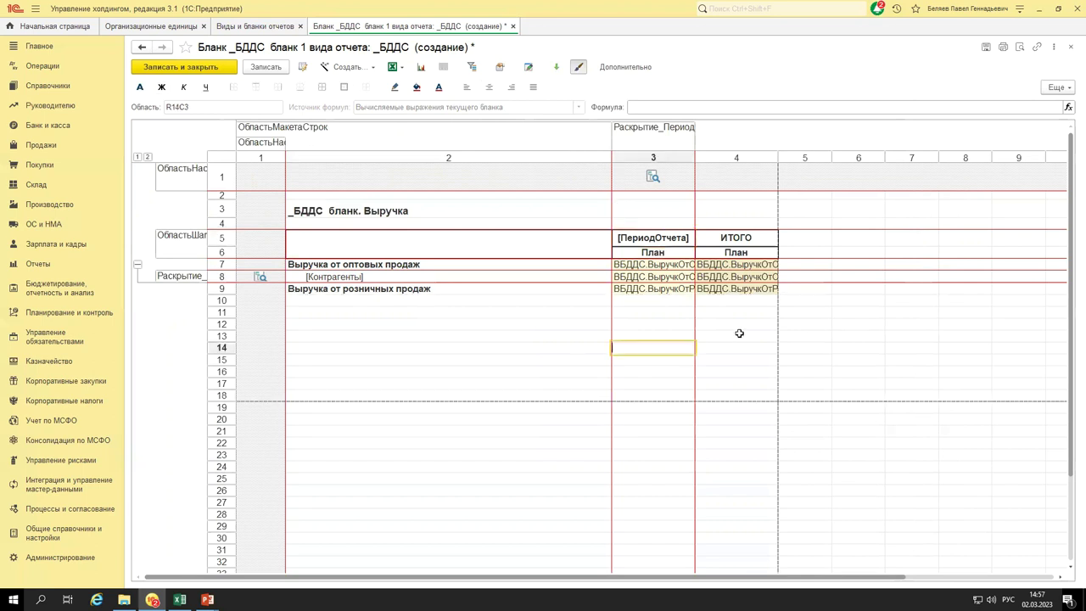
pyautogui.click(739, 334)
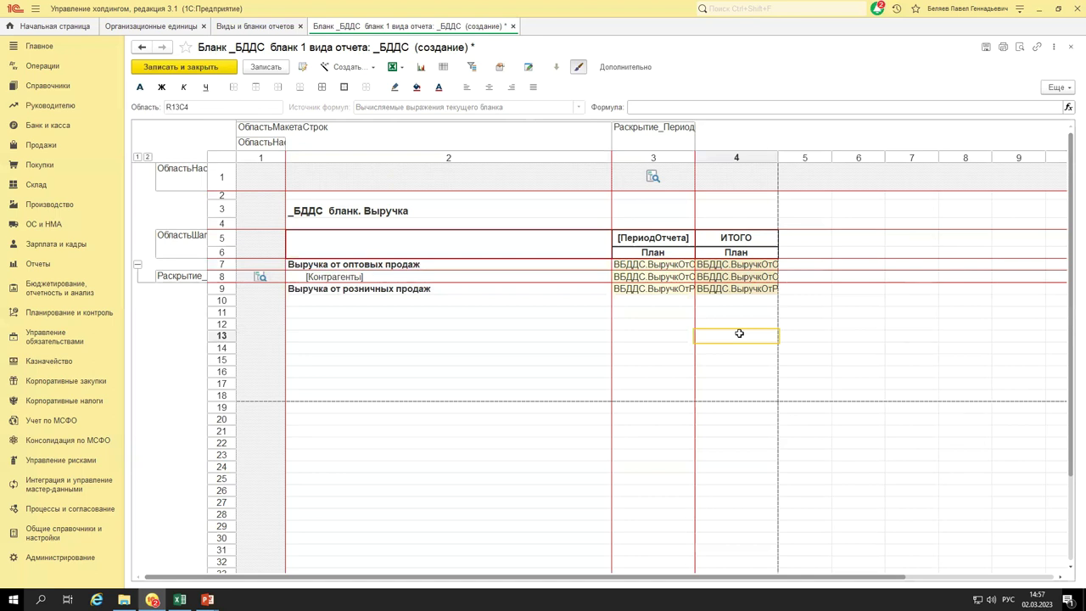
# View the indicator value filter settings of the «Выручка от оптовых продаж» plan cell in the period column and close them unchanged.
pyautogui.click(650, 265)
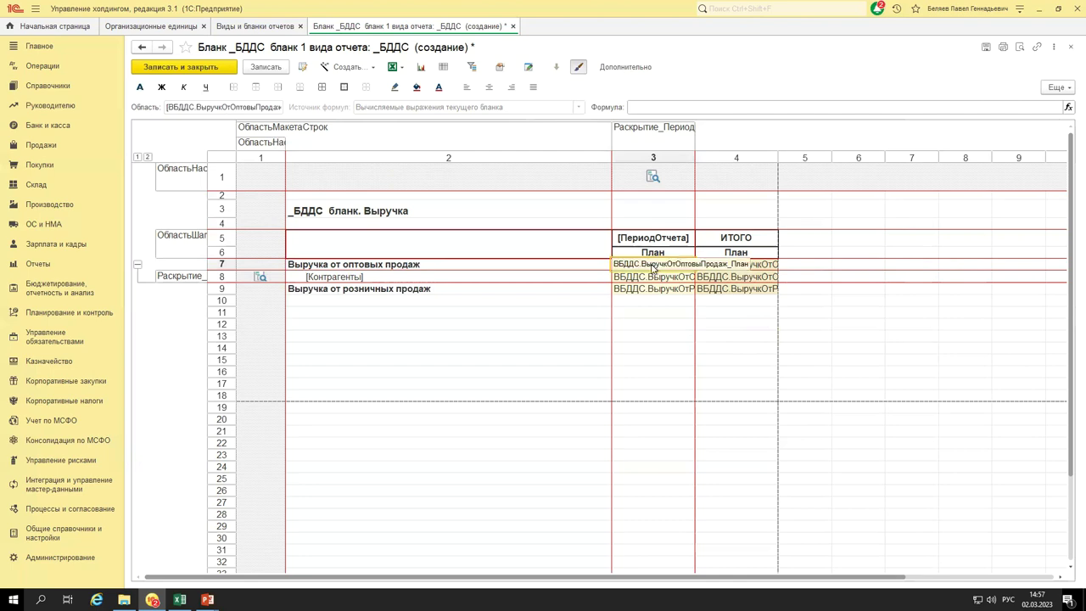
pyautogui.doubleClick(651, 268)
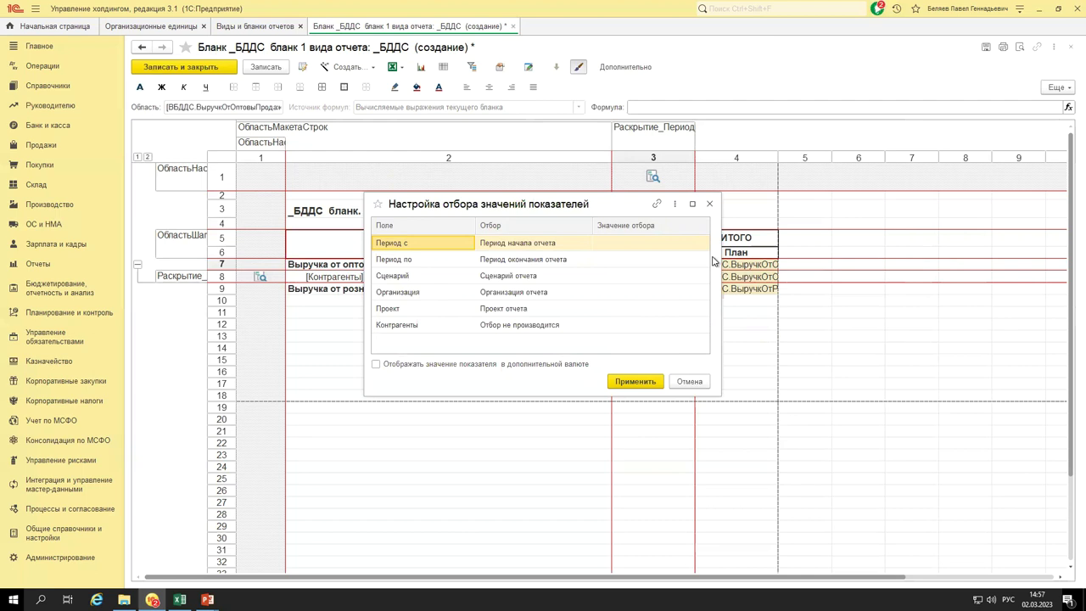
pyautogui.click(706, 204)
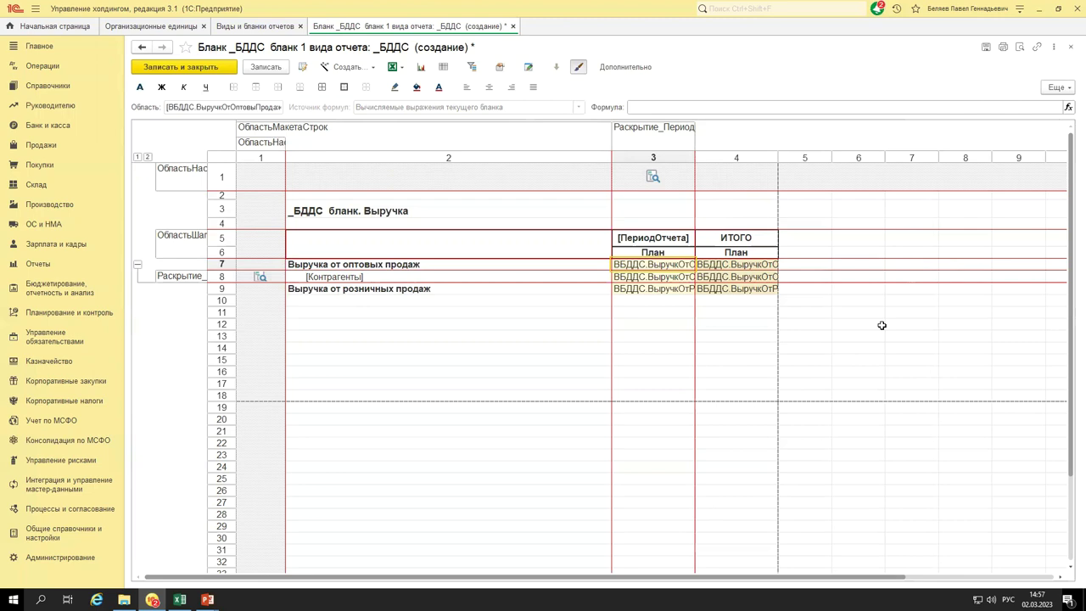
# Show the formula editor for the empty cell in row 11, column 4, and close it without entering a formula.
pyautogui.click(804, 299)
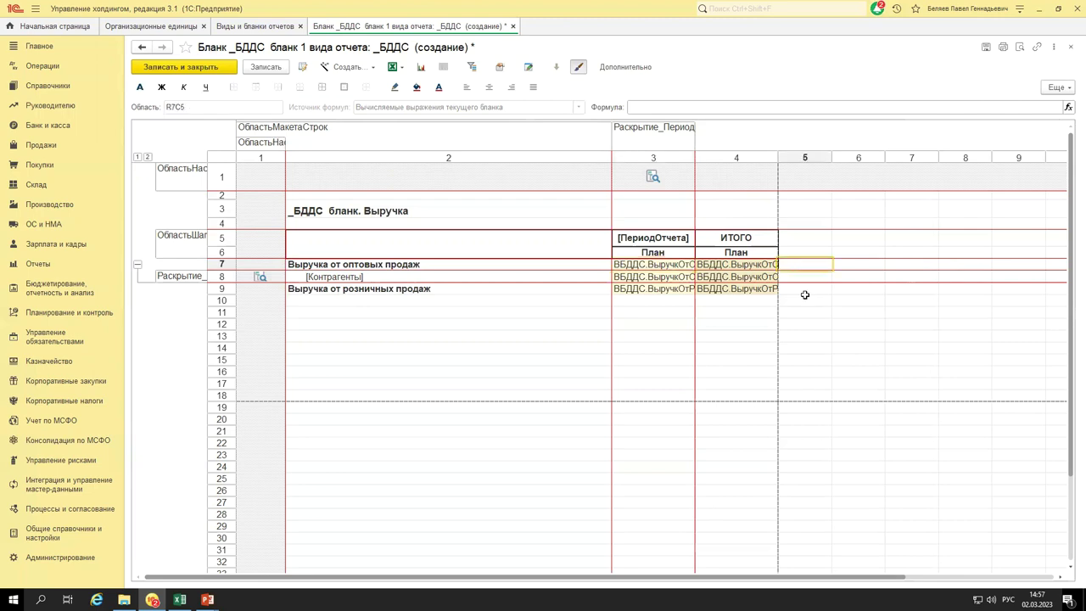
pyautogui.click(803, 260)
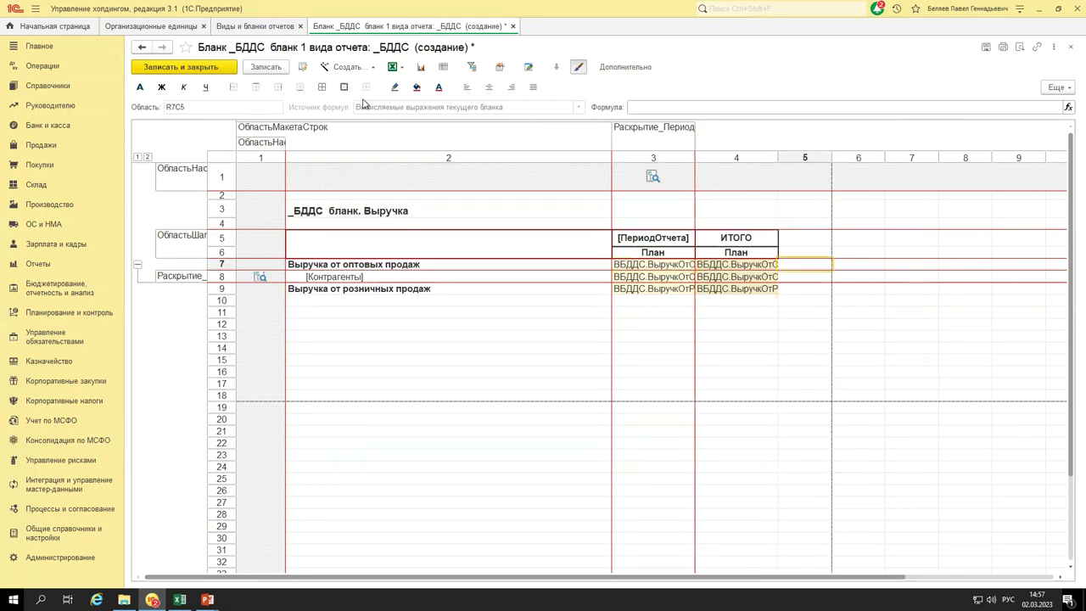
pyautogui.click(725, 312)
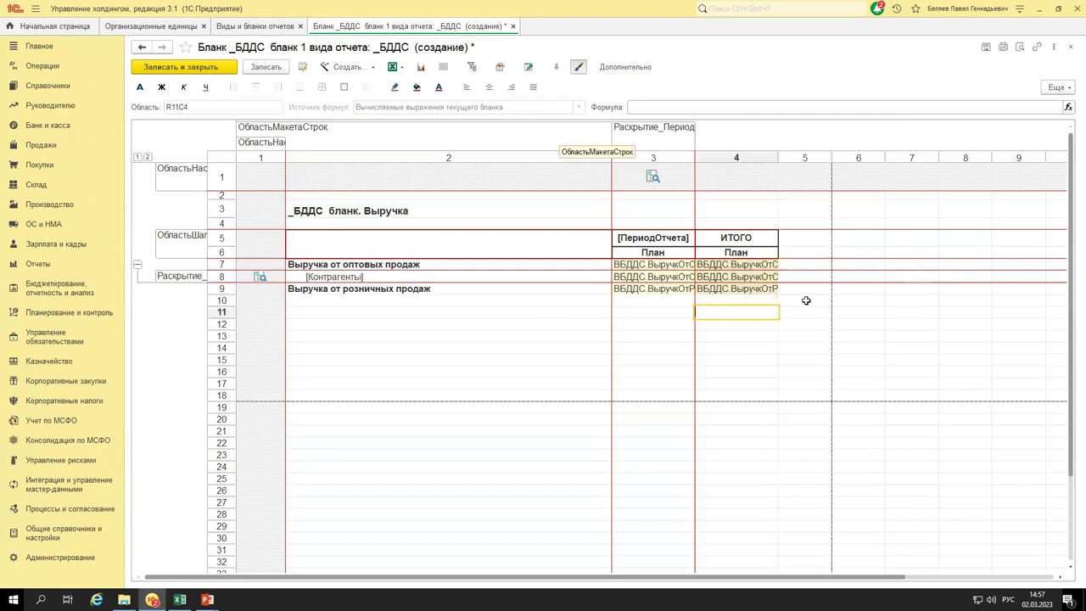
pyautogui.click(1067, 107)
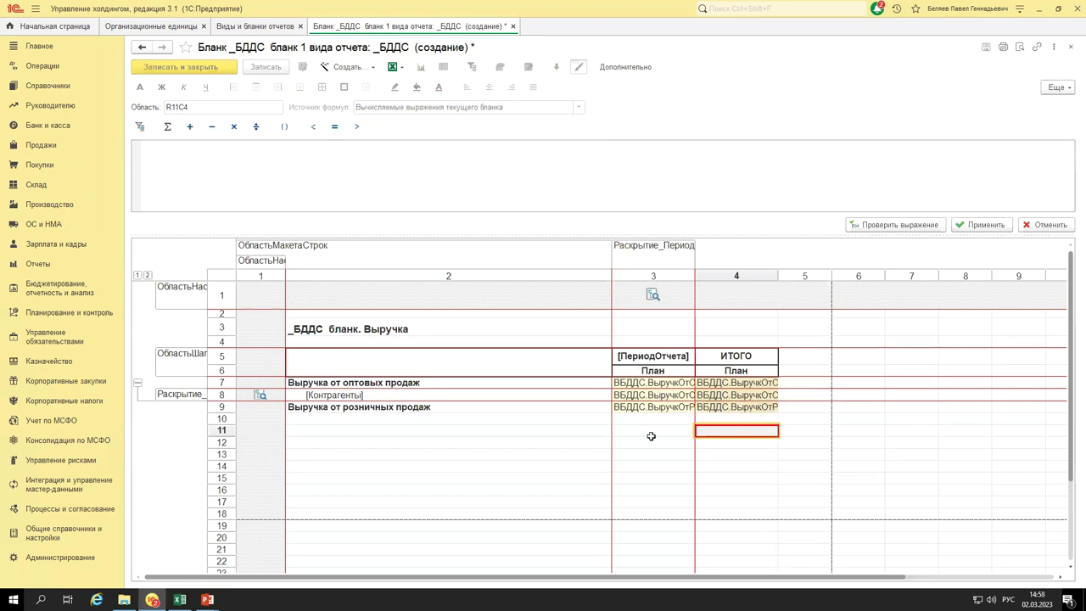
pyautogui.click(1044, 223)
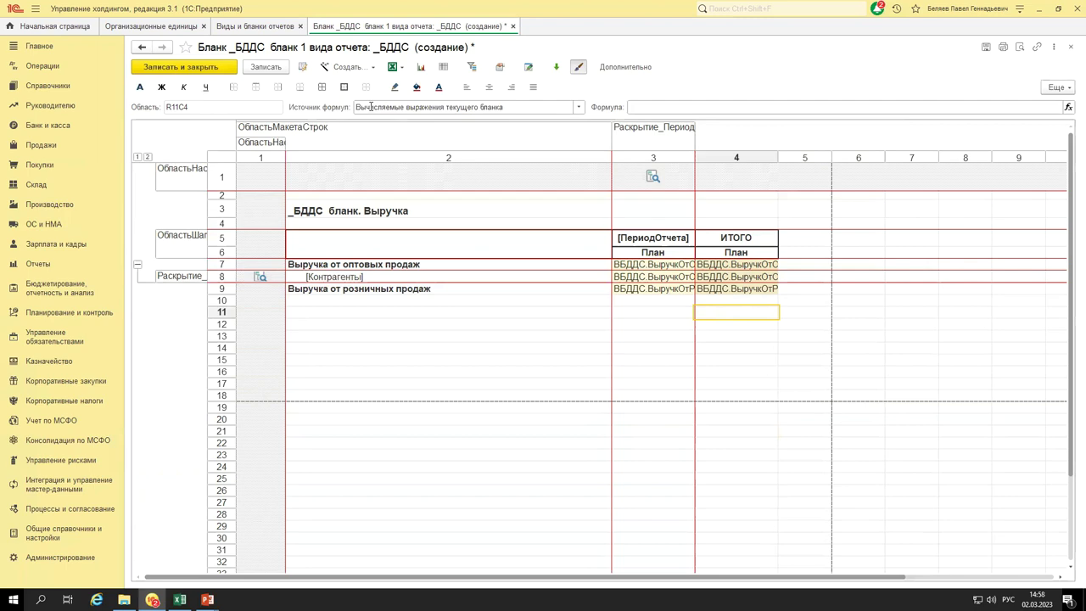
# Open the _БДДС report type in the report constructor and switch it to the «Структура отчета» mode.
pyautogui.click(258, 26)
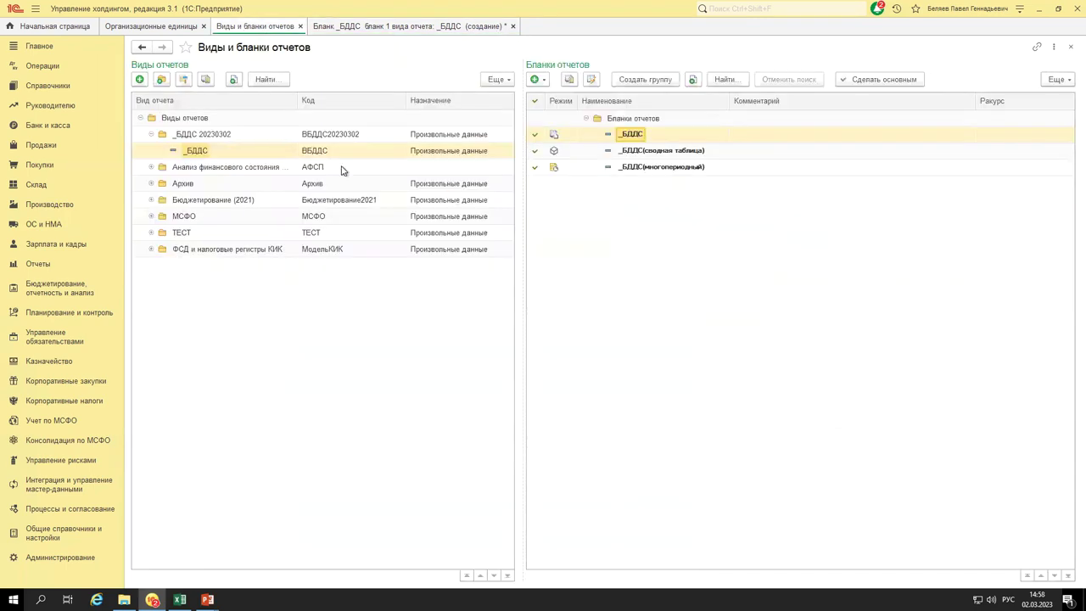
pyautogui.doubleClick(193, 149)
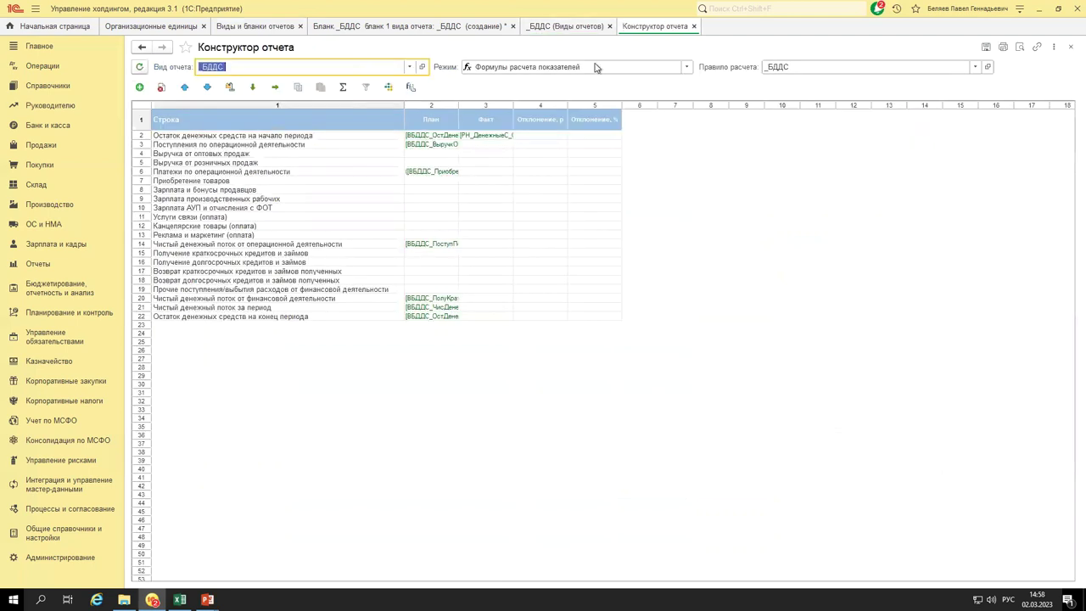
pyautogui.click(666, 67)
pyautogui.click(553, 87)
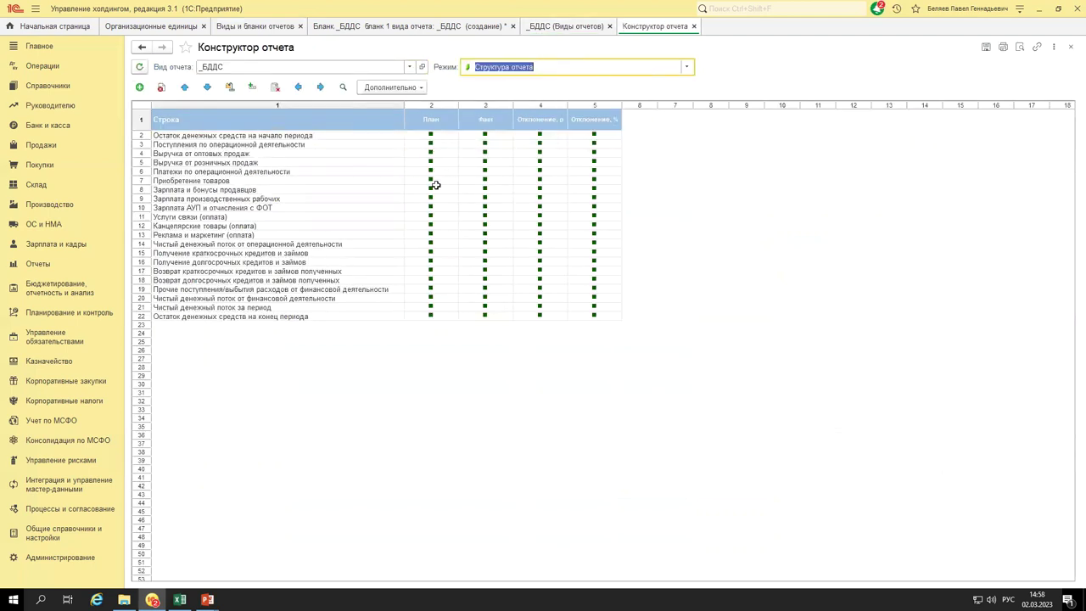
# Show the available value types of the «Канцелярские товары (оплата)» plan indicator, close it unchanged and return to the revenue form.
pyautogui.click(440, 227)
pyautogui.doubleClick(440, 229)
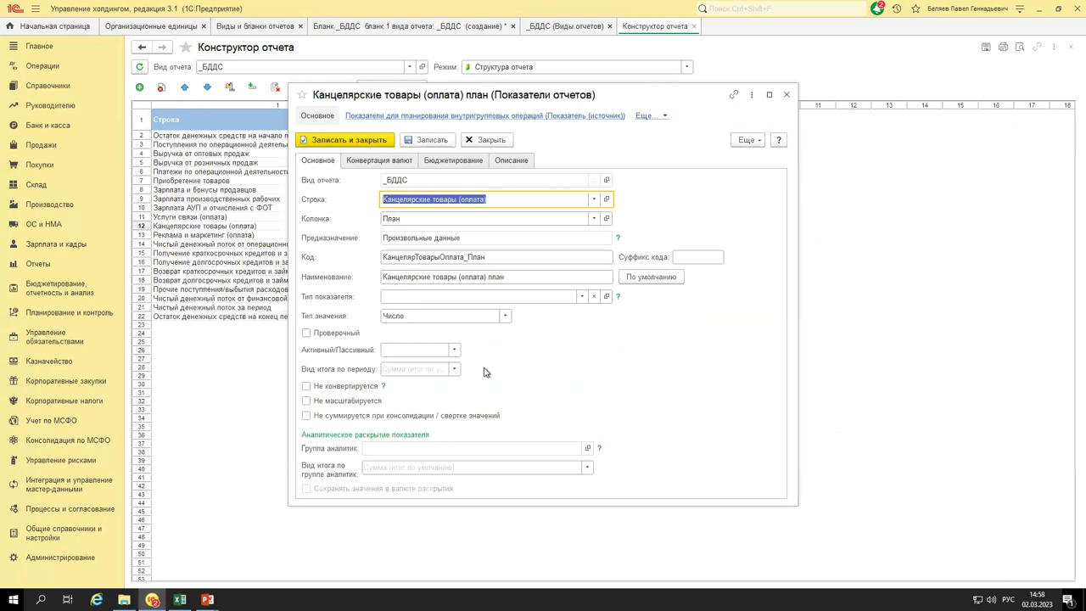
pyautogui.click(501, 319)
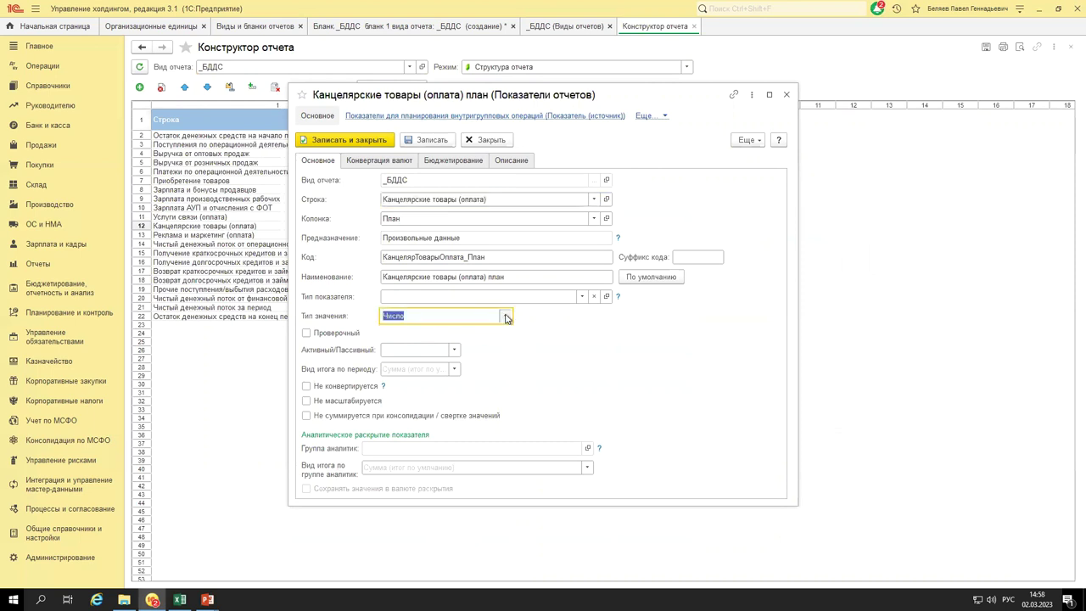
pyautogui.click(501, 318)
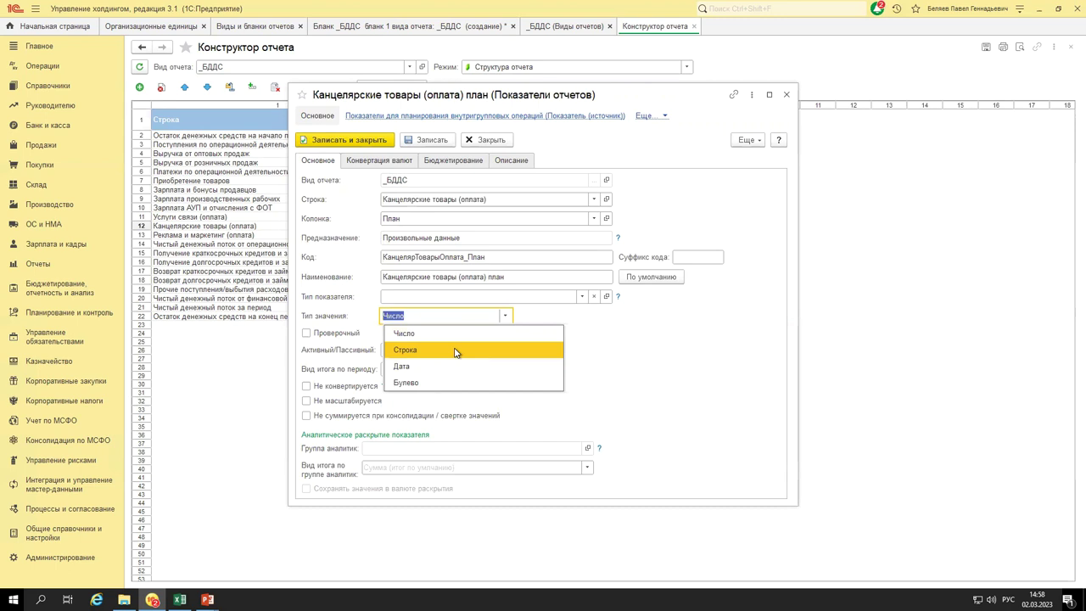
pyautogui.press('Escape')
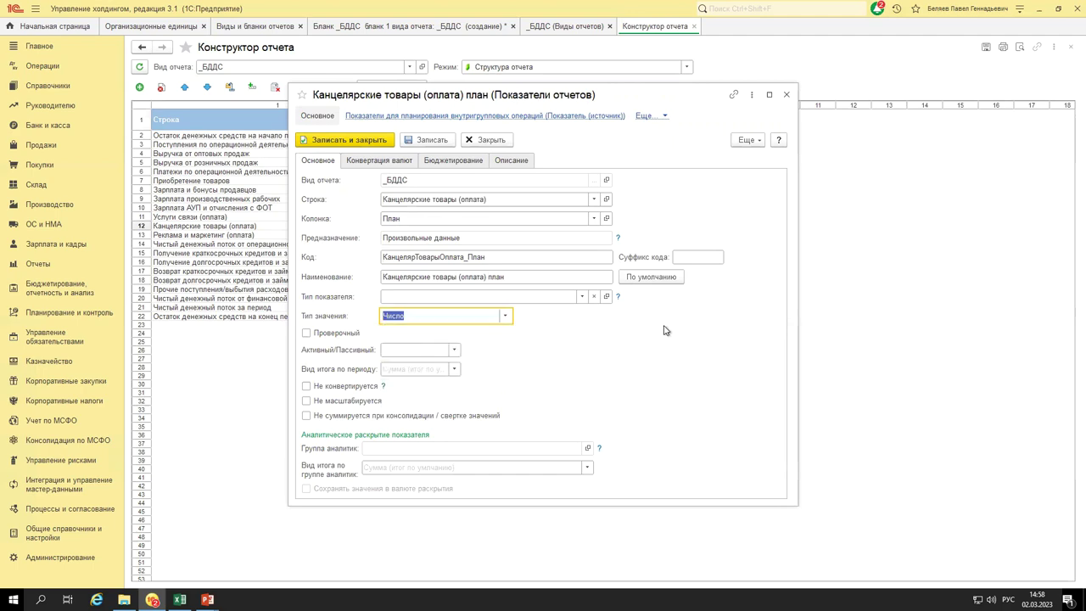
pyautogui.press('Escape')
pyautogui.press('Escape')
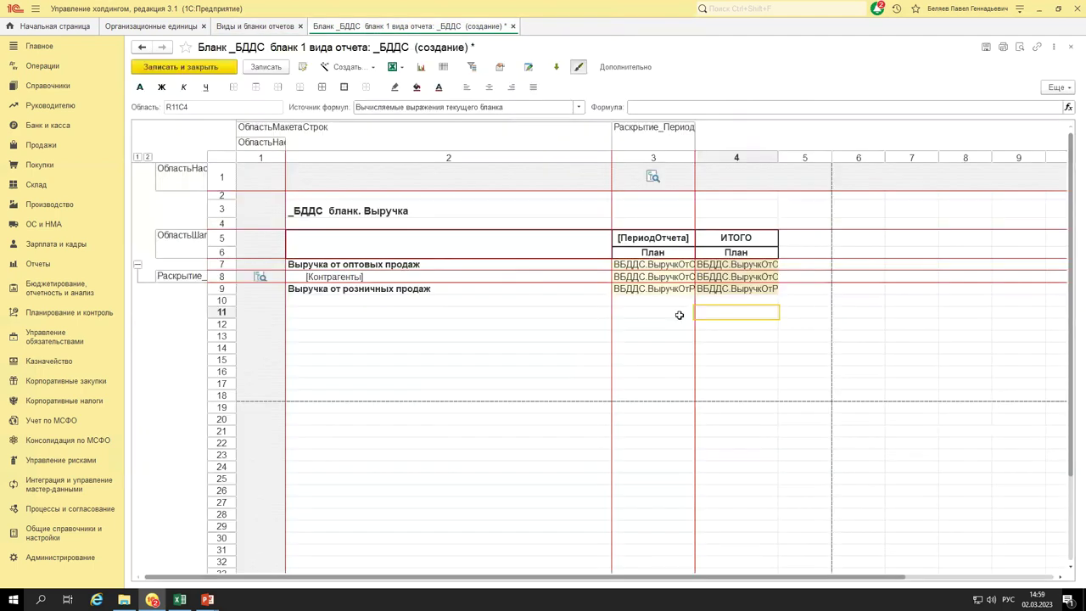
# Regenerate the form layout with only the «План» column for the wholesale and retail revenue rows, and save and close the form.
pyautogui.click(349, 68)
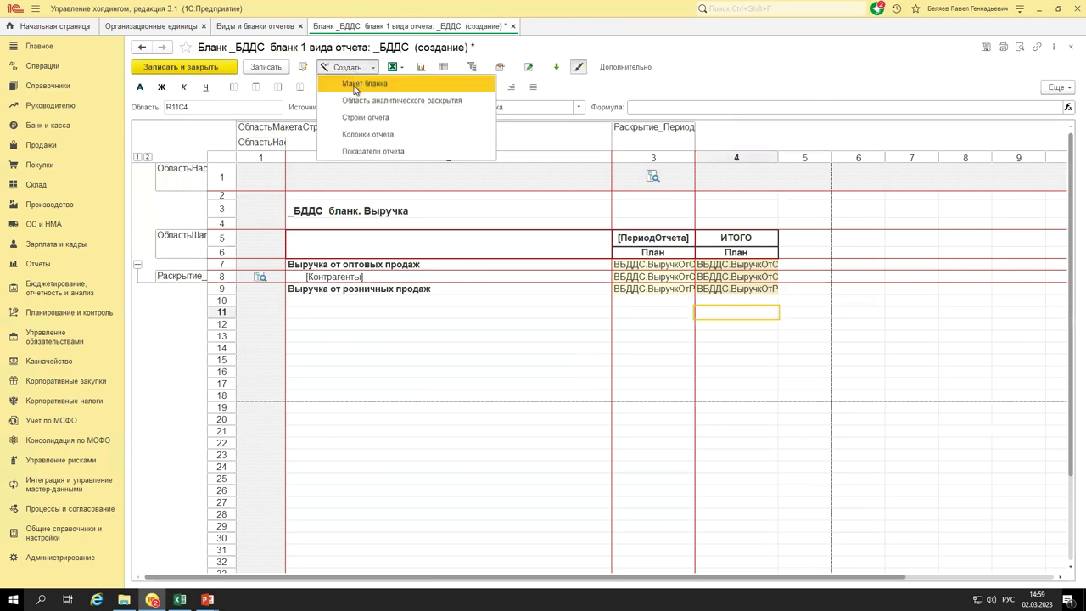
pyautogui.press('Return')
pyautogui.click(602, 331)
pyautogui.click(301, 236)
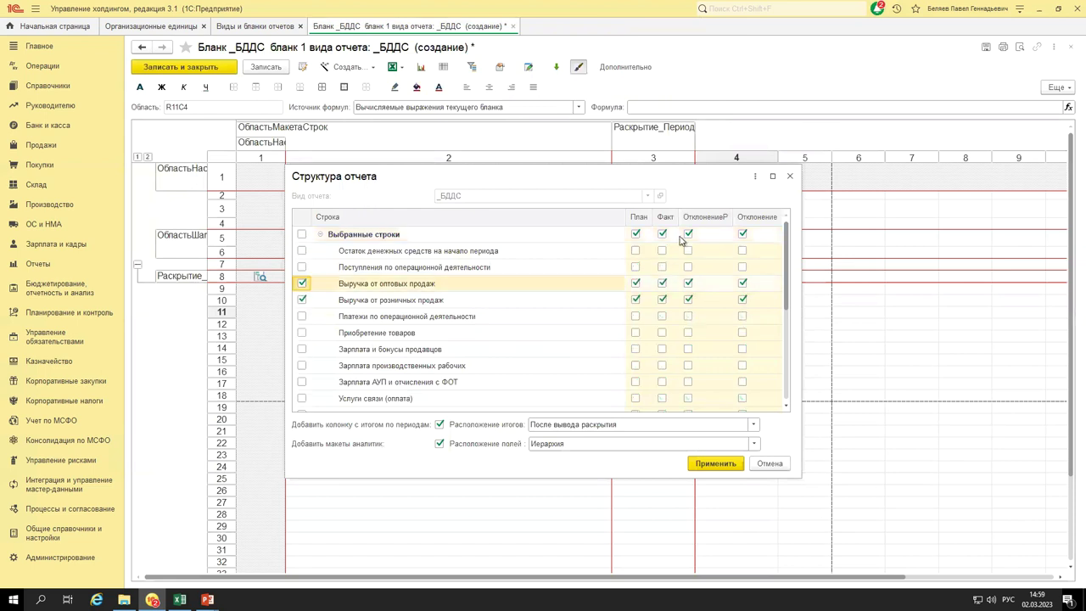
pyautogui.click(688, 234)
pyautogui.click(711, 464)
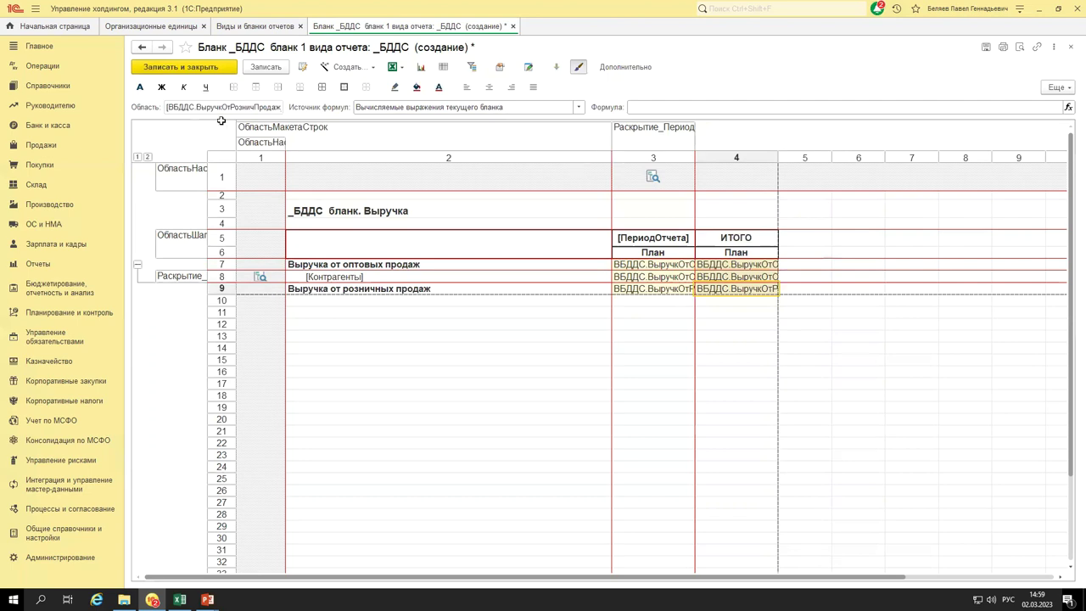
pyautogui.click(195, 68)
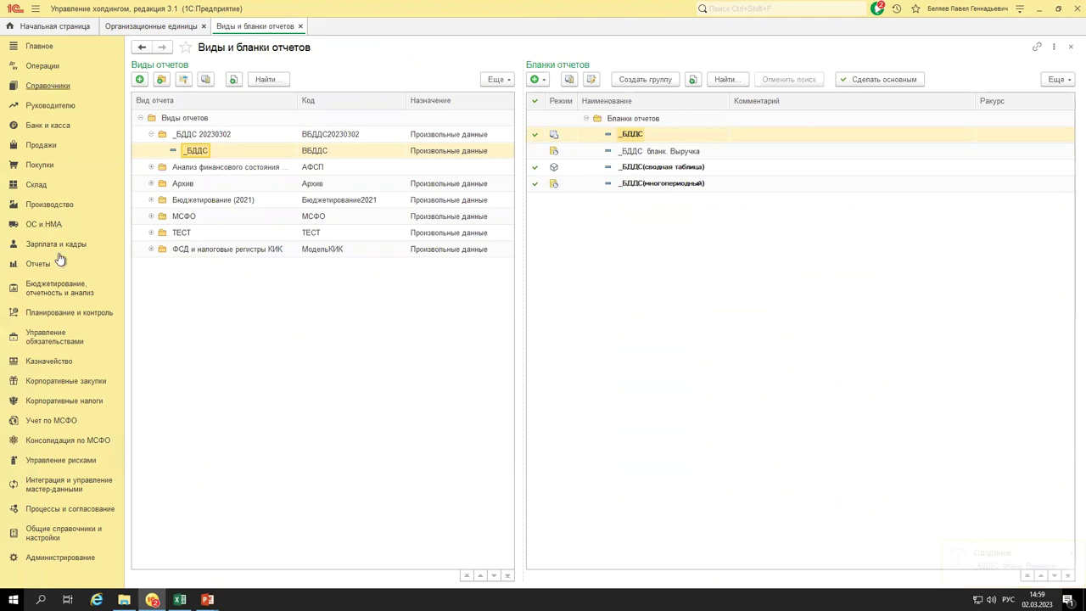
# Open the «Экземпляры отчетов» list and mark the three «ТЕСТ» report instances for deletion.
pyautogui.click(54, 295)
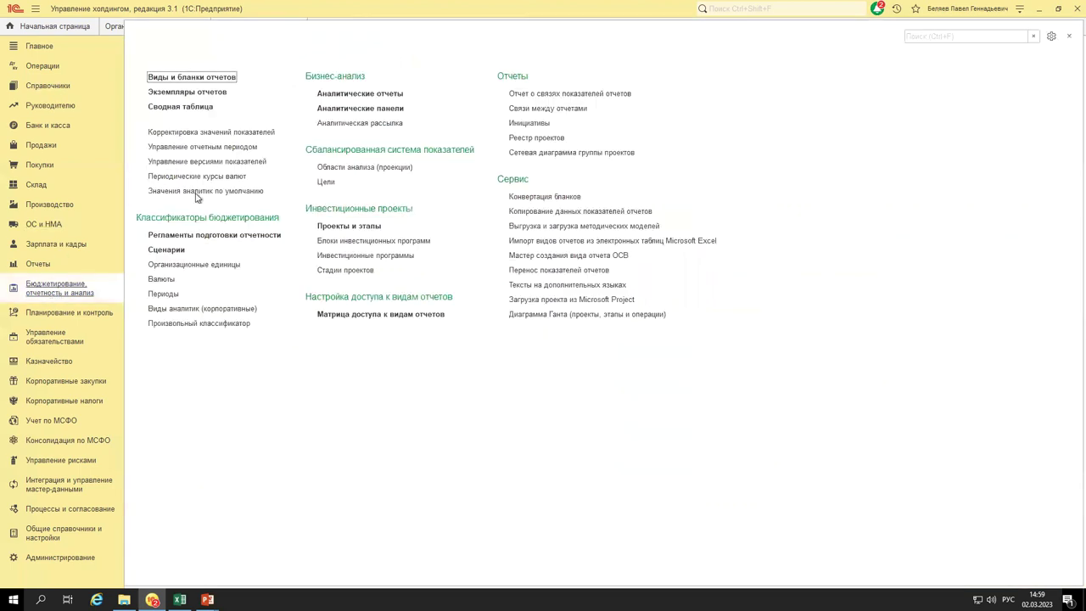
pyautogui.click(203, 92)
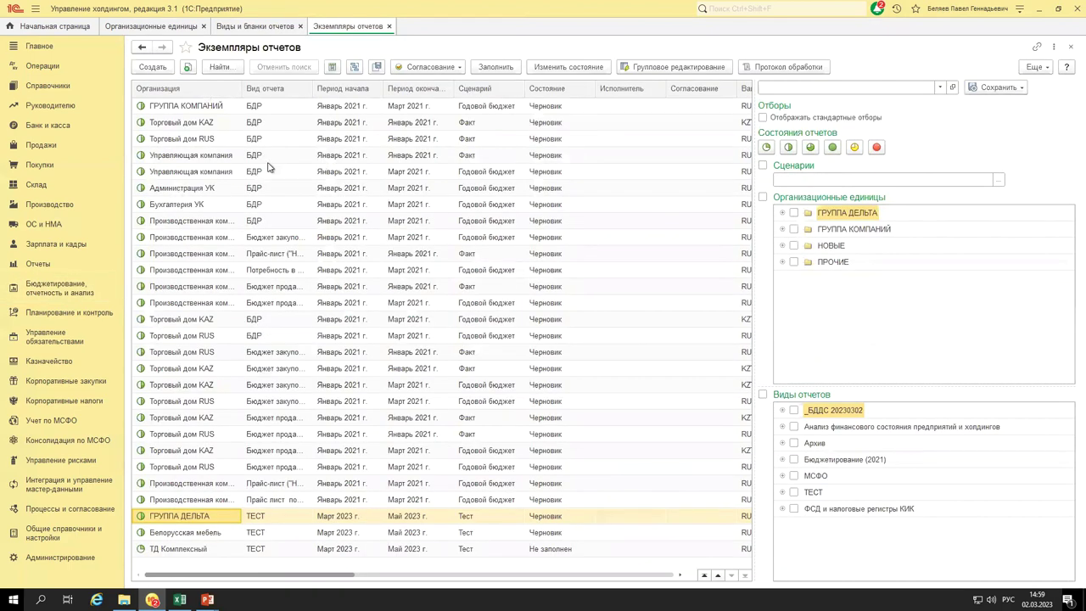
pyautogui.hotkey('shift', 'Down')
pyautogui.hotkey('shift', 'Down')
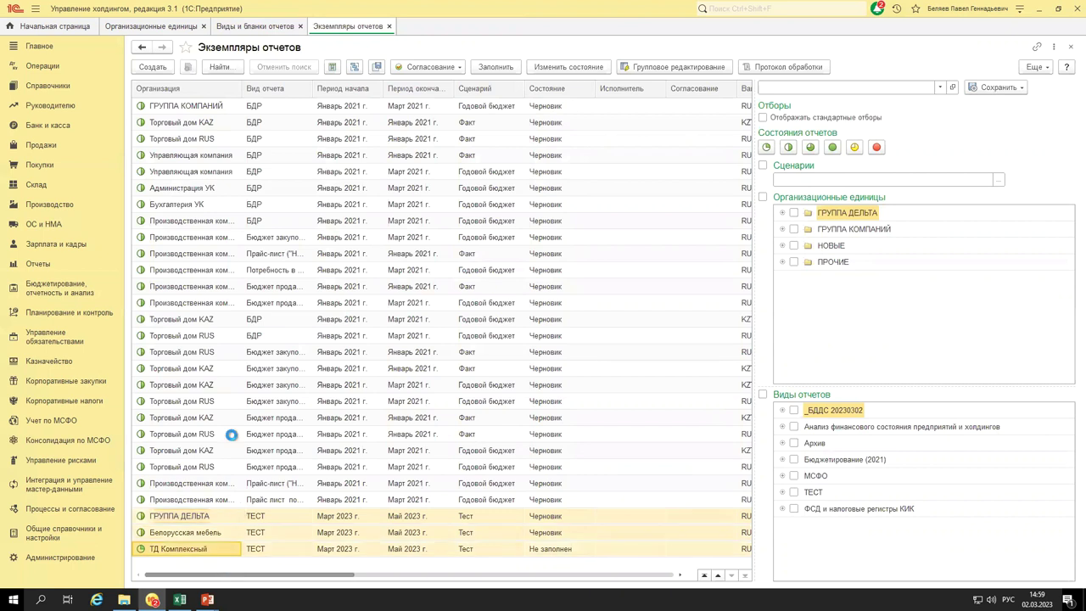
# Open the key attributes form for a new report instance and close it without creating one.
pyautogui.click(152, 67)
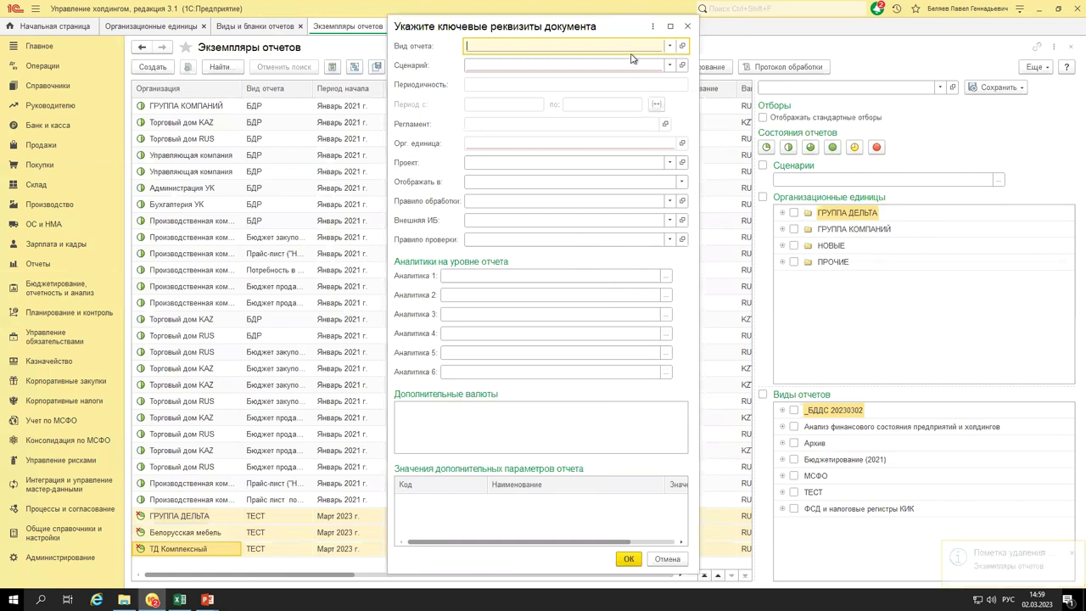
pyautogui.click(688, 27)
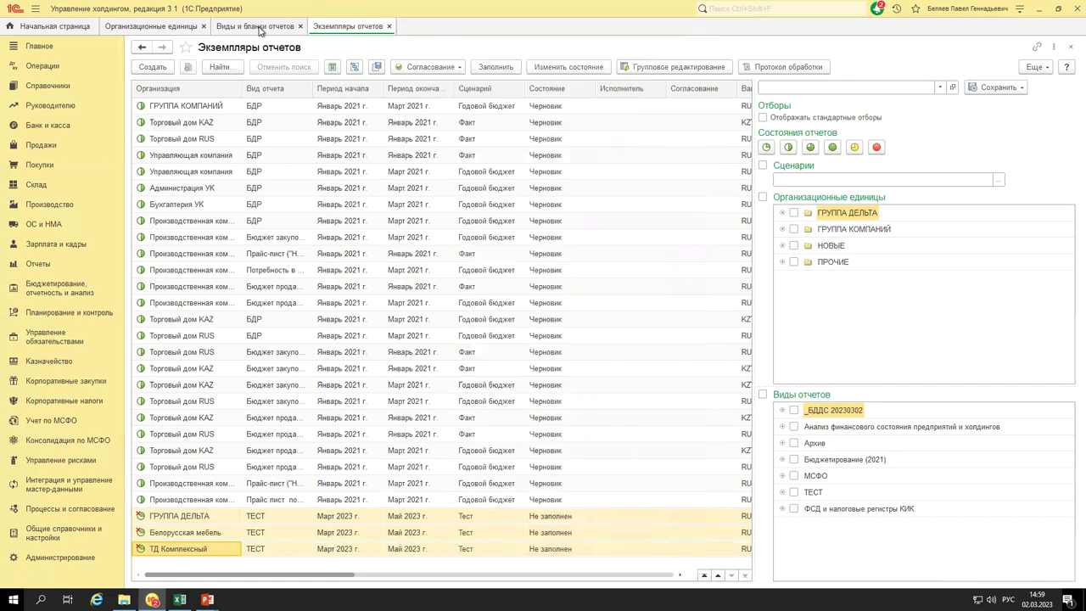
# Create a multi-period report instance form for the _БДДС report type and name it «_БДДС бланк. Расходы».
pyautogui.click(260, 28)
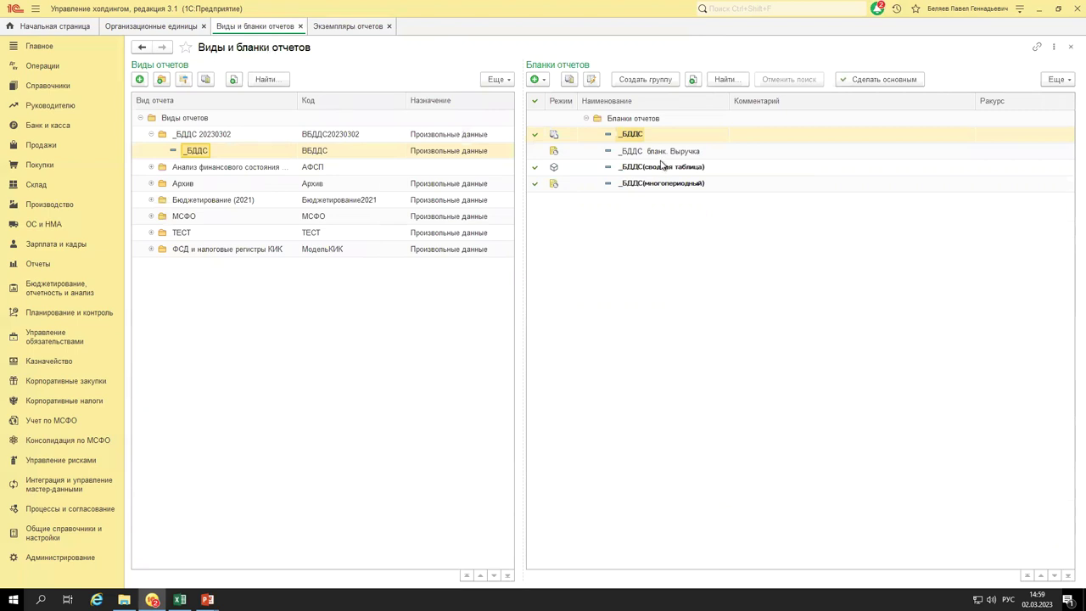
pyautogui.click(543, 142)
pyautogui.click(542, 80)
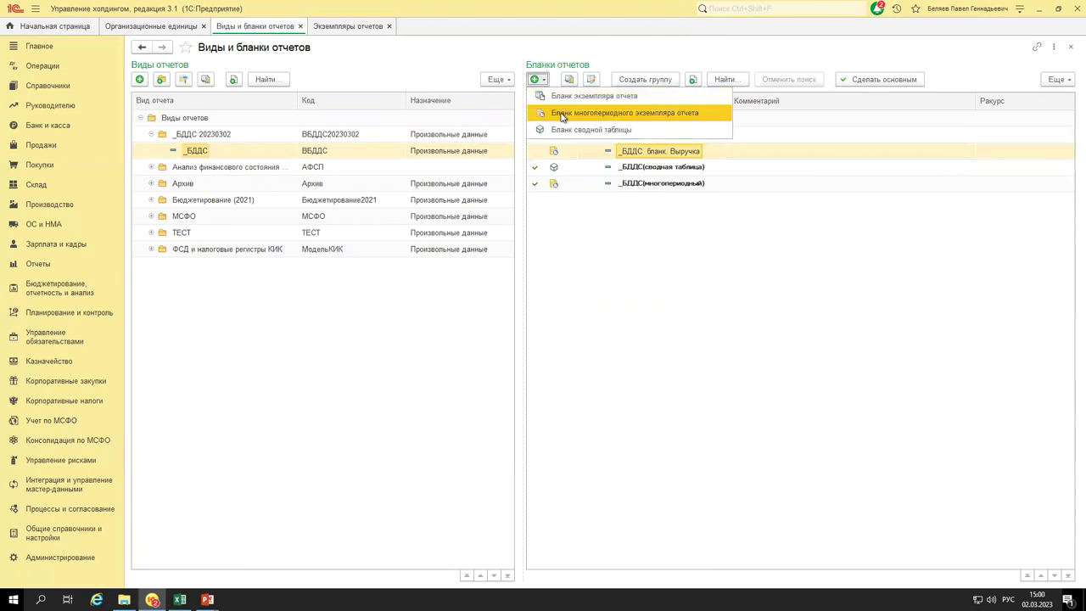
pyautogui.press('Return')
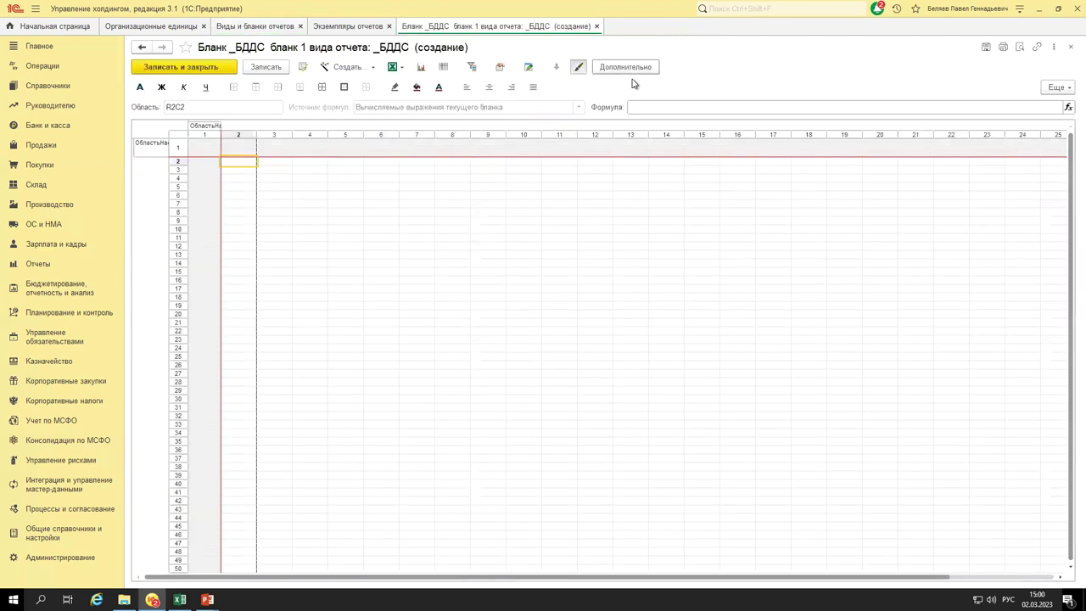
pyautogui.click(855, 147)
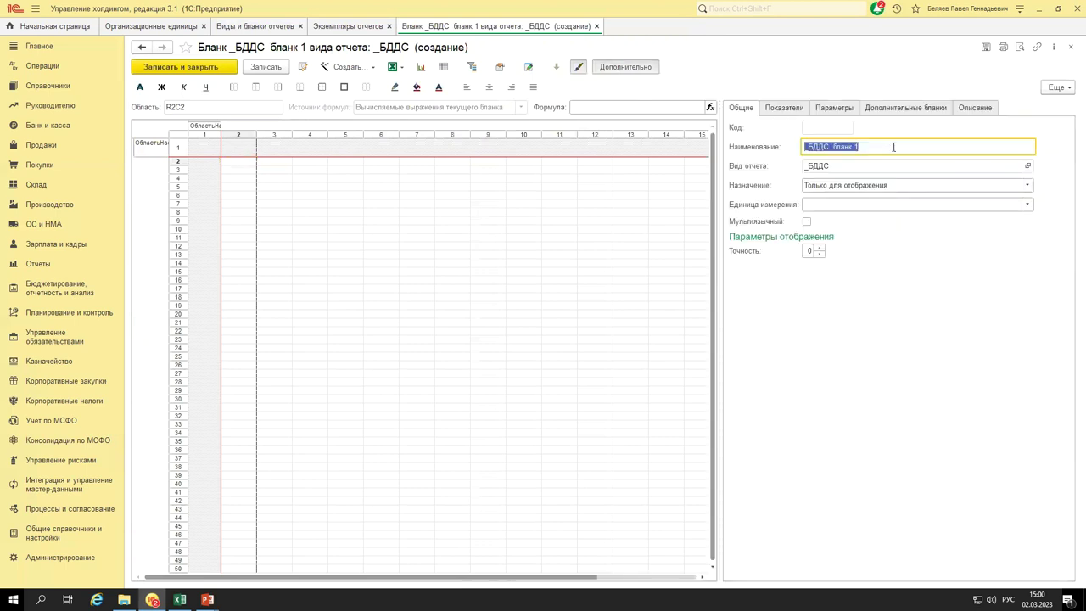
pyautogui.click(866, 145)
pyautogui.press('BackSpace')
pyautogui.write('. Расходы')
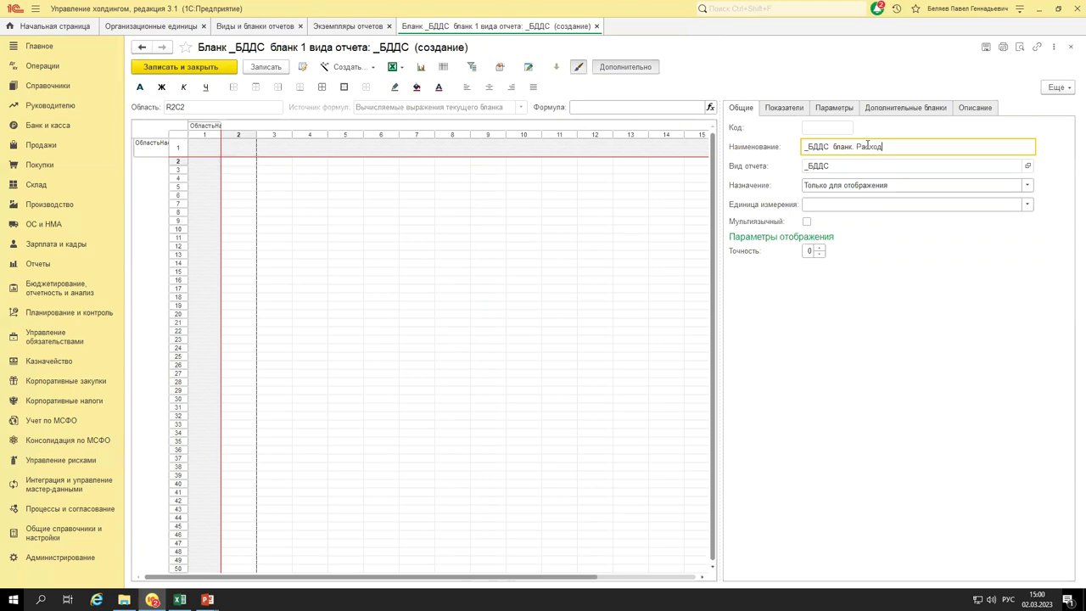
# Start generating the form layout, clear all rows and select the payment rows from «Приобретение товаров» through «Реклама и маркетинг (оплата)».
pyautogui.click(370, 68)
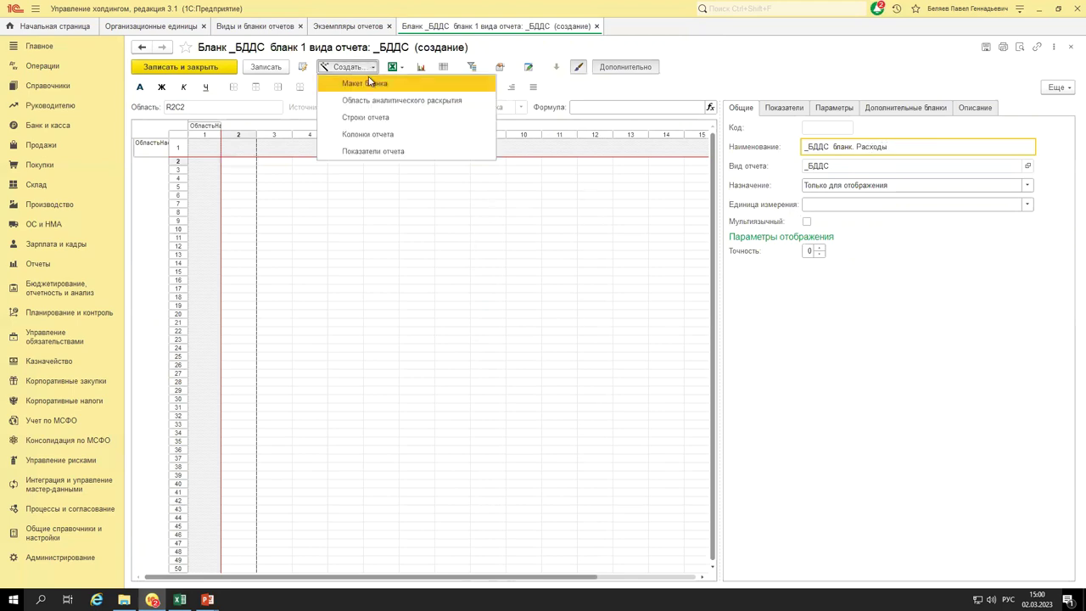
pyautogui.press('Return')
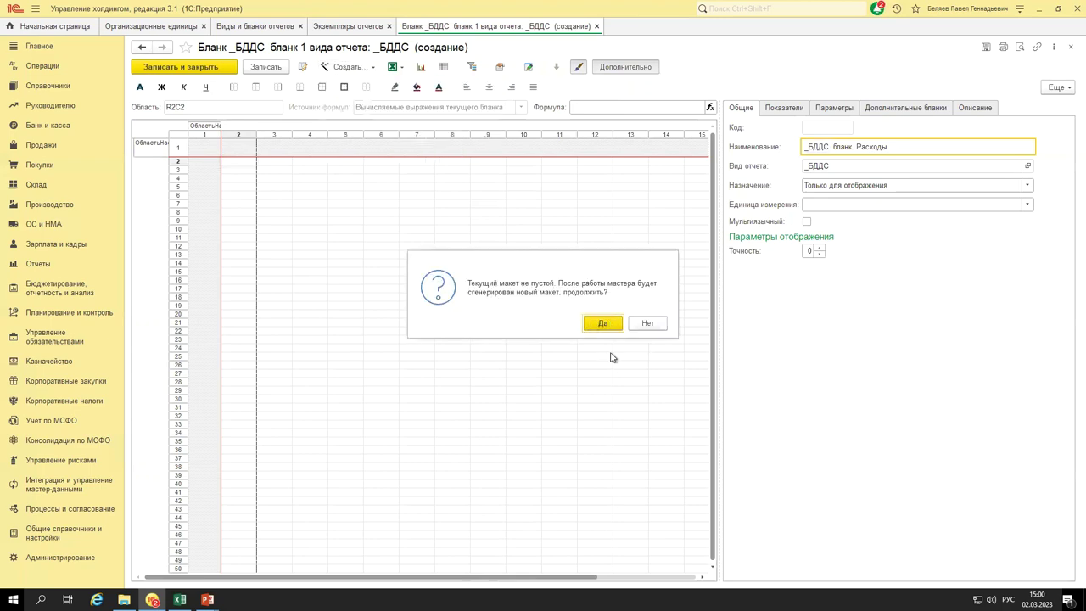
pyautogui.press('Return')
pyautogui.click(302, 234)
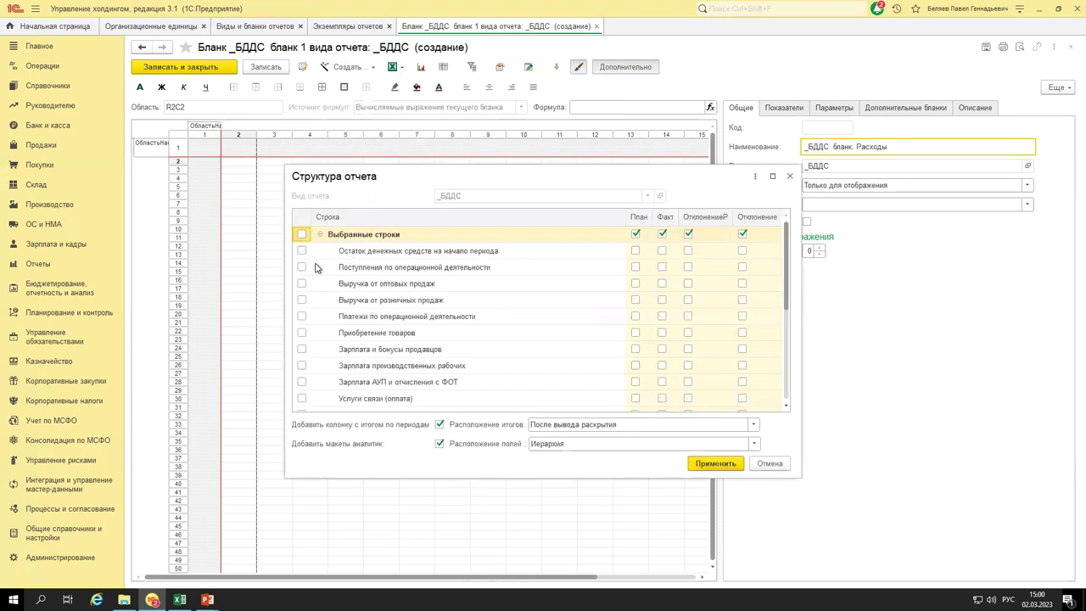
pyautogui.click(337, 320)
pyautogui.click(302, 333)
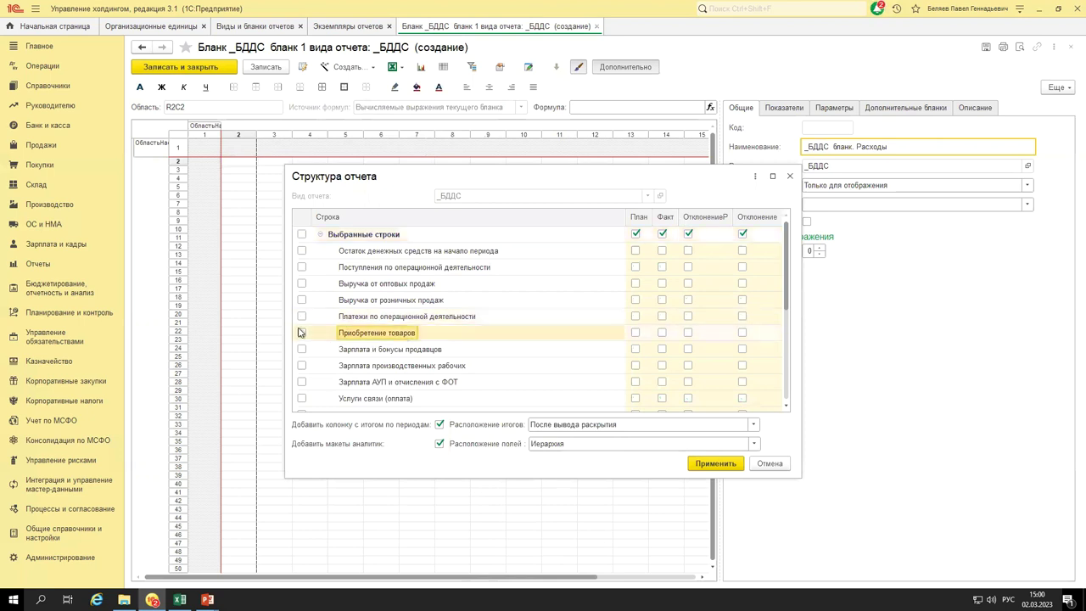
pyautogui.click(302, 348)
pyautogui.click(302, 373)
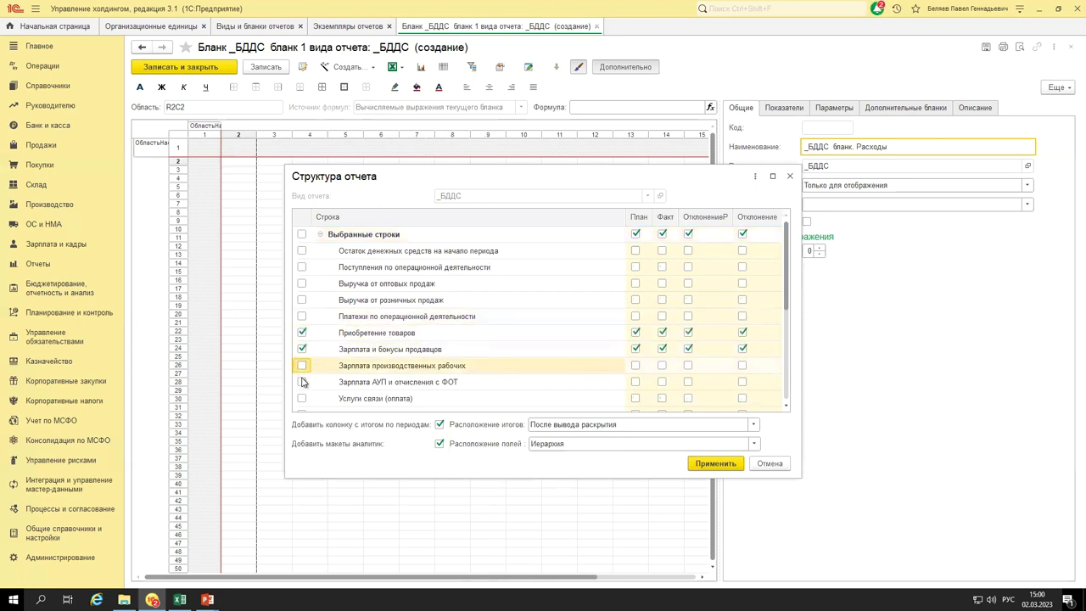
pyautogui.click(302, 381)
pyautogui.scroll(-3, 306, 288)
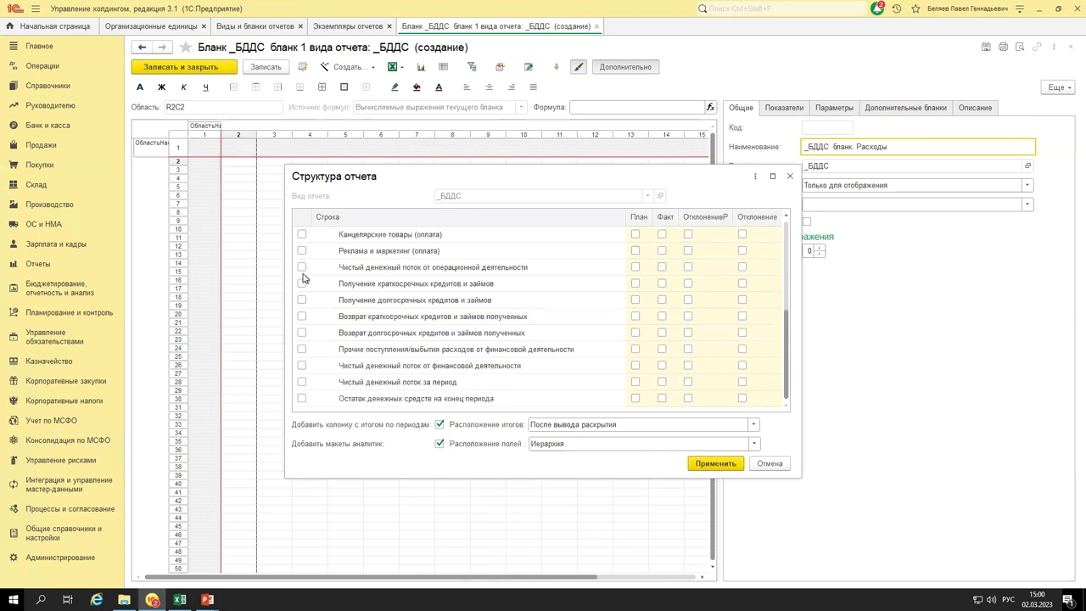
pyautogui.click(302, 285)
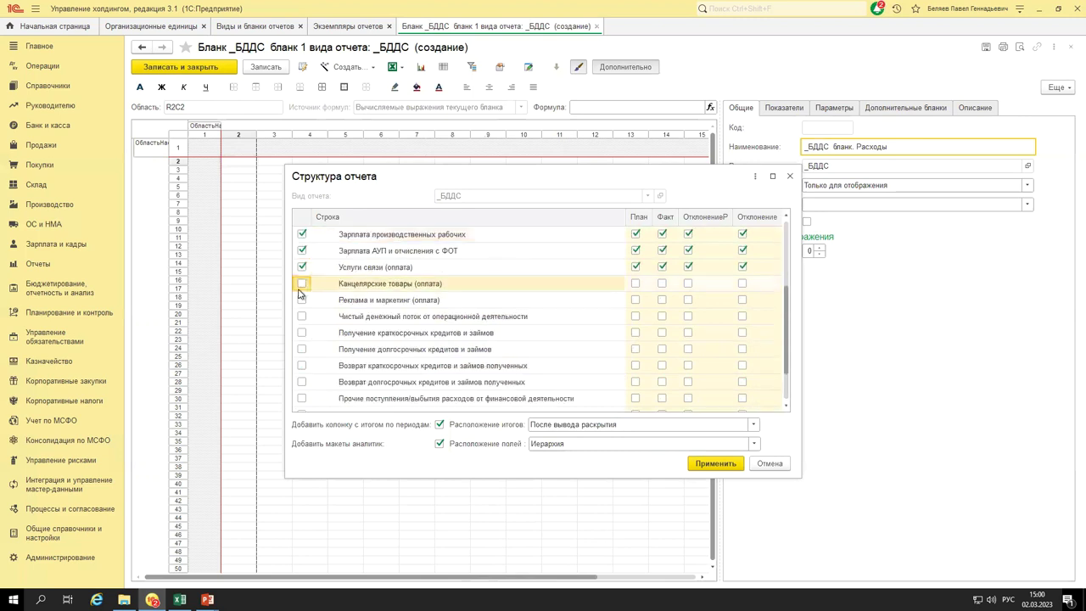
# Also select the financing rows from «Получение краткосрочных кредитов и займов» through «Прочие поступления/выбытия расходов от финансовой деятельности».
pyautogui.click(302, 333)
pyautogui.click(303, 349)
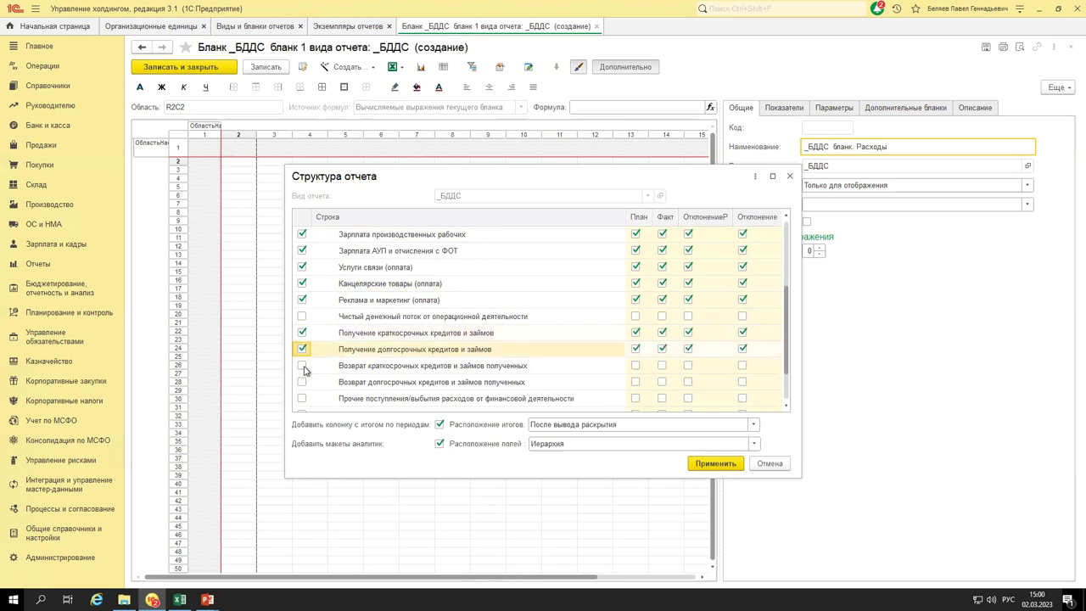
pyautogui.click(302, 366)
pyautogui.click(386, 398)
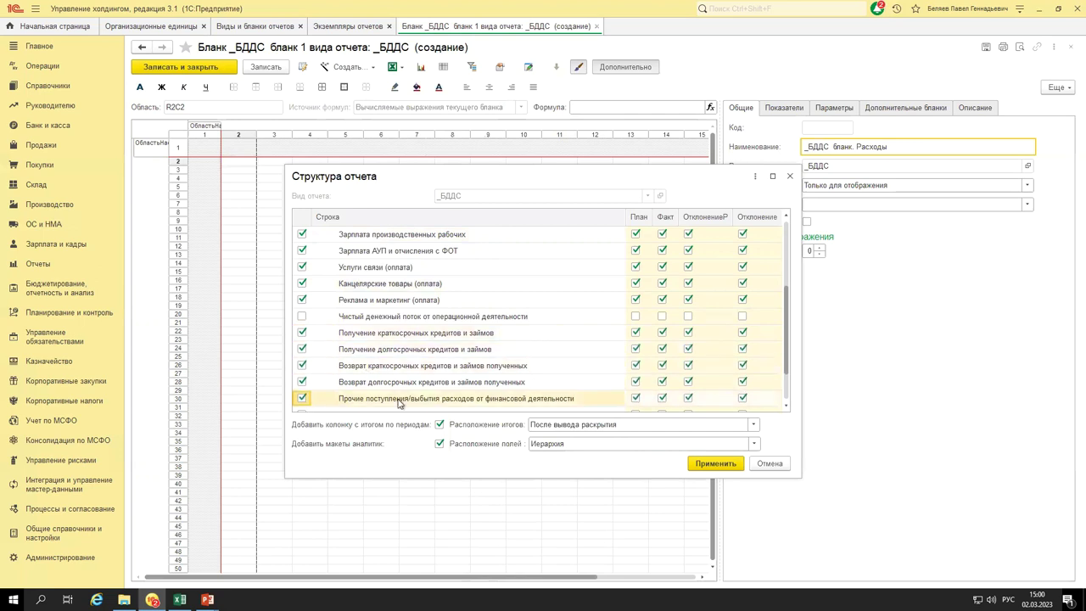
# Exclude the «Факт» and both deviation columns for the selected rows, leaving only «План», and generate the layout.
pyautogui.scroll(-1, 388, 381)
pyautogui.scroll(5, 542, 314)
pyautogui.click(661, 234)
pyautogui.press('Right')
pyautogui.press('space')
pyautogui.press('Right')
pyautogui.press('space')
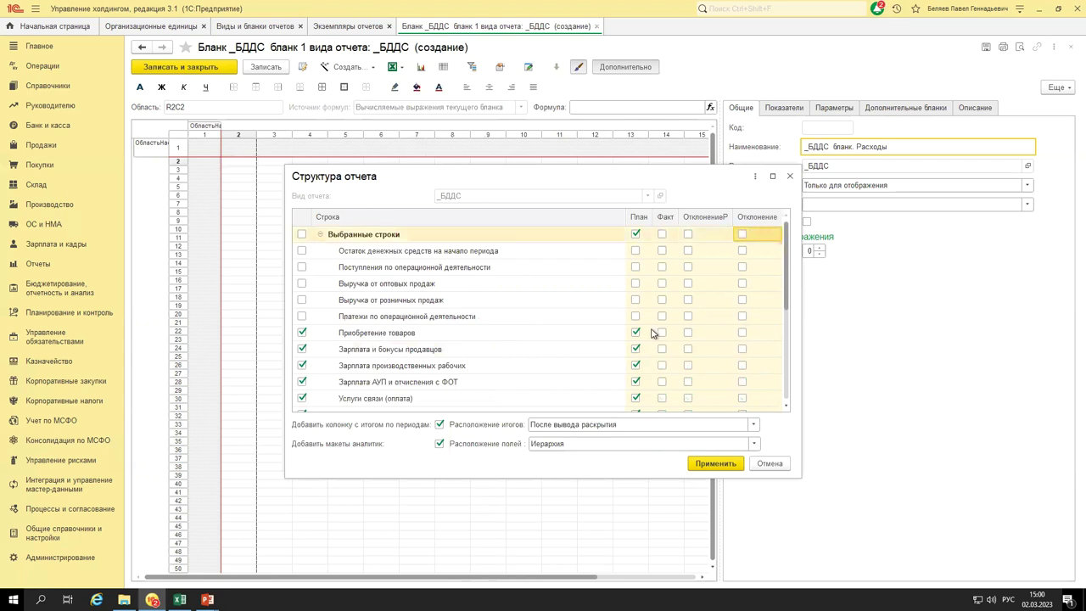
pyautogui.scroll(-5, 653, 333)
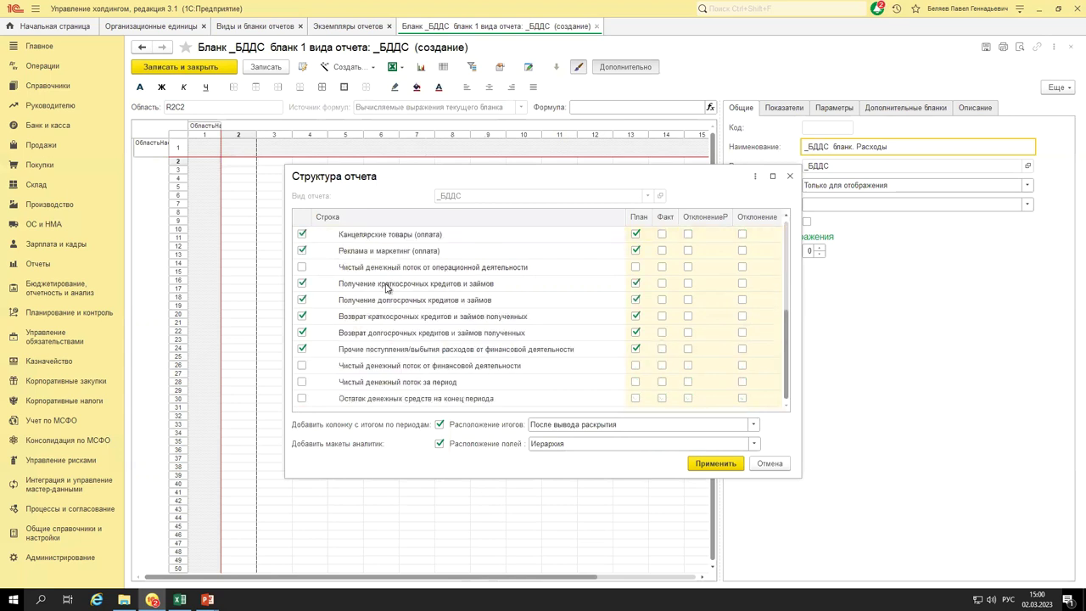
pyautogui.scroll(5, 387, 383)
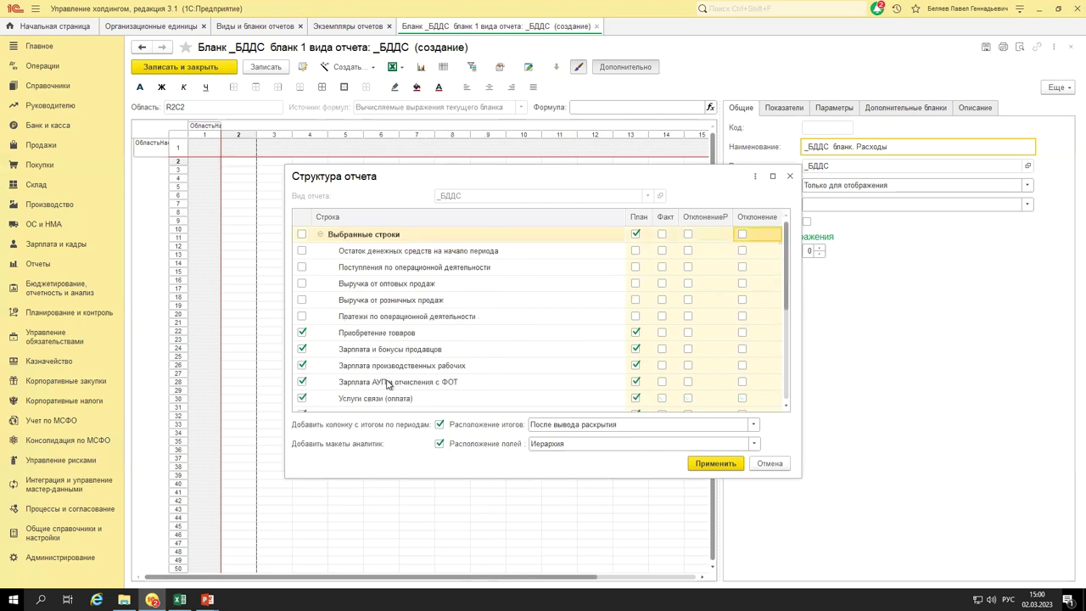
pyautogui.click(689, 461)
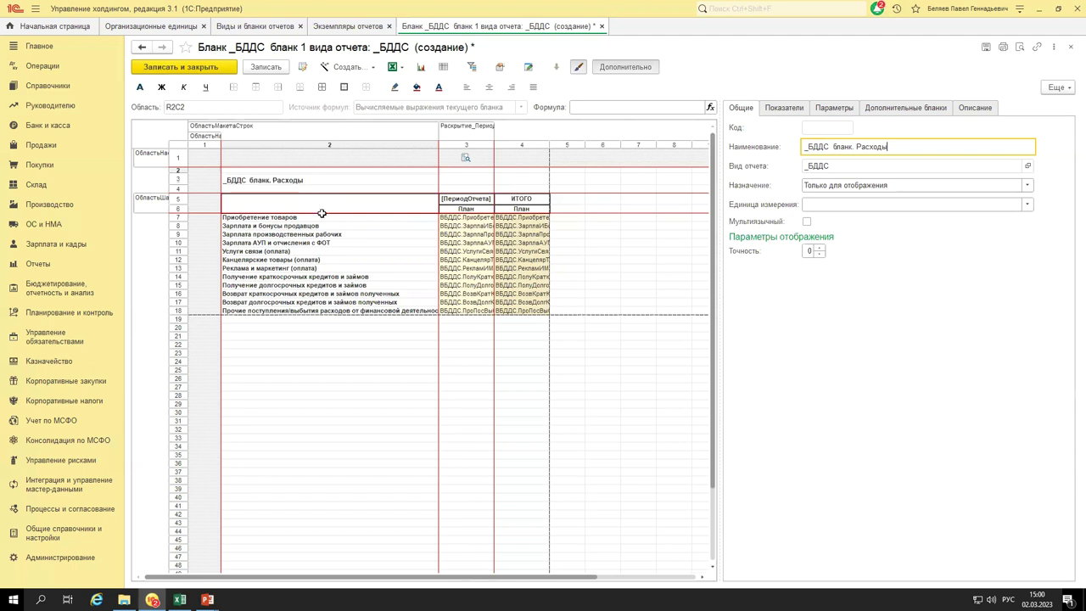
# Check the expense rows in the generated layout, and save and close the «_БДДС бланк. Расходы» form.
pyautogui.moveTo(302, 217); pyautogui.dragTo(356, 232)
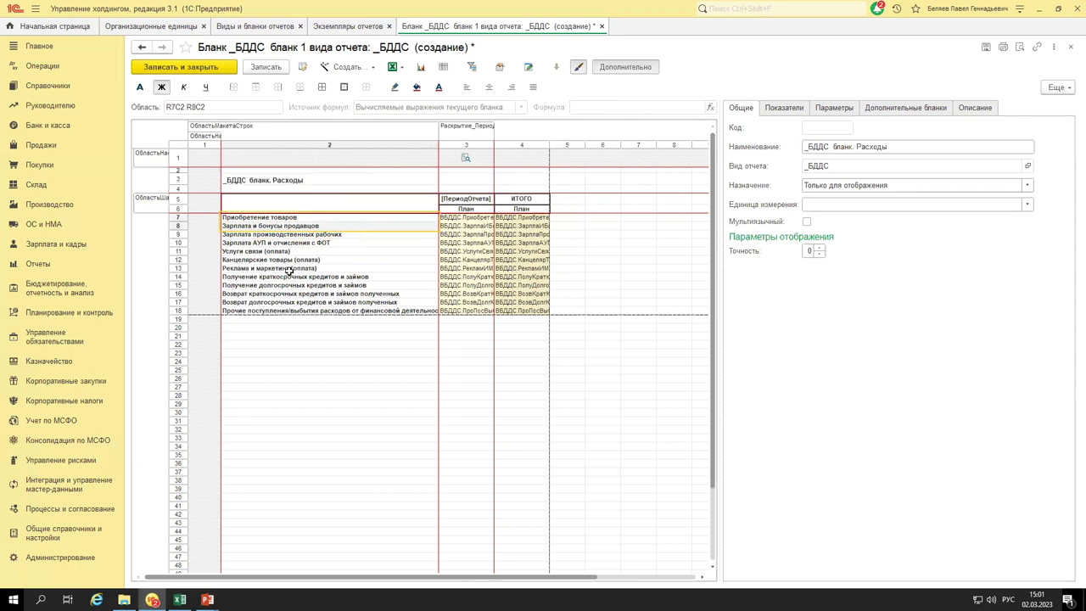
pyautogui.moveTo(291, 251); pyautogui.dragTo(294, 265)
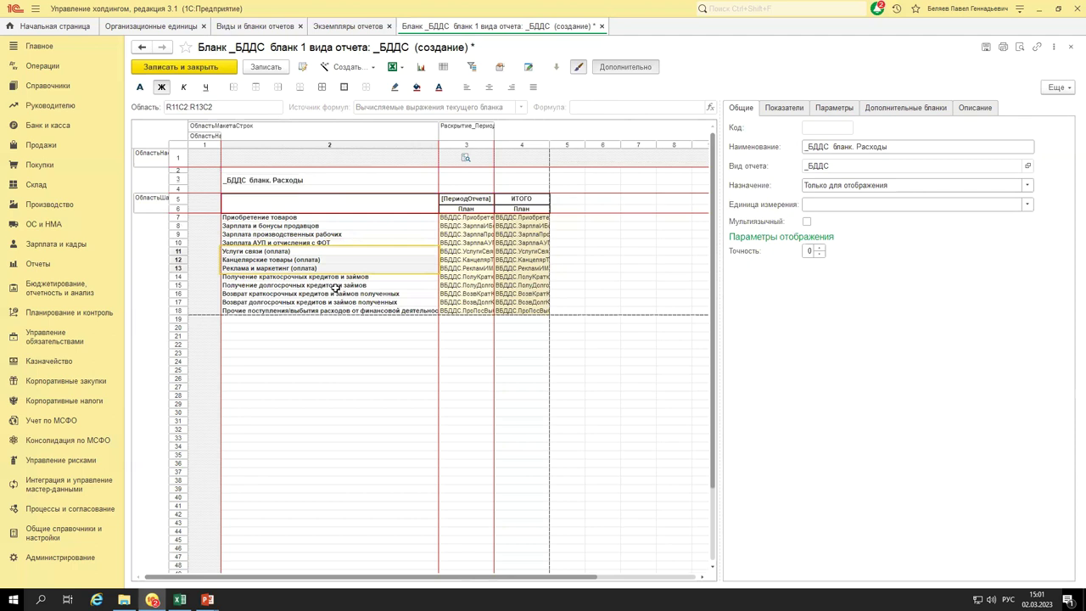
pyautogui.click(205, 69)
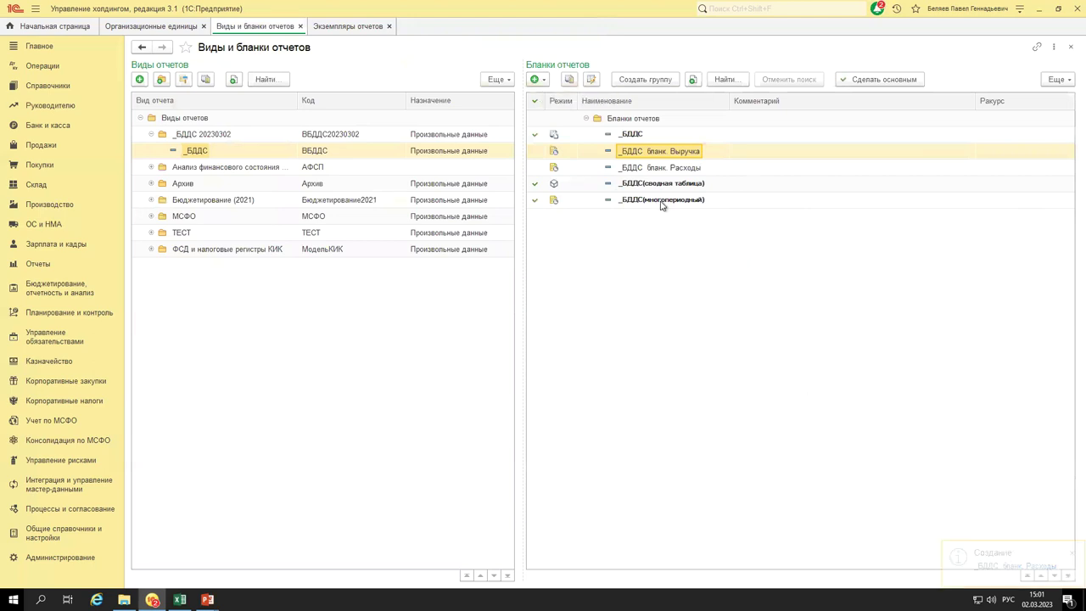
# Generate the layout of the «_БДДС(многопериодный)» form with all rows and columns included, and save and close the form.
pyautogui.click(661, 201)
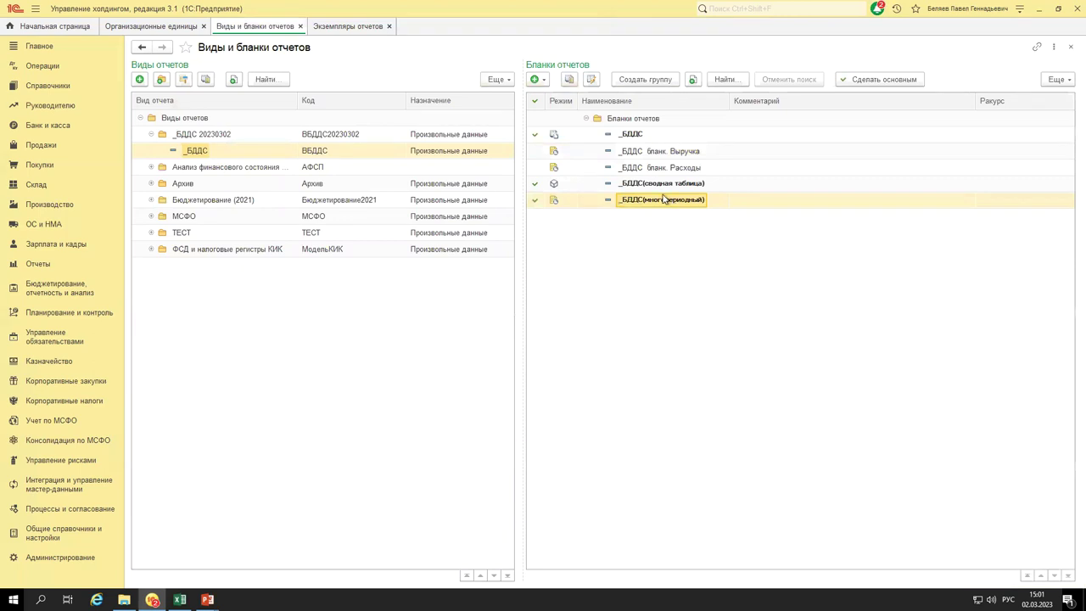
pyautogui.doubleClick(679, 202)
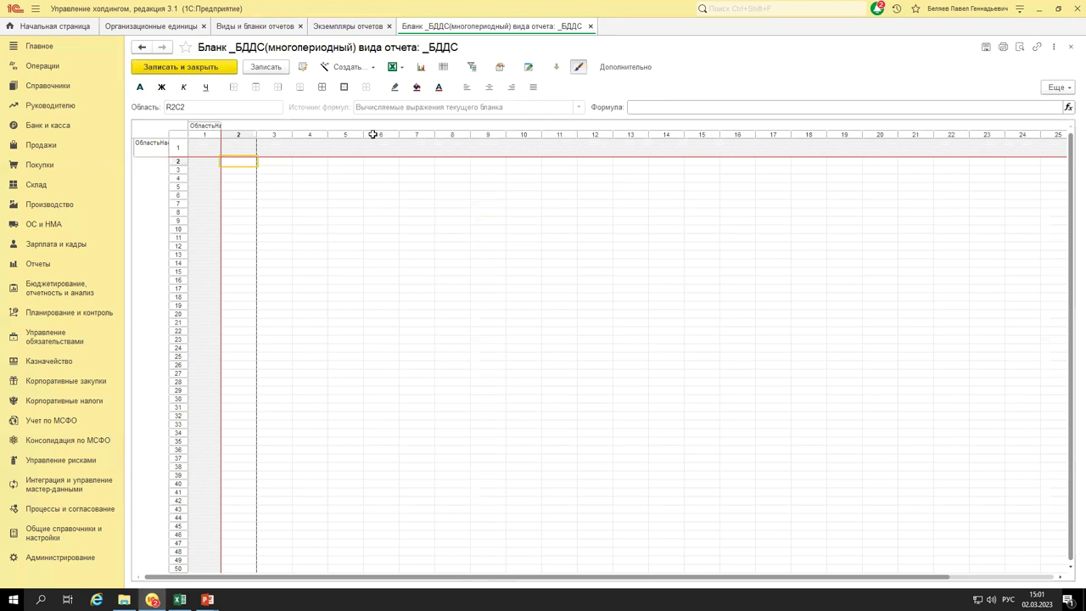
pyautogui.click(358, 73)
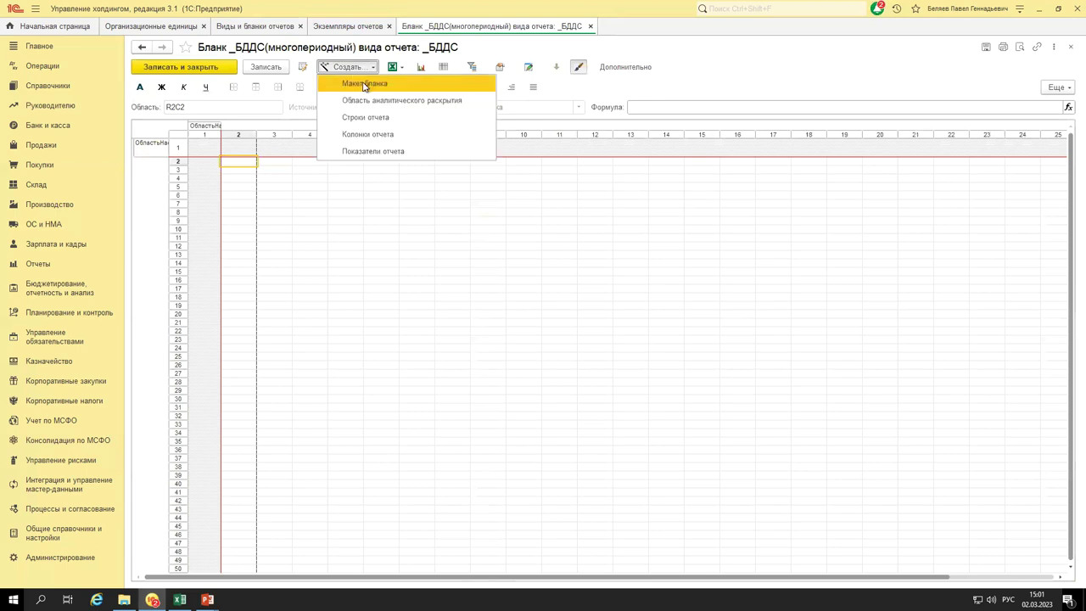
pyautogui.click(386, 119)
pyautogui.click(603, 324)
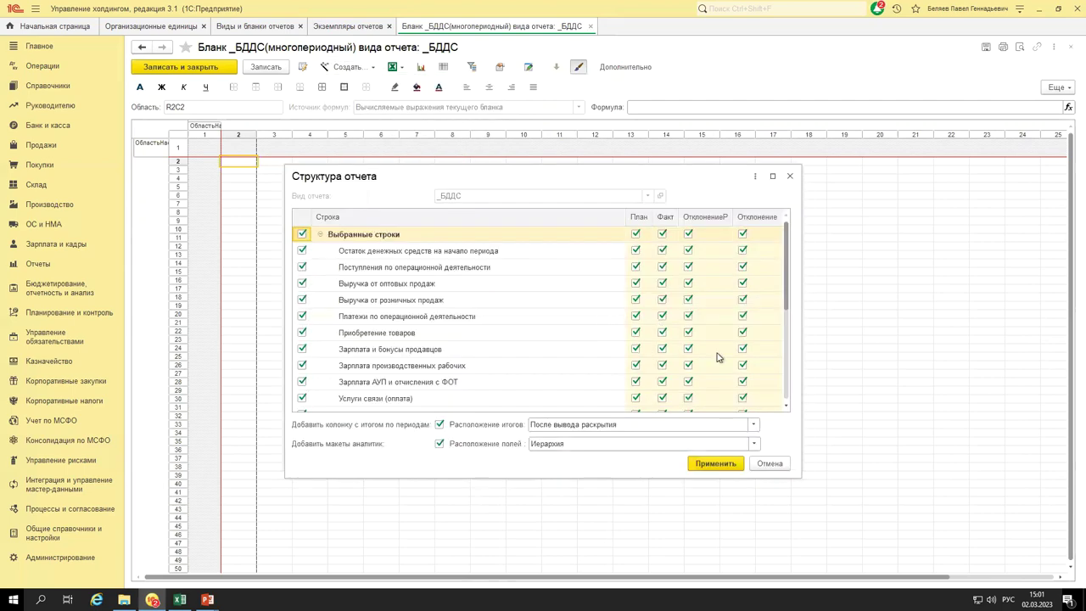
pyautogui.click(715, 464)
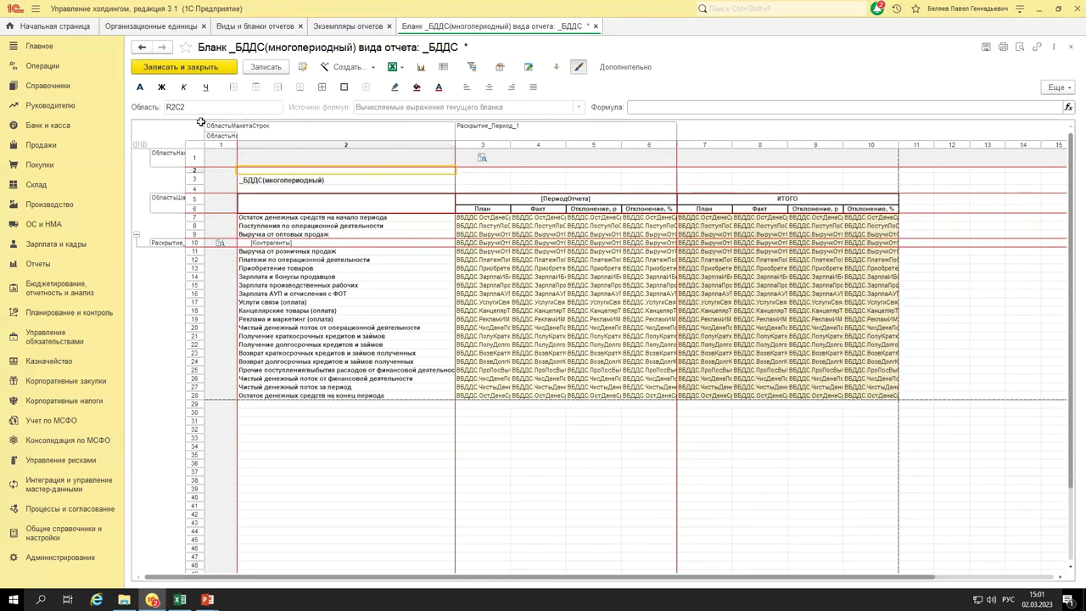
pyautogui.click(200, 66)
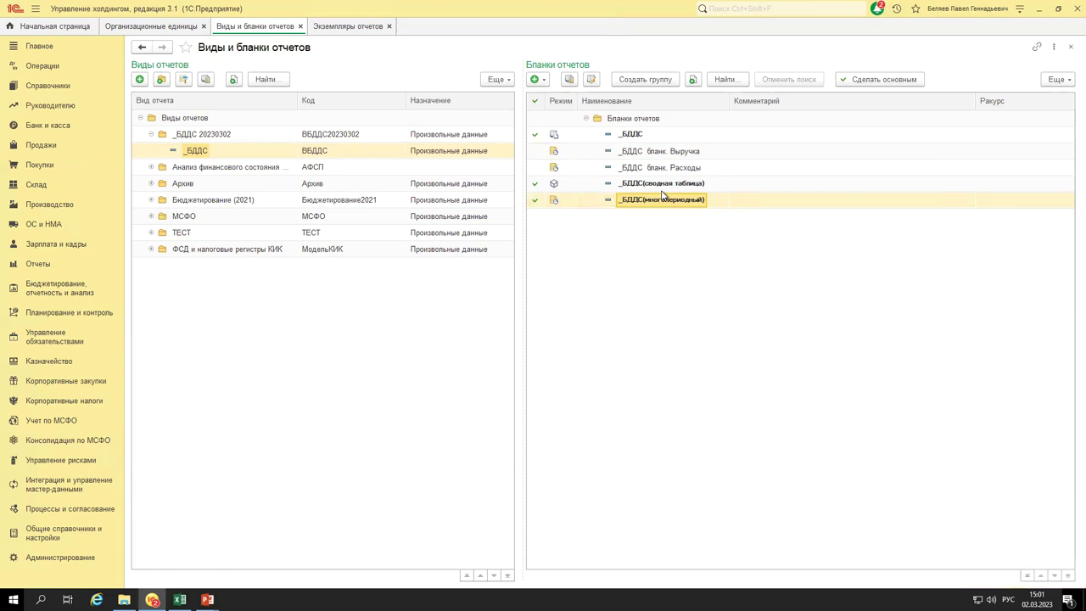
# Reopen the «_БДДС(многопериодный)» form, review its generated layout, and close it.
pyautogui.click(667, 186)
pyautogui.click(667, 202)
pyautogui.press('Return')
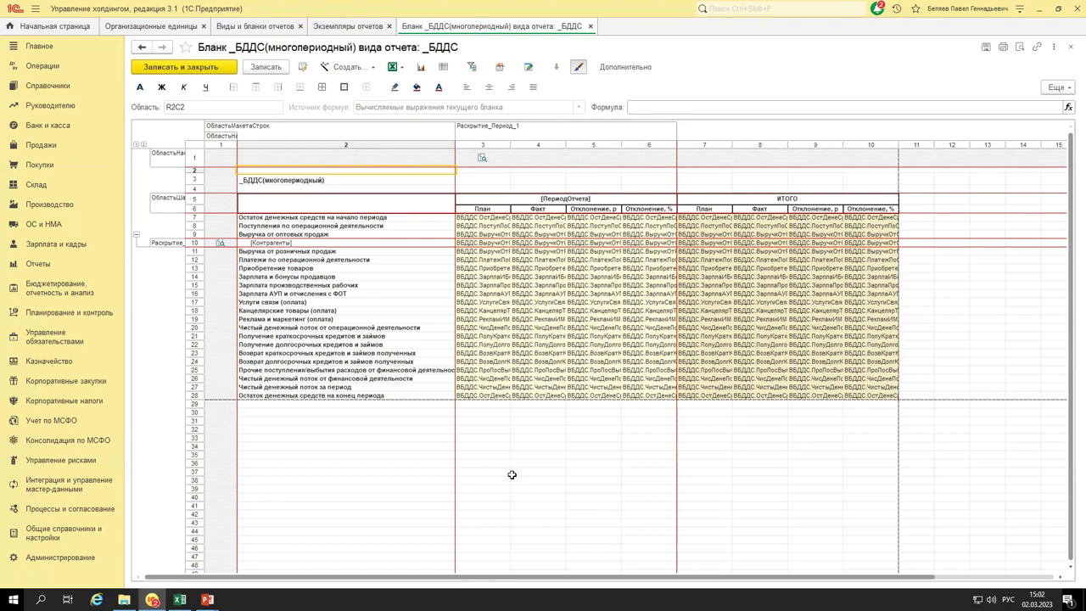
pyautogui.hotkey('ctrl', 'F4')
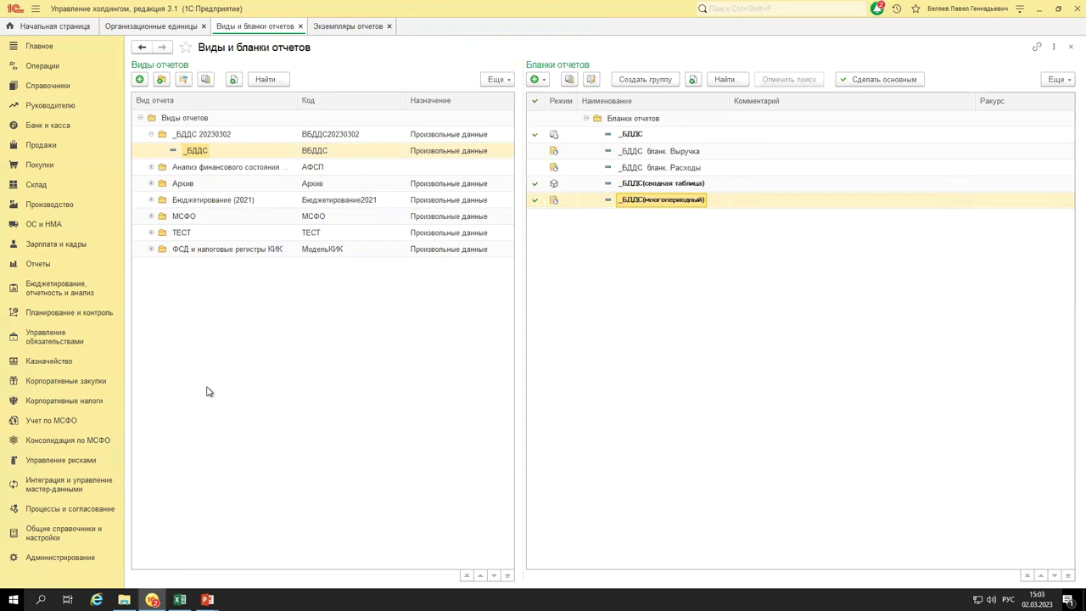
# Create a reporting preparation regulation named «_Регламент формирования БДДС 20230302», keeping the periodicity at «Месяц».
pyautogui.click(53, 294)
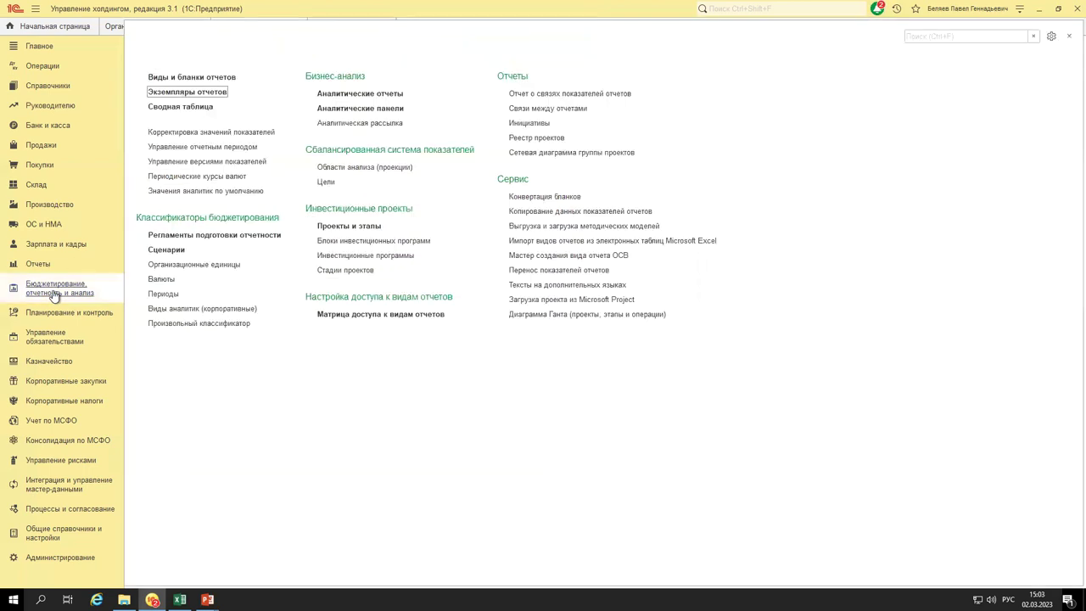
pyautogui.click(227, 237)
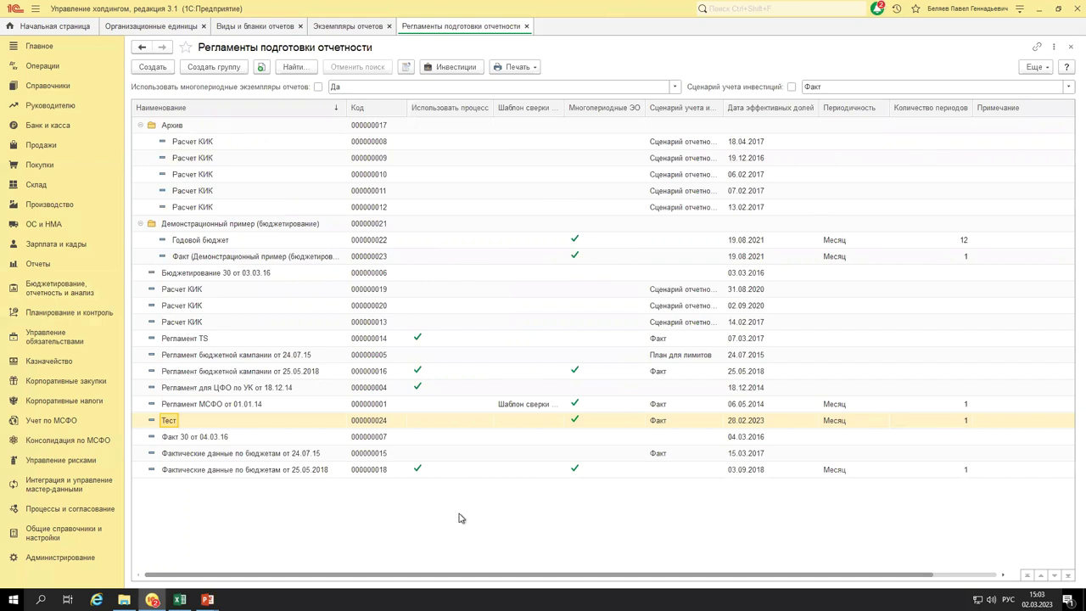
pyautogui.click(158, 71)
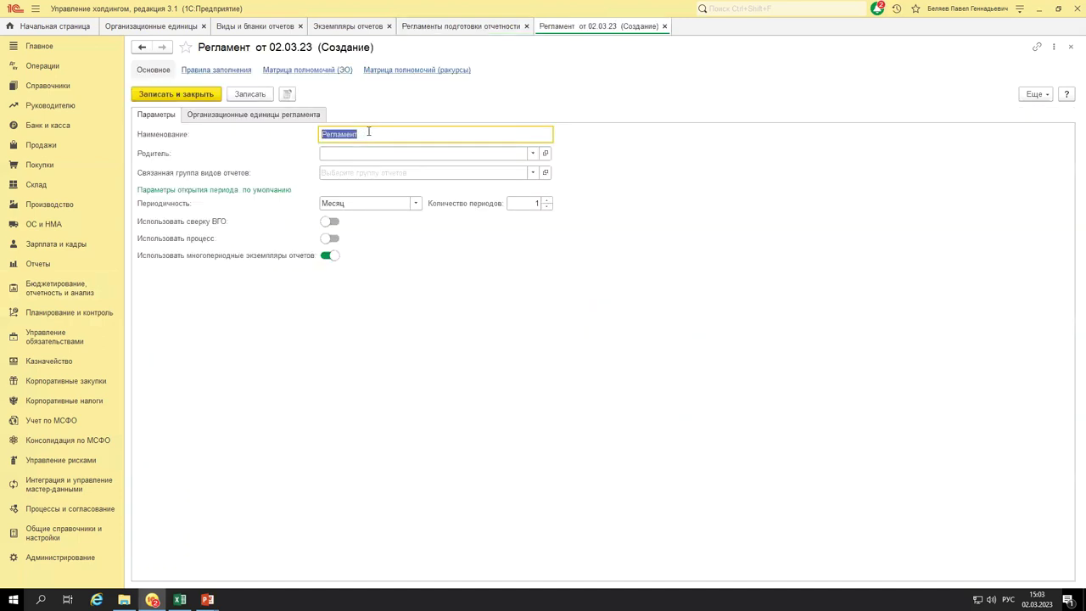
pyautogui.click(374, 132)
pyautogui.press('Home')
pyautogui.write('_Регламент формирования ')
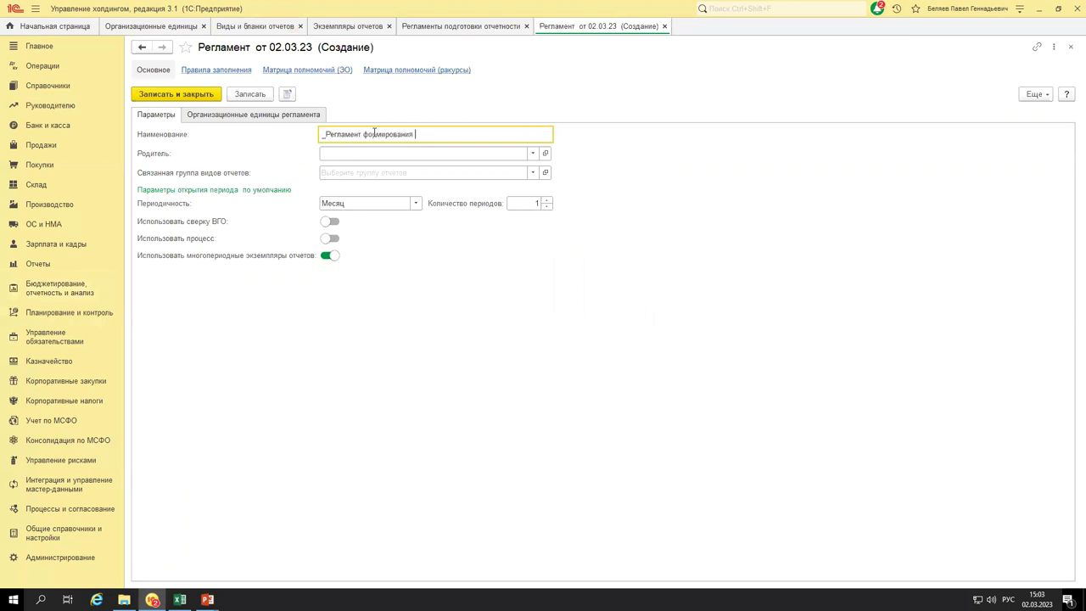
pyautogui.write('БДДС 20230302')
pyautogui.click(417, 203)
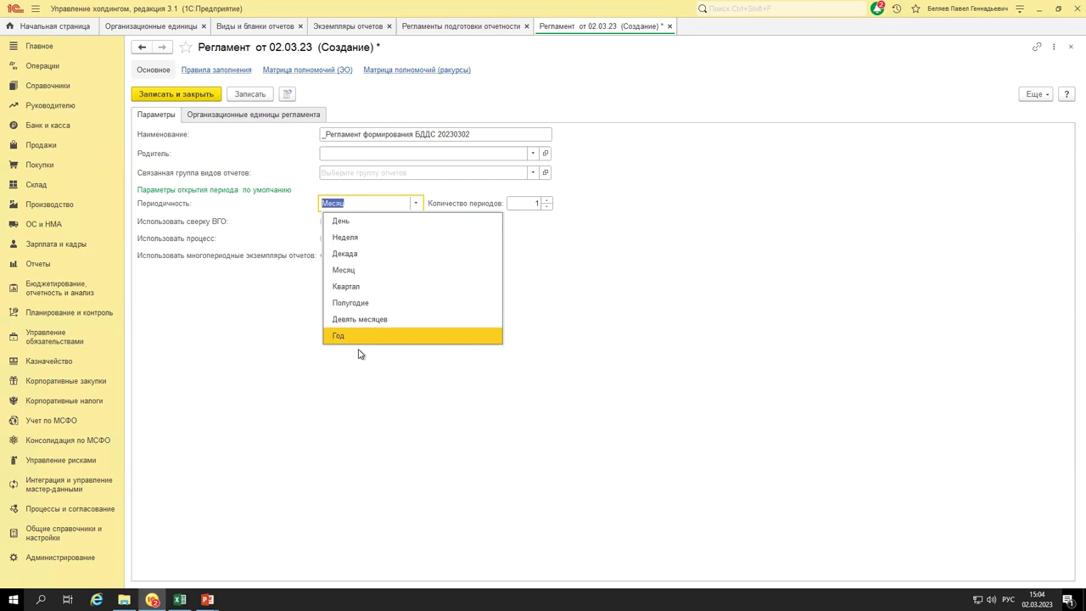
pyautogui.click(361, 388)
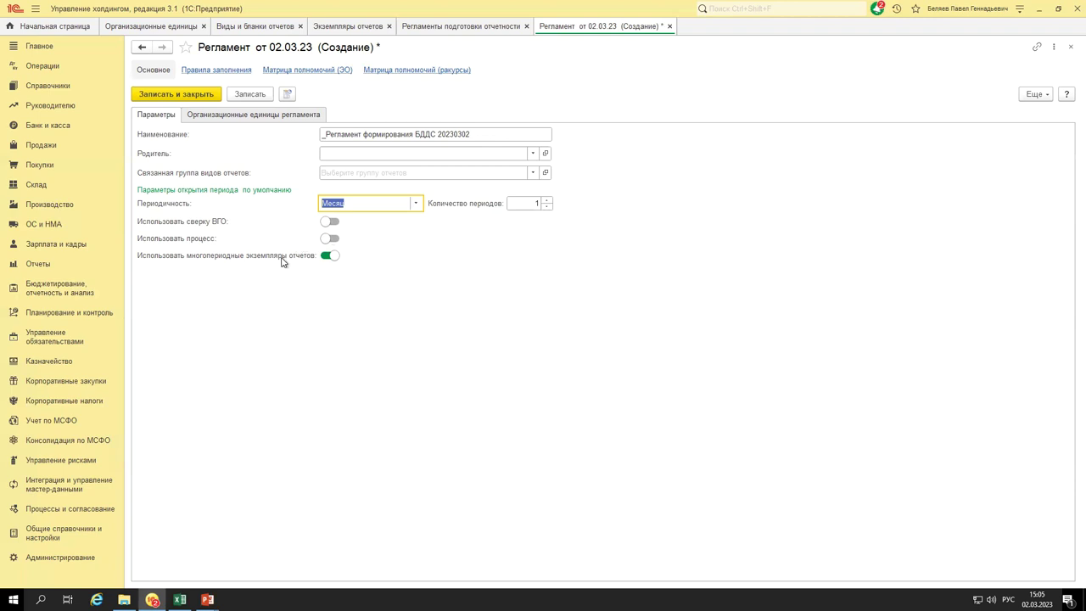
# Remove the groups «ГРУППА КОМПАНИЙ», «НОВЫЕ» and «ПРОЧИЕ» from the regulation's organizational units, leaving only «ГРУППА ДЕЛЬТА».
pyautogui.click(230, 118)
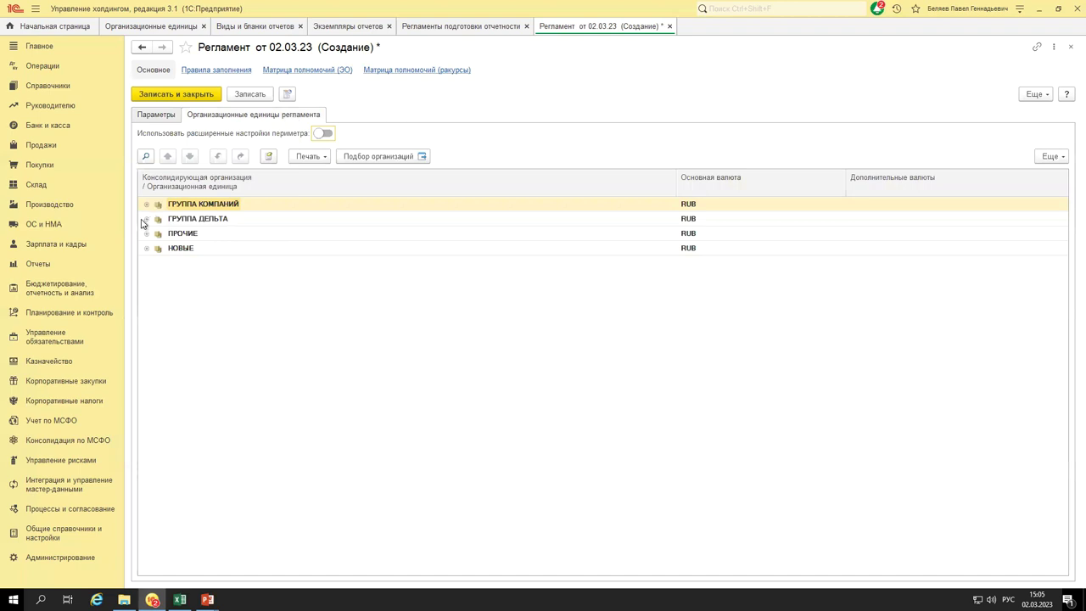
pyautogui.click(150, 220)
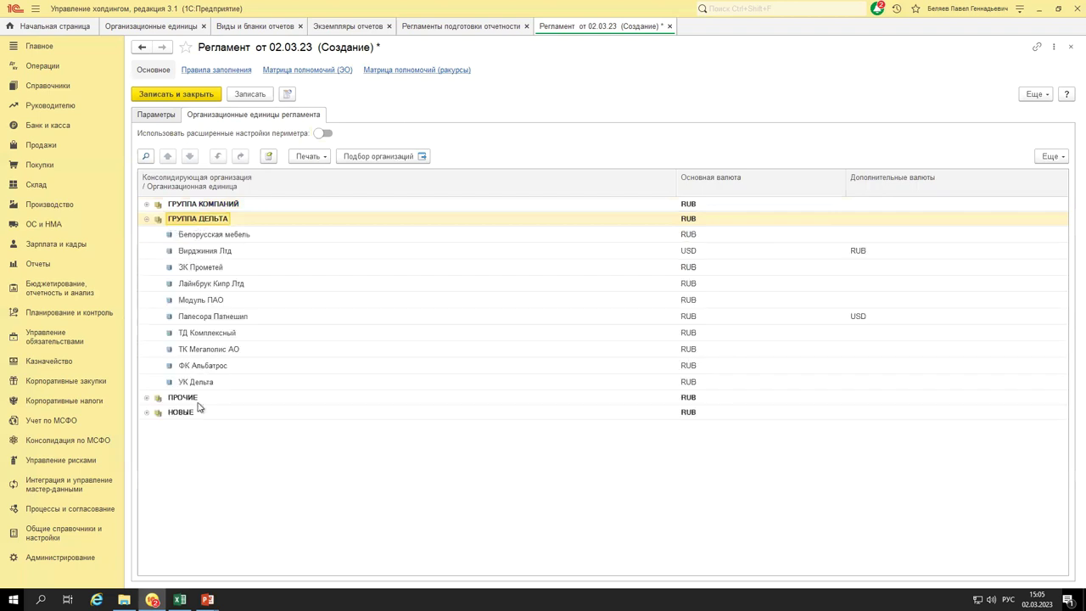
pyautogui.click(187, 206)
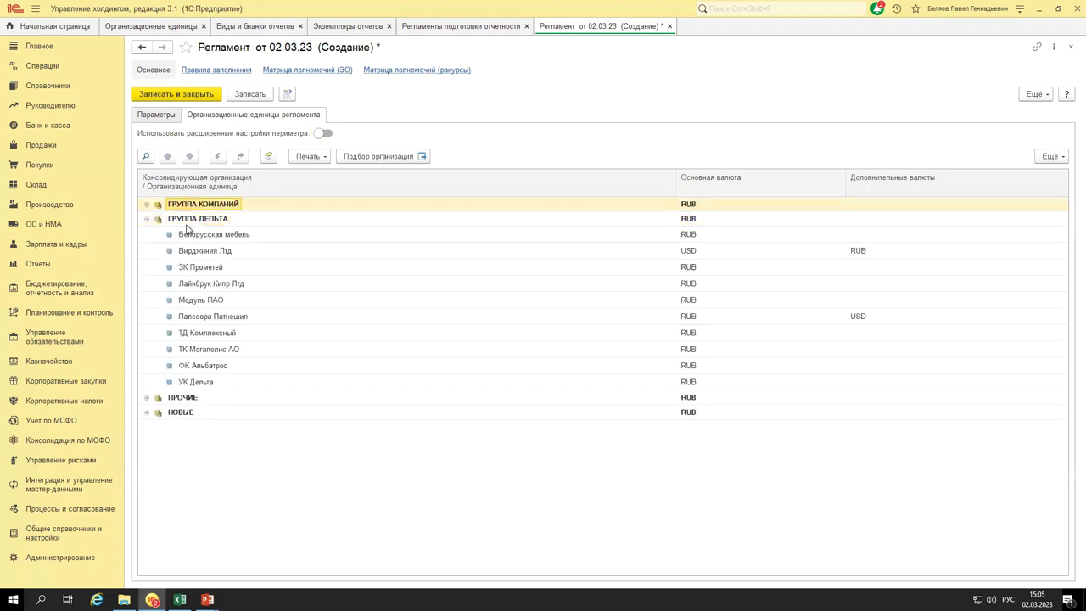
pyautogui.press('Delete')
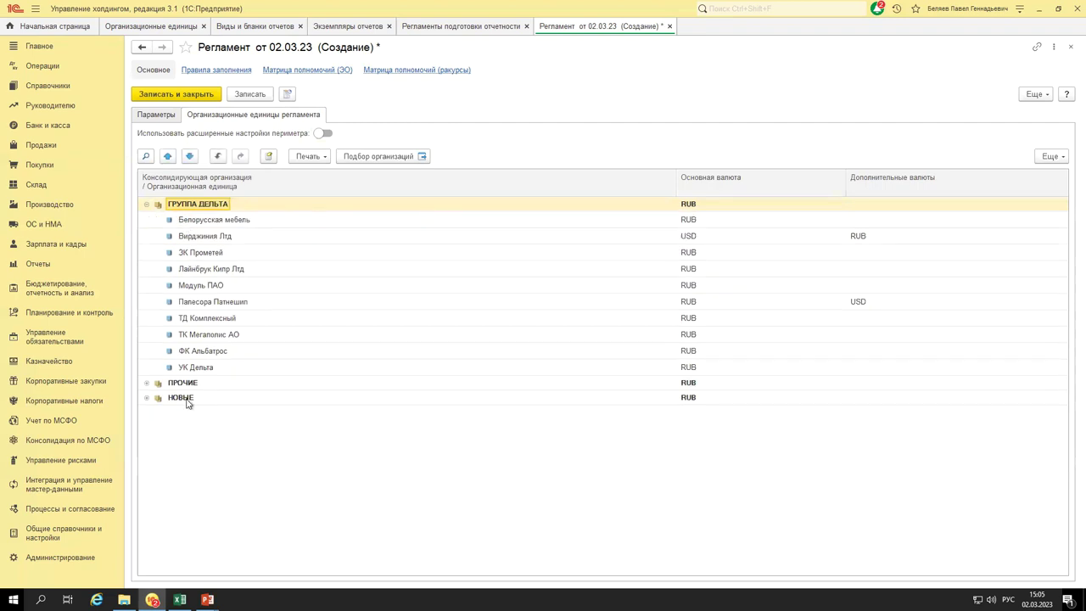
pyautogui.click(188, 402)
pyautogui.press('Delete')
pyautogui.press('Delete')
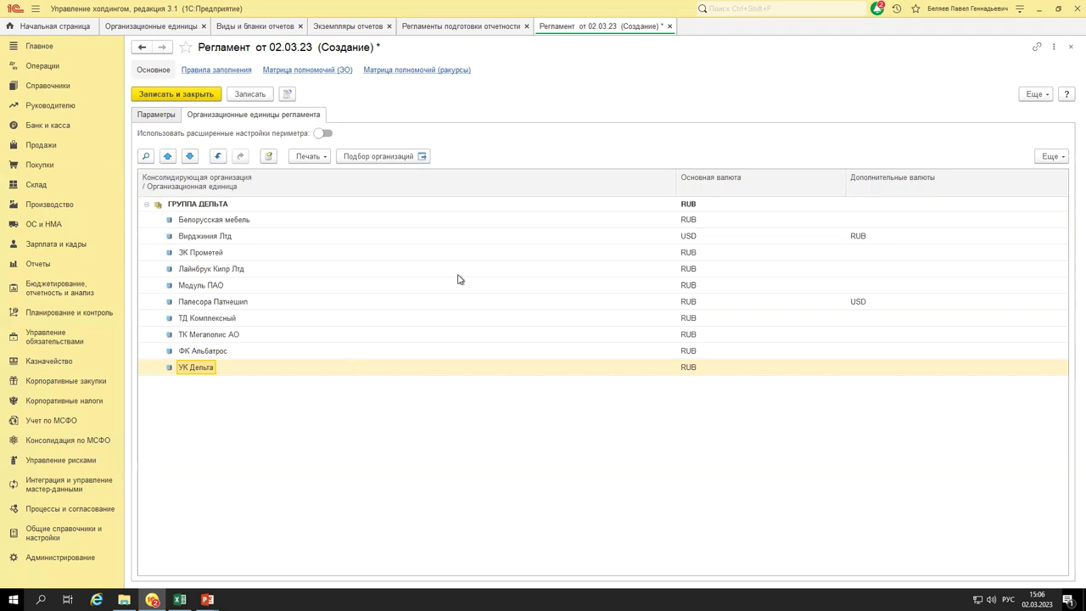
# Compare the regulation's «ГРУППА ДЕЛЬТА» perimeter with the same group in the organizational units directory.
pyautogui.click(388, 153)
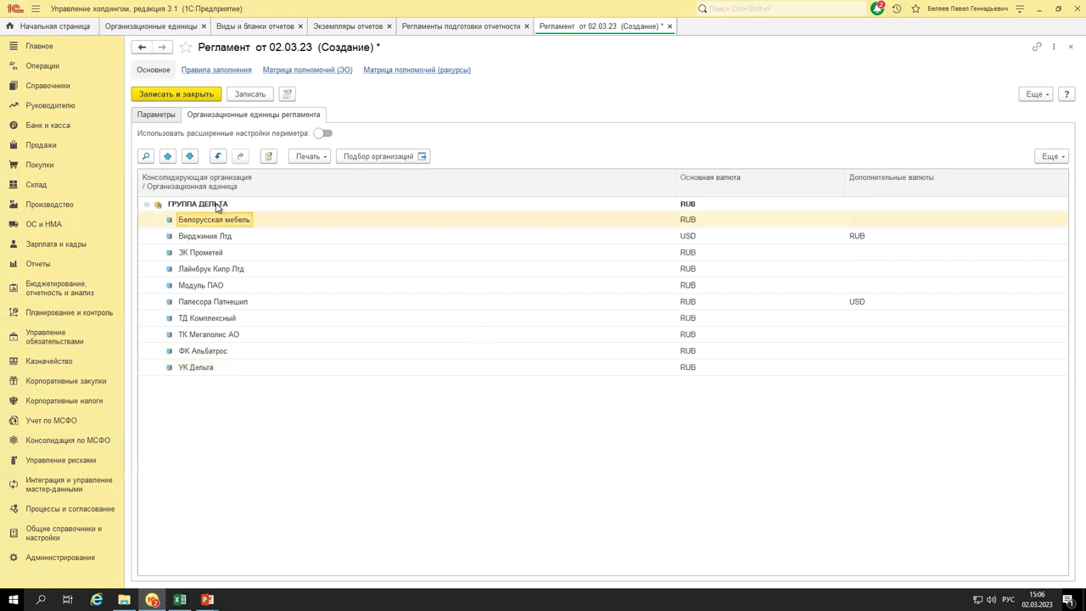
pyautogui.click(196, 205)
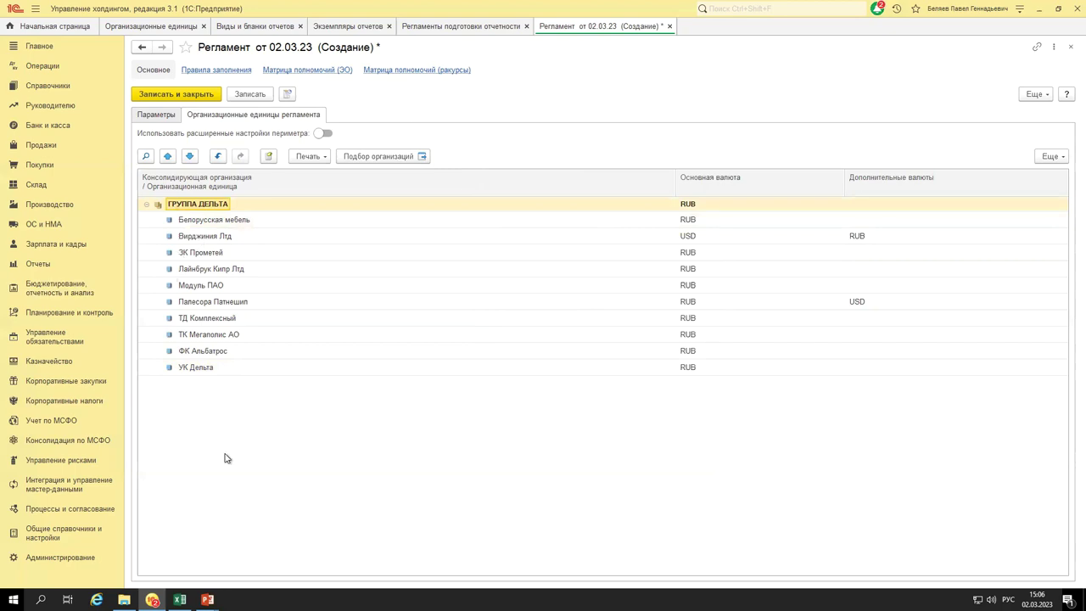
pyautogui.click(40, 539)
pyautogui.click(224, 286)
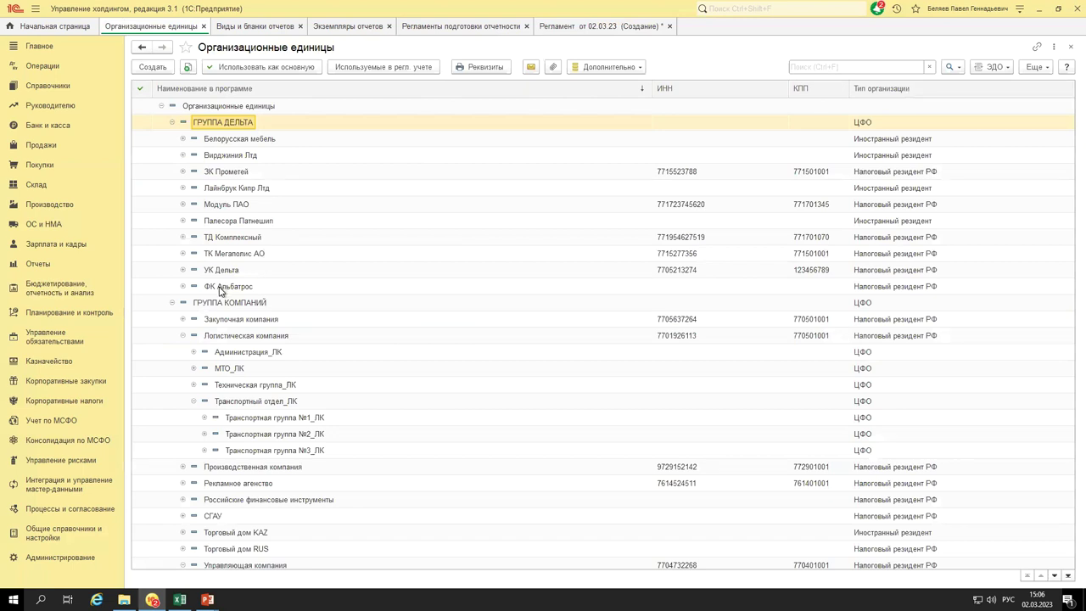
pyautogui.click(604, 26)
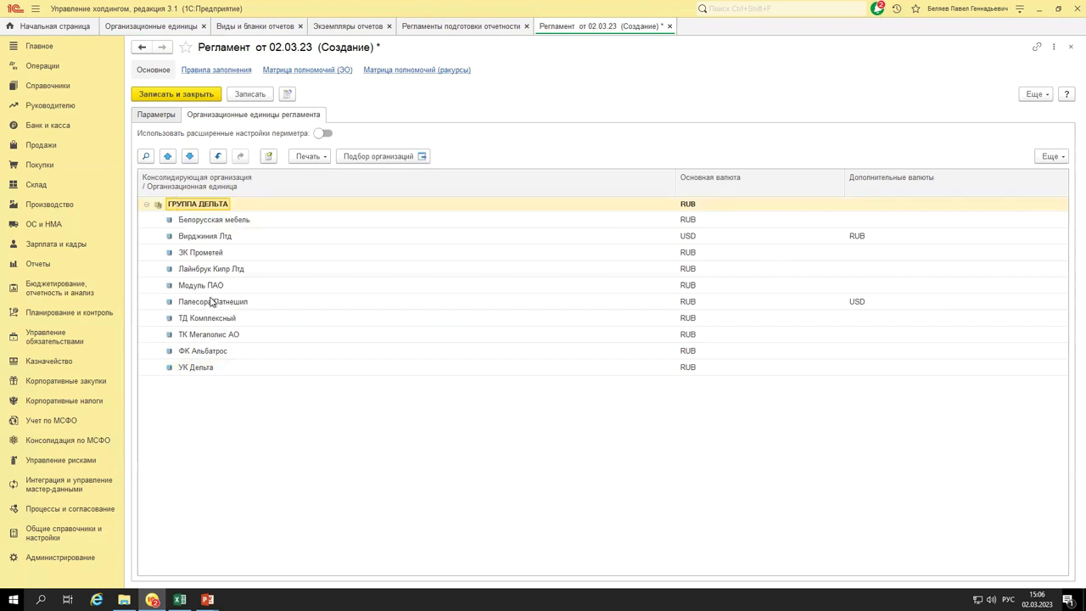
pyautogui.click(184, 31)
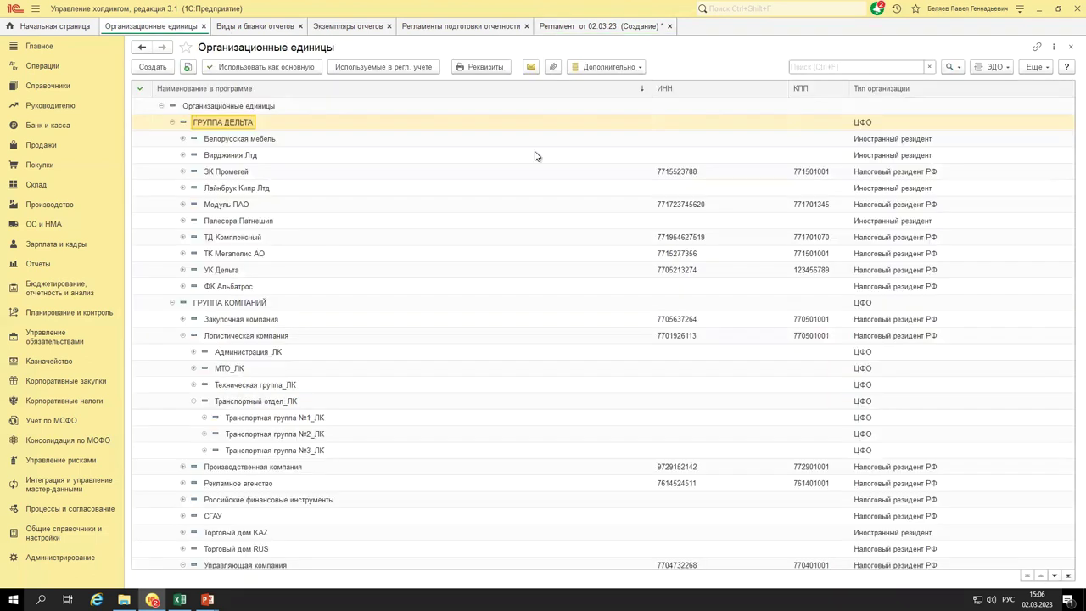
pyautogui.hotkey('ctrl', 'Tab')
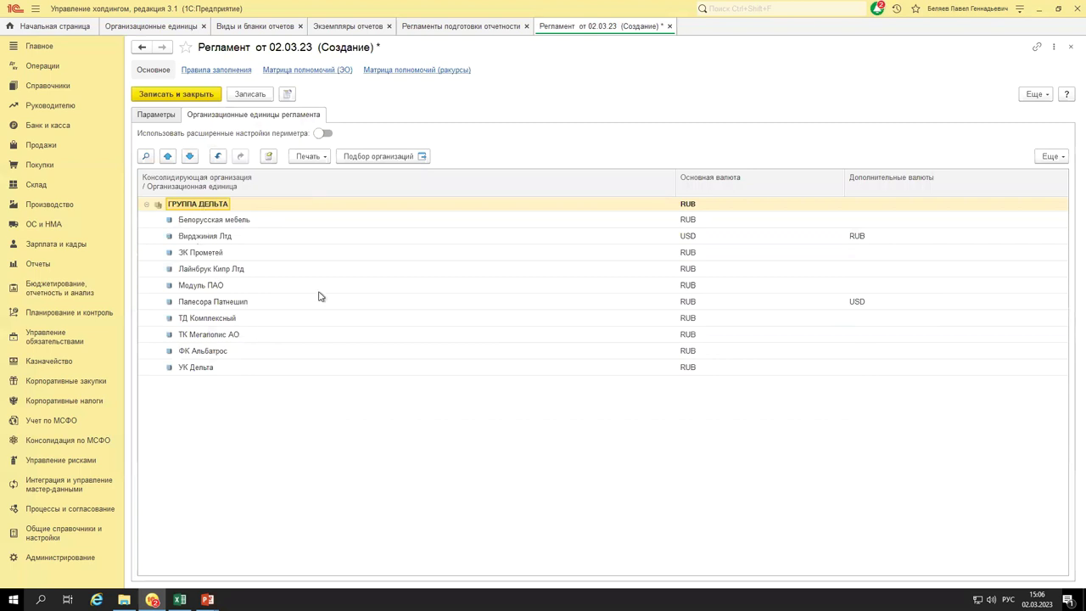
pyautogui.click(293, 339)
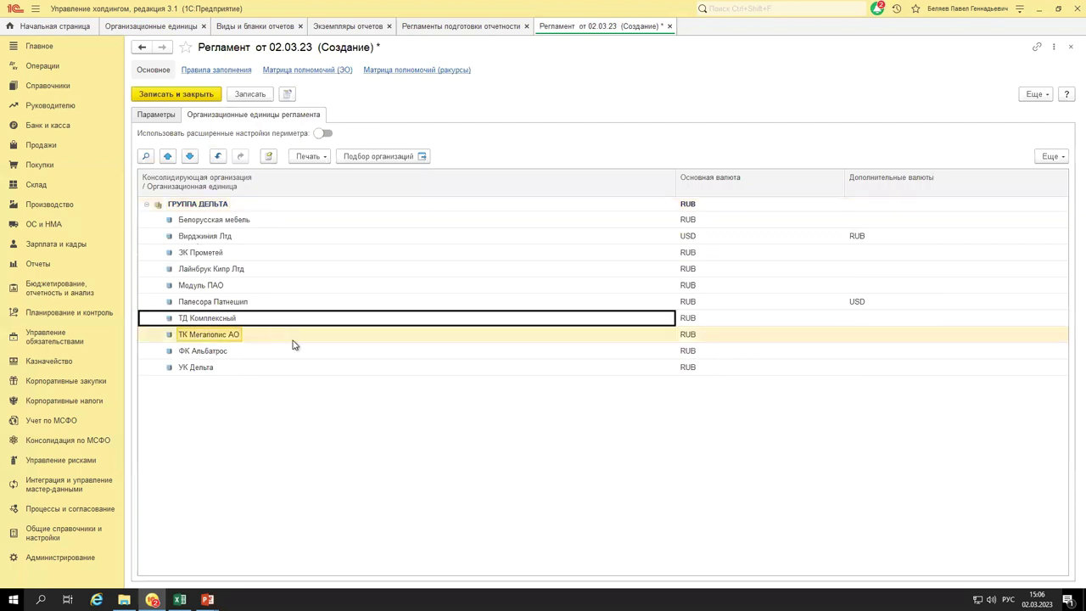
pyautogui.moveTo(295, 348); pyautogui.dragTo(326, 369)
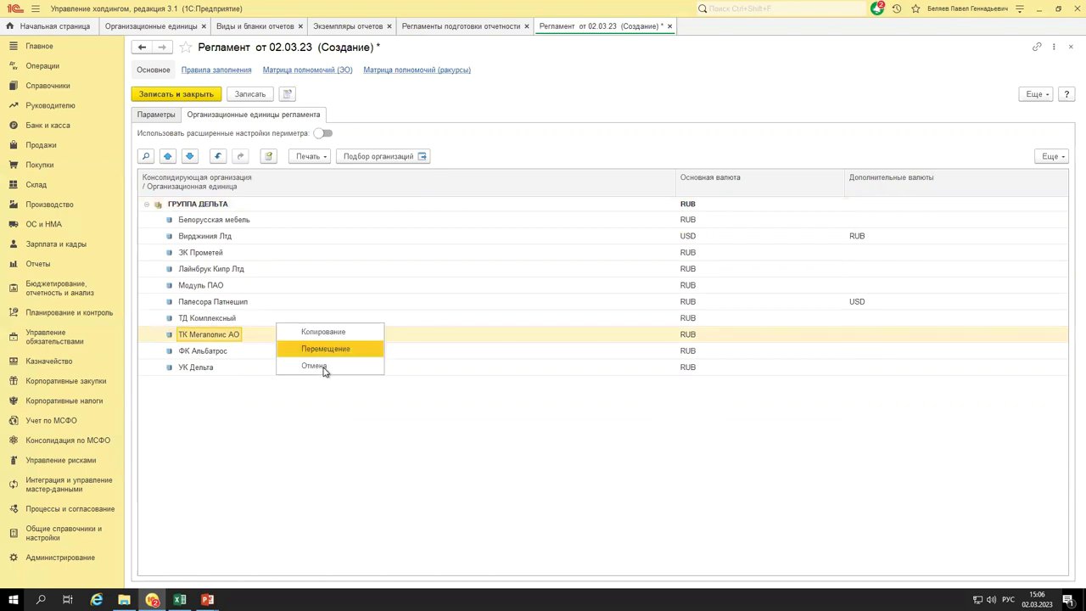
pyautogui.click(313, 366)
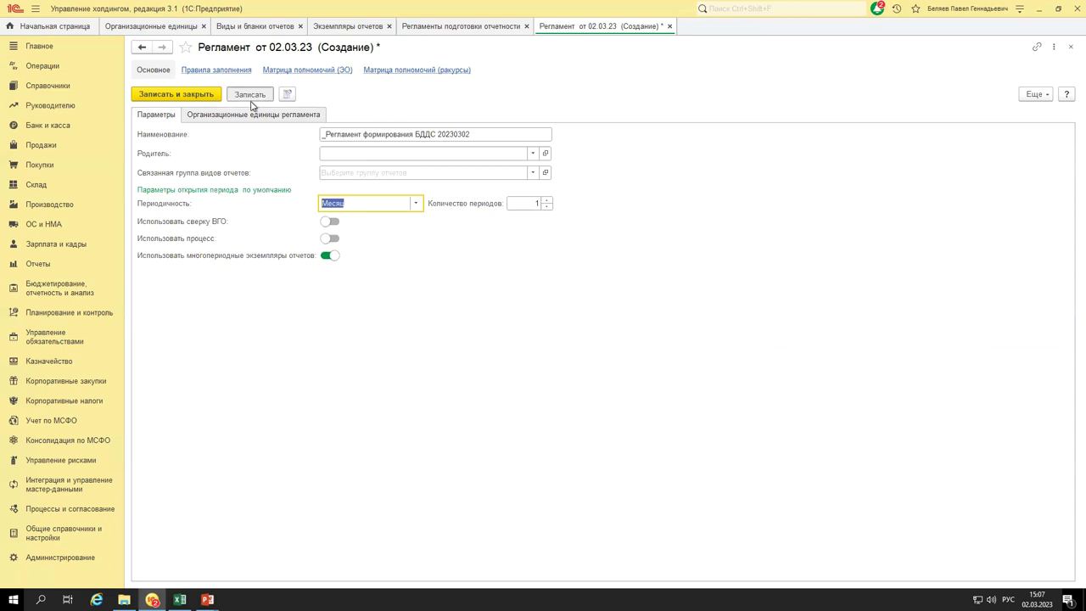
# Save and close the regulation «_Регламент формирования БДДС 20230302».
pyautogui.click(251, 103)
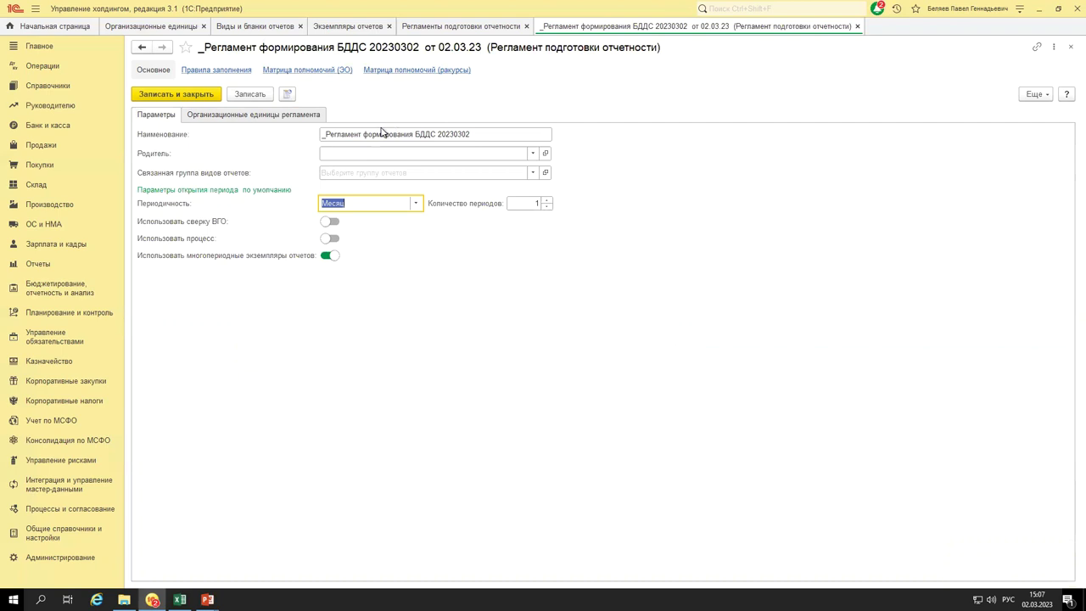
pyautogui.click(192, 100)
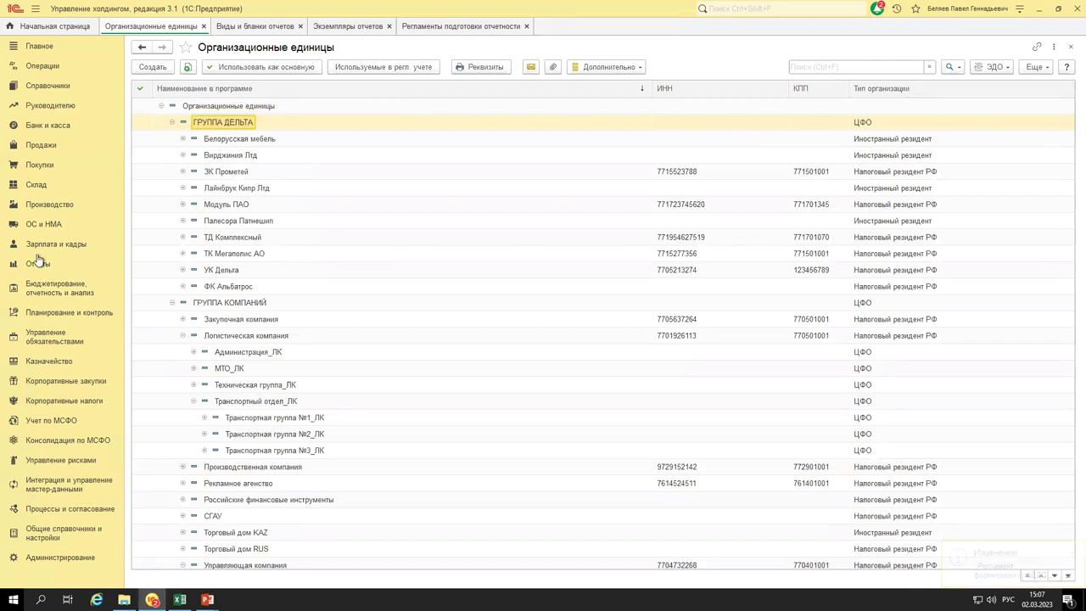
# Start a new reporting period document in the reporting period management list of the budgeting section.
pyautogui.click(48, 294)
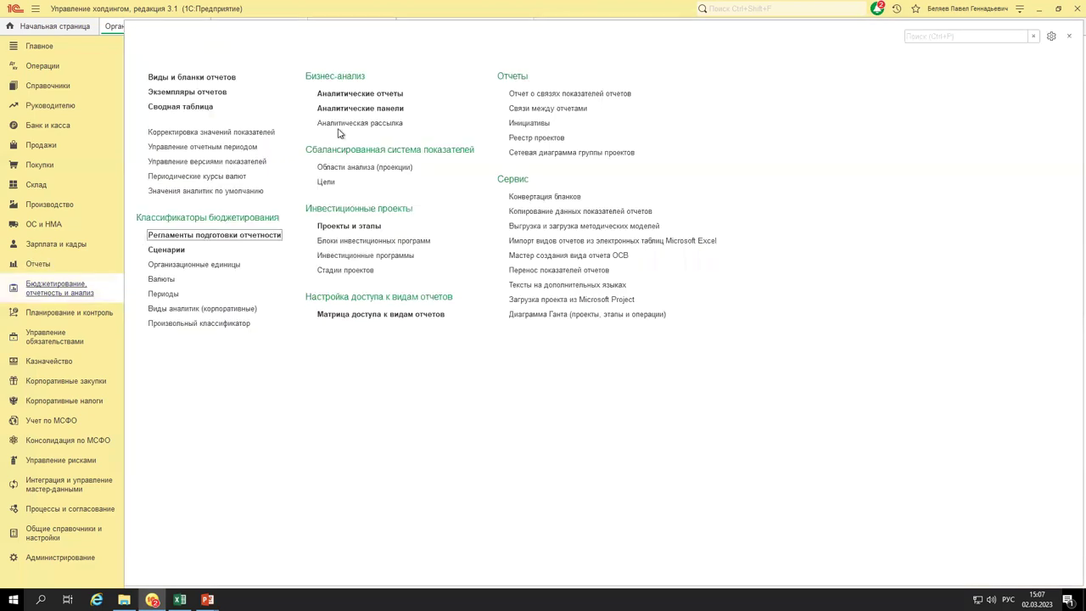
pyautogui.click(249, 149)
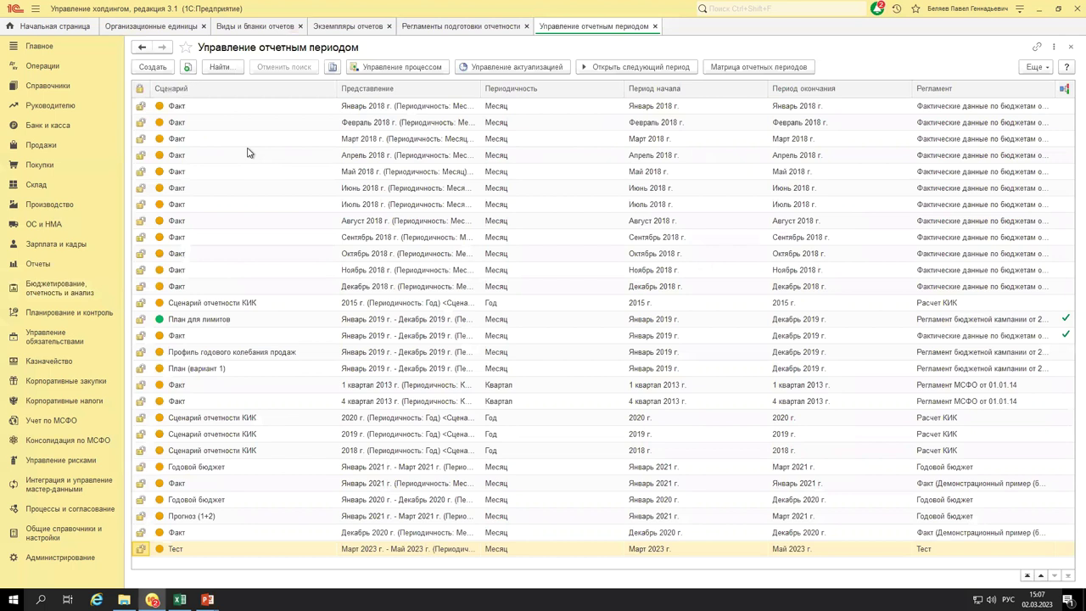
pyautogui.click(161, 70)
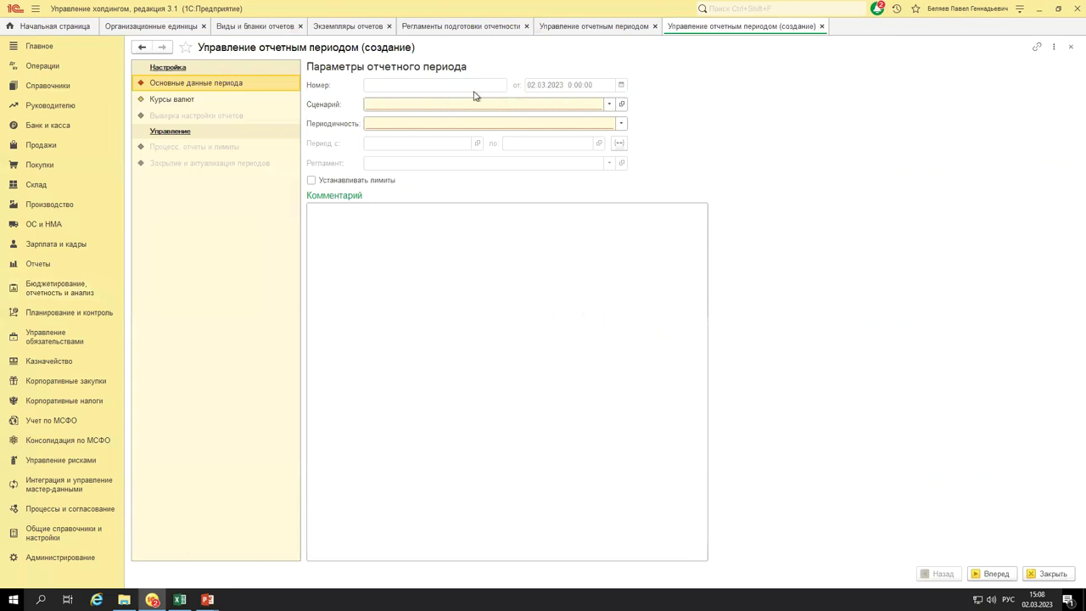
pyautogui.click(578, 101)
pyautogui.click(403, 145)
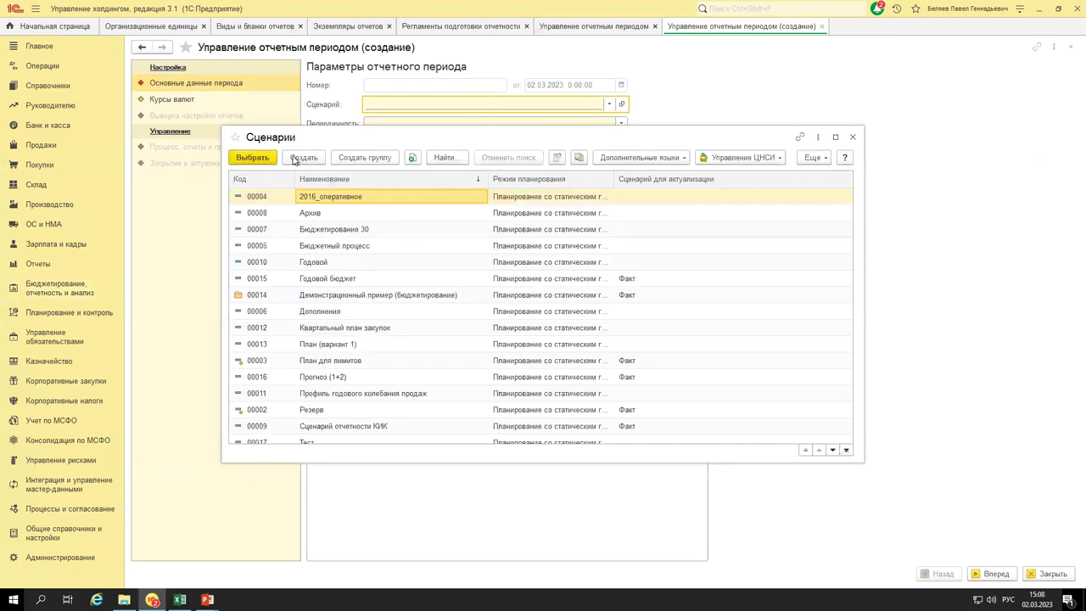
pyautogui.click(303, 157)
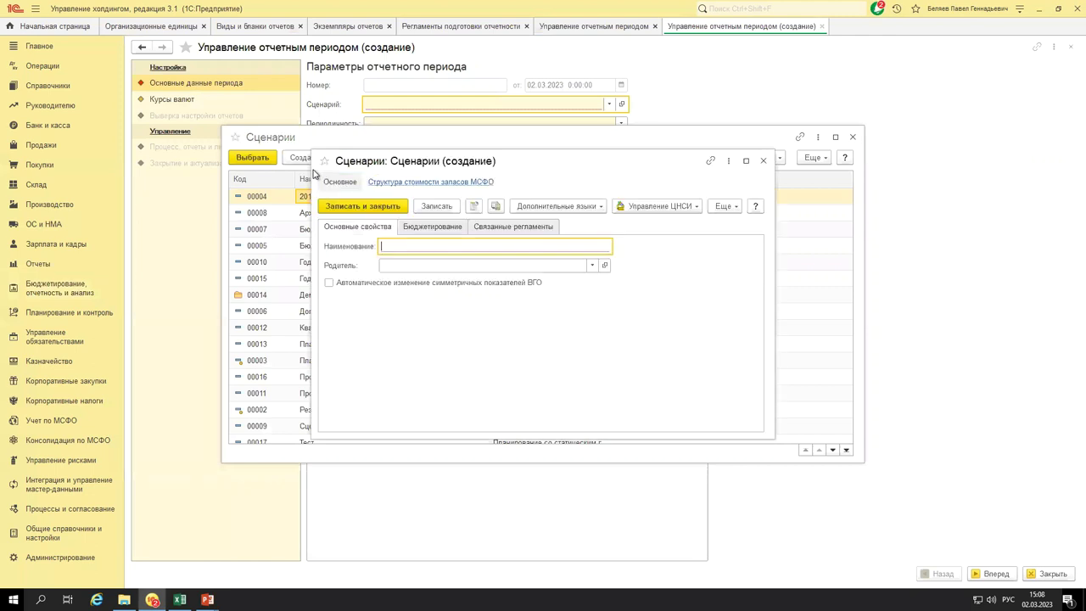
pyautogui.press('Escape')
pyautogui.press('Escape')
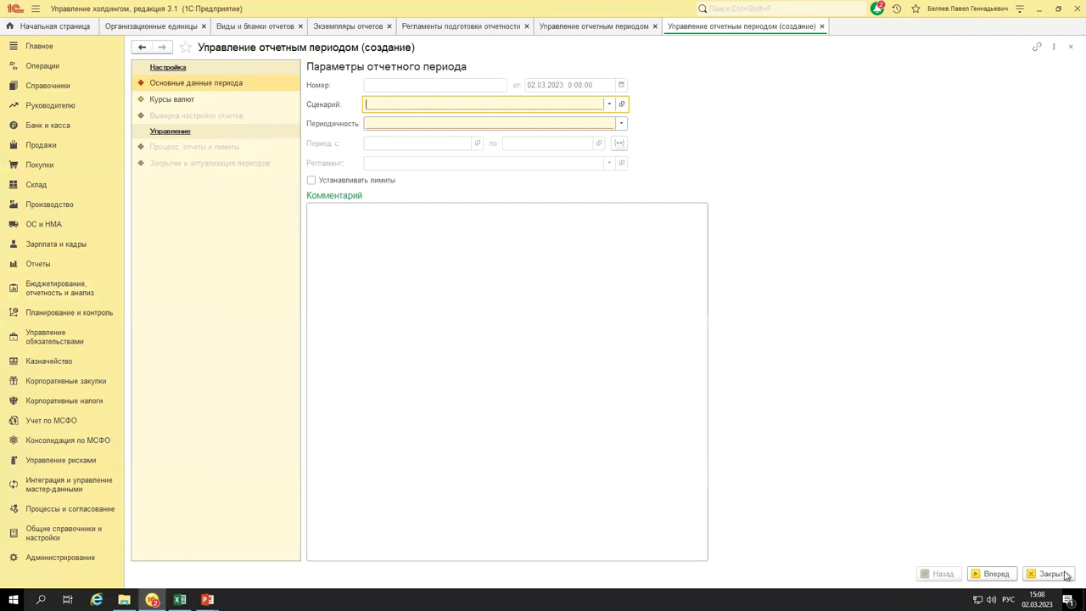
# Create a scenario named «_Месячный БДДС», keeping its default budgeting settings, and select it as the reporting period's scenario.
pyautogui.click(609, 107)
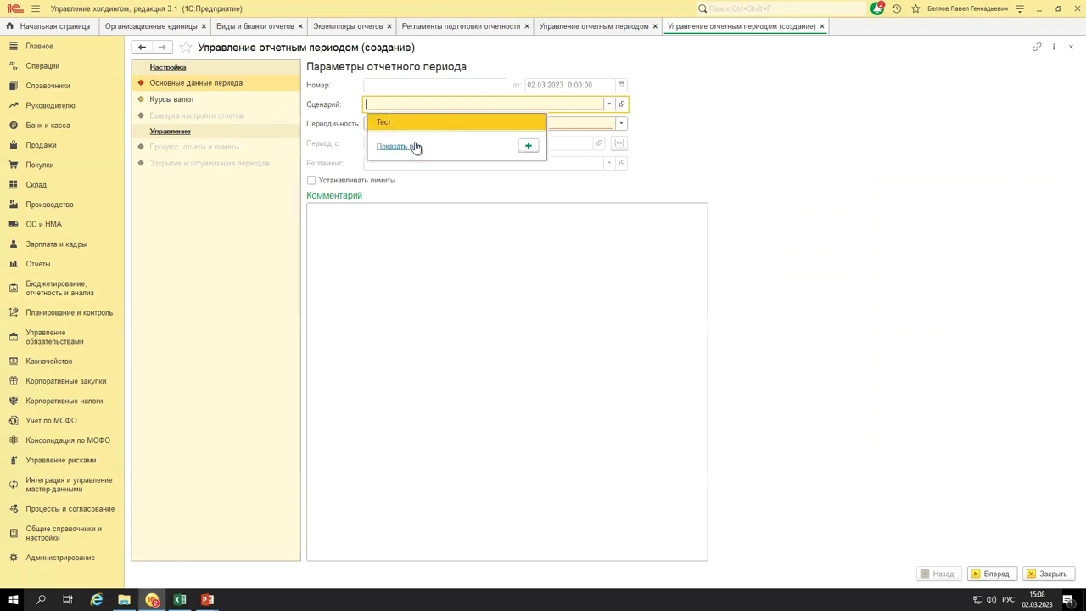
pyautogui.click(408, 150)
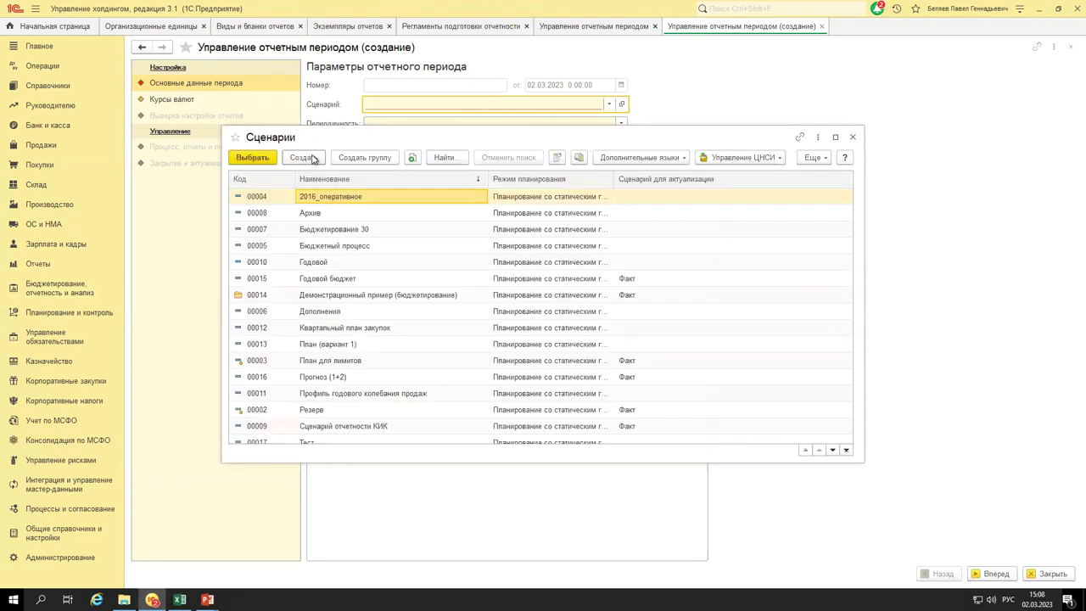
pyautogui.click(313, 159)
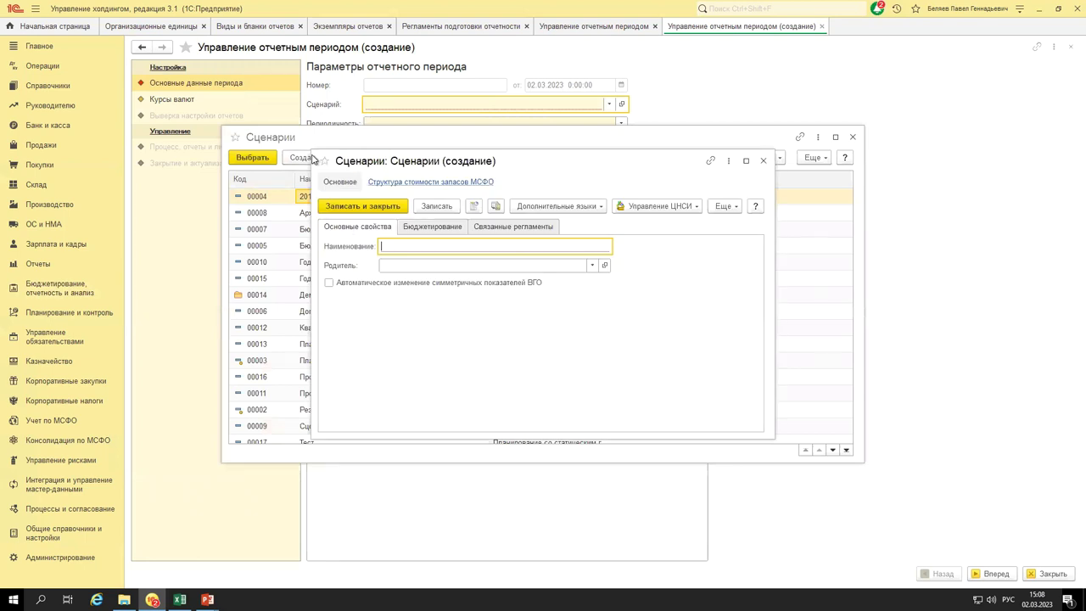
pyautogui.write('_Месячный БДДС')
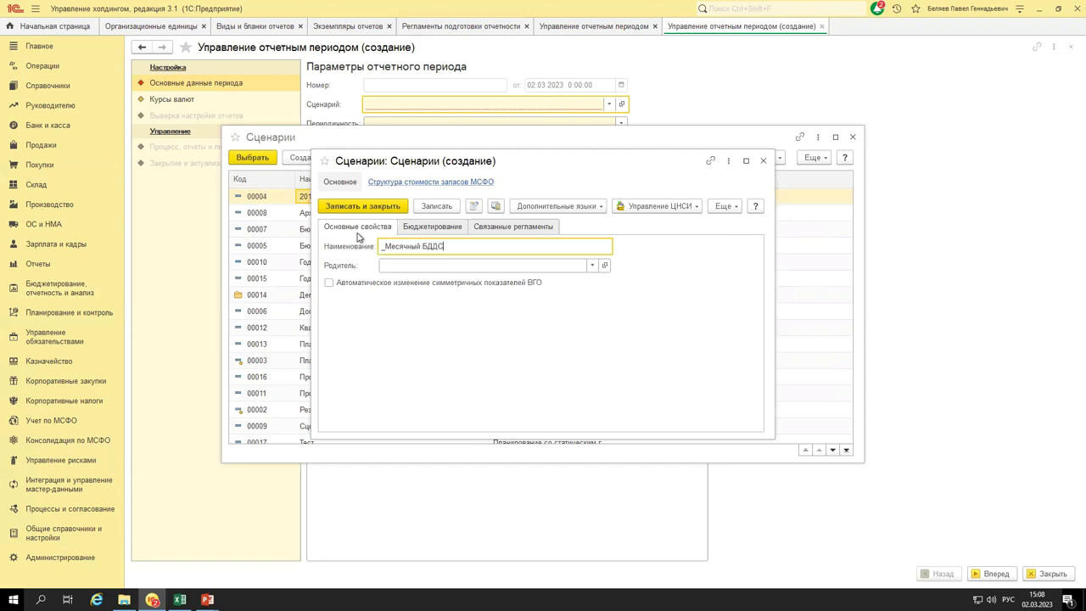
pyautogui.click(417, 231)
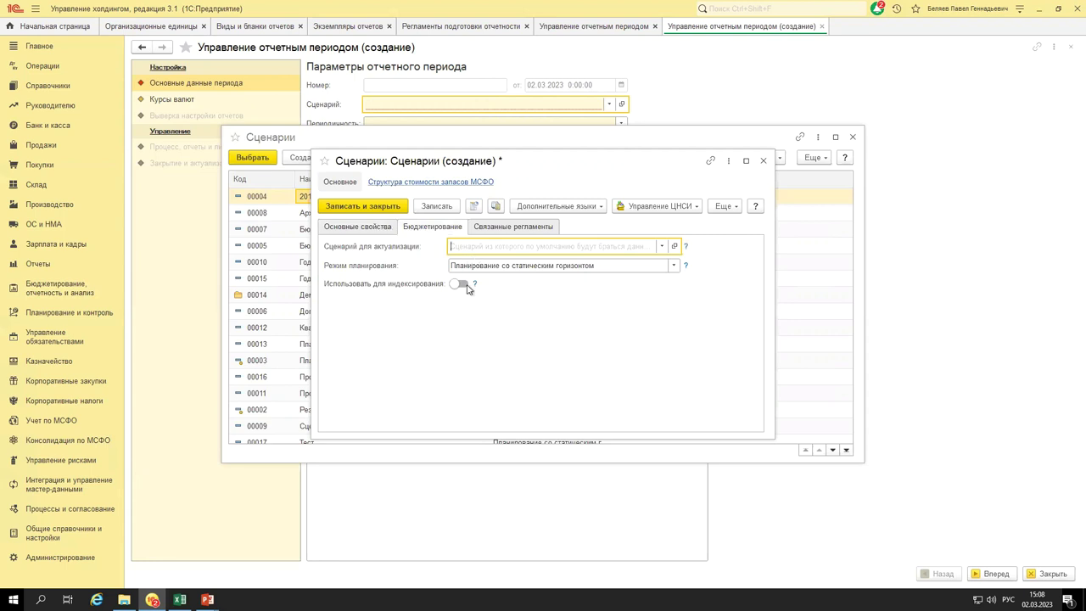
pyautogui.click(368, 229)
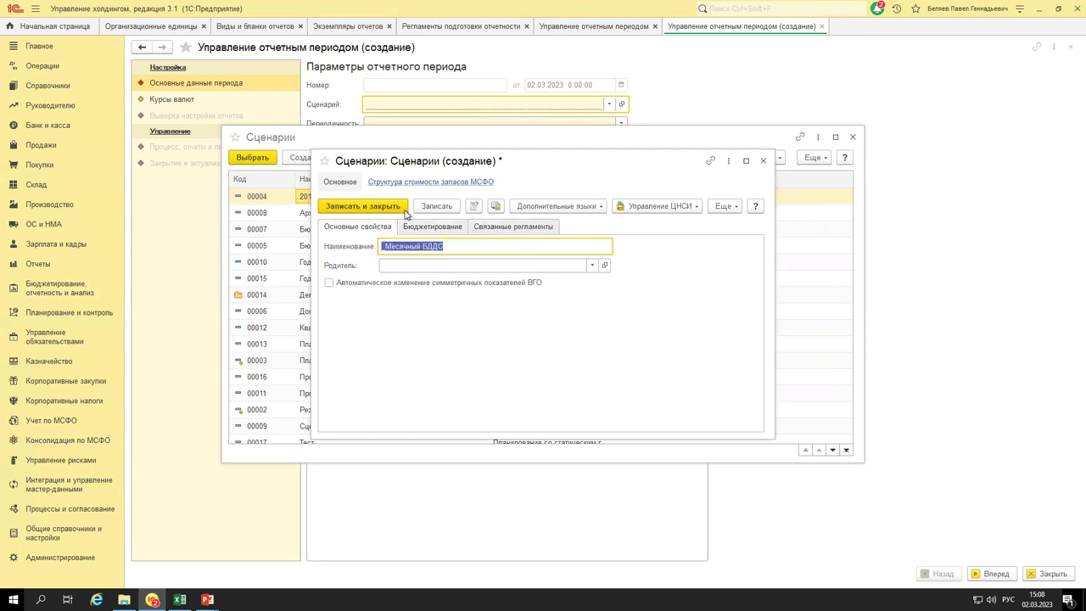
pyautogui.click(416, 228)
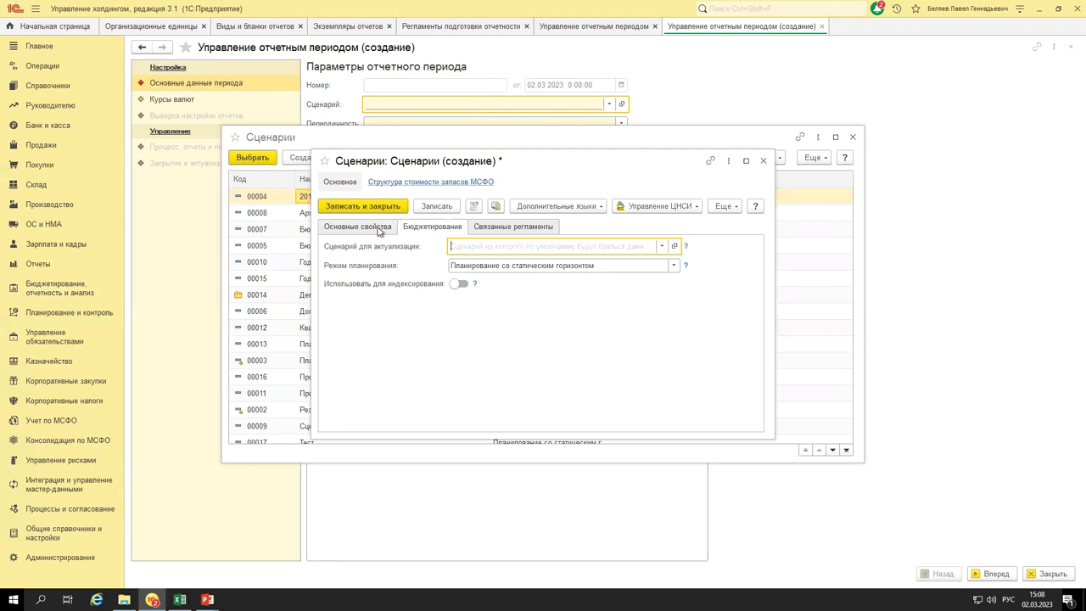
pyautogui.click(379, 229)
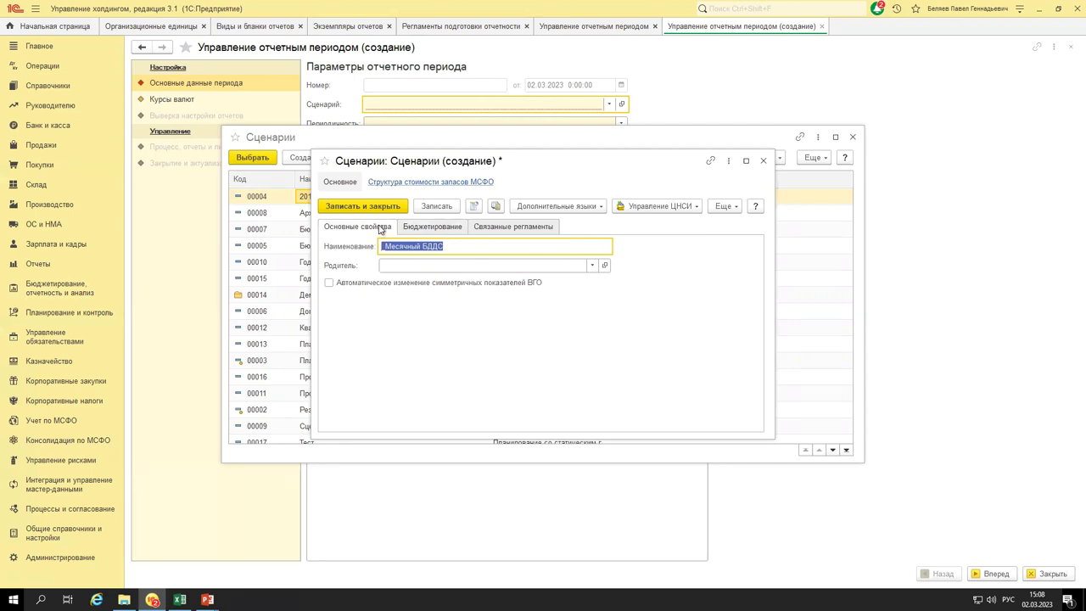
pyautogui.click(375, 208)
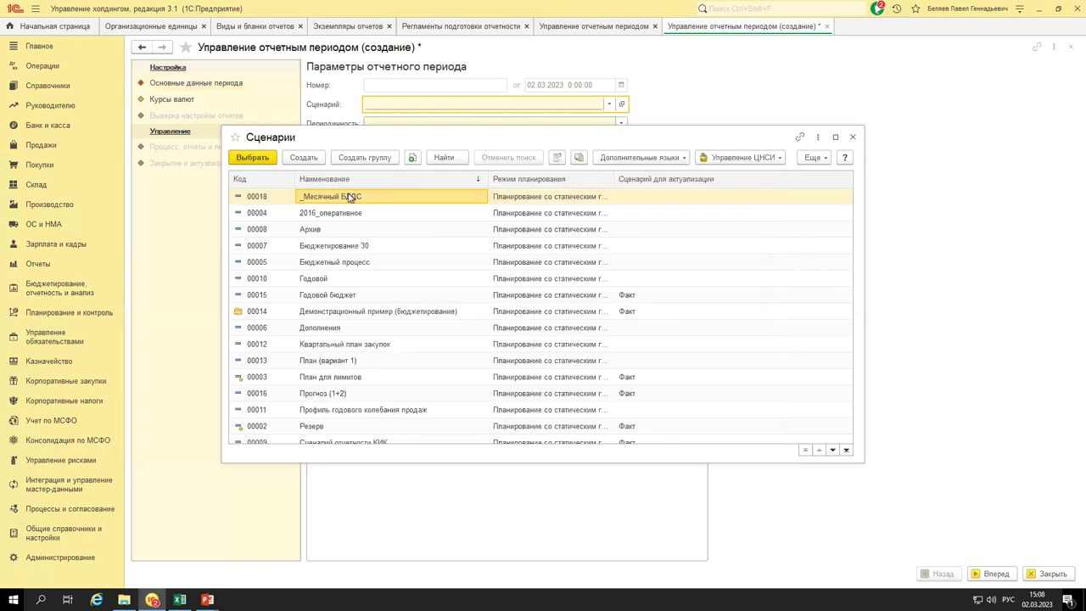
pyautogui.doubleClick(351, 197)
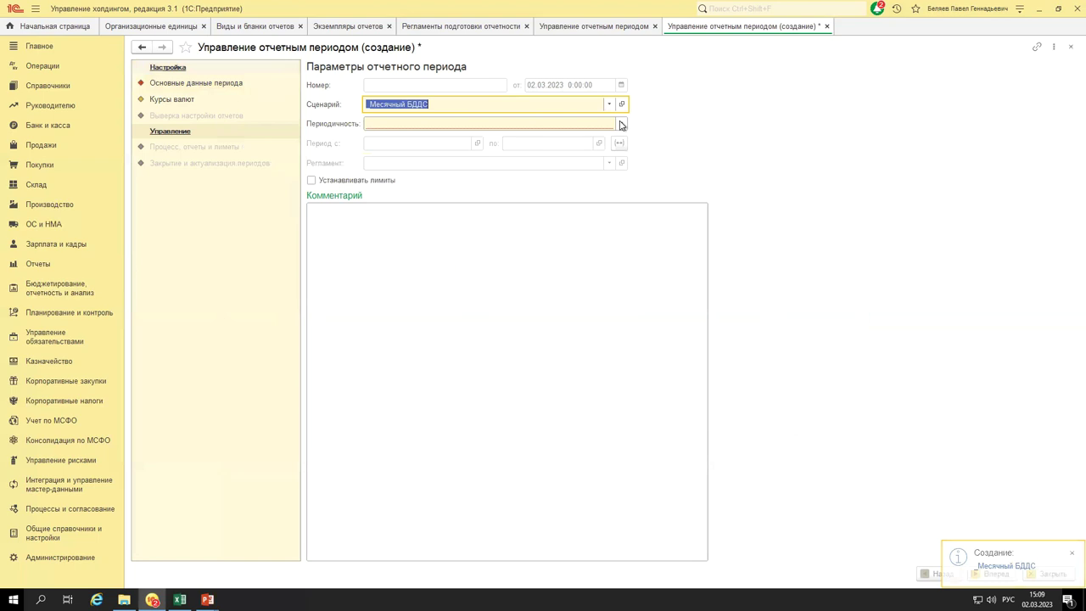
# Set the reporting period's periodicity to «Месяц».
pyautogui.click(591, 122)
pyautogui.press('Down')
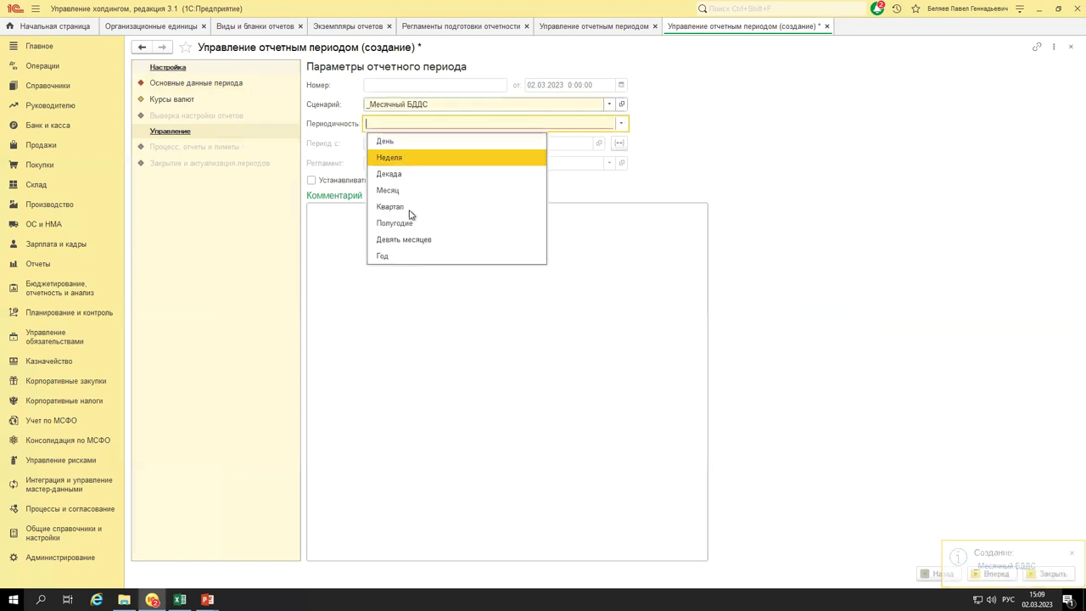
pyautogui.press('Down')
pyautogui.press('Down')
pyautogui.press('Down')
pyautogui.click(413, 190)
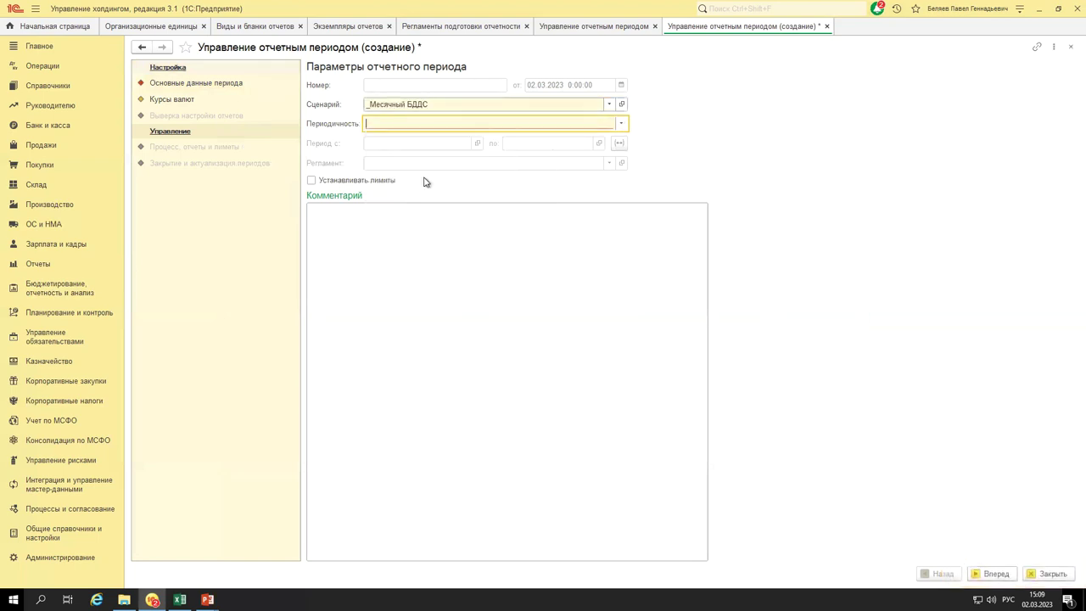
# Set the reporting period's range from March 2023 to June 2023.
pyautogui.click(618, 144)
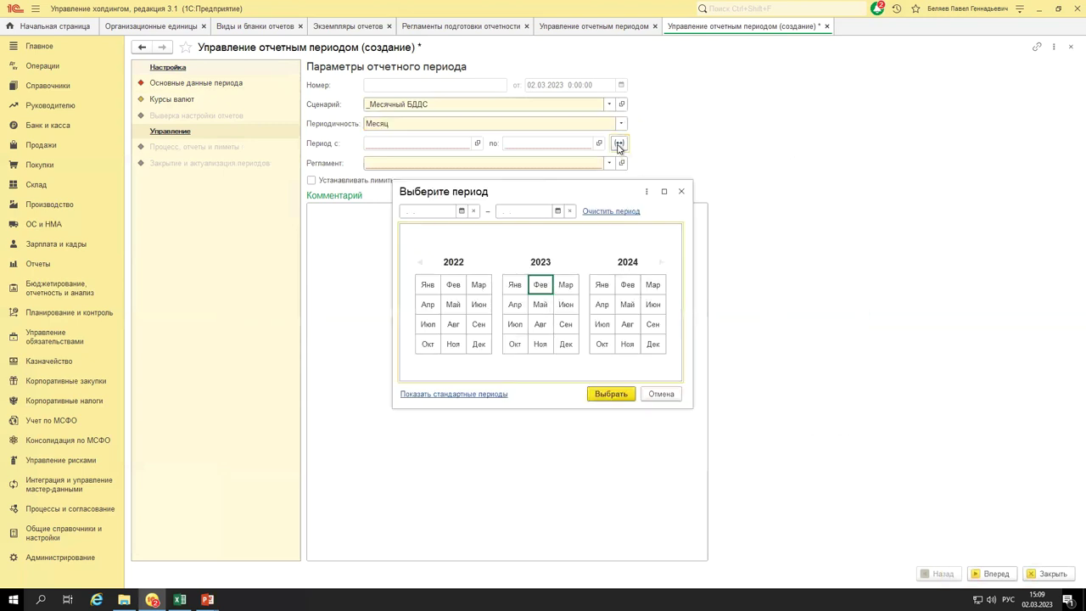
pyautogui.click(565, 286)
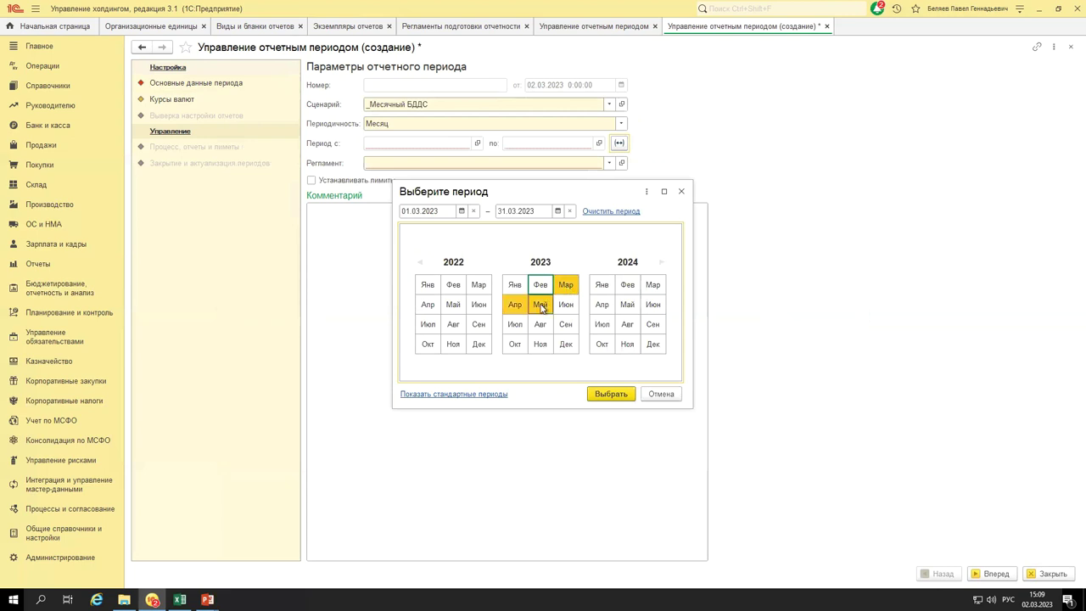
pyautogui.click(566, 307)
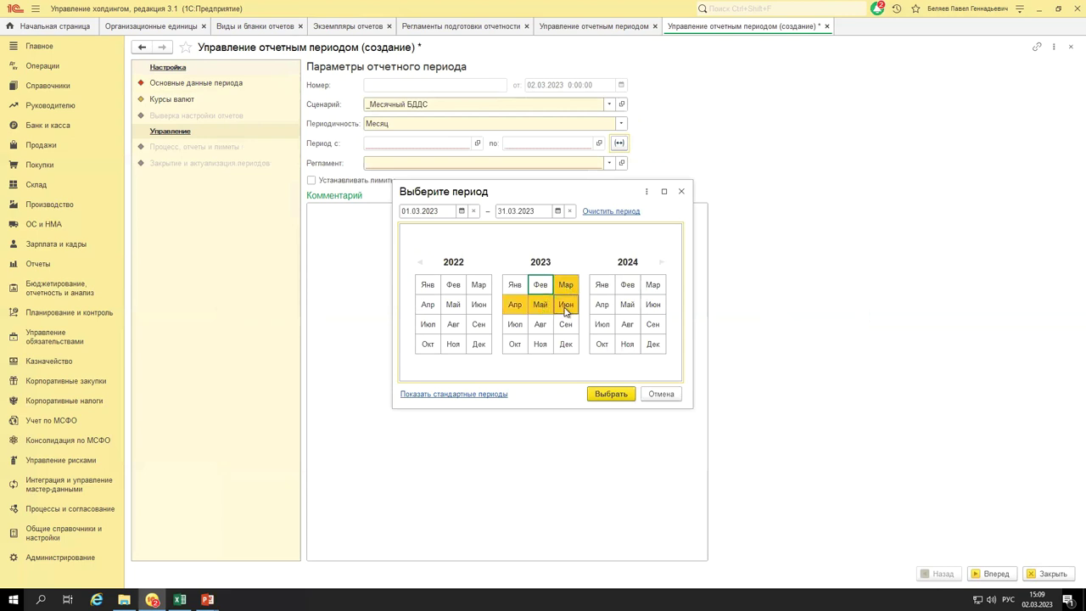
pyautogui.click(604, 395)
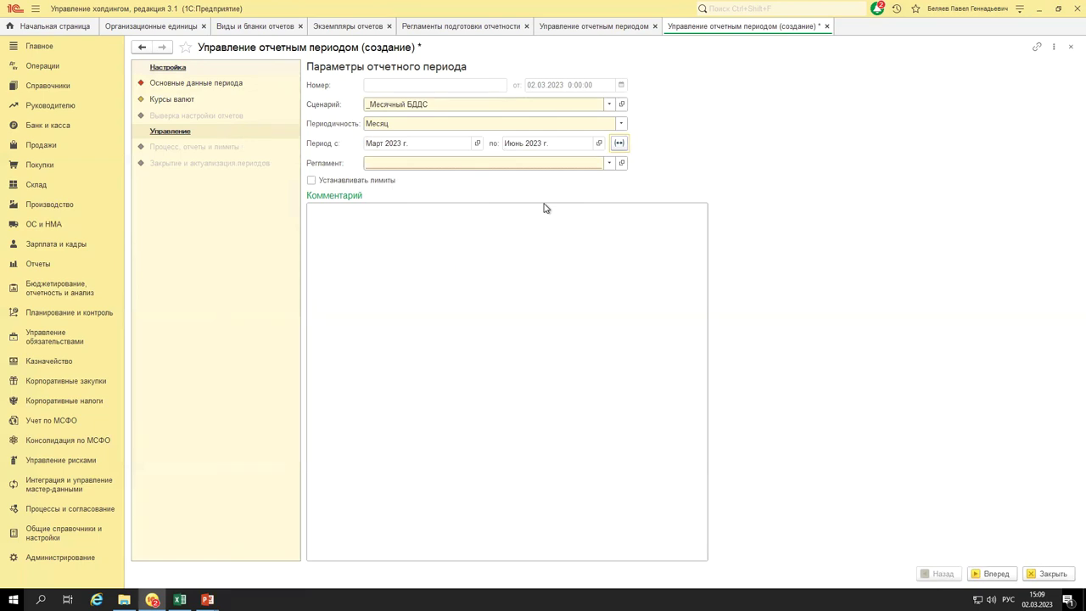
# Assign the regulation «_Регламент формирования БДДС 20230302» to the reporting period.
pyautogui.click(609, 162)
pyautogui.click(399, 204)
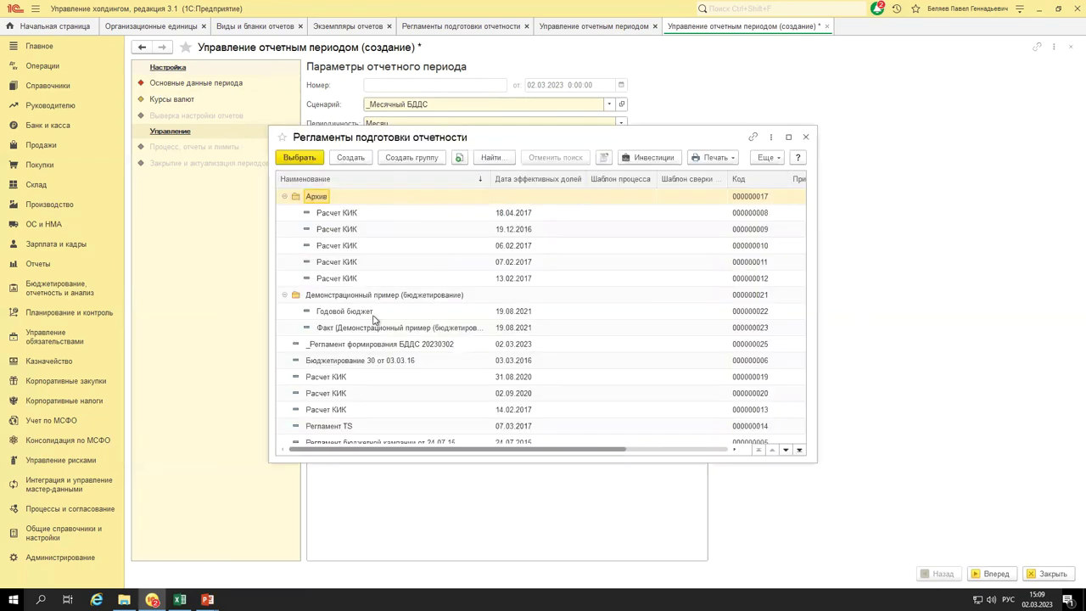
pyautogui.scroll(-3, 363, 361)
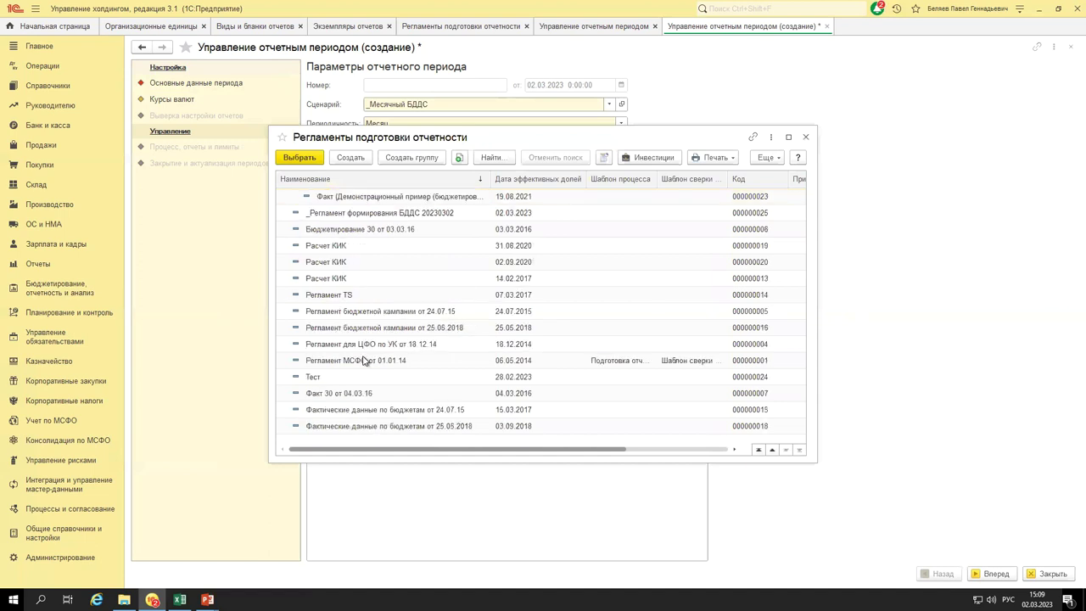
pyautogui.scroll(3, 383, 311)
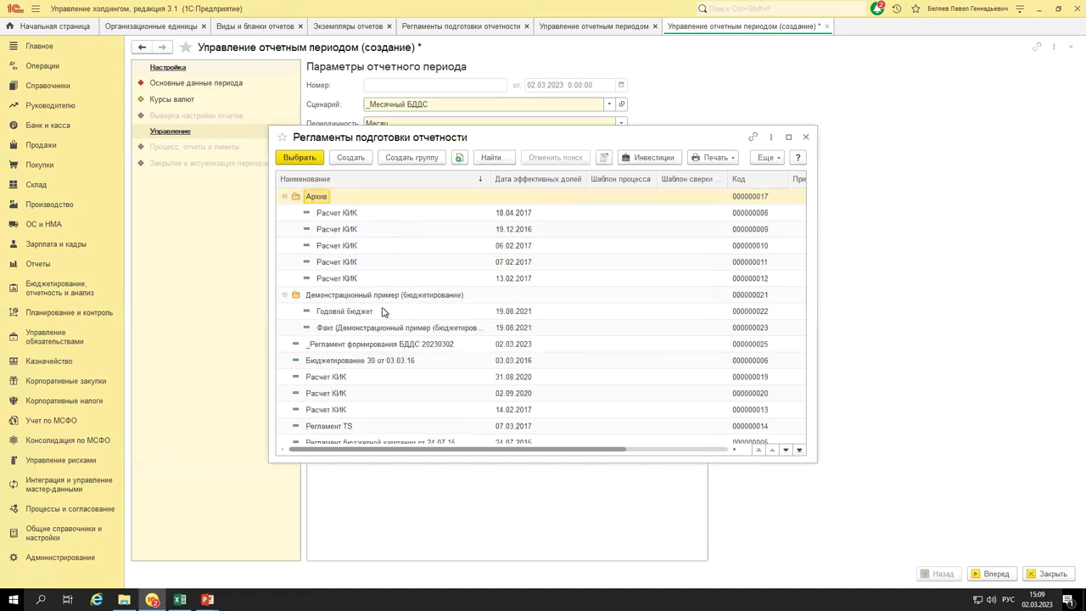
pyautogui.click(379, 346)
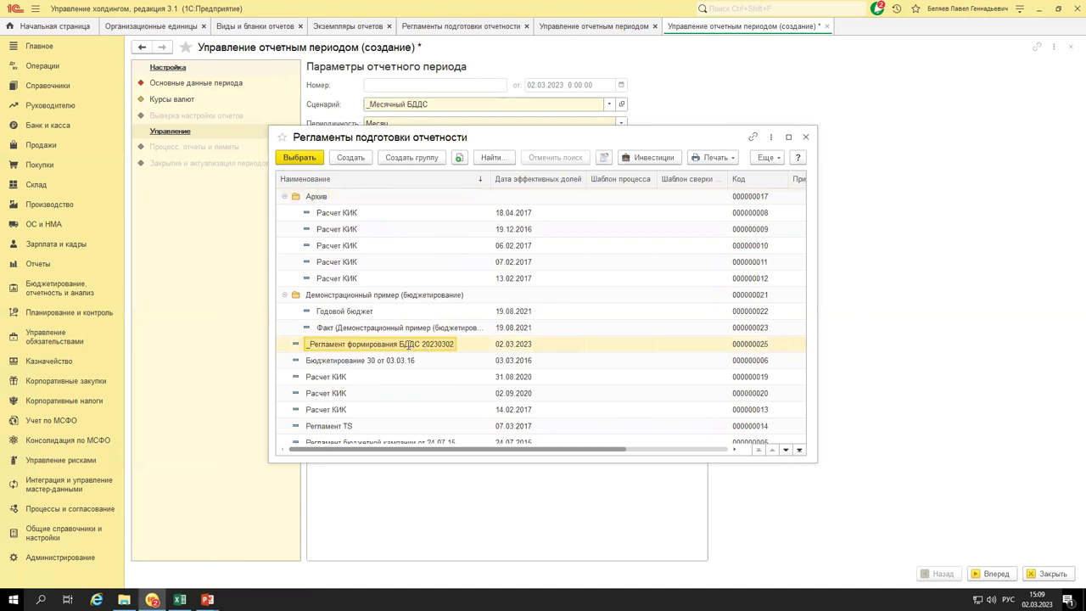
pyautogui.doubleClick(408, 346)
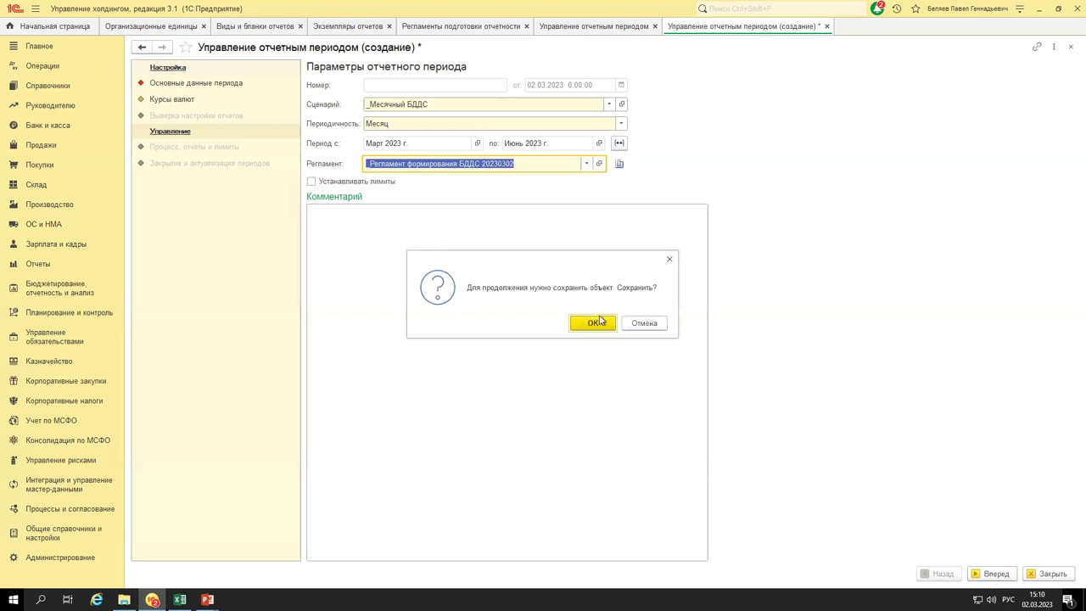
# Save the reporting period, review its currency rate, process and period closing pages, and close the document.
pyautogui.click(594, 323)
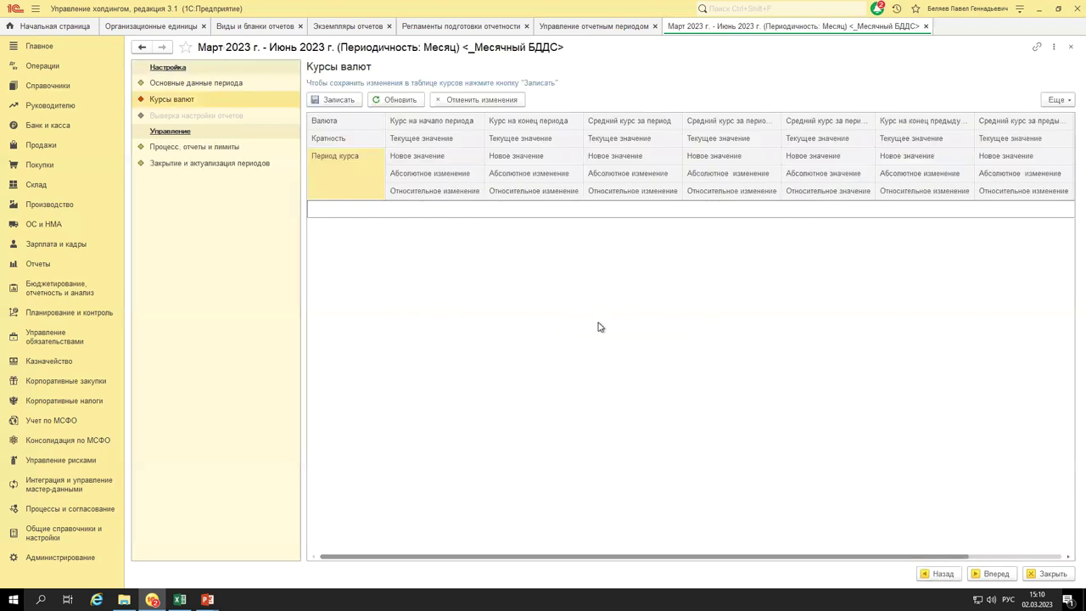
pyautogui.click(997, 574)
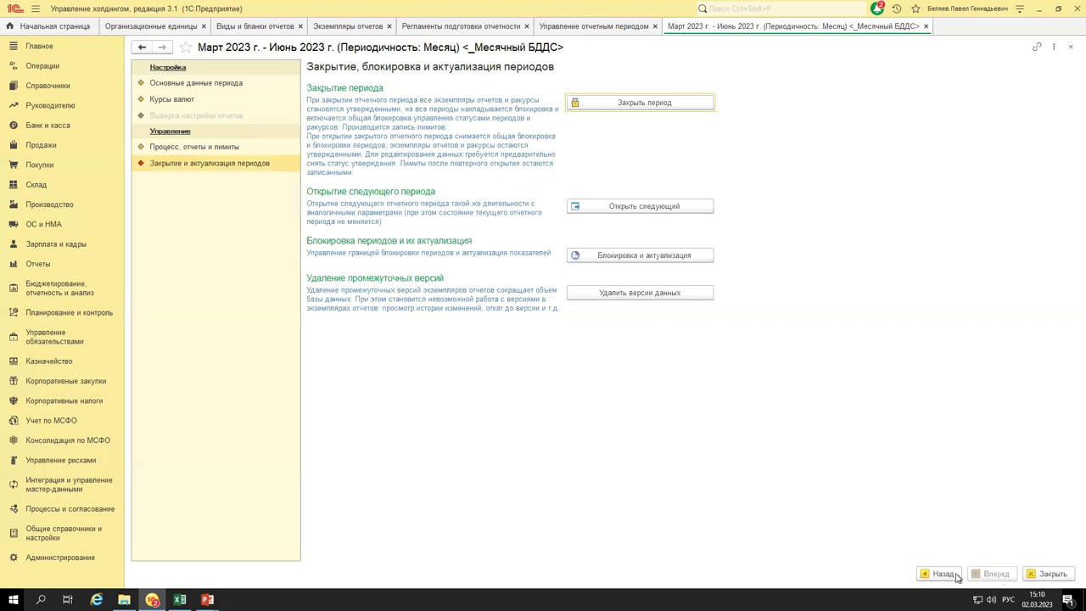
pyautogui.click(956, 576)
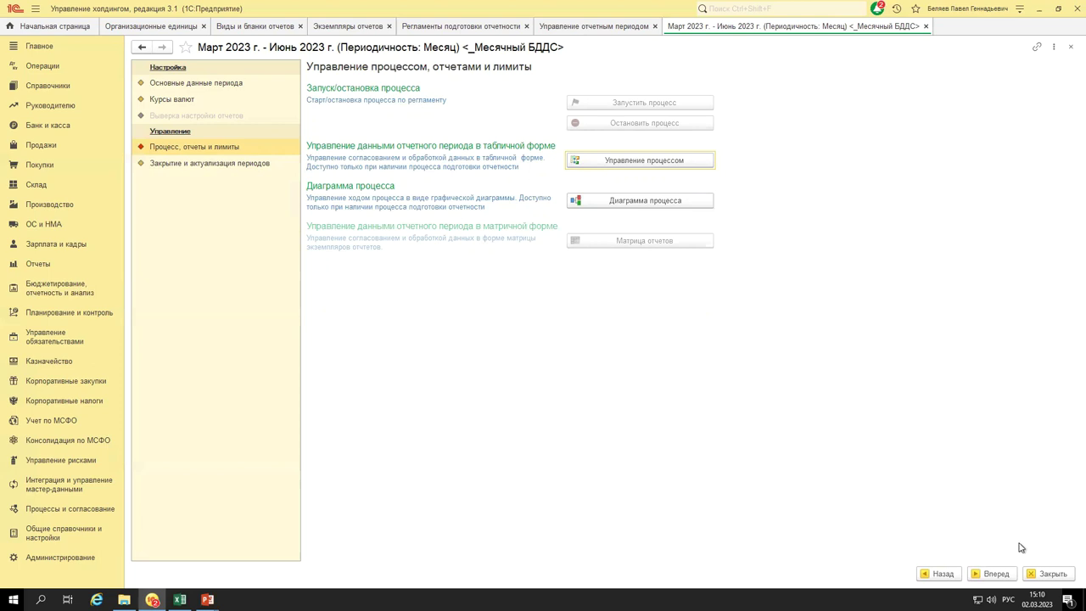
pyautogui.click(991, 574)
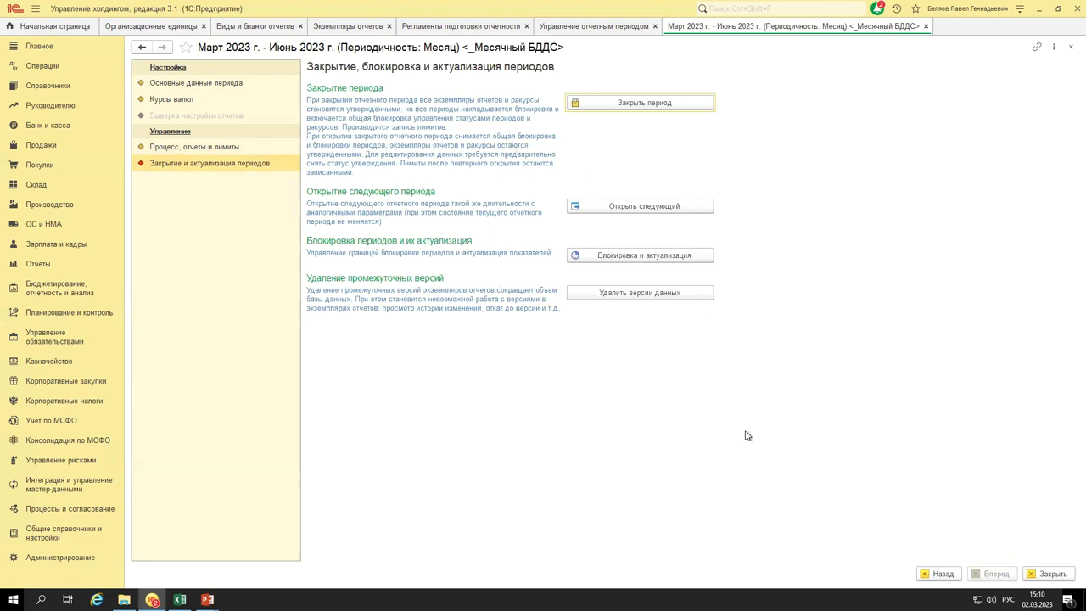
pyautogui.click(1043, 575)
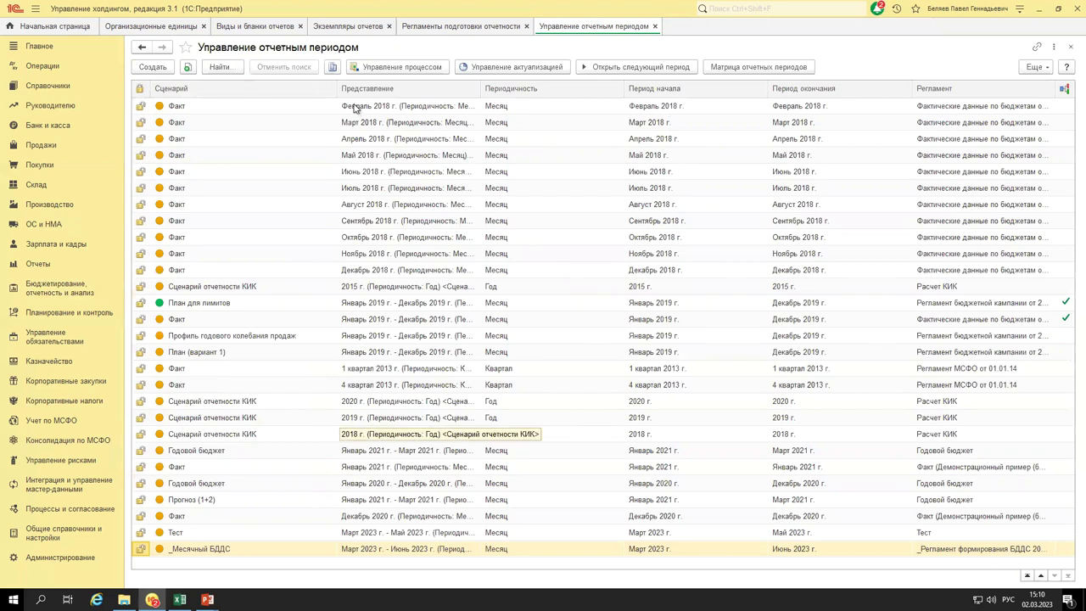
# Start a new report instance and choose «_БДДС» from the _БДДС 20230302 group as its report type.
pyautogui.click(344, 27)
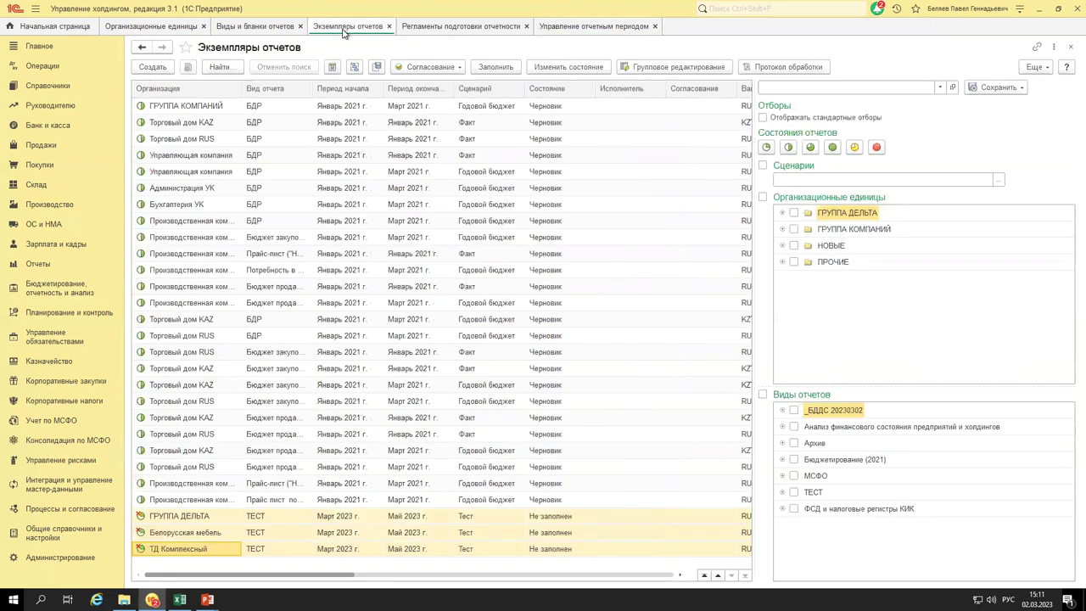
pyautogui.click(154, 68)
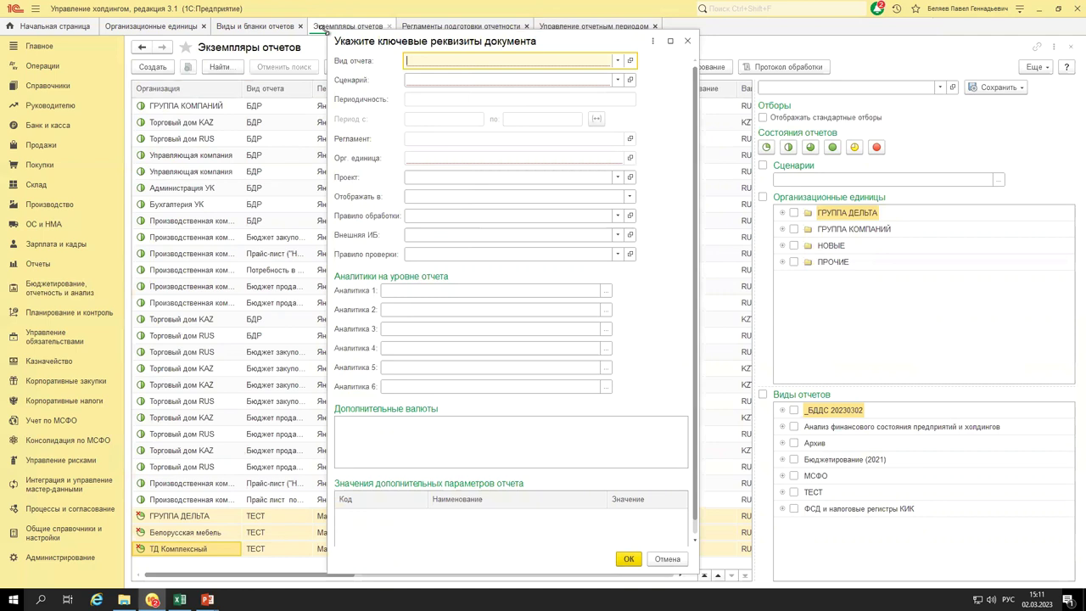
pyautogui.click(617, 62)
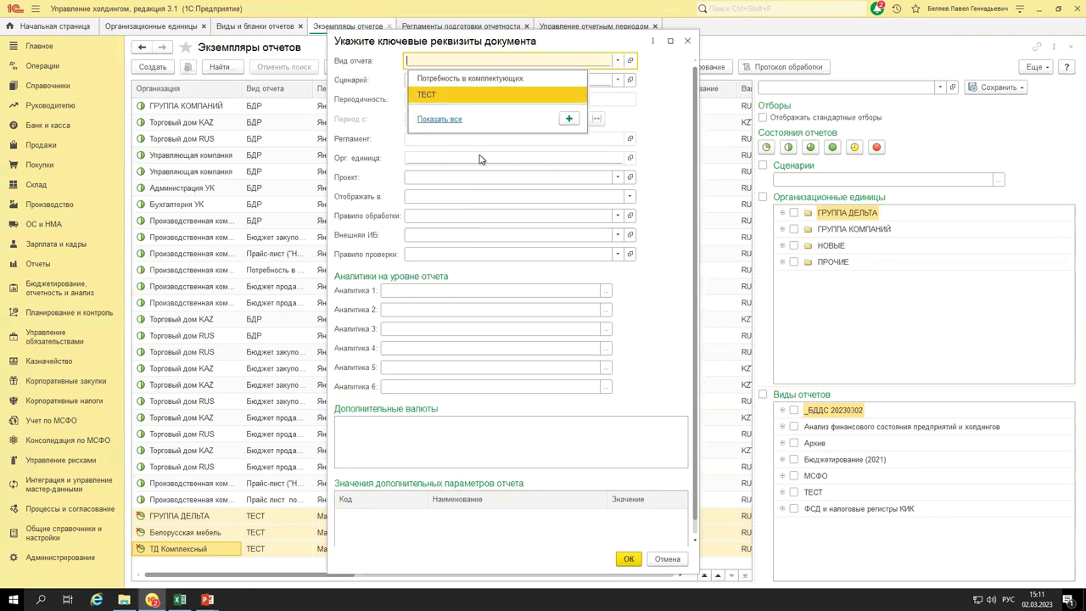
pyautogui.click(439, 119)
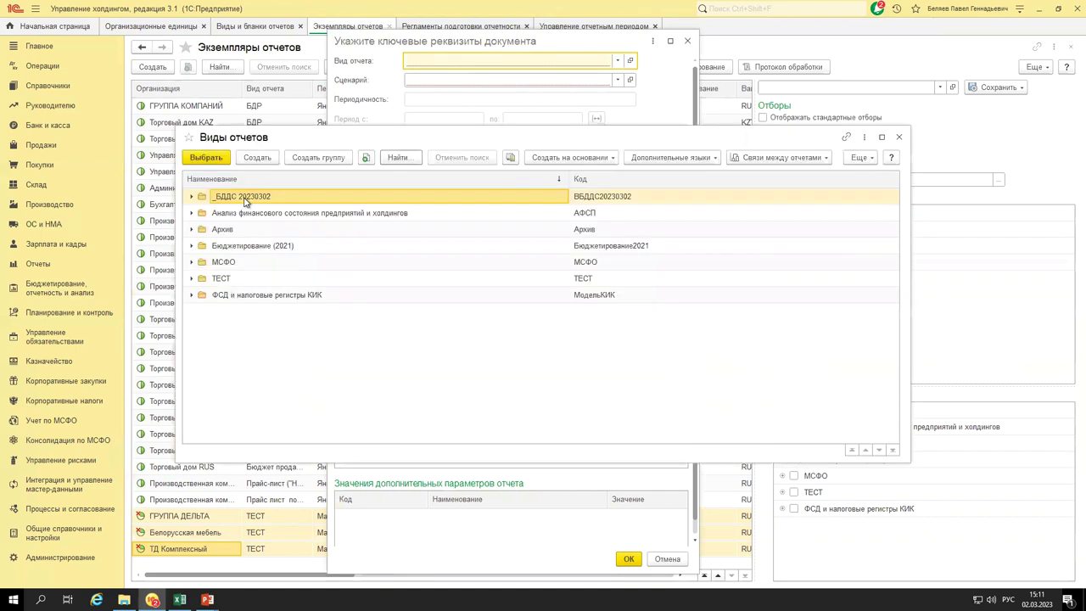
pyautogui.press('Return')
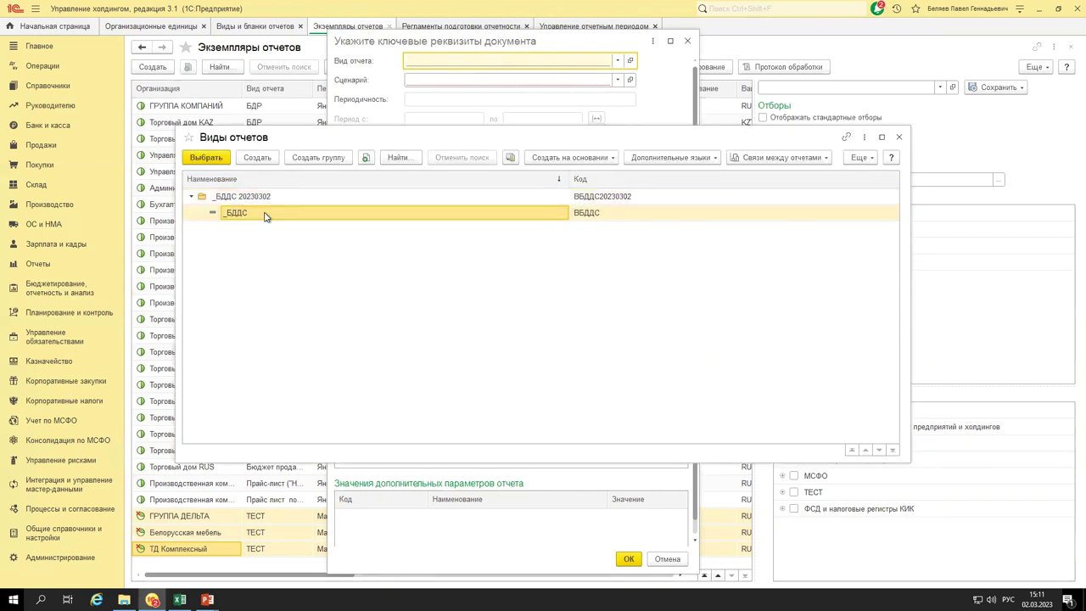
pyautogui.press('Return')
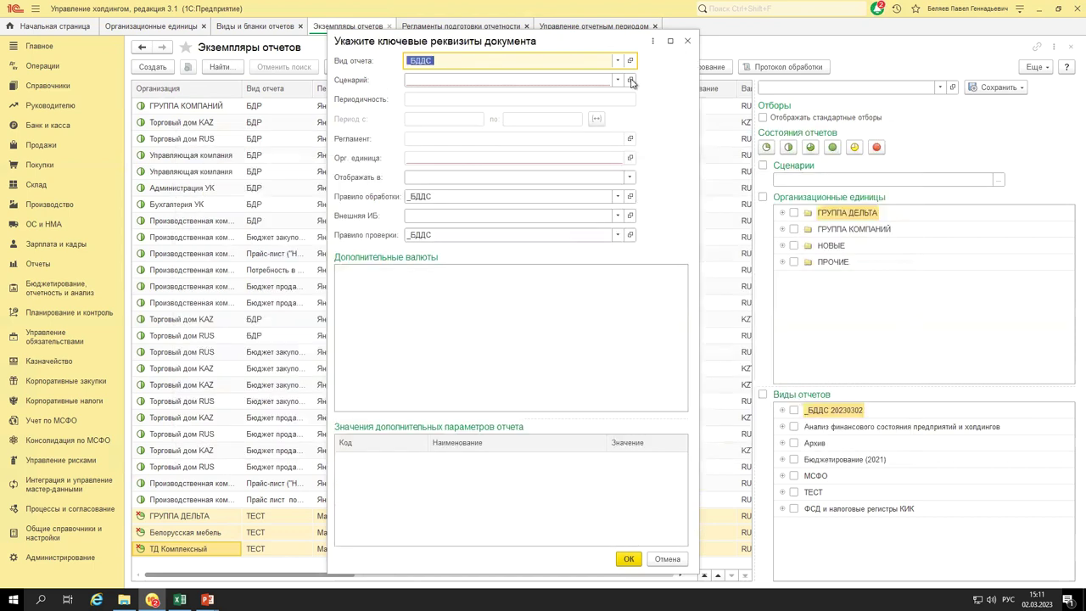
# Set the report instance's scenario to «_Месячный БДДС» and its periodicity to «Месяц».
pyautogui.click(617, 80)
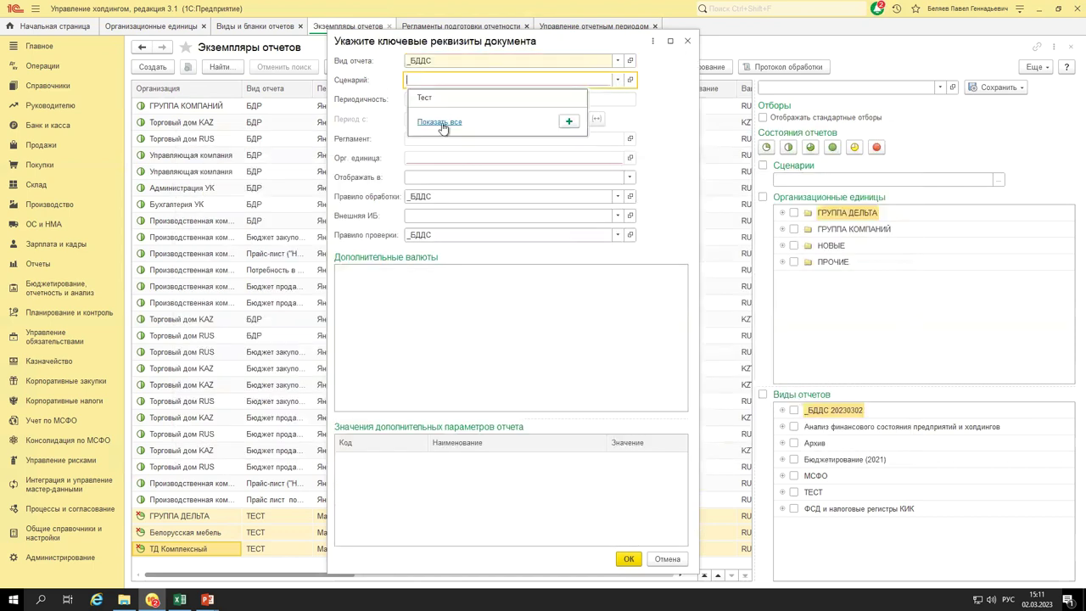
pyautogui.press('Down')
pyautogui.write('_')
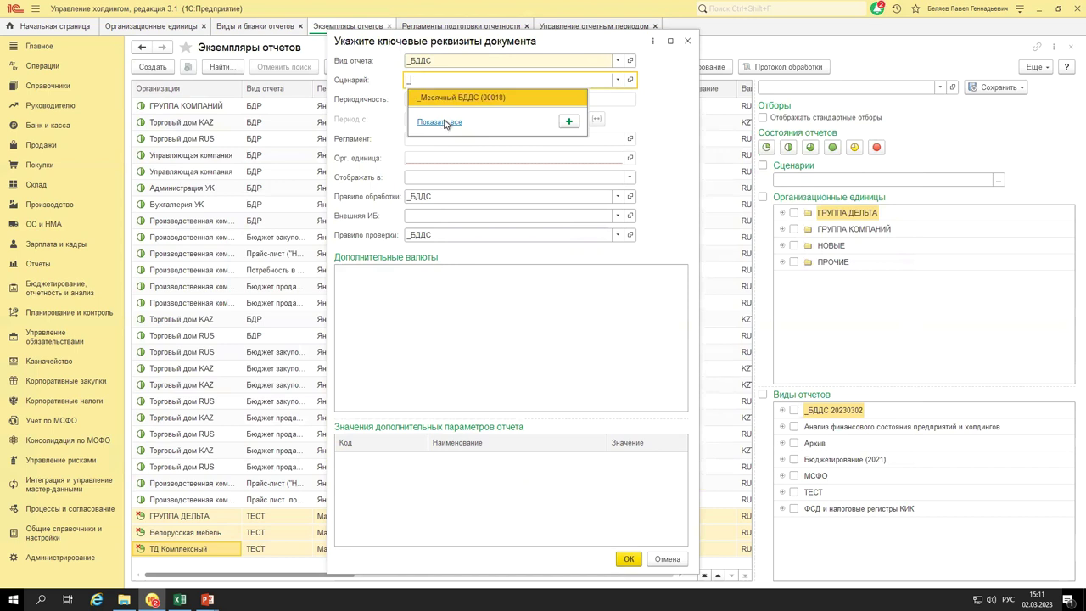
pyautogui.press('Return')
pyautogui.click(629, 99)
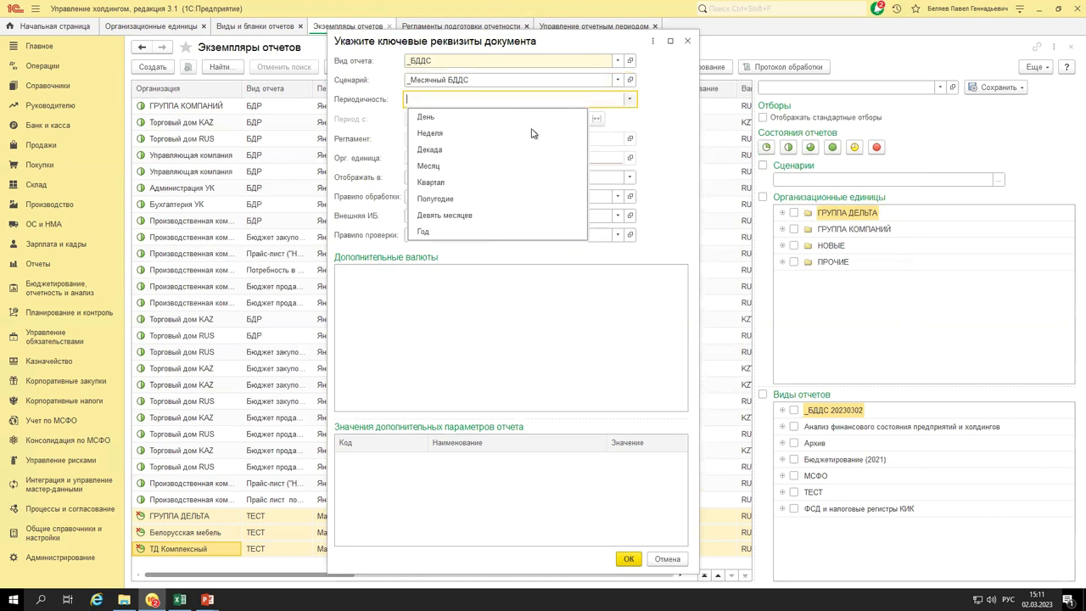
pyautogui.click(474, 167)
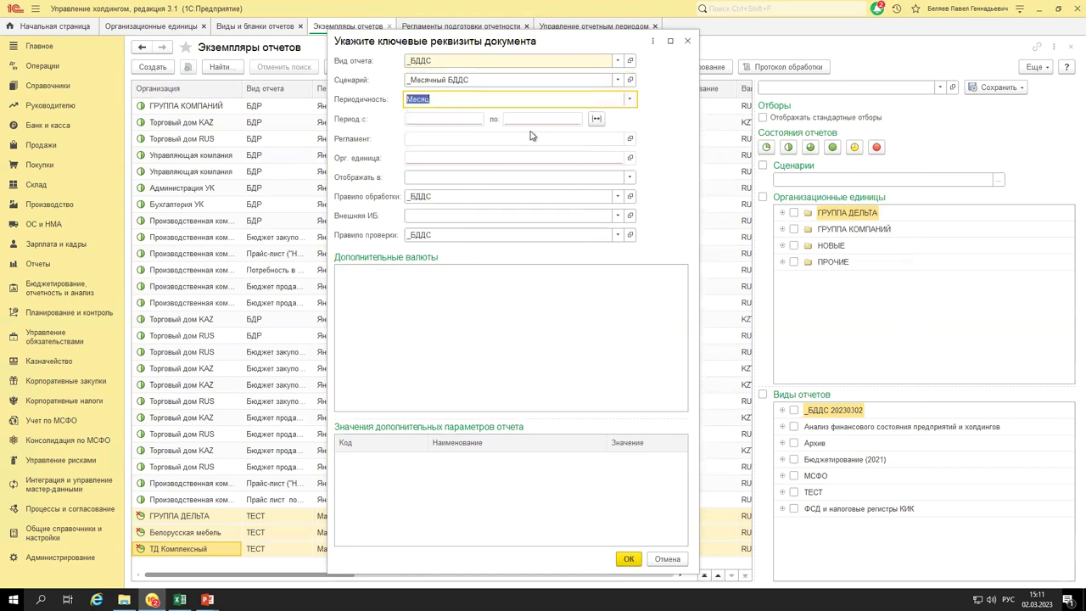
# Select March 2023 as the report instance's period and dismiss the message.
pyautogui.click(596, 119)
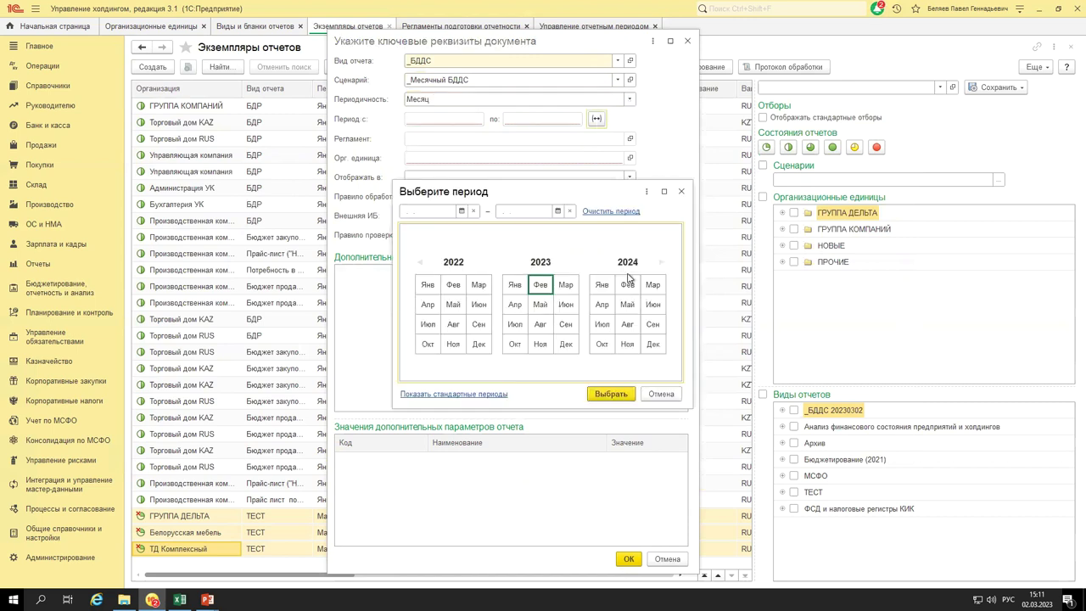
pyautogui.click(566, 287)
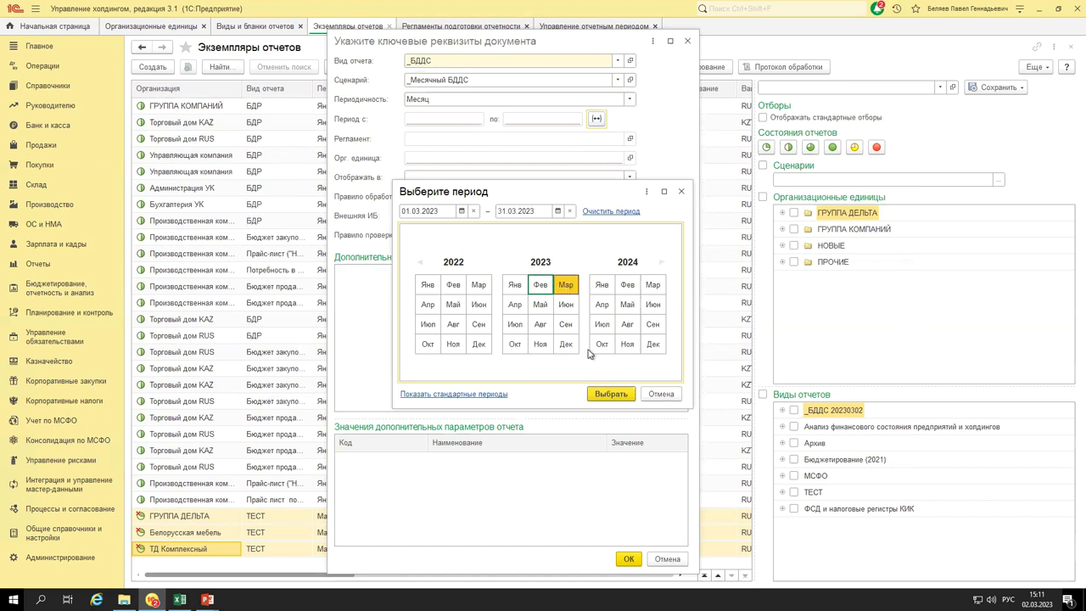
pyautogui.click(611, 392)
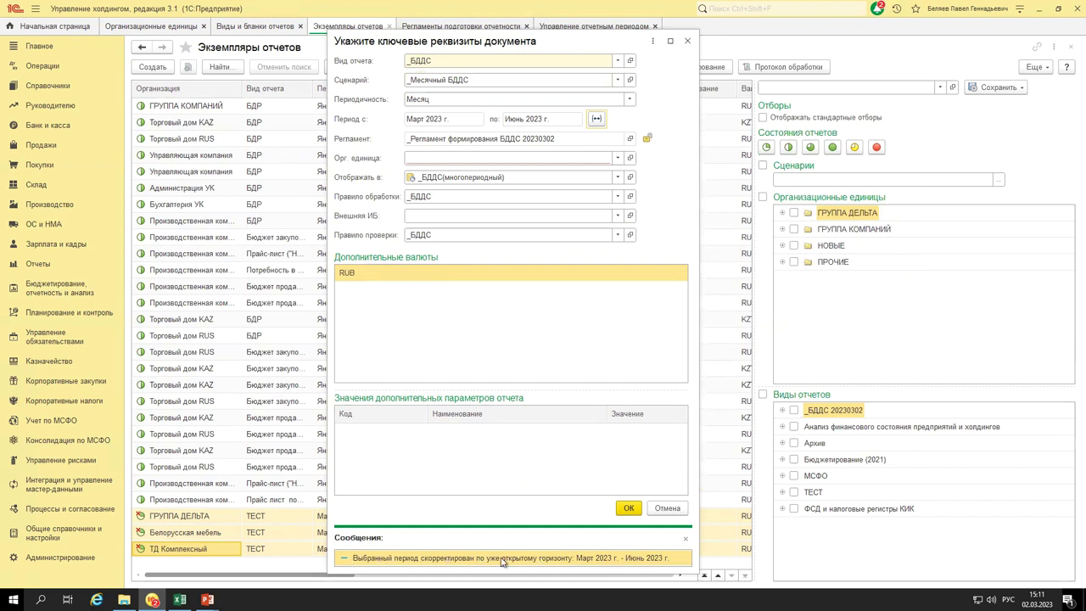
pyautogui.click(687, 540)
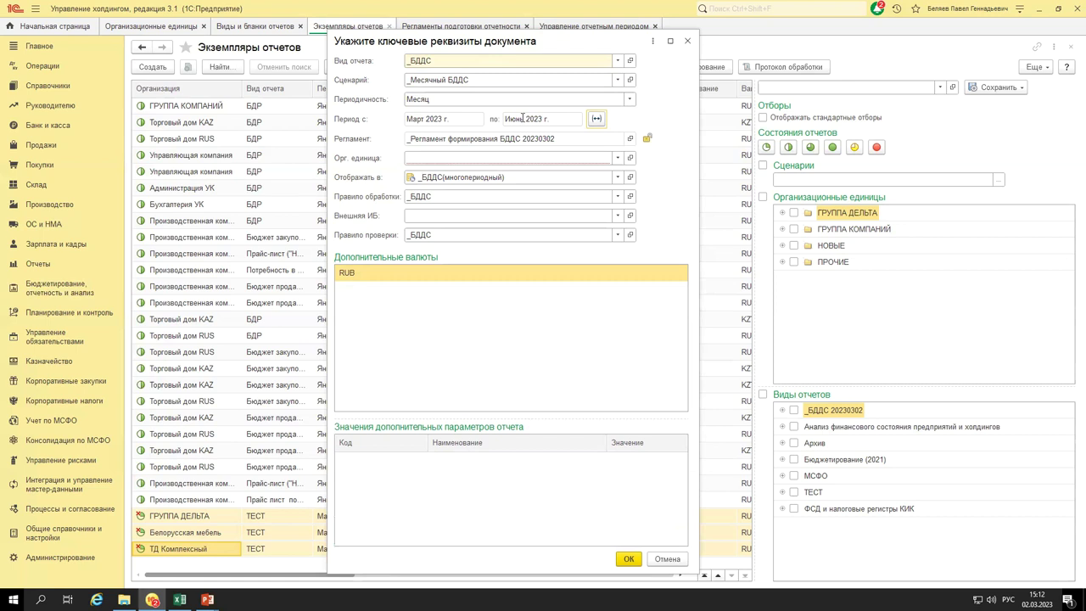
# Choose «Модуль ПАО» from the full list of organizational units for the report instance.
pyautogui.click(571, 157)
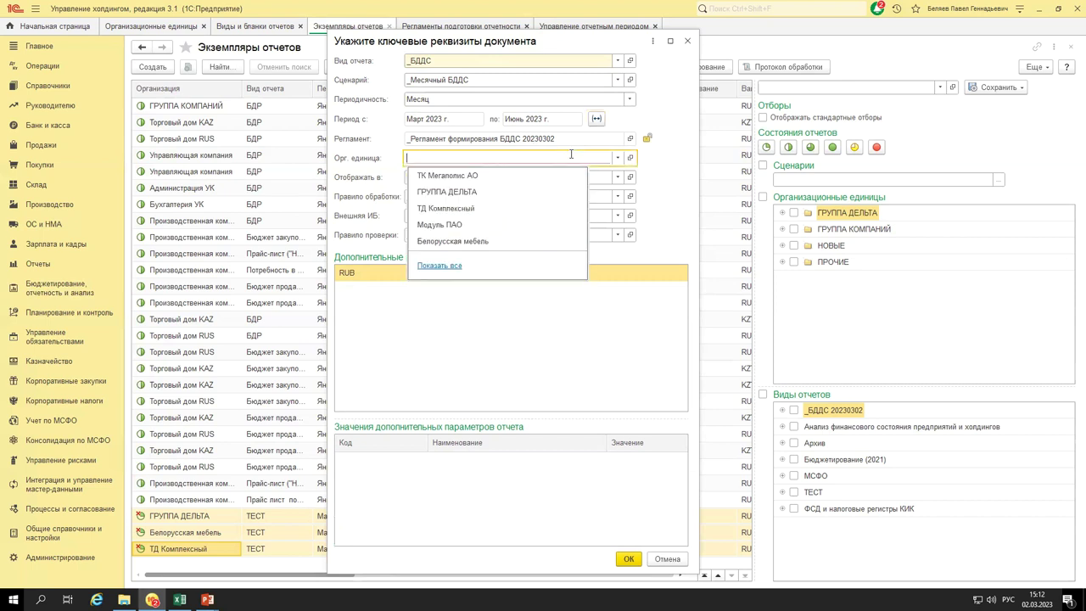
pyautogui.click(449, 266)
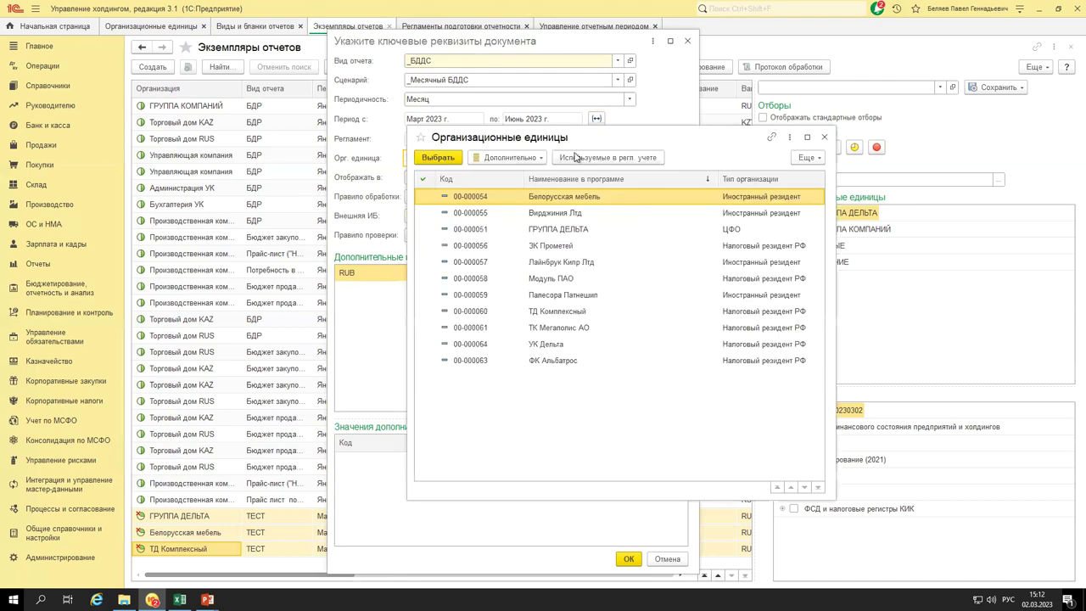
pyautogui.moveTo(685, 140); pyautogui.dragTo(801, 144)
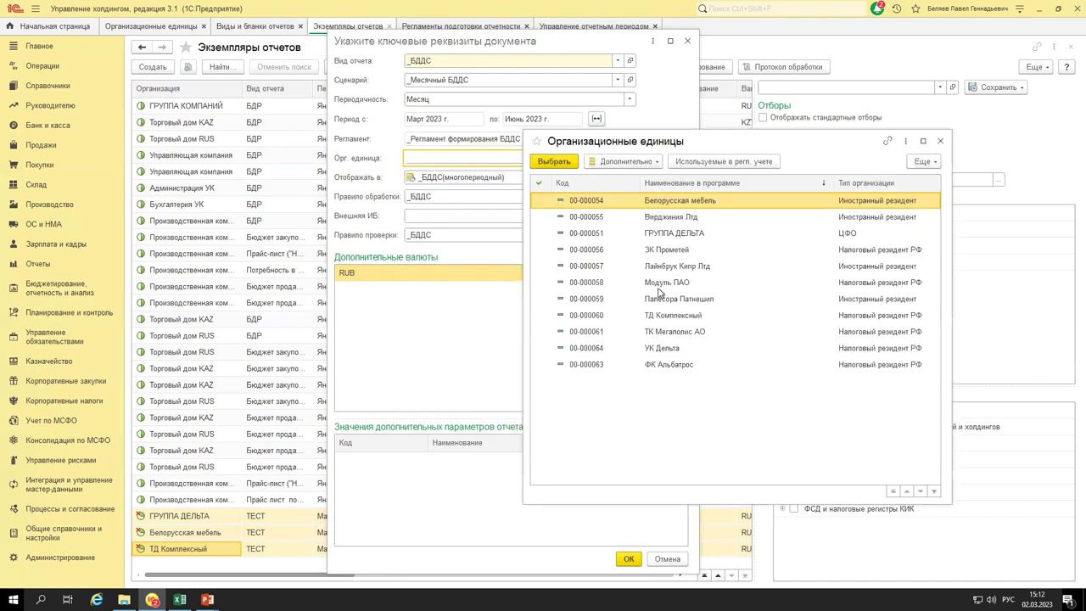
pyautogui.click(654, 284)
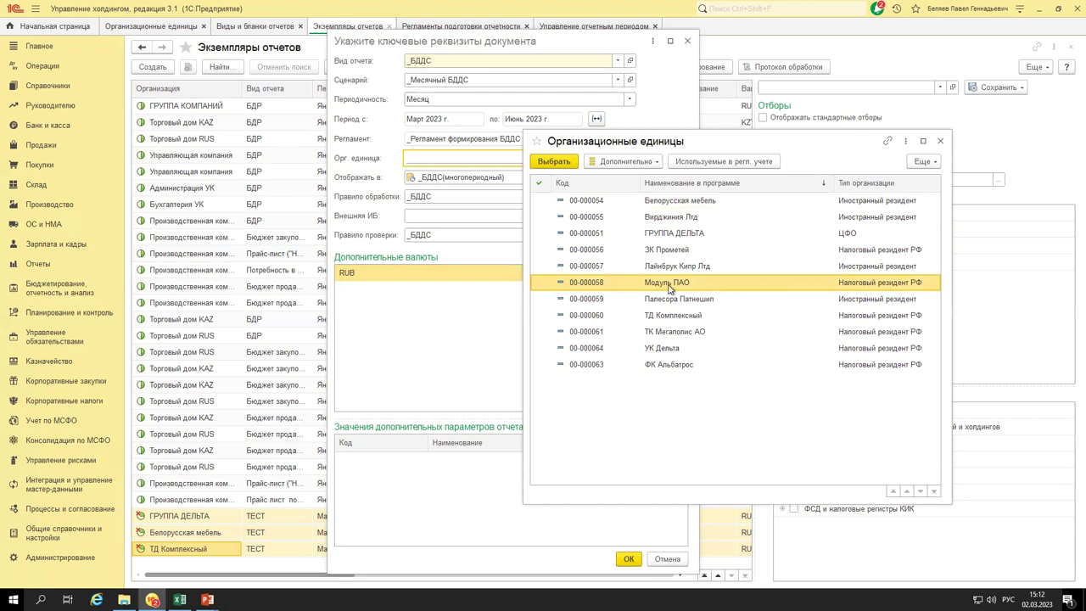
pyautogui.doubleClick(622, 284)
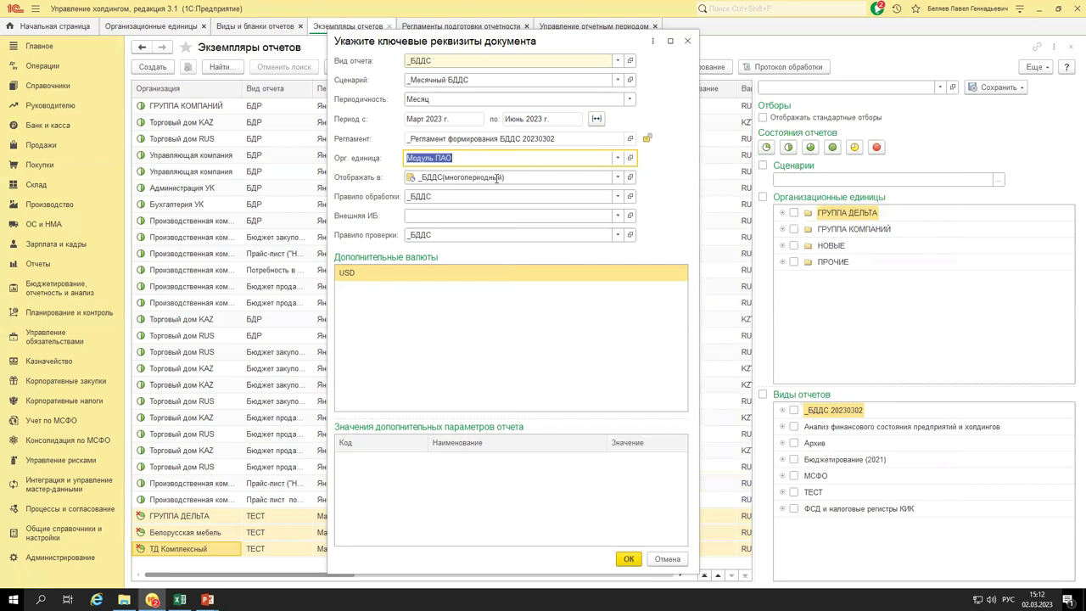
# Set the report instance to display in the «_БДДС бланк. Выручка» form and open it.
pyautogui.click(466, 178)
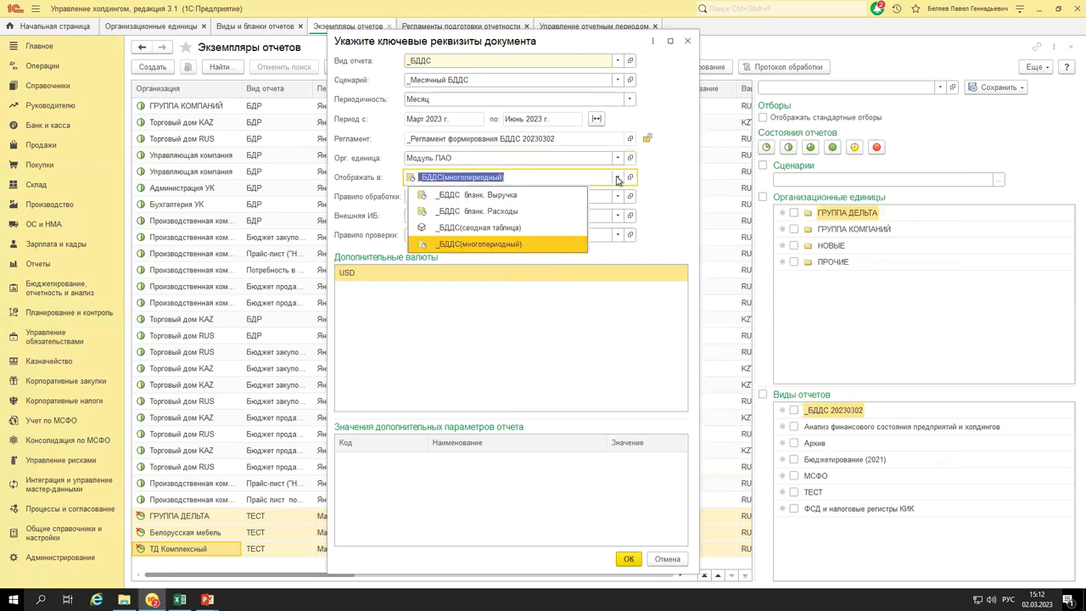
pyautogui.click(522, 196)
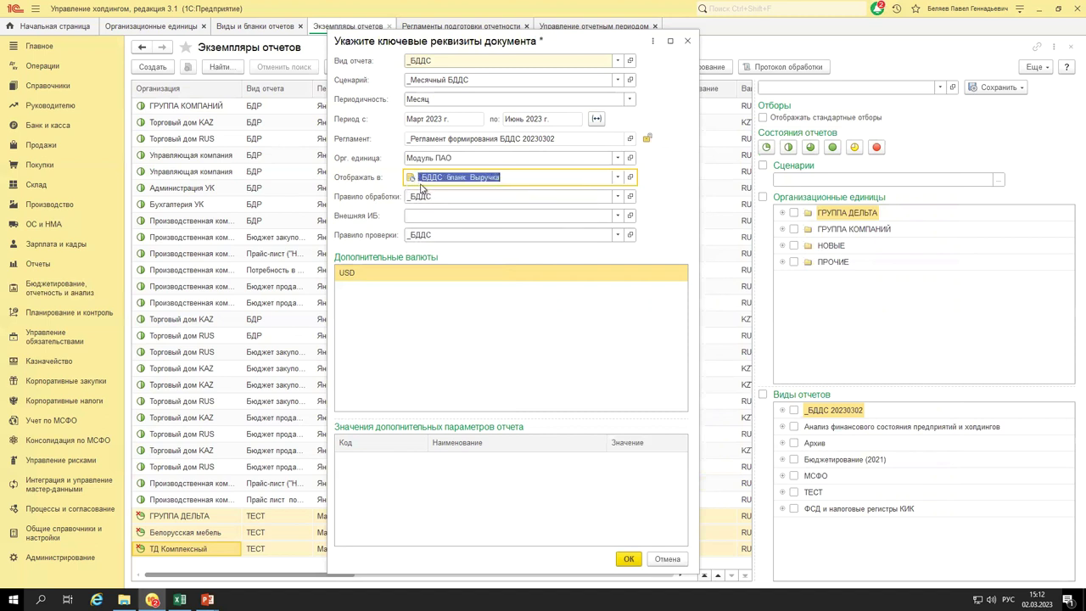
pyautogui.click(616, 197)
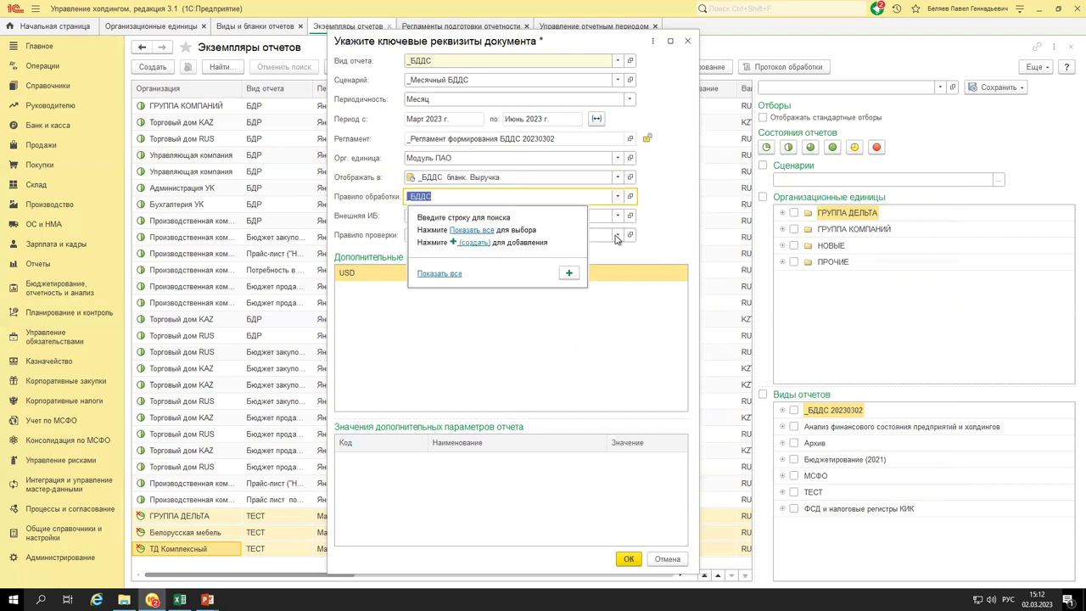
pyautogui.click(617, 238)
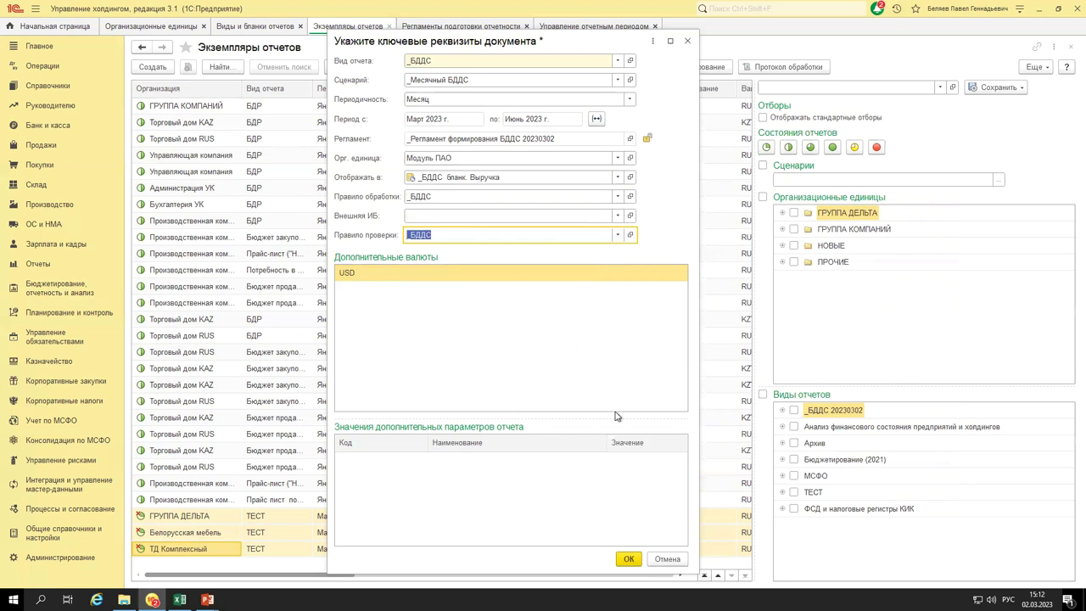
pyautogui.click(626, 560)
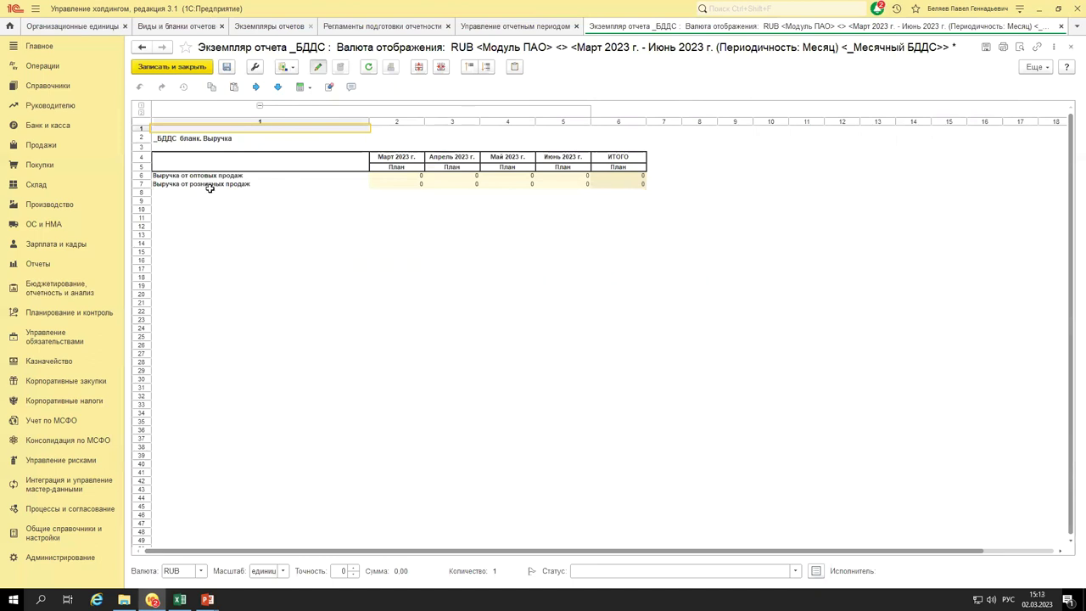
# Examine the wholesale and retail revenue rows and the counterparty breakdown of the March 2023 wholesale revenue.
pyautogui.scroll(3, 256, 195)
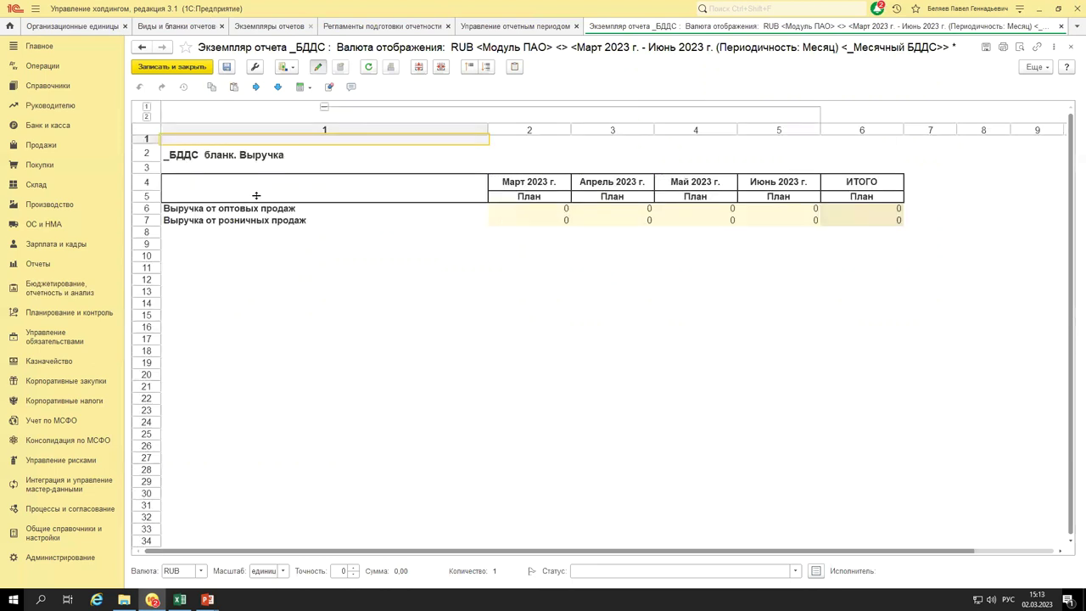
pyautogui.scroll(2, 256, 195)
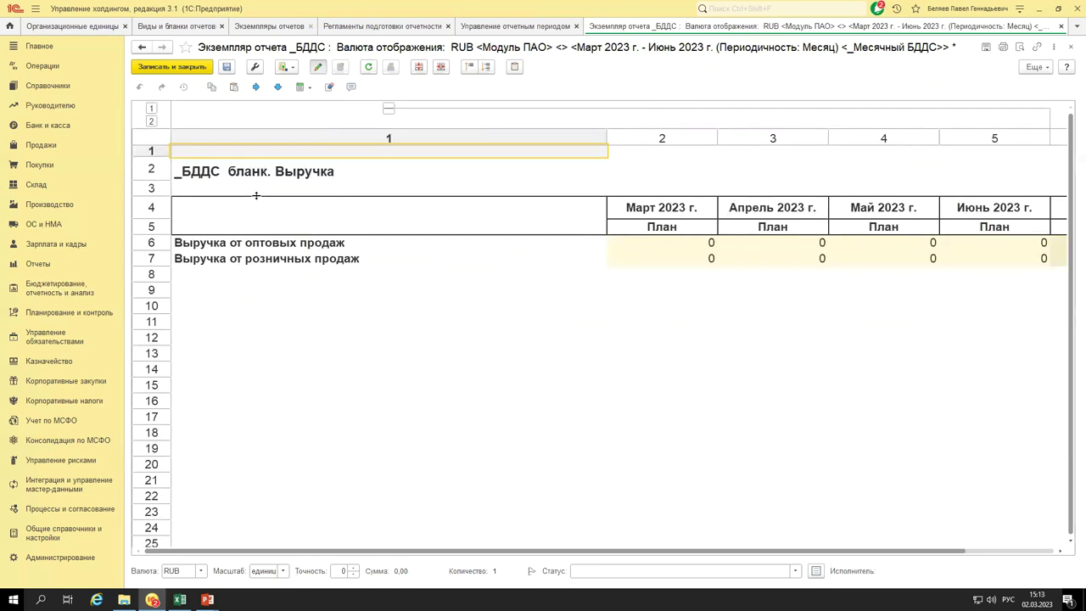
pyautogui.scroll(-3, 256, 195)
pyautogui.moveTo(252, 208); pyautogui.dragTo(256, 219)
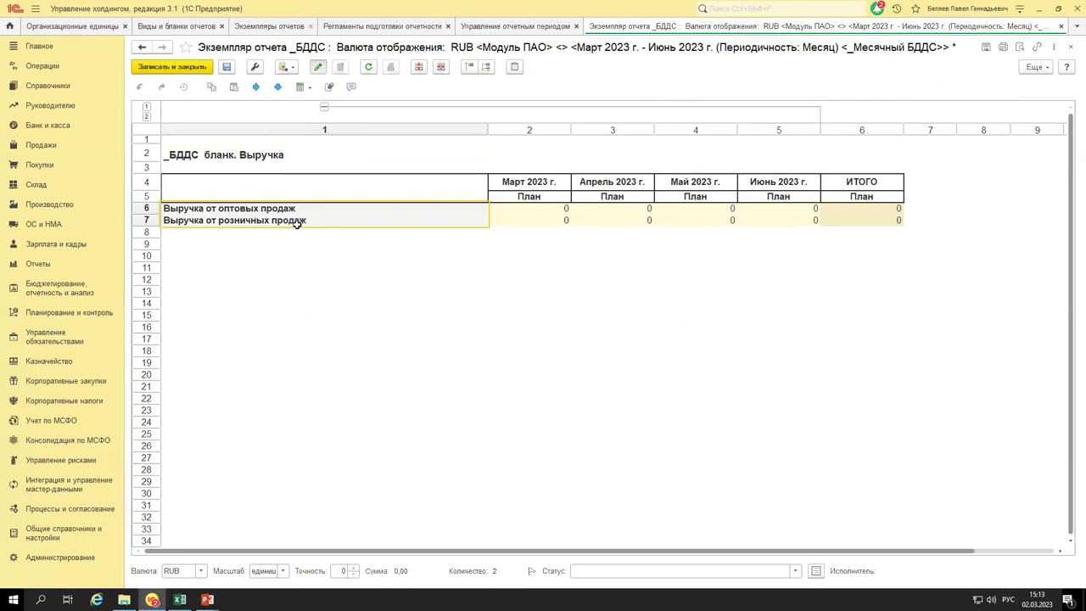
pyautogui.click(526, 209)
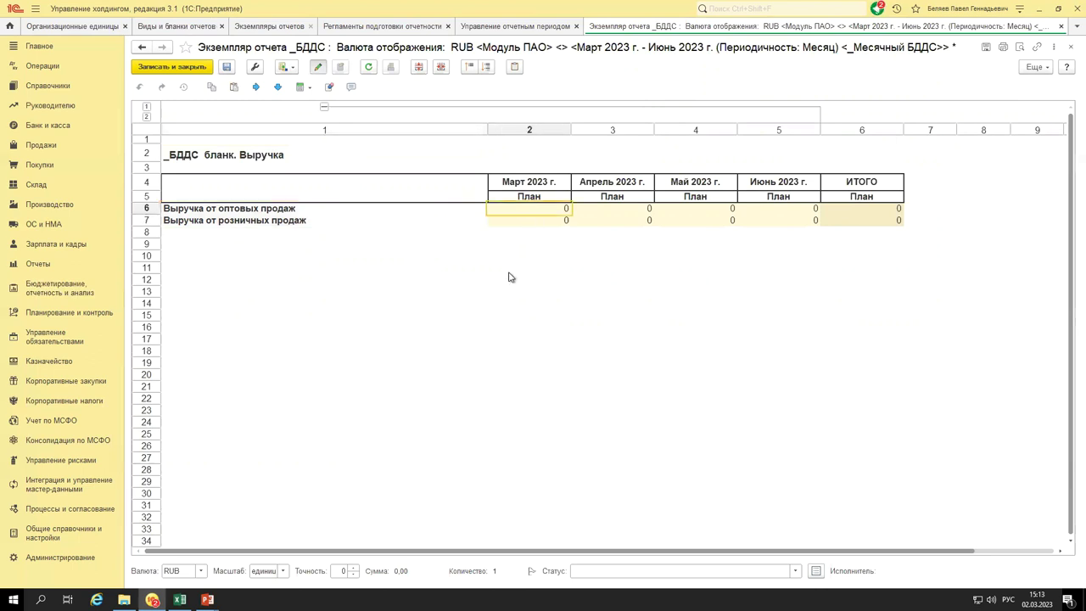
pyautogui.press('Return')
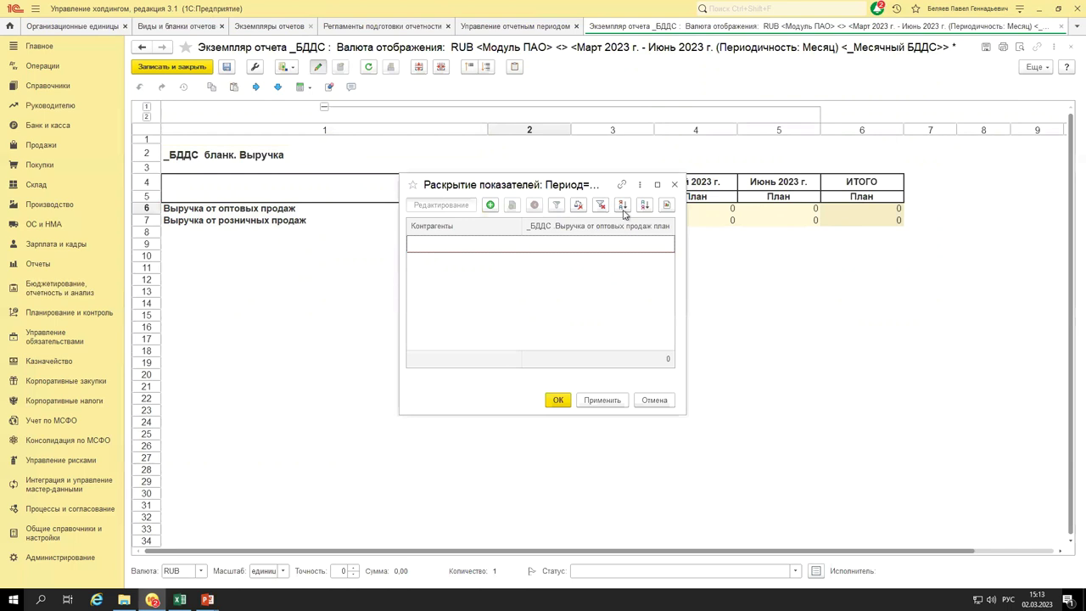
pyautogui.click(674, 184)
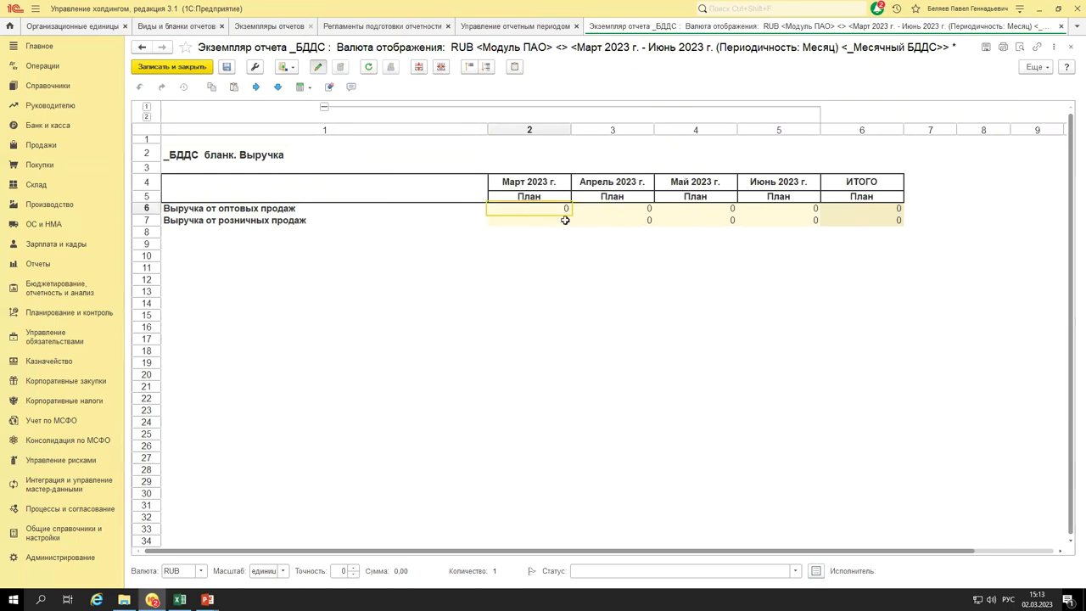
pyautogui.press('Left')
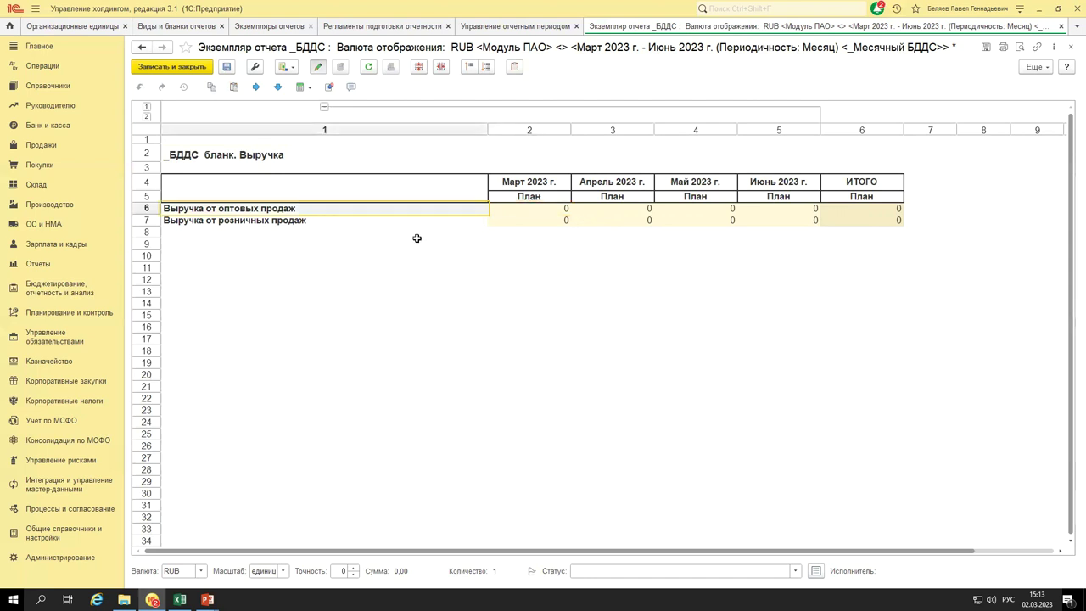
# Add counterparty «Клиент 1» with the amount 1000 to the breakdown of March 2023 wholesale revenue.
pyautogui.doubleClick(517, 216)
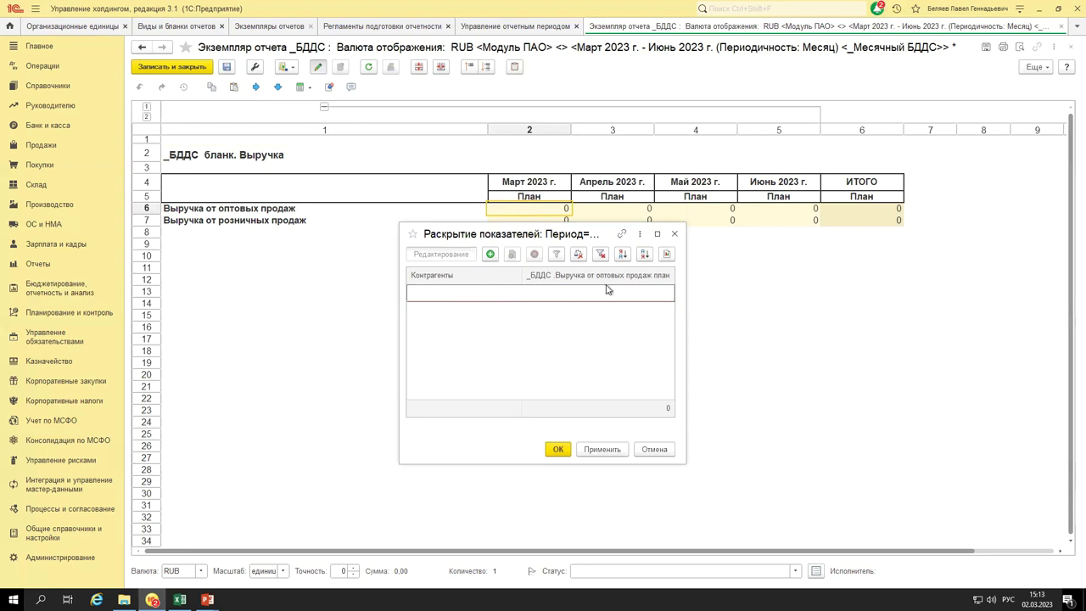
pyautogui.click(490, 256)
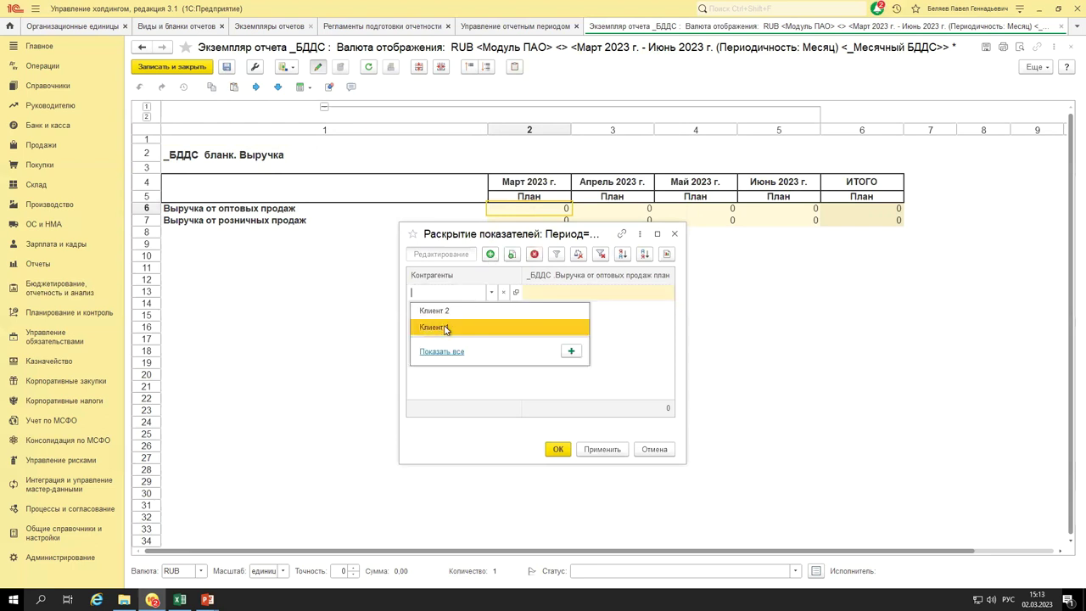
pyautogui.click(556, 323)
pyautogui.write('1 ')
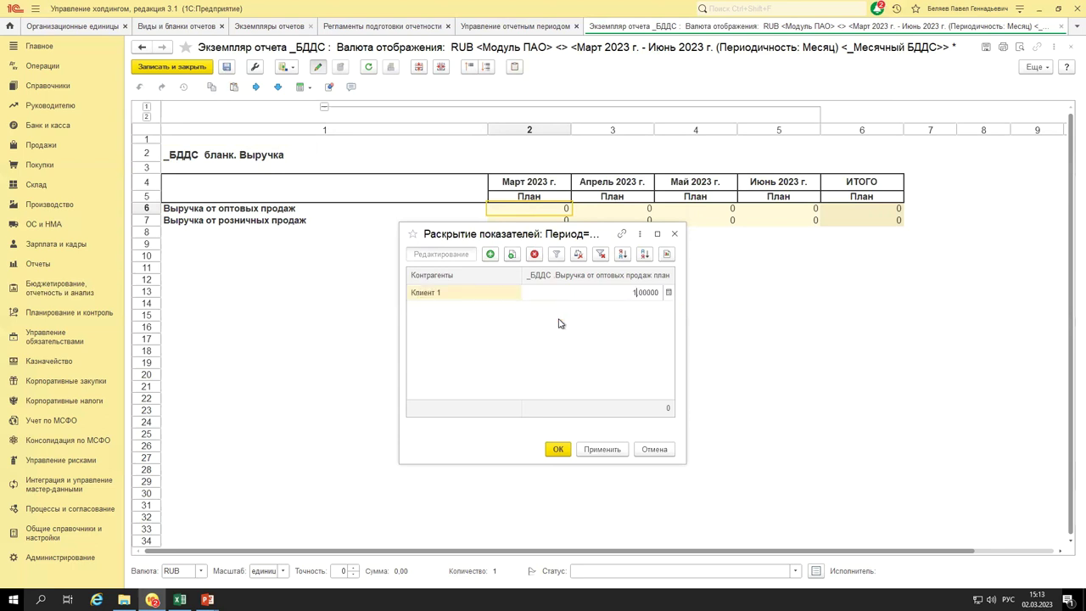
pyautogui.write('000')
pyautogui.press('Return')
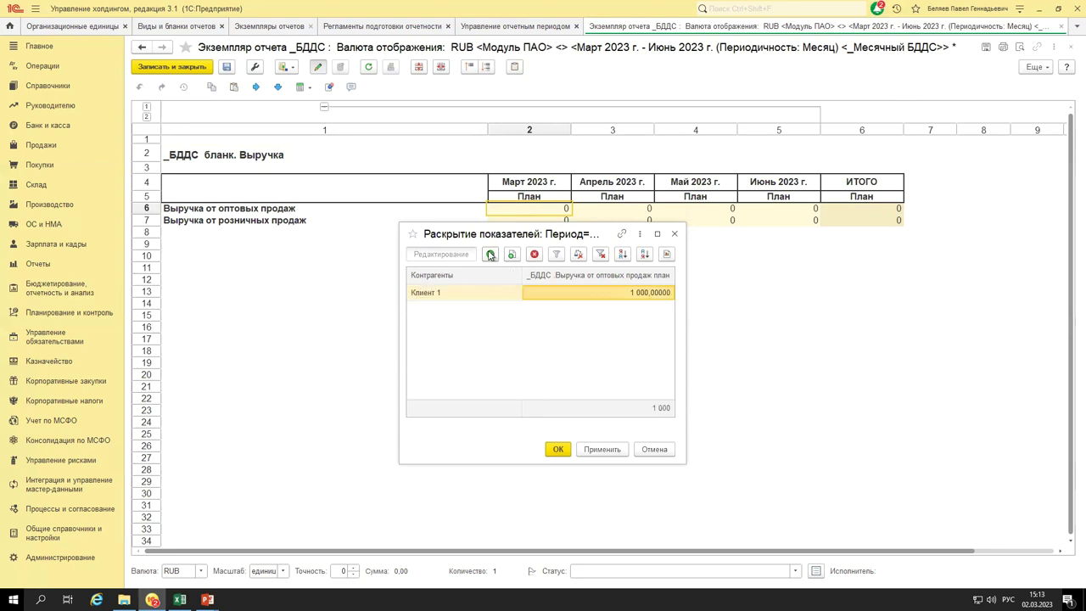
# Add counterparty «Клиент 2» with the amount 1000 to the March 2023 wholesale revenue breakdown and confirm the breakdown.
pyautogui.press('Insert')
pyautogui.click(566, 340)
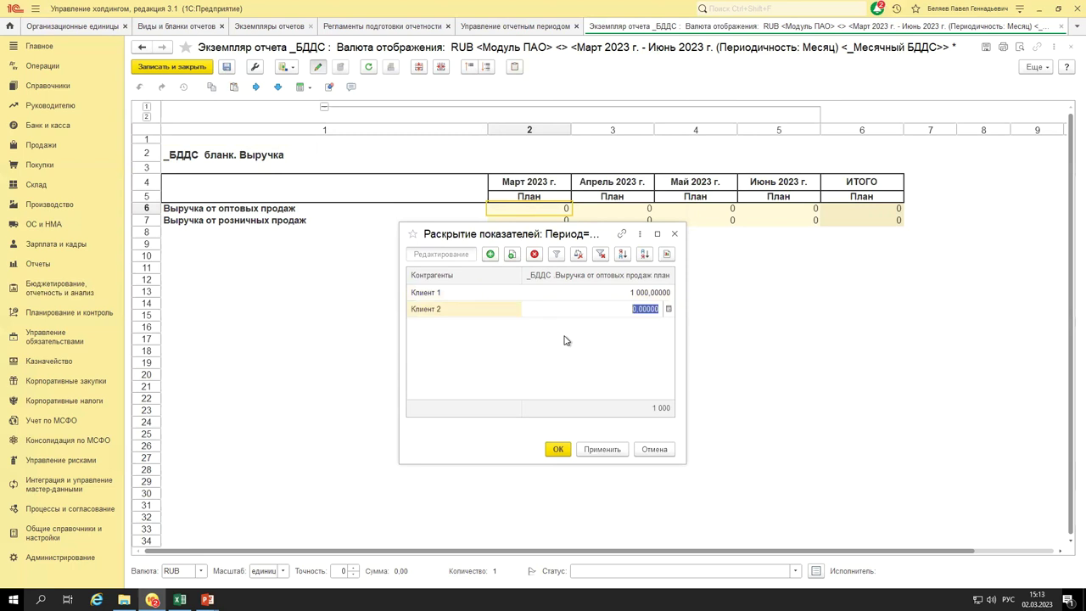
pyautogui.write('10 000')
pyautogui.press('BackSpace')
pyautogui.press('Return')
pyautogui.hotkey('ctrl', 'Return')
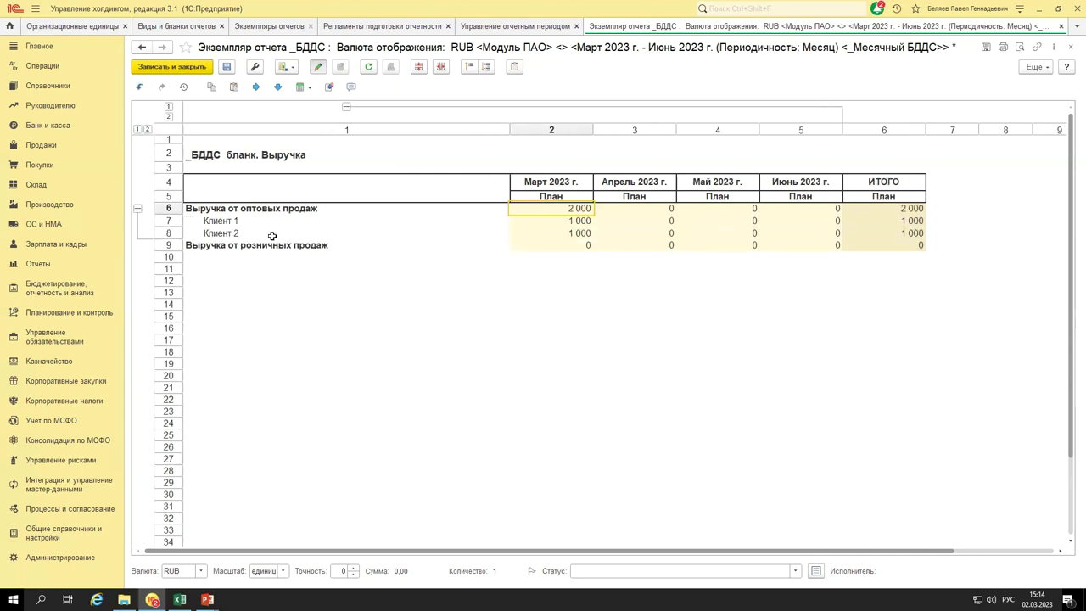
# Set the planned retail revenue for March 2023 to 500.
pyautogui.moveTo(255, 222); pyautogui.dragTo(263, 233)
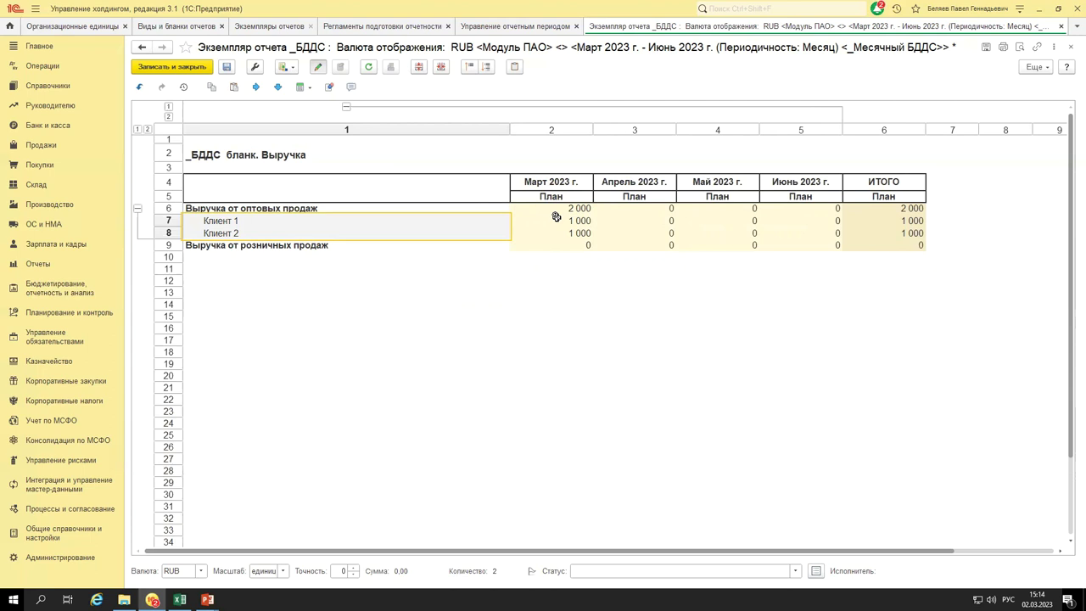
pyautogui.moveTo(555, 219); pyautogui.dragTo(555, 230)
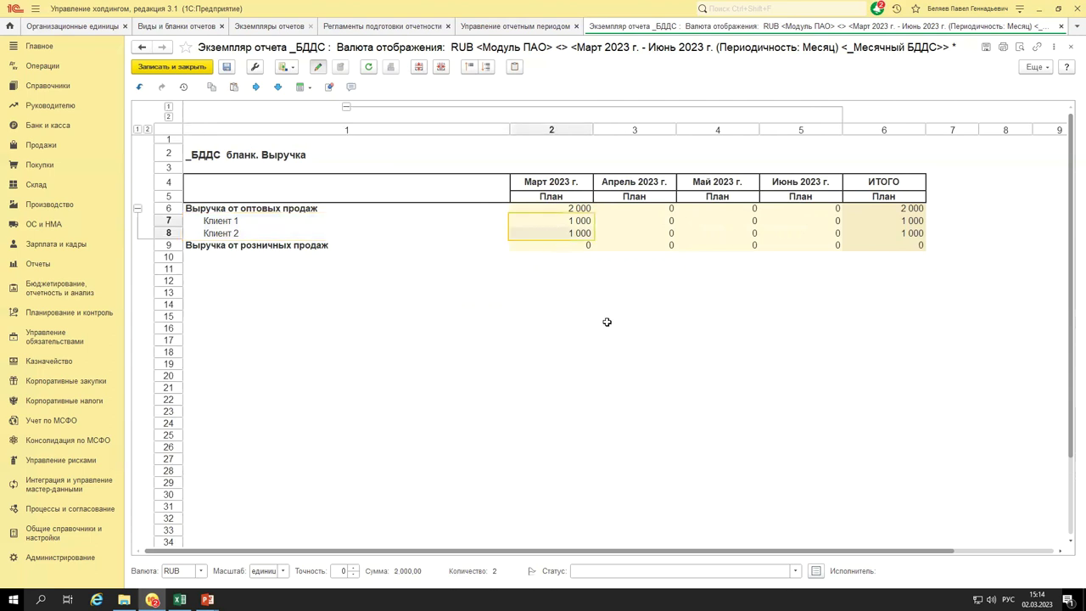
pyautogui.press('Down')
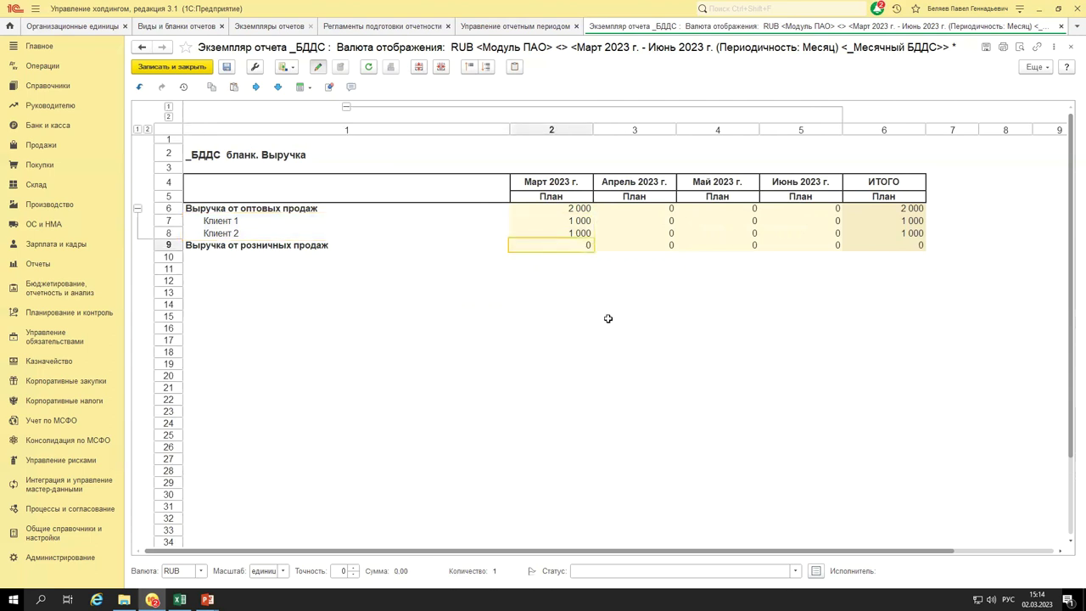
pyautogui.write('500000000')
pyautogui.press('Return')
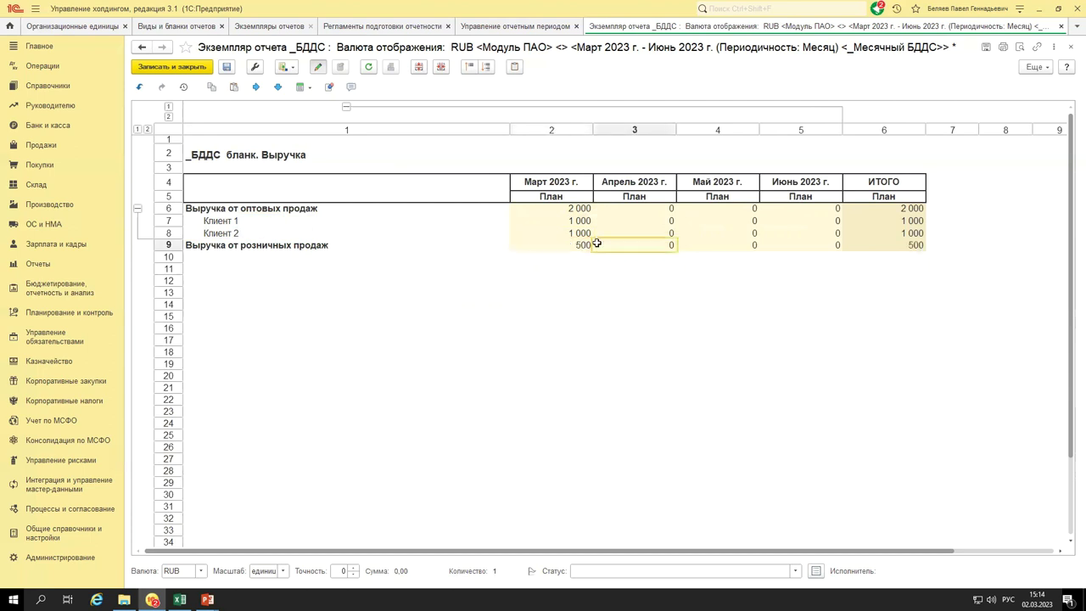
# Copy the March values of «Клиент 1», «Клиент 2» and retail revenue across the April–June 2023 columns.
pyautogui.moveTo(576, 220); pyautogui.dragTo(576, 244)
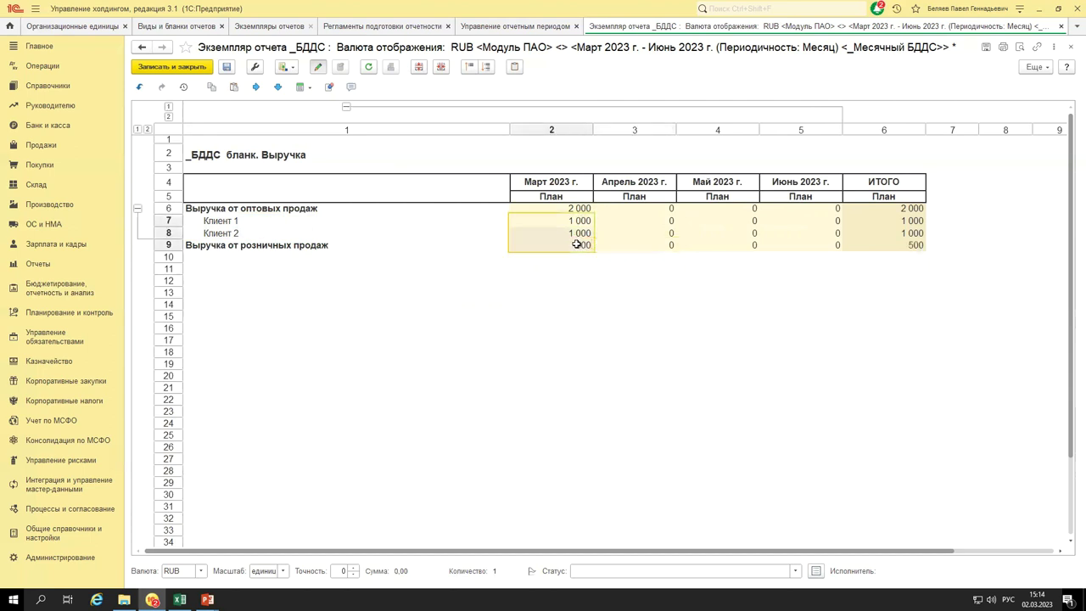
pyautogui.click(257, 88)
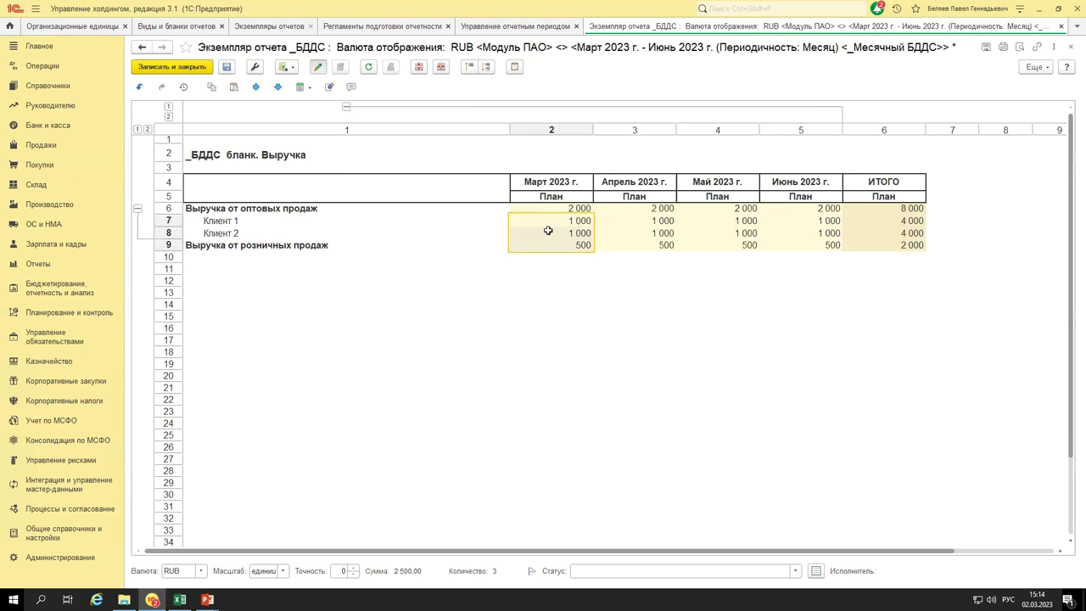
pyautogui.click(591, 270)
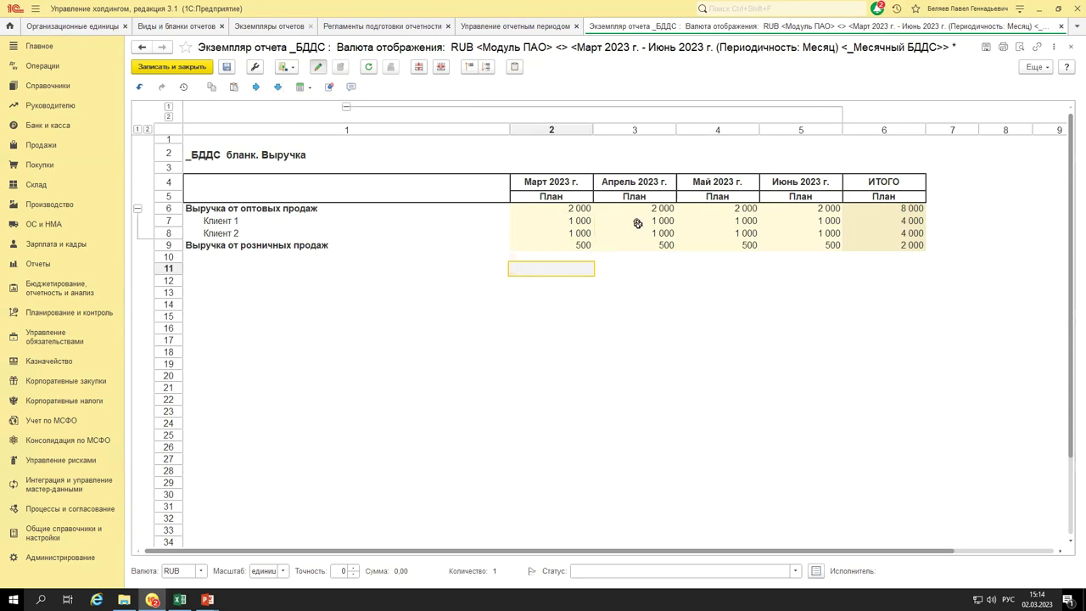
# Examine the monthly amounts and totals of the revenue form, the available statuses, the report settings and the fill options.
pyautogui.moveTo(570, 222); pyautogui.dragTo(707, 223)
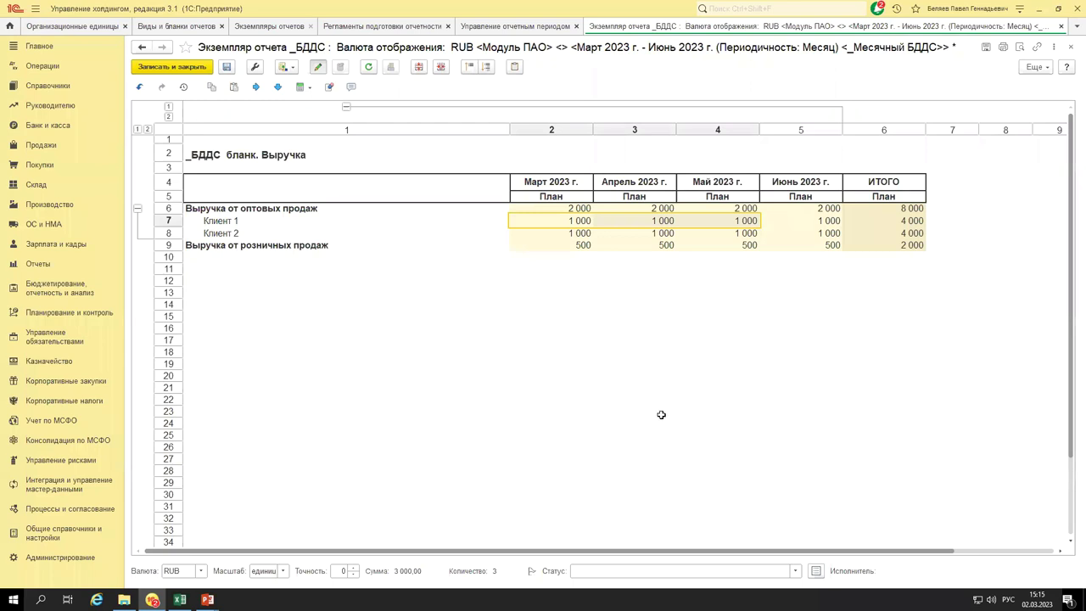
pyautogui.click(795, 570)
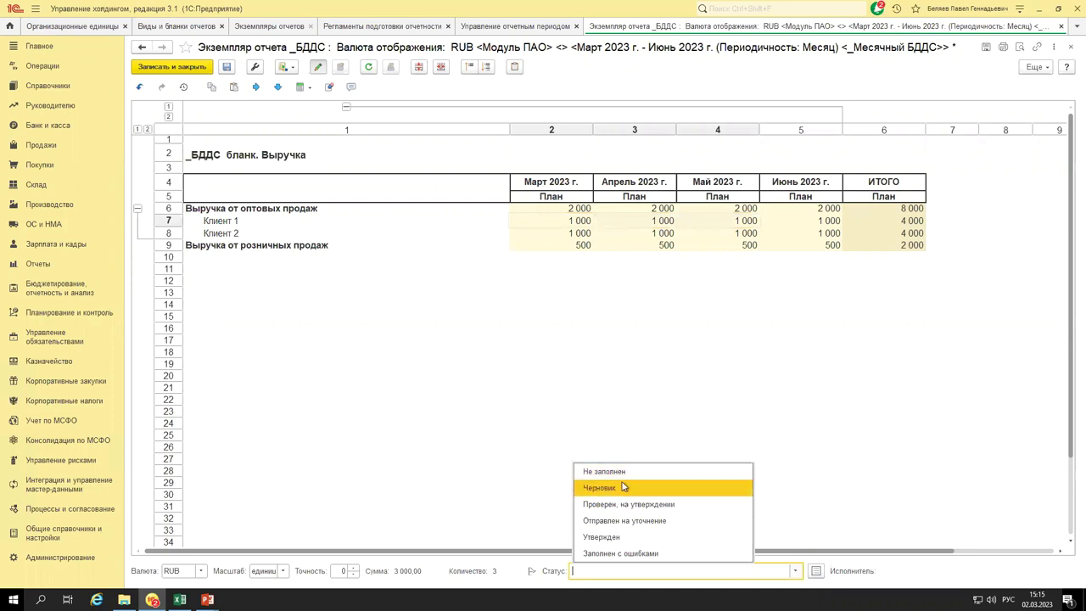
pyautogui.press('Escape')
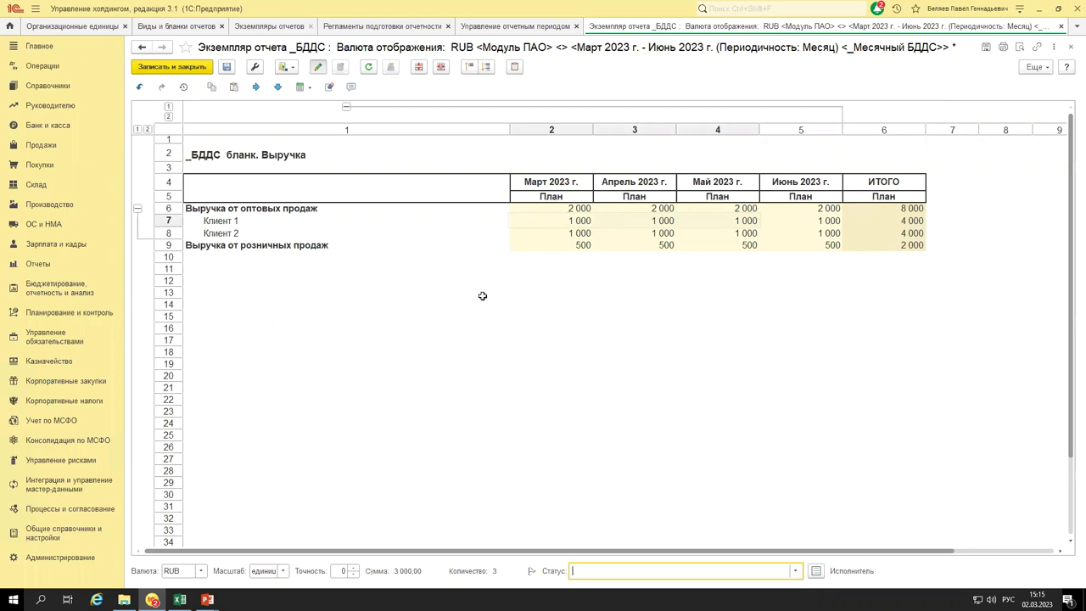
pyautogui.moveTo(882, 175); pyautogui.dragTo(881, 239)
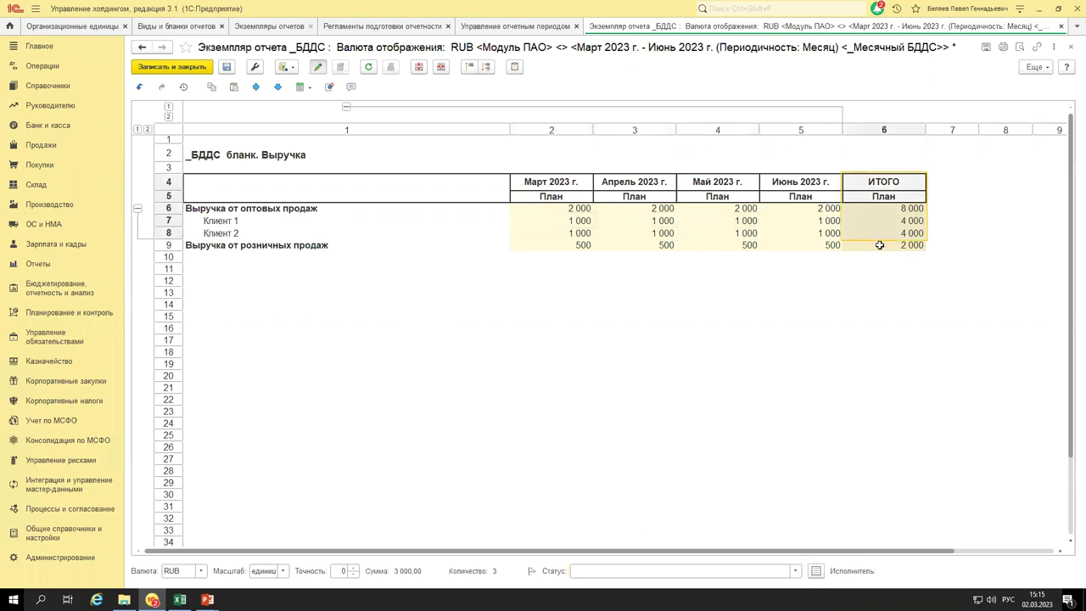
pyautogui.click(475, 282)
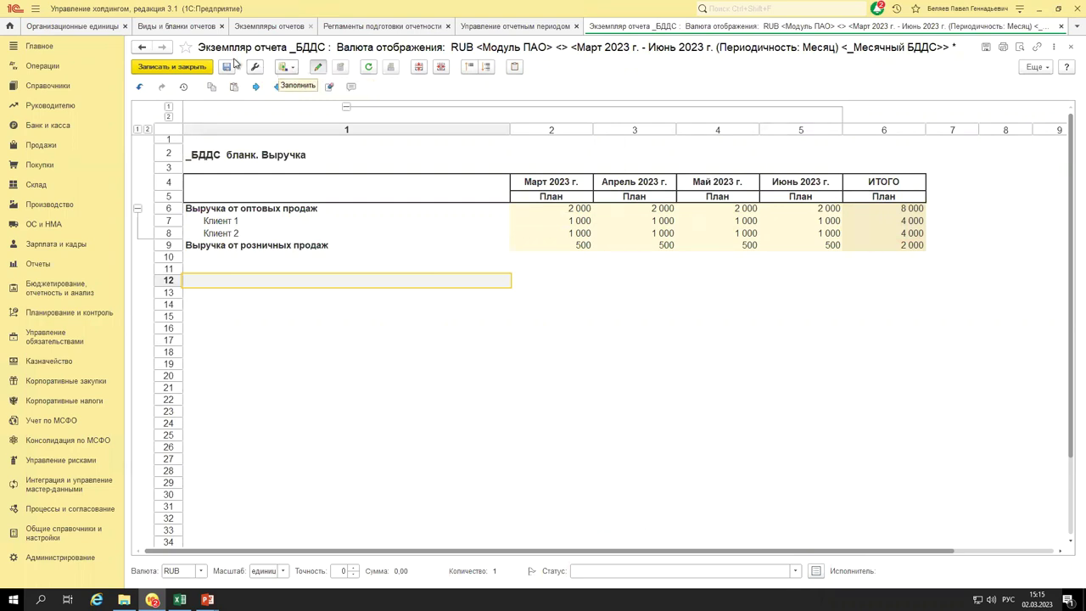
pyautogui.click(255, 67)
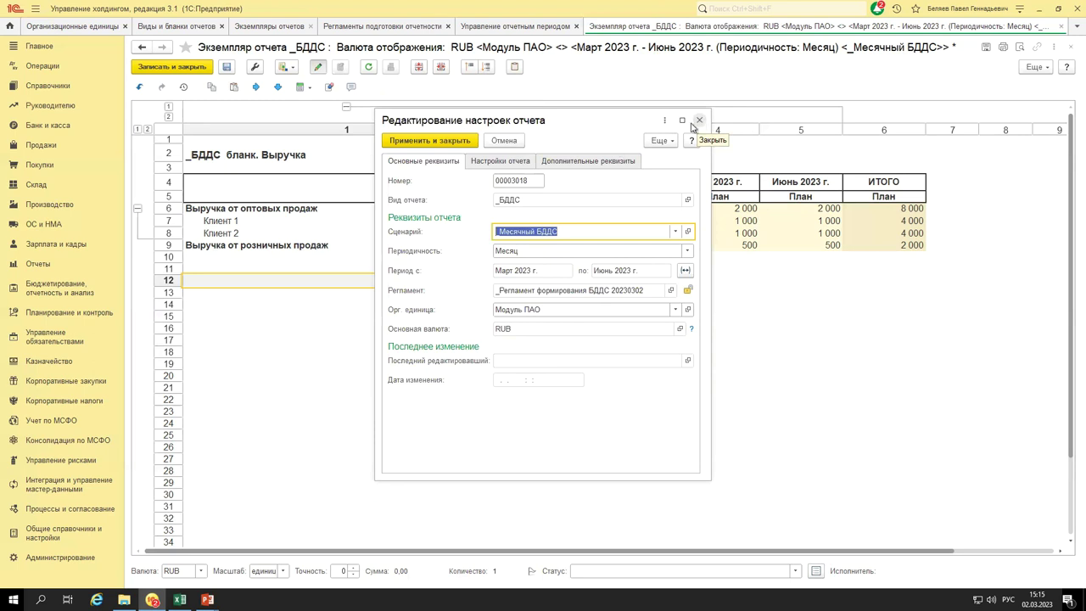
pyautogui.press('Escape')
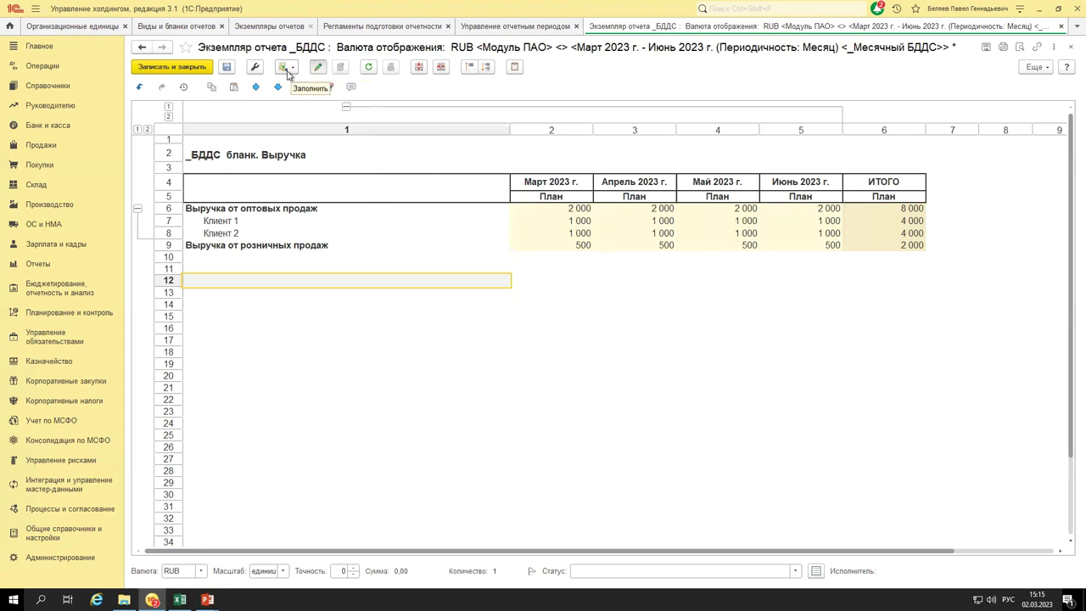
pyautogui.click(288, 68)
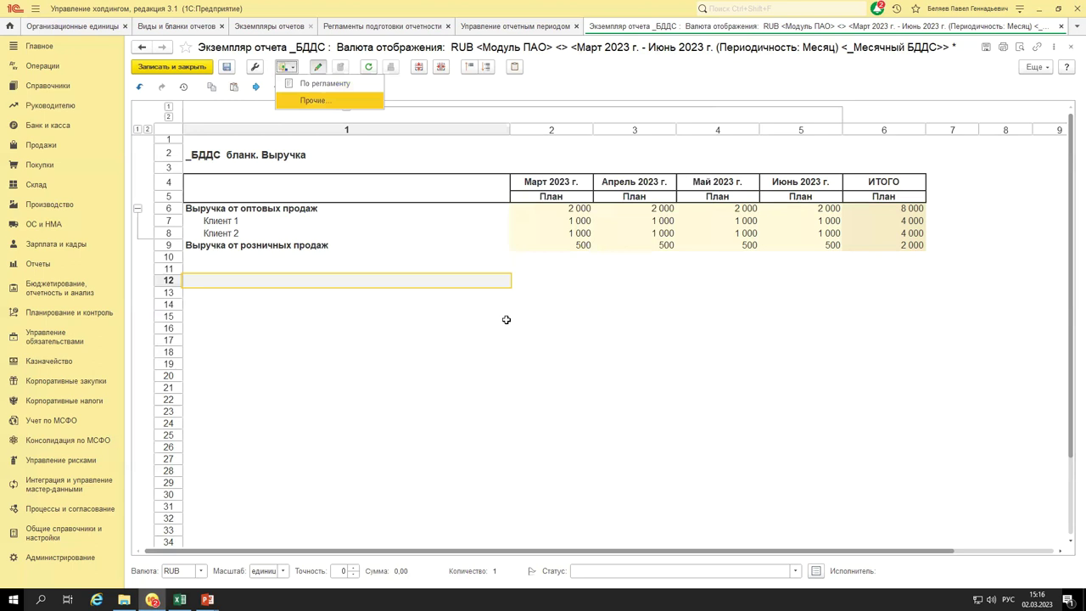
pyautogui.click(404, 279)
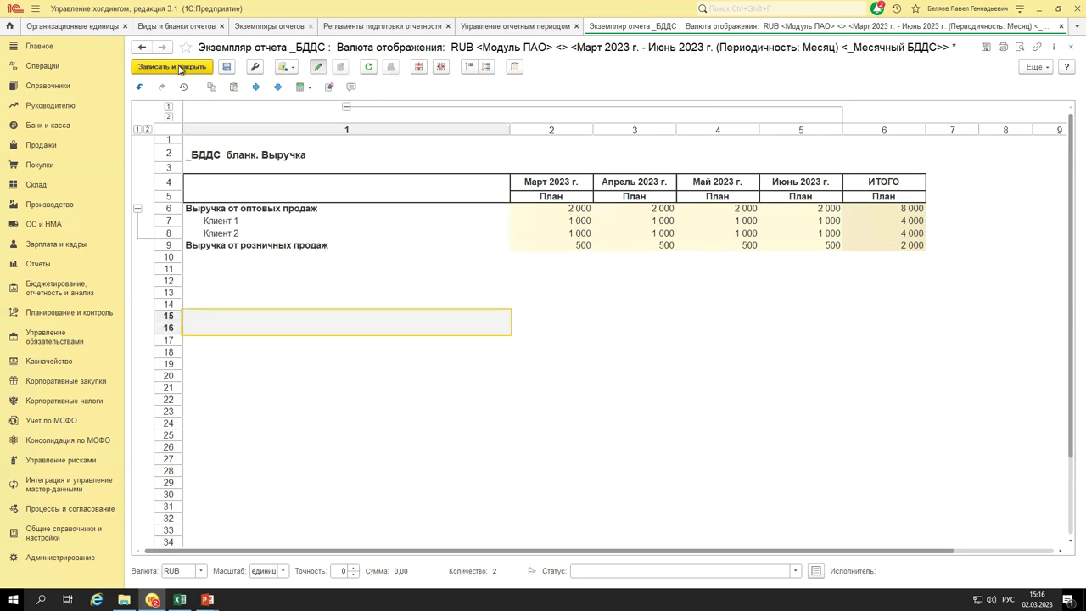
# Save and close the revenue report instance of «Модуль ПАО».
pyautogui.click(179, 68)
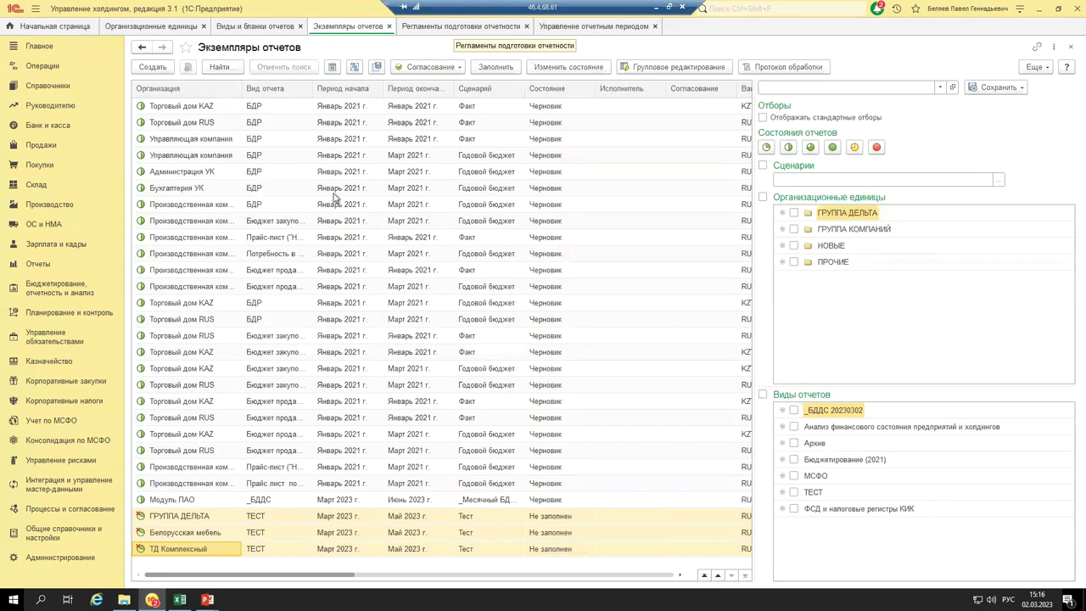
pyautogui.click(313, 480)
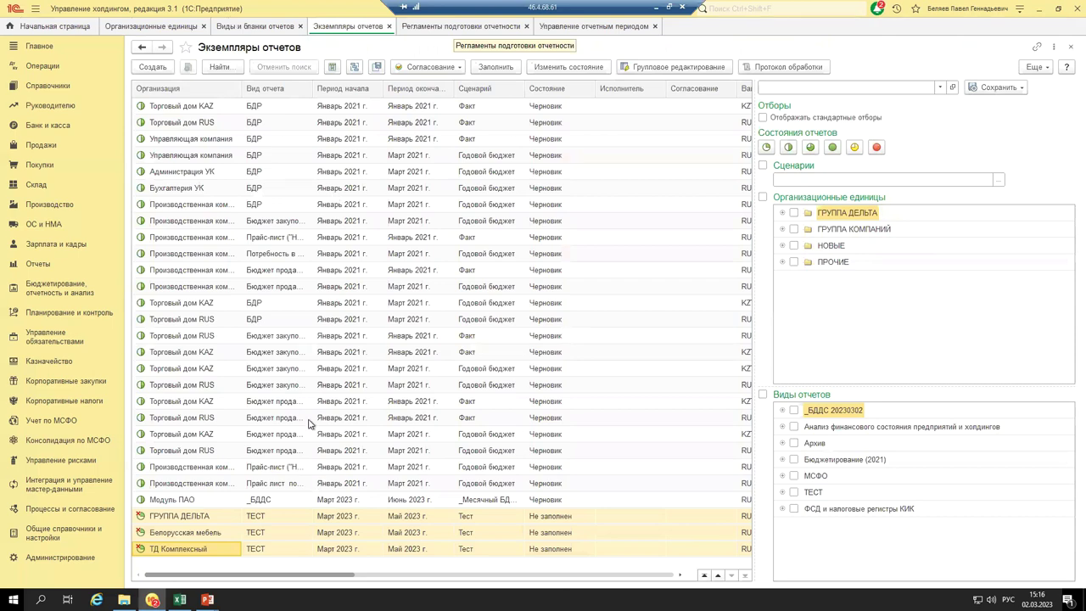
# Start a new report instance of type «_БДДС» with the scenario «_Месячный БДДС» for March–June 2023.
pyautogui.click(153, 67)
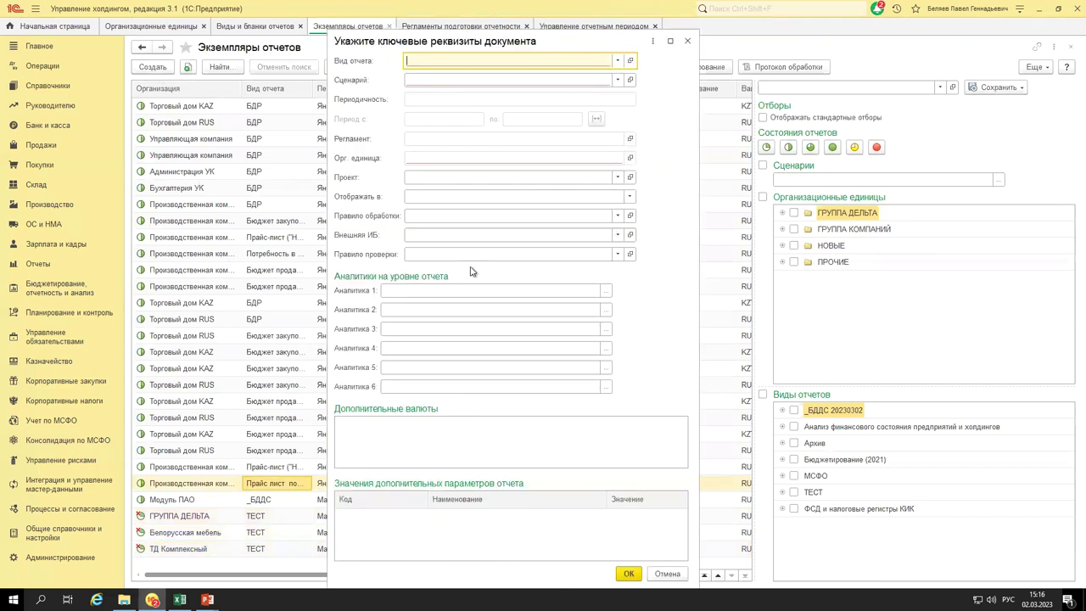
pyautogui.click(617, 62)
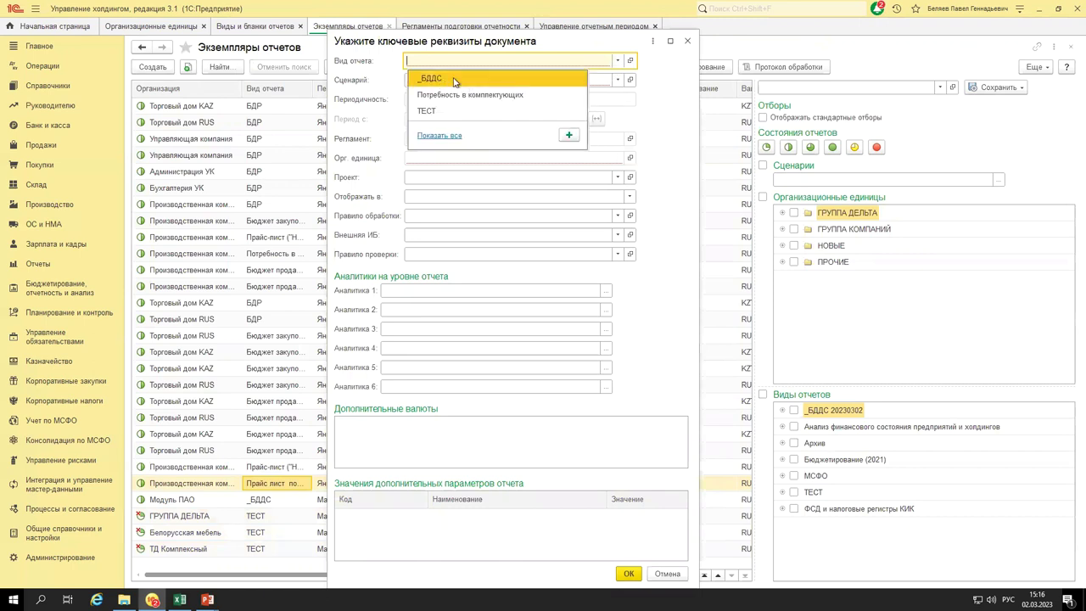
pyautogui.click(479, 78)
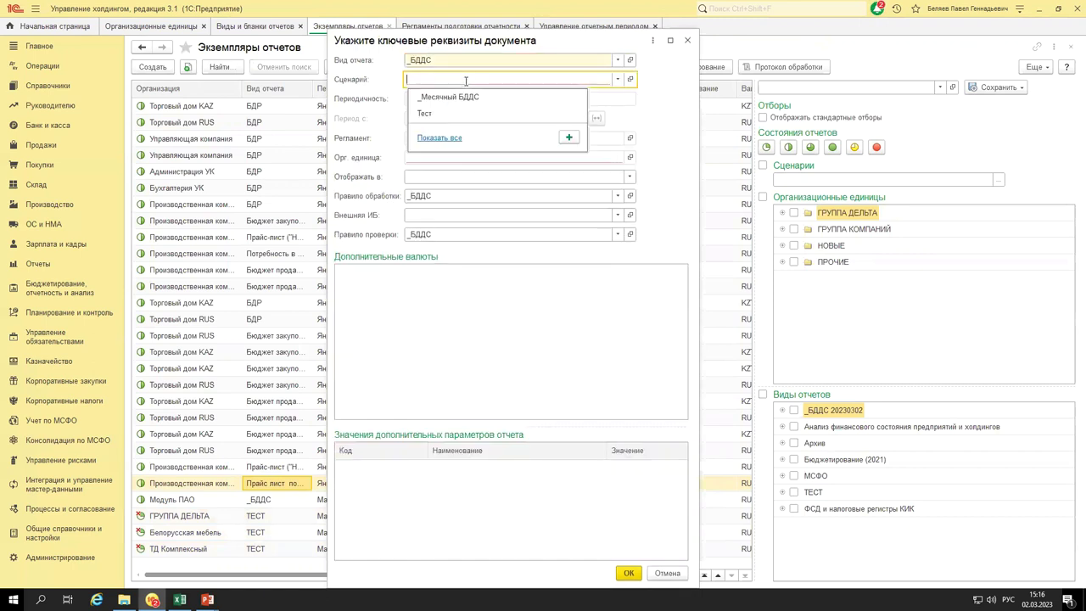
pyautogui.click(447, 97)
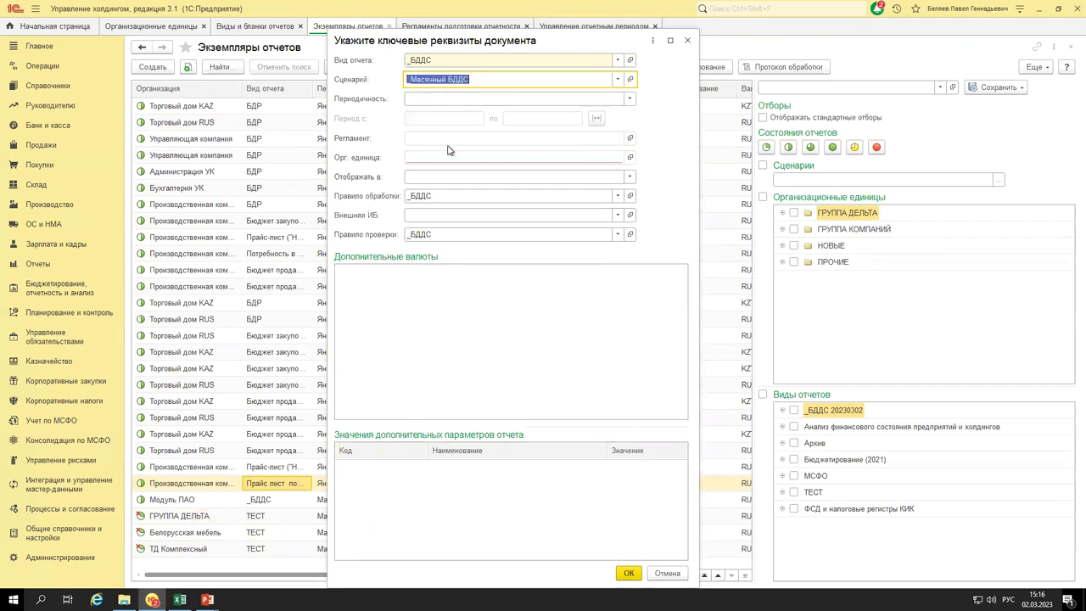
pyautogui.click(596, 118)
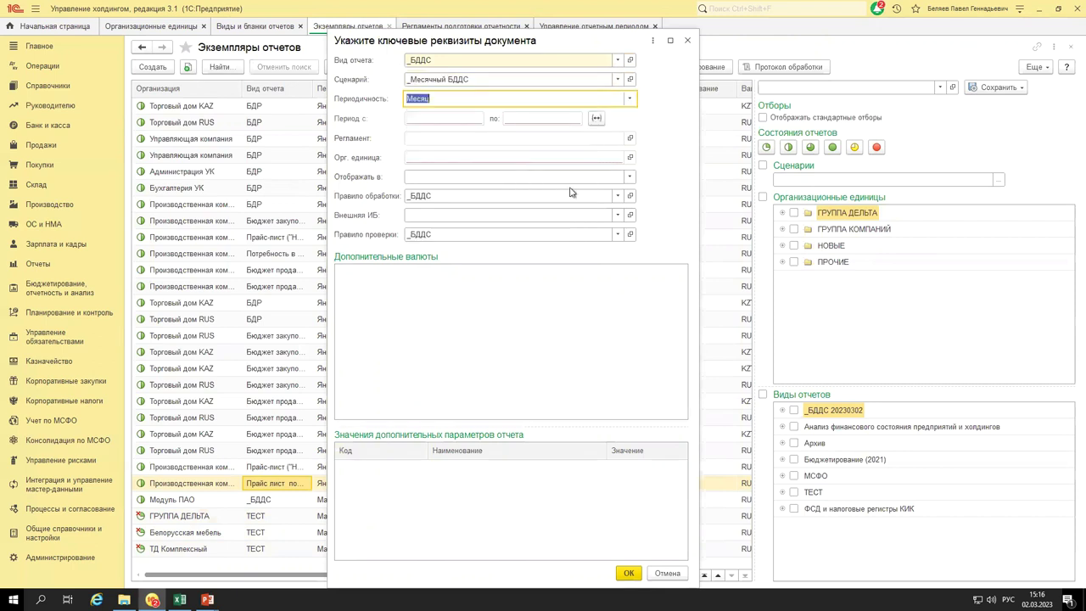
pyautogui.click(609, 394)
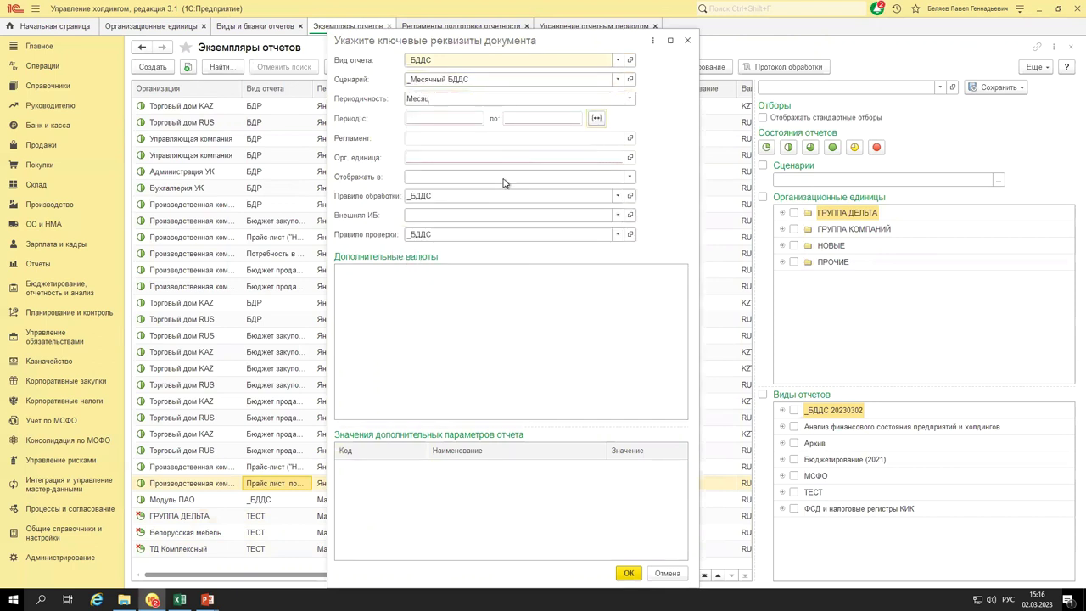
# Choose «Модуль ПАО» from the full list as the new report instance's organizational unit.
pyautogui.click(490, 155)
pyautogui.press('Up')
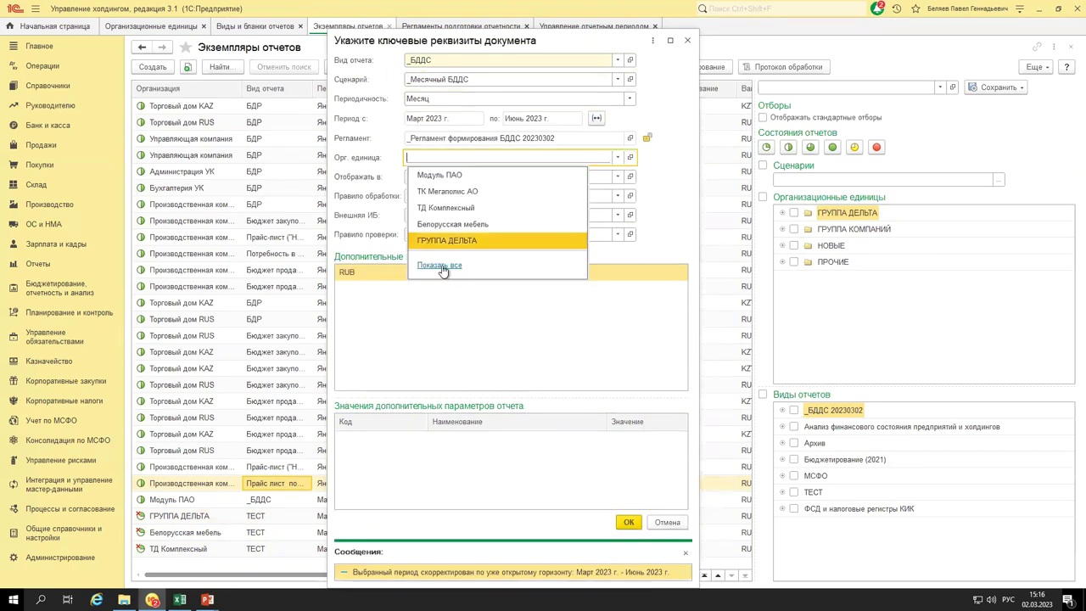
pyautogui.press('Escape')
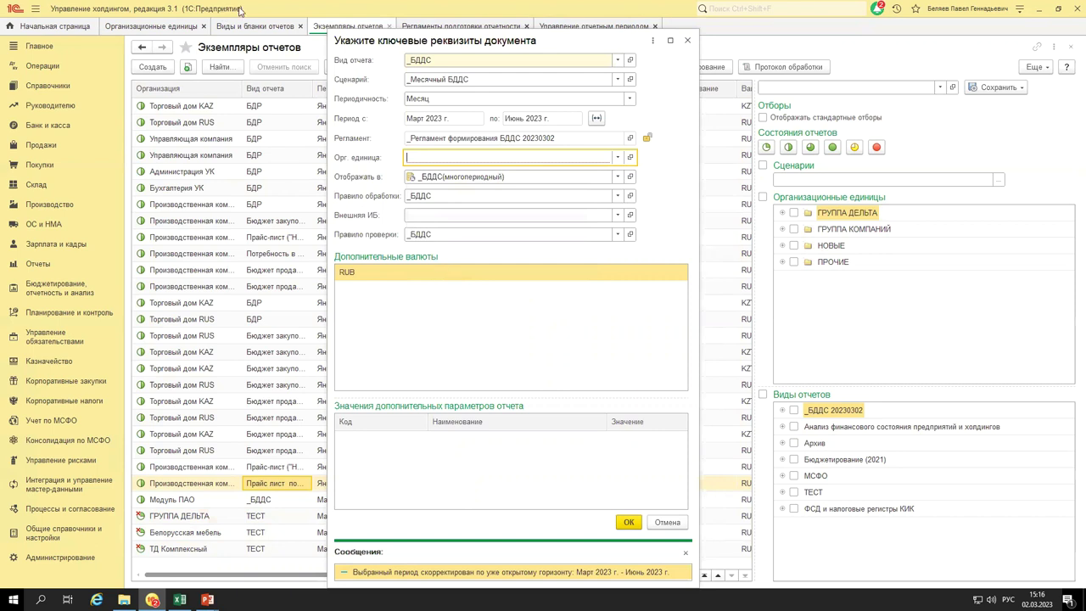
pyautogui.press('F4')
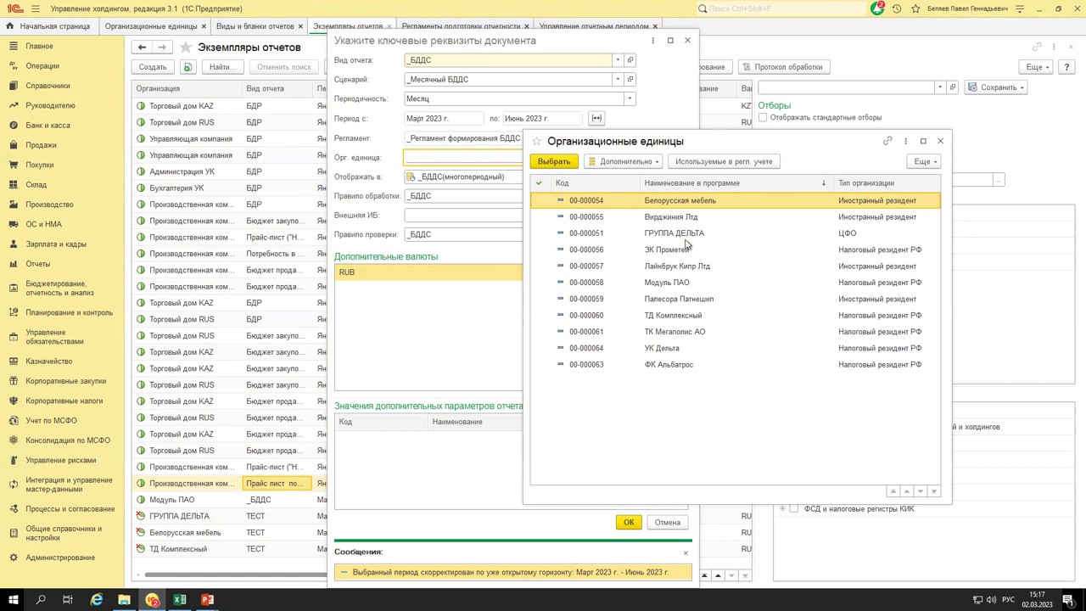
pyautogui.doubleClick(683, 290)
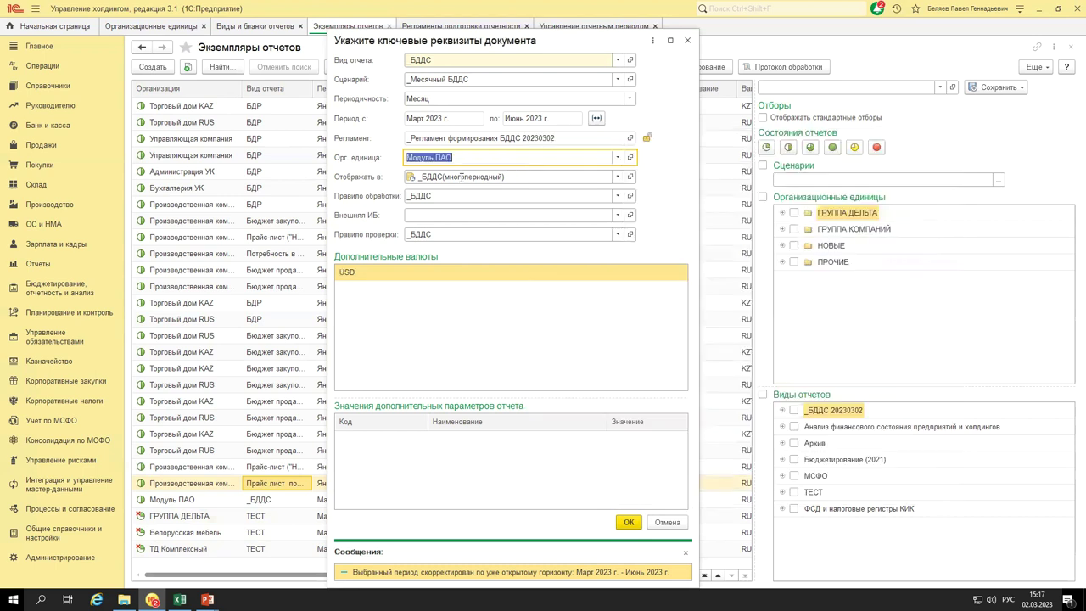
# Set the new report instance to display in the «_БДДС бланк. Расходы» form and try to create it.
pyautogui.press('Up')
pyautogui.press('Return')
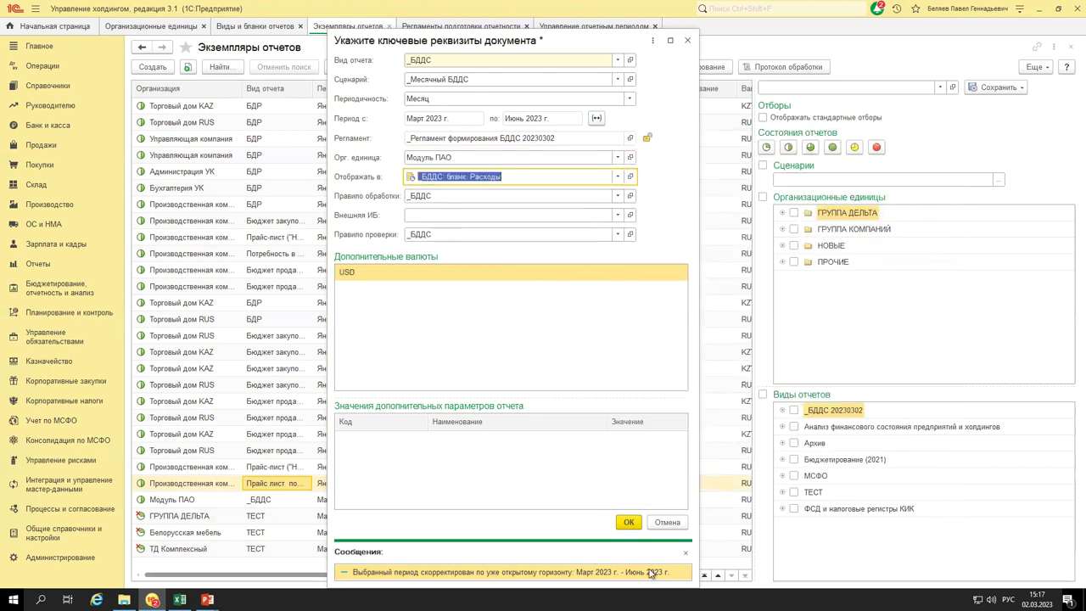
pyautogui.hotkey('ctrl', 'Return')
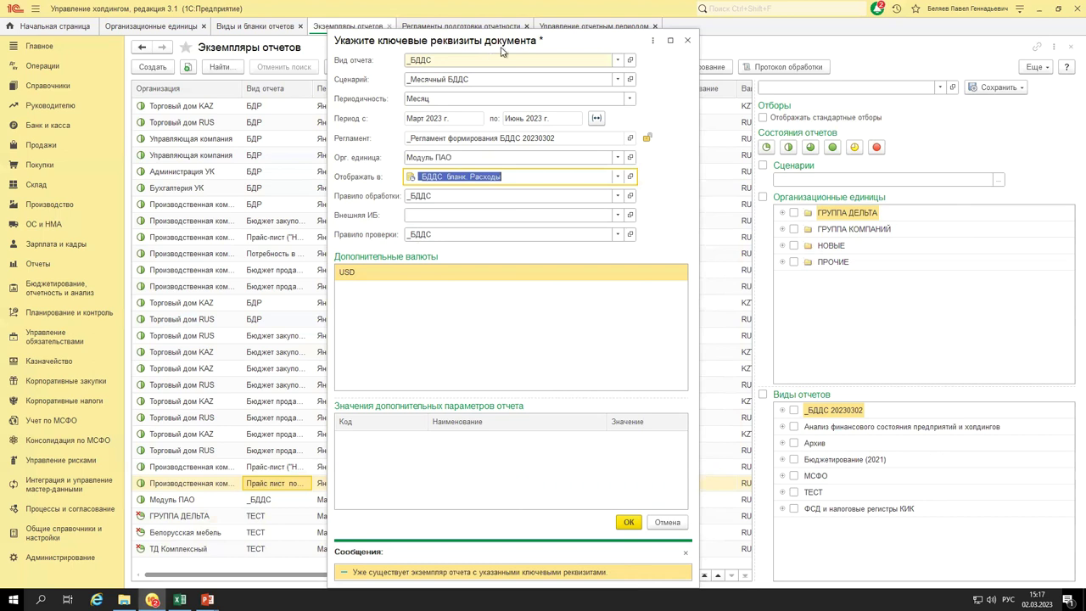
# Change the new report instance's organizational unit to «ЗК Прометей» from the full list.
pyautogui.click(617, 158)
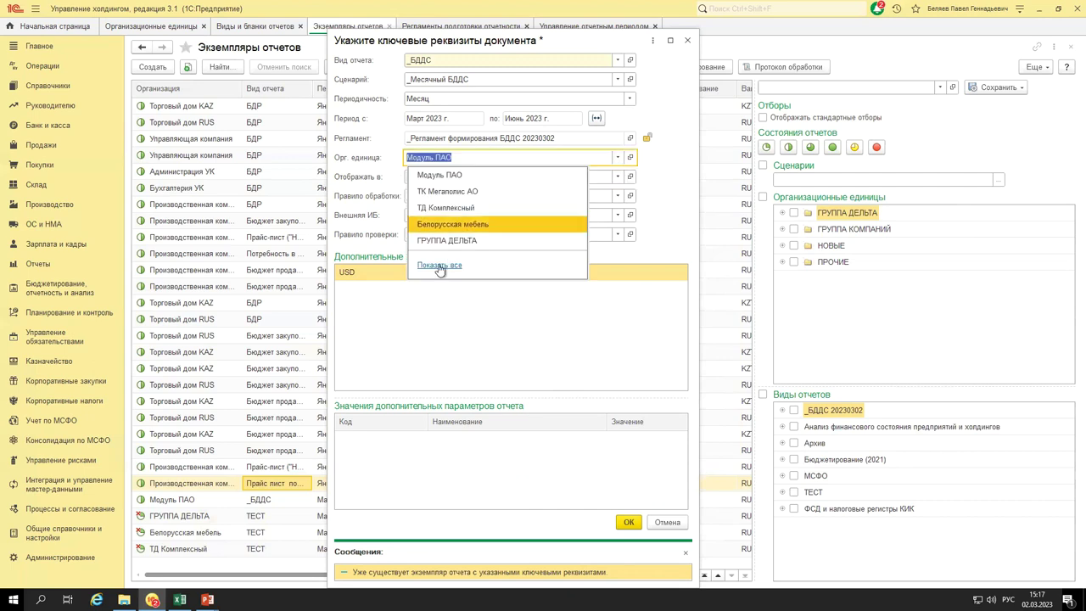
pyautogui.press('F4')
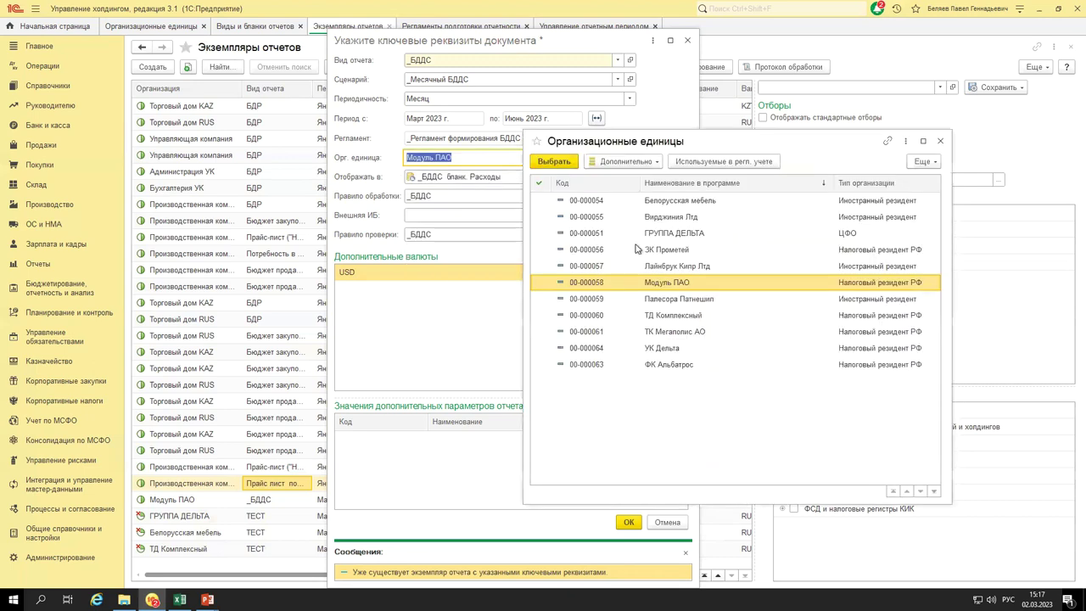
pyautogui.doubleClick(685, 252)
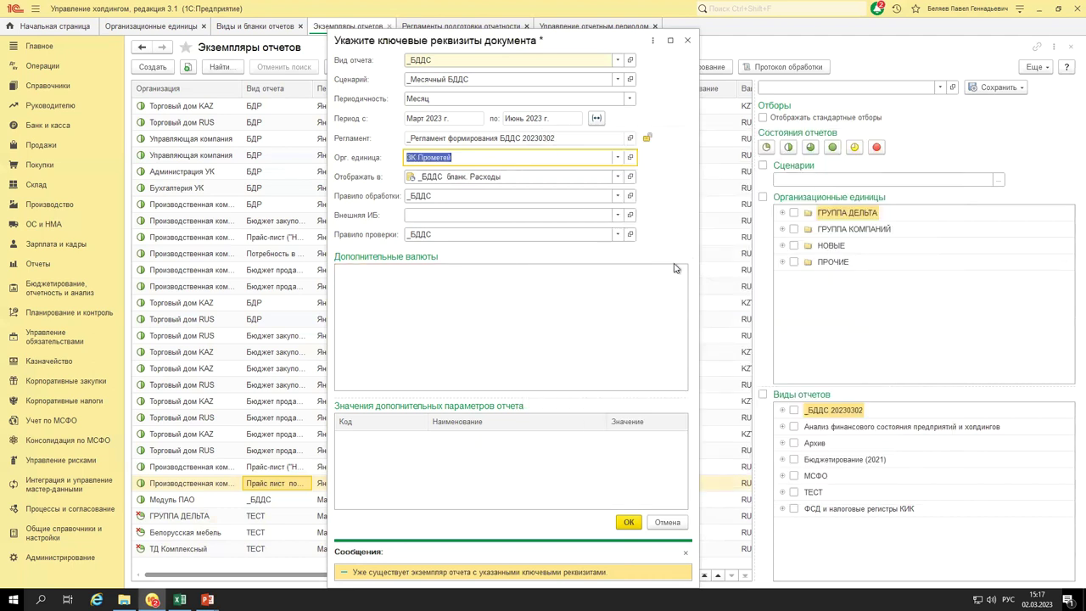
# Create the «ЗК Прометей» expense report instance and set the March 2023 plan for «Приобретение товаров» to 100.
pyautogui.click(628, 523)
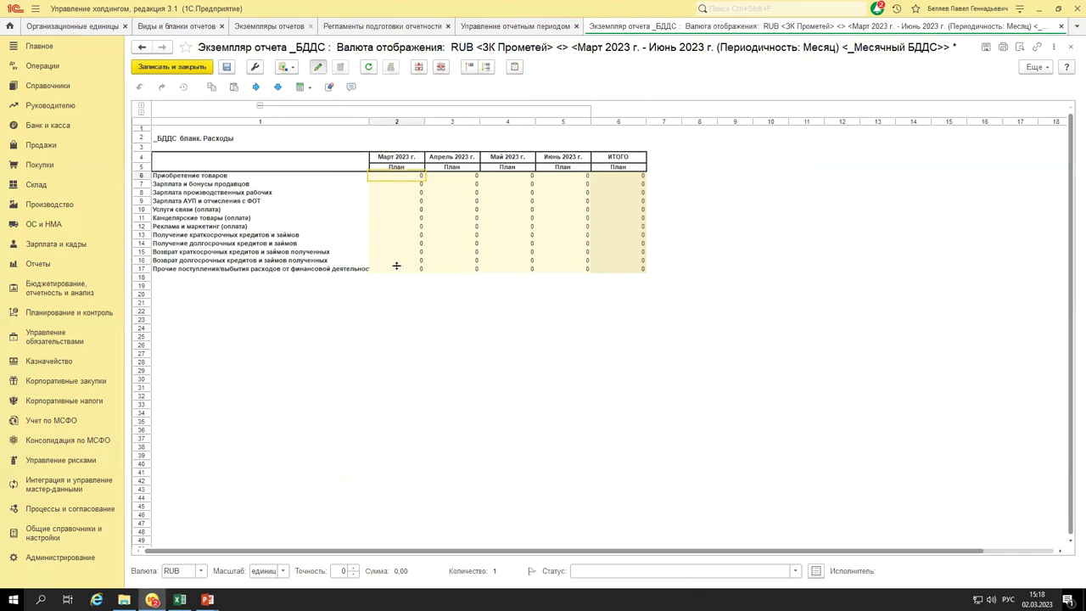
pyautogui.scroll(3, 396, 265)
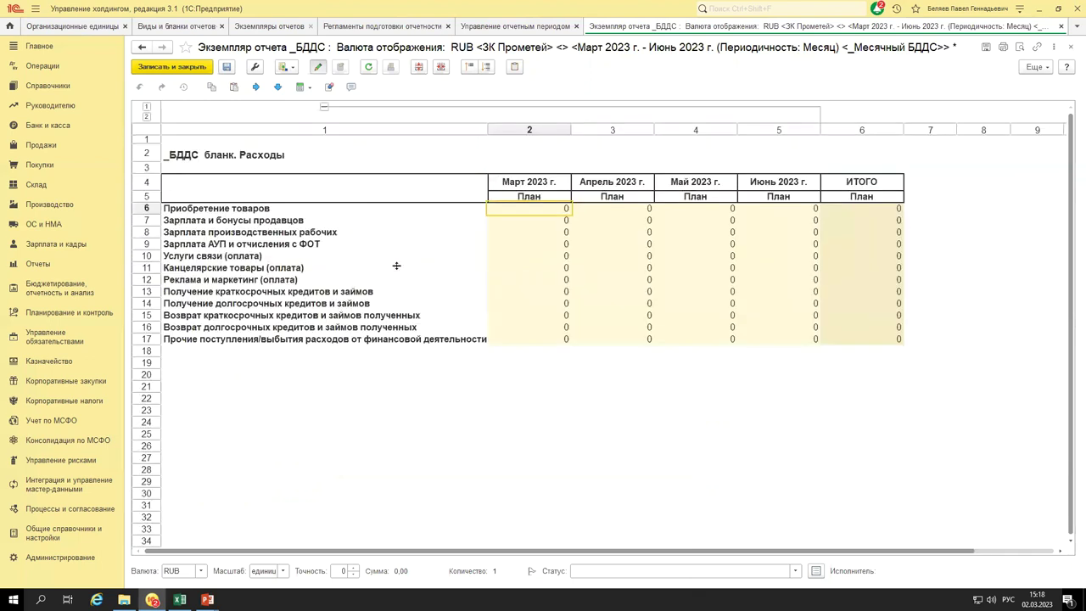
pyautogui.write('10000000')
pyautogui.press('Tab')
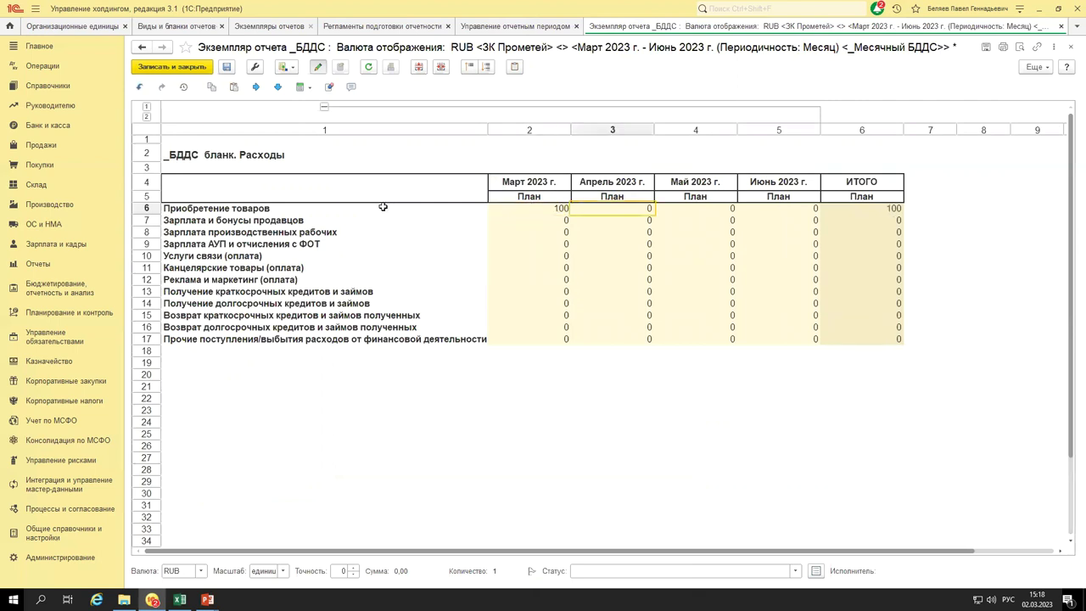
# Copy the March plan value down to all expense items and across to April–June 2023.
pyautogui.moveTo(444, 335); pyautogui.dragTo(883, 336)
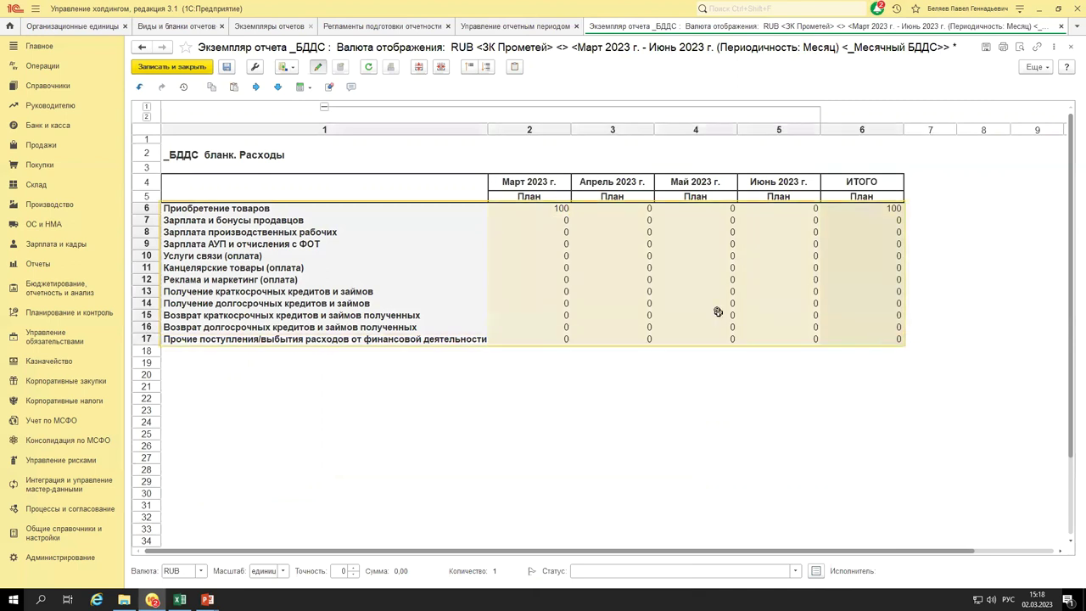
pyautogui.click(530, 209)
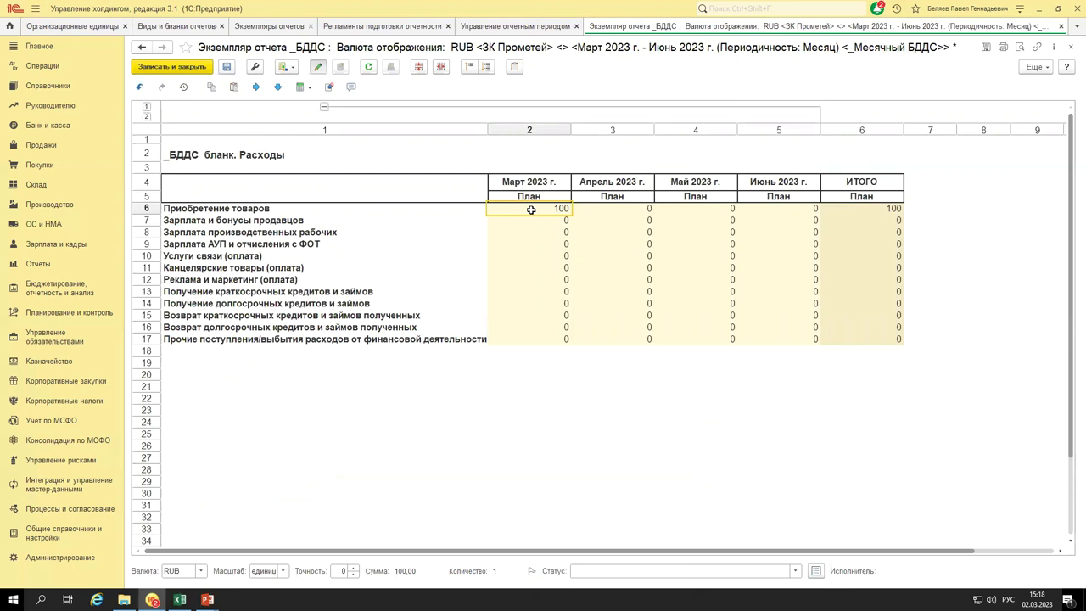
pyautogui.click(277, 88)
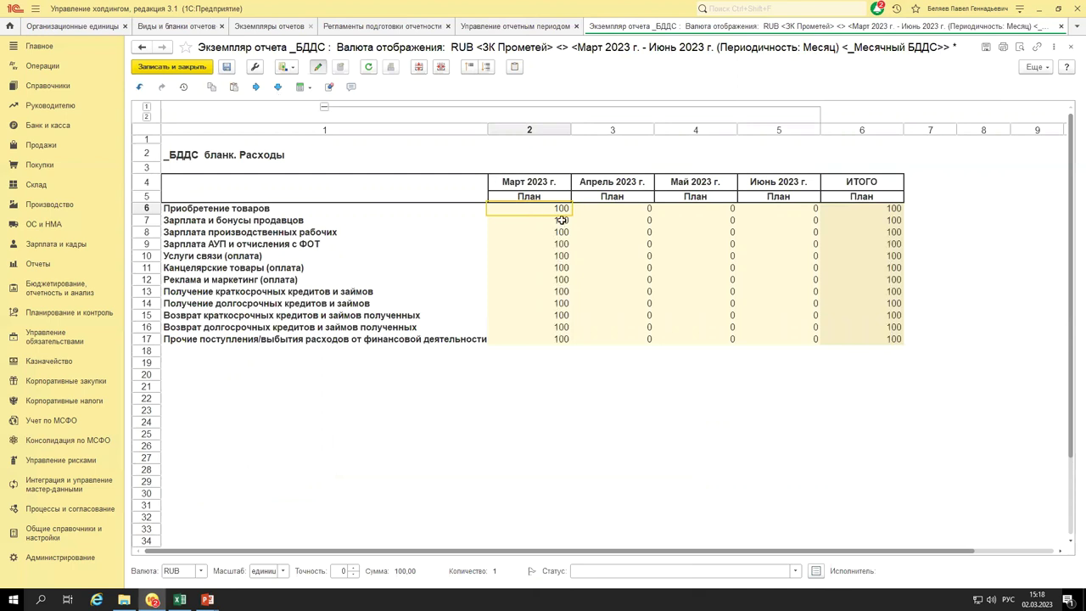
pyautogui.keyDown('shift'); pyautogui.click(544, 339); pyautogui.keyUp('shift')
pyautogui.click(257, 87)
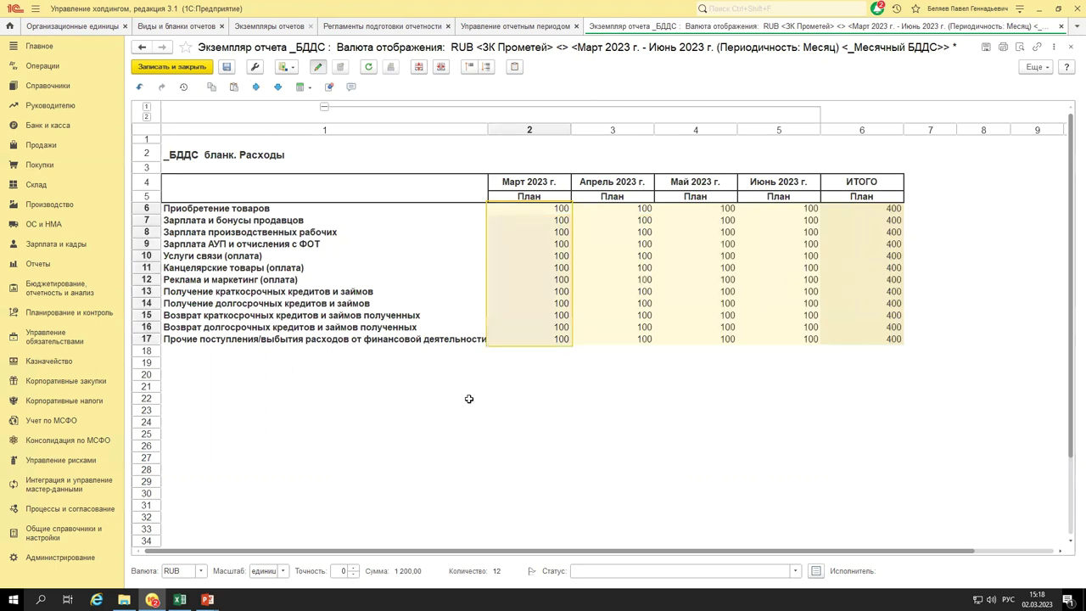
# Save and close the «ЗК Прометей» expense report instance.
pyautogui.click(426, 391)
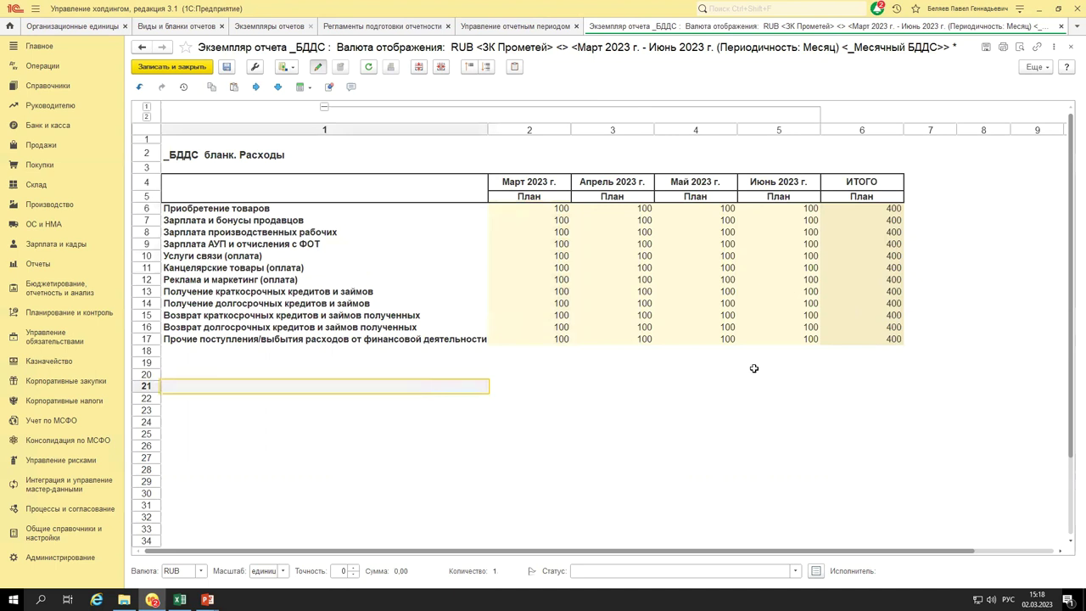
pyautogui.moveTo(339, 302); pyautogui.dragTo(280, 256)
pyautogui.click(190, 70)
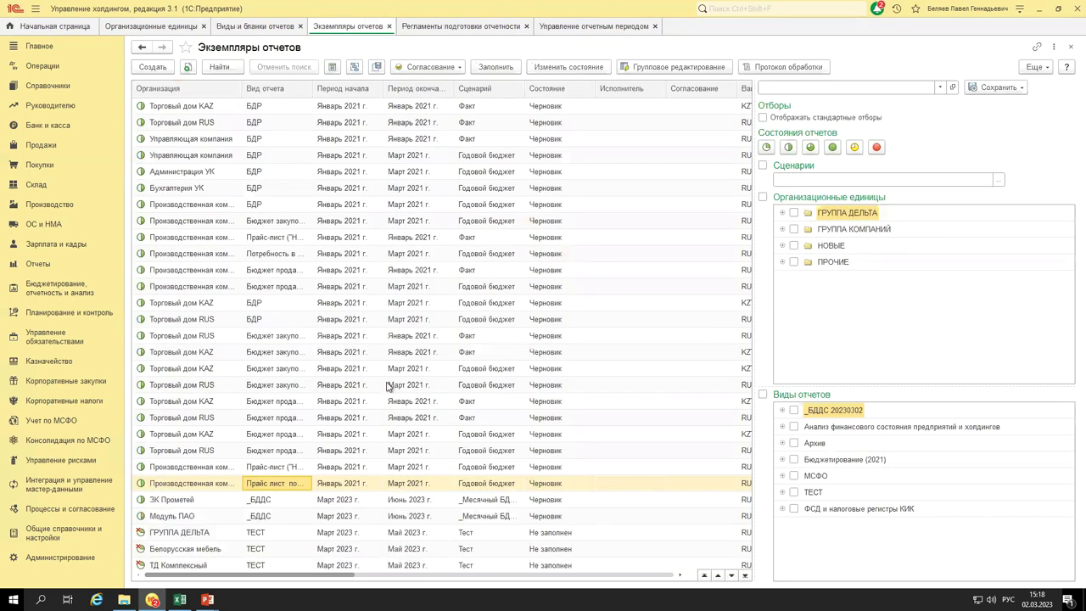
# Start a new «_БДДС» report instance with the scenario «_Месячный БДДС», periodicity «Месяц» and the period March 2023.
pyautogui.click(163, 69)
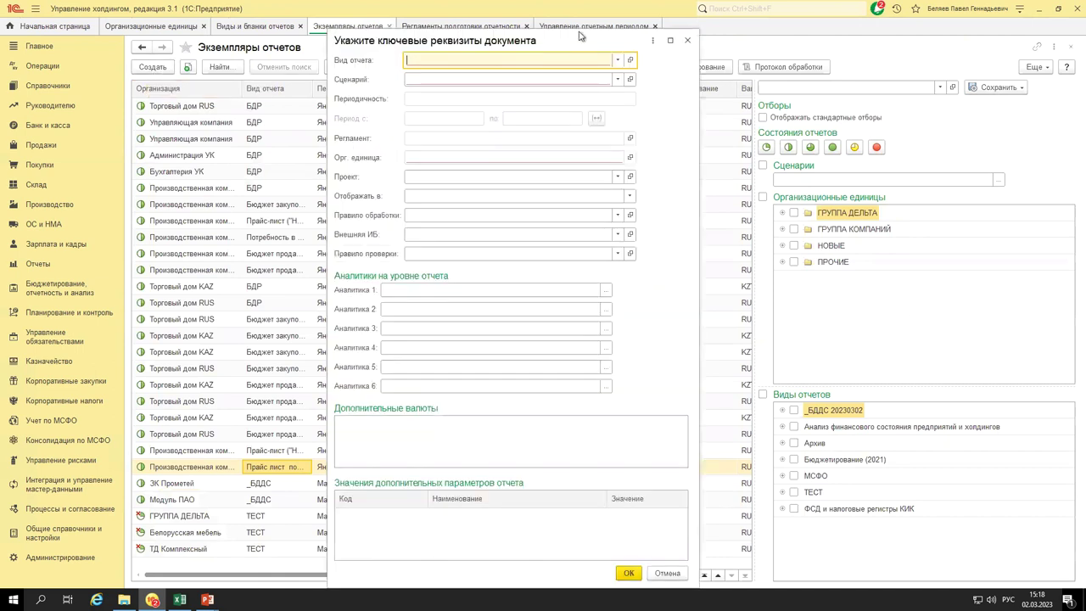
pyautogui.click(458, 98)
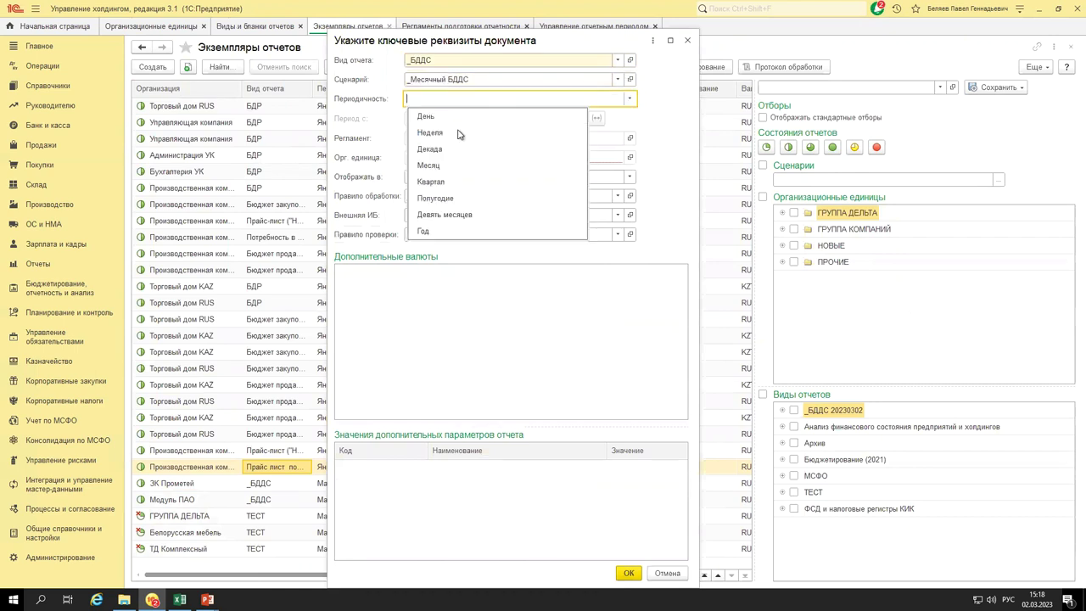
pyautogui.click(448, 165)
pyautogui.click(595, 120)
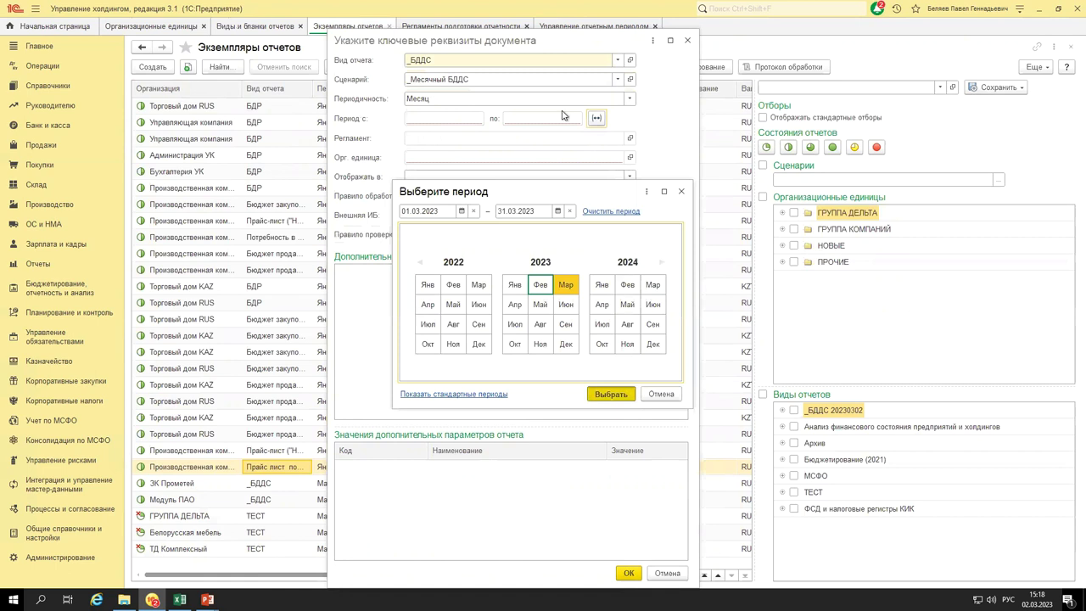
pyautogui.press('Return')
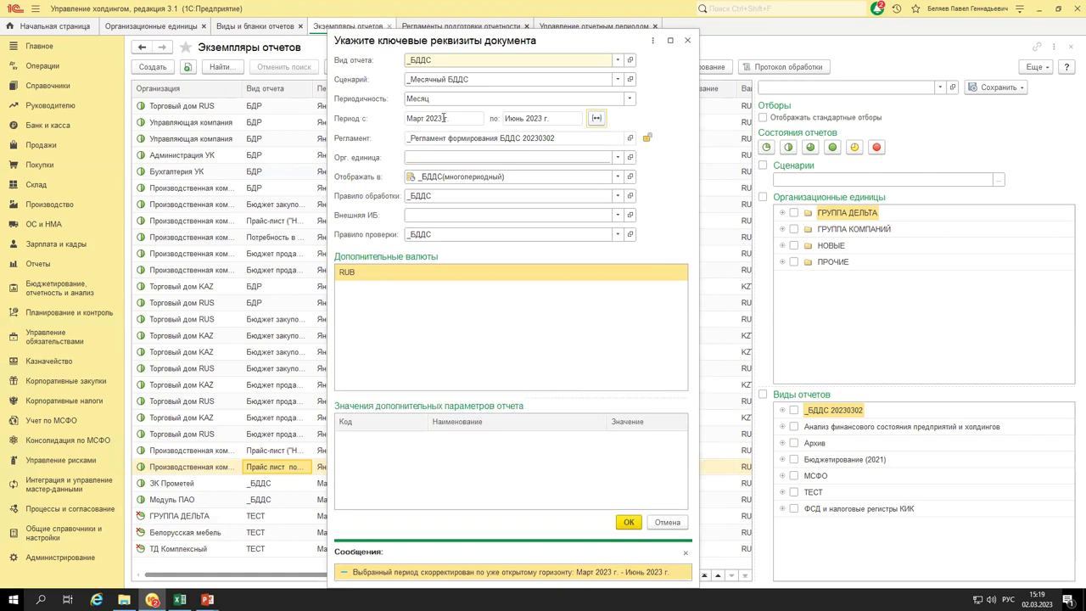
pyautogui.click(685, 554)
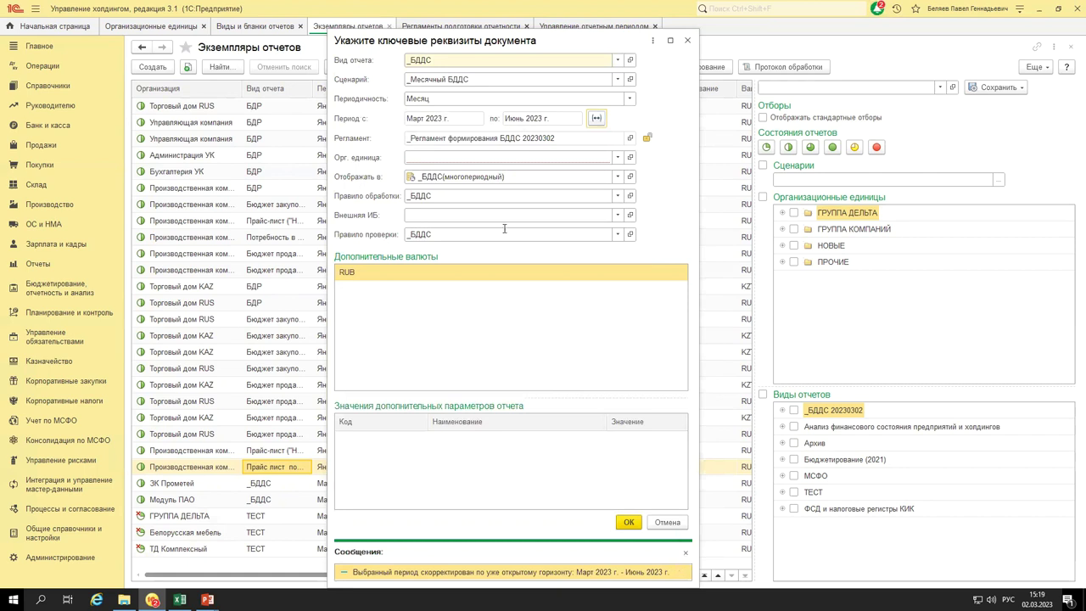
# Choose «ГРУППА ДЕЛЬТА» from the full list as the new report instance's organizational unit.
pyautogui.click(619, 162)
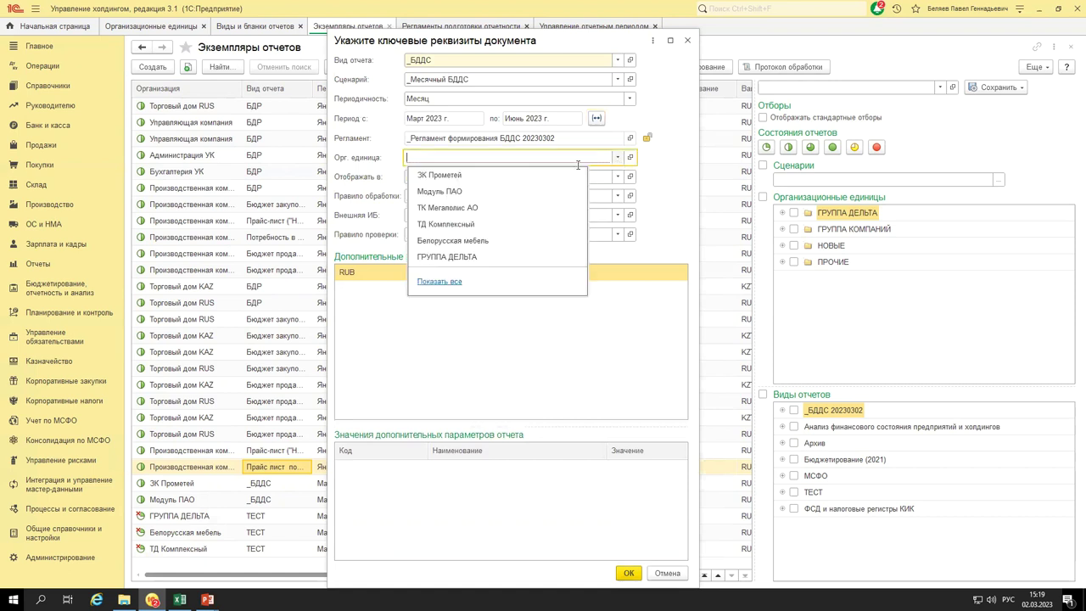
pyautogui.click(446, 283)
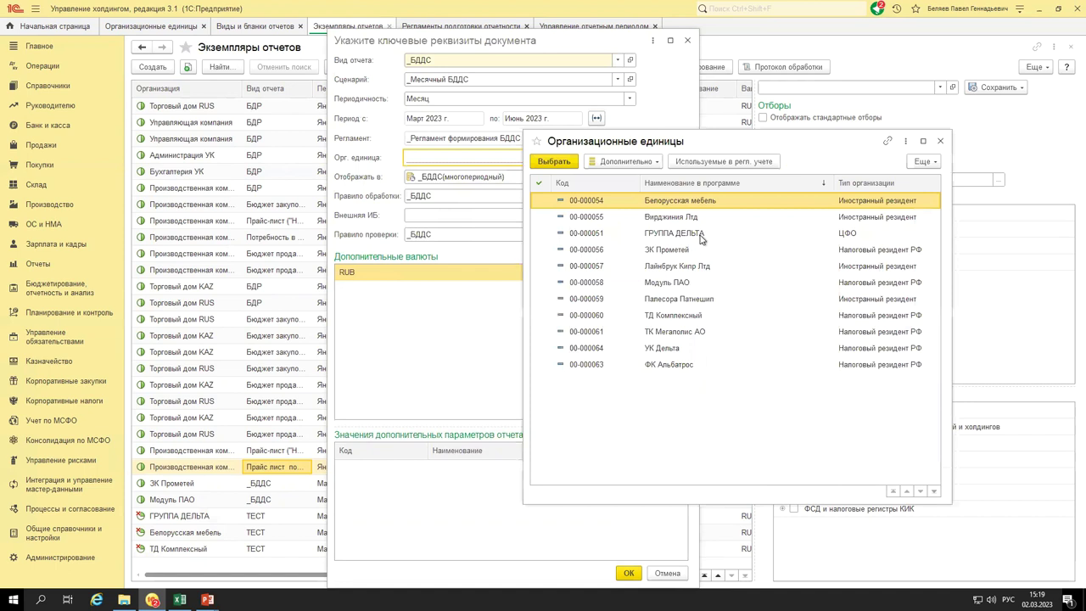
pyautogui.click(701, 237)
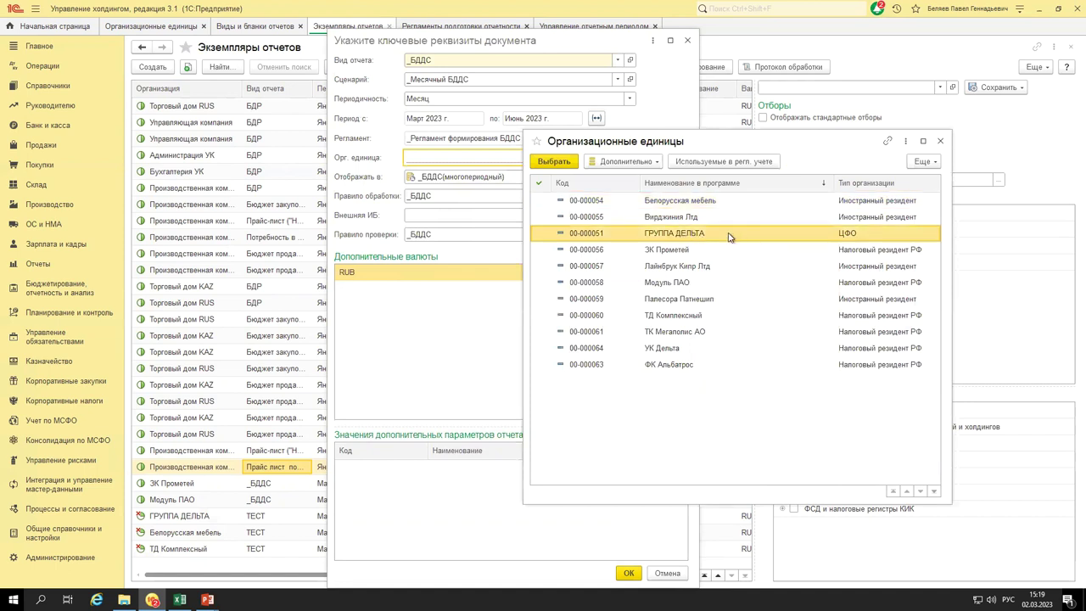
pyautogui.press('Return')
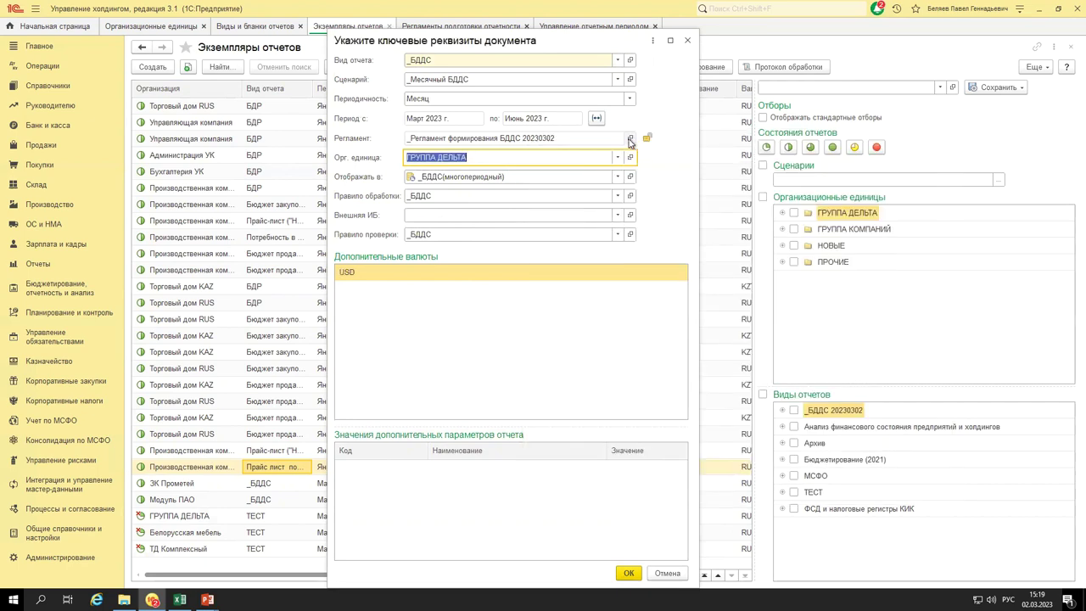
# Open «_Регламент формирования БДДС 20230302» to examine the organizational units within «ГРУППА ДЕЛЬТА», and return to the report's key attributes.
pyautogui.hotkey('shift', 'F4')
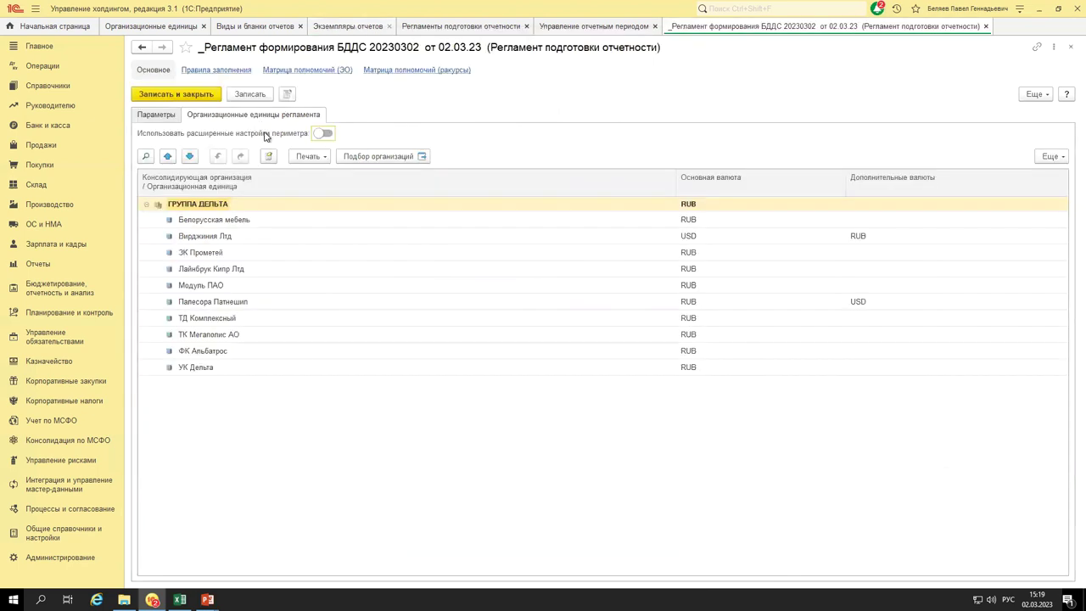
pyautogui.click(185, 207)
pyautogui.press('Down')
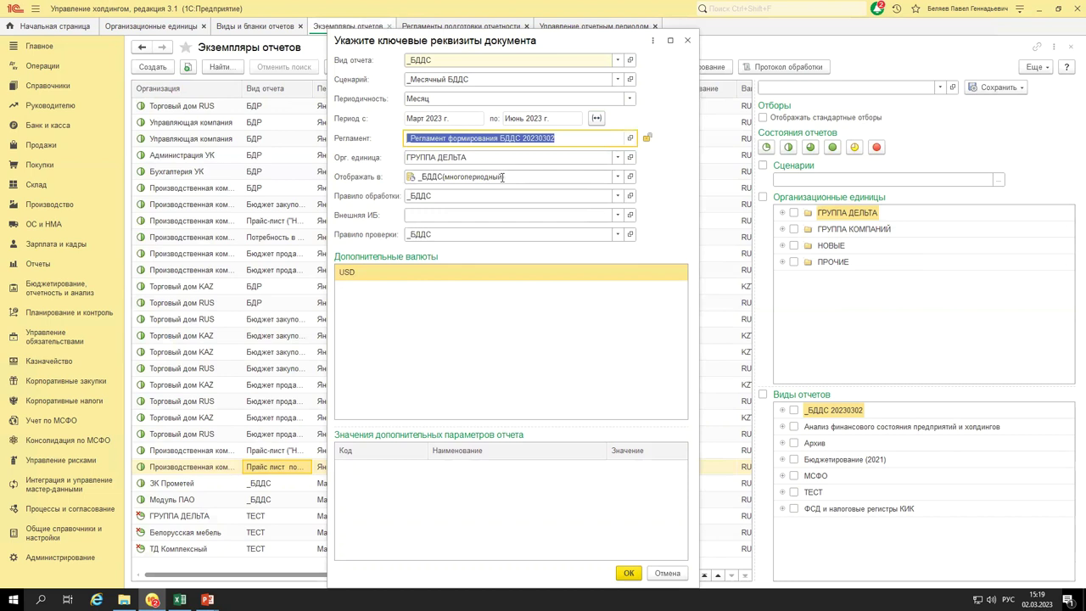
# Set the report instance to display in the «_БДДС(многопериодный)» form and create it.
pyautogui.click(503, 178)
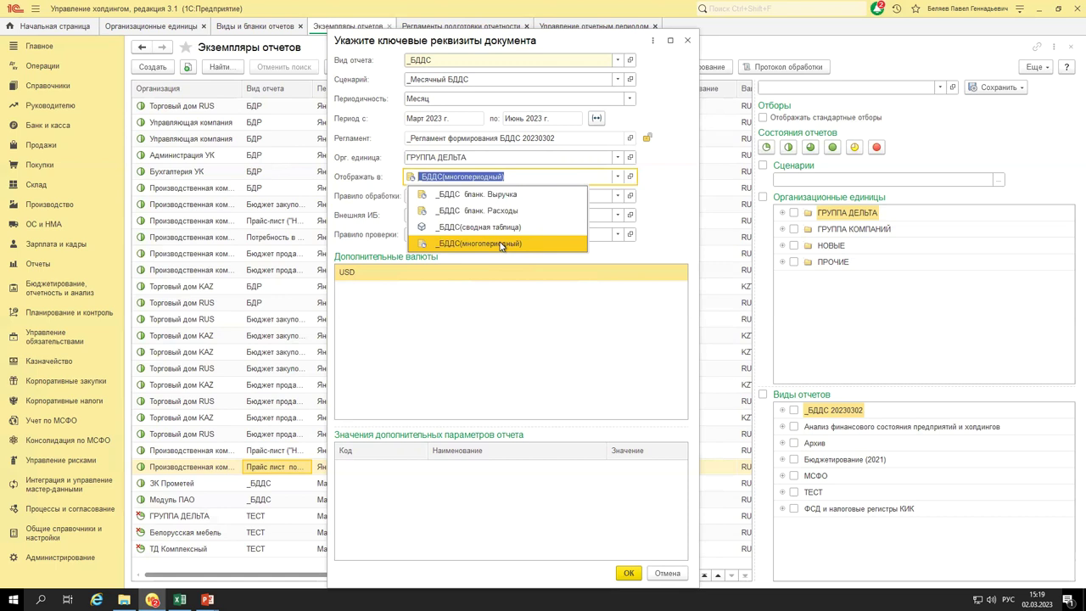
pyautogui.click(500, 244)
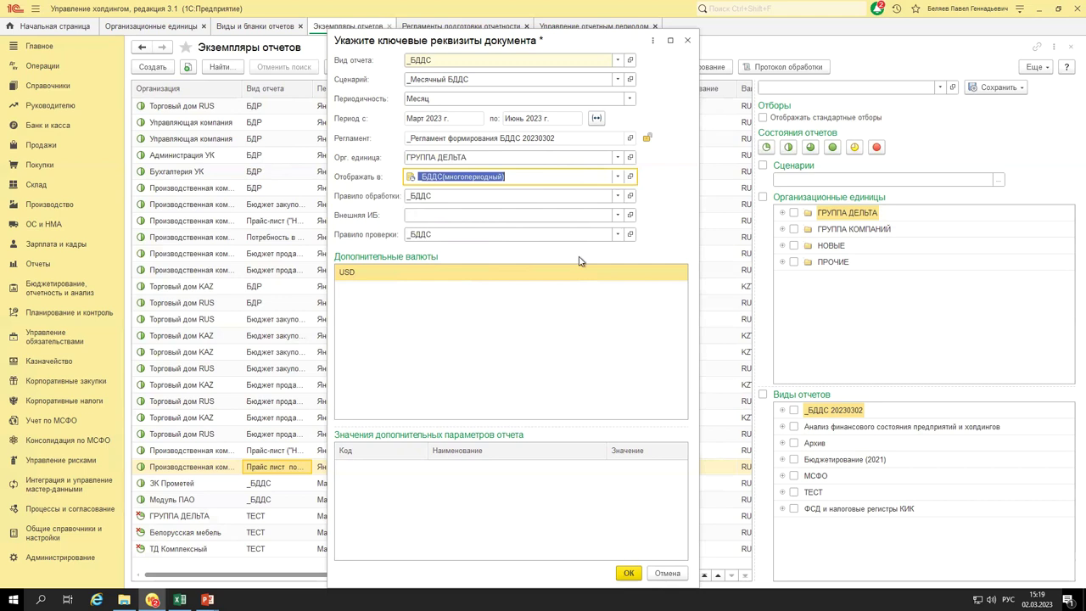
pyautogui.click(626, 573)
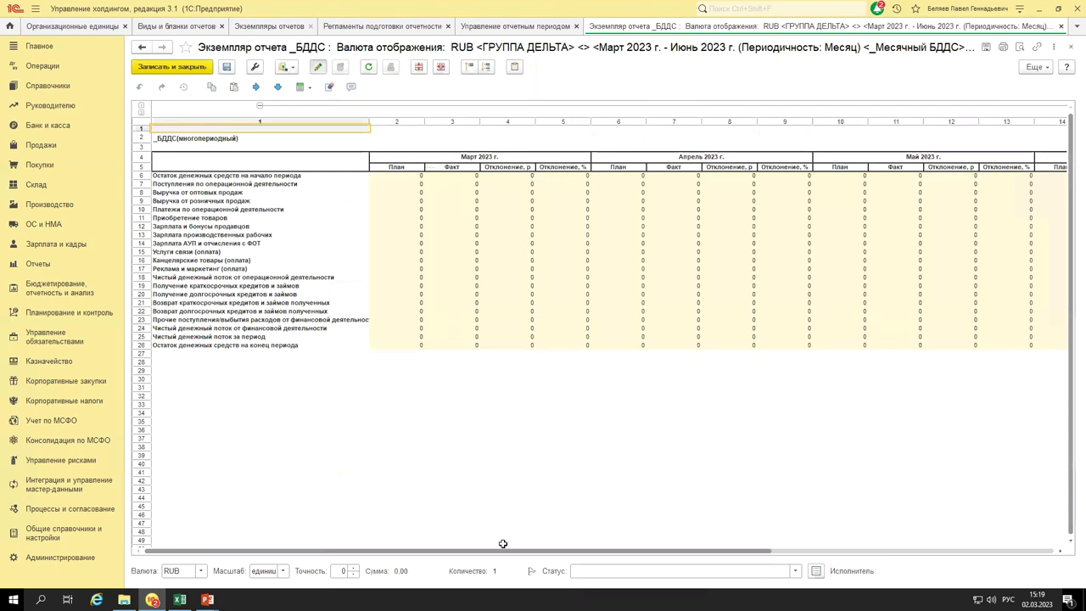
# Examine the cash flow line items of the «ГРУППА ДЕЛЬТА» report, from opening to closing cash balance.
pyautogui.scroll(1, 294, 278)
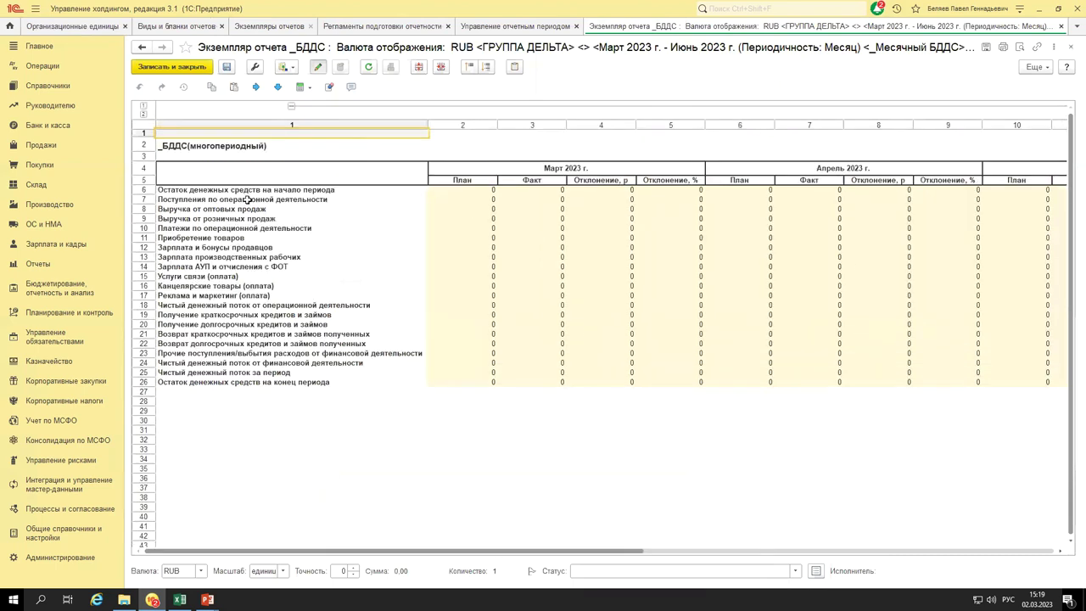
pyautogui.moveTo(246, 189); pyautogui.dragTo(260, 241)
pyautogui.moveTo(273, 292); pyautogui.dragTo(268, 381)
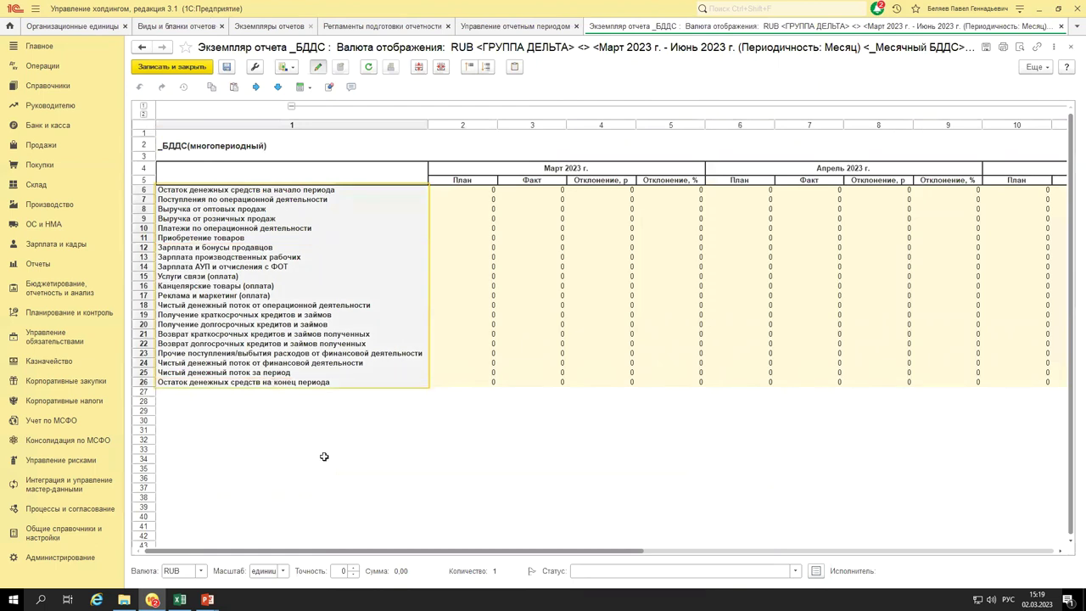
pyautogui.click(350, 438)
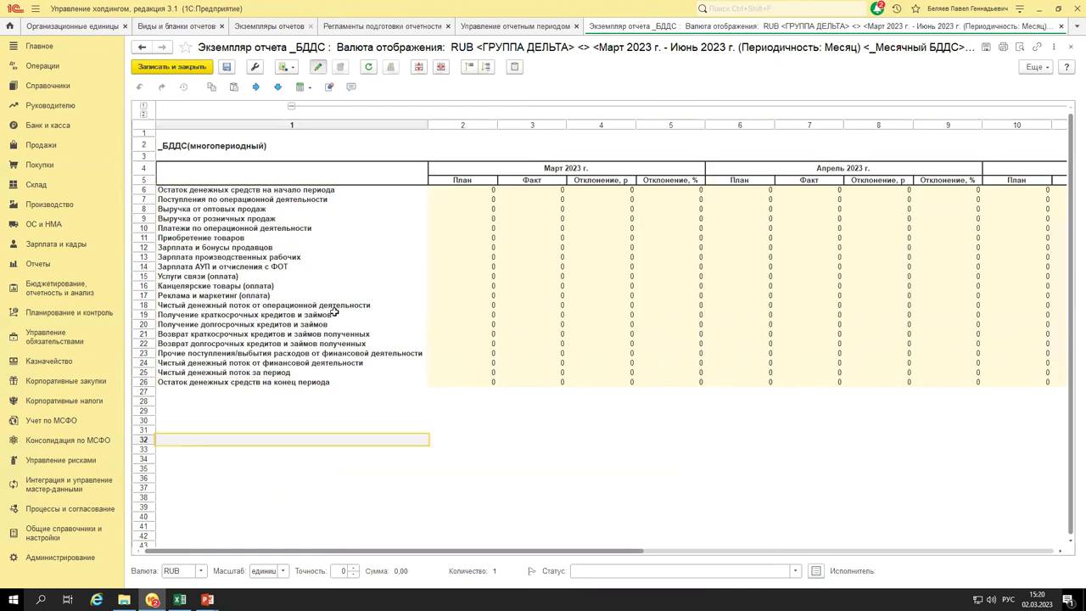
pyautogui.moveTo(380, 554); pyautogui.dragTo(357, 546)
# Review the other fill methods and fill the «ГРУППА ДЕЛЬТА» report by consolidating the organizations in its perimeter.
pyautogui.click(290, 69)
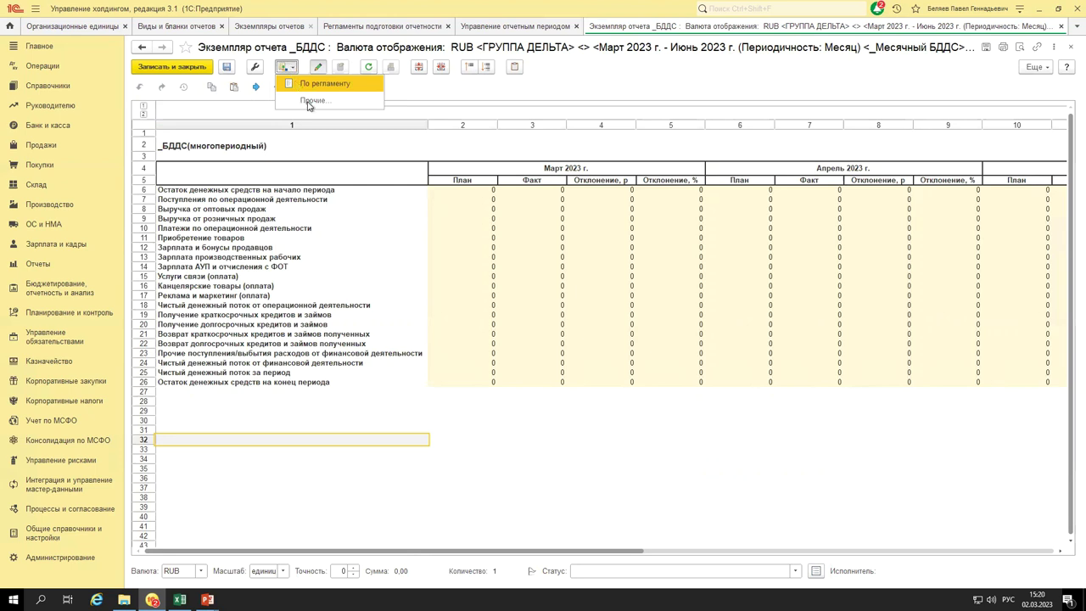
pyautogui.click(310, 101)
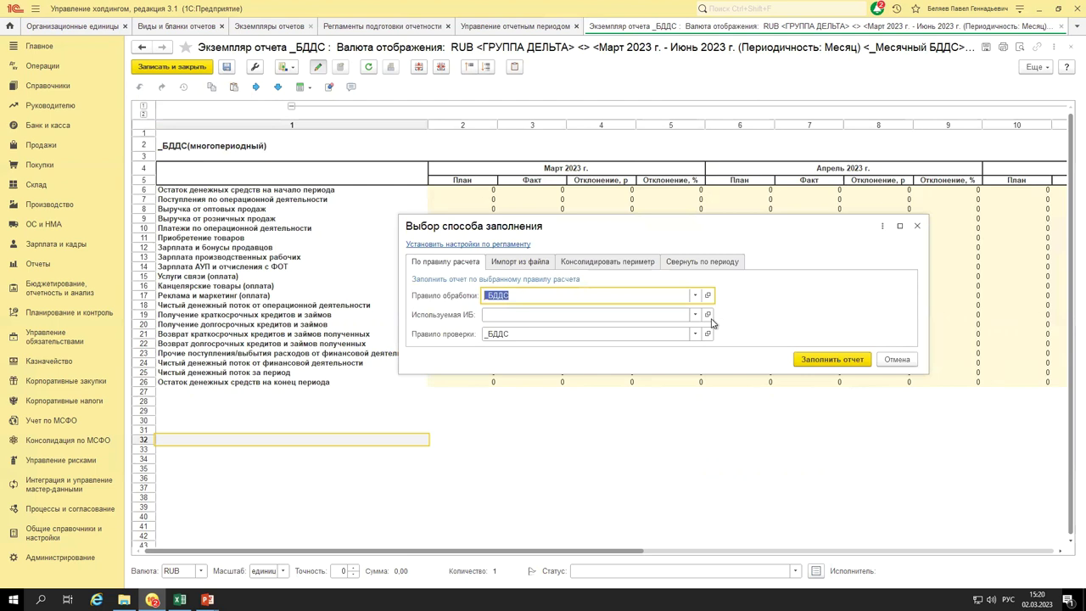
pyautogui.click(521, 263)
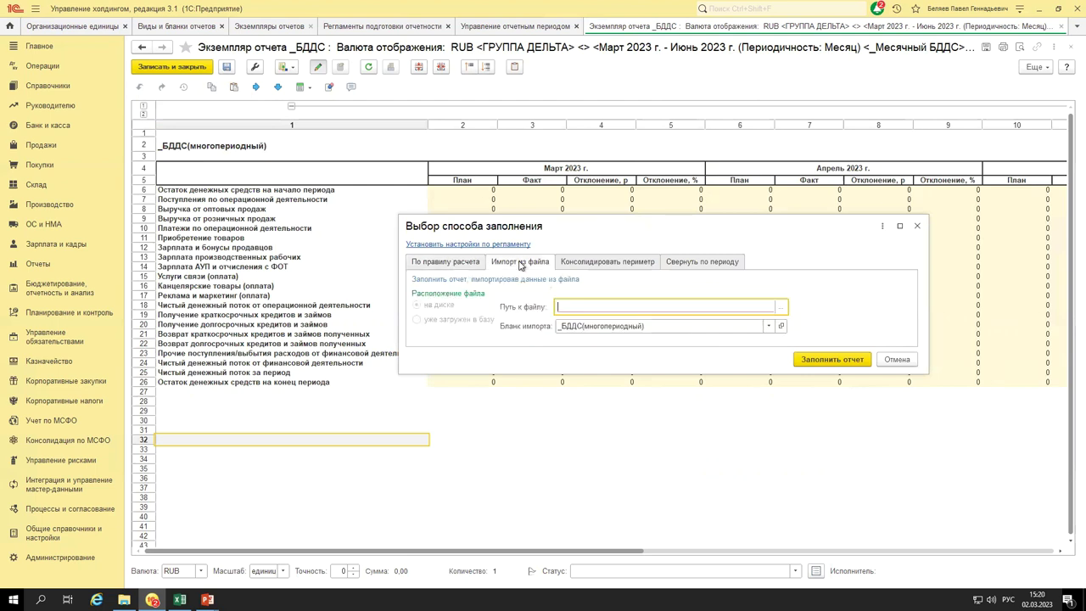
pyautogui.click(702, 263)
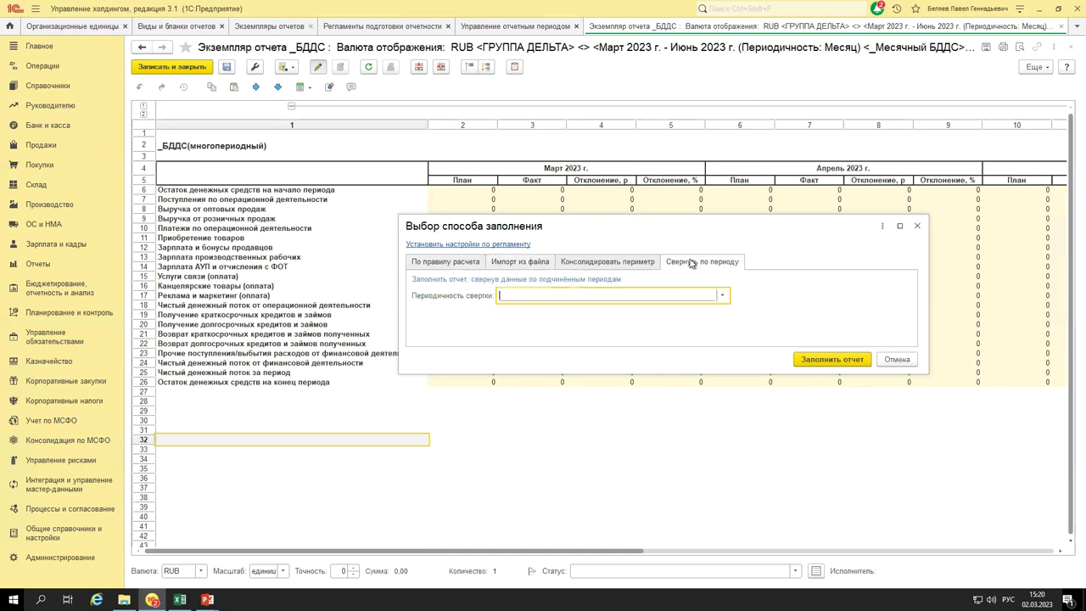
pyautogui.click(598, 264)
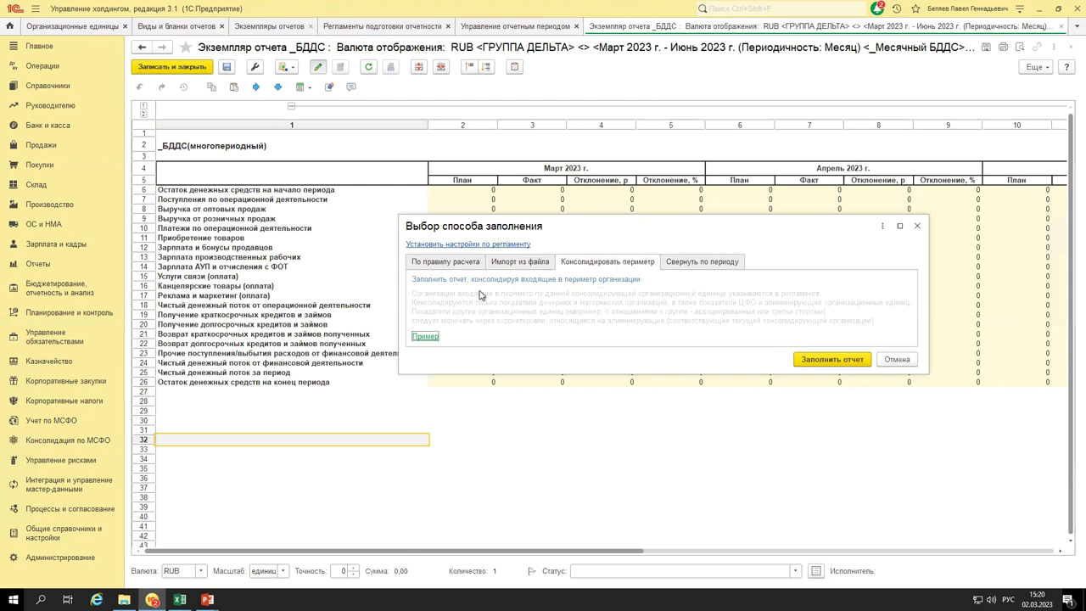
pyautogui.click(824, 359)
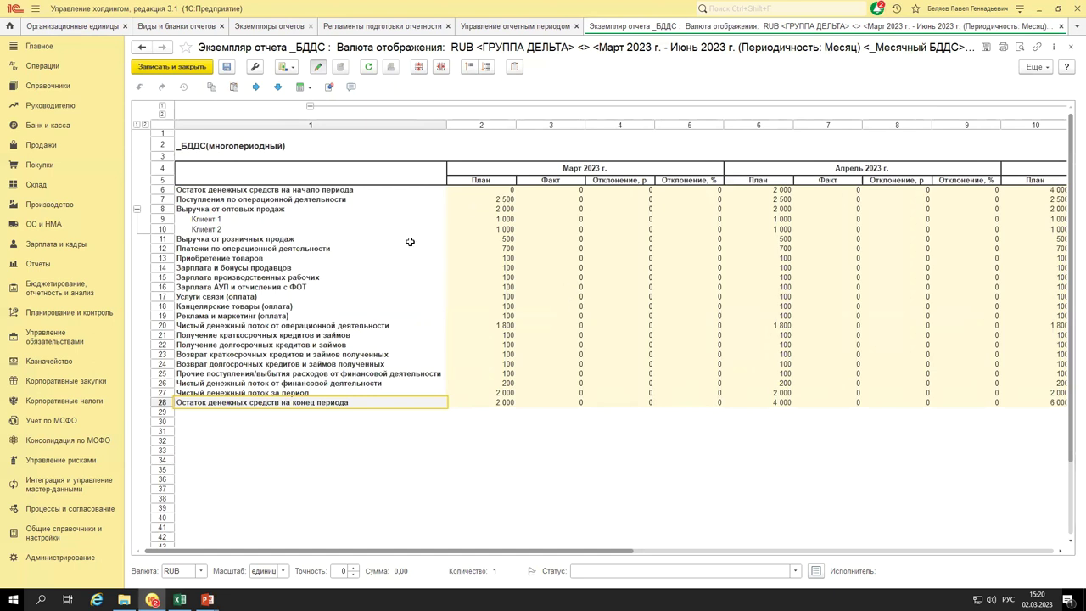
# Check the consolidated March 2023 plan figures for wholesale revenue by client and for retail revenue.
pyautogui.click(510, 221)
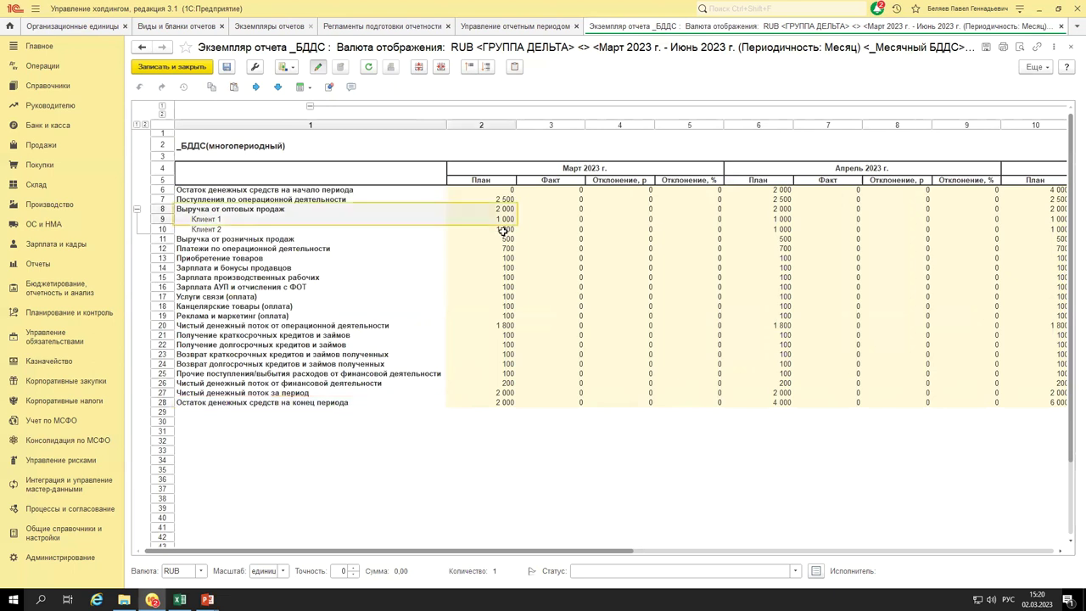
pyautogui.moveTo(503, 231); pyautogui.dragTo(498, 229)
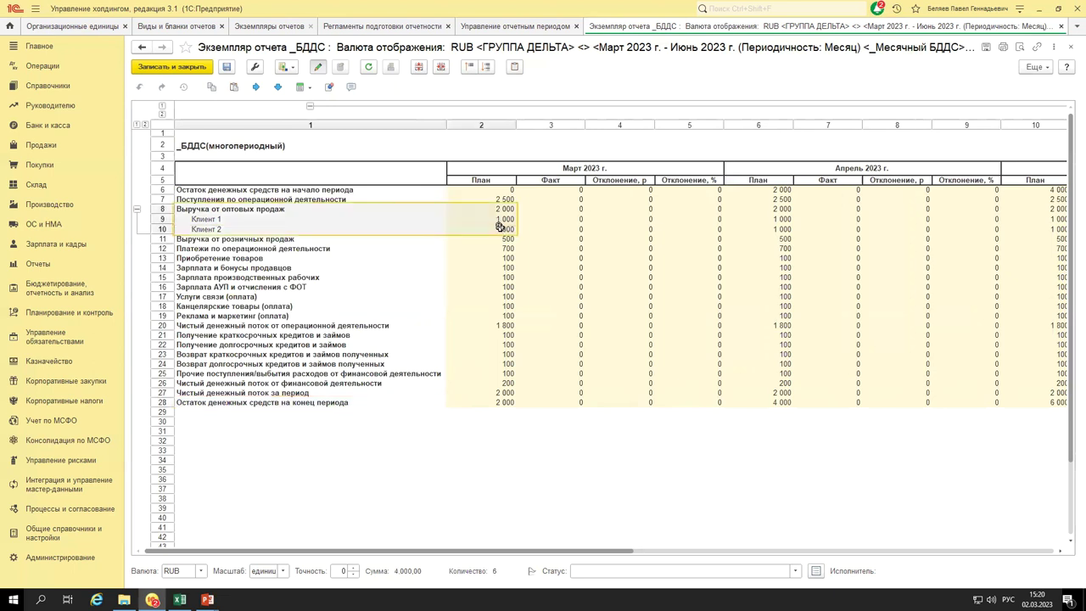
pyautogui.click(498, 239)
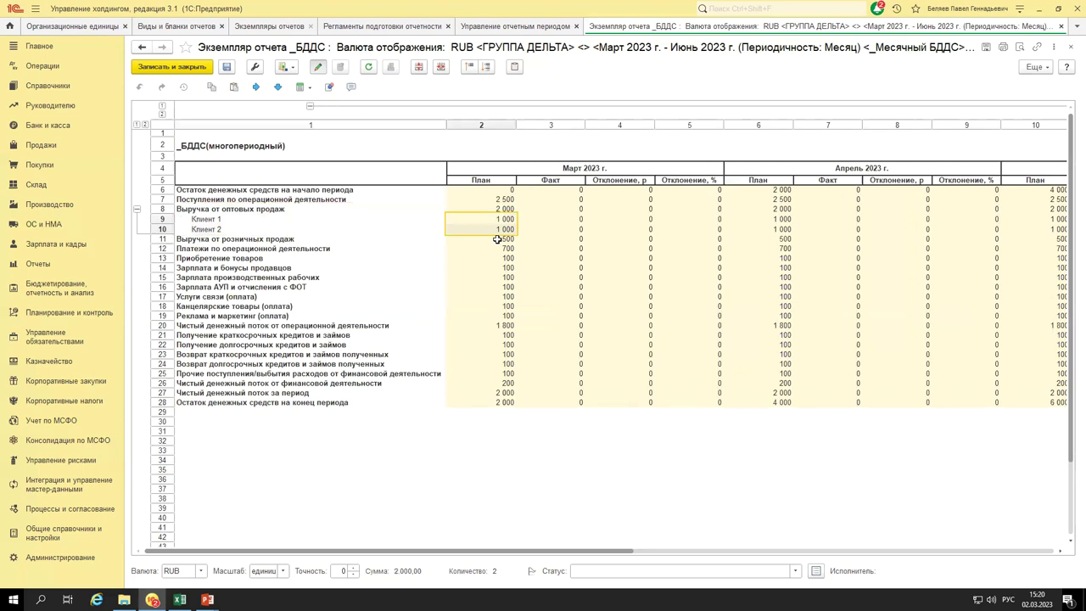
# Check the March 2023 plan for operating receipts, net operating cash flow and operating payments, summing the expense lines from «Приобретение товаров» to «Реклама и маркетинг (оплата)».
pyautogui.click(494, 199)
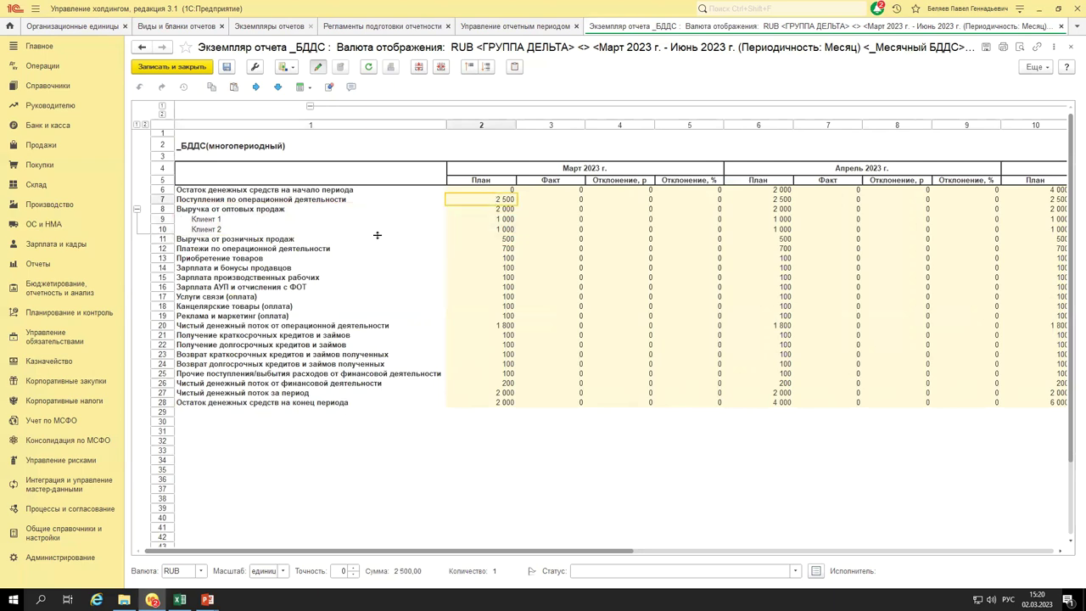
pyautogui.scroll(2, 377, 235)
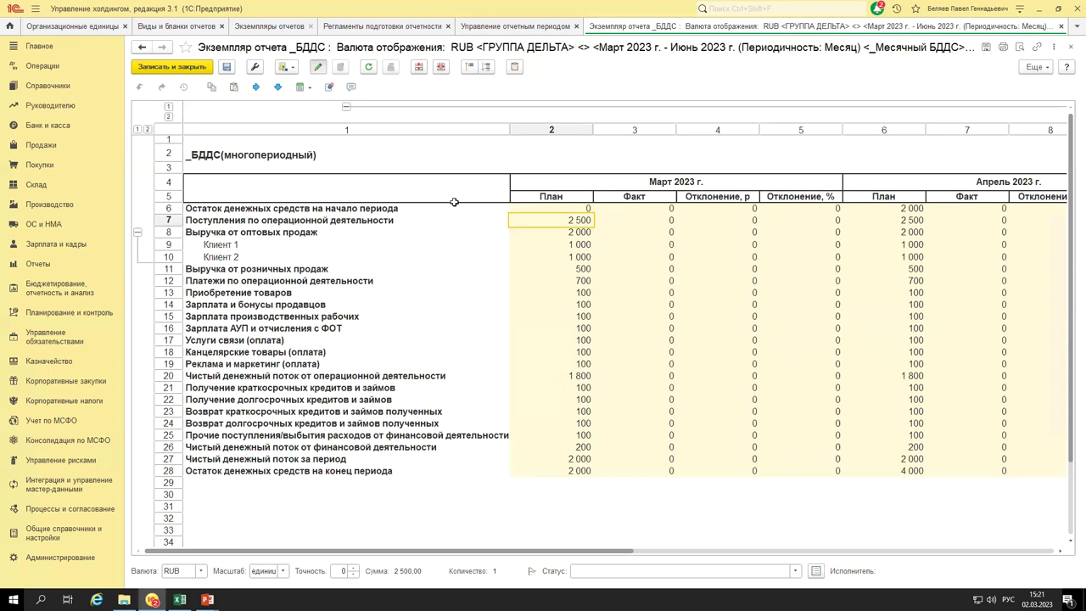
pyautogui.hotkey('shift', 'Left')
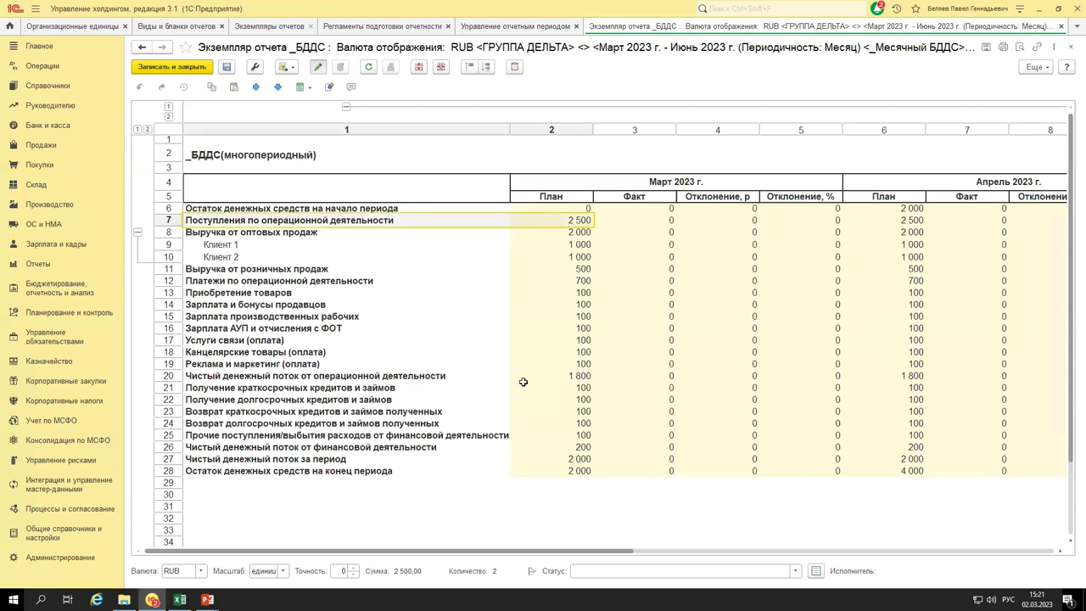
pyautogui.moveTo(547, 378); pyautogui.dragTo(402, 370)
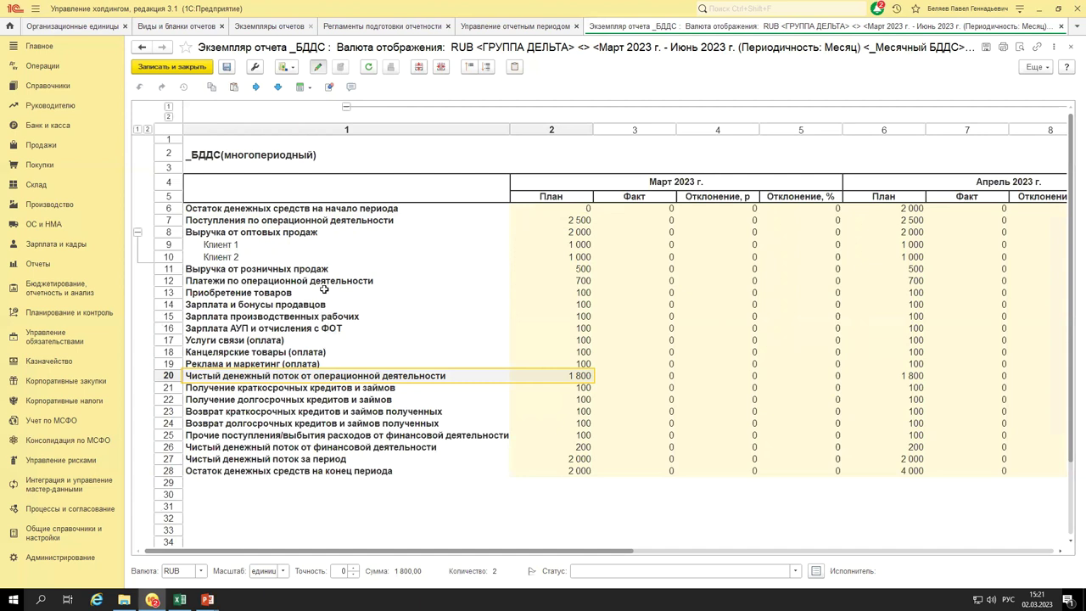
pyautogui.click(524, 281)
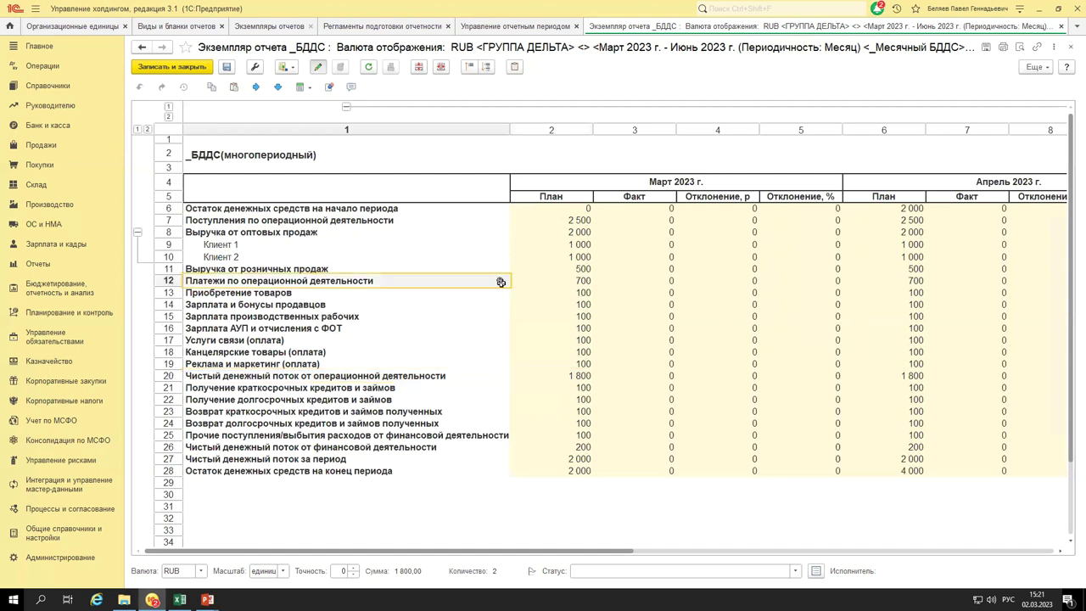
pyautogui.moveTo(541, 291); pyautogui.dragTo(541, 371)
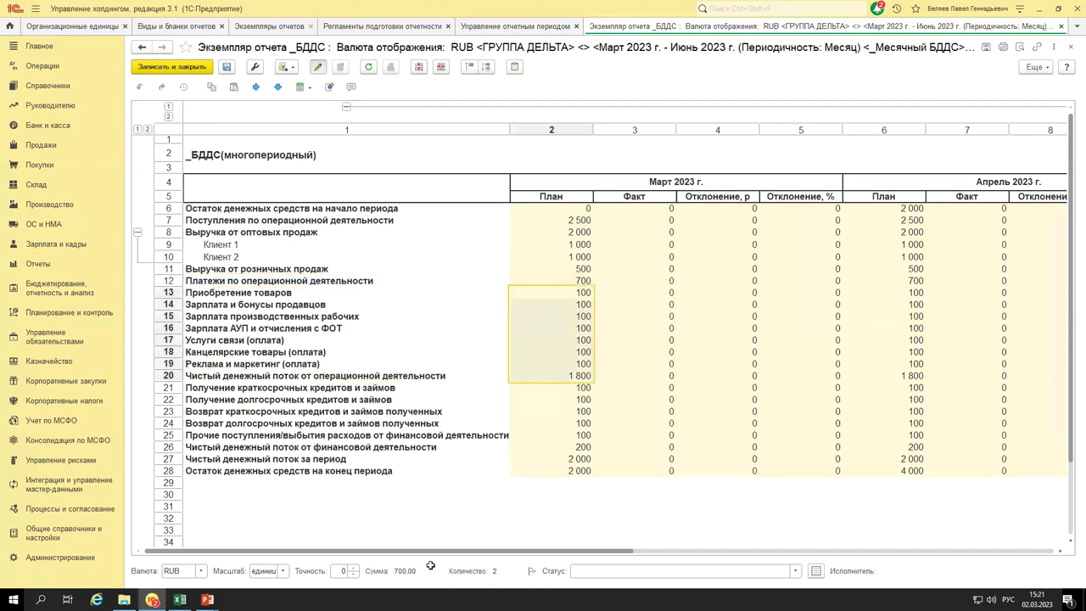
pyautogui.moveTo(561, 289); pyautogui.dragTo(557, 364)
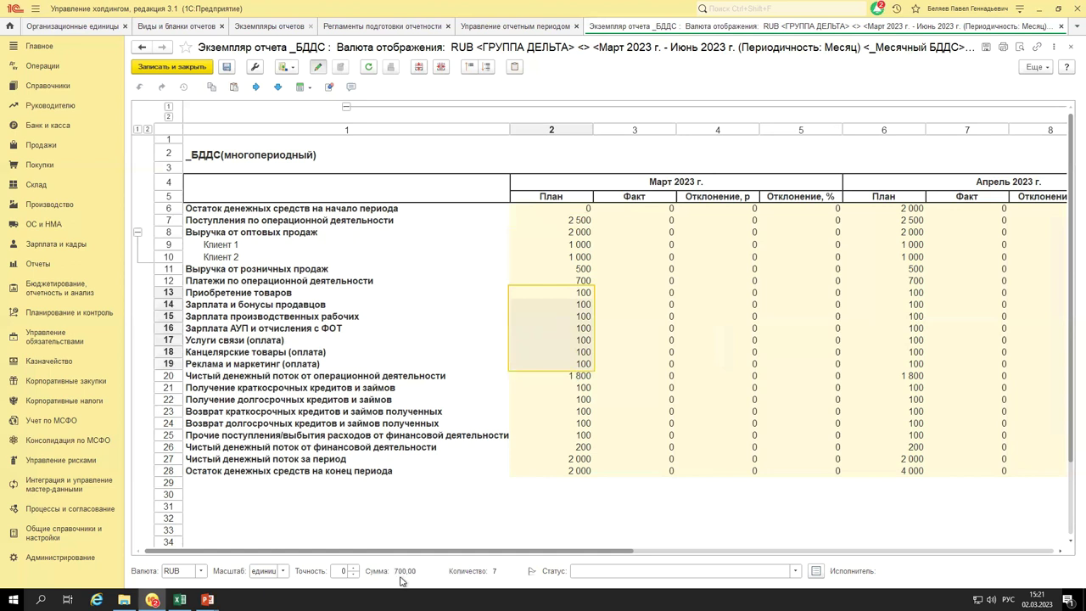
pyautogui.click(557, 282)
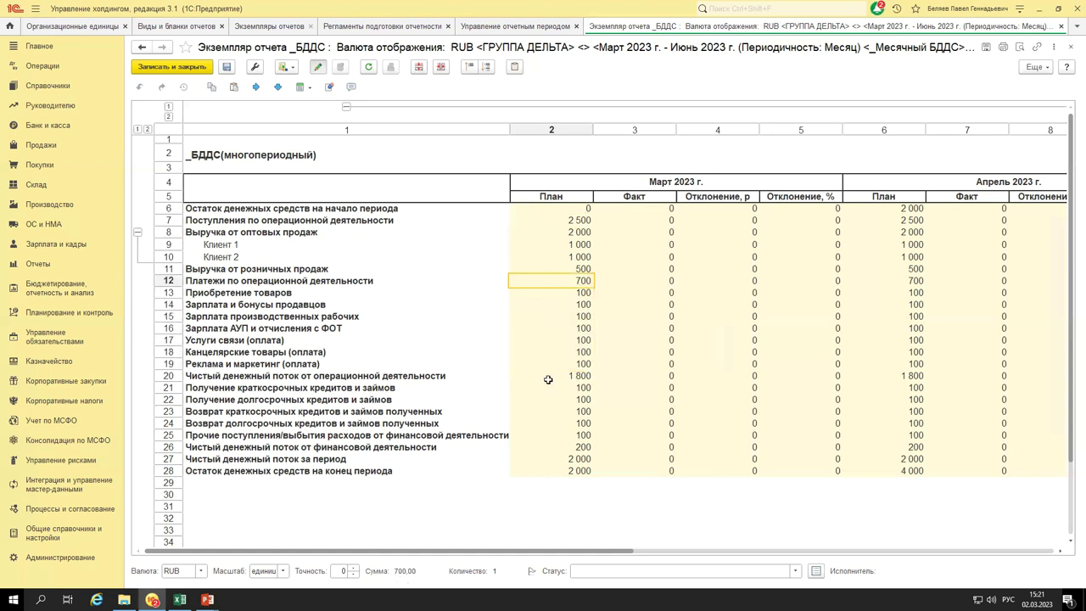
# Compare the March 2023 planned net operating cash flow with the planned operating receipts and payments.
pyautogui.press('Down')
pyautogui.press('Down')
pyautogui.press('Down')
pyautogui.press('Down')
pyautogui.press('Down')
pyautogui.press('Down')
pyautogui.press('Down')
pyautogui.press('Down')
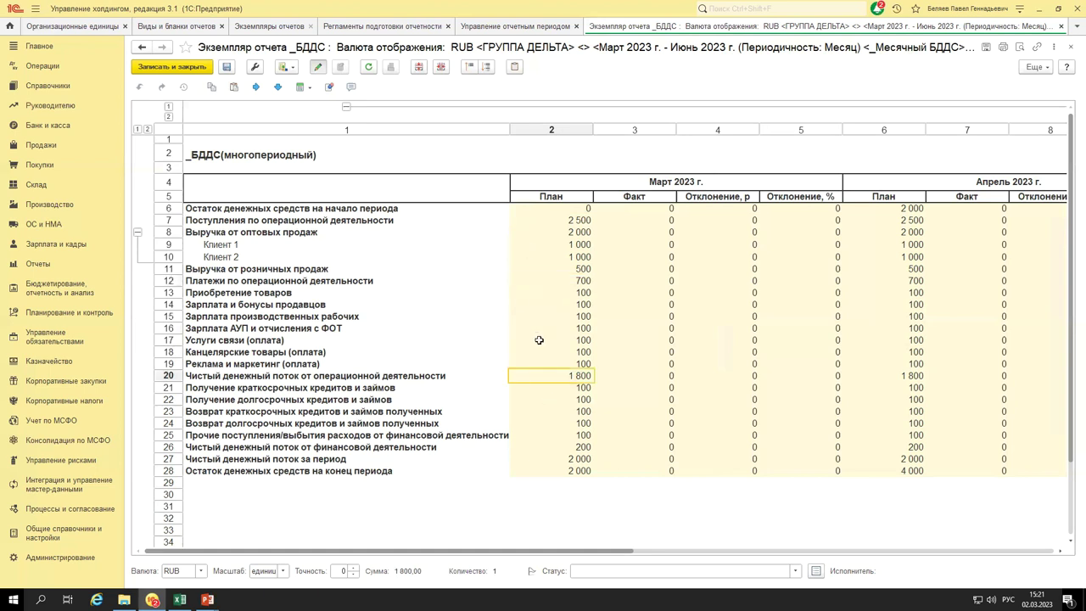
pyautogui.click(556, 221)
pyautogui.click(562, 279)
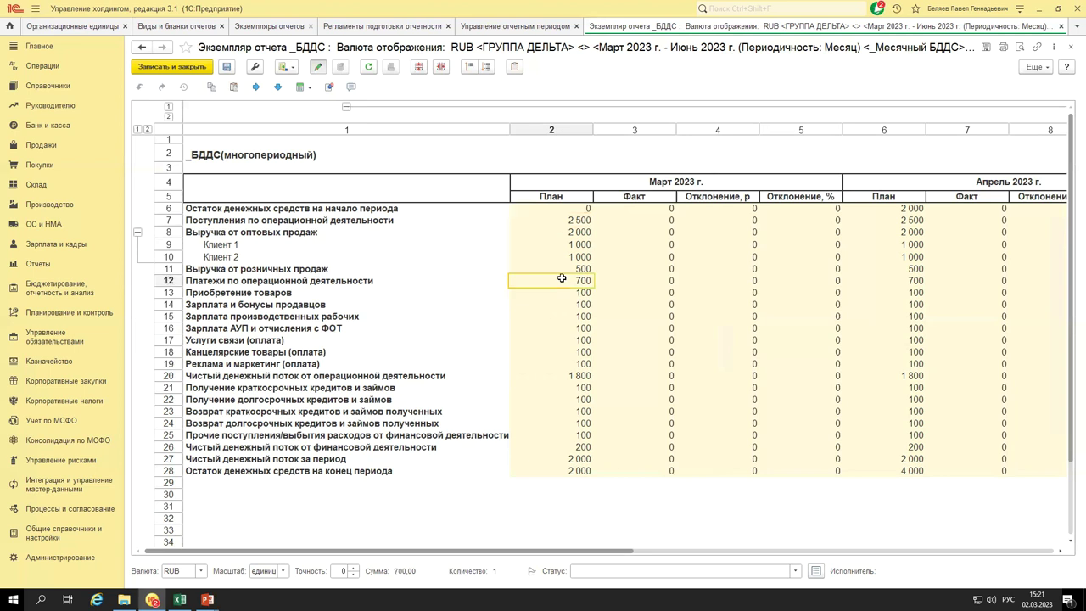
pyautogui.click(561, 377)
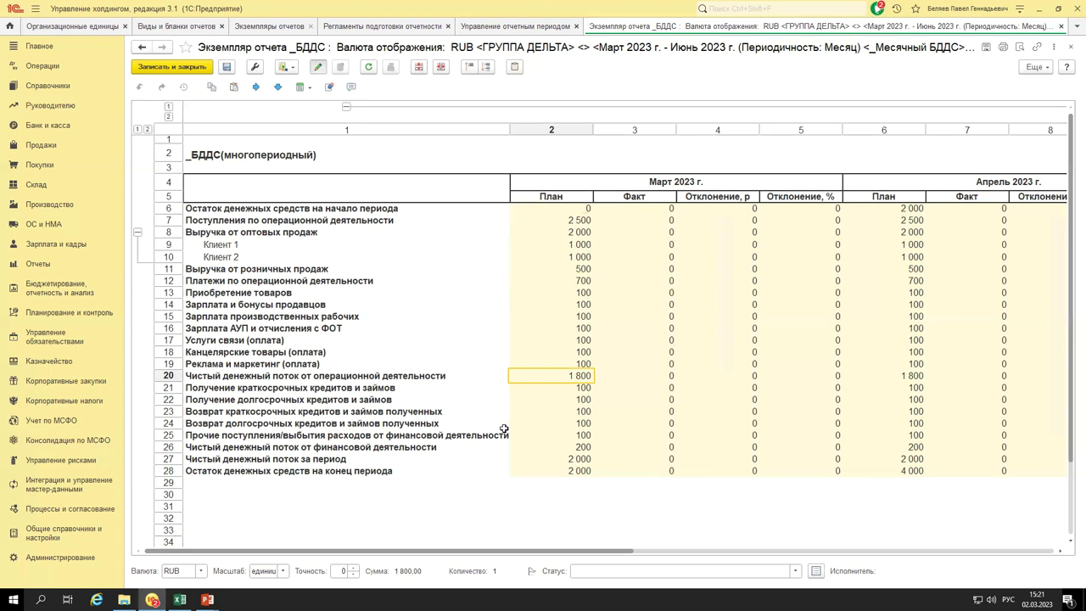
# Check that each month's planned closing cash balance carries over as the next month's opening balance, from March to May 2023.
pyautogui.click(549, 208)
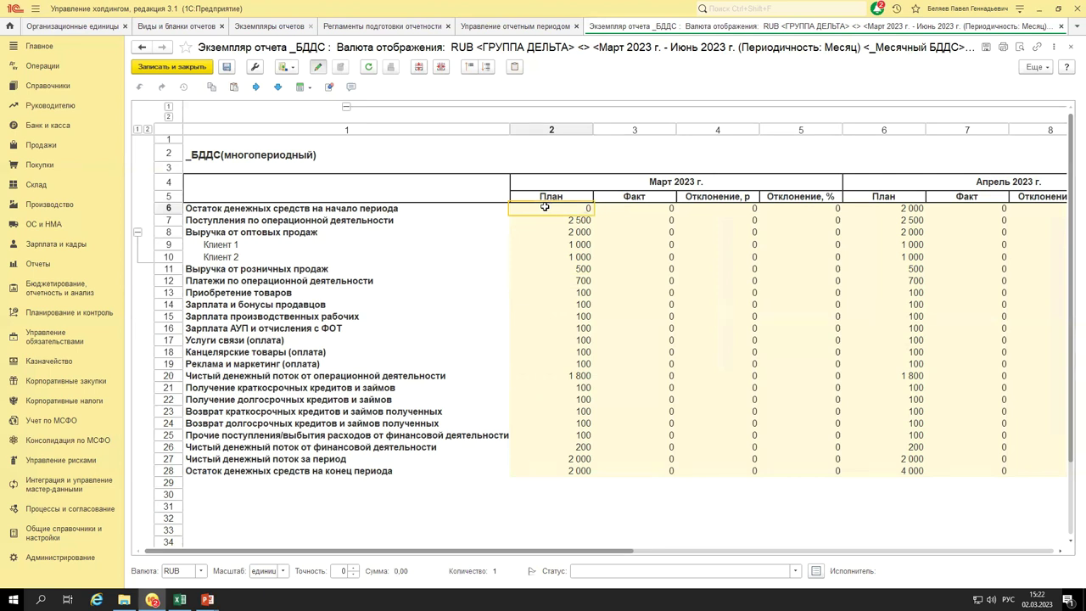
pyautogui.click(554, 469)
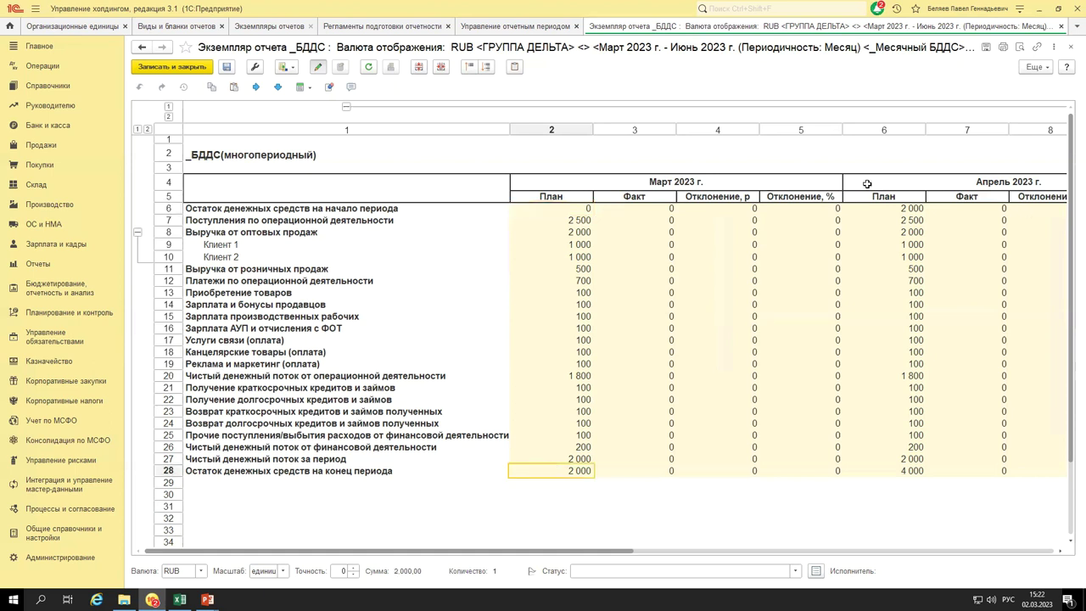
pyautogui.click(894, 181)
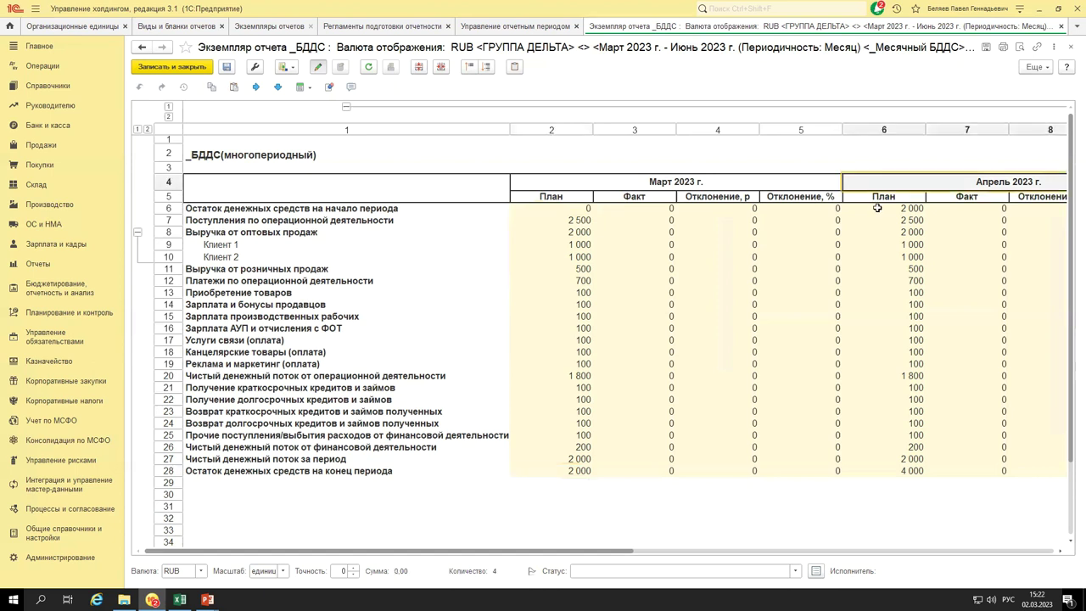
pyautogui.click(874, 209)
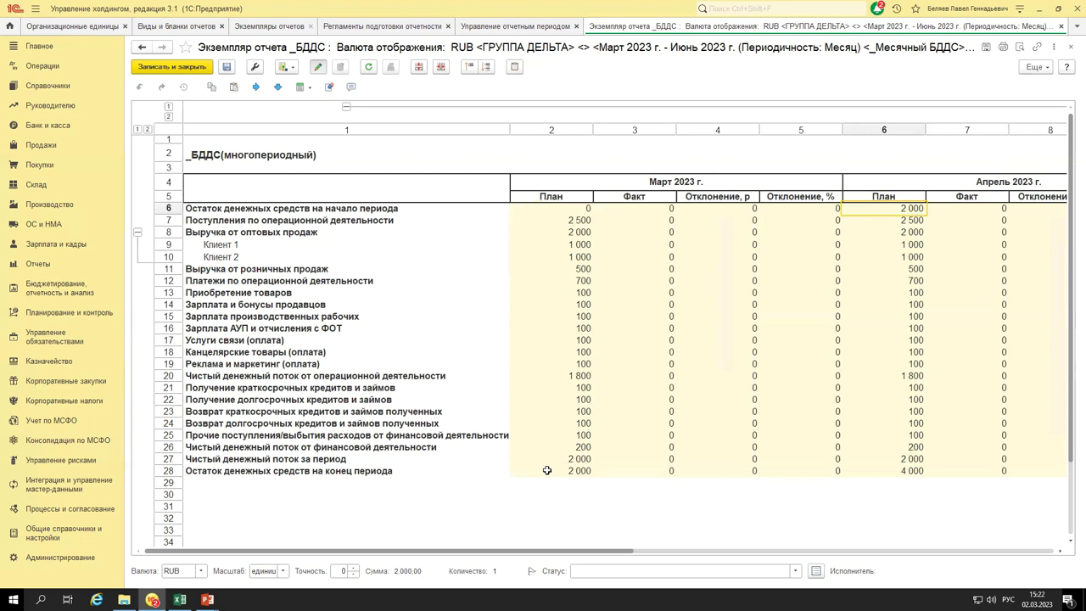
pyautogui.click(678, 550)
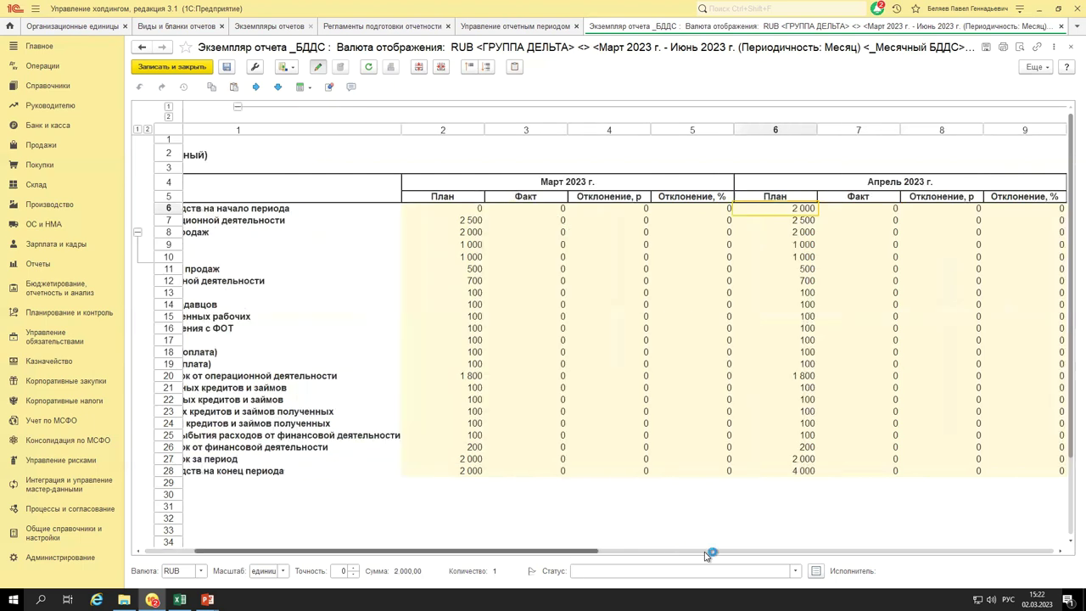
pyautogui.click(810, 552)
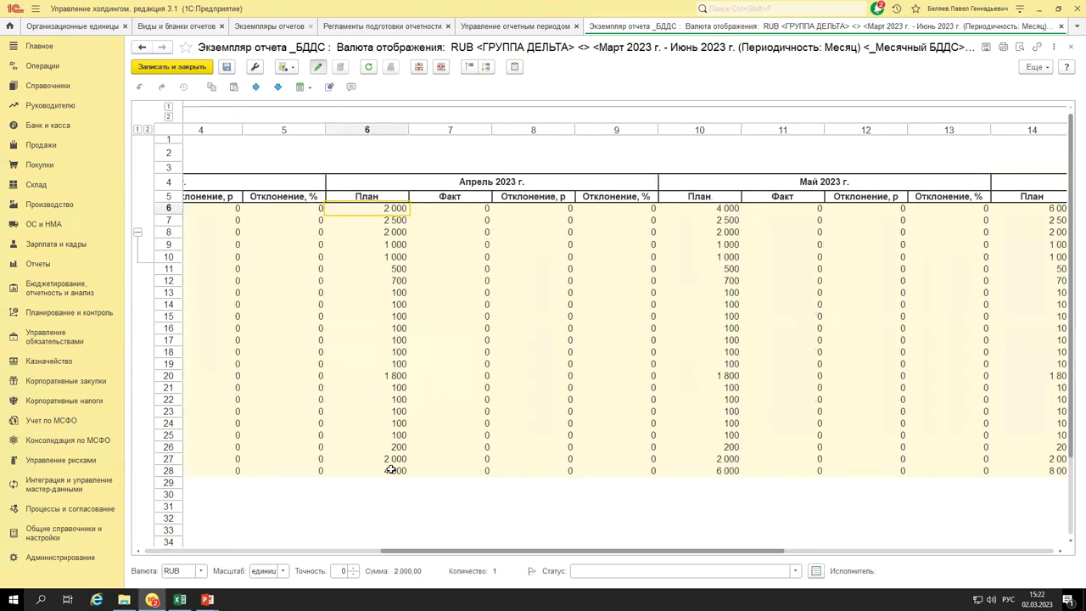
pyautogui.hotkey('ctrl', 'Down')
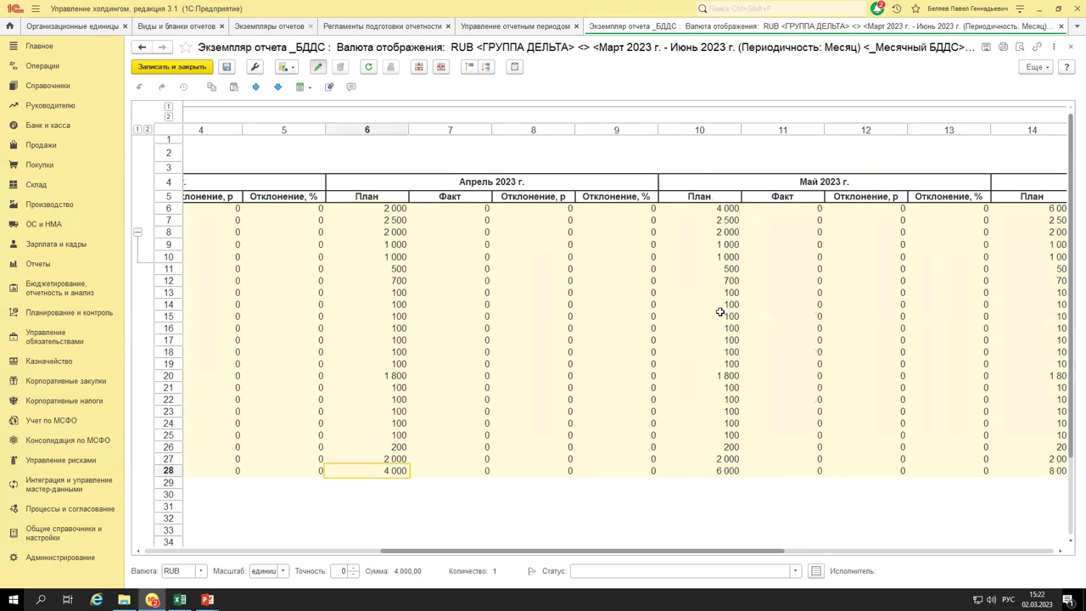
pyautogui.hotkey('ctrl', 'Home')
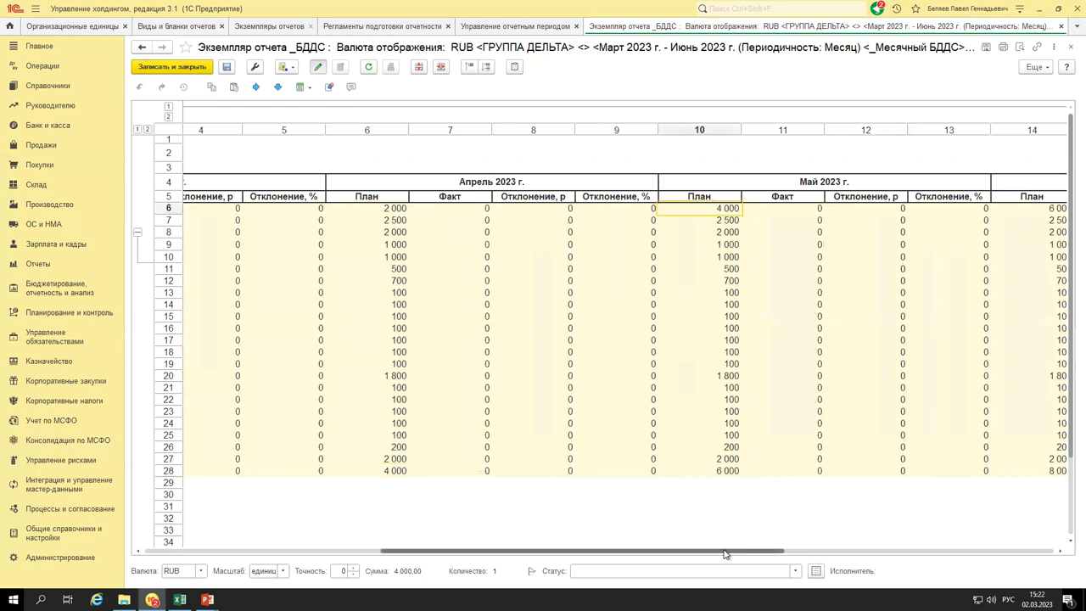
pyautogui.moveTo(588, 552); pyautogui.dragTo(356, 551)
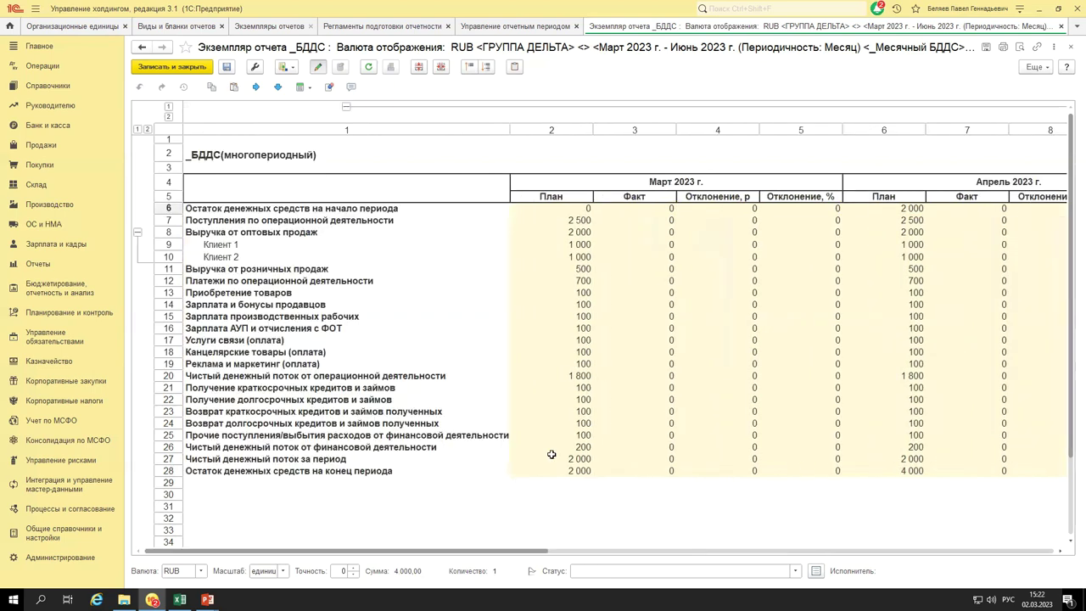
# Fill the «ГРУППА ДЕЛЬТА» report by calculation rule, using the _БДДС processing rule.
pyautogui.click(288, 75)
pyautogui.click(321, 104)
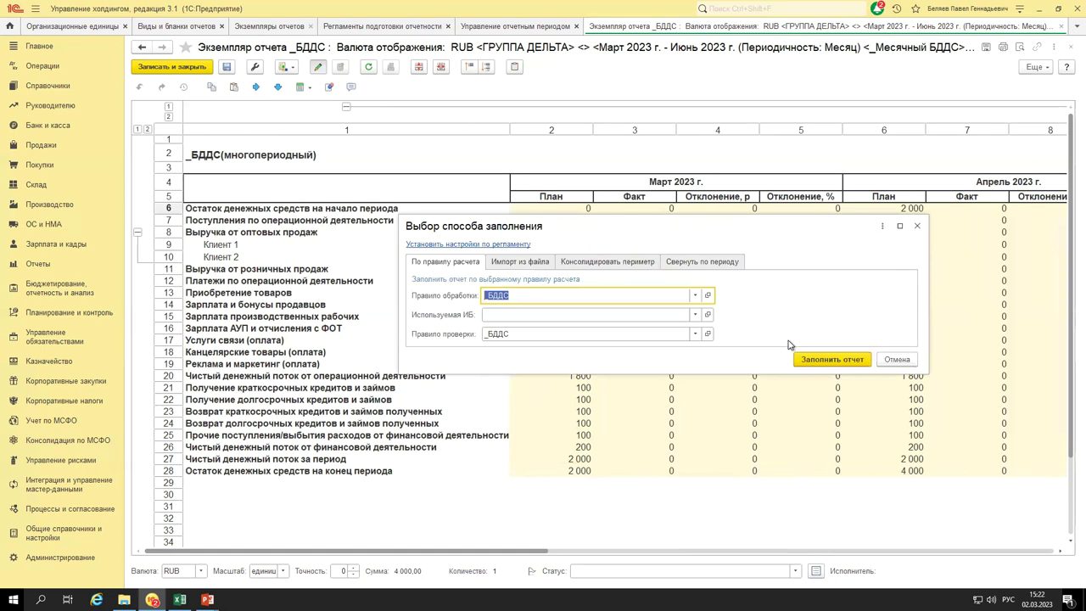
pyautogui.click(815, 359)
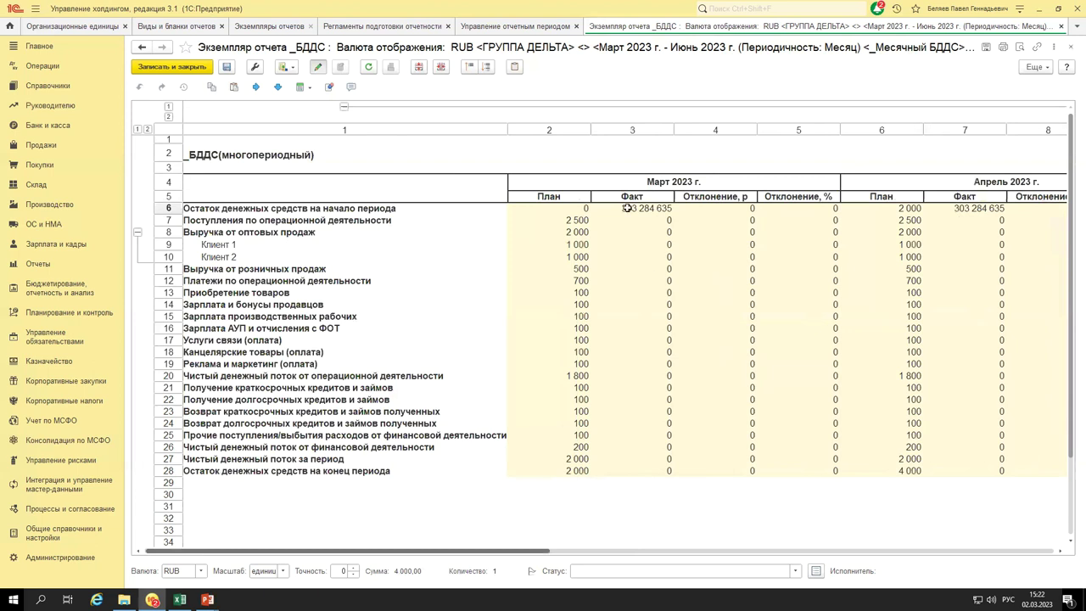
# Review the March 2023 actual opening cash balance against the plan and the «Отклонение, р» and «Отклонение, %» columns.
pyautogui.click(610, 209)
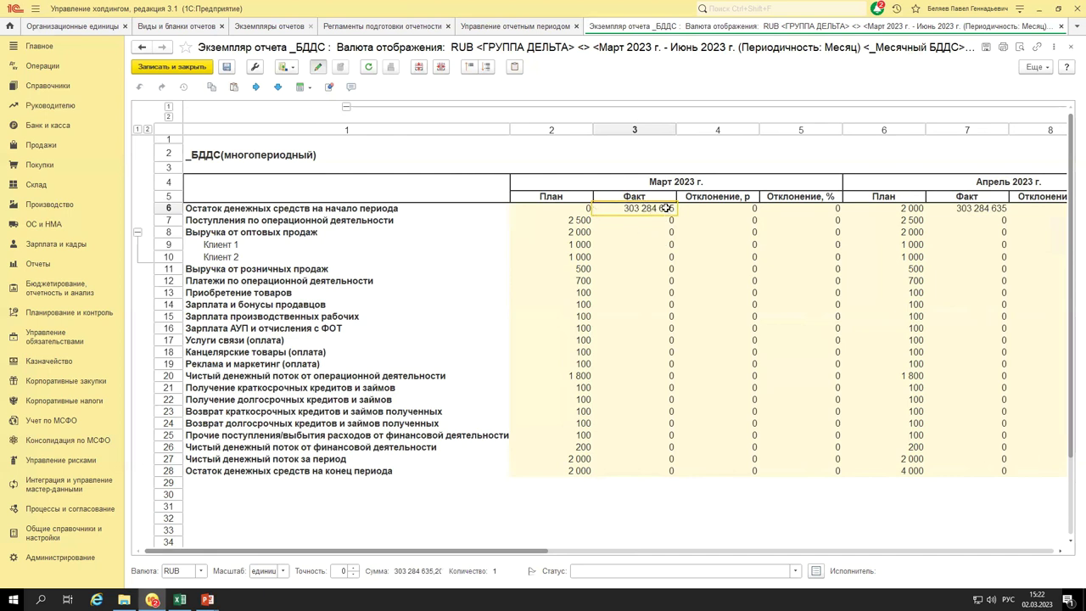
pyautogui.click(729, 208)
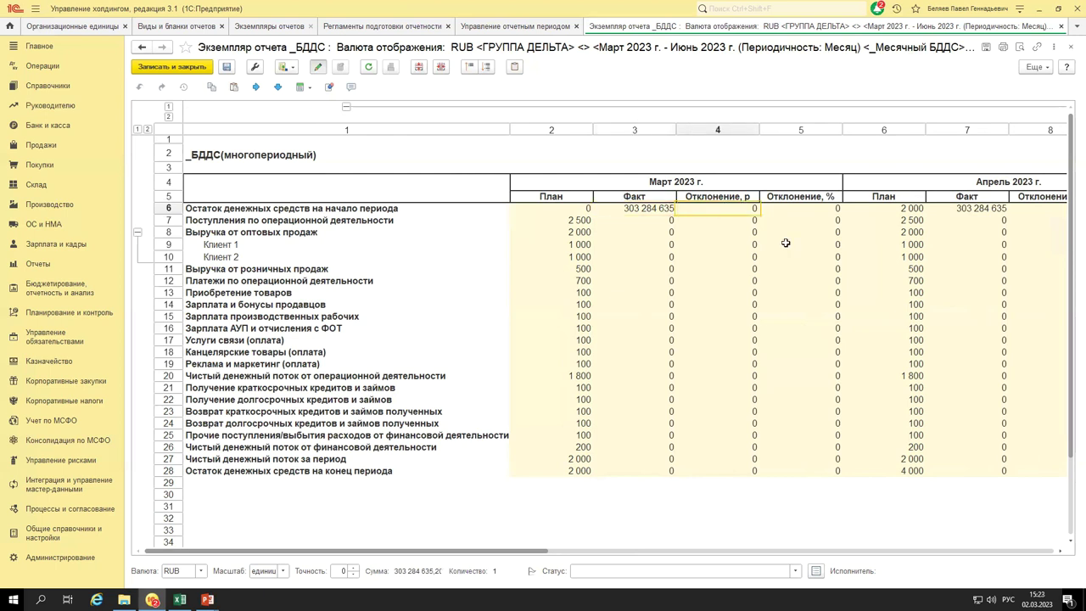
pyautogui.moveTo(728, 233); pyautogui.dragTo(745, 316)
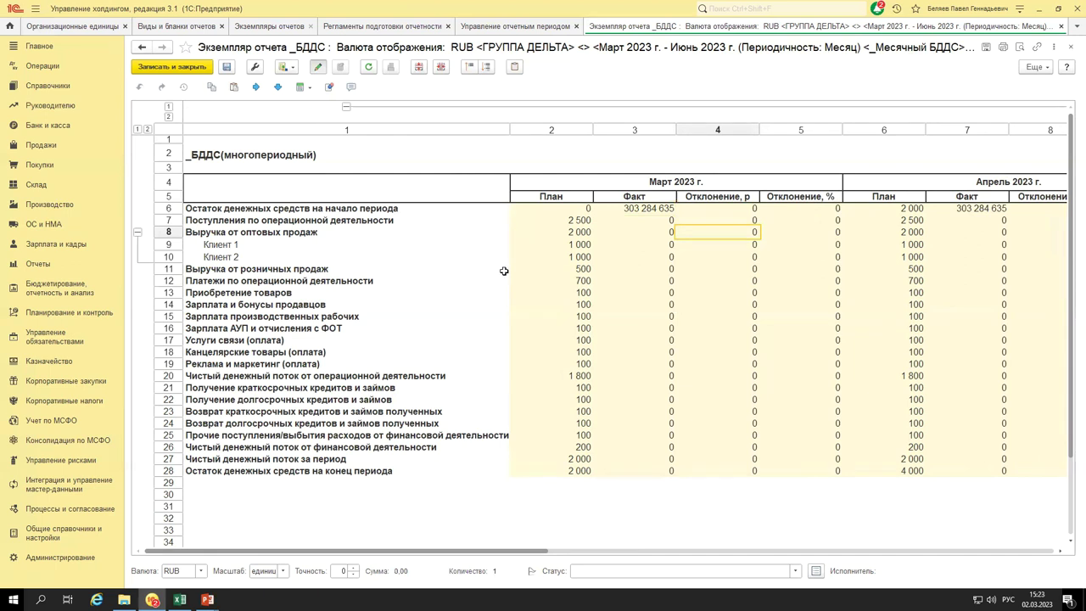
pyautogui.moveTo(567, 196); pyautogui.dragTo(568, 329)
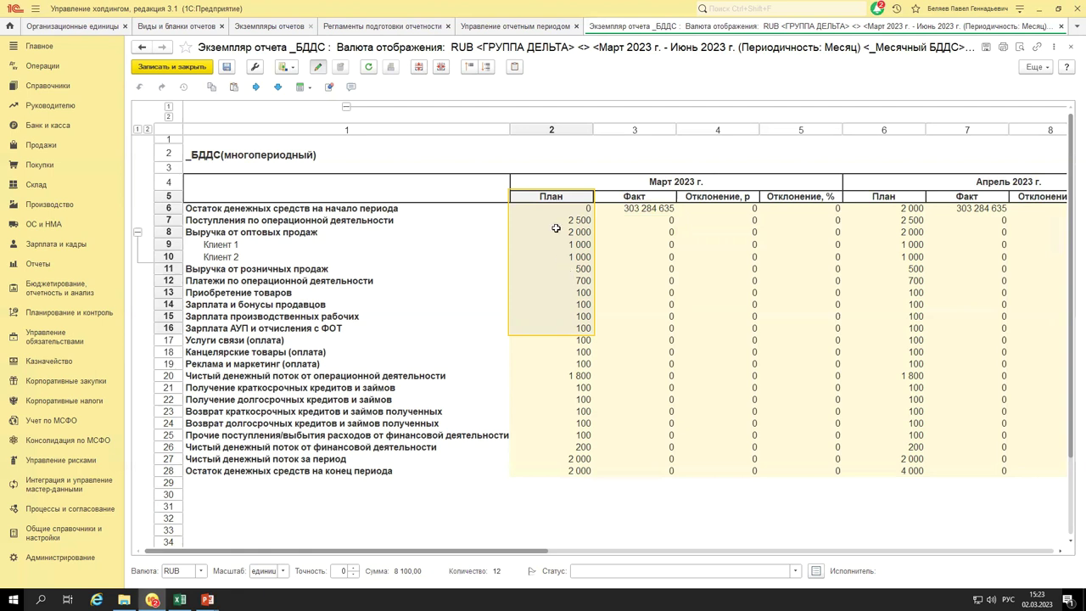
pyautogui.press('Down')
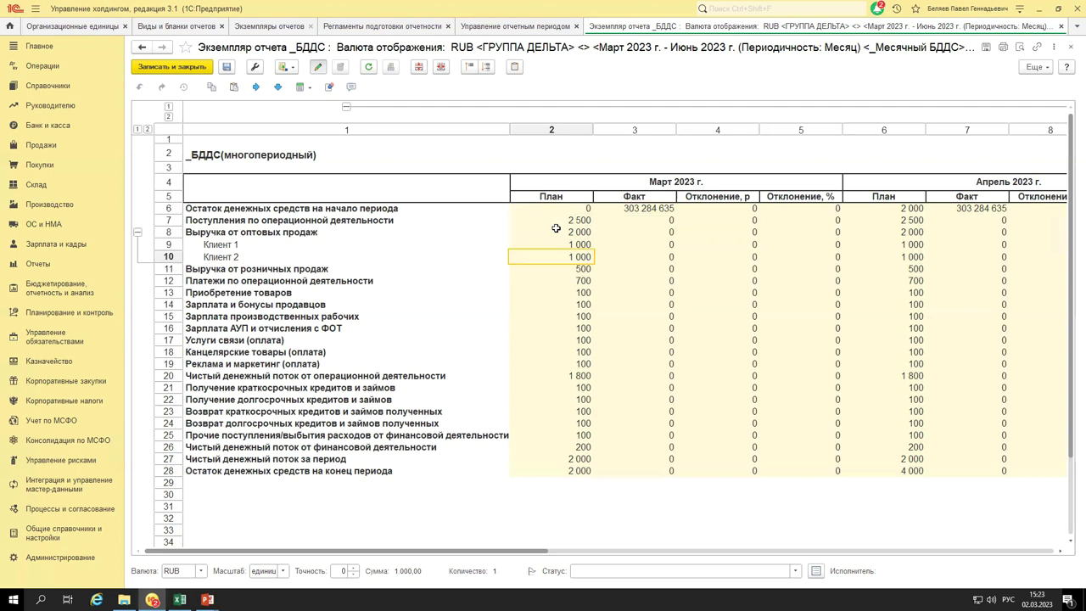
pyautogui.press('Up')
pyautogui.press('Up')
pyautogui.press('Up')
pyautogui.press('Up')
pyautogui.press('Right')
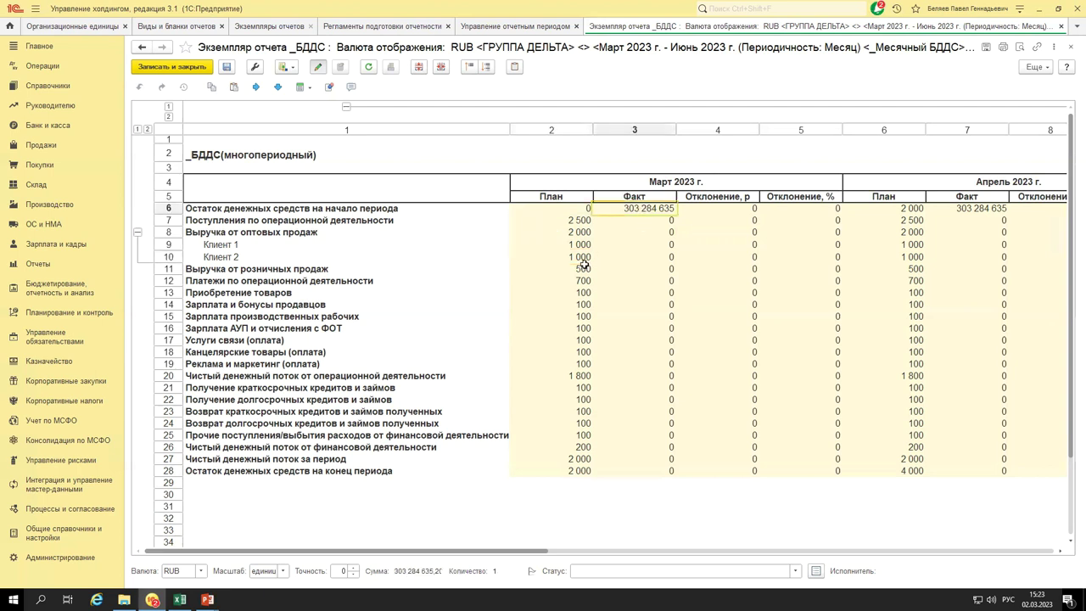
pyautogui.click(570, 219)
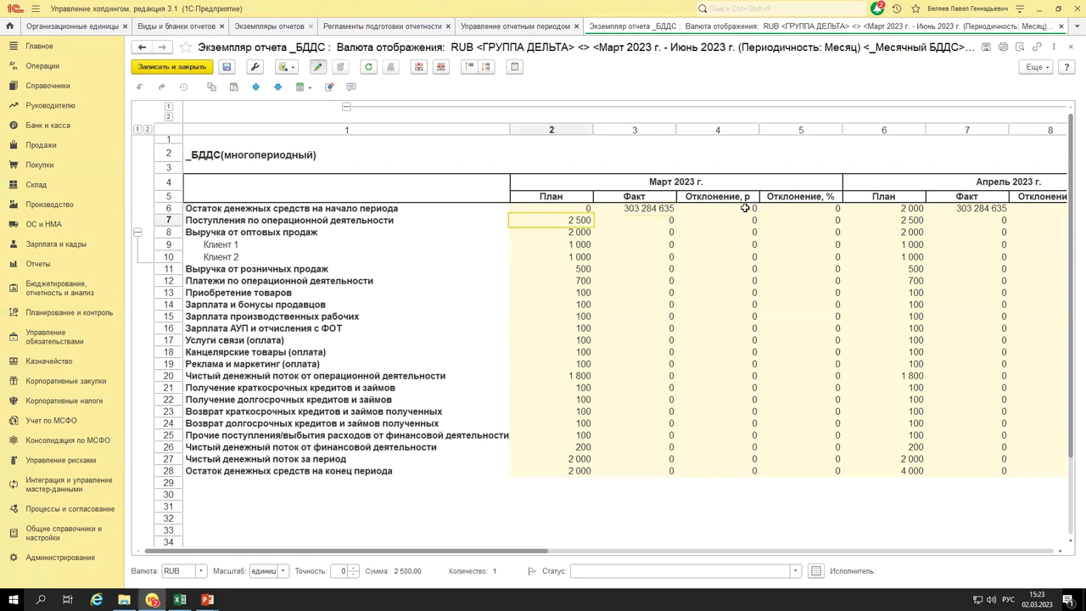
pyautogui.click(744, 208)
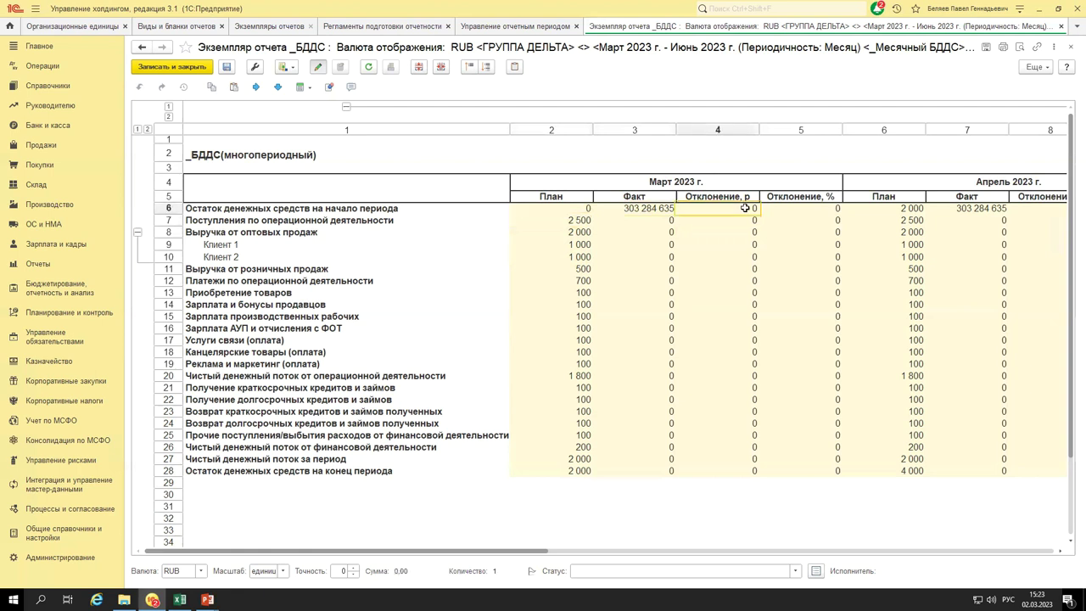
pyautogui.click(789, 210)
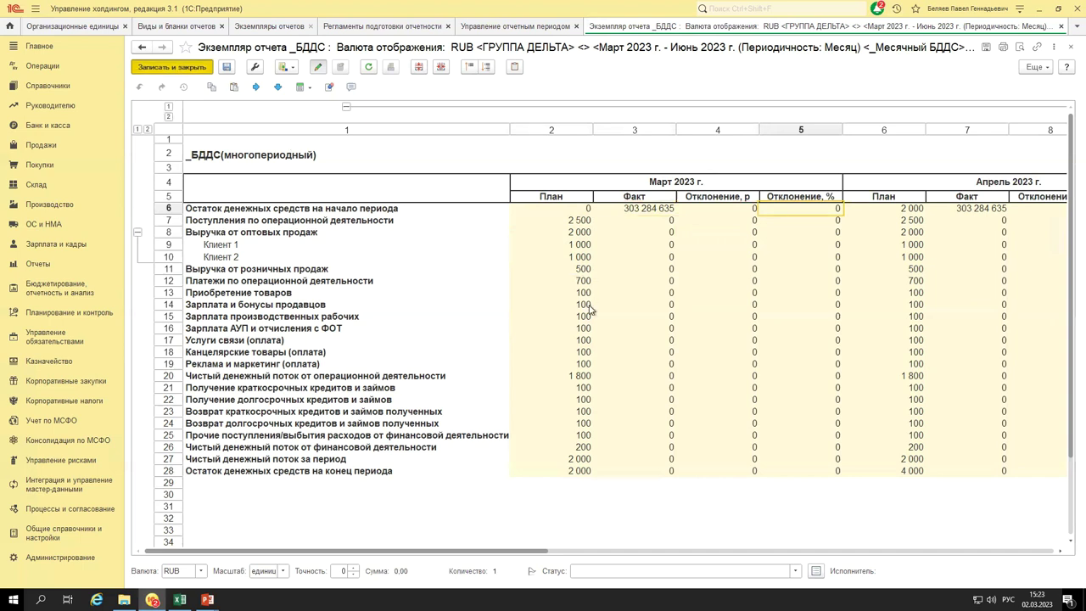
# Close the «ГРУППА ДЕЛЬТА» report instance and open the «_БДДС(сводная таблица)» report form for editing.
pyautogui.press('Escape')
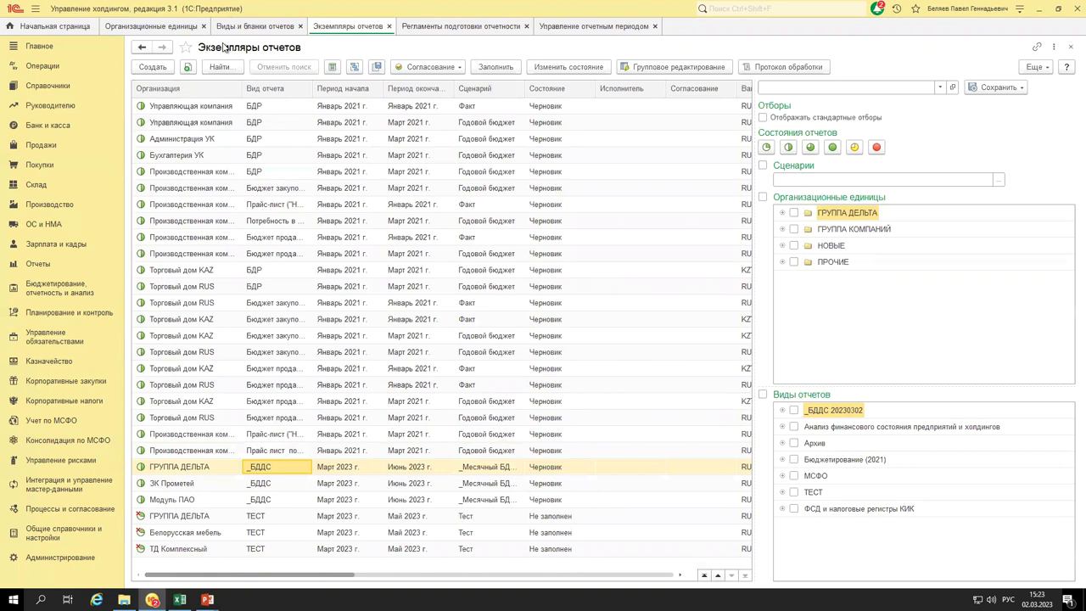
pyautogui.hotkey('ctrl', 'shift', 'Tab')
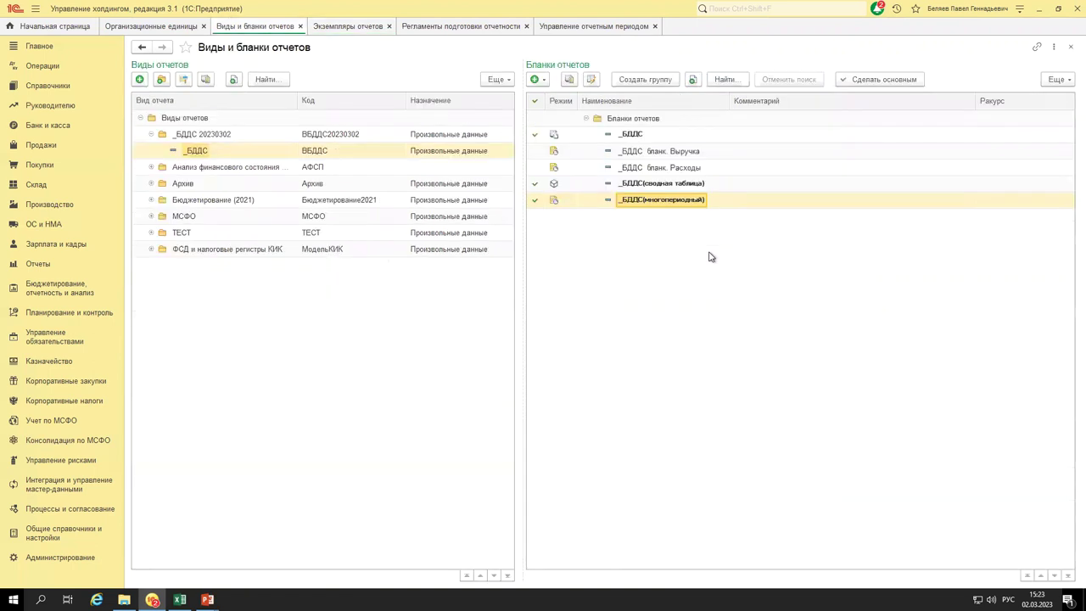
pyautogui.doubleClick(683, 188)
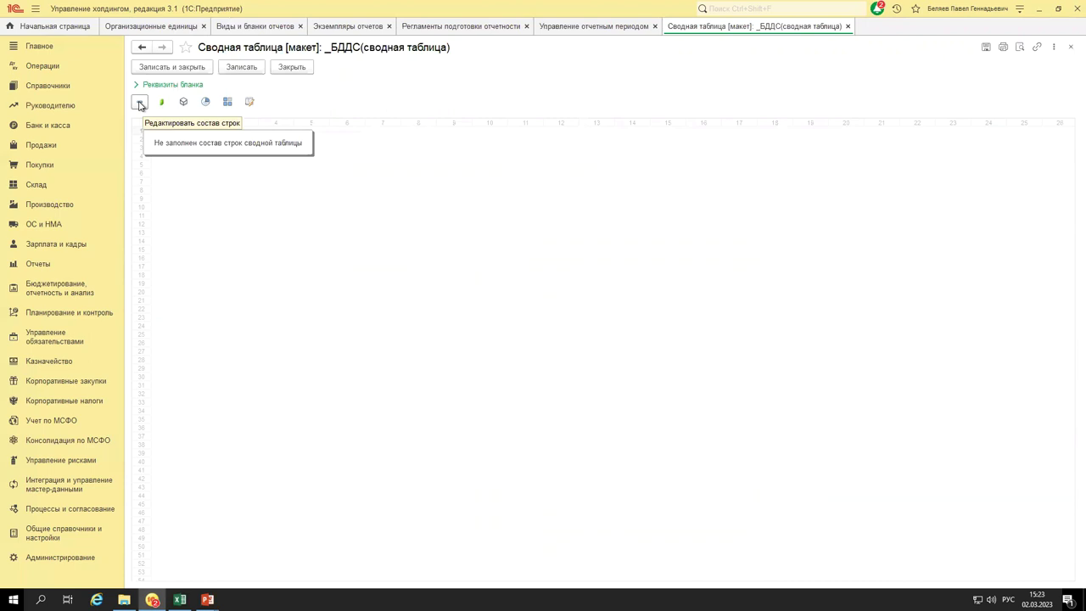
# Fill the pivot table's row set with all available rows of the _БДДС report type and apply it.
pyautogui.click(141, 103)
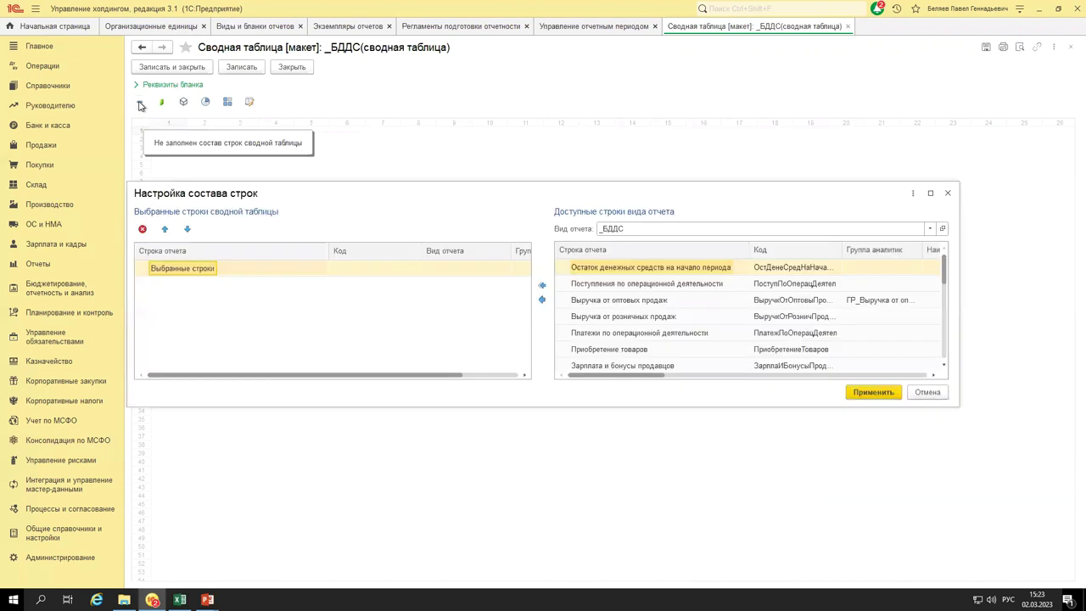
pyautogui.press('Escape')
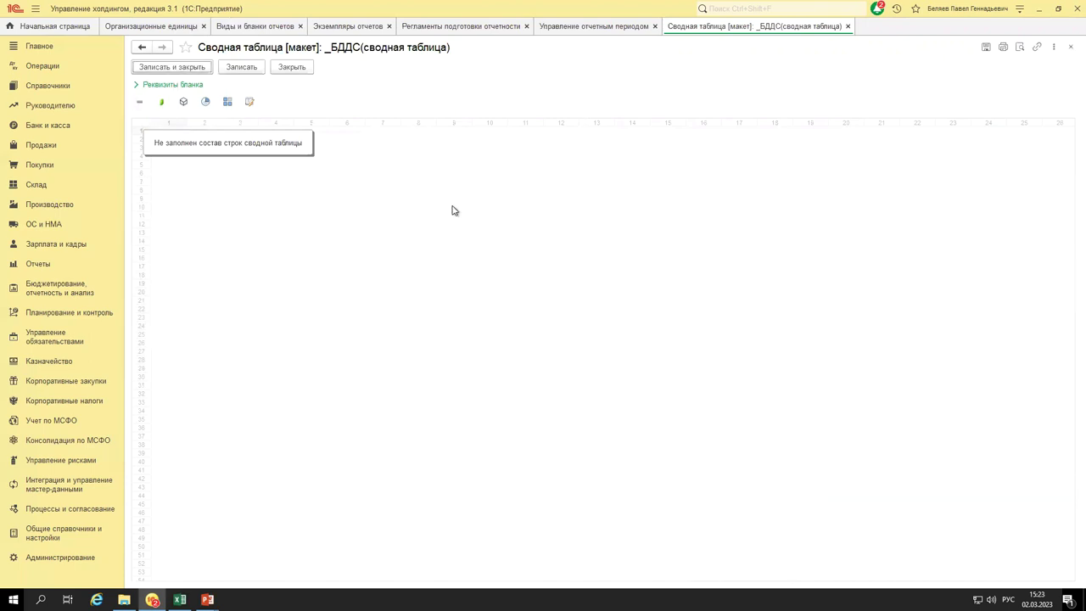
pyautogui.click(139, 103)
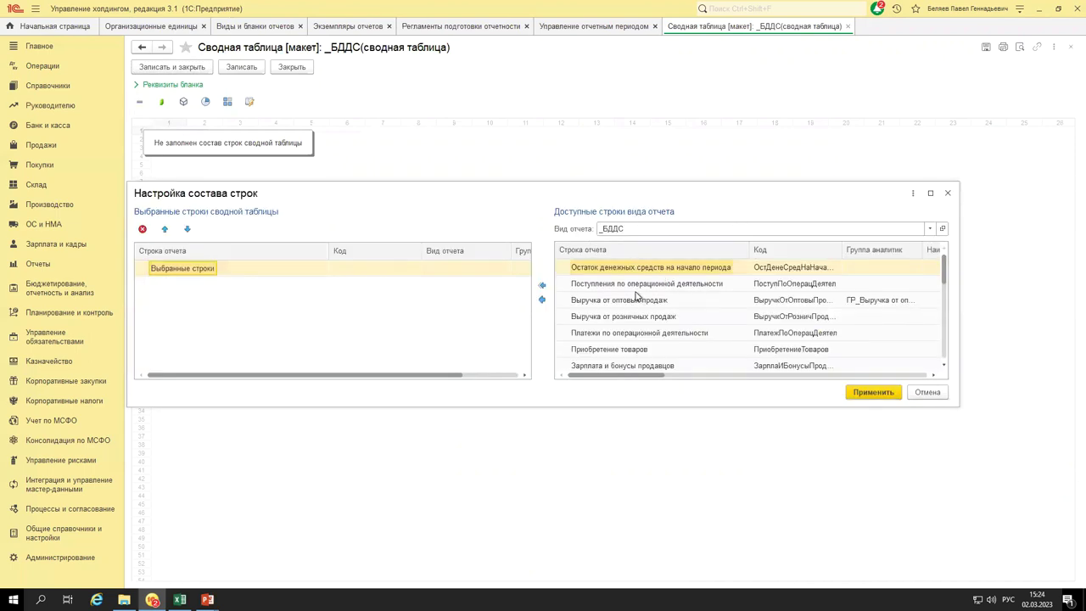
pyautogui.click(542, 289)
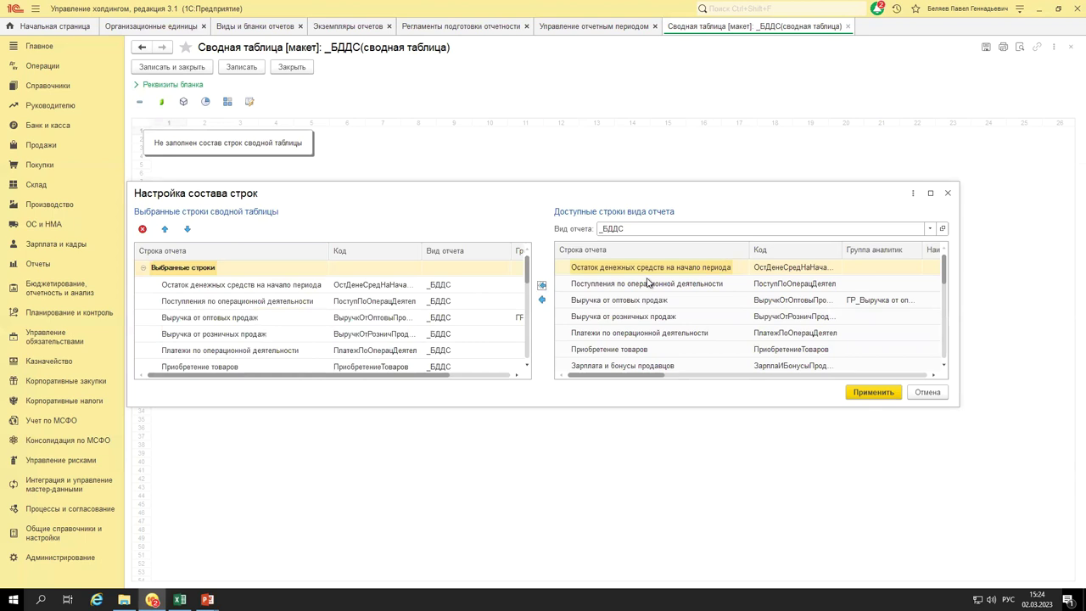
pyautogui.click(670, 316)
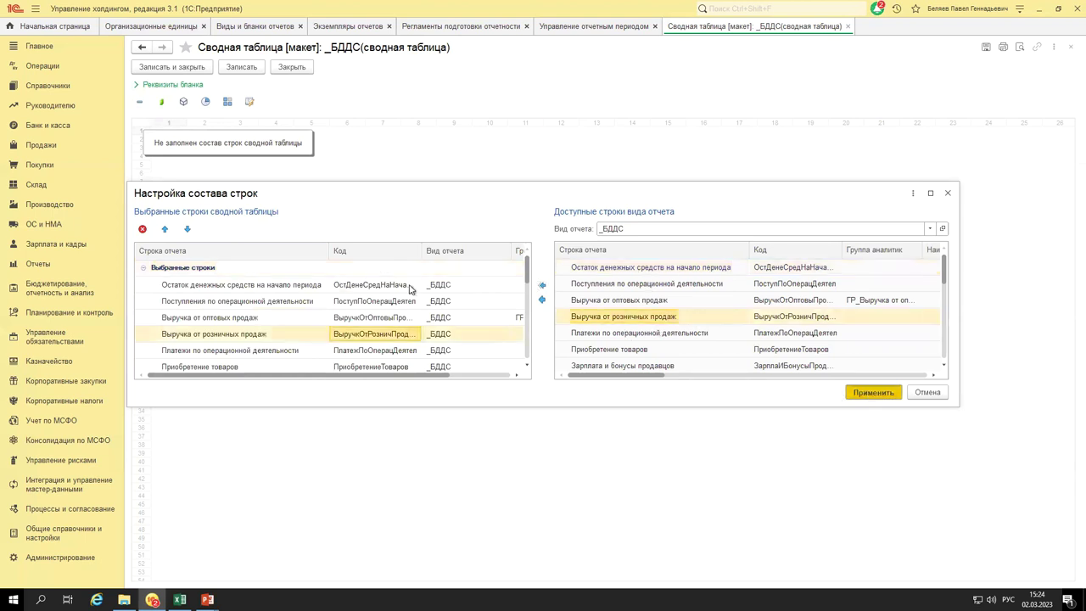
pyautogui.hotkey('ctrl', 'Return')
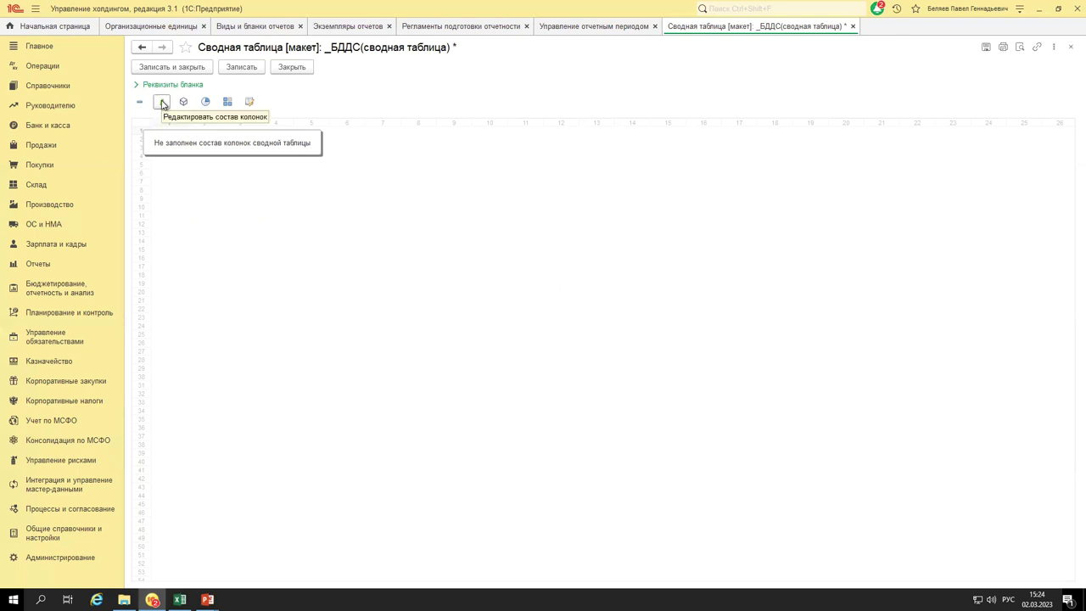
# Add the «План» and «Факт» base-value columns to the pivot table's column set and start a third column entry.
pyautogui.click(164, 103)
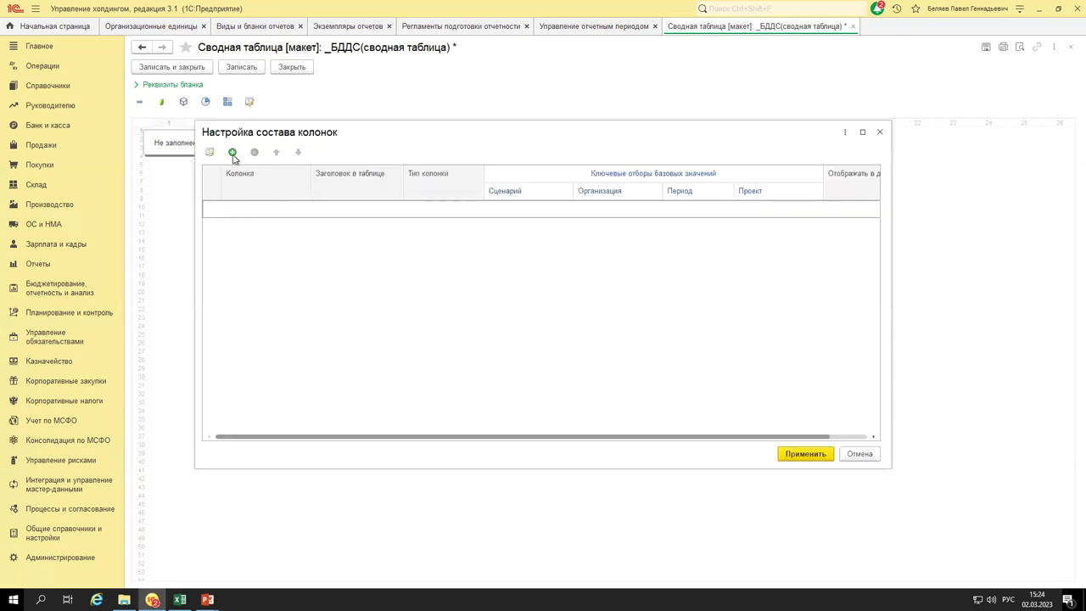
pyautogui.doubleClick(353, 258)
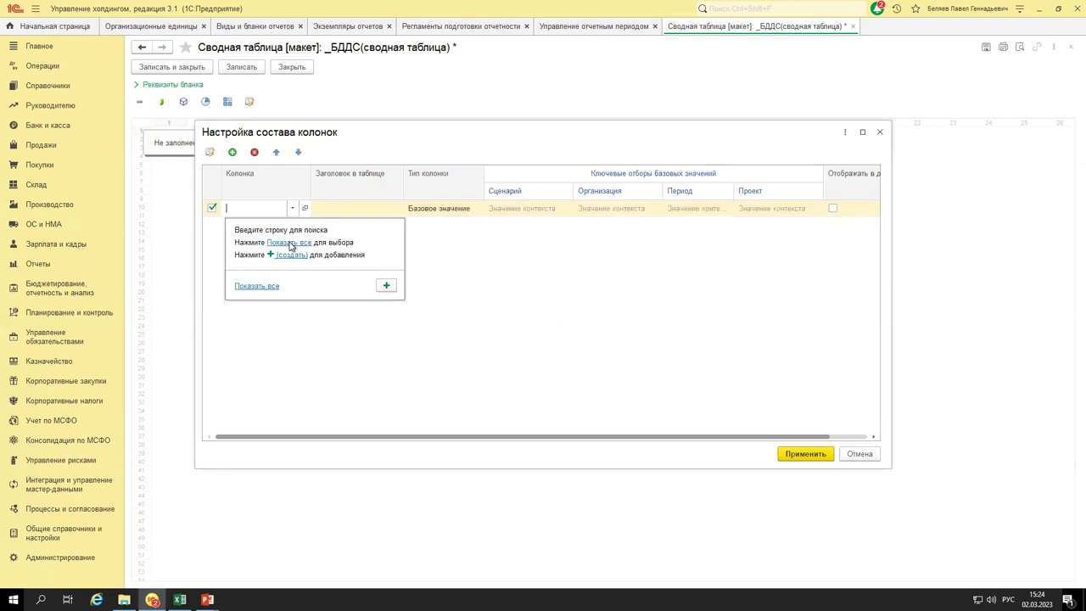
pyautogui.press('F4')
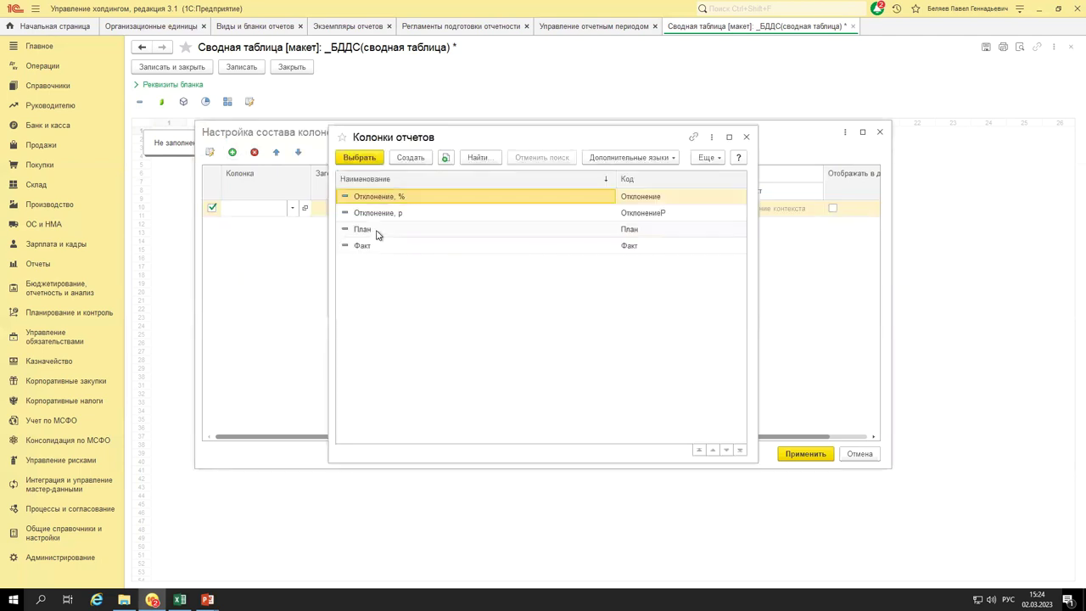
pyautogui.doubleClick(354, 231)
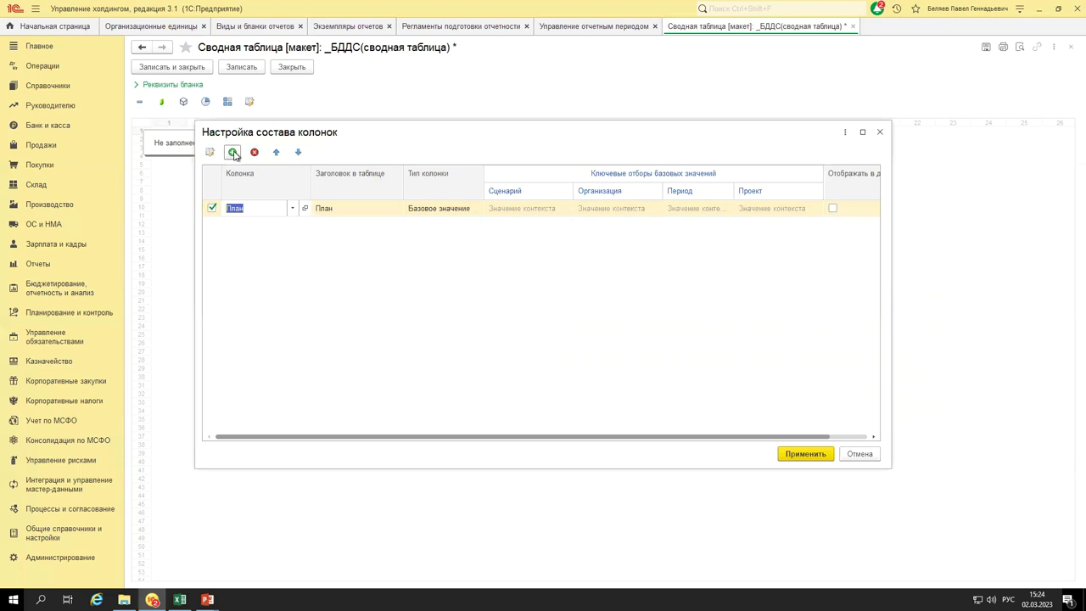
pyautogui.click(234, 153)
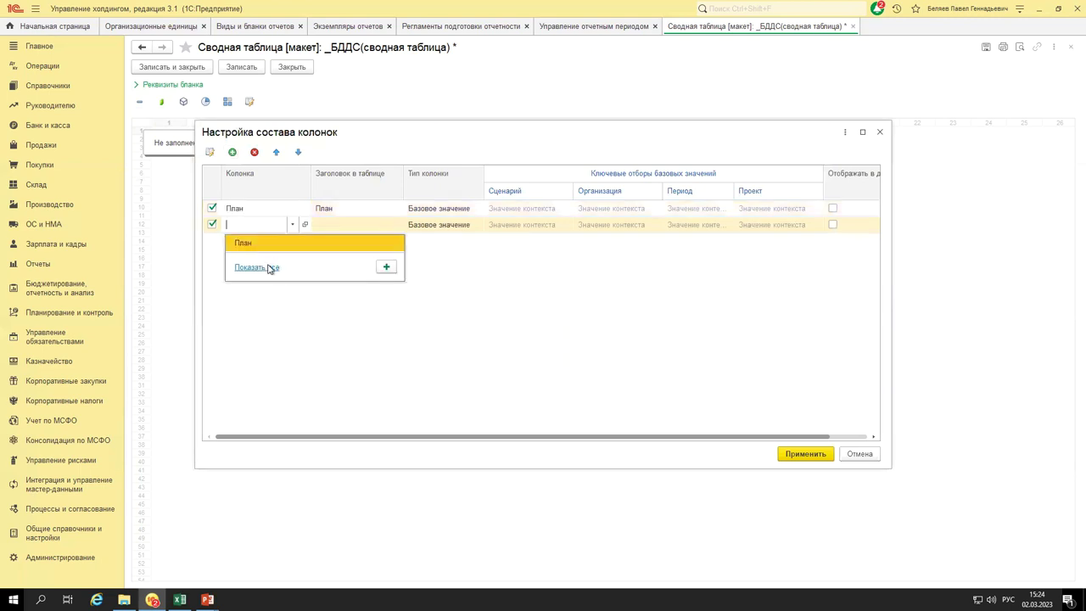
pyautogui.write('Факт')
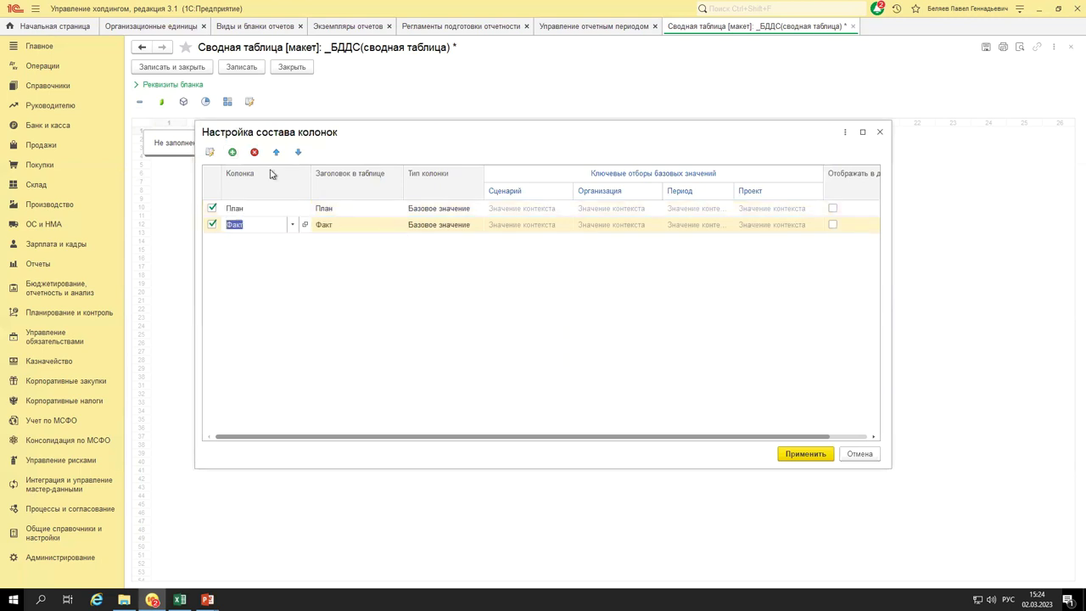
pyautogui.click(233, 153)
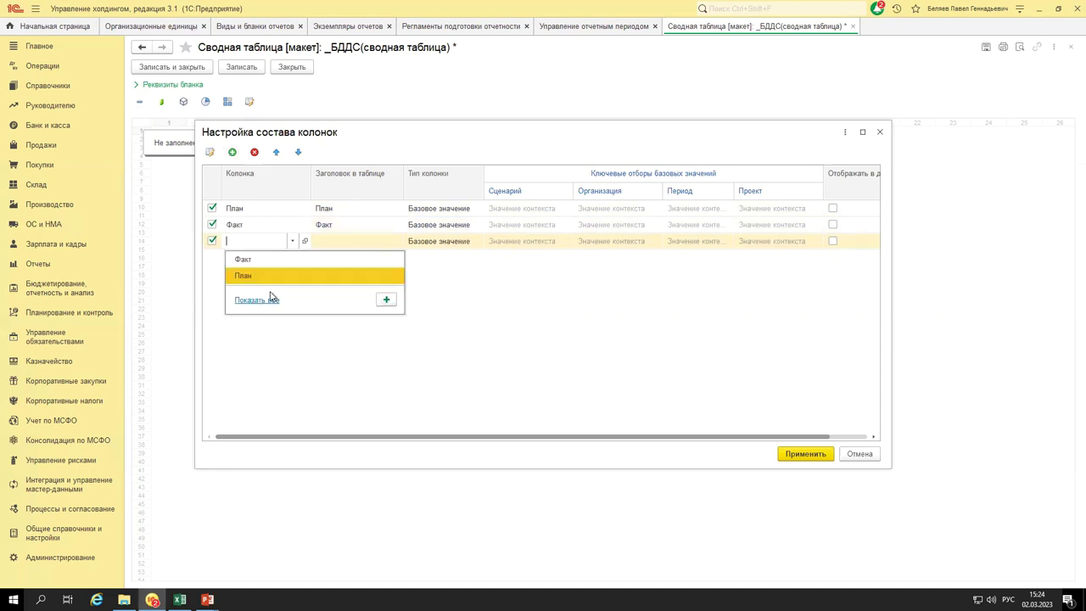